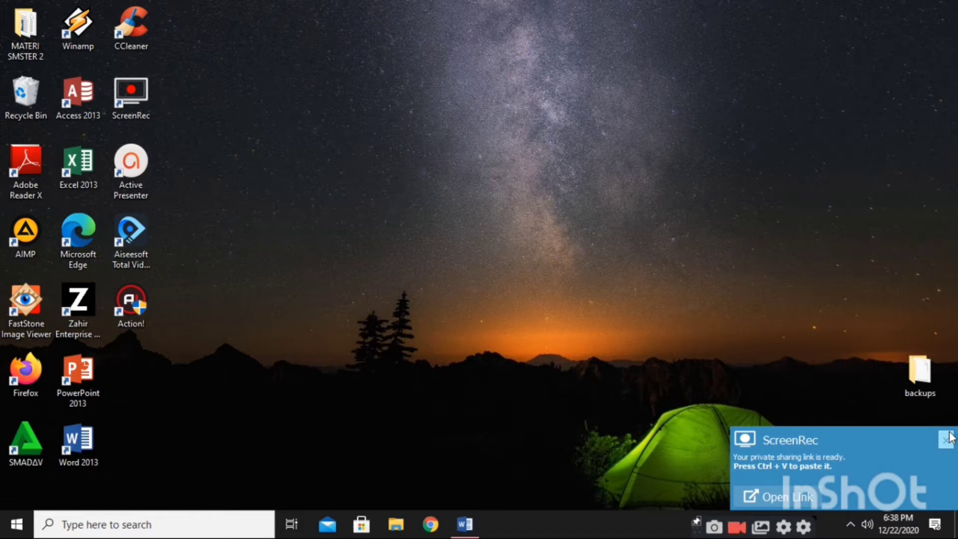
Dismiss the notification, review and close the PT. Abadi Semesta exercise, then launch Zahir Accounting
left_click(946, 438)
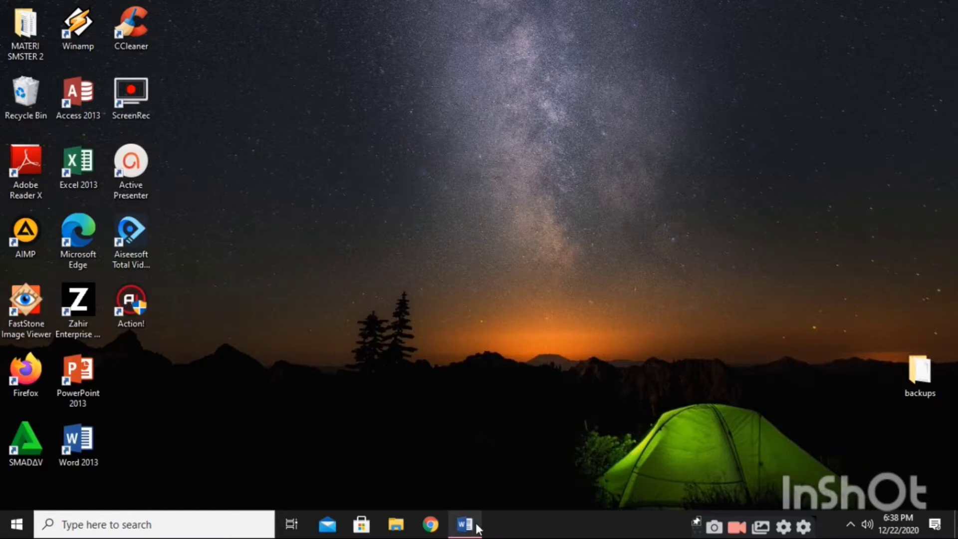
left_click(465, 524)
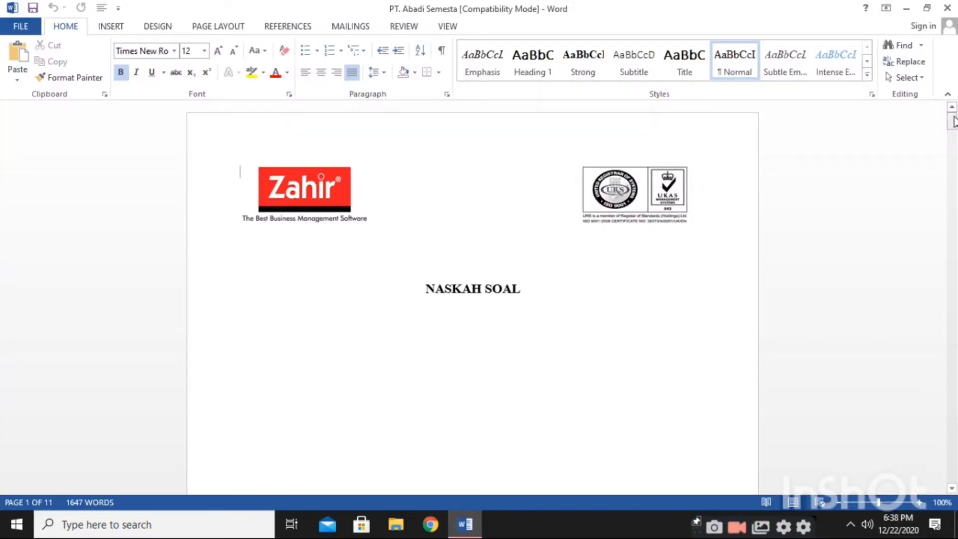
left_click_drag(953, 121, 954, 291)
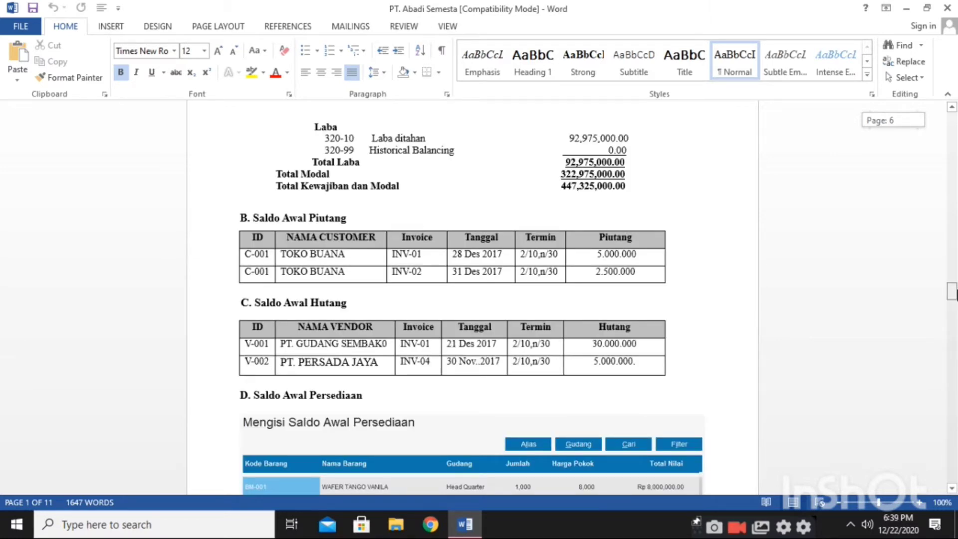
left_click_drag(954, 292, 954, 455)
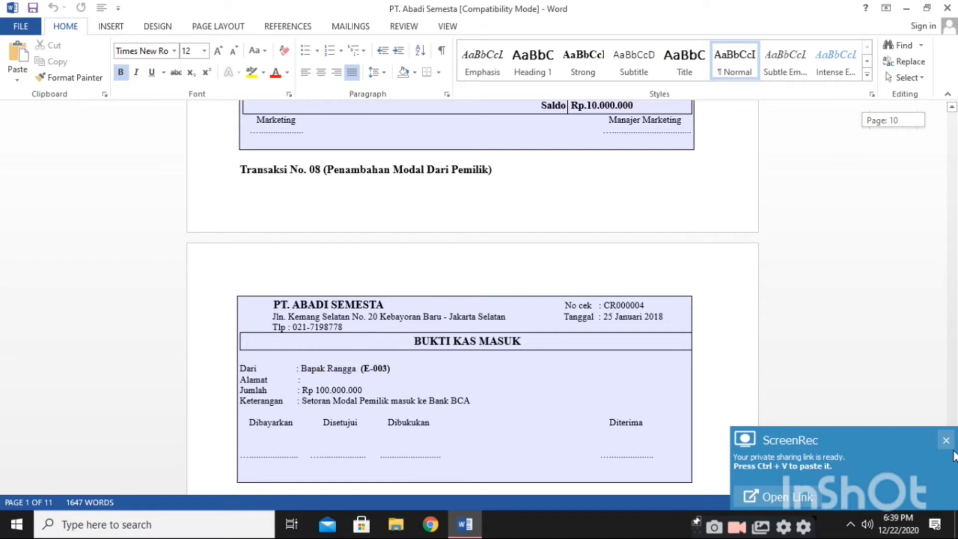
left_click_drag(955, 455, 955, 447)
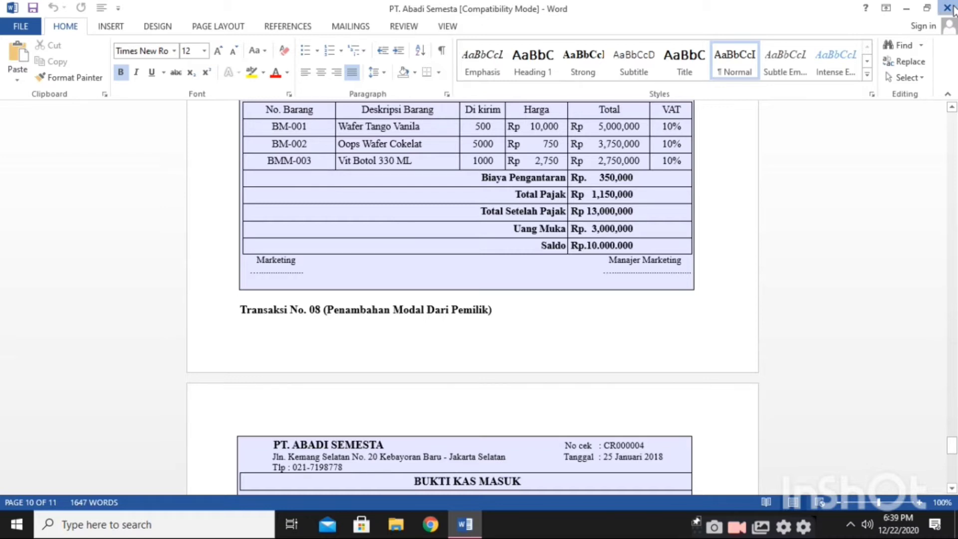
left_click(946, 8)
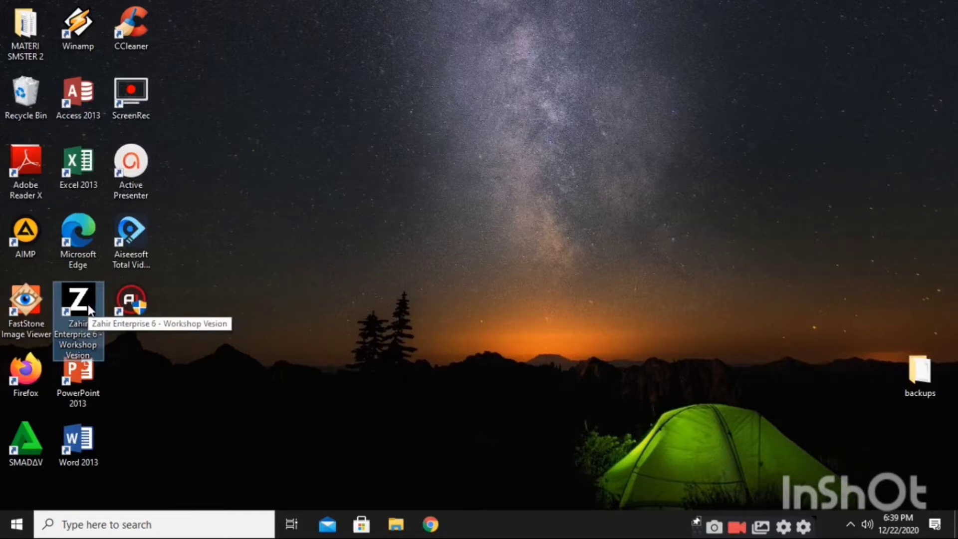
double_click(89, 307)
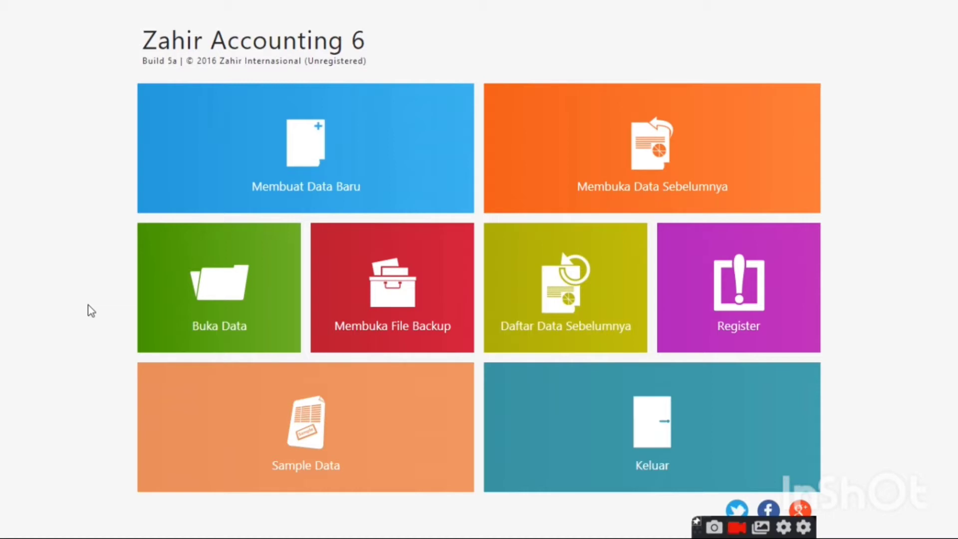
Start a new data file with company name PT Nadalia Semesta
left_click(196, 132)
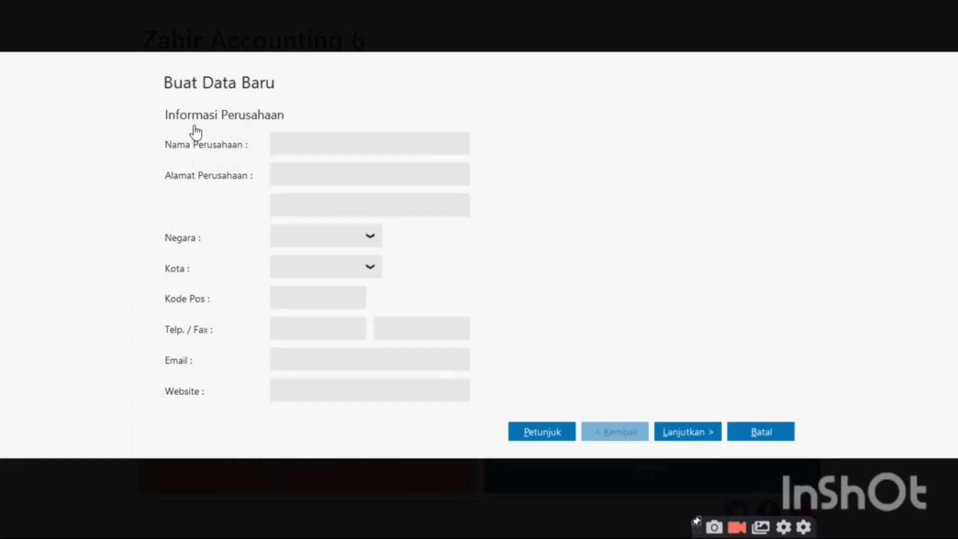
left_click(324, 141)
type("PT N")
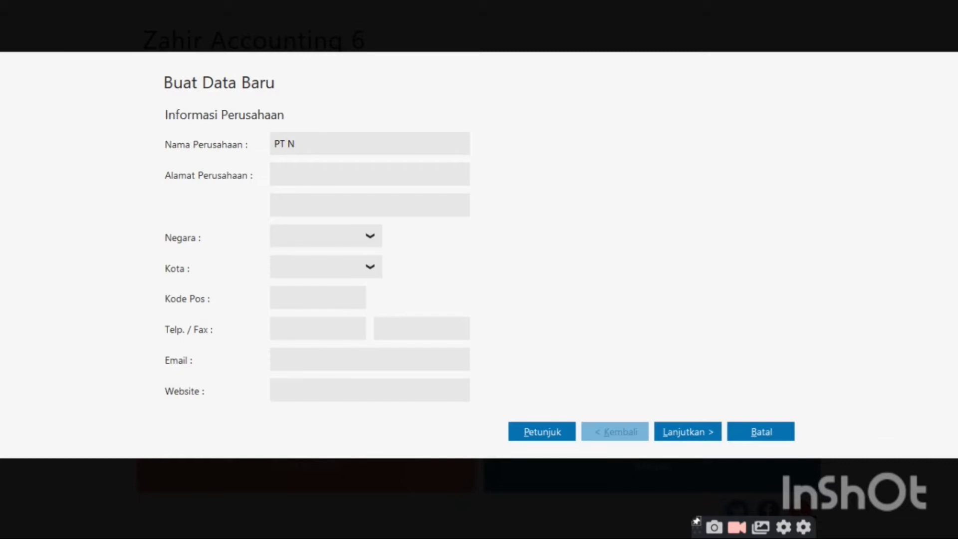
type("adalia Se")
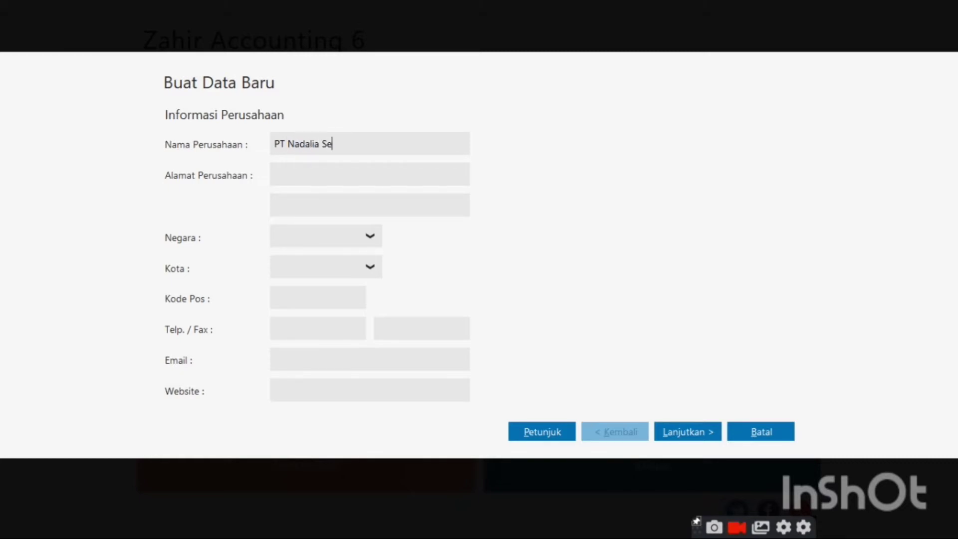
type("mela")
key("BackSpace")
key("BackSpace")
type("sta")
Enter the company's street address in the Alamat field
left_click(323, 175)
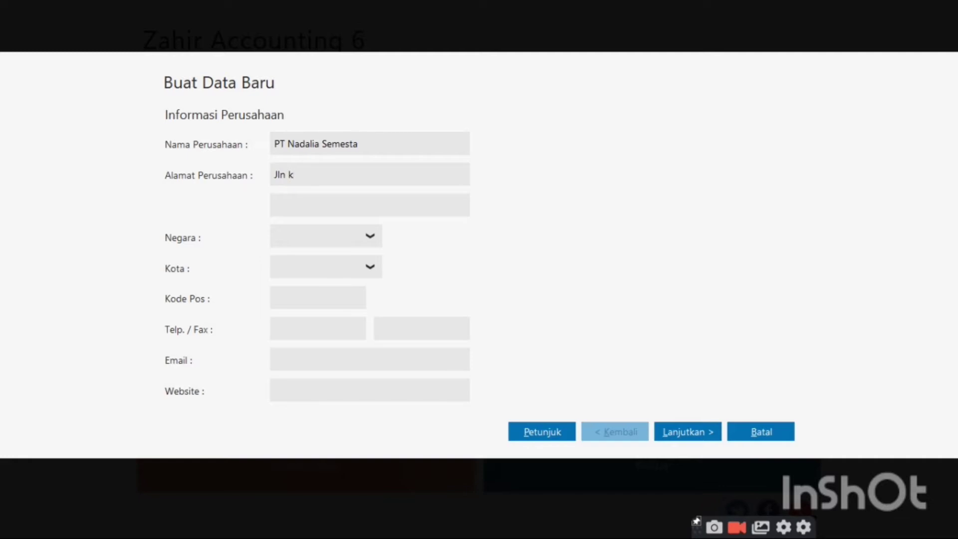
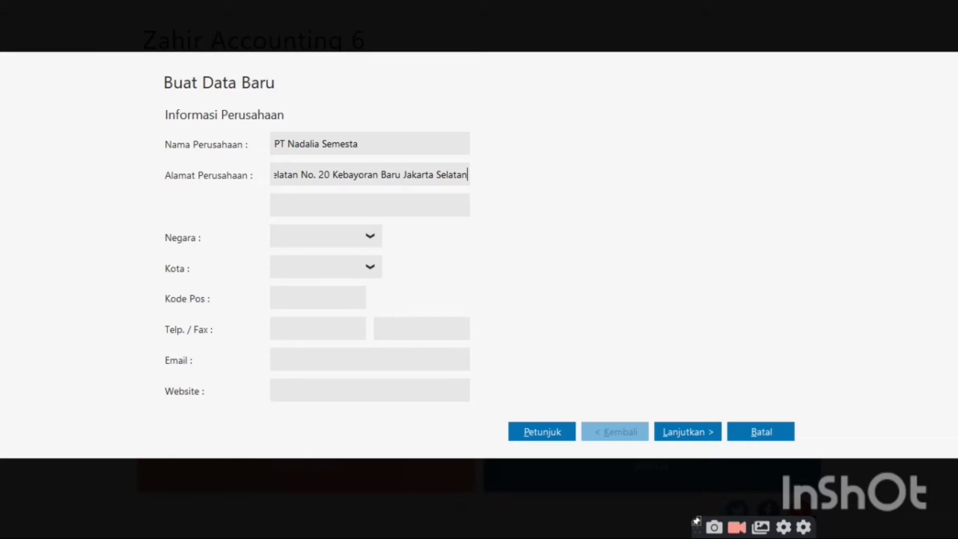
Set country Indonesia and city Jakarta, enter the company's postal code and phone number
left_click(370, 235)
left_click(351, 282)
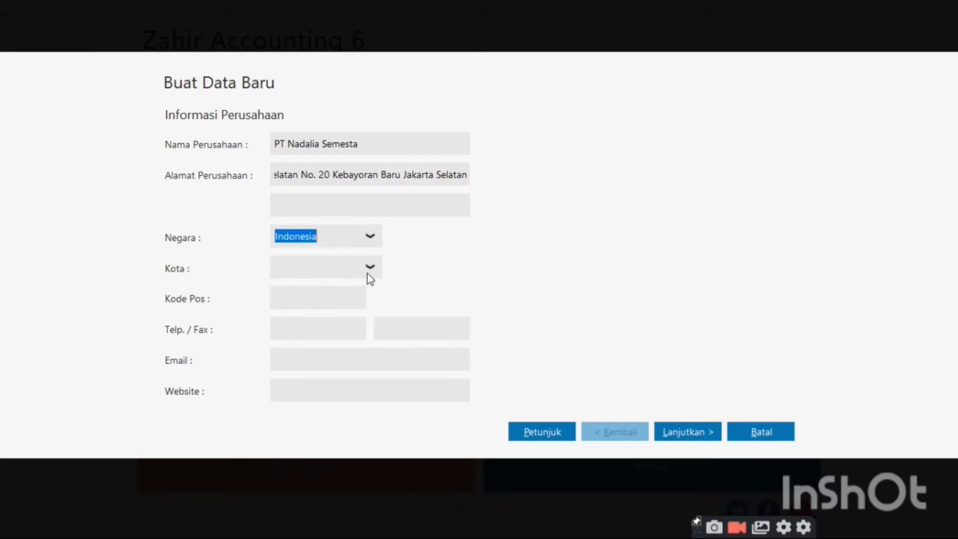
left_click(369, 269)
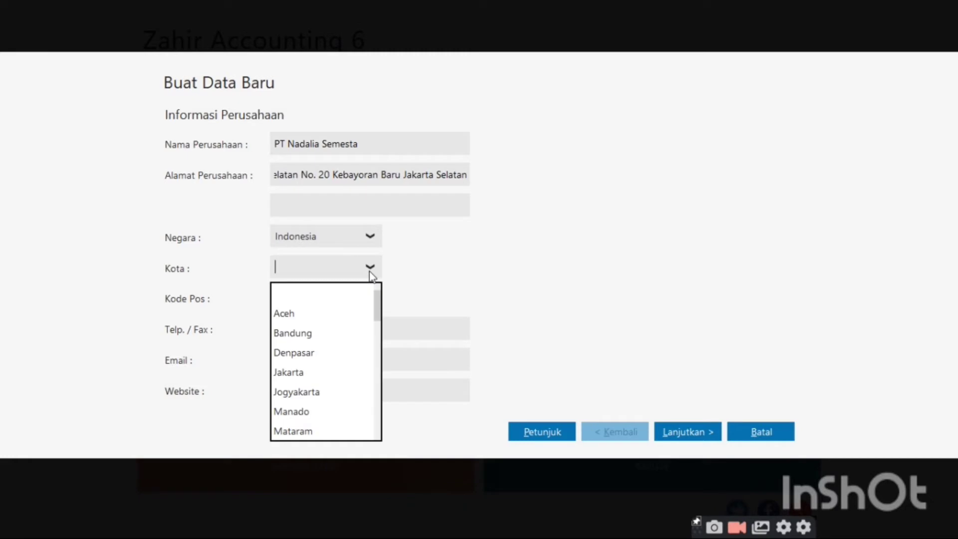
left_click(369, 378)
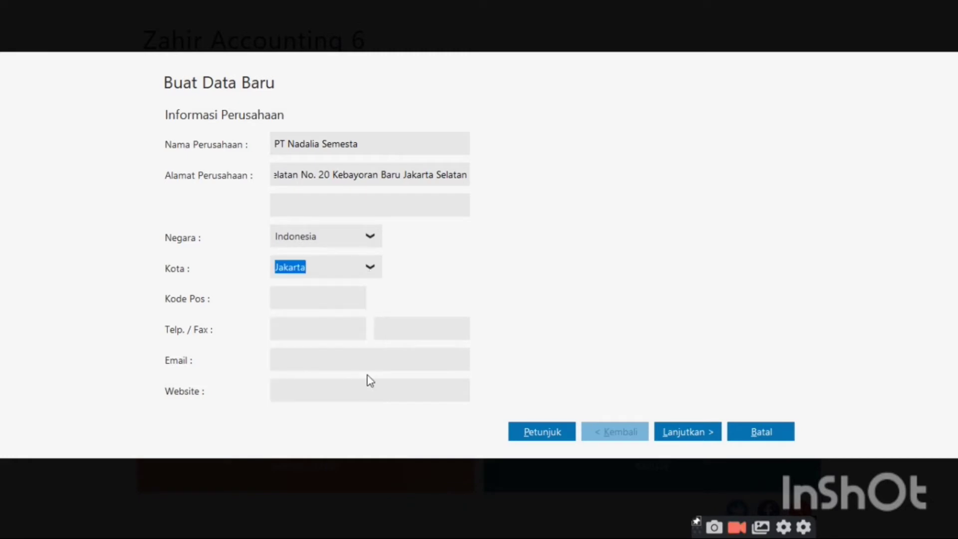
left_click(342, 297)
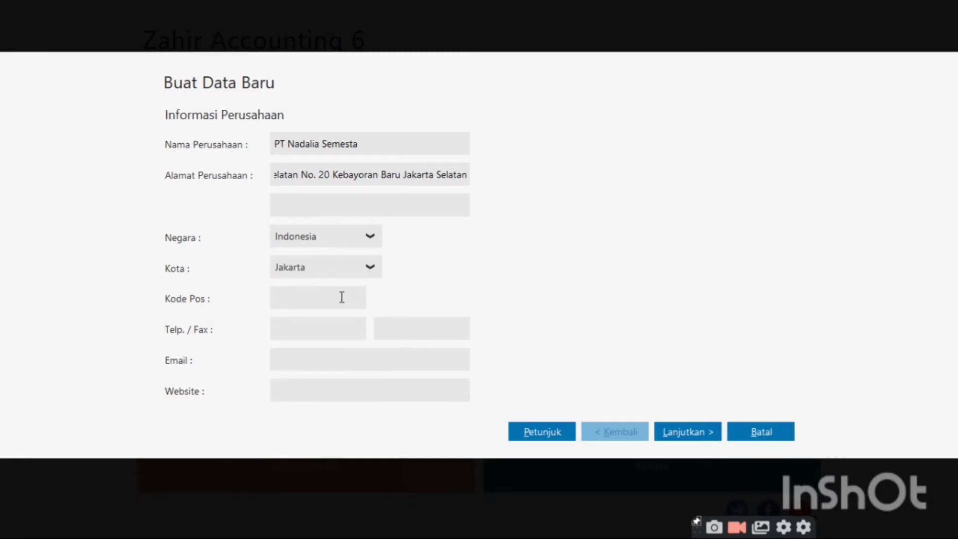
type("12730")
left_click(328, 335)
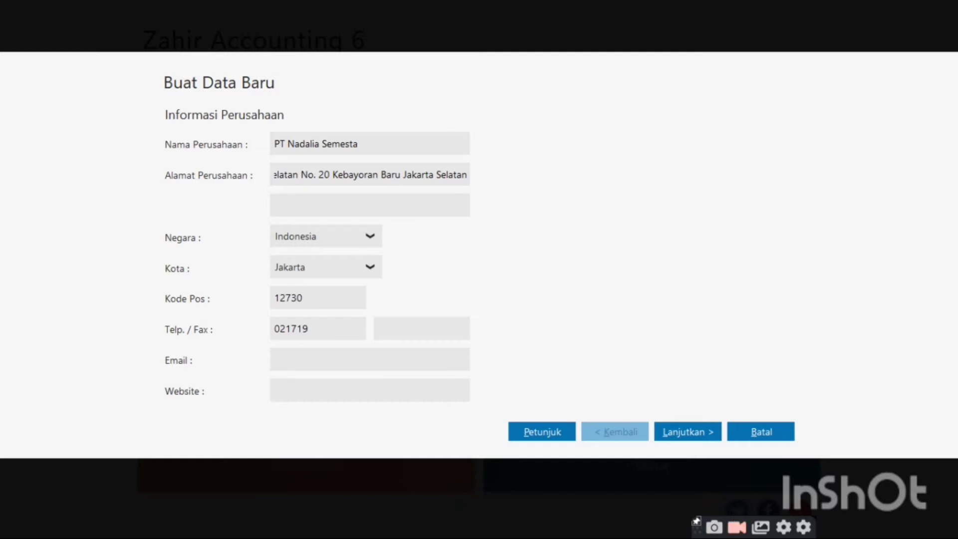
left_click(688, 431)
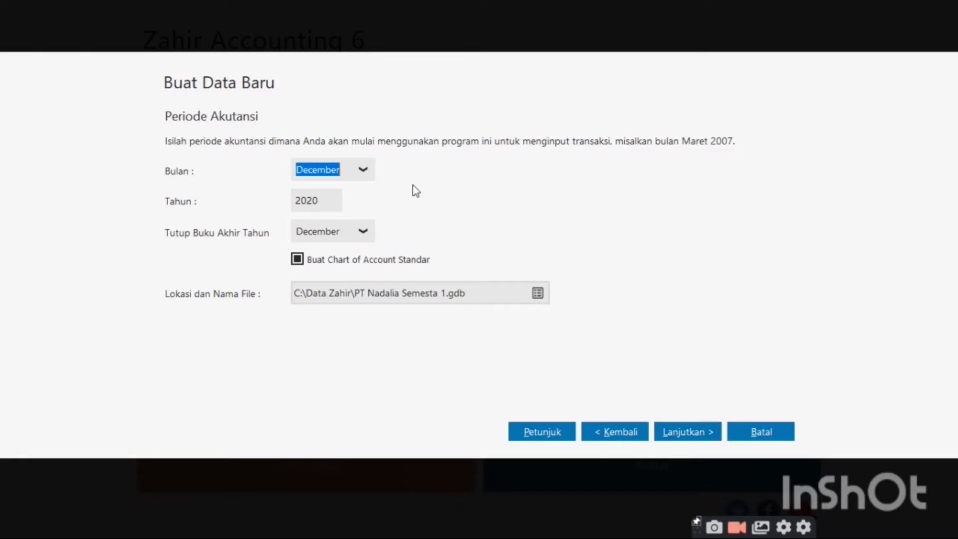
Set the accounting period start to January 2018
left_click(364, 171)
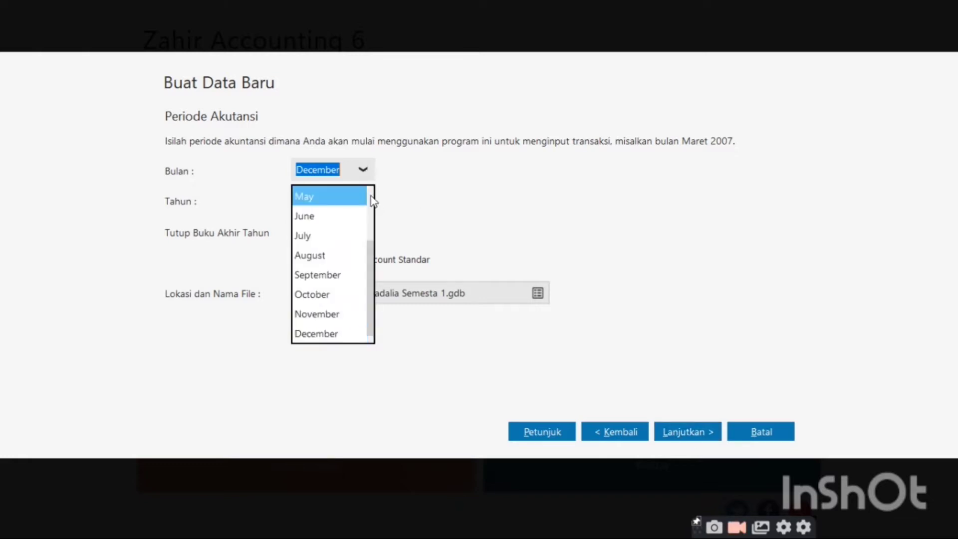
scroll(370, 196, "up", 2)
left_click(346, 196)
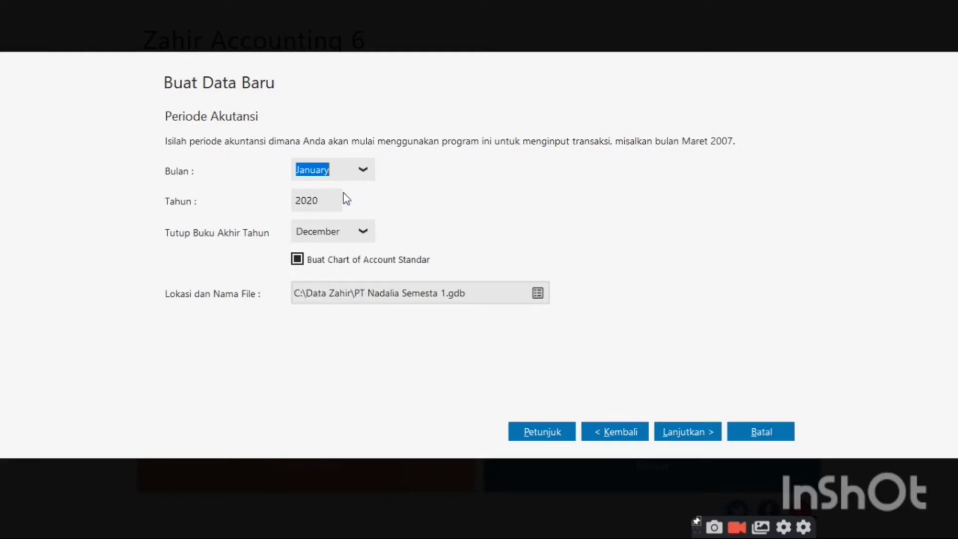
double_click(333, 199)
key("BackSpace")
type("2018")
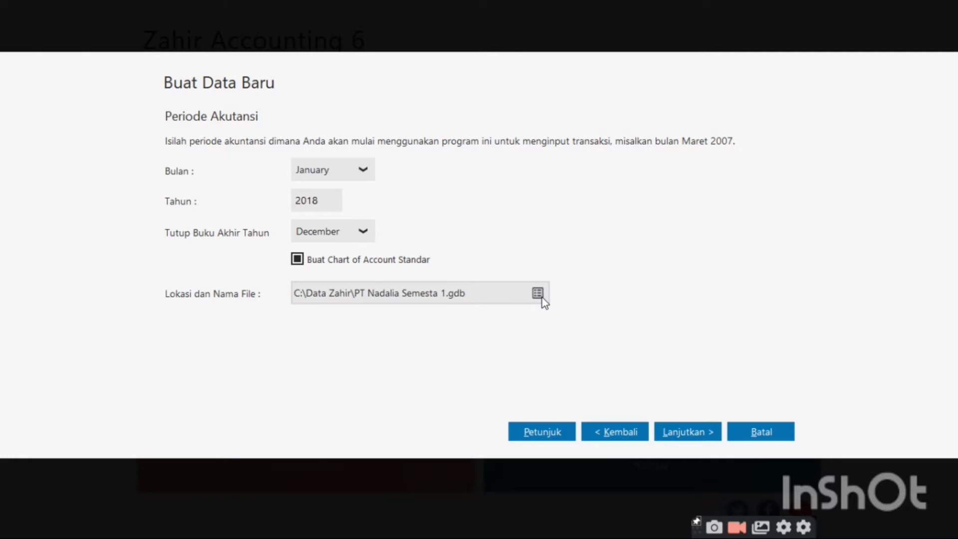
Save the data file as PT NADALIA SEMESTA.GDB and advance to the final confirmation
left_click(541, 296)
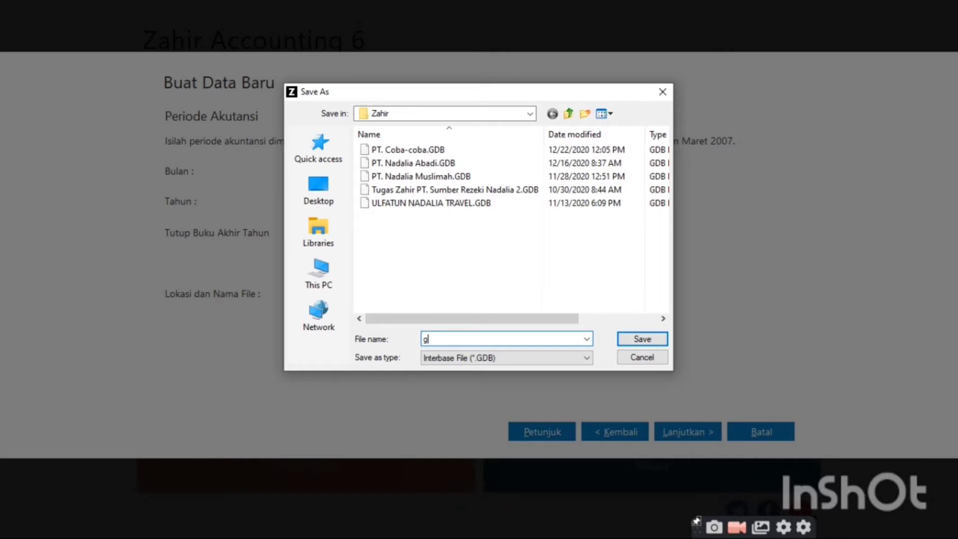
type("g")
key("BackSpace")
type("PT")
type("NADALIA")
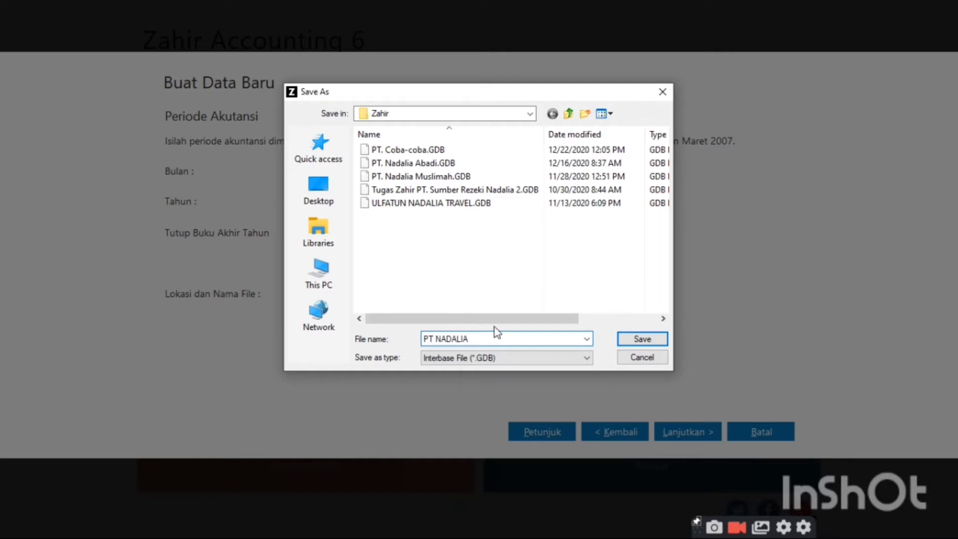
type(" SEMESTA")
left_click(641, 339)
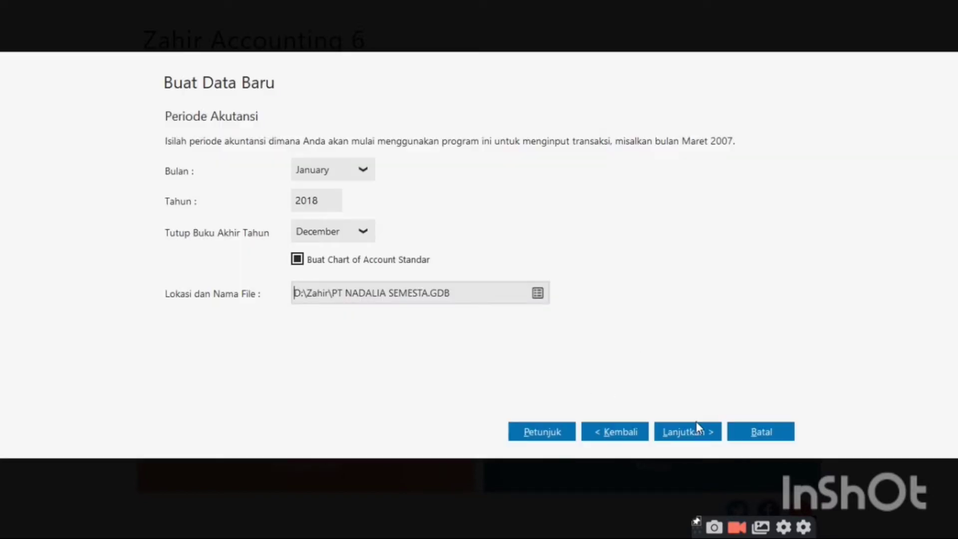
left_click(698, 435)
left_click(697, 435)
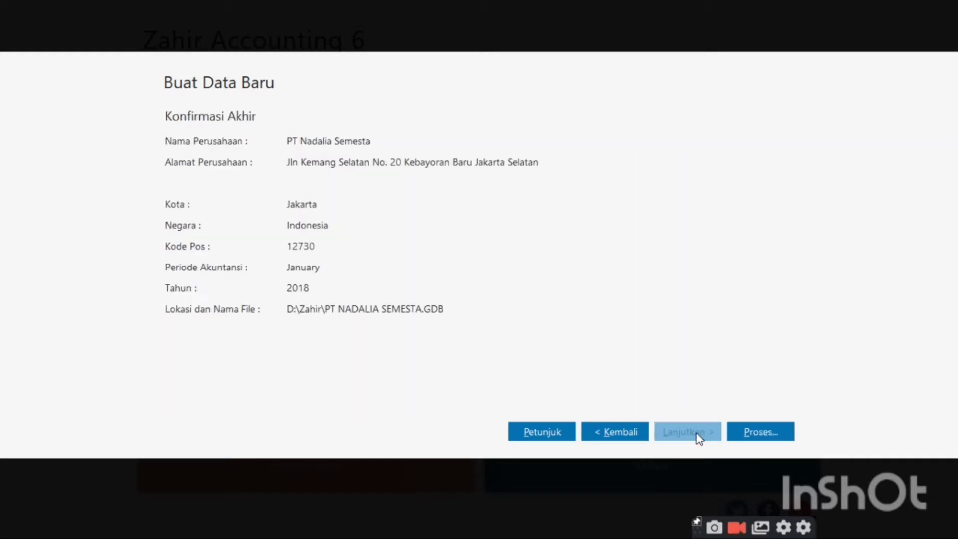
Process the new data with business type Distributor Makanan & Minuman and confirm building it
left_click(760, 432)
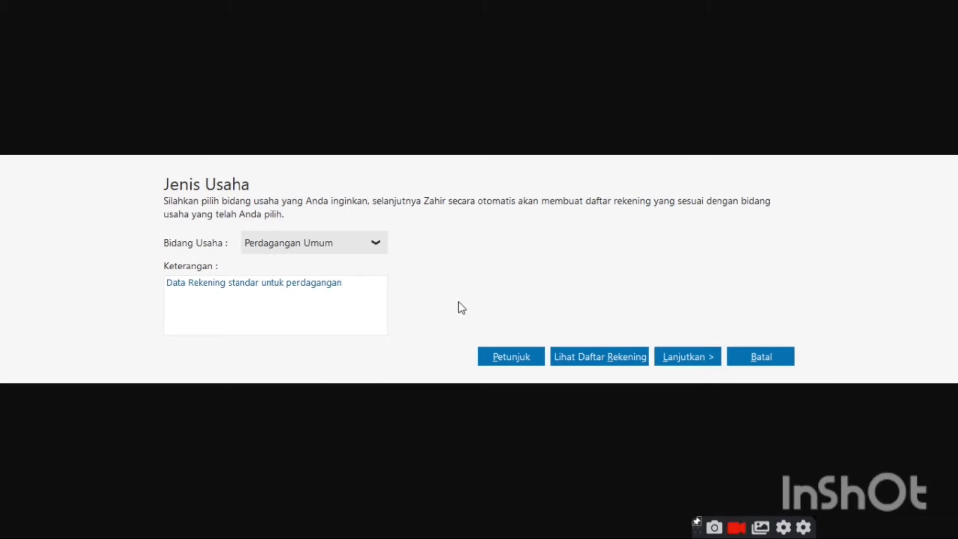
left_click(376, 244)
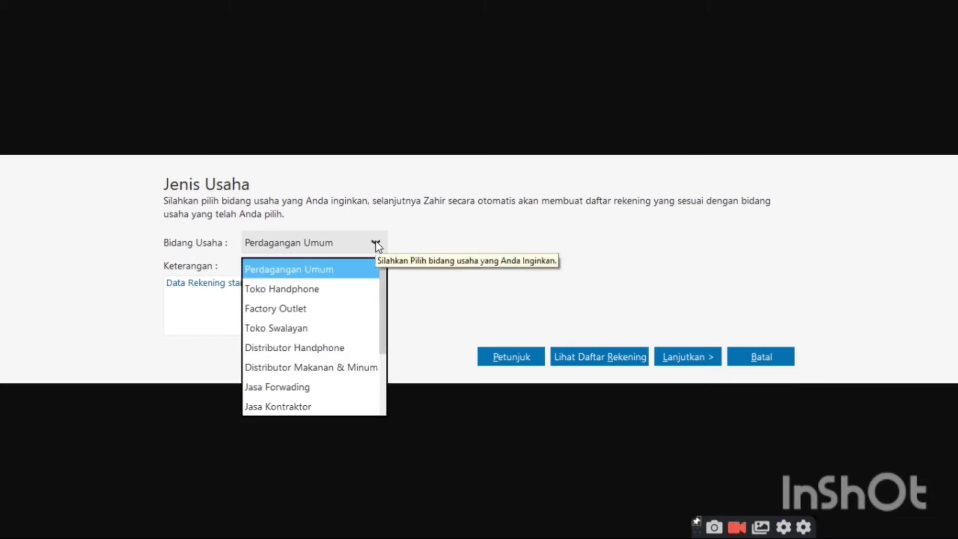
left_click(377, 367)
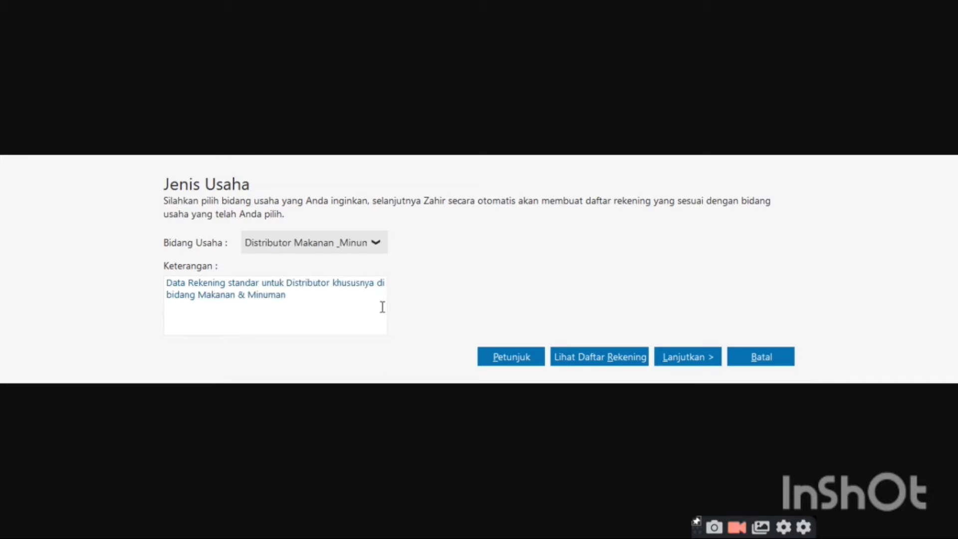
left_click(697, 358)
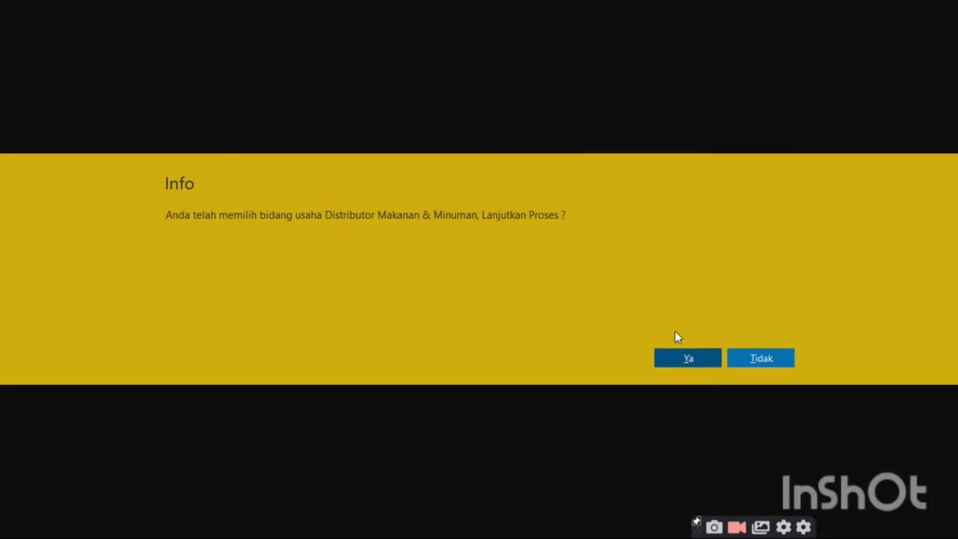
left_click(695, 357)
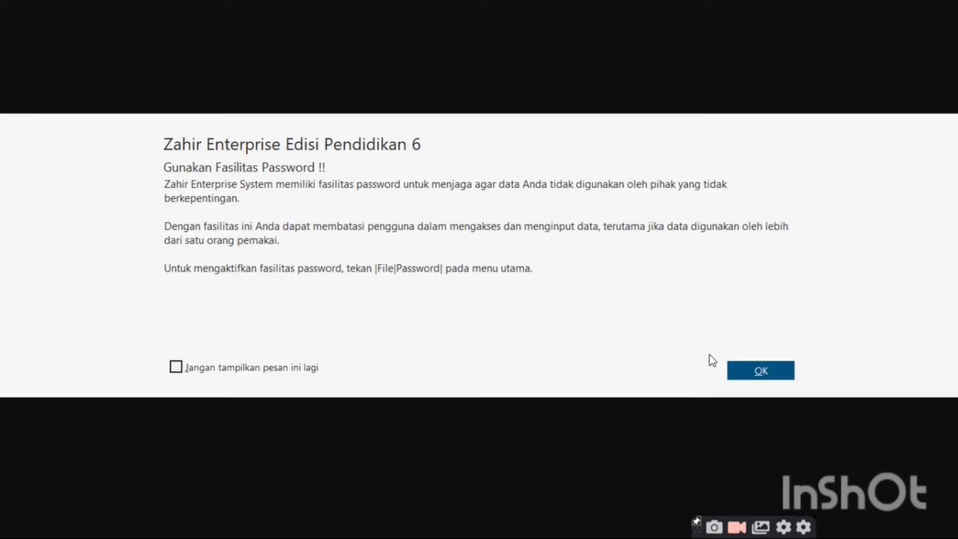
Dismiss the password tip, keep Rupiah functional and US Dollar foreign currency, and finish setup
left_click(755, 369)
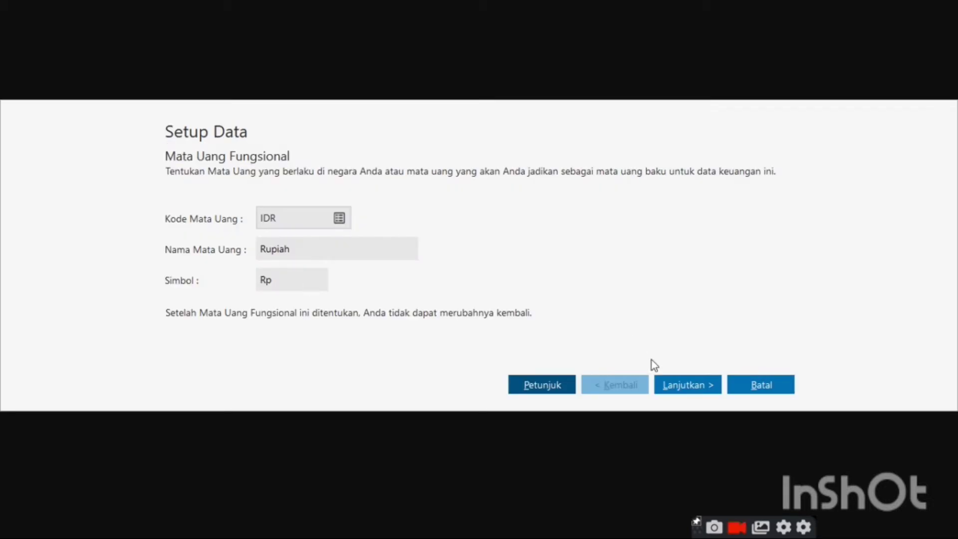
left_click(700, 389)
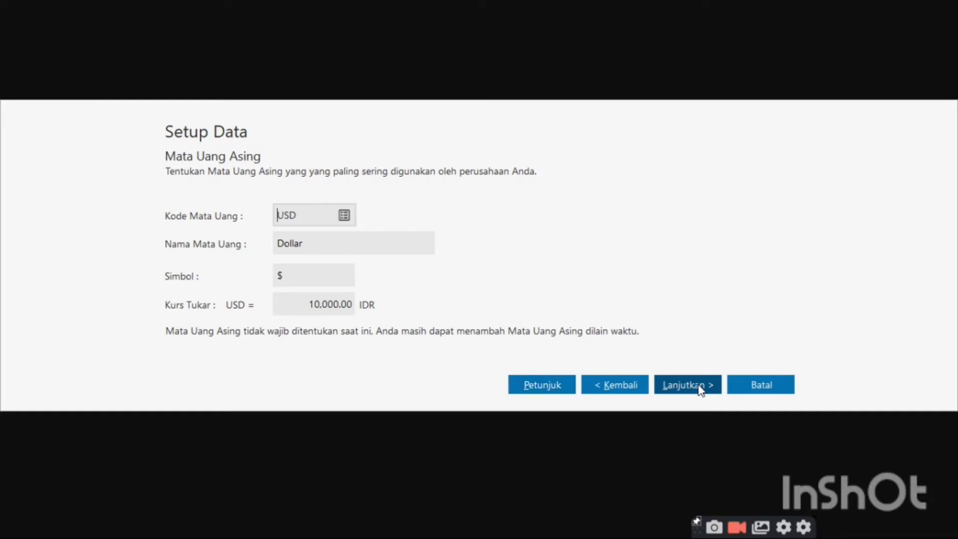
left_click(700, 389)
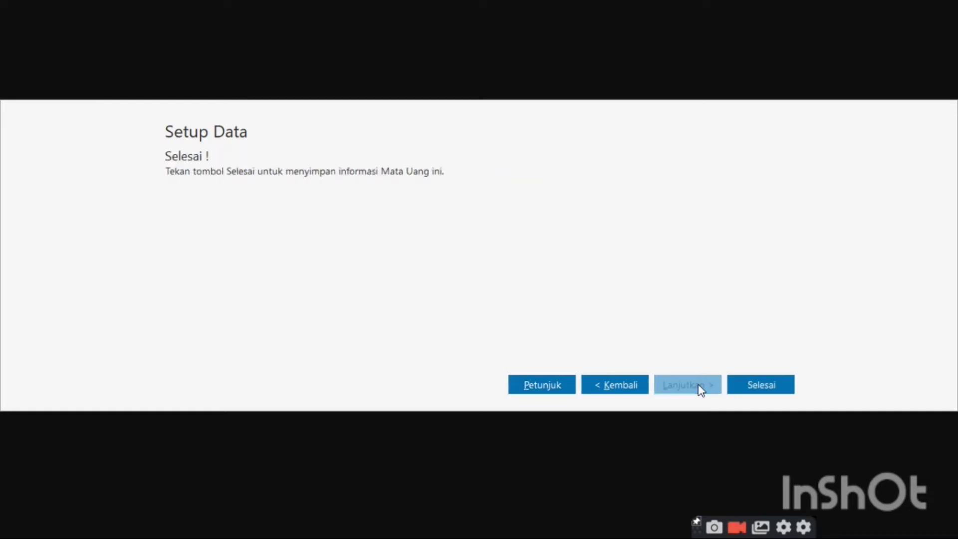
left_click(762, 385)
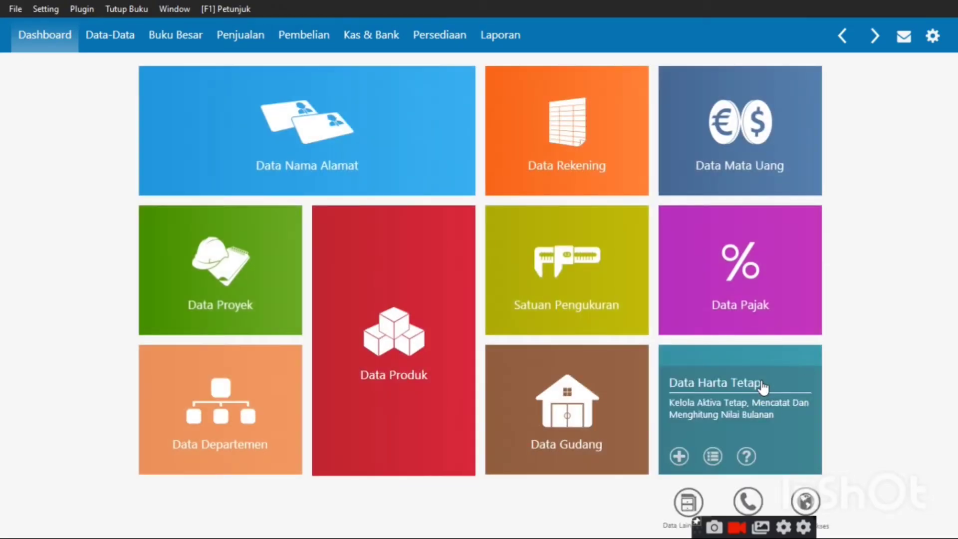
In the address book, start a new record with ID C-001 and company Toko Buana
mouse_move(199, 106)
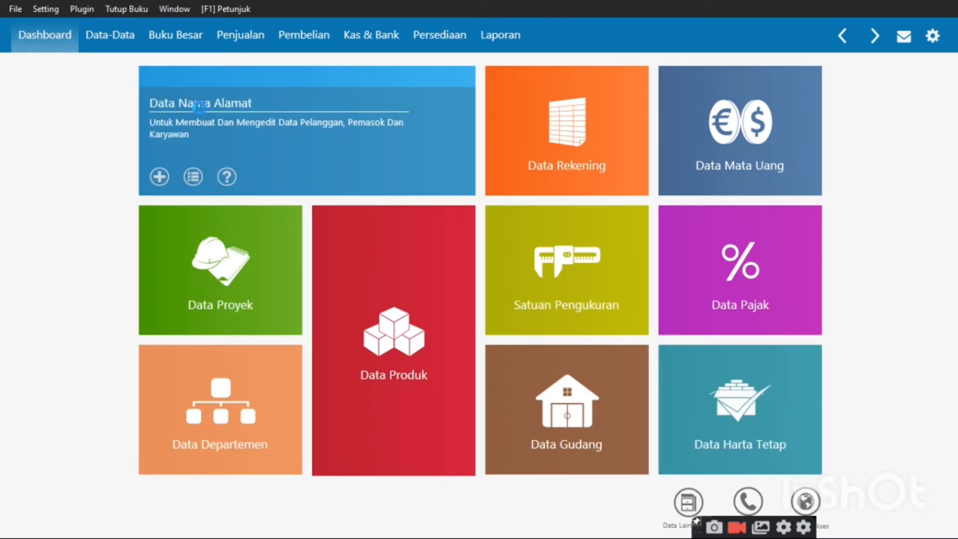
left_click(198, 106)
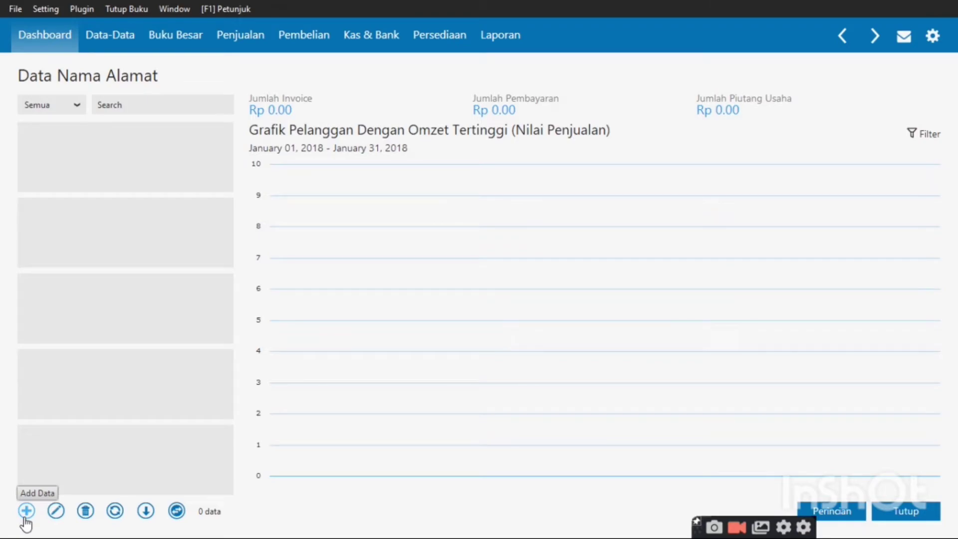
left_click(26, 514)
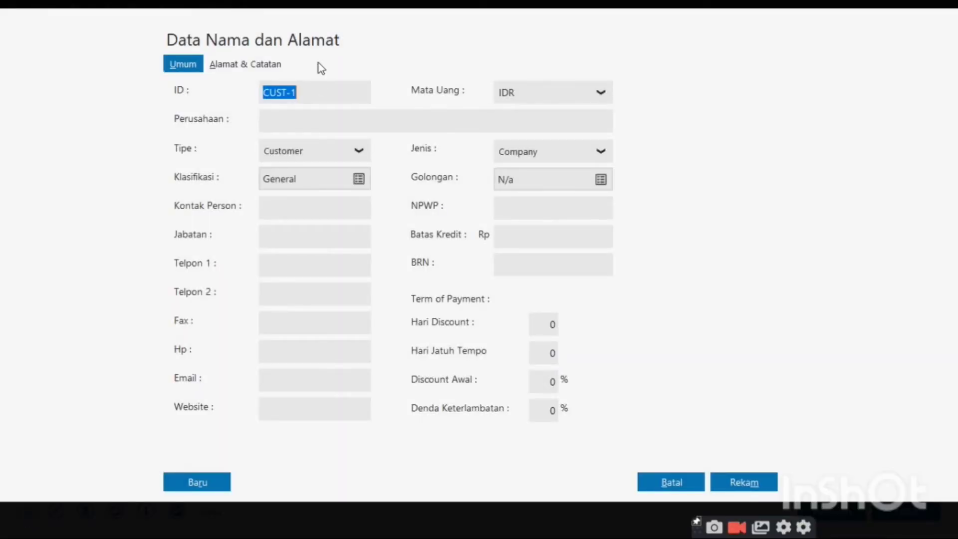
left_click(286, 92)
key("BackSpace")
key("BackSpace")
key("BackSpace")
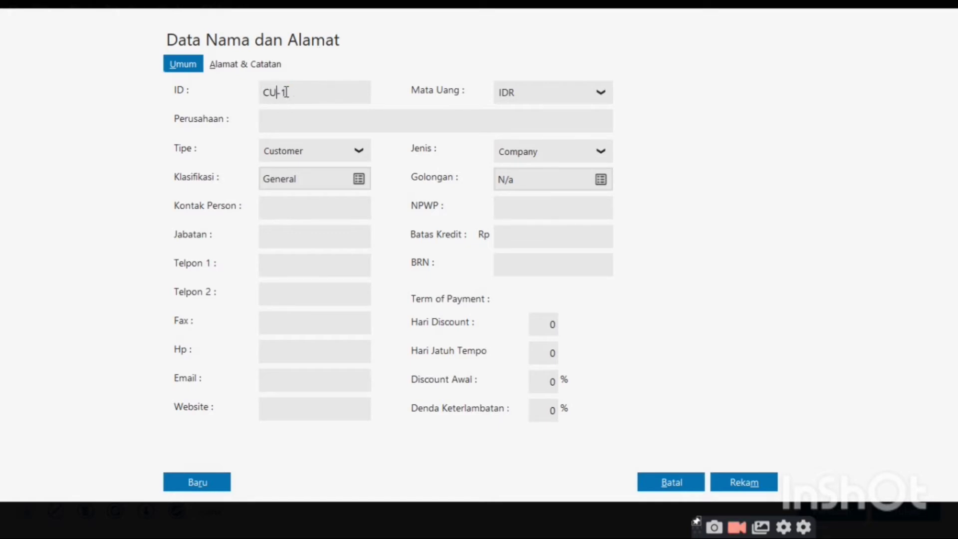
type("00")
left_click(286, 124)
type("Toko Buana")
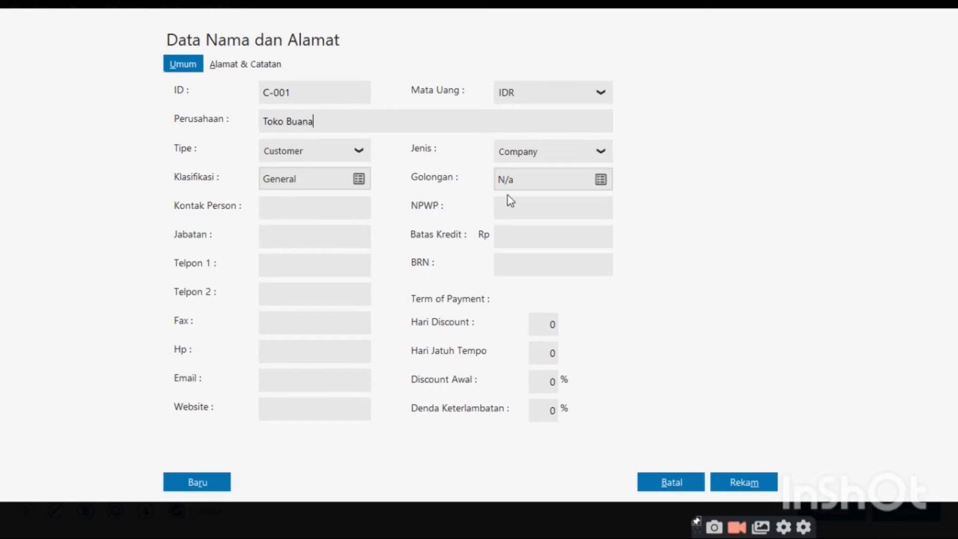
Give Toko Buana 10 discount days, 30 due days and 2% early discount, and save
left_click(549, 324)
type("10")
key("Tab")
type("30")
key("Tab")
type("2")
key("Tab")
left_click(759, 484)
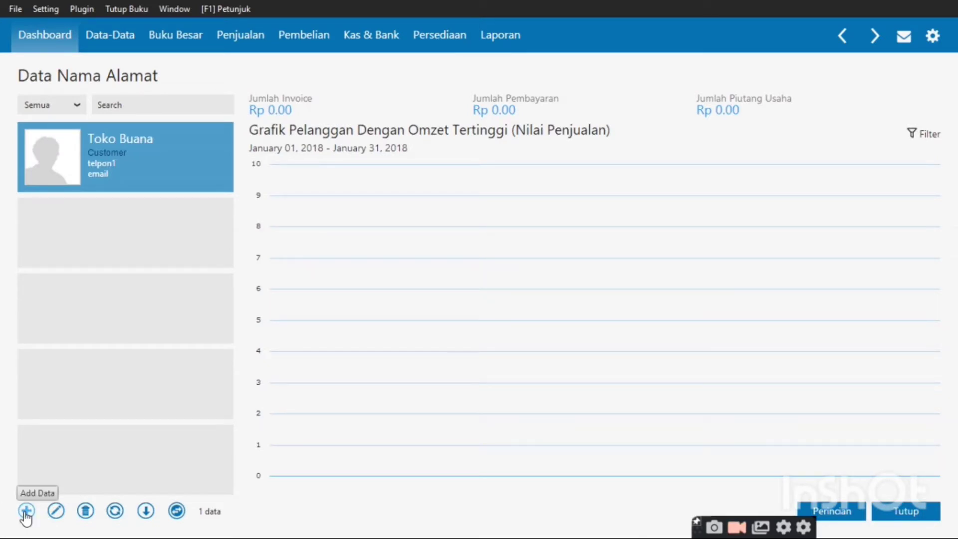
Start a new Vendor record with ID V-001
left_click(26, 511)
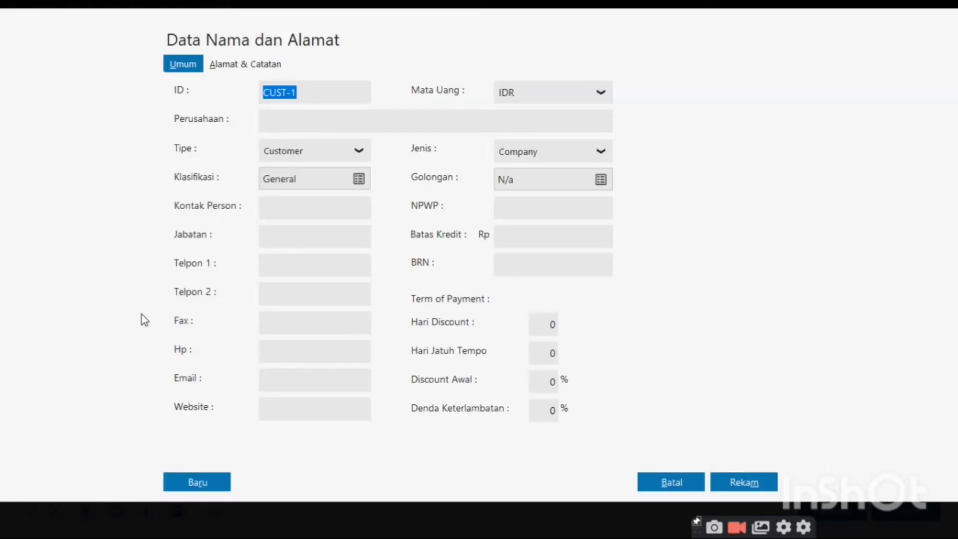
left_click(295, 151)
left_click(295, 194)
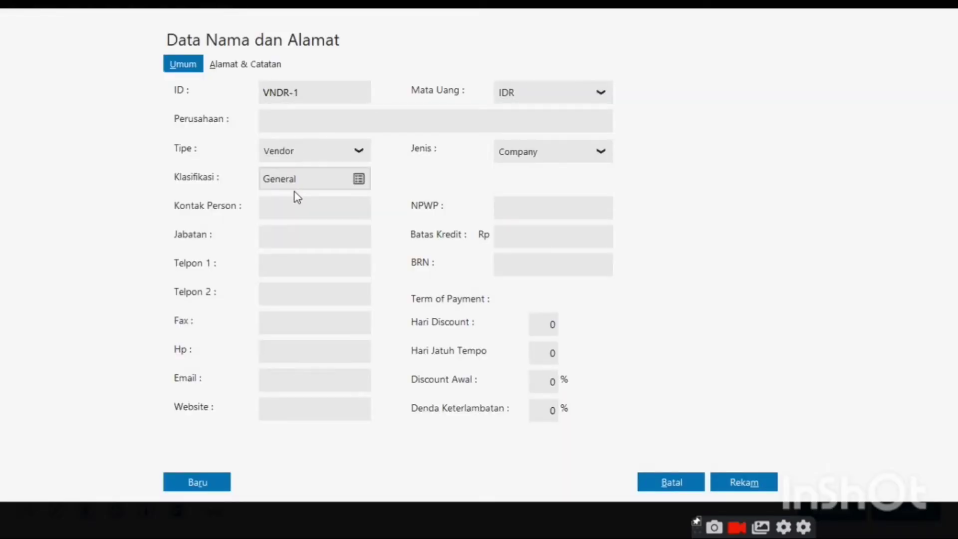
left_click(289, 94)
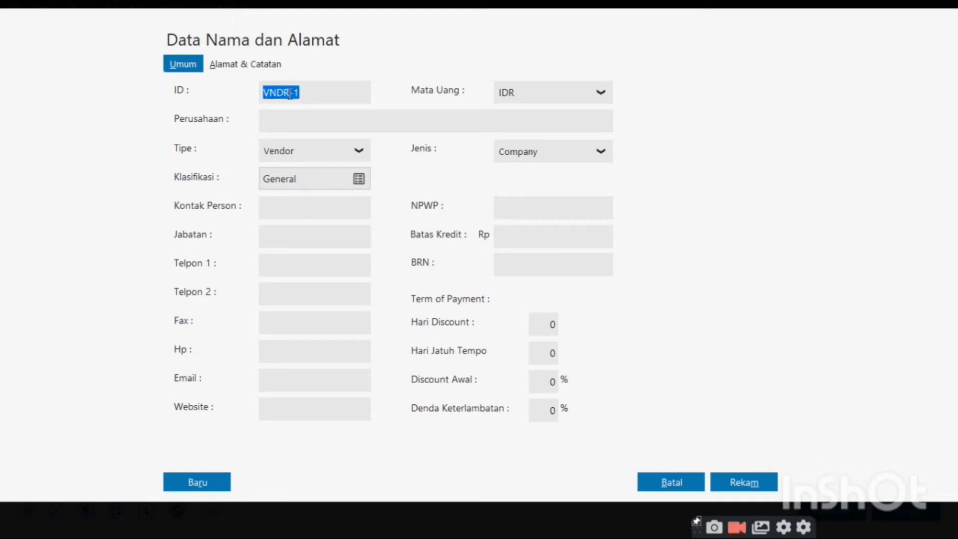
left_click(290, 93)
key("BackSpace")
key("BackSpace")
key("BackSpace")
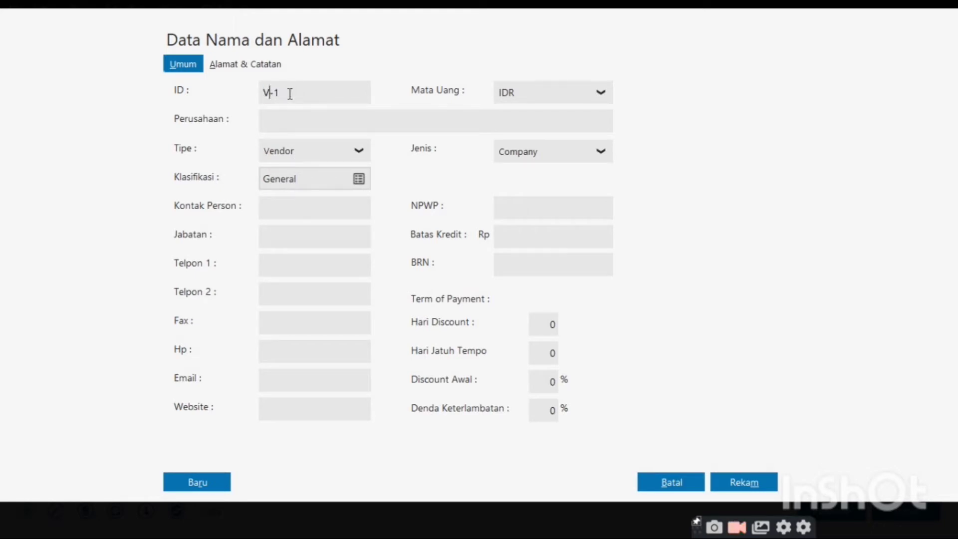
key("Right")
left_click(274, 92)
type("00")
Enter PT. Gudang Sembako as the vendor's company name
left_click(274, 120)
type("P")
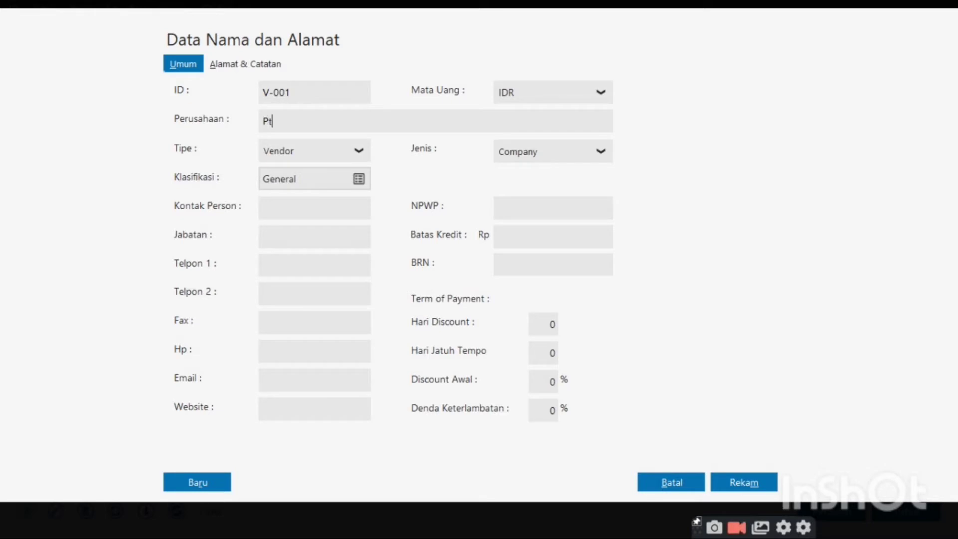
type("T. g")
key("BackSpace")
type("g")
key("BackSpace")
type("Gudang Se")
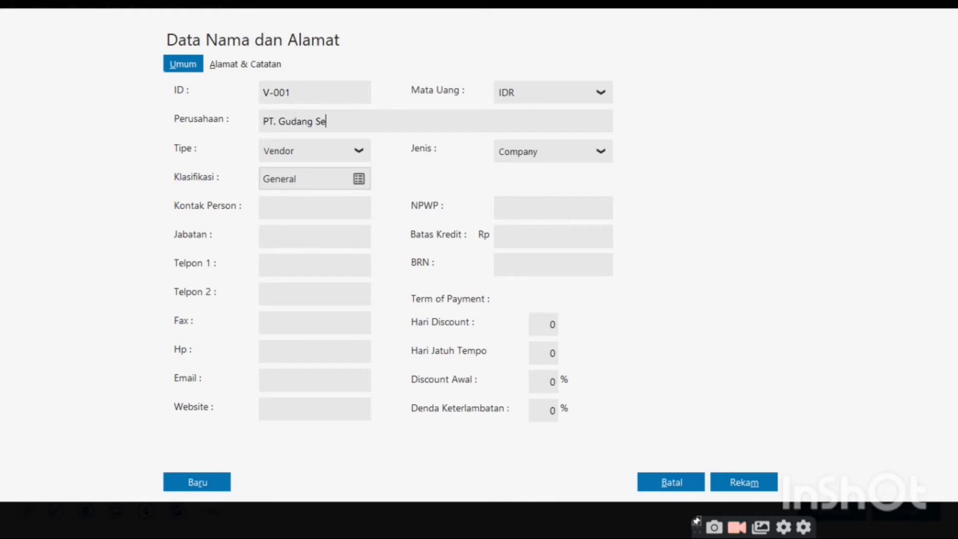
type("mbako")
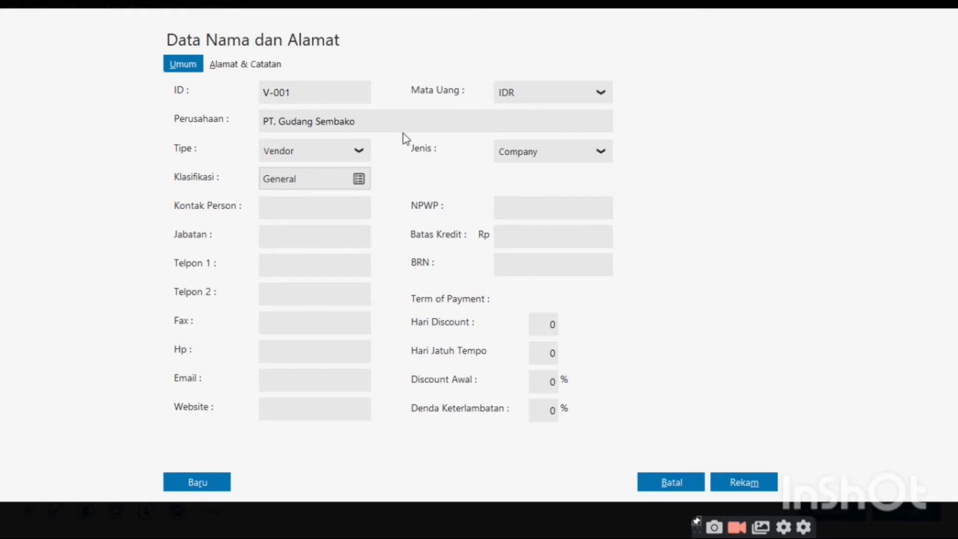
Set 10 discount days, 30 due days and 2% early discount, and save the vendor
left_click(557, 323)
type("5")
key("BackSpace")
type("10")
key("Tab")
type("30")
key("Tab")
type("2")
left_click(734, 486)
left_click(734, 486)
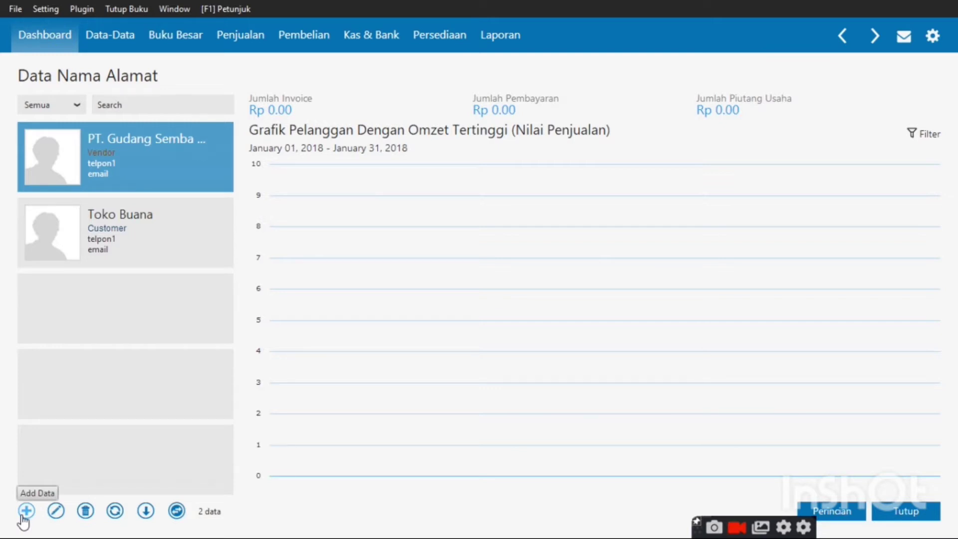
Start a new Vendor record with ID V-004
left_click(25, 512)
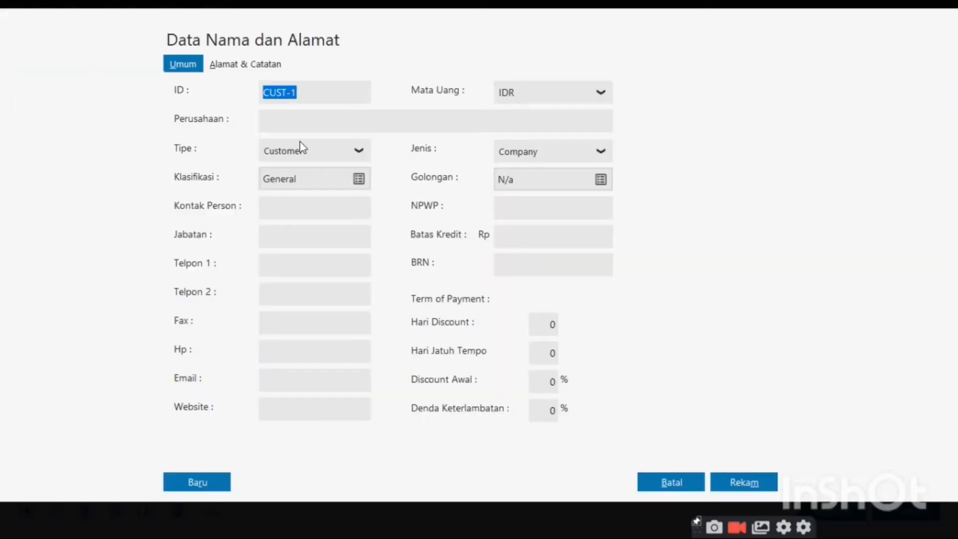
left_click(304, 152)
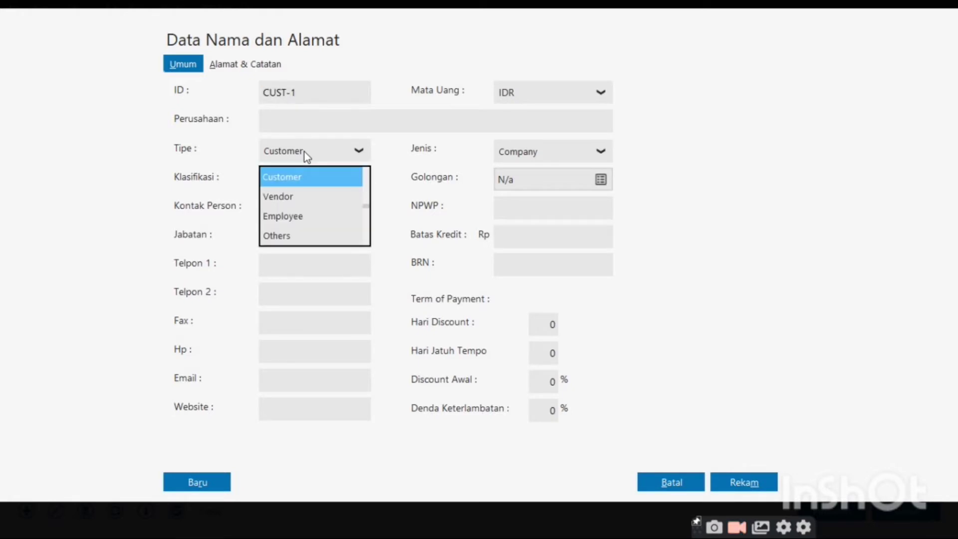
left_click(313, 196)
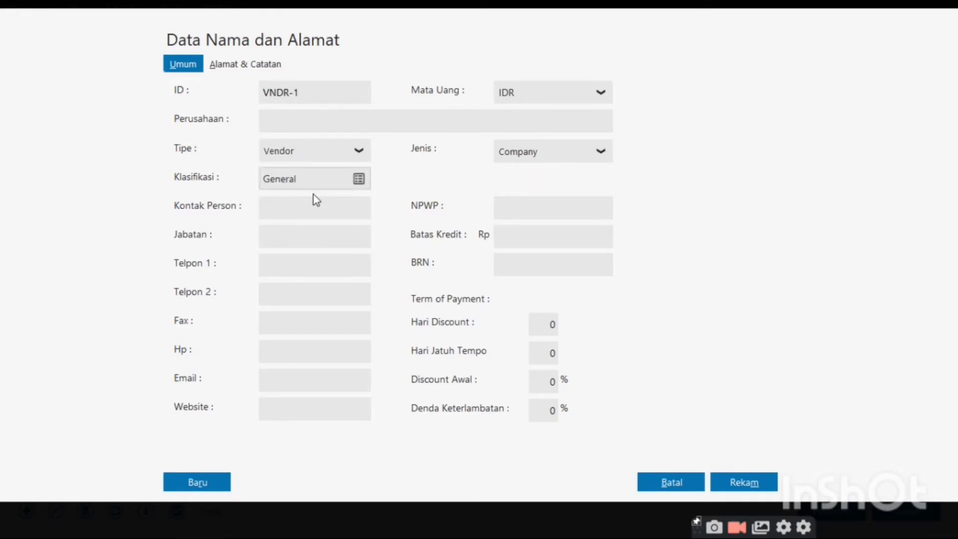
left_click(291, 93)
key("BackSpace")
key("BackSpace")
key("BackSpace")
key("Delete")
type("002")
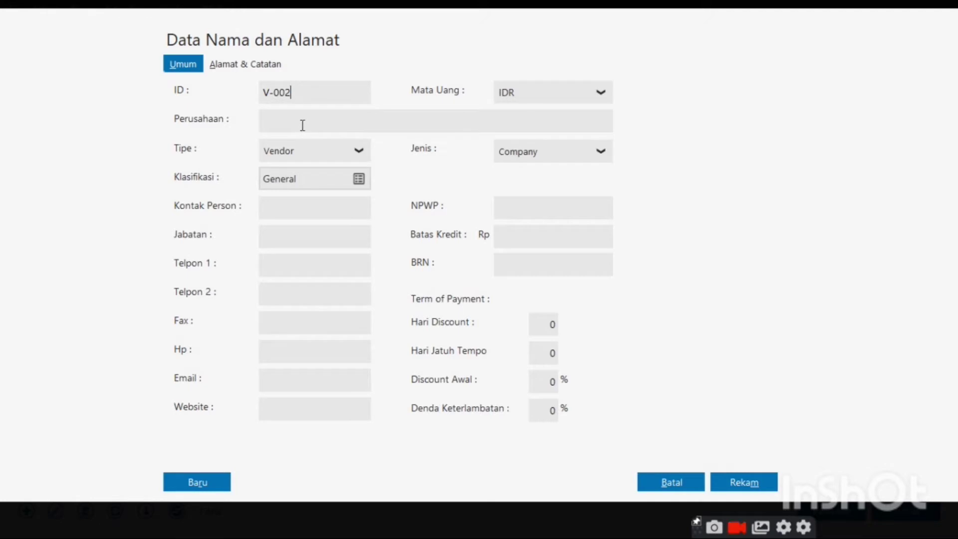
key("BackSpace")
type("4")
Enter PT. Persada Jaya as the vendor's company name
left_click(309, 118)
type("p")
key("BackSpace")
type("Pt")
key("BackSpace")
type("T. P")
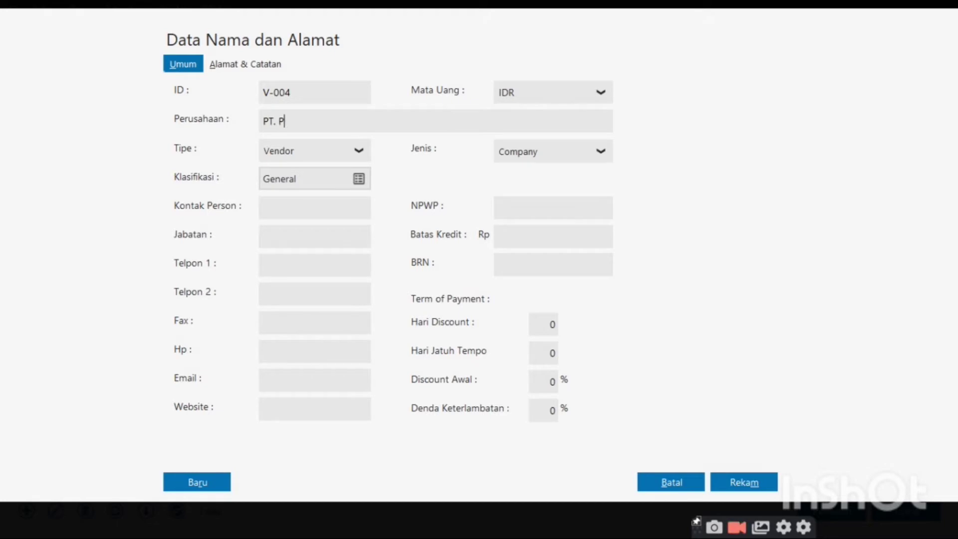
type("ersada Jaya")
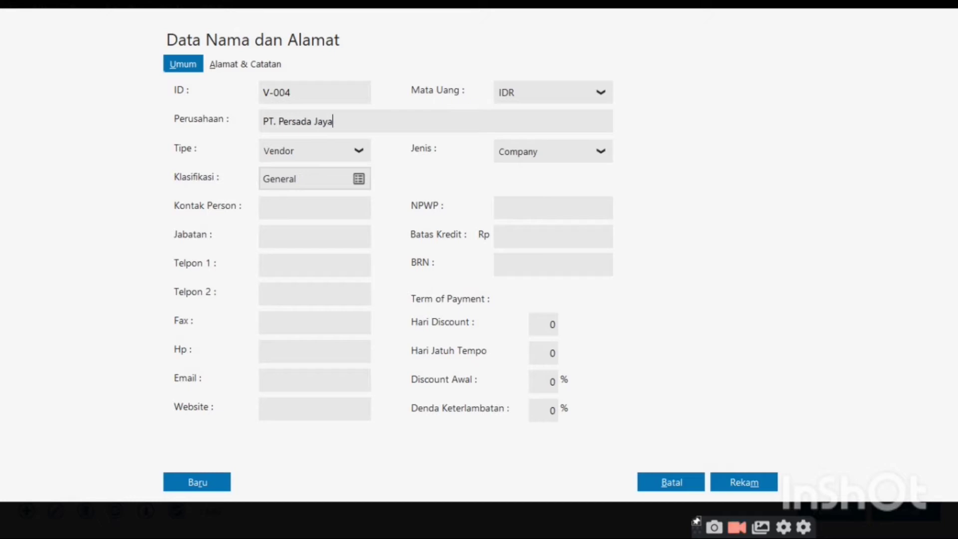
Set Hari Discount 10, Hari Jatuh Tempo 30, Discount Awal 2, and save the vendor
left_click(555, 326)
type("10")
key("Tab")
type("30")
key("Tab")
type("2")
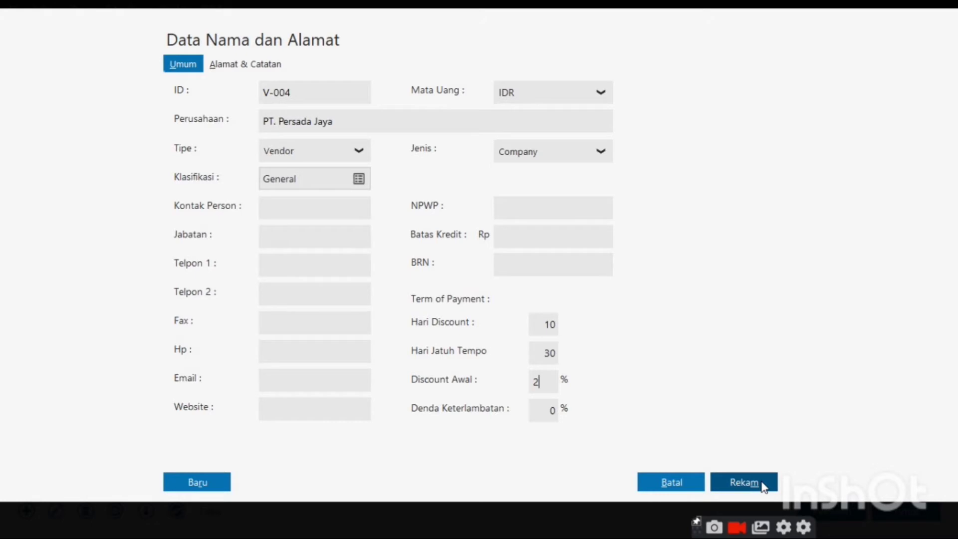
left_click(744, 482)
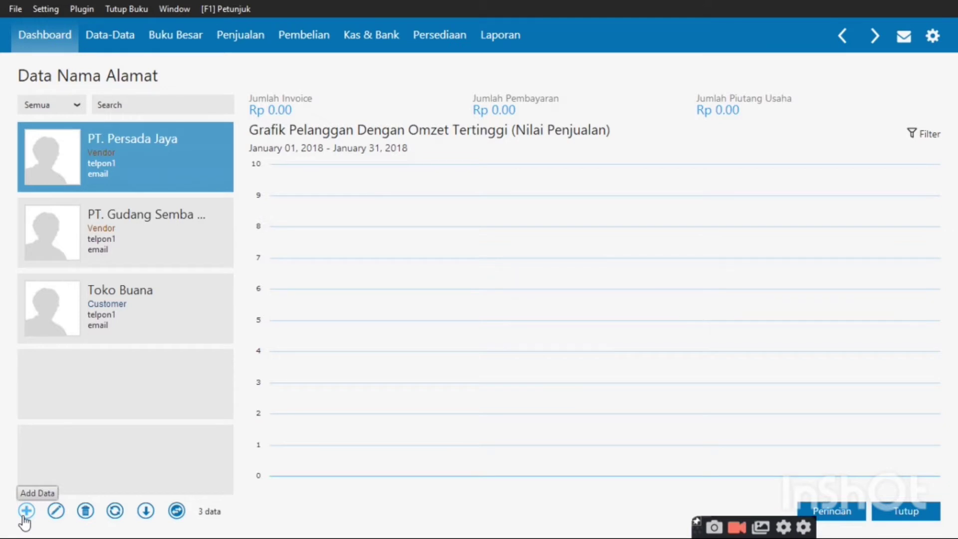
Cancel the stray new address record and close the address list
left_click(23, 517)
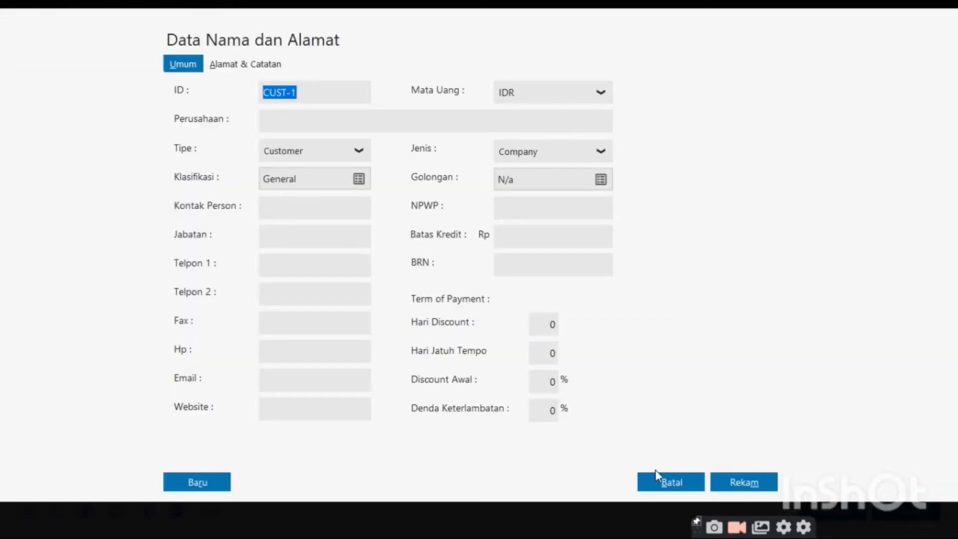
left_click(675, 487)
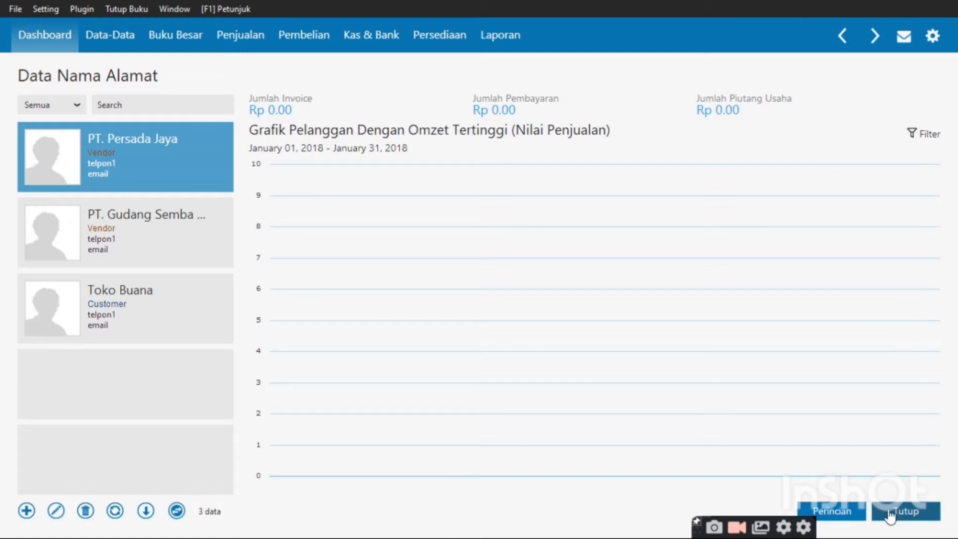
left_click(889, 514)
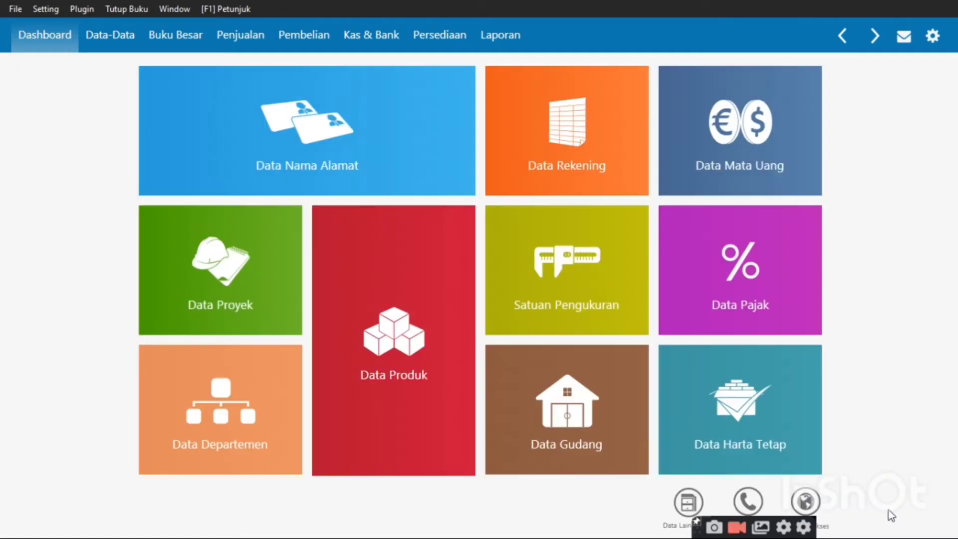
From the Persediaan section, open Data Produk and start a new product record
mouse_move(324, 244)
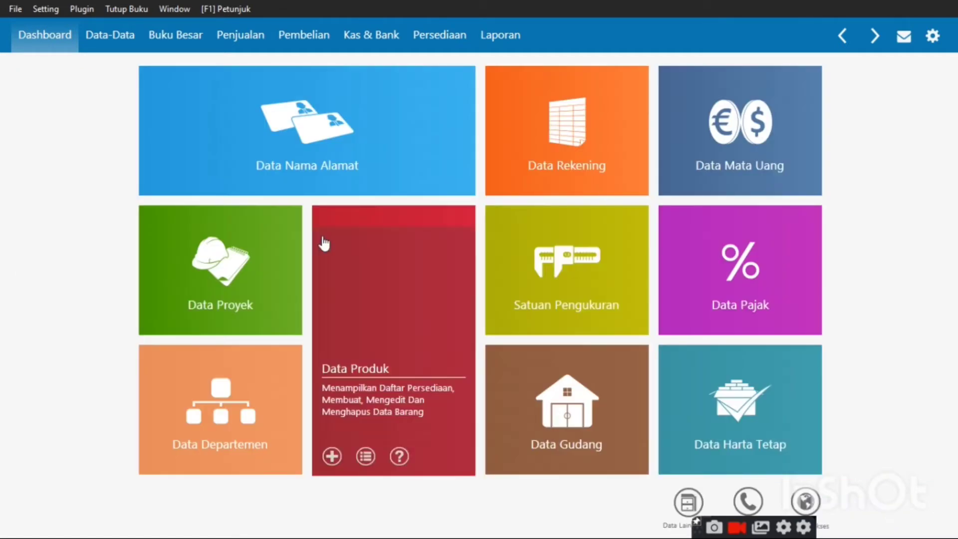
left_click(429, 43)
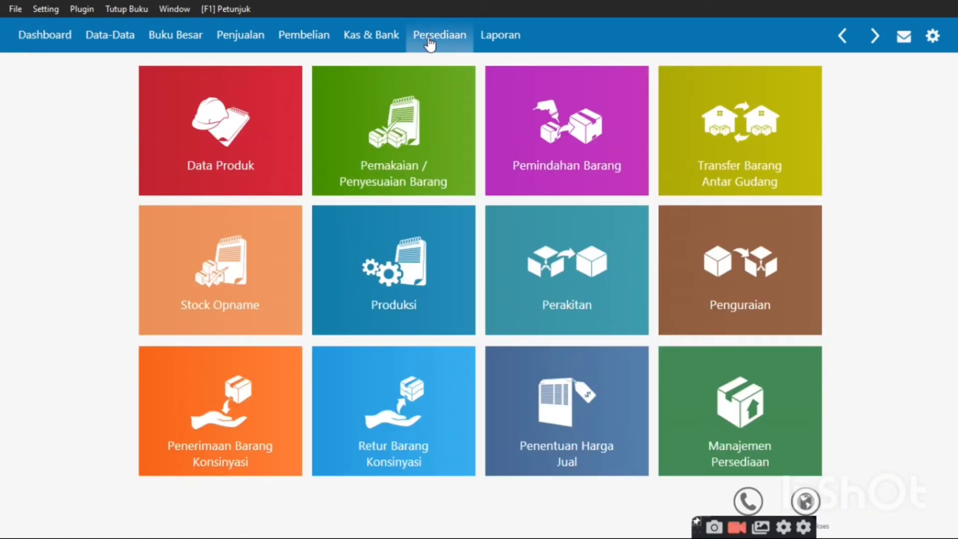
mouse_move(219, 127)
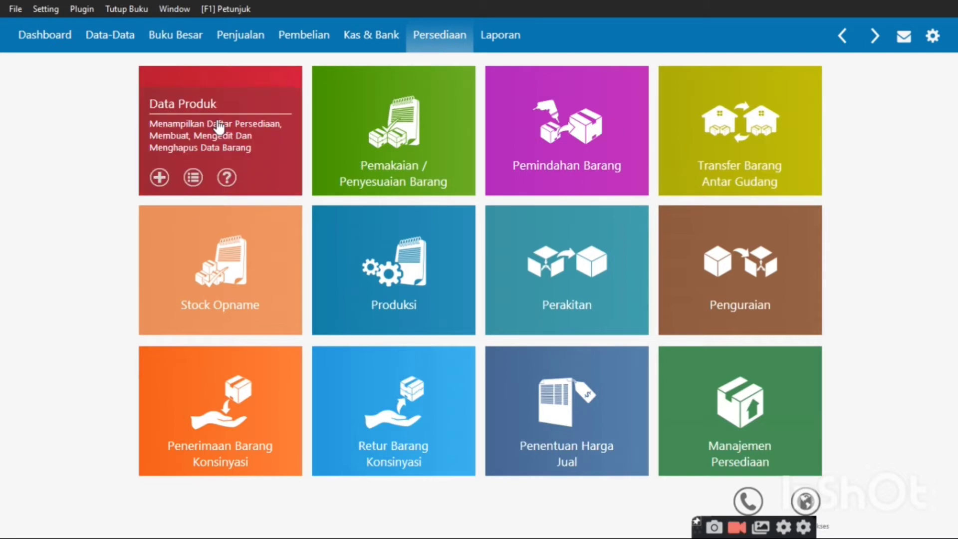
left_click(218, 127)
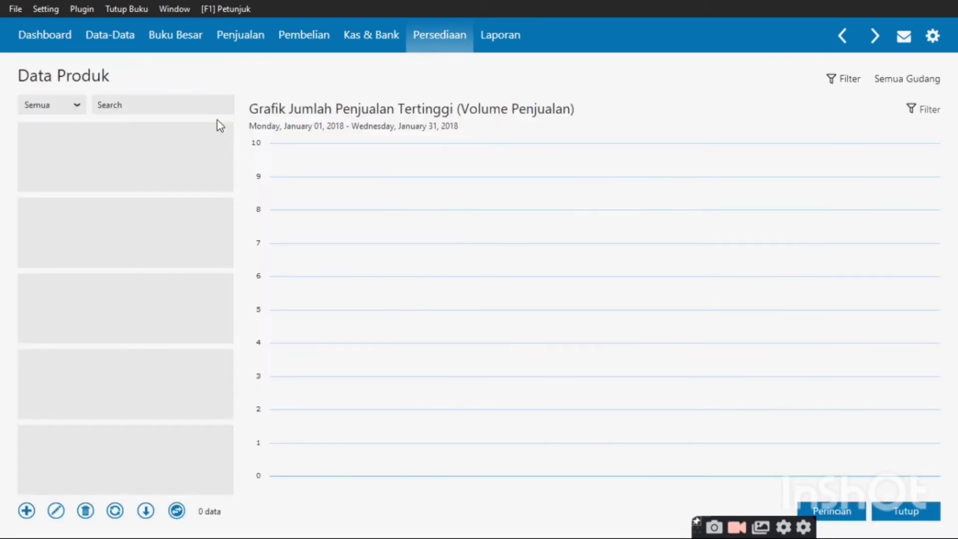
left_click(27, 510)
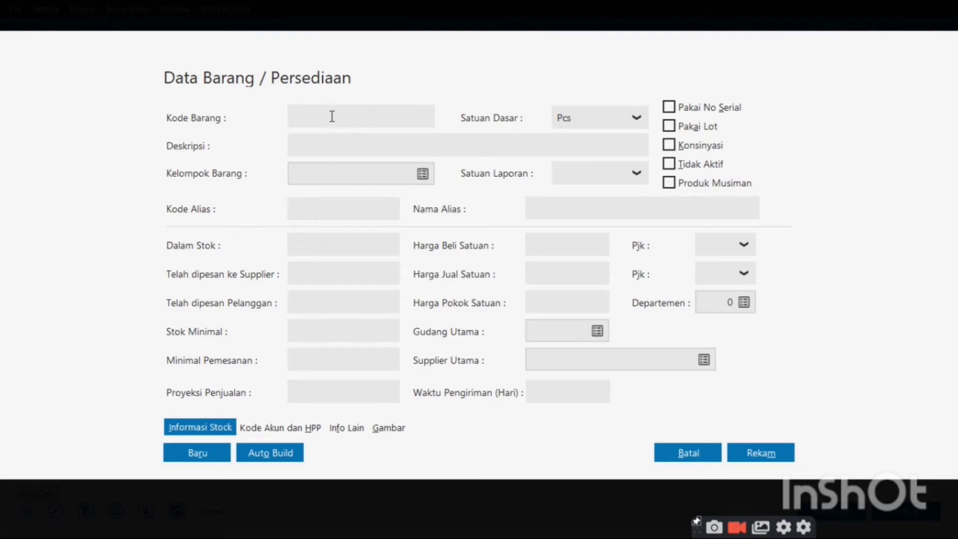
Enter code BM-001 and description Wafer tango vanila, then bring up the Kelompok Barang list
left_click(330, 116)
type("BM-001")
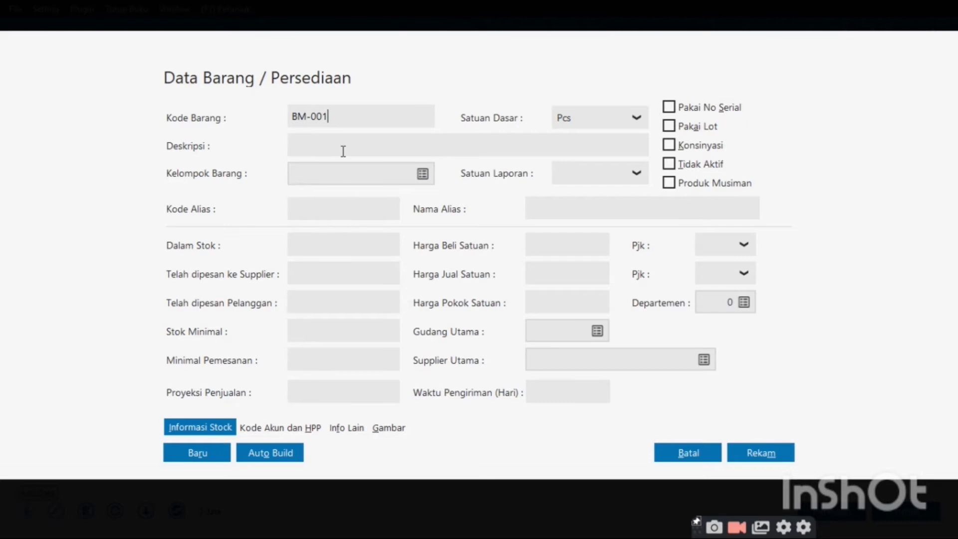
left_click(301, 148)
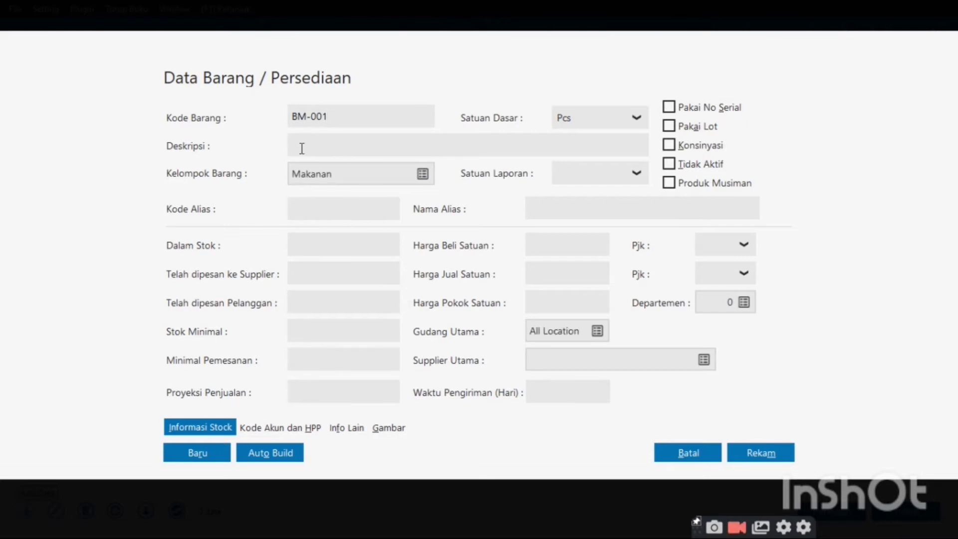
type("Wafer tango ")
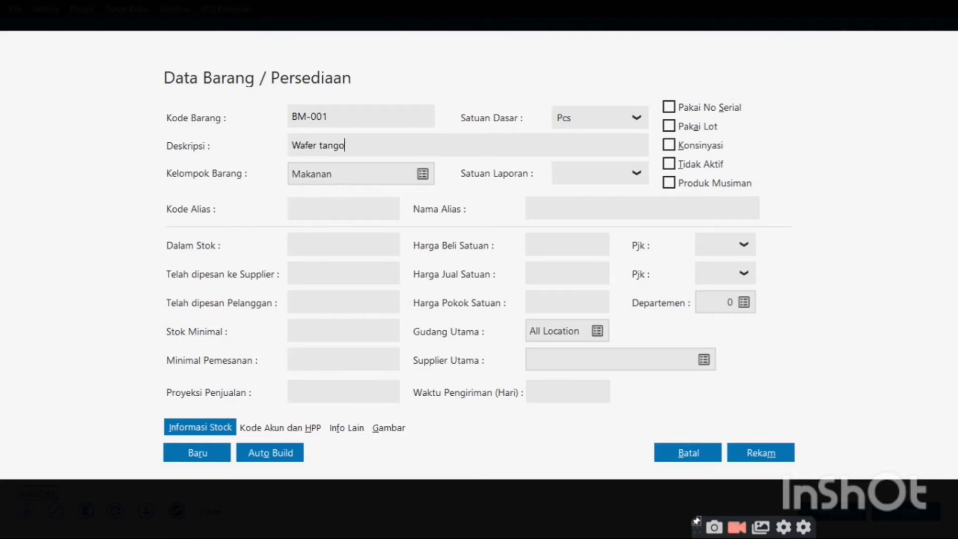
type("vanila")
left_click(422, 175)
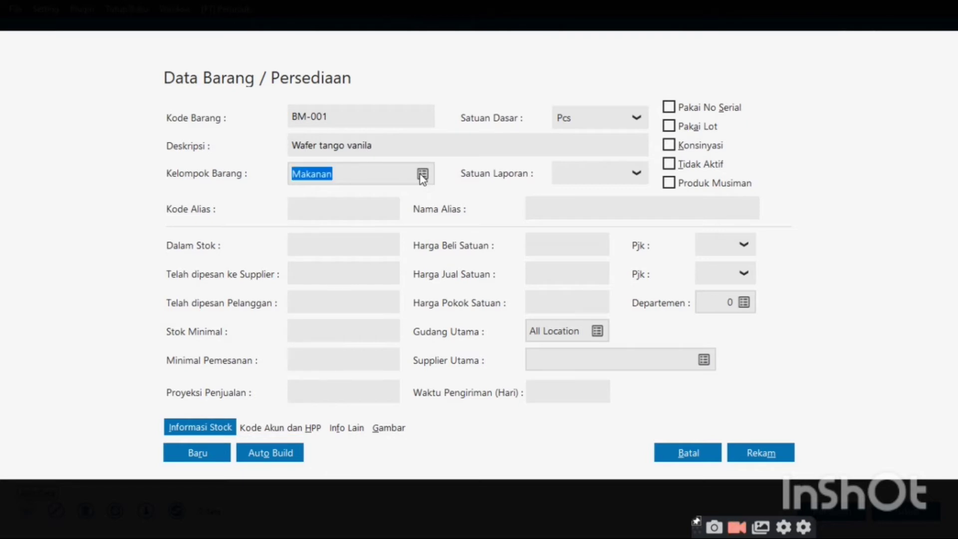
left_click(422, 176)
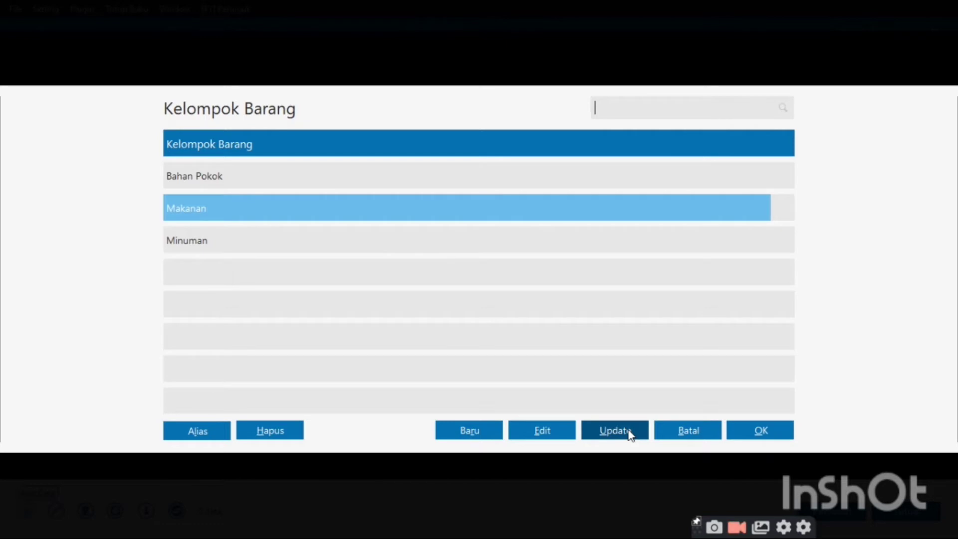
Switch the Makanan group to Average Costing, apply its account codes to all products, and assign Makanan to BM-001
left_click(630, 433)
left_click(532, 434)
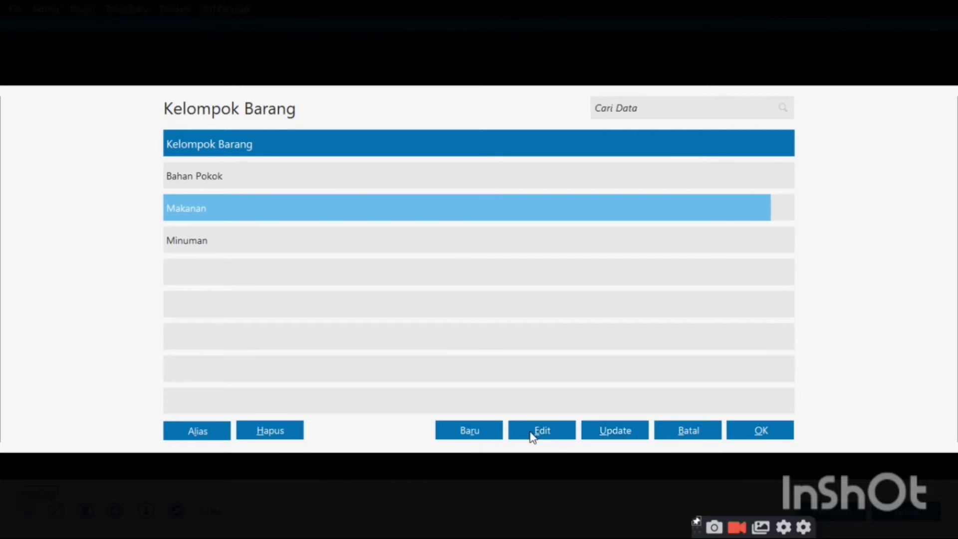
left_click(533, 435)
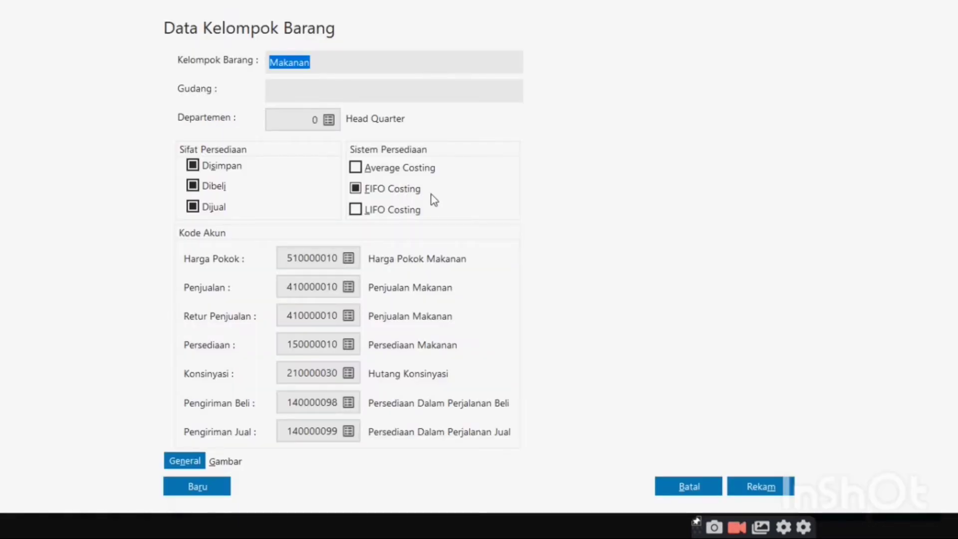
left_click(355, 167)
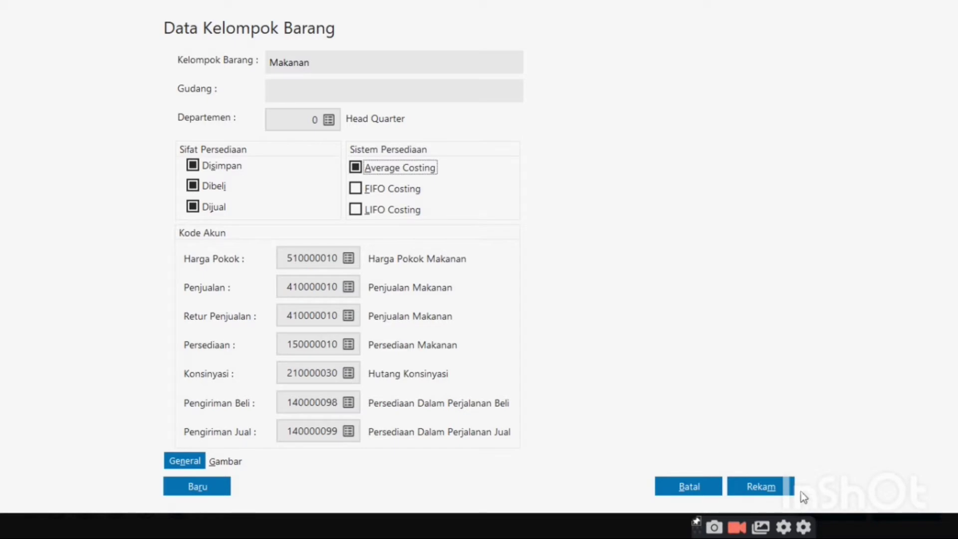
left_click(776, 491)
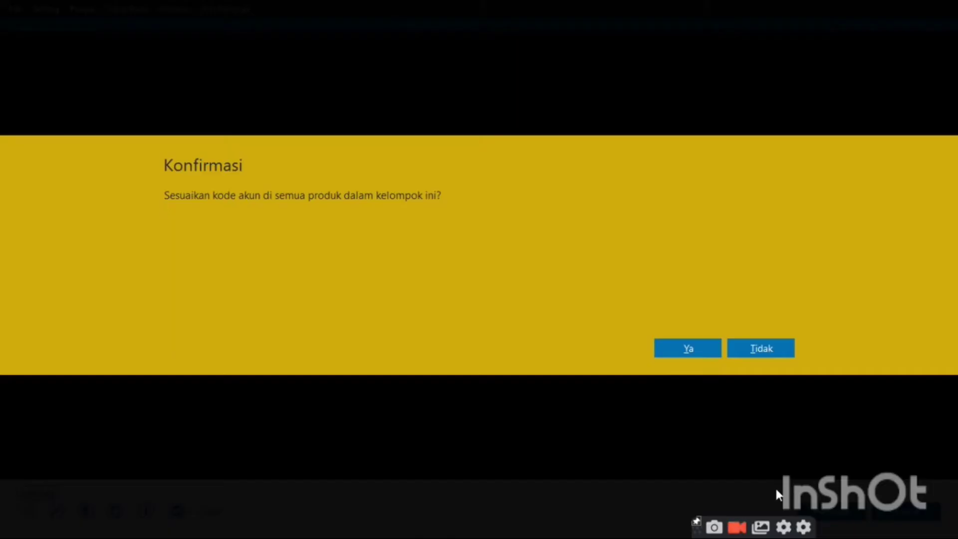
left_click(672, 348)
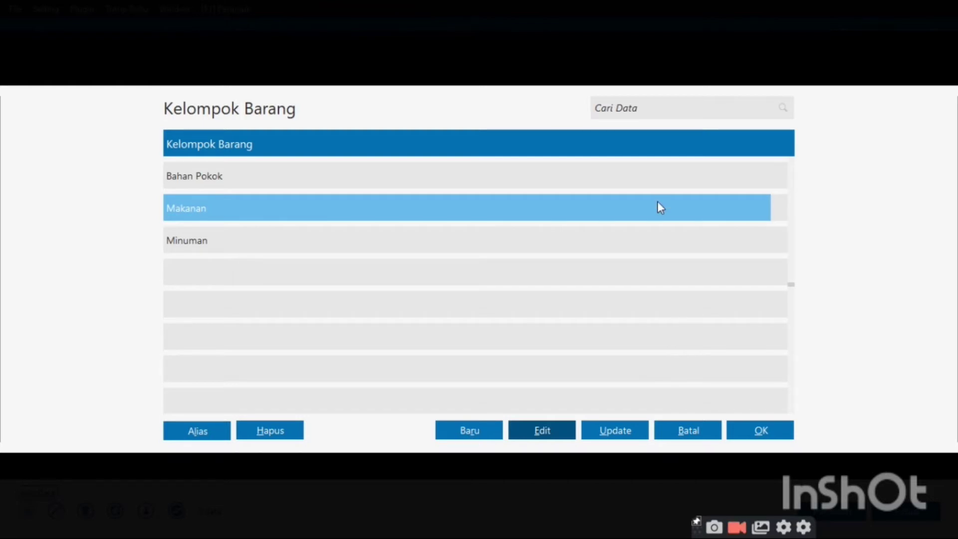
left_click(590, 207)
double_click(590, 208)
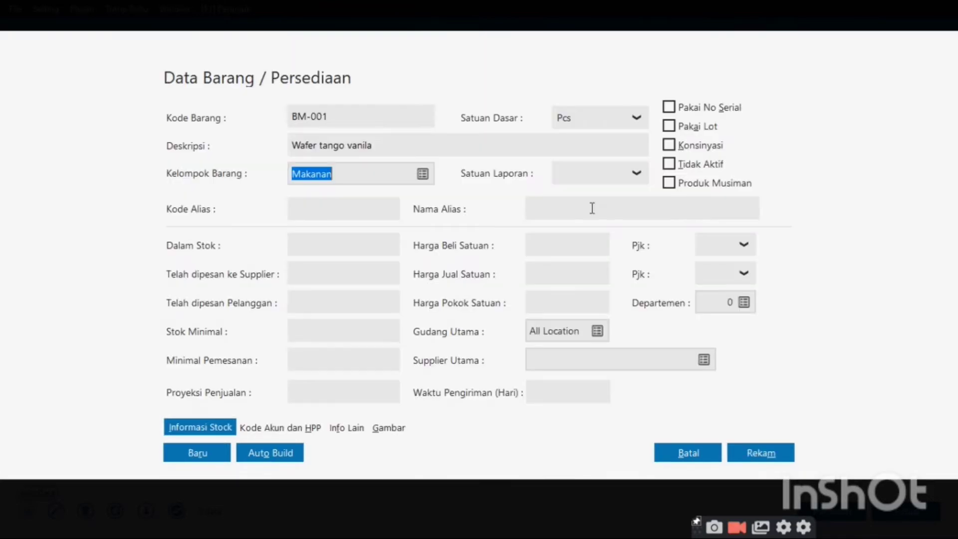
Leave the reporting unit unchanged and save product BM-001 Wafer tango vanila
left_click(605, 173)
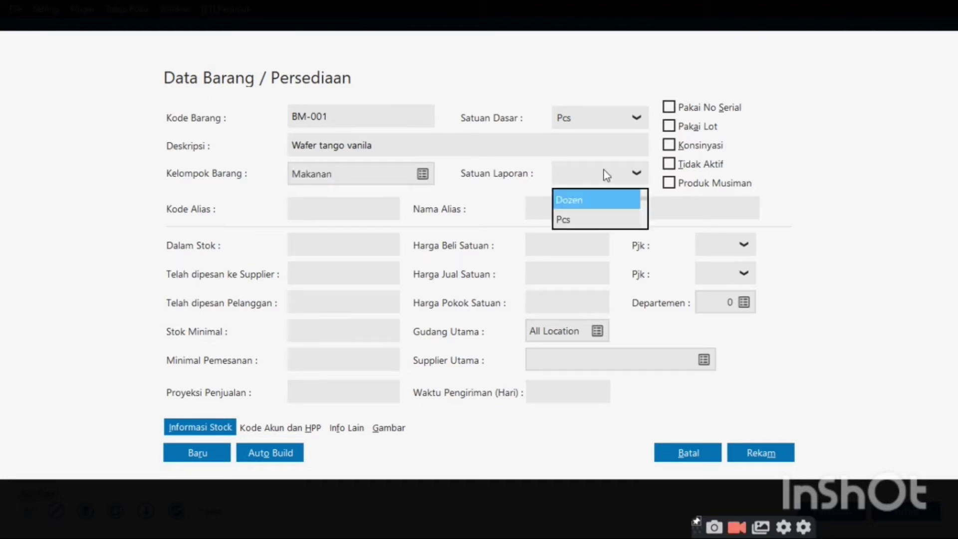
left_click(597, 215)
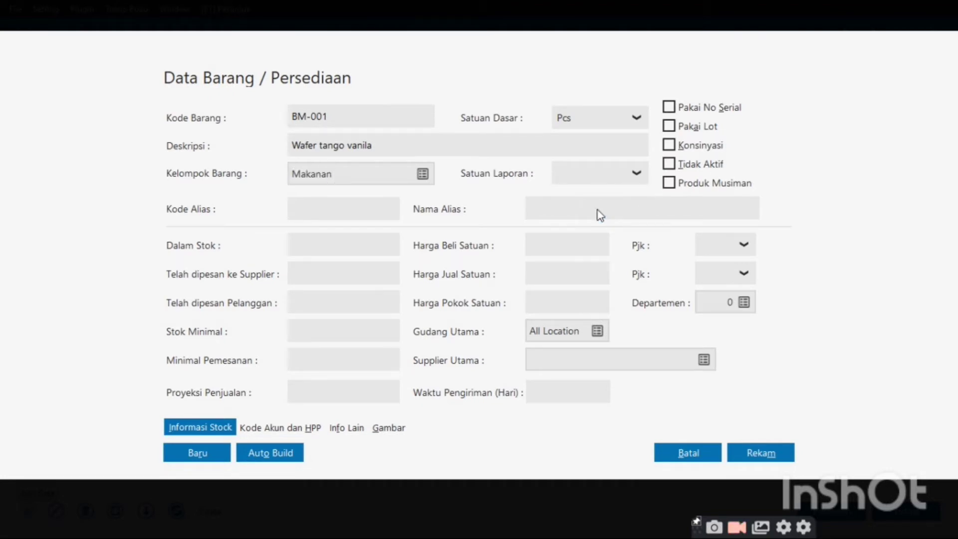
left_click(757, 451)
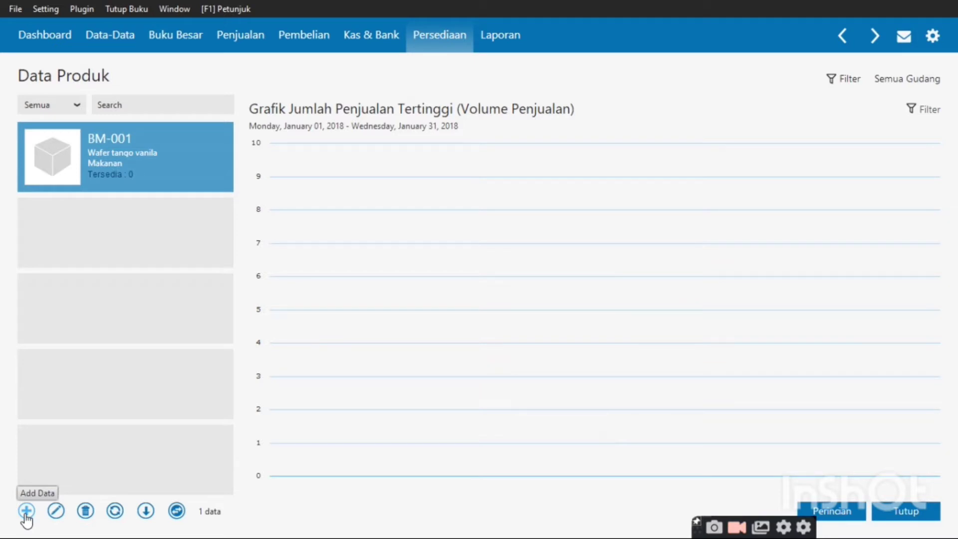
Create product BM-002 'Oops wafer cokelat' with reporting unit Pcs and save it
left_click(27, 510)
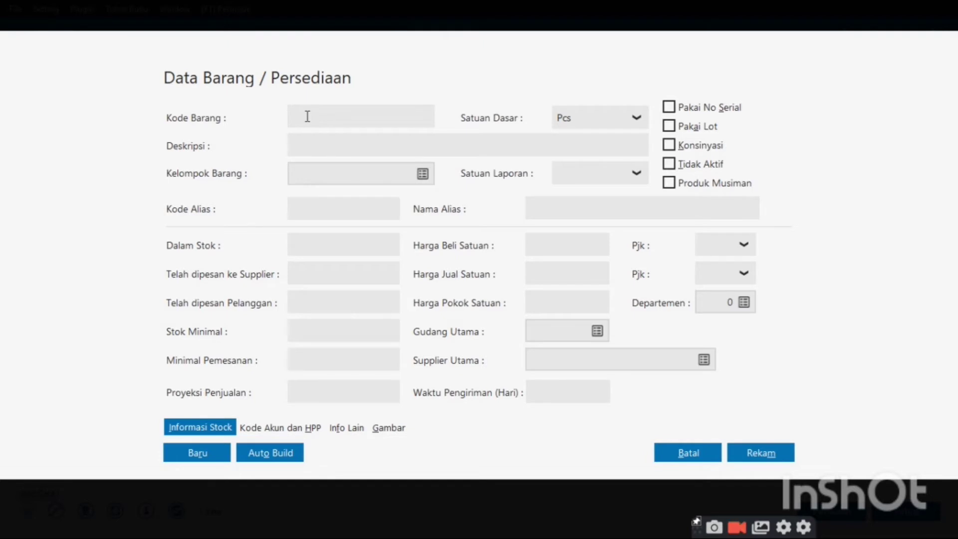
type("b")
key("BackSpace")
type("BM-002")
left_click(301, 141)
type("O")
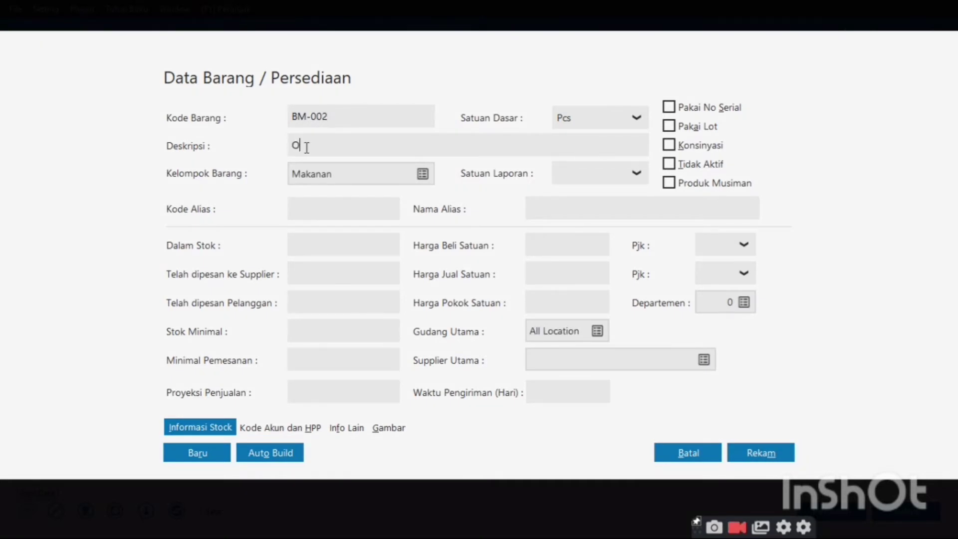
type("ops ")
type("wafer c")
type("oke")
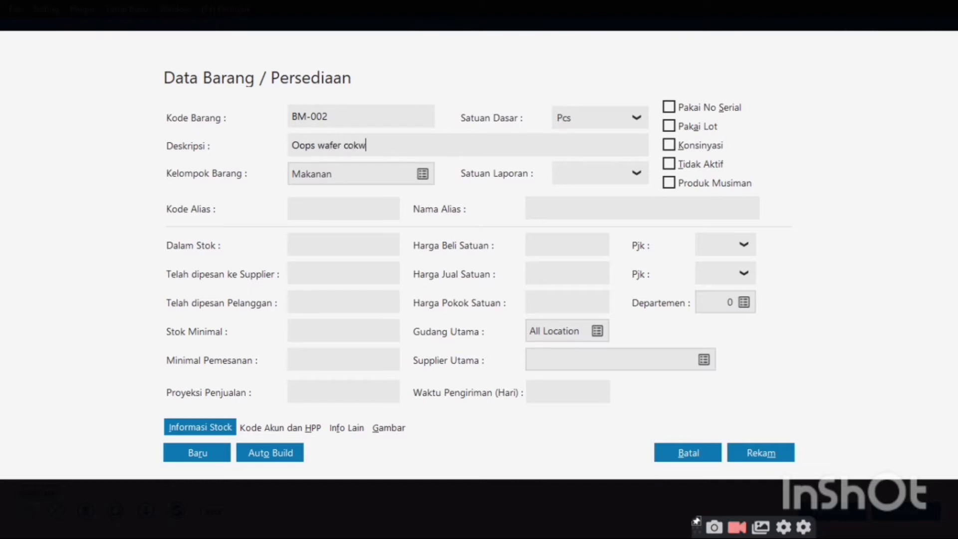
type("lat")
left_click(618, 167)
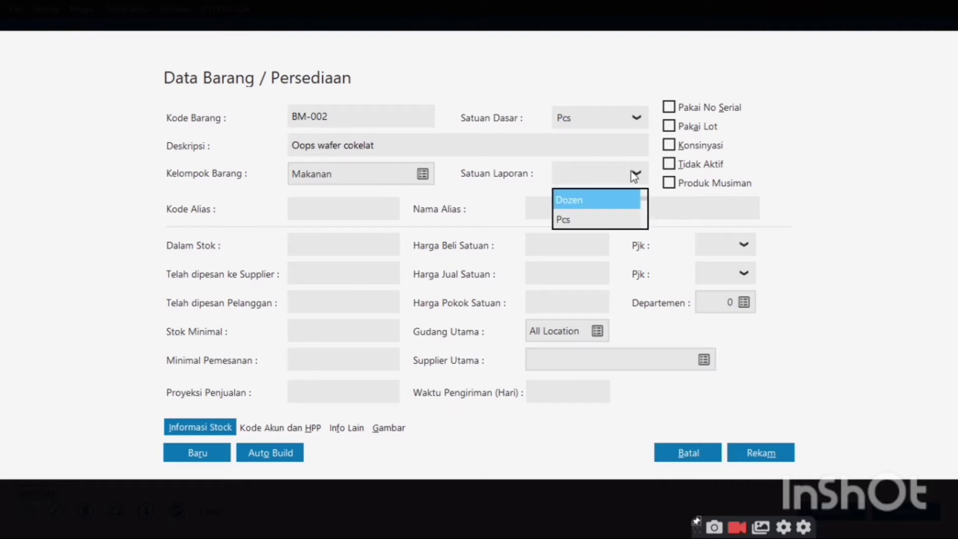
left_click(606, 219)
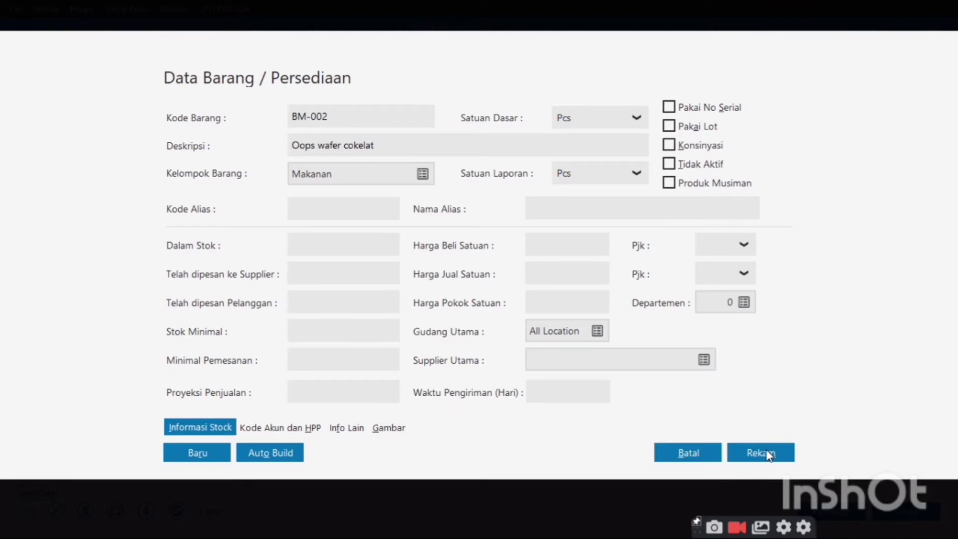
left_click(768, 453)
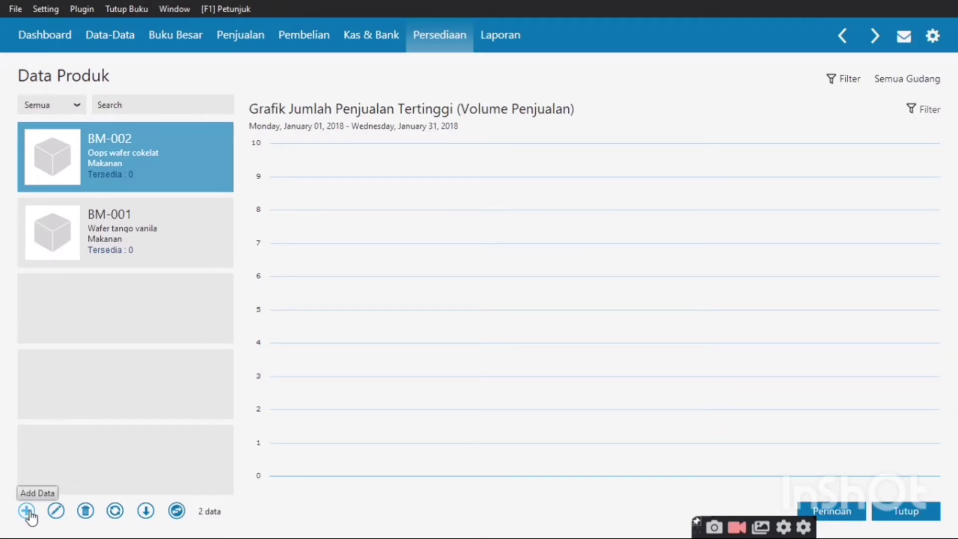
Create product BM-003 'Klops biskuit' with reporting unit Pcs and save it
left_click(26, 511)
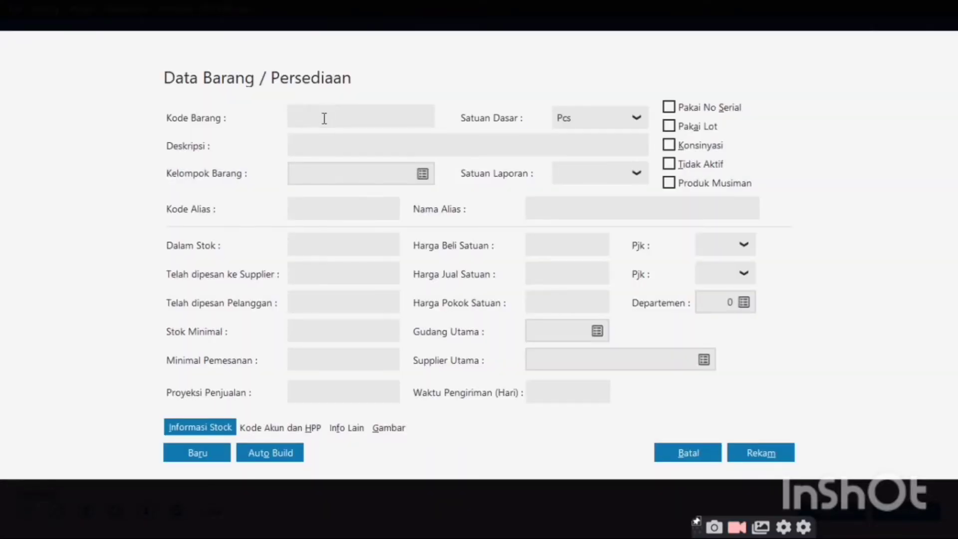
type("B")
key("BackSpace")
type("BM-003")
left_click(330, 145)
type("K")
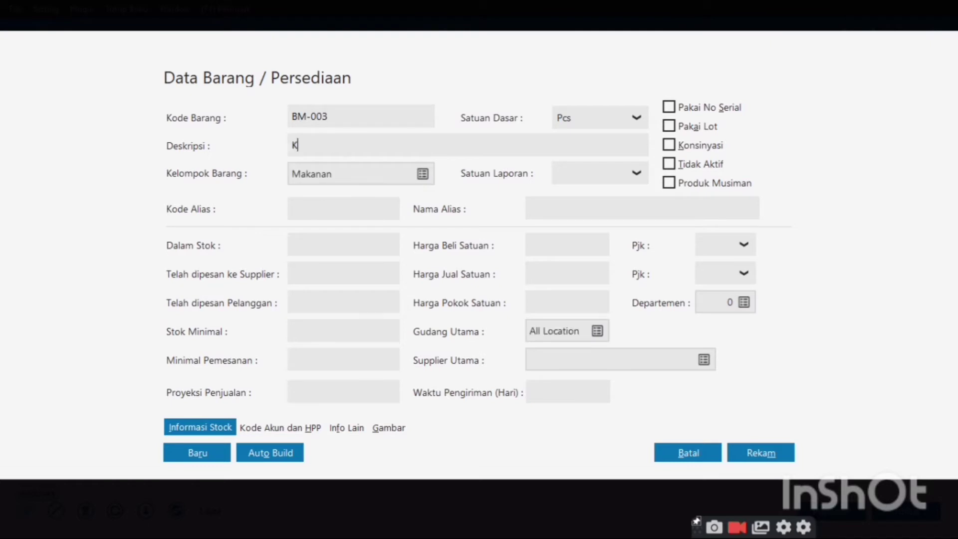
type("lops biskua")
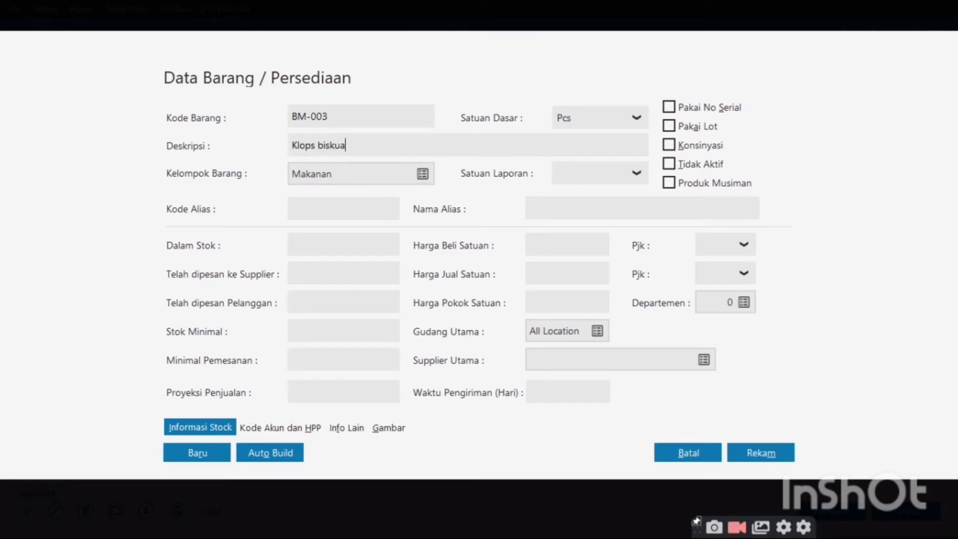
key("BackSpace")
type("it")
left_click(636, 173)
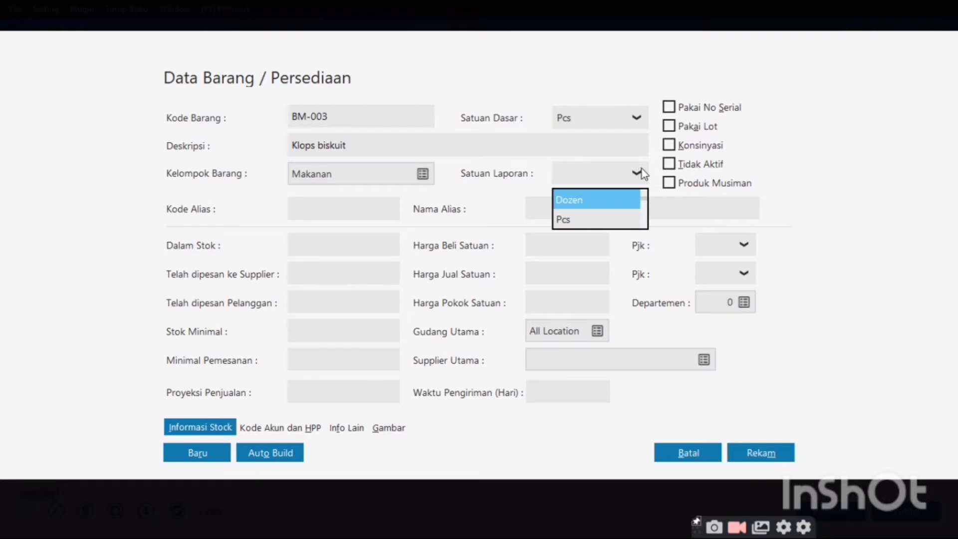
left_click(619, 222)
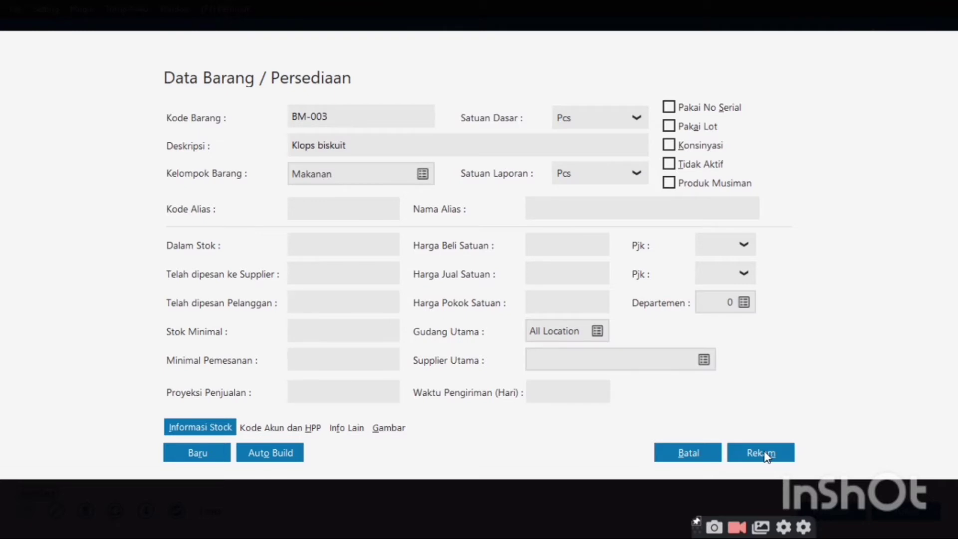
left_click(766, 454)
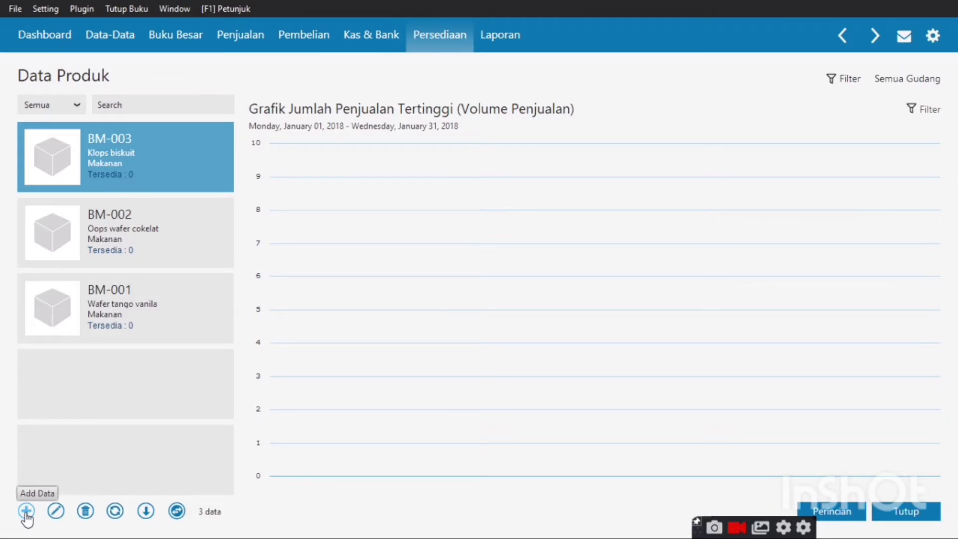
Create product BM-004 'Biskuit Roma' with reporting unit Pcs and save it
left_click(27, 511)
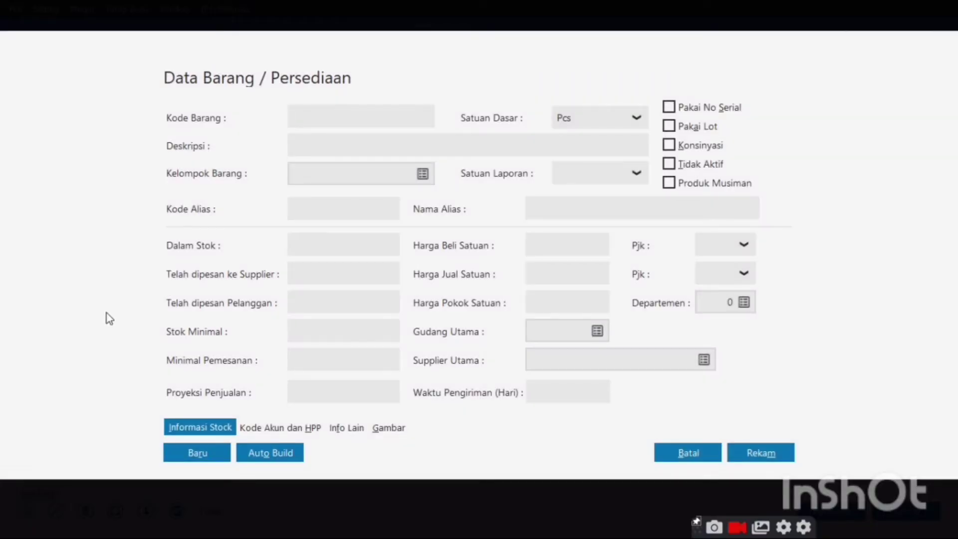
type("BM-00")
type("4")
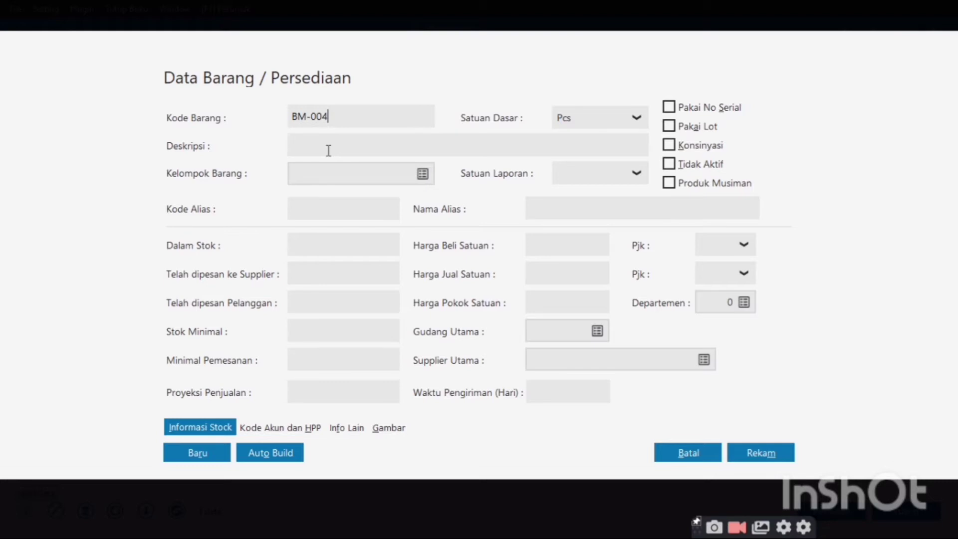
left_click(329, 150)
type("Bis")
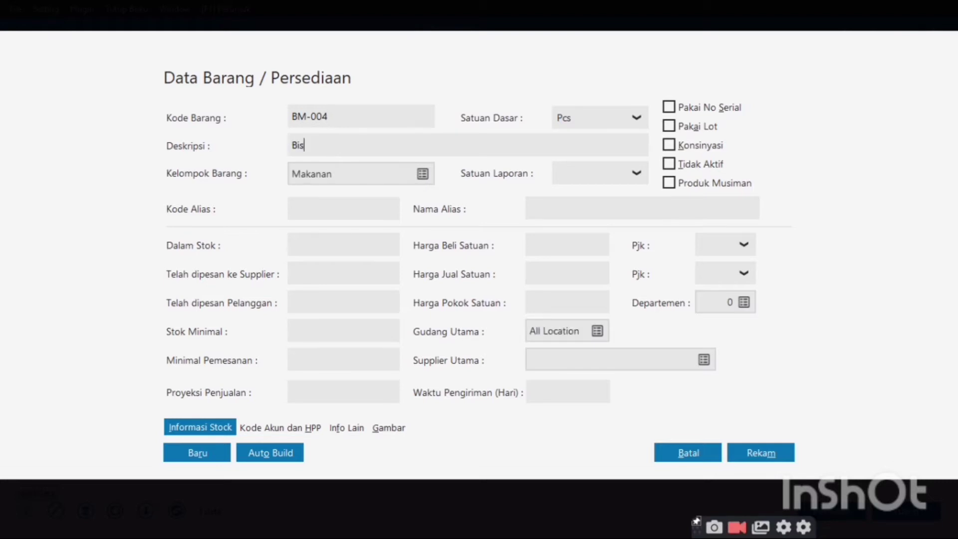
type("kuit Roma")
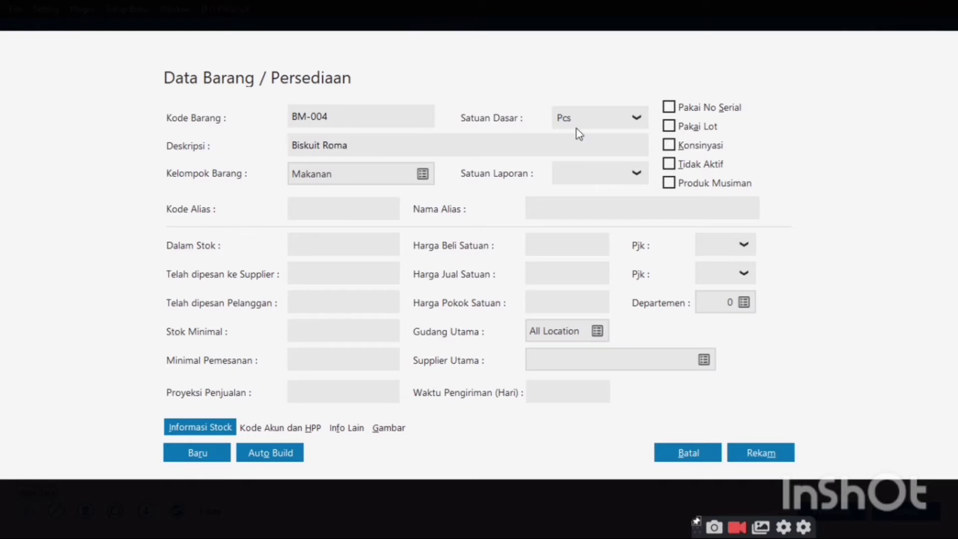
left_click(647, 175)
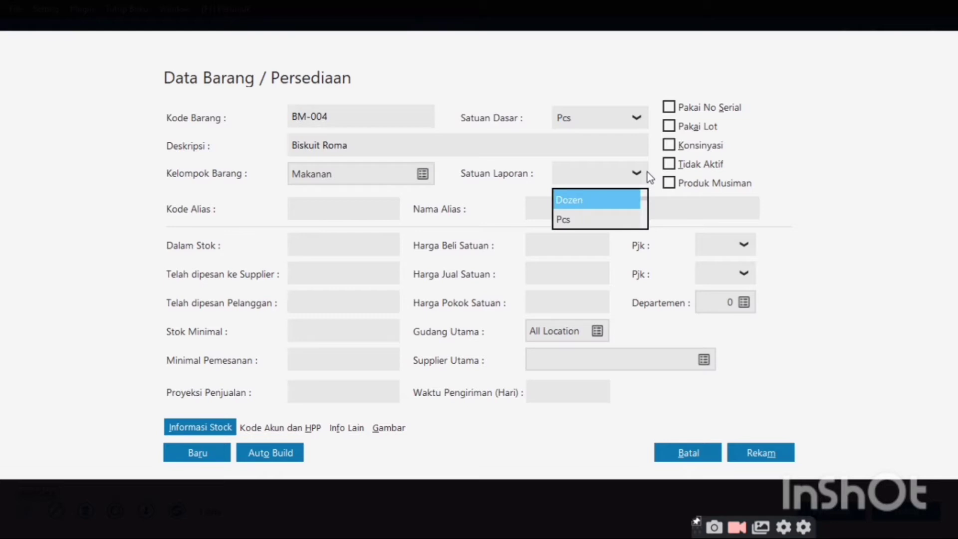
left_click(617, 225)
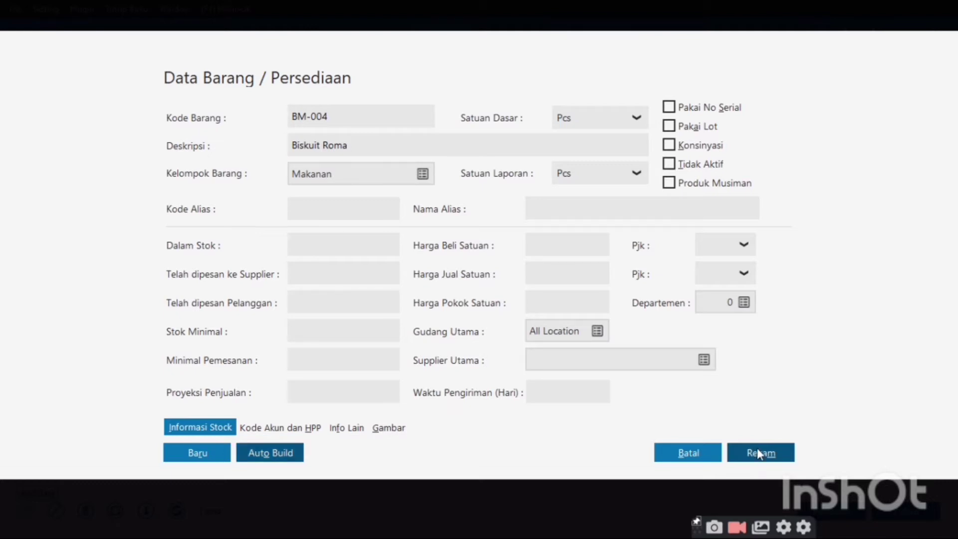
left_click(756, 447)
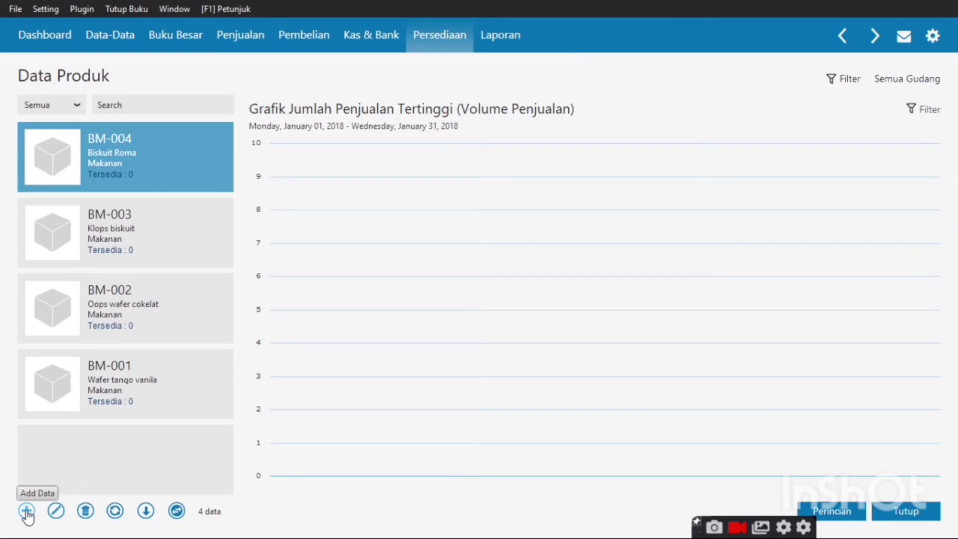
Create product BM-005 'Roti coklat' with reporting unit Pcs and save it
left_click(26, 510)
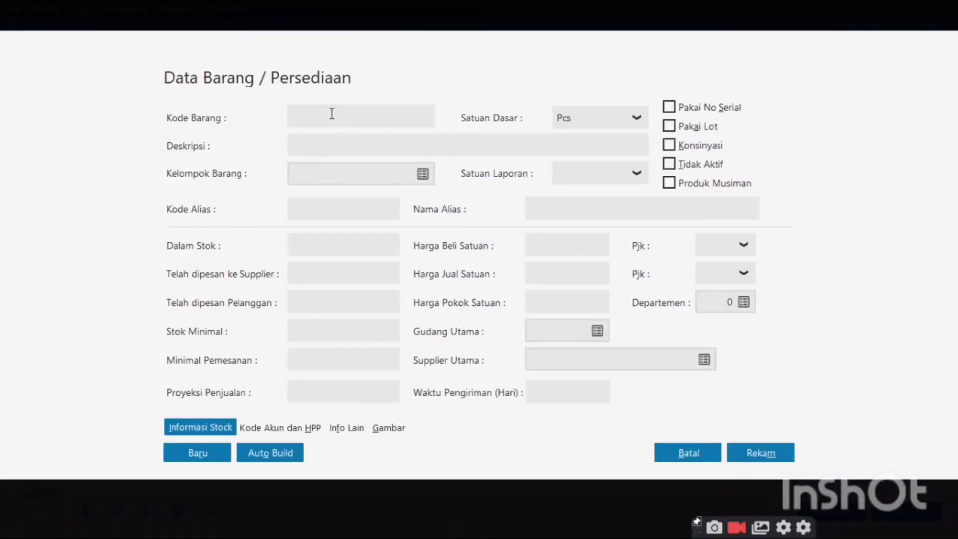
type("b")
key("BackSpace")
type("BM-00")
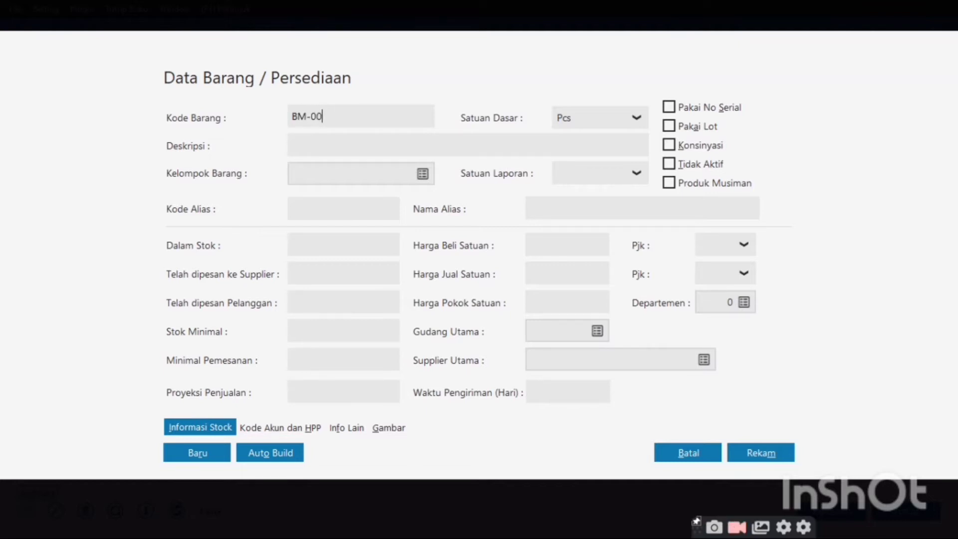
type("5")
left_click(325, 139)
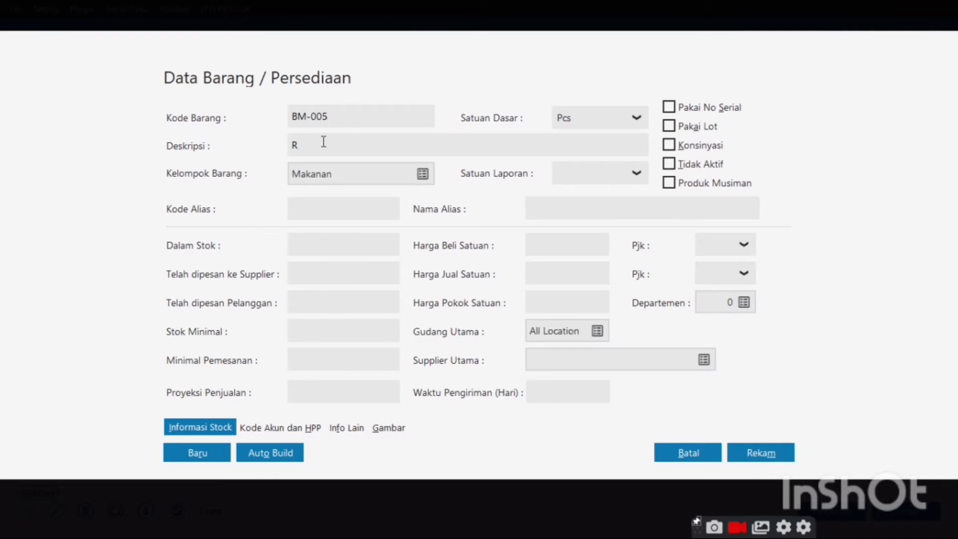
type("Roti coklat")
left_click(637, 175)
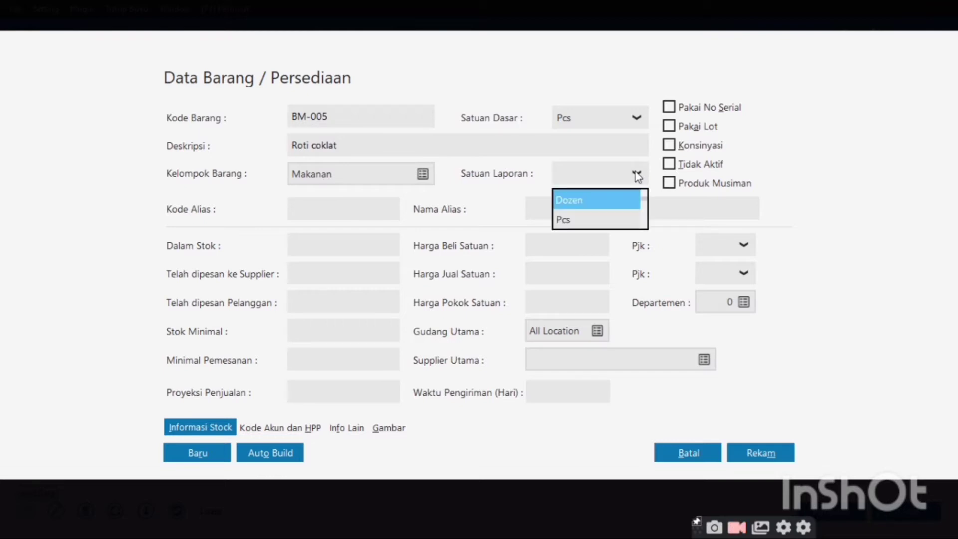
left_click(590, 220)
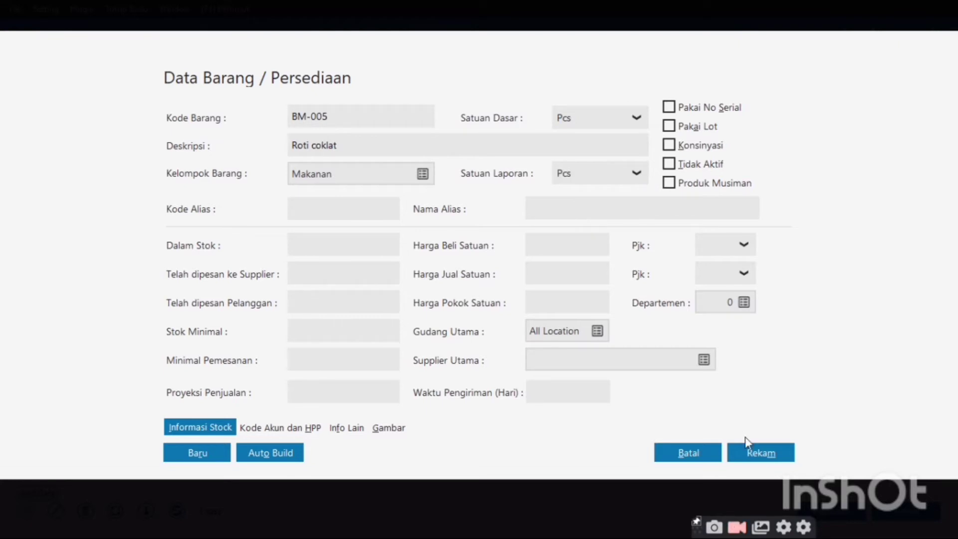
left_click(758, 459)
left_click(758, 458)
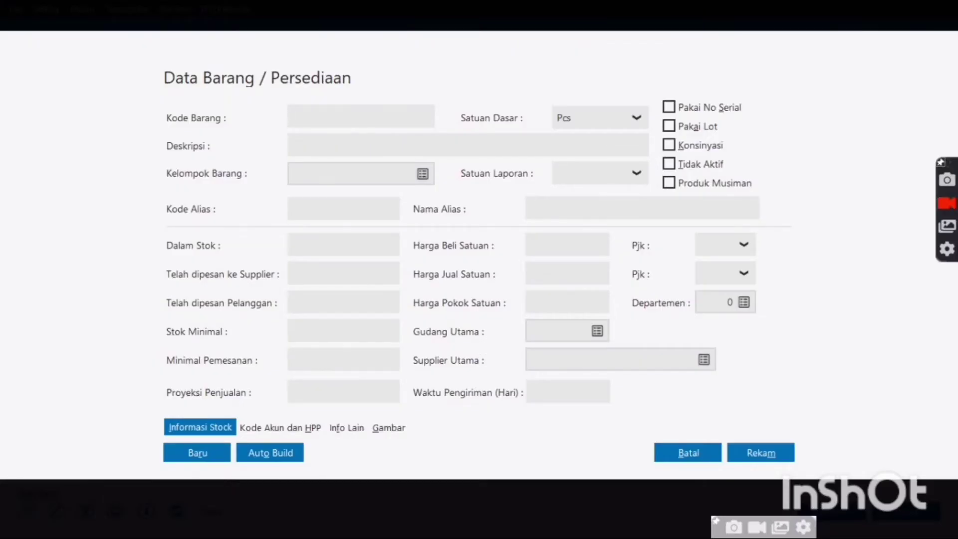
Enter item code BMN-001 and description 'Teh gelas' on the new product form
type("BMN-00")
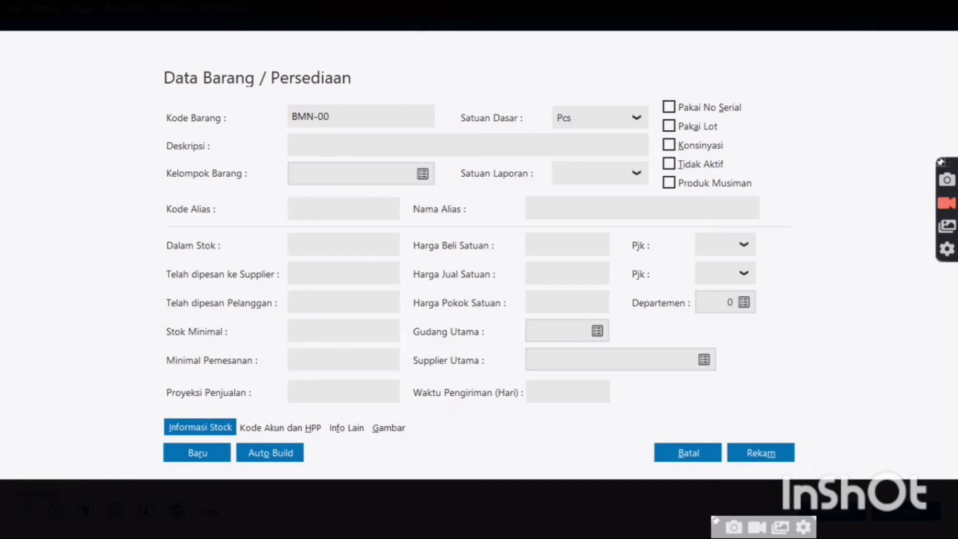
type("1")
left_click(321, 150)
type("Te")
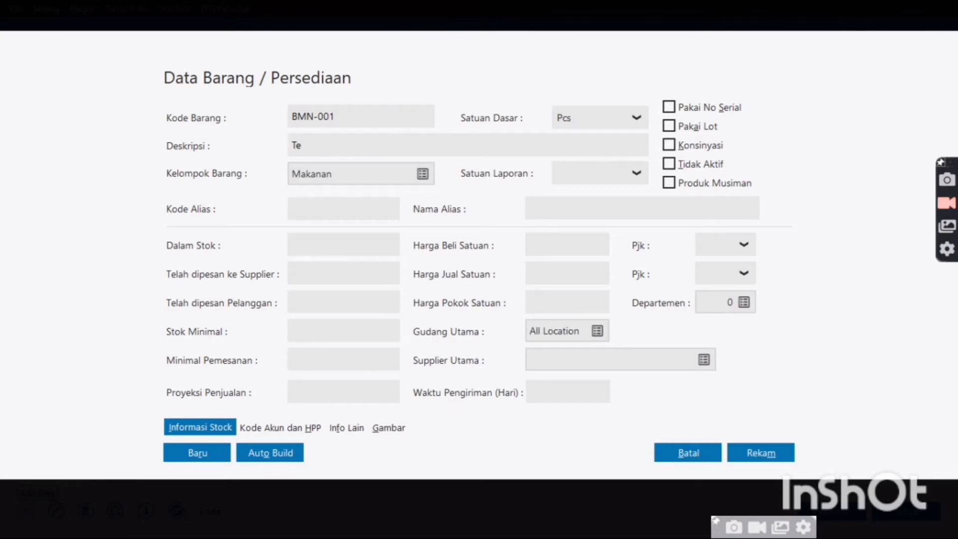
type("h gelas")
Save the Minuman group's settings and assign Minuman as the item group for BMN-001
left_click(427, 174)
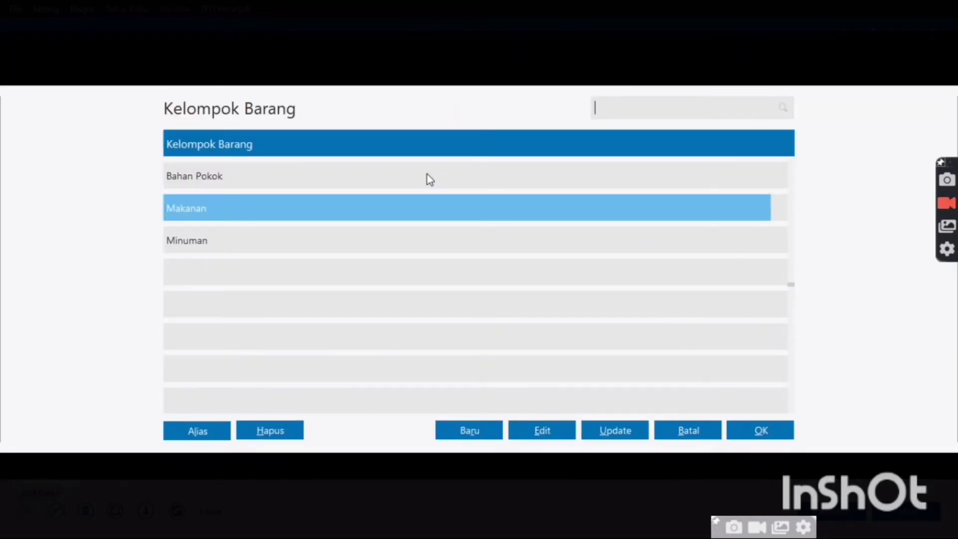
left_click(397, 234)
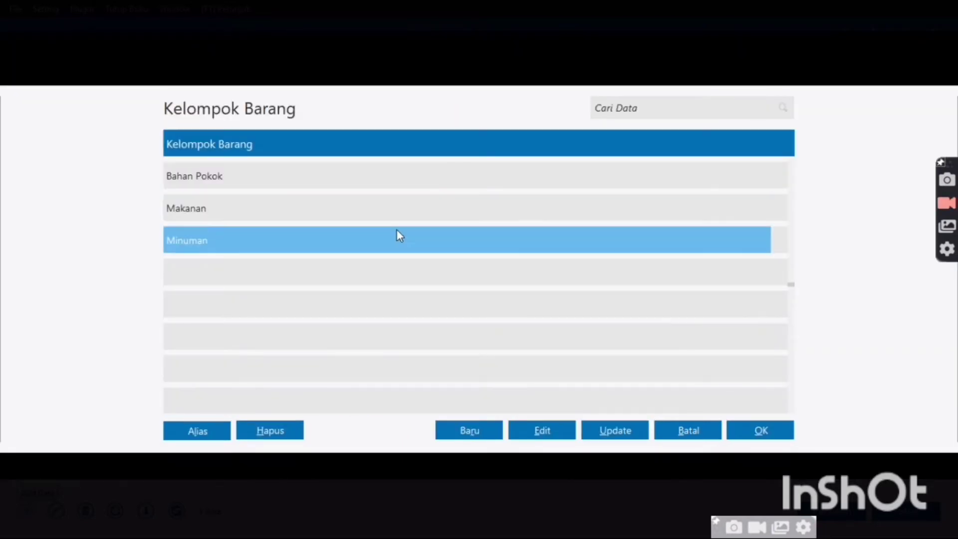
left_click(521, 437)
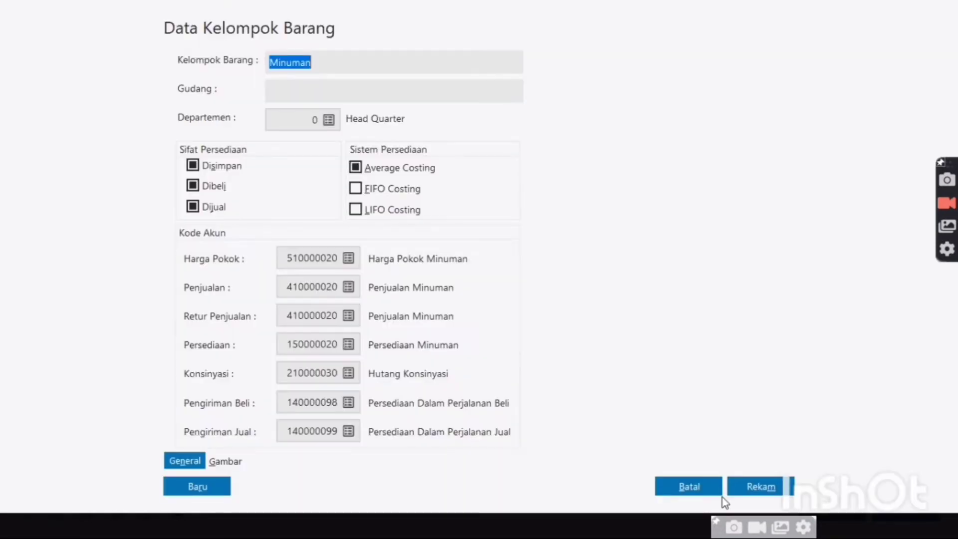
left_click(768, 483)
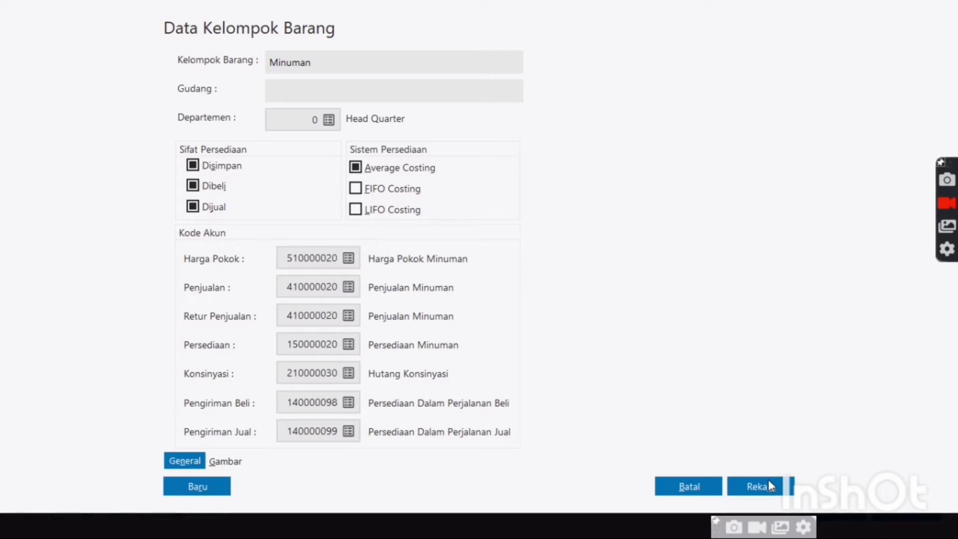
left_click(770, 485)
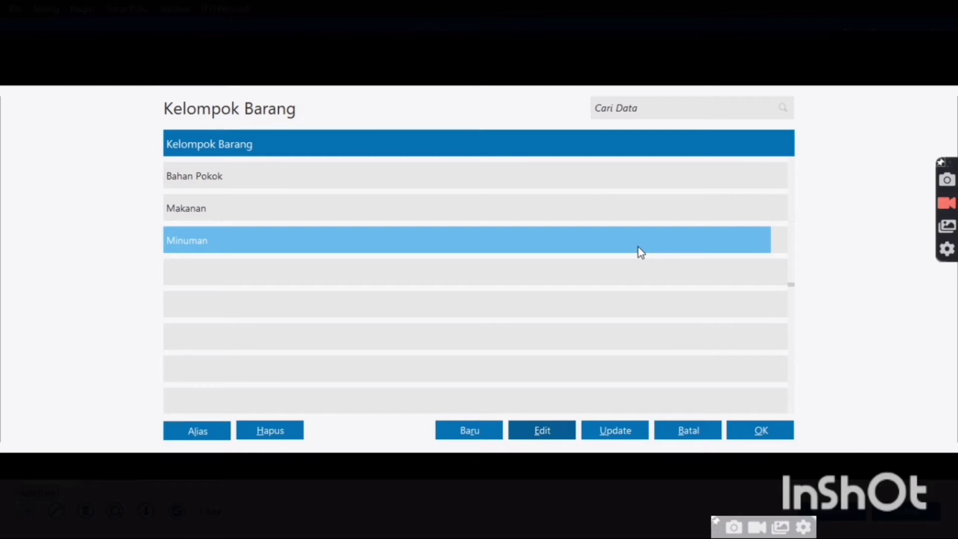
left_click(635, 209)
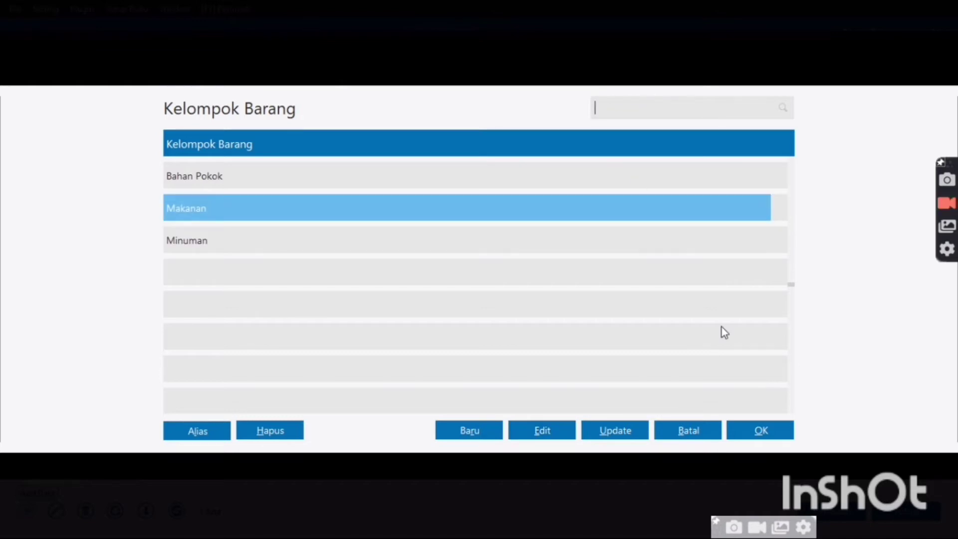
left_click(649, 246)
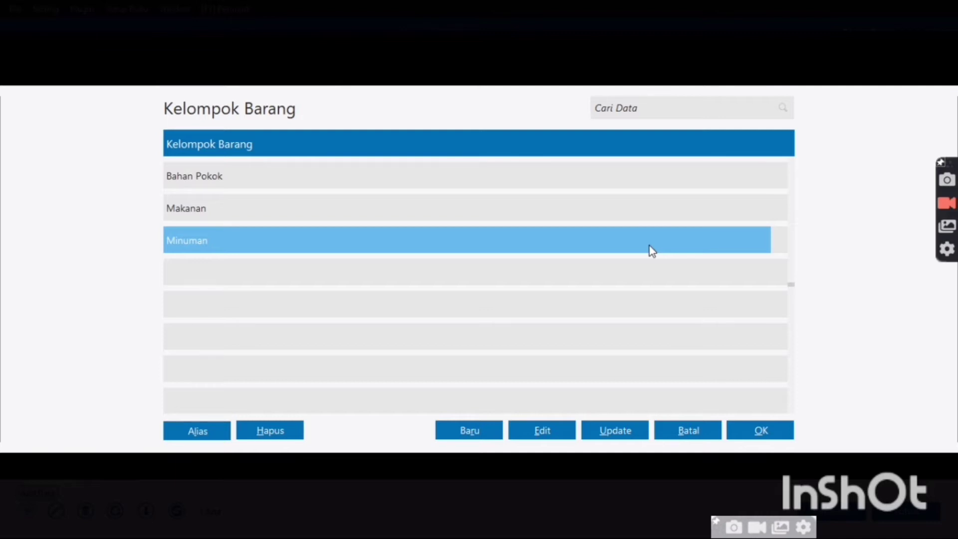
double_click(649, 246)
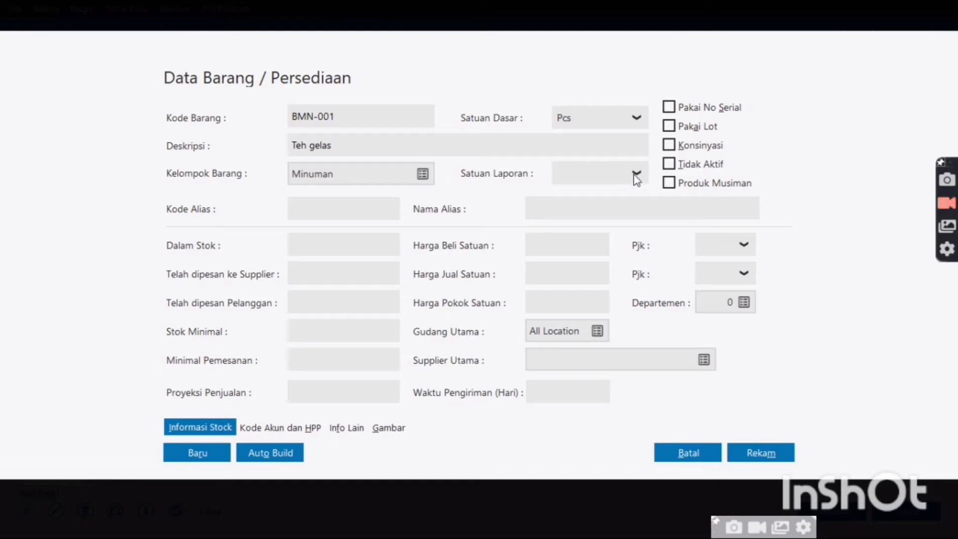
Set BMN-001's reporting unit to Pcs and save the Teh gelas product
left_click(635, 174)
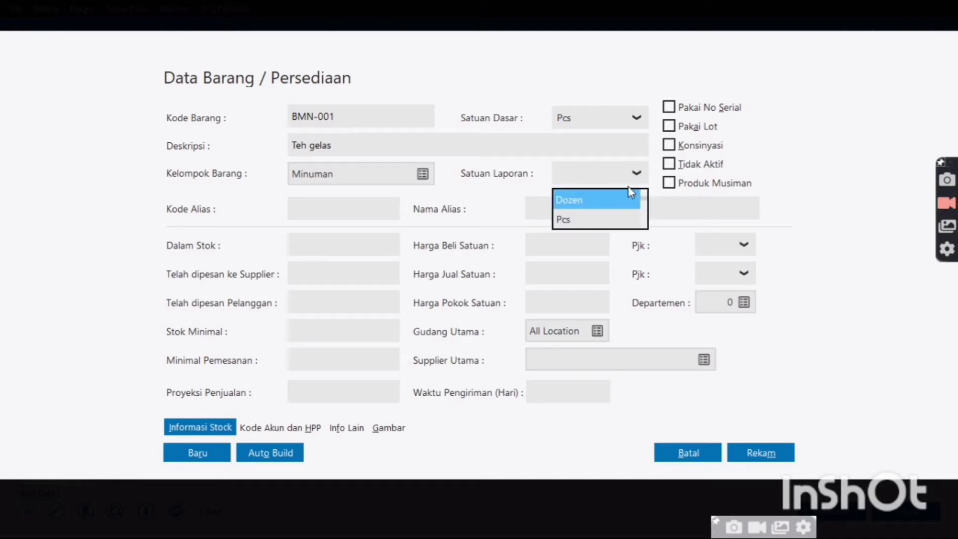
left_click(617, 215)
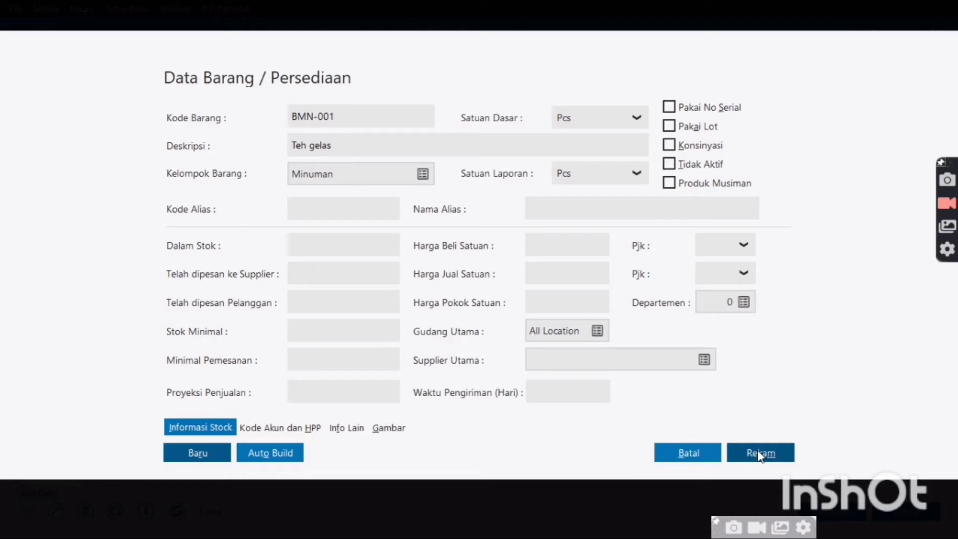
left_click(759, 454)
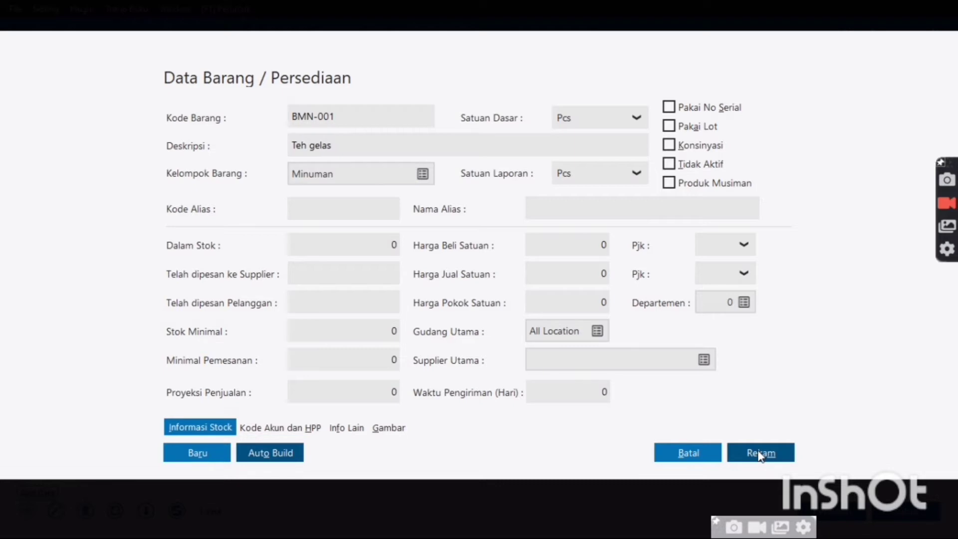
left_click(760, 454)
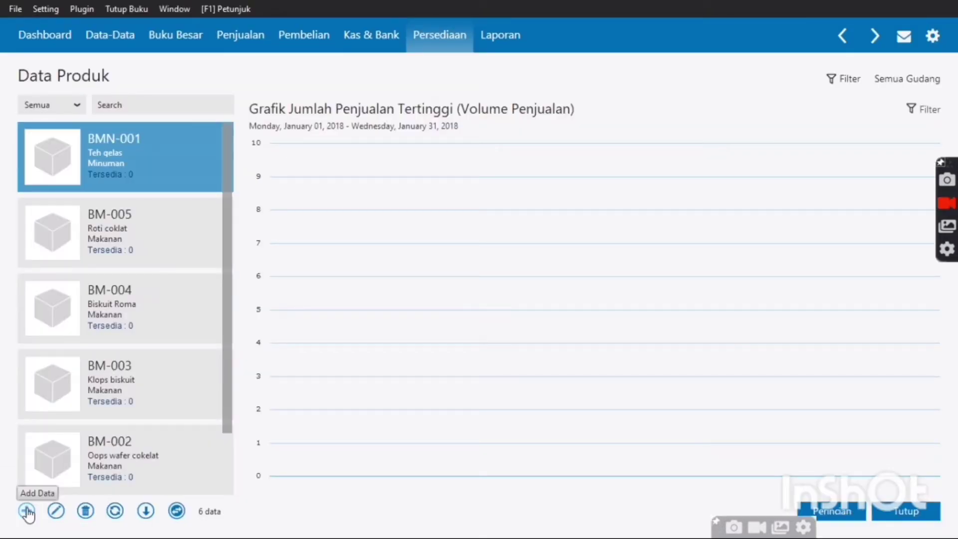
Create product BMN-002 'Vita jelly drink' with reporting unit Pcs and save it
left_click(27, 510)
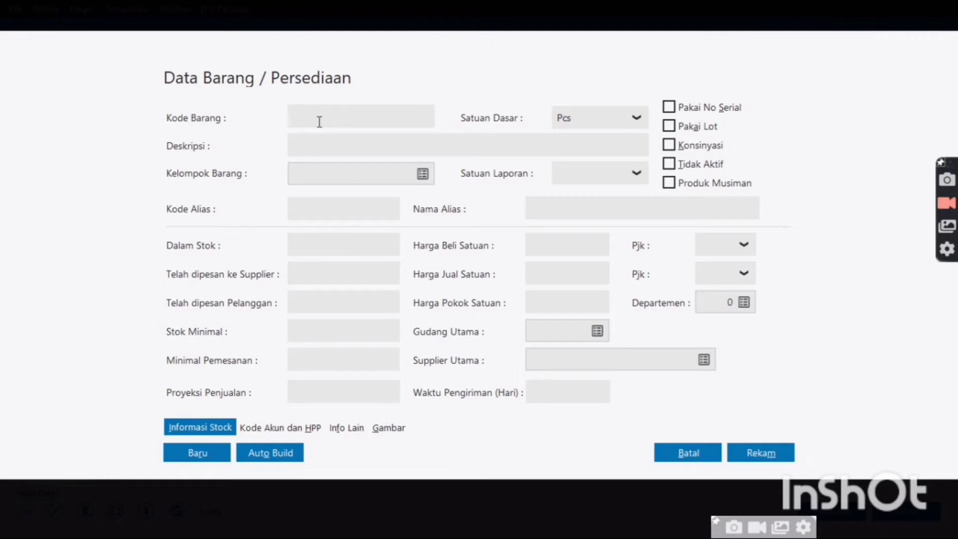
type("BMN-002")
left_click(360, 137)
type("Vit")
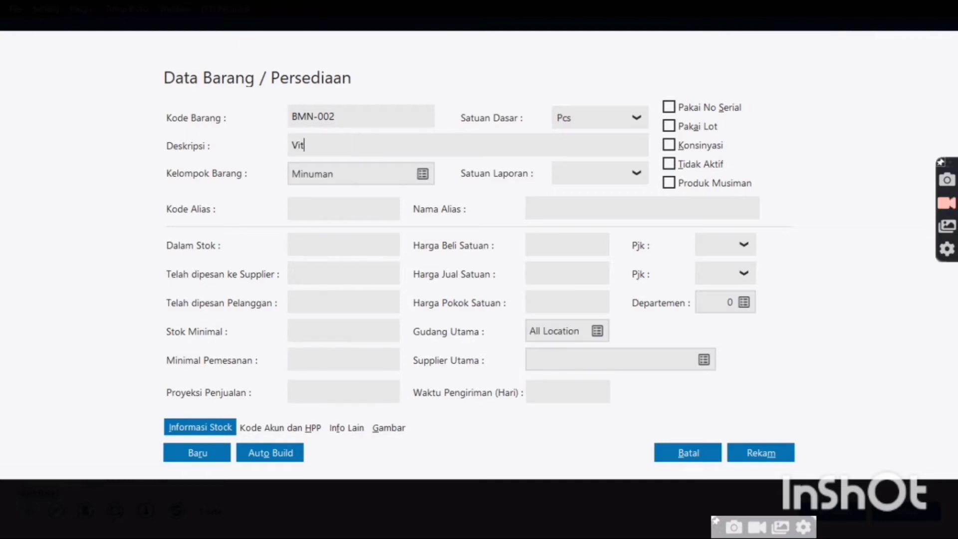
type("ta jelly")
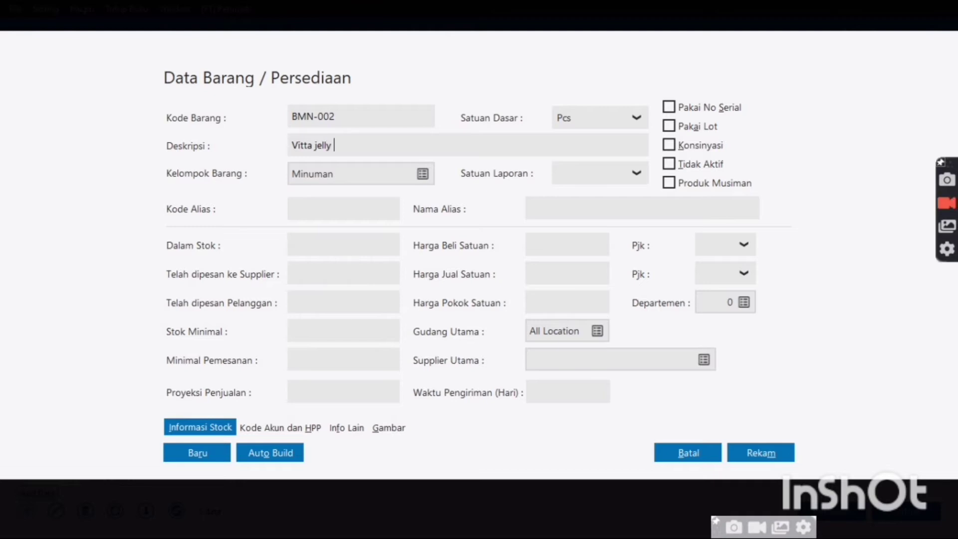
type(" drink")
key("Left")
key("Left")
key("Left")
key("Left")
key("Left")
key("Left")
key("Left")
key("Left")
key("Left")
key("Left")
key("Left")
key("Left")
key("Left")
key("Left")
key("Delete")
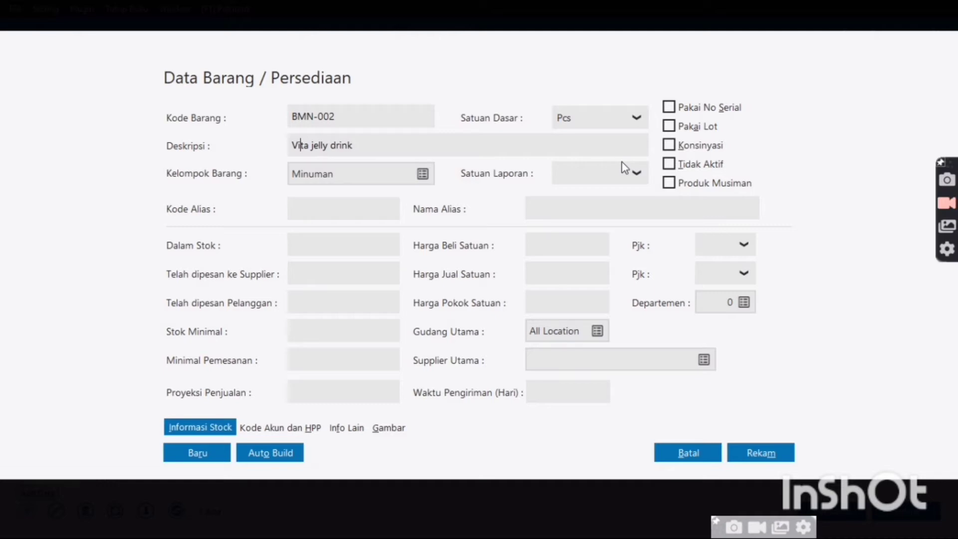
left_click(634, 173)
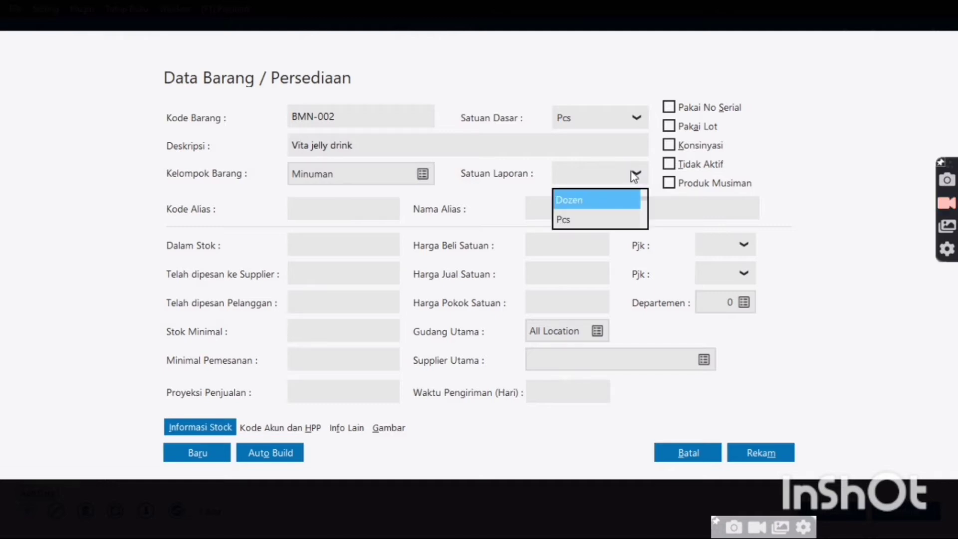
left_click(629, 218)
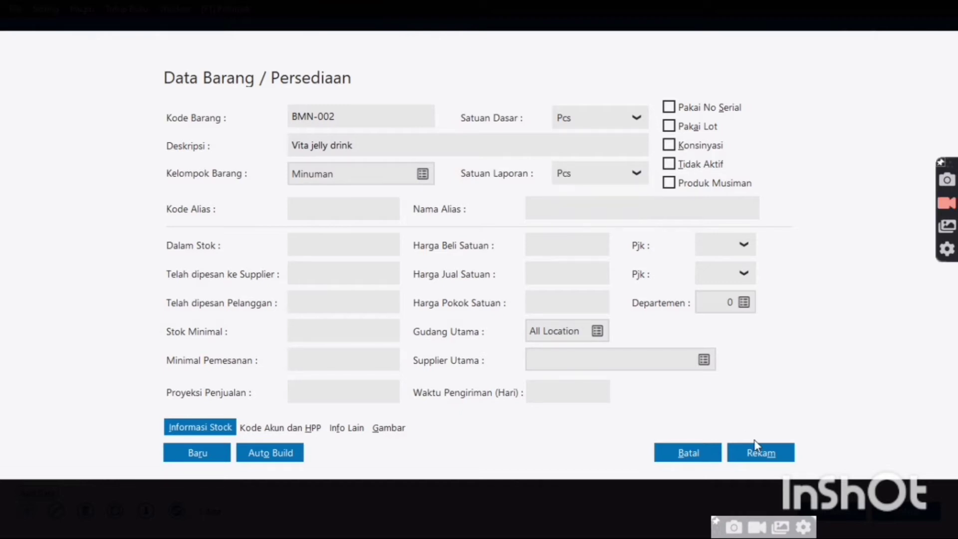
left_click(768, 461)
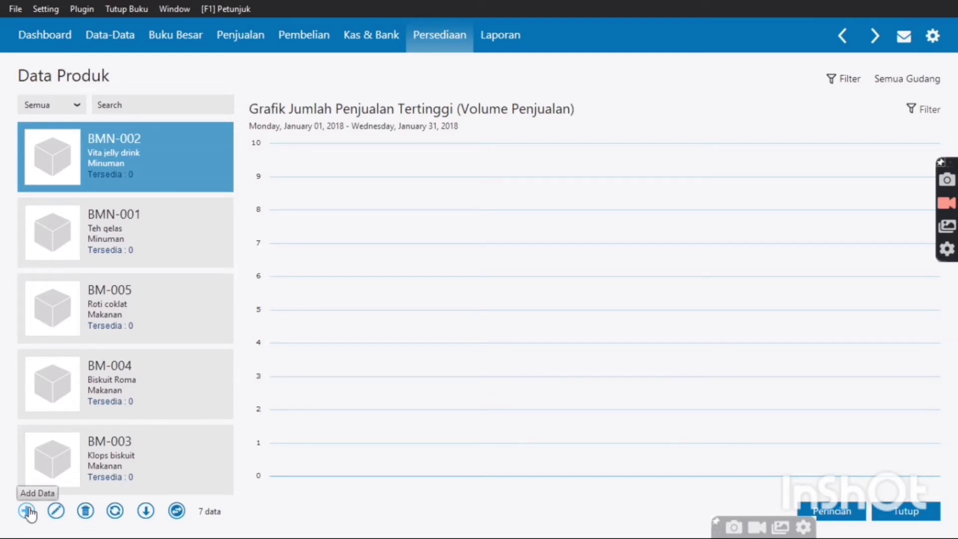
Add product BMN-003 'Vit botol 330 ml' with Pcs as reporting unit and save it
left_click(27, 512)
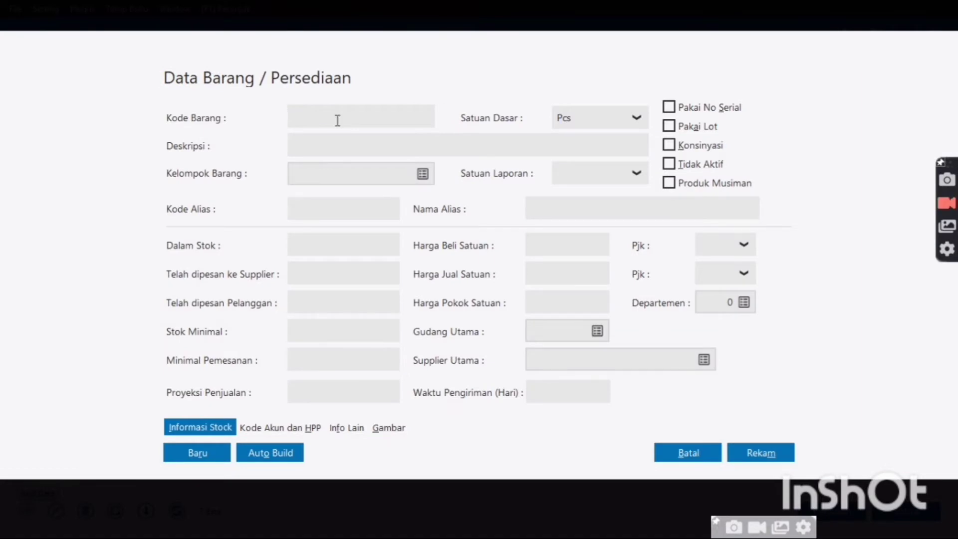
type("BMN-003")
left_click(335, 151)
type("VV")
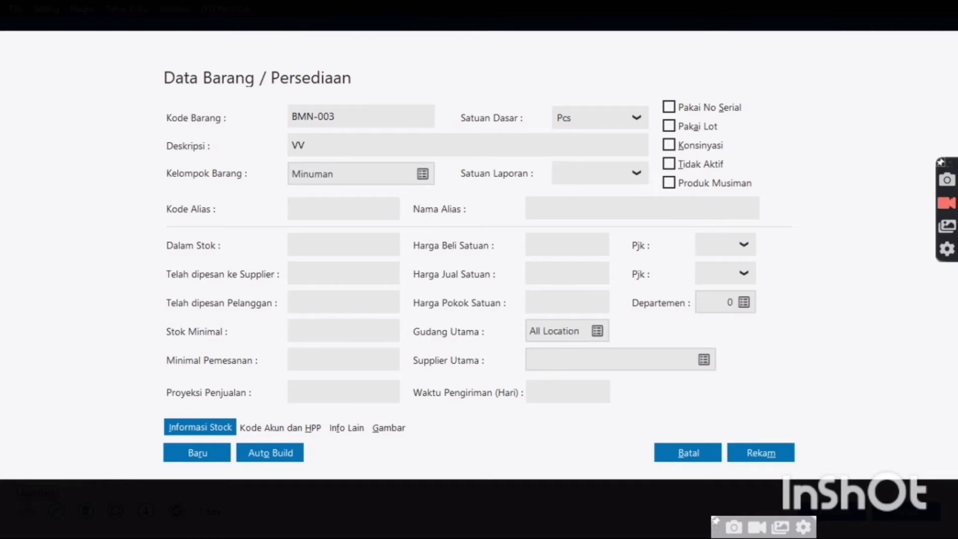
key("BackSpace")
type("it botol 330 ml")
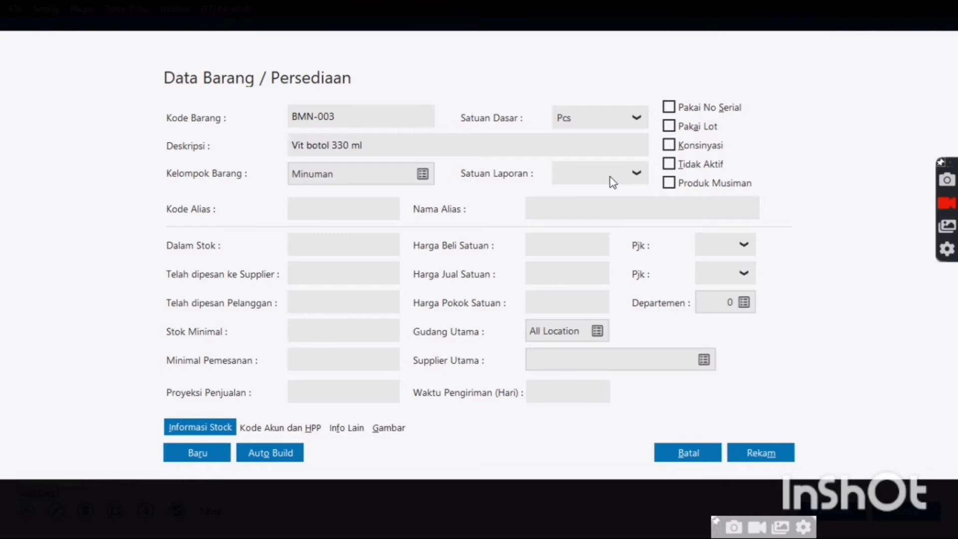
left_click(636, 175)
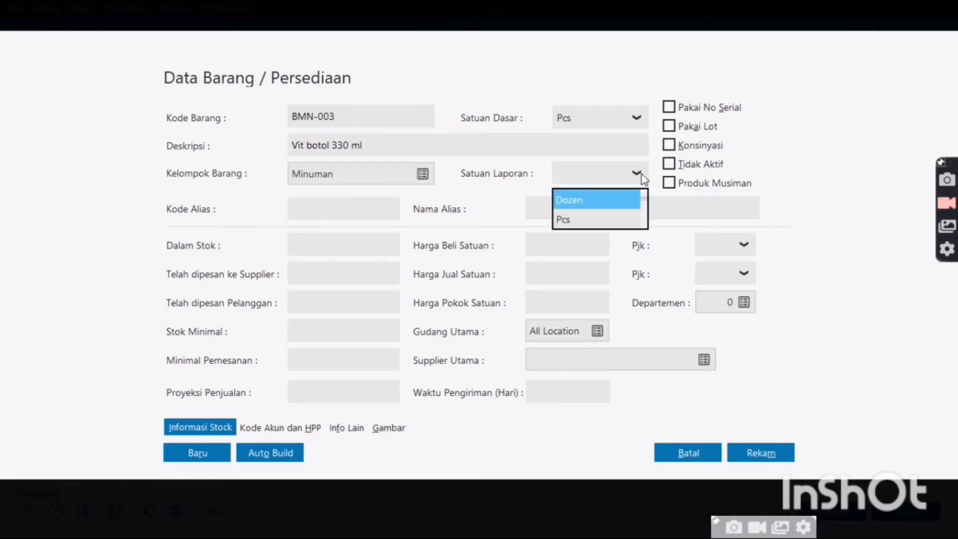
left_click(608, 227)
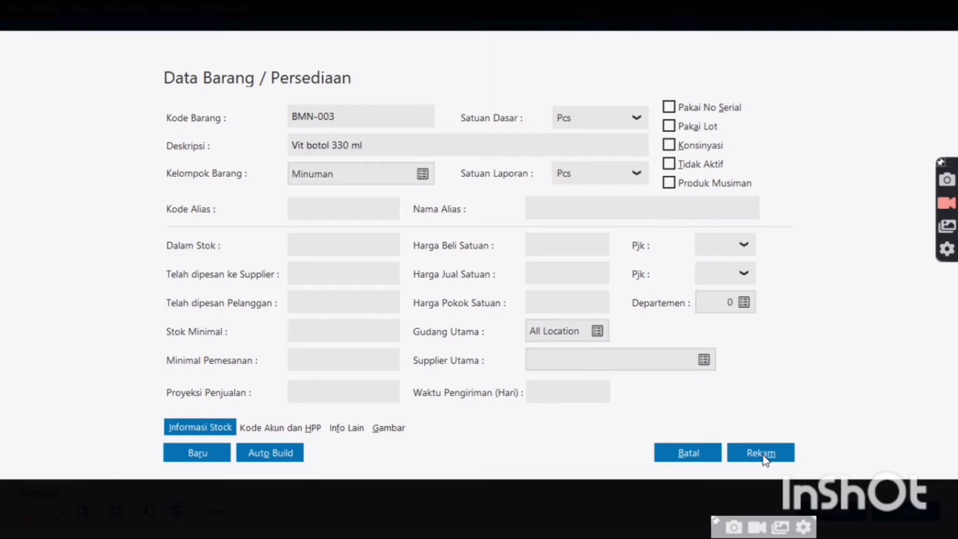
left_click(761, 453)
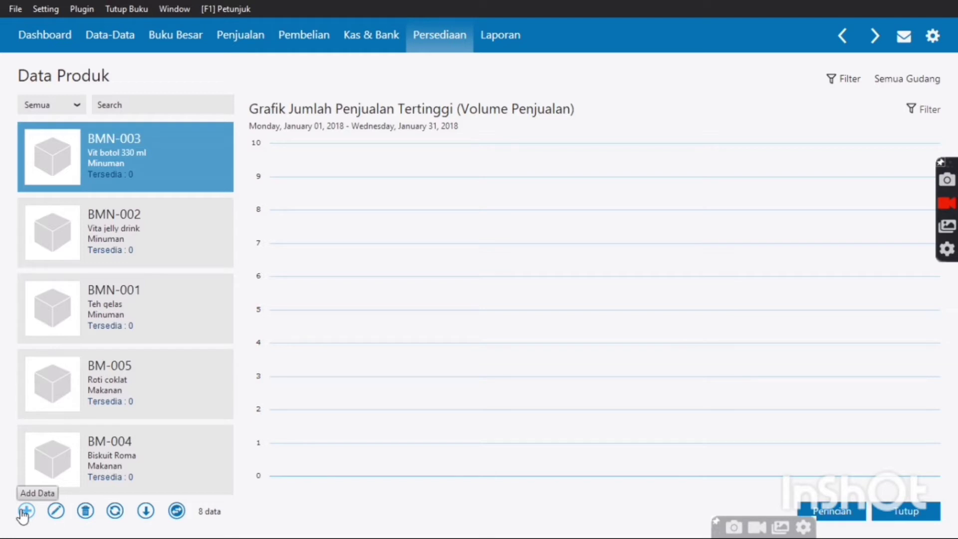
Add product BMN-004 'Coca cola' with Pcs as reporting unit and save it
left_click(25, 512)
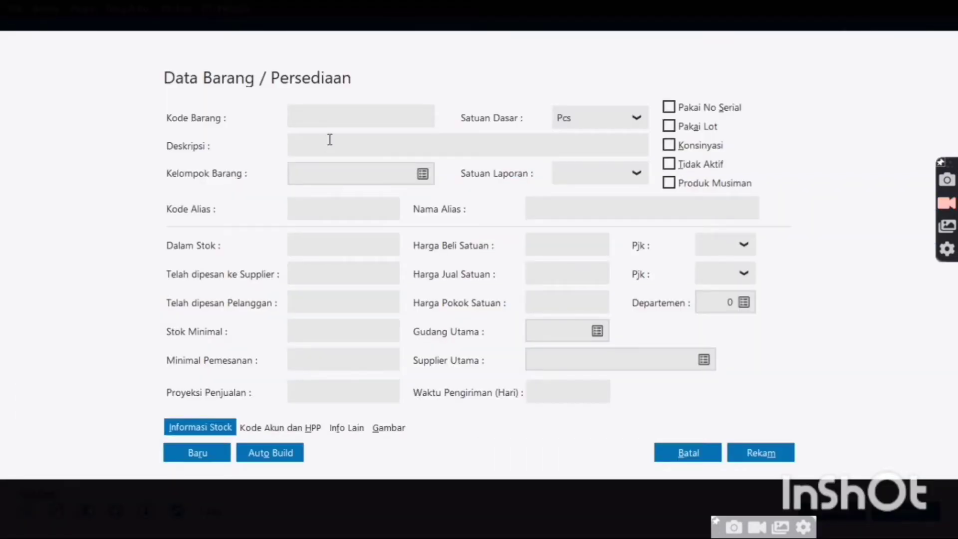
type("BMN-0")
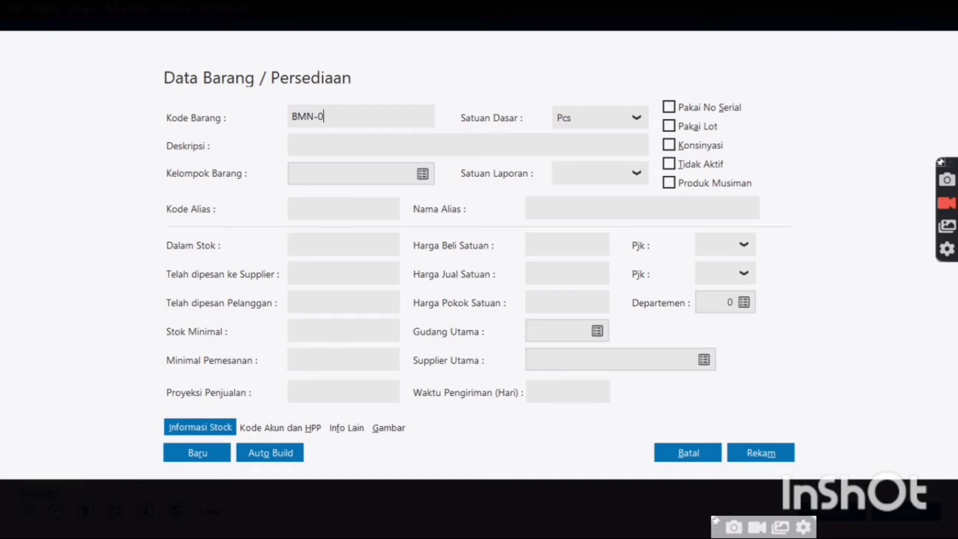
type("04")
left_click(419, 150)
type("Co")
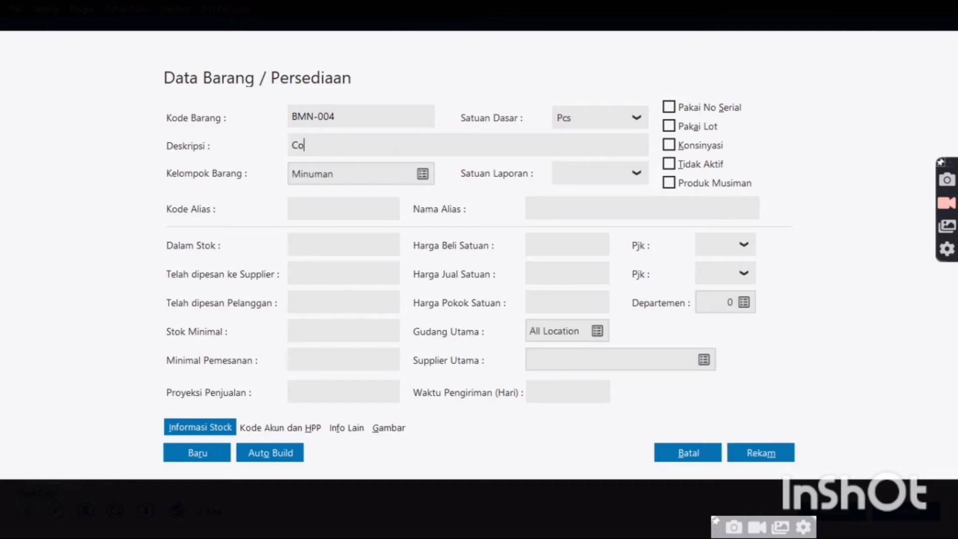
type("ca cola")
left_click(636, 173)
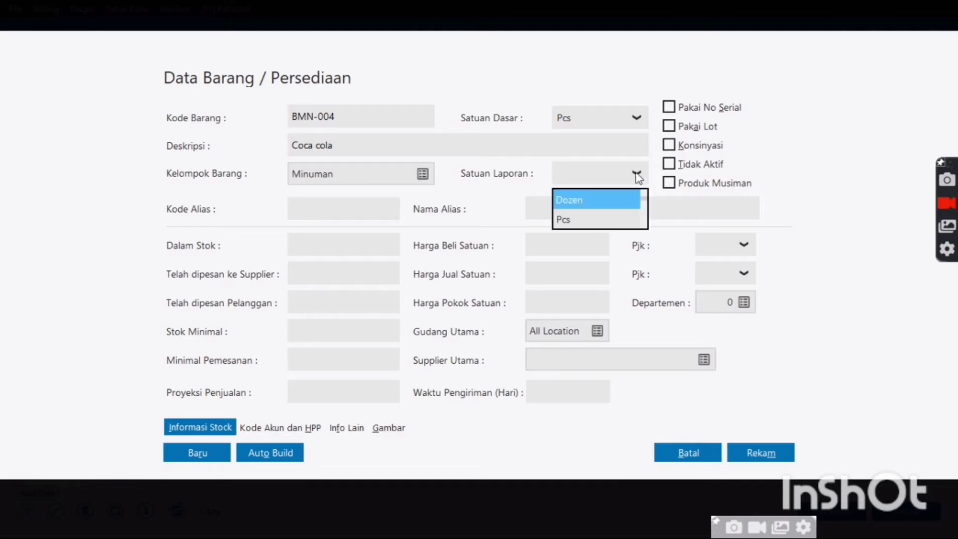
left_click(604, 219)
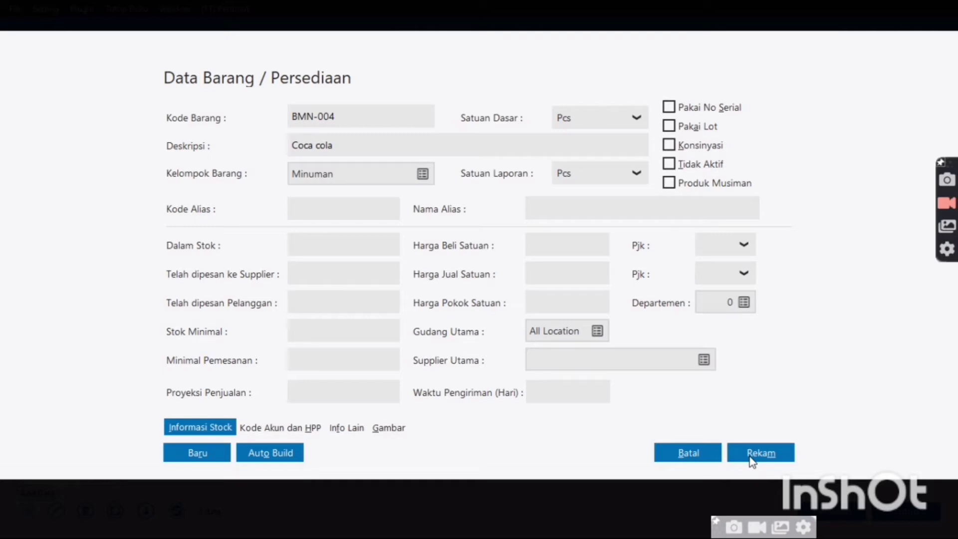
left_click(752, 460)
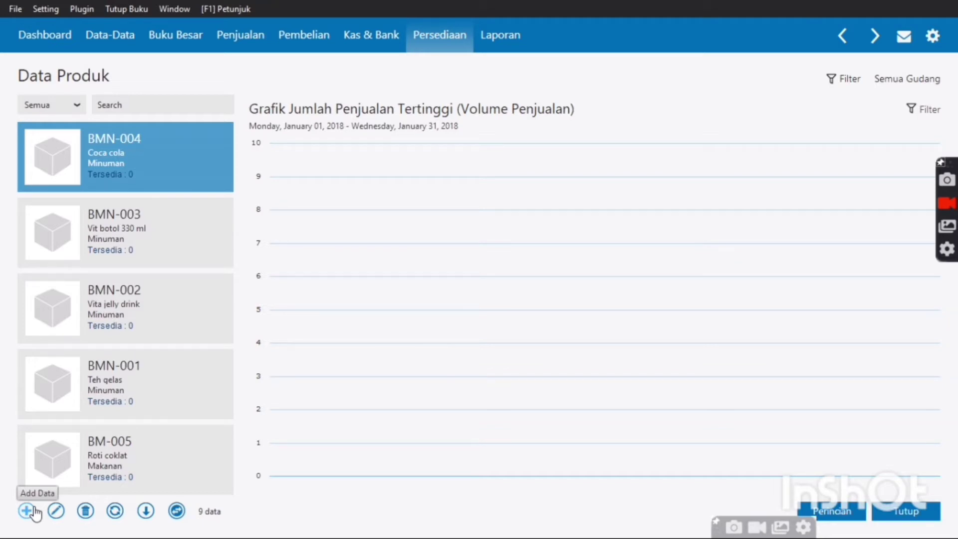
Fill in a new product with code BMN-005, description 'Fanta' and reporting unit Pcs
left_click(33, 509)
type("b")
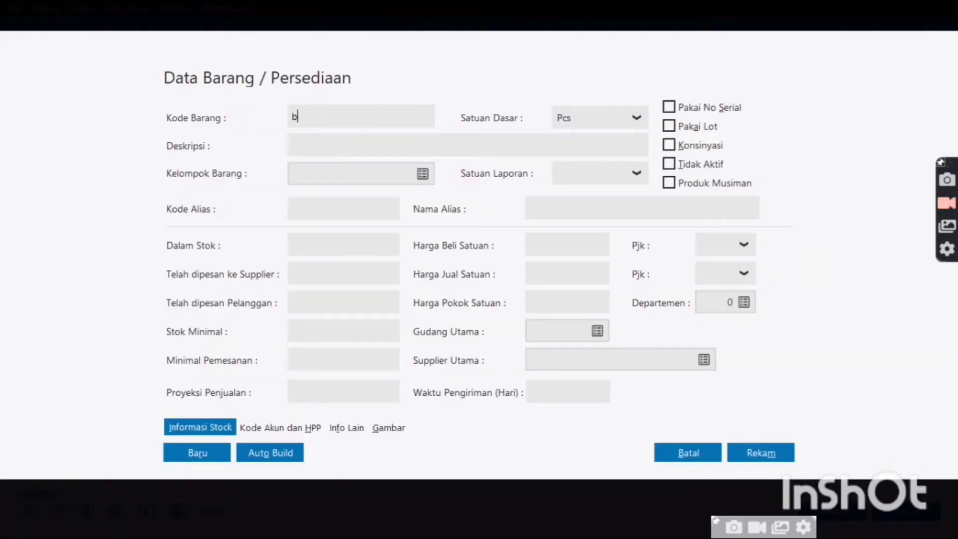
key("BackSpace")
type("BMN-005")
key("Tab")
type("F")
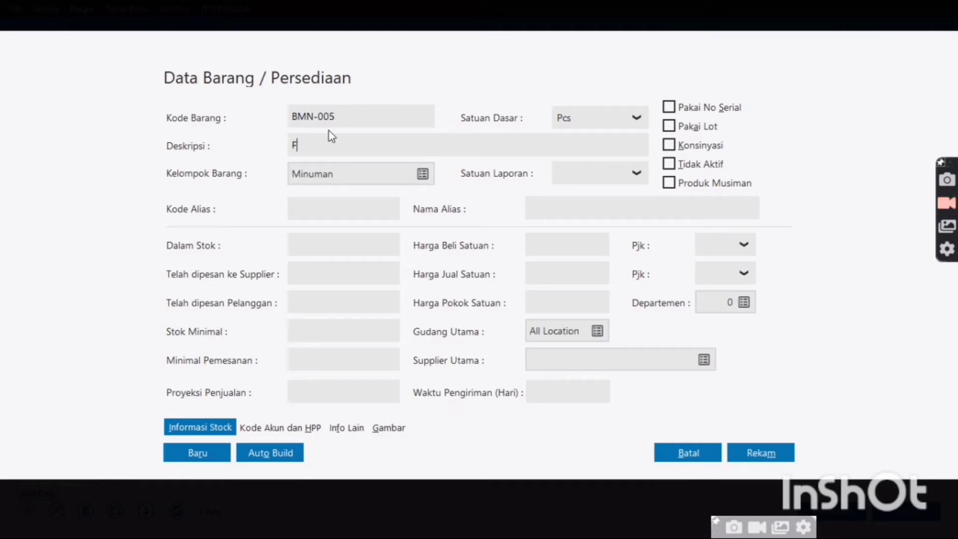
type("anta")
left_click(628, 175)
left_click(602, 232)
Save BMN-005 Fanta, scroll through the ten-product list, and close Data Produk
left_click(759, 453)
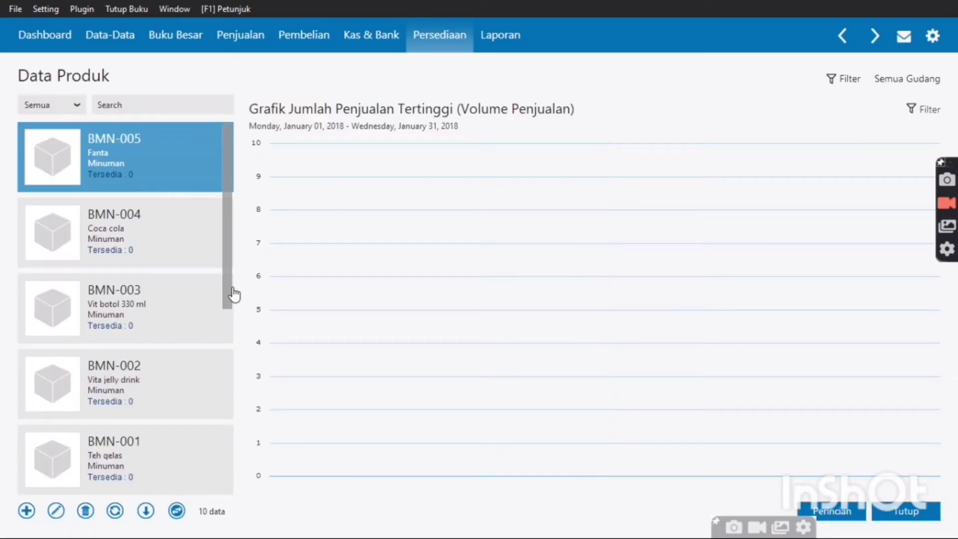
left_click_drag(226, 276, 219, 522)
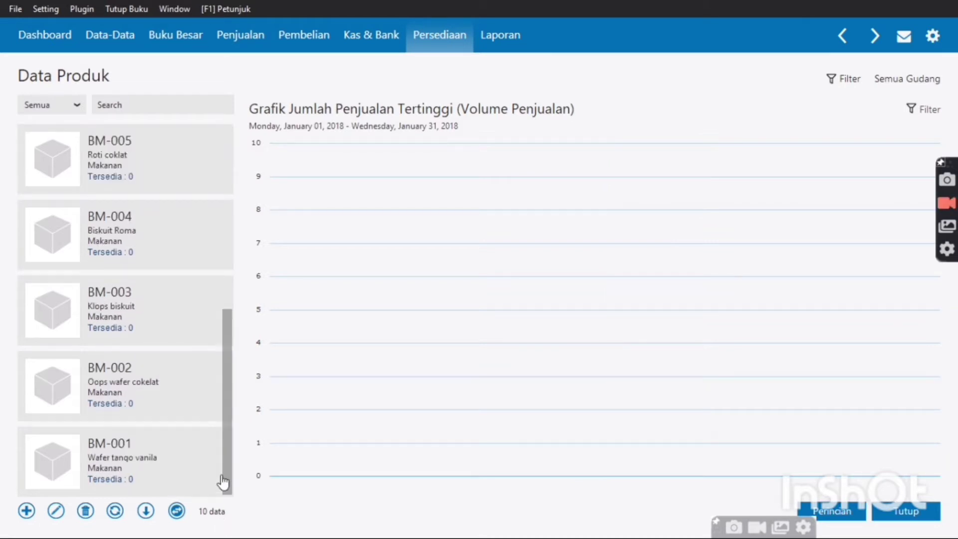
left_click_drag(223, 481, 246, 260)
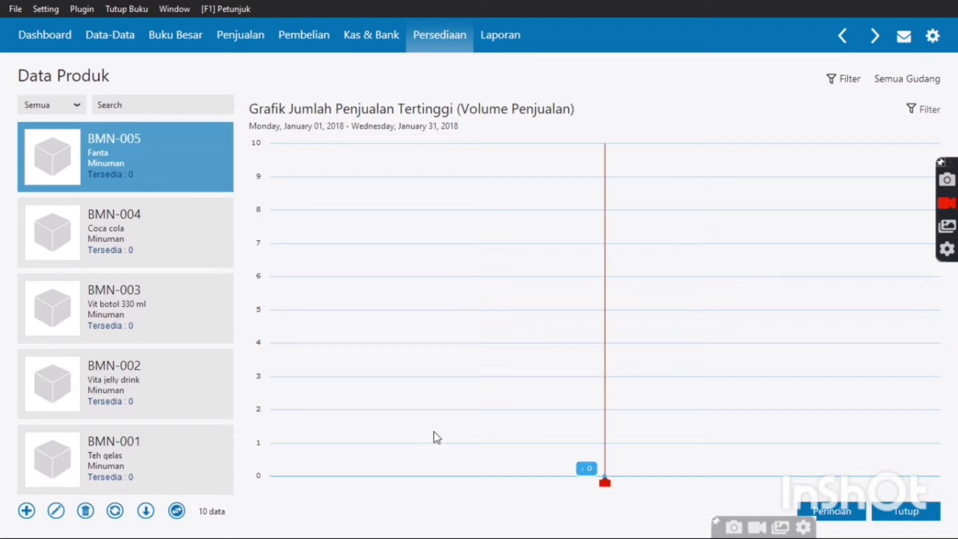
left_click(907, 512)
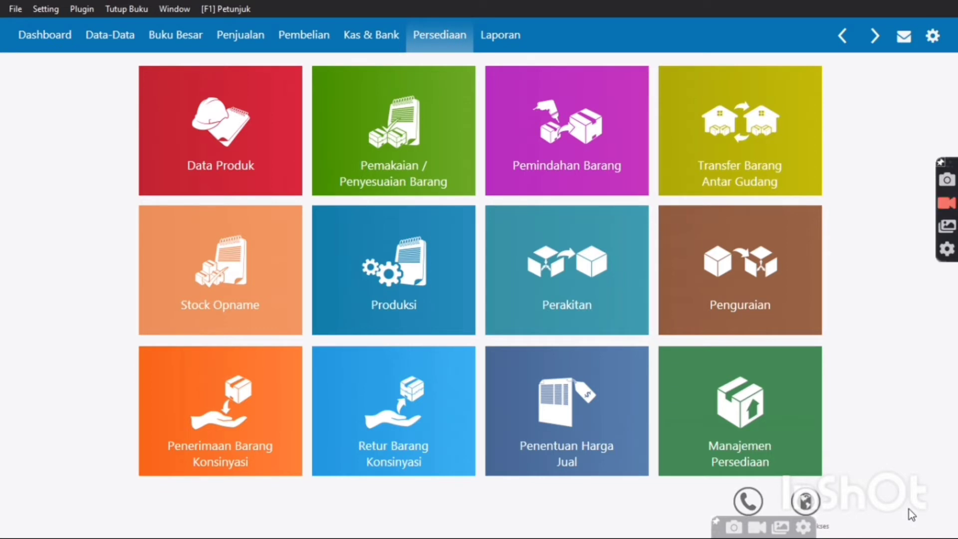
Open Data Harta Tetap under Data-Data and start a new fixed asset
left_click(108, 36)
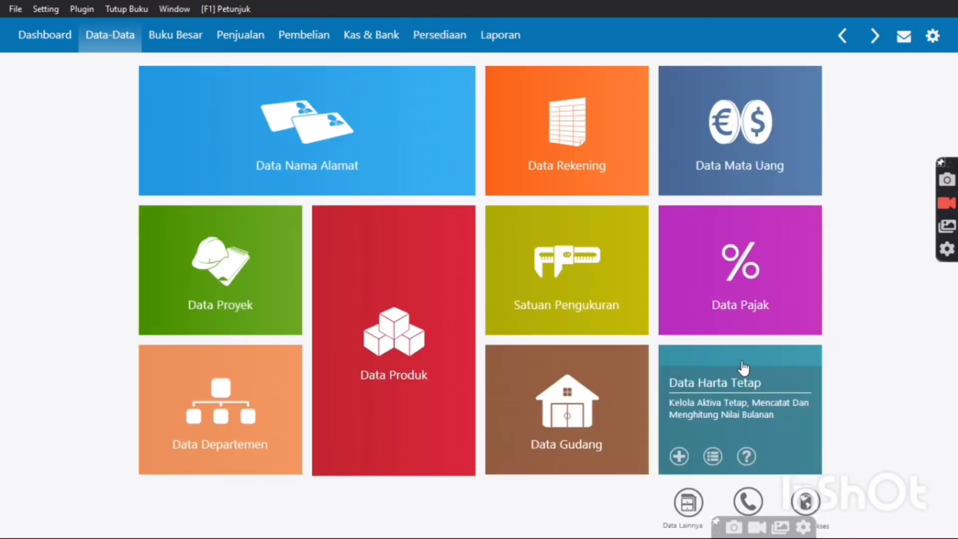
left_click(743, 368)
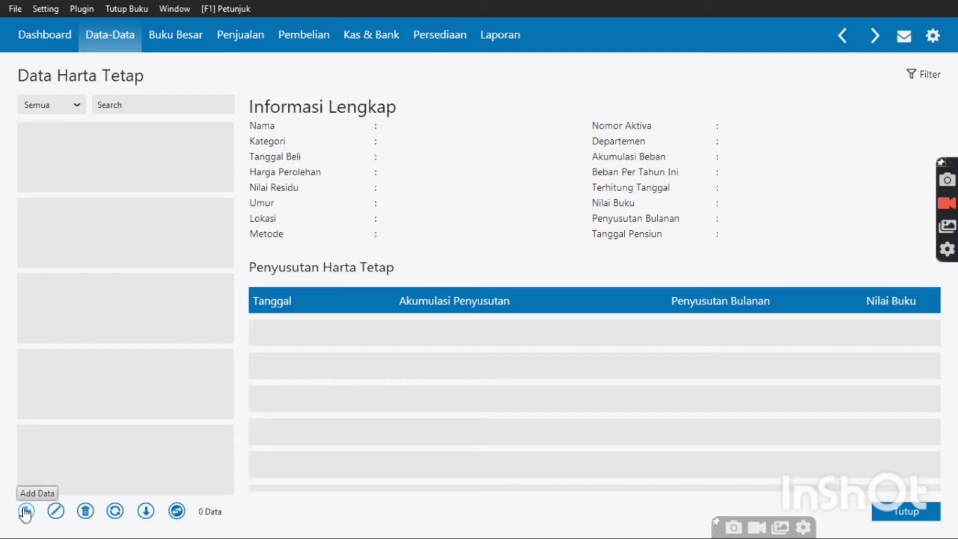
left_click(26, 511)
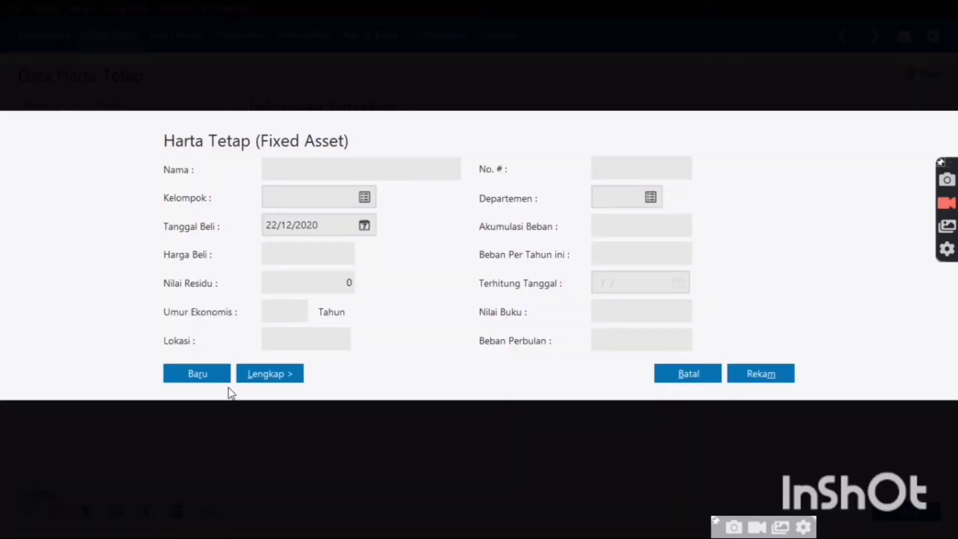
Name the asset 'Mobil daihatsu ayla' and leave the No. # field empty
left_click(320, 173)
key("Tab")
type("m")
left_click(288, 165)
key("Tab")
key("BackSpace")
left_click(286, 174)
type("m")
key("Tab")
key("Tab")
left_click(274, 171)
type("m")
key("BackSpace")
type("Mobil daihatsu ay")
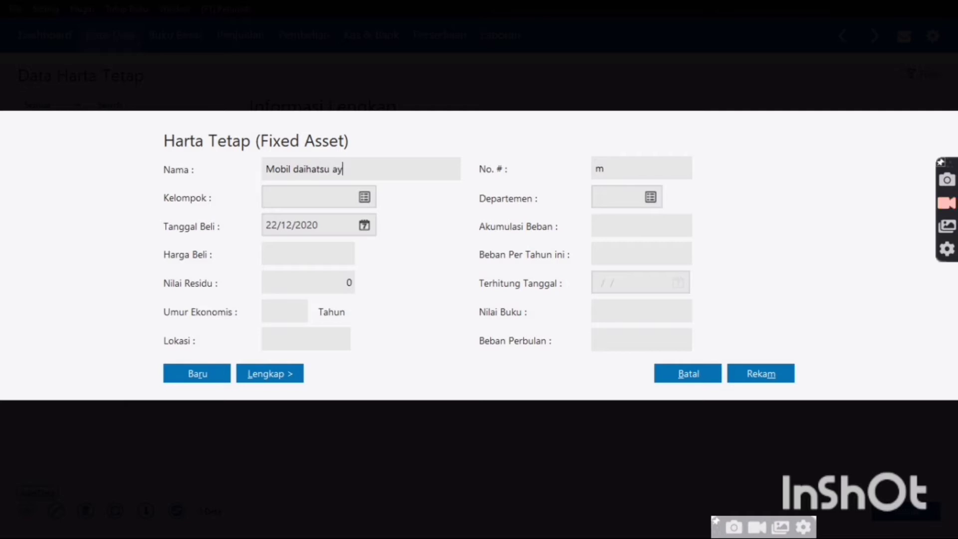
type("la")
double_click(619, 168)
key("BackSpace")
left_click(365, 198)
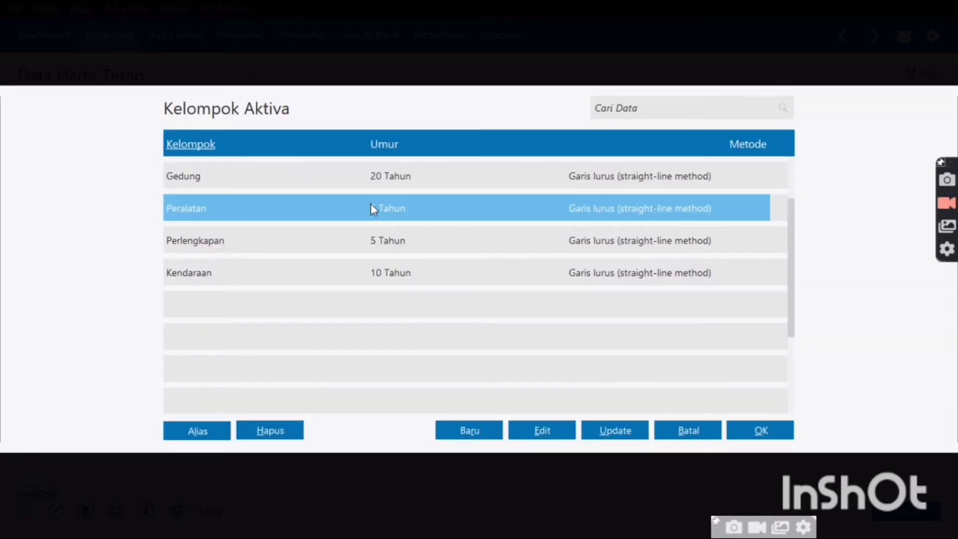
Set the asset group to Peralatan and the purchase date to 05/01/2017
double_click(370, 205)
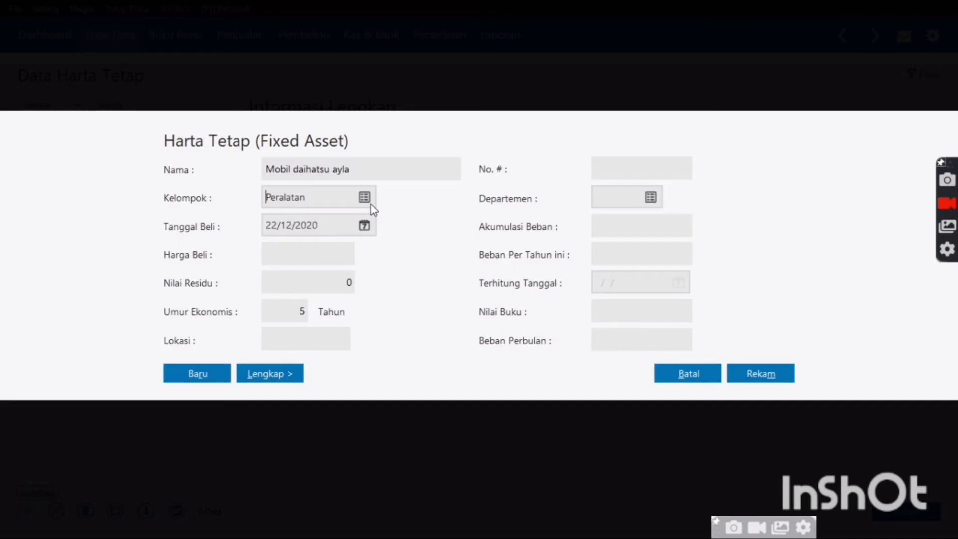
left_click(363, 231)
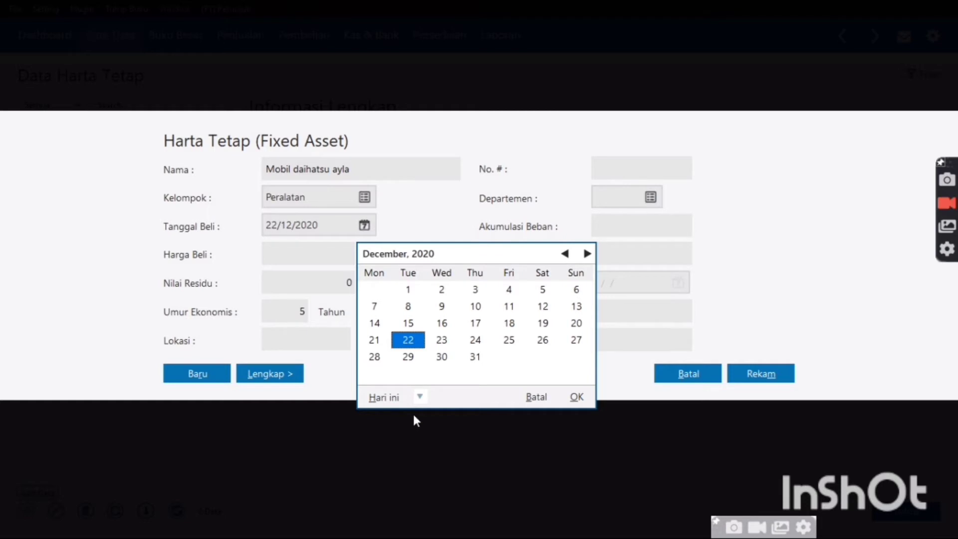
left_click(419, 398)
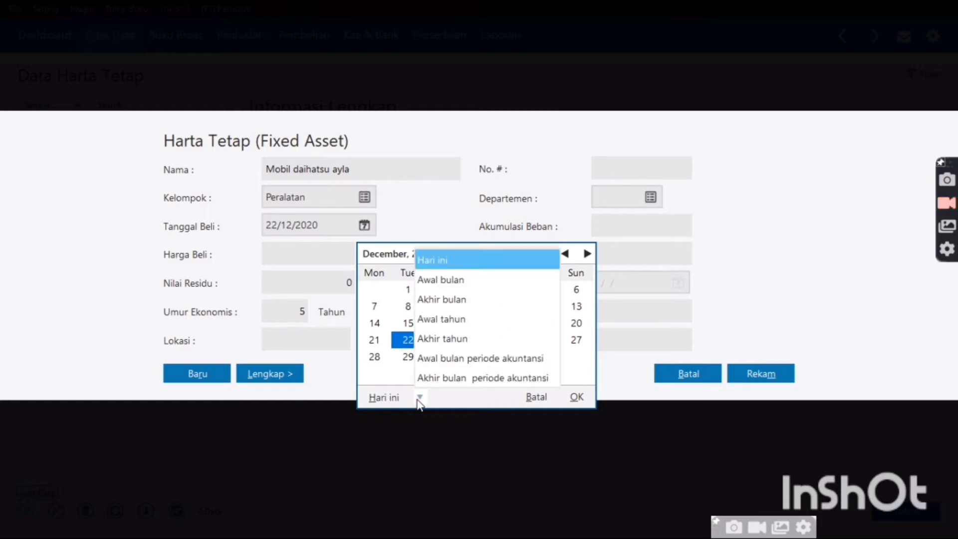
left_click(432, 365)
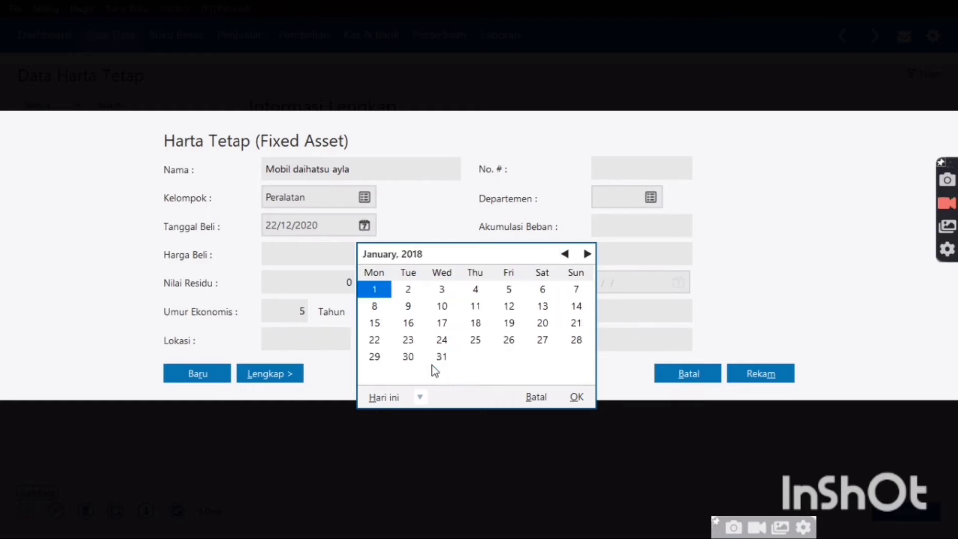
left_click(565, 255)
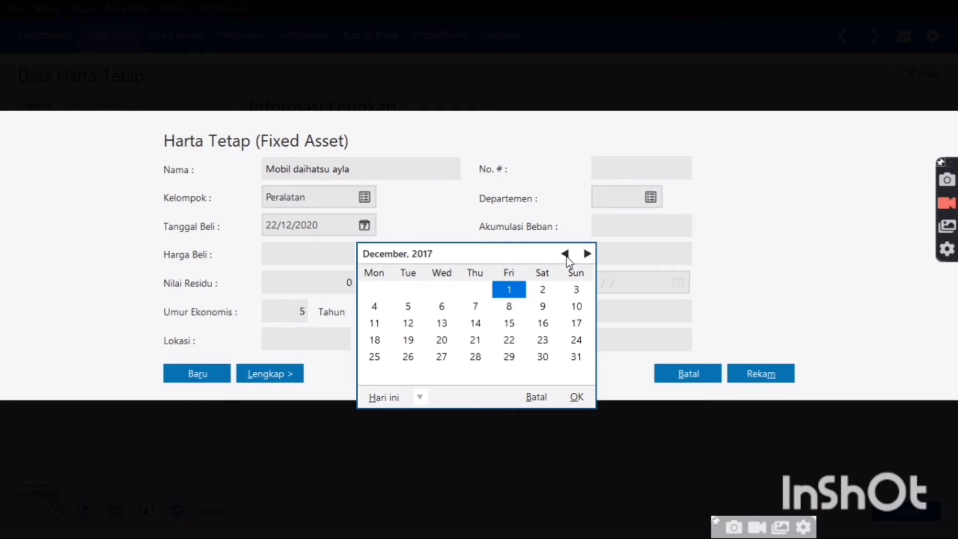
left_click(587, 254)
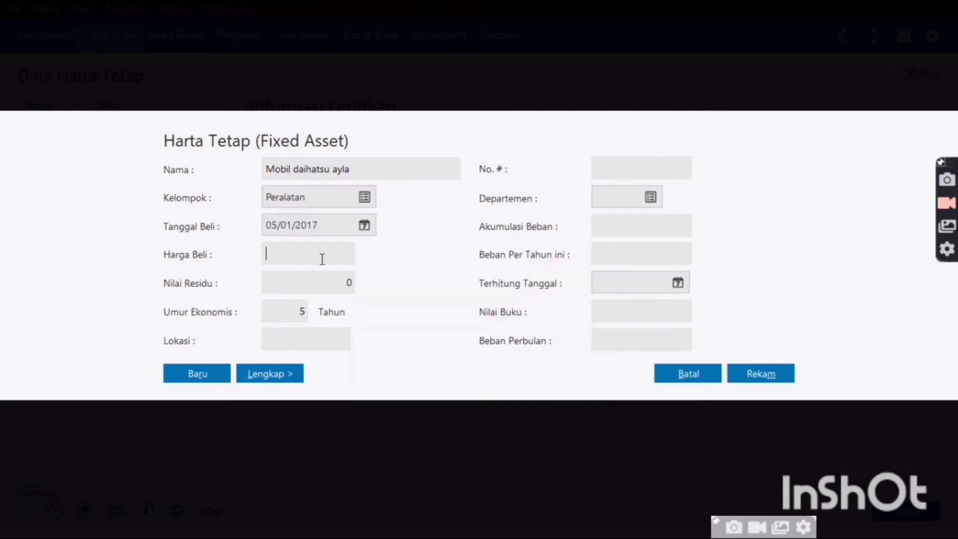
Enter purchase price 150,000,000 and economic life of 10 years
type("15000000")
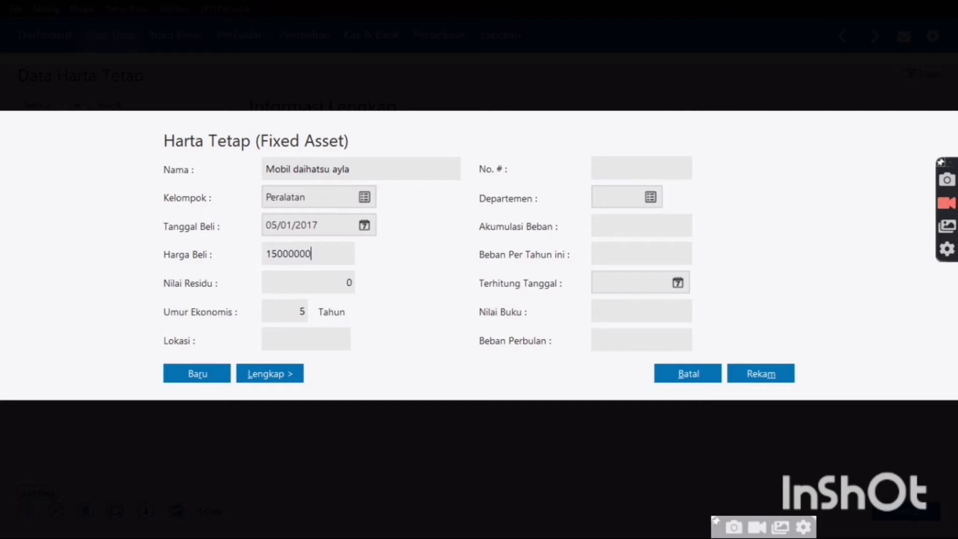
key("Tab")
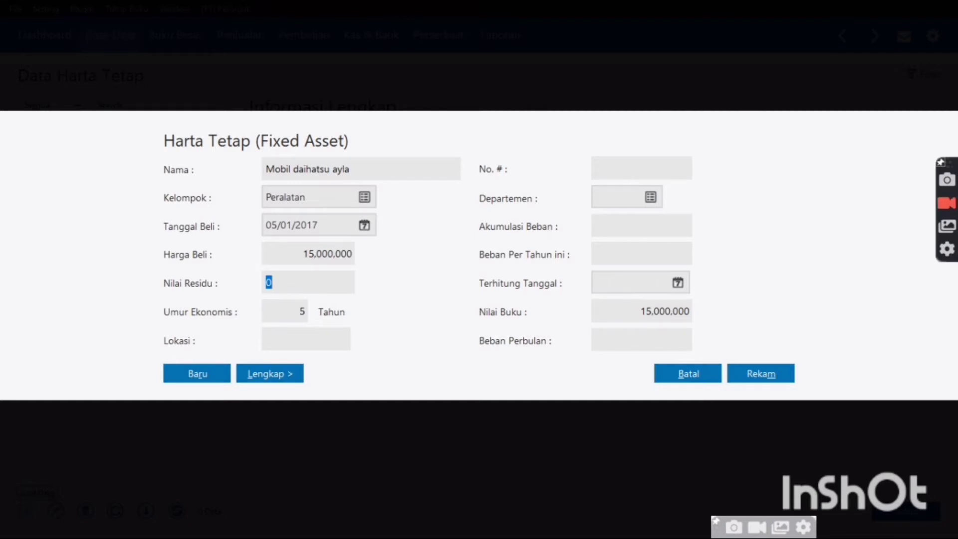
left_click(351, 260)
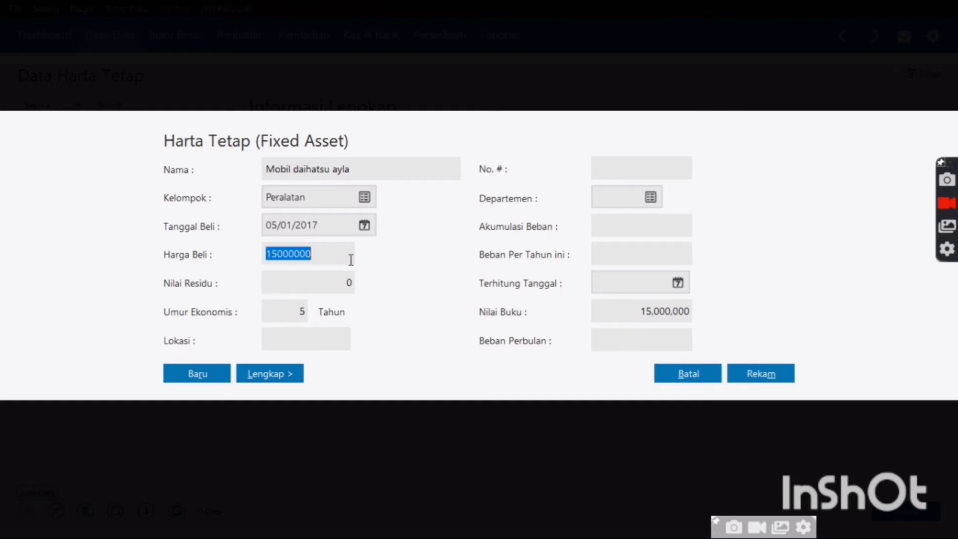
key("BackSpace")
type("15")
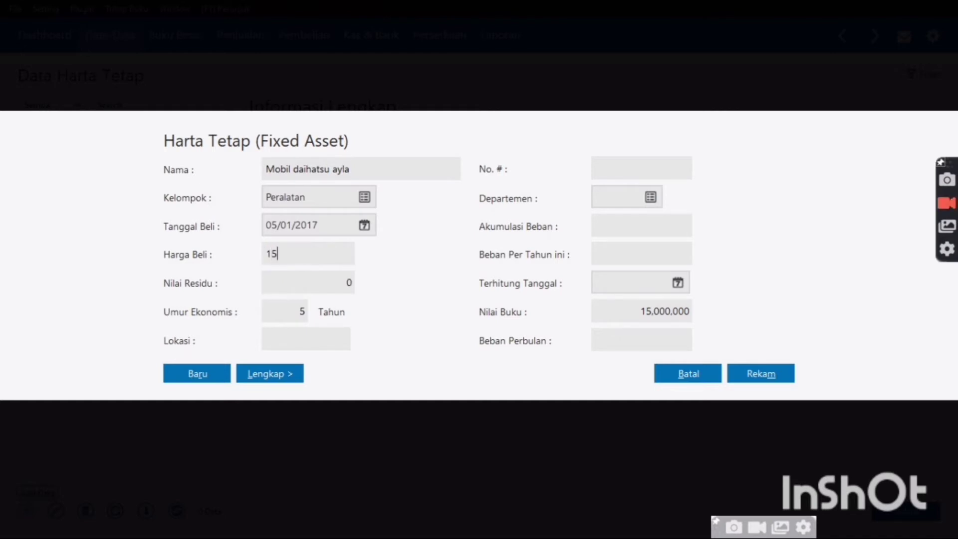
type("0000000")
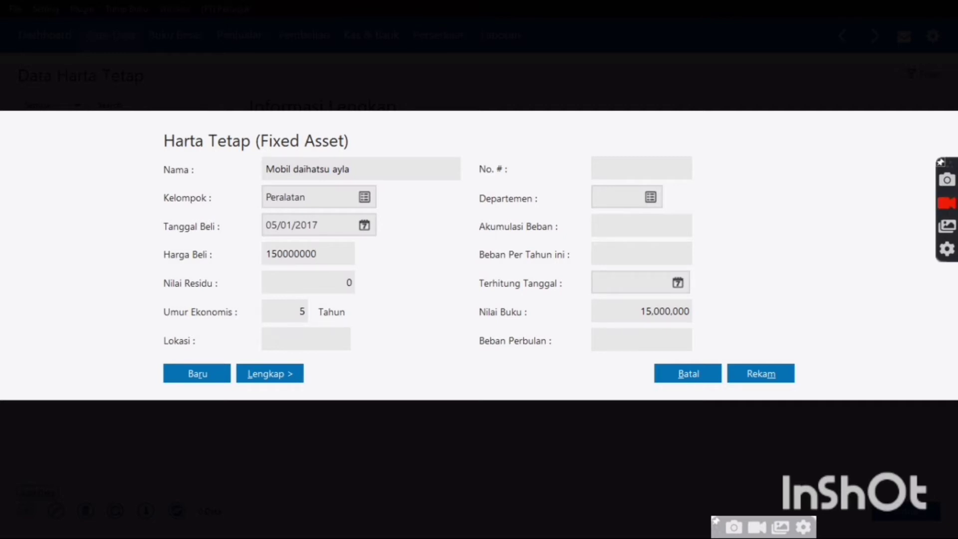
key("Tab")
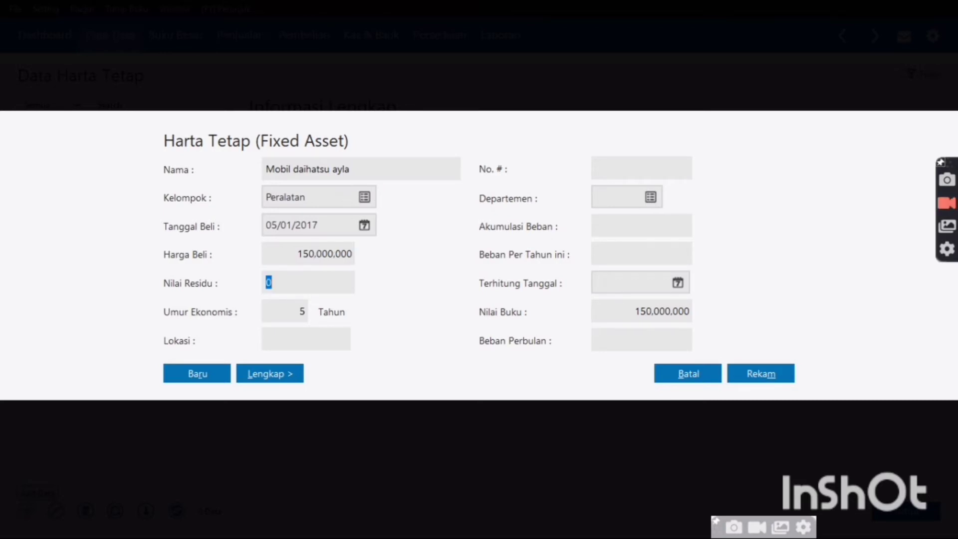
left_click(301, 313)
type("10")
Set the depreciation start date (Terhitung Tanggal) to 31/12/2017
left_click(678, 283)
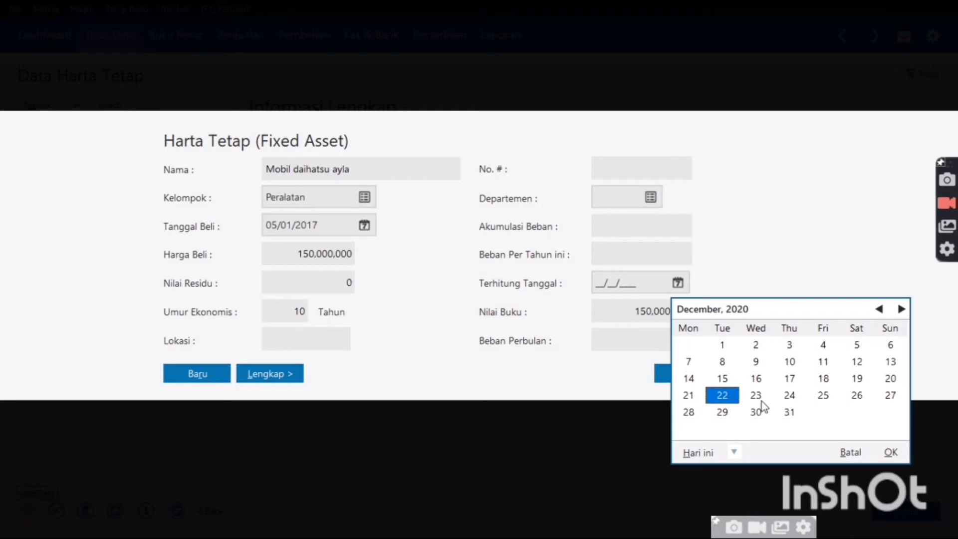
left_click(732, 452)
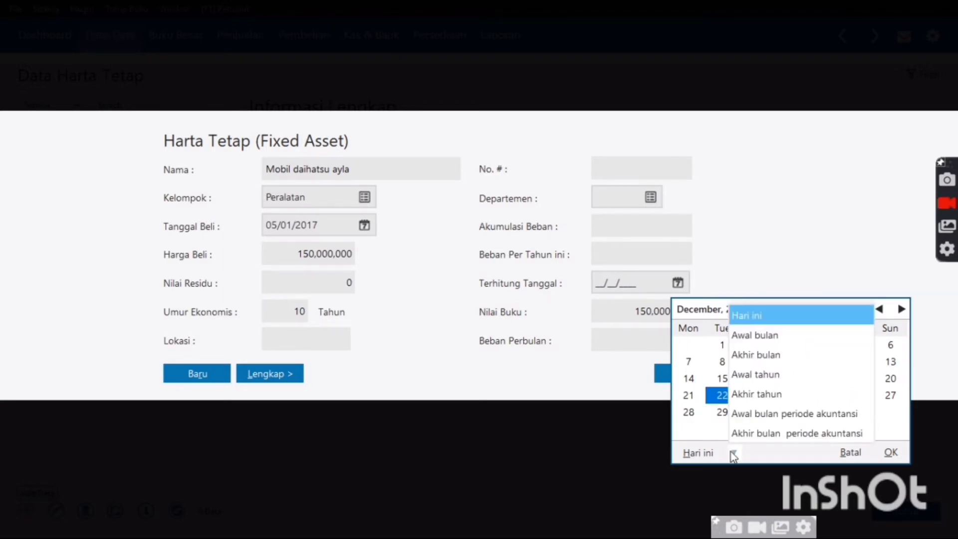
left_click(774, 412)
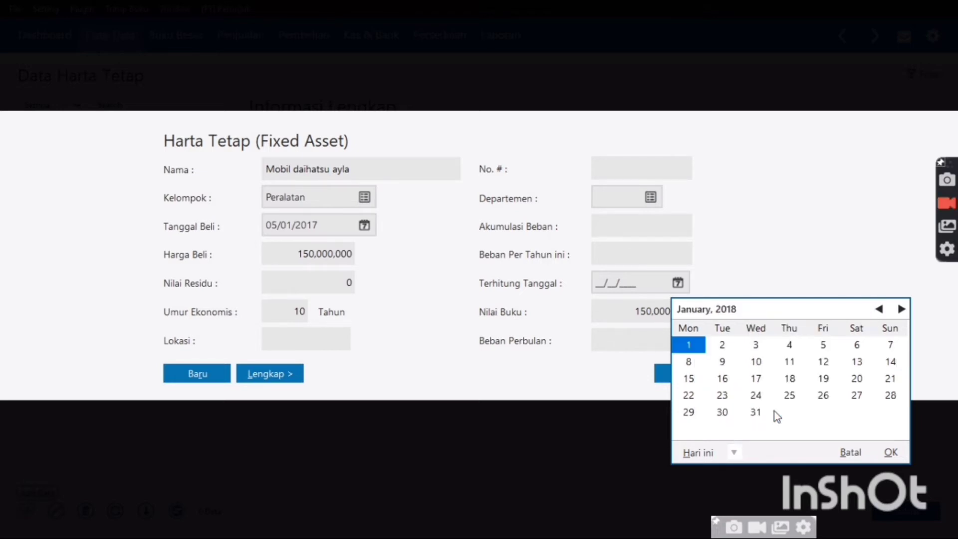
left_click(877, 311)
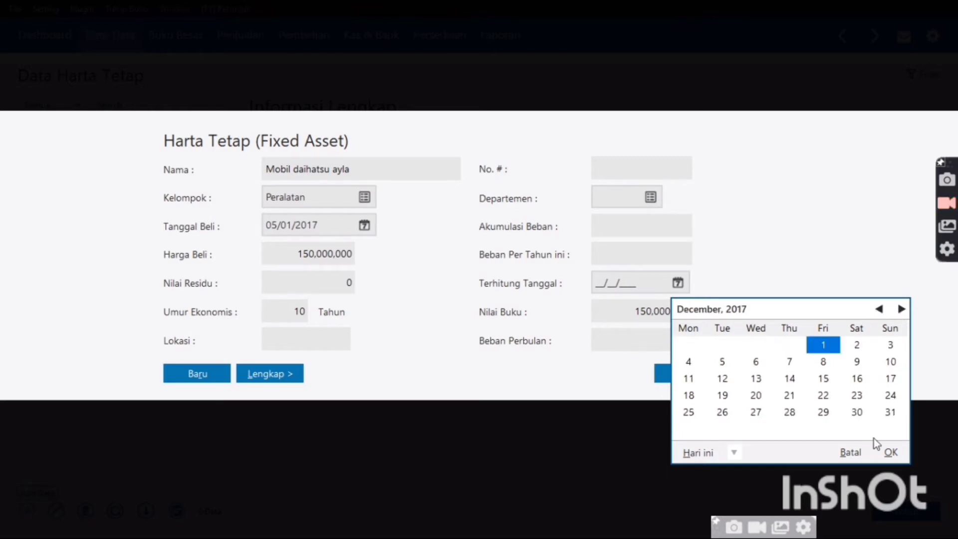
double_click(892, 410)
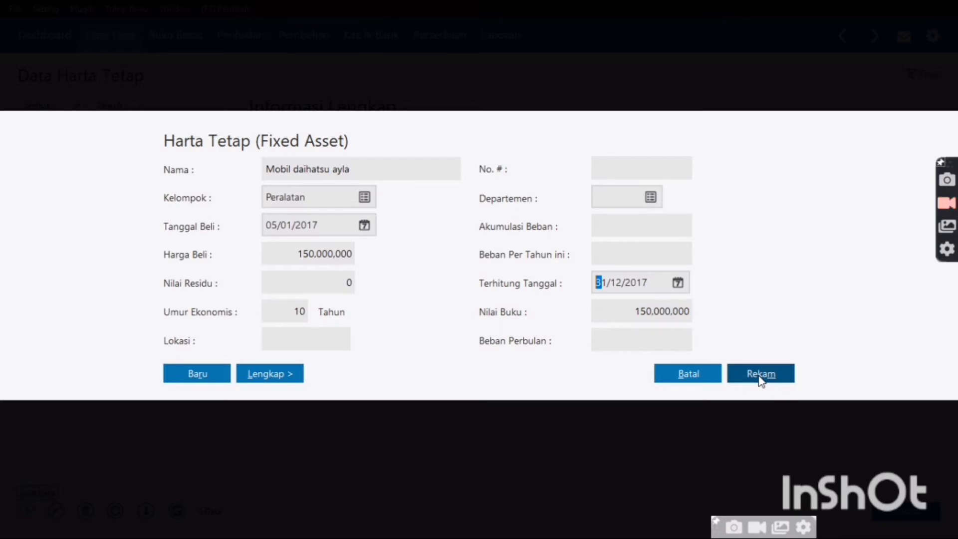
Save the asset and confirm automatic accumulated depreciation calculation
left_click(760, 379)
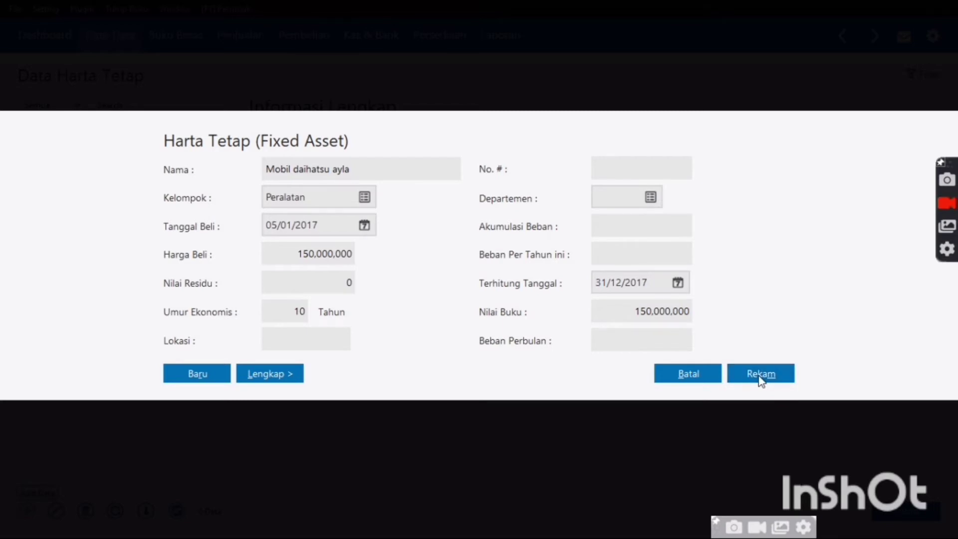
left_click(761, 372)
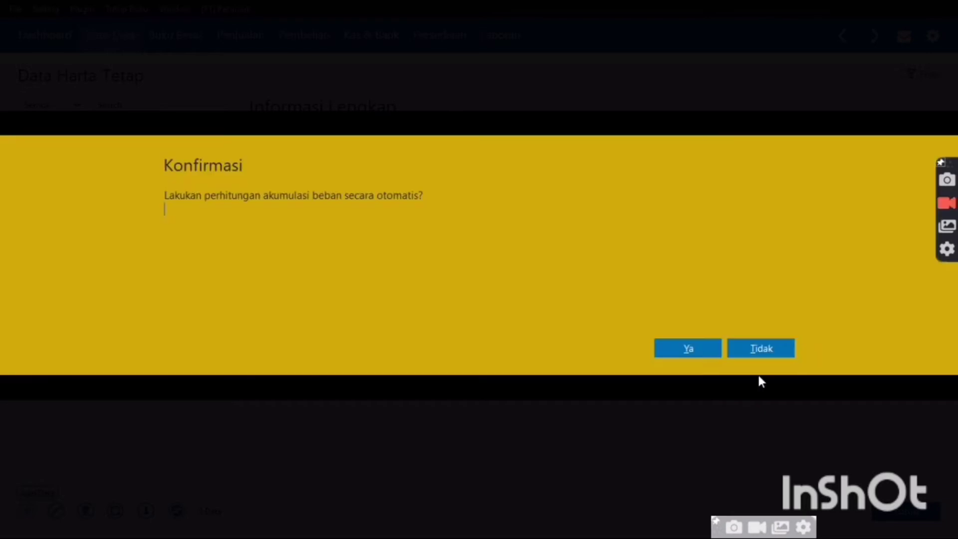
left_click(679, 345)
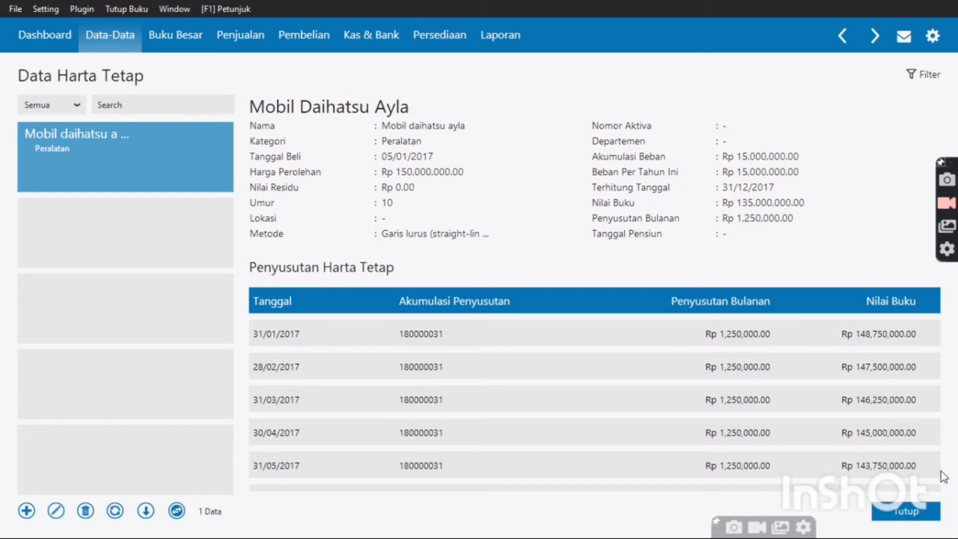
Review the Mobil Daihatsu Ayla depreciation schedule (Rp 1,250,000 monthly) and close the Data Harta Tetap form
scroll(929, 480, "down", 5)
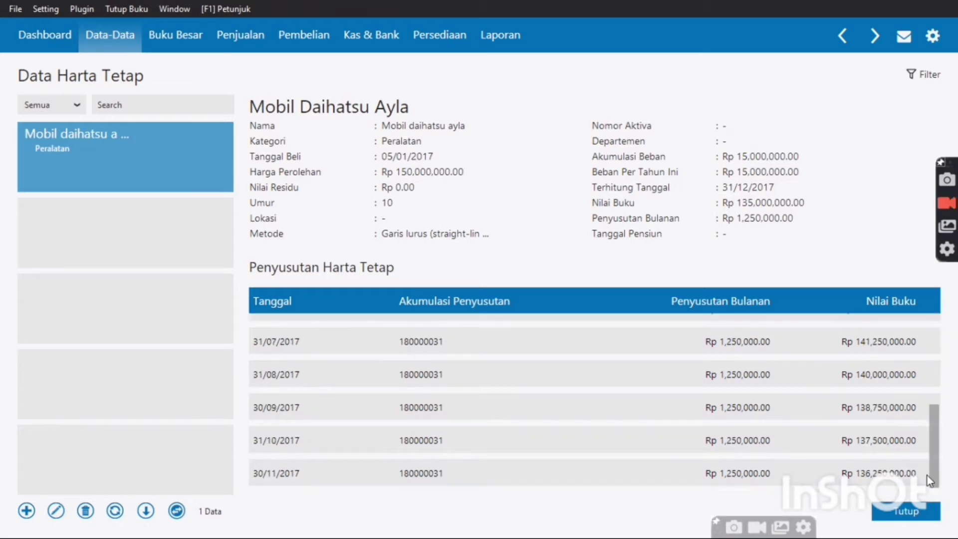
left_click_drag(929, 476, 932, 509)
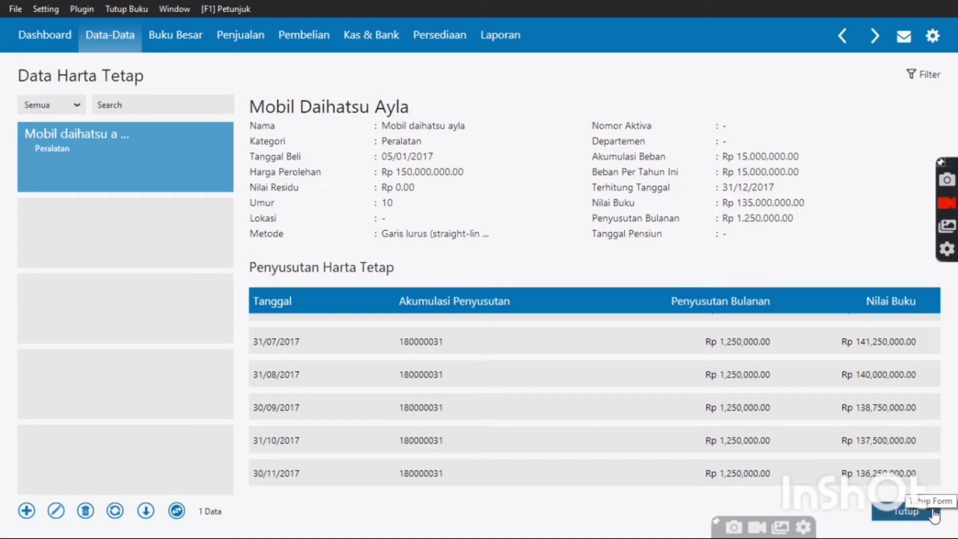
left_click(934, 514)
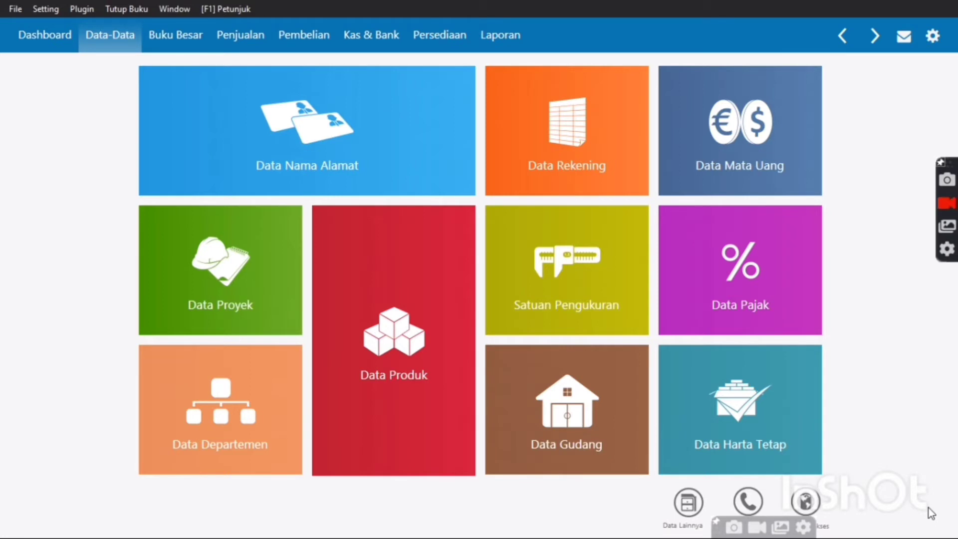
Open Data Rekening to list the 93 accounts in Daftar Akun and focus its Search box
mouse_move(667, 289)
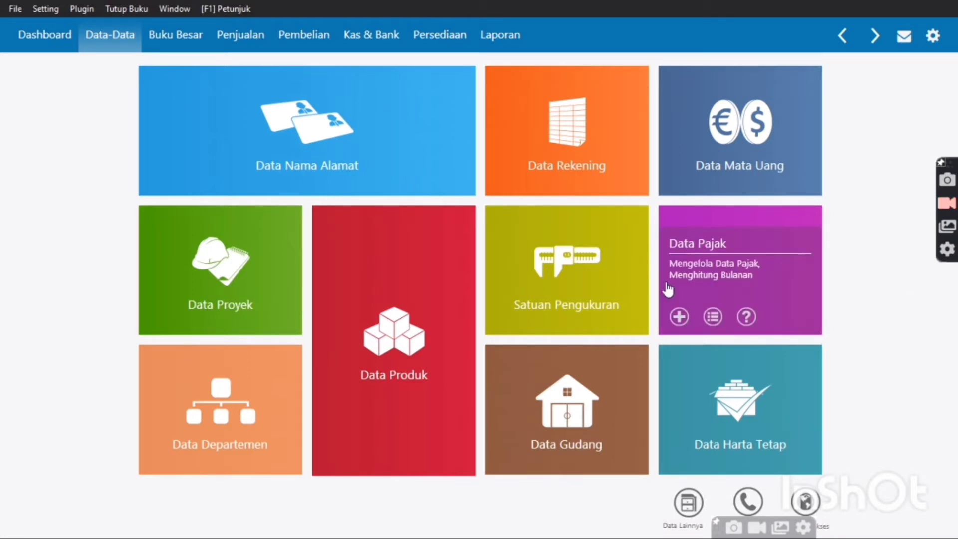
mouse_move(634, 173)
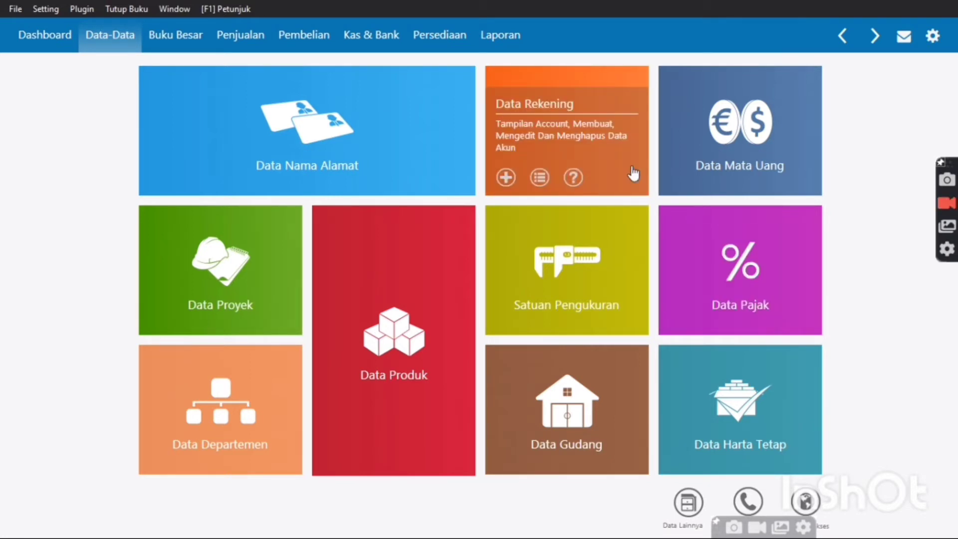
left_click(634, 173)
left_click(183, 108)
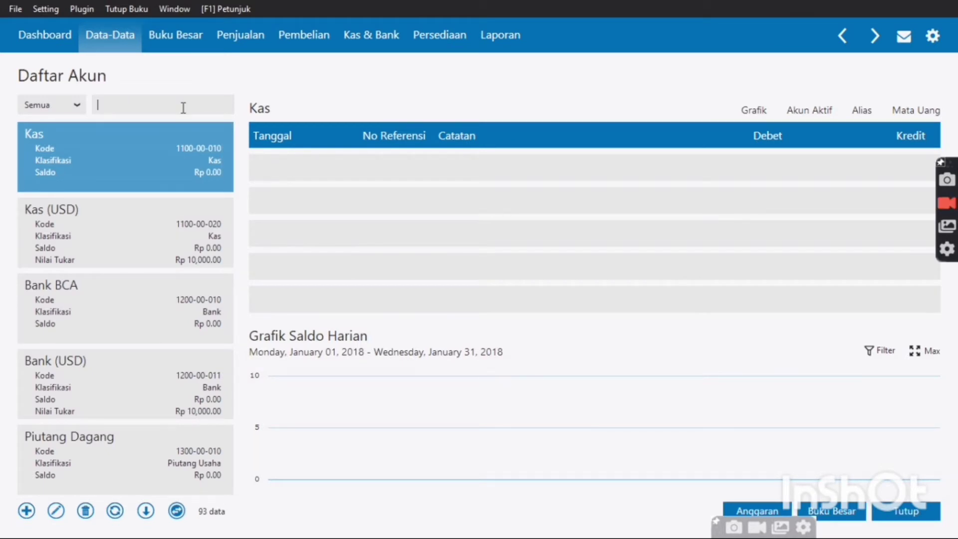
left_click(110, 320)
type("saham")
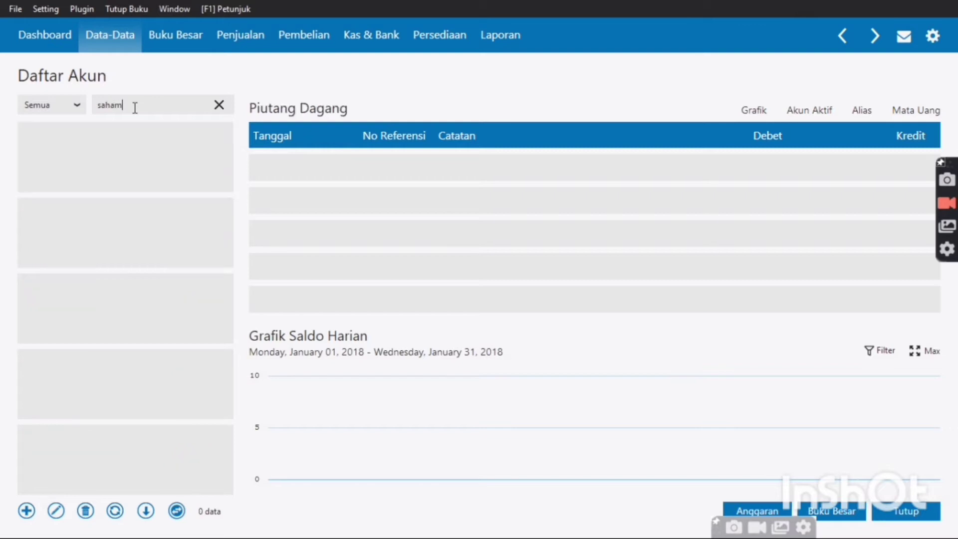
key("BackSpace")
key("BackSpace")
key("BackSpace")
key("BackSpace")
key("BackSpace")
type("piuta")
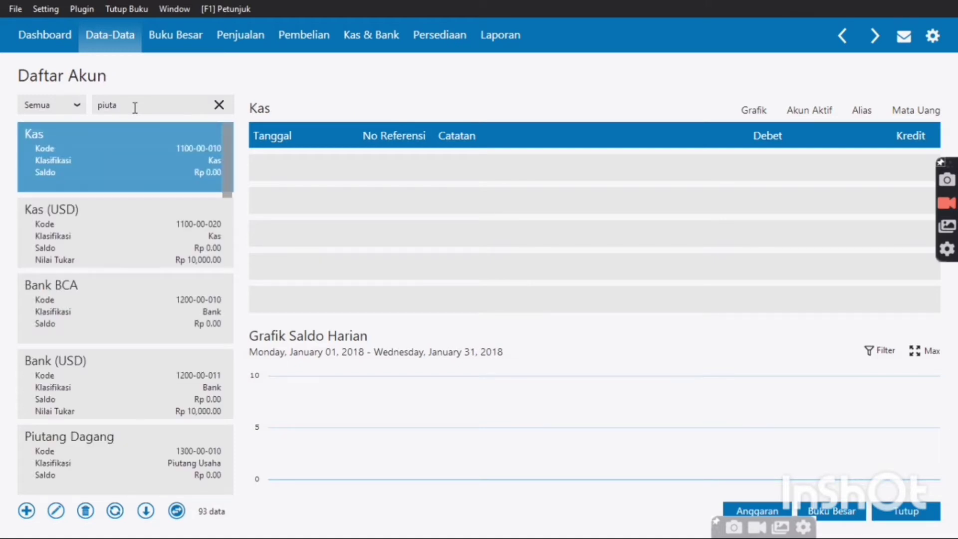
type("ng dagang")
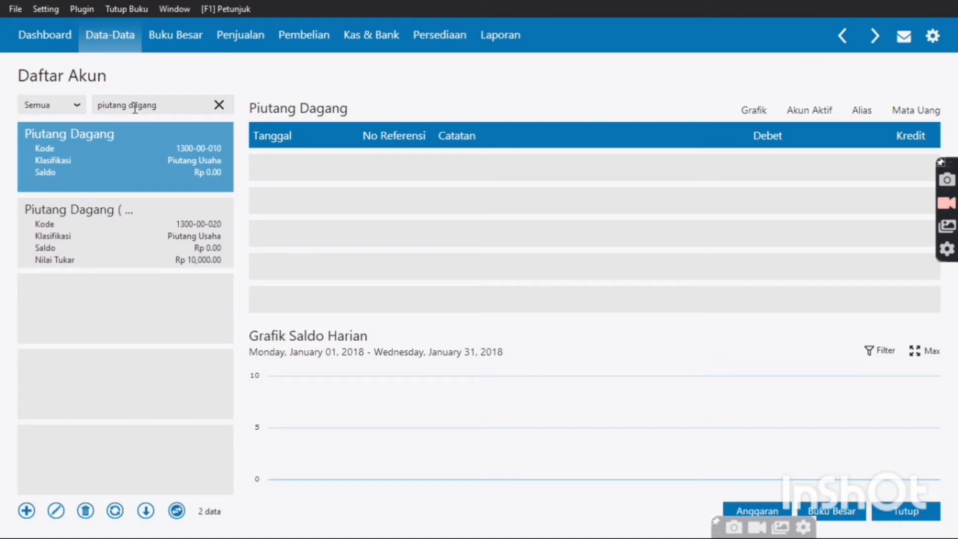
key("BackSpace")
key("BackSpace")
key("BackSpace")
key("BackSpace")
key("BackSpace")
key("BackSpace")
key("BackSpace")
key("BackSpace")
key("BackSpace")
key("BackSpace")
key("BackSpace")
key("BackSpace")
key("BackSpace")
key("BackSpace")
type("cadangan")
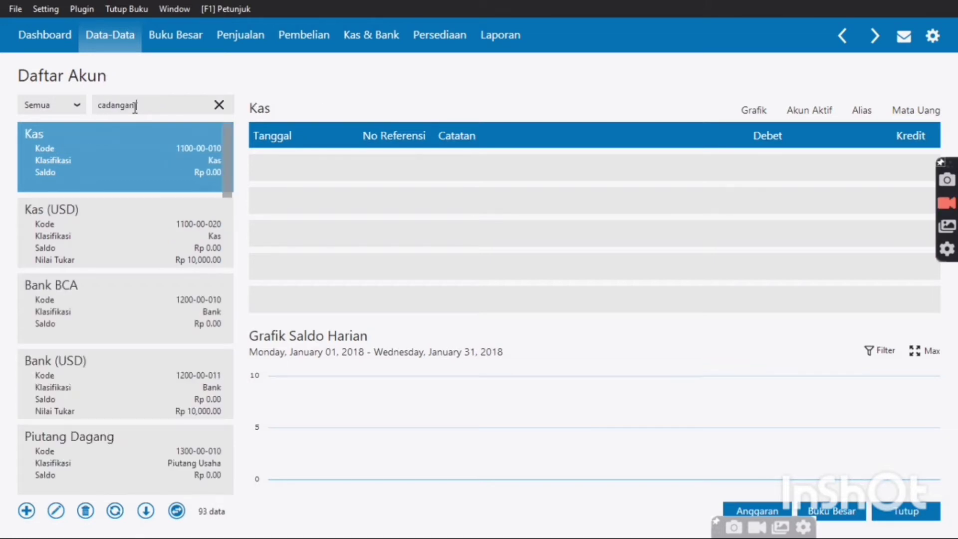
type(" kerugian")
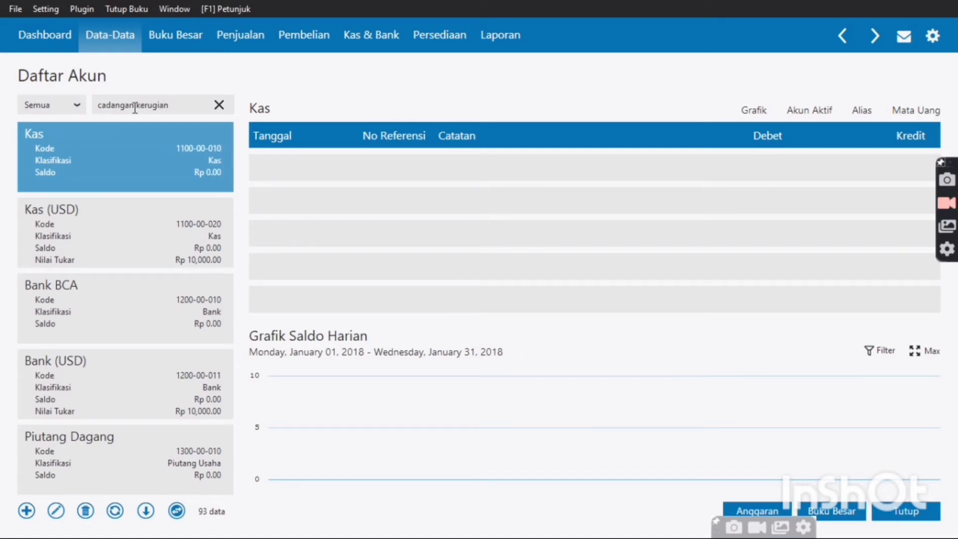
key("BackSpace")
key("BackSpace")
key("BackSpace")
key("BackSpace")
key("BackSpace")
key("BackSpace")
key("BackSpace")
key("BackSpace")
key("BackSpace")
key("BackSpace")
key("BackSpace")
key("BackSpace")
key("BackSpace")
key("BackSpace")
key("BackSpace")
key("BackSpace")
key("BackSpace")
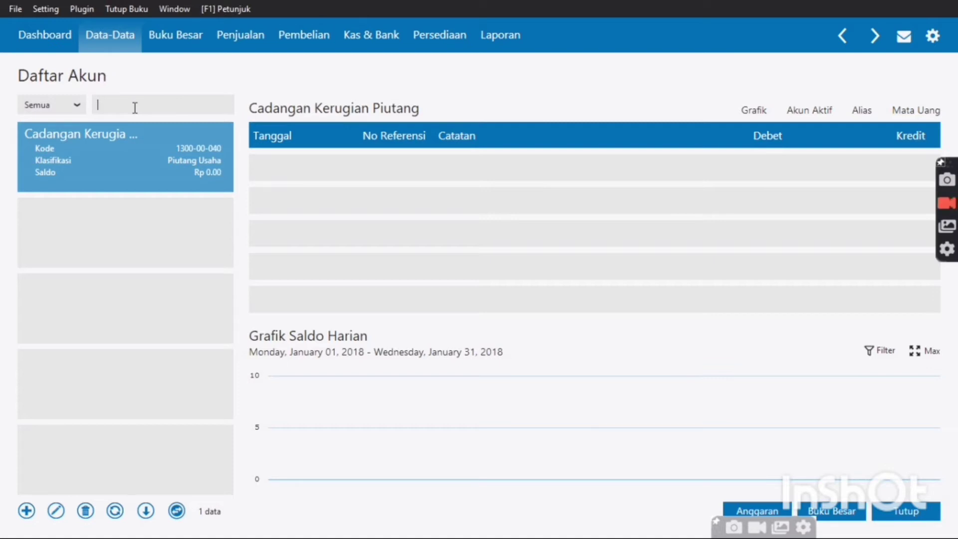
type("persed")
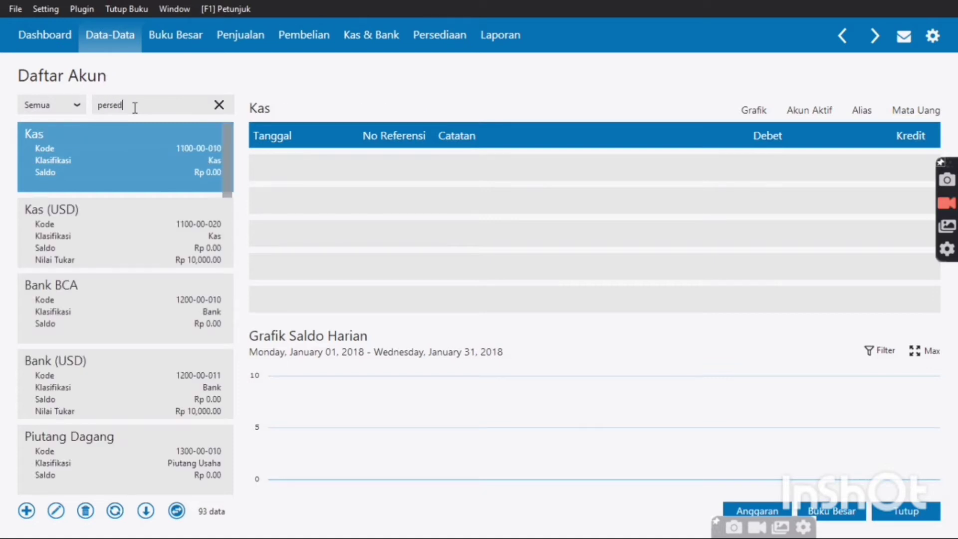
type("iaan makanan")
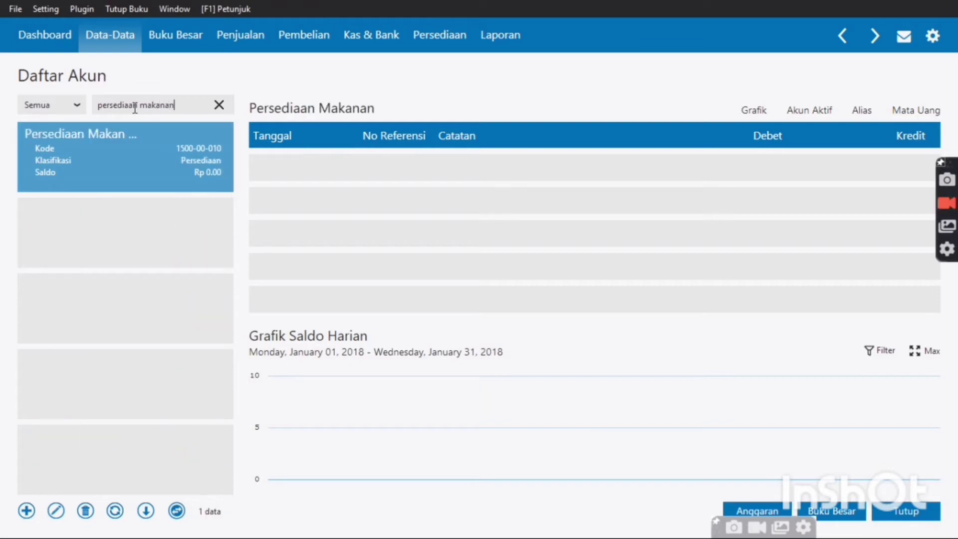
key("BackSpace")
key("BackSpace")
key("BackSpace")
key("BackSpace")
key("BackSpace")
key("BackSpace")
key("BackSpace")
key("BackSpace")
key("BackSpace")
type("n minuman")
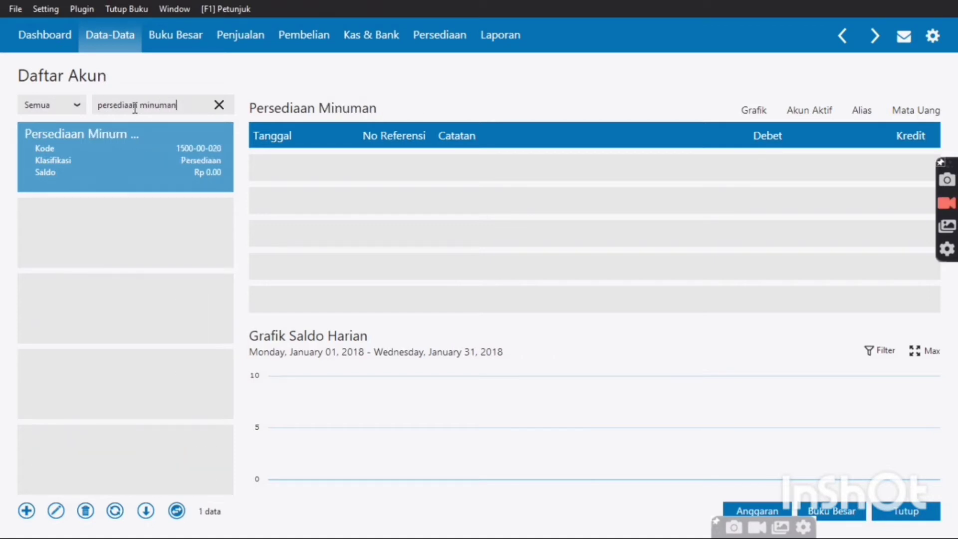
key("BackSpace")
key("BackSpace")
key("BackSpace")
key("BackSpace")
key("BackSpace")
key("BackSpace")
key("BackSpace")
key("BackSpace")
key("BackSpace")
key("BackSpace")
key("BackSpace")
key("BackSpace")
key("BackSpace")
key("BackSpace")
key("BackSpace")
key("BackSpace")
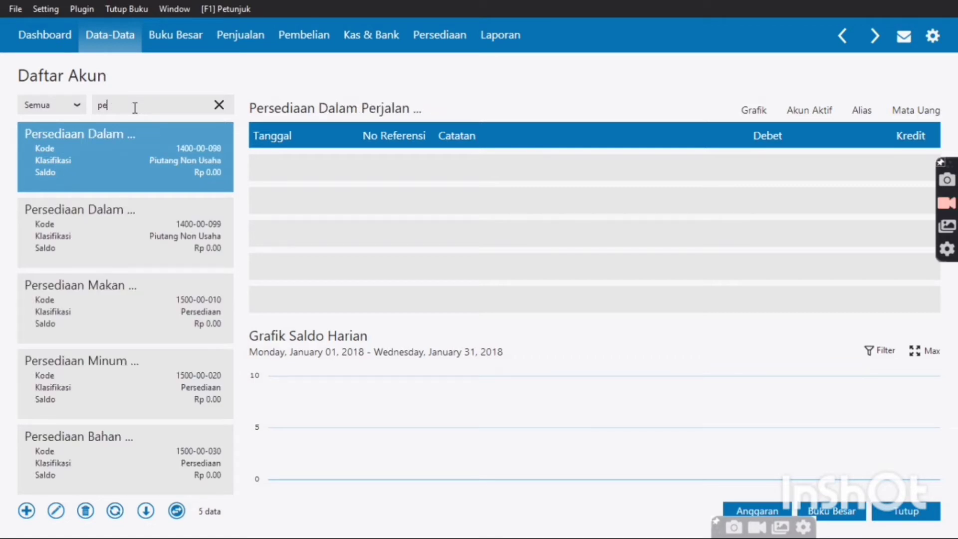
key("BackSpace")
key("BackSpace")
type("asuransu")
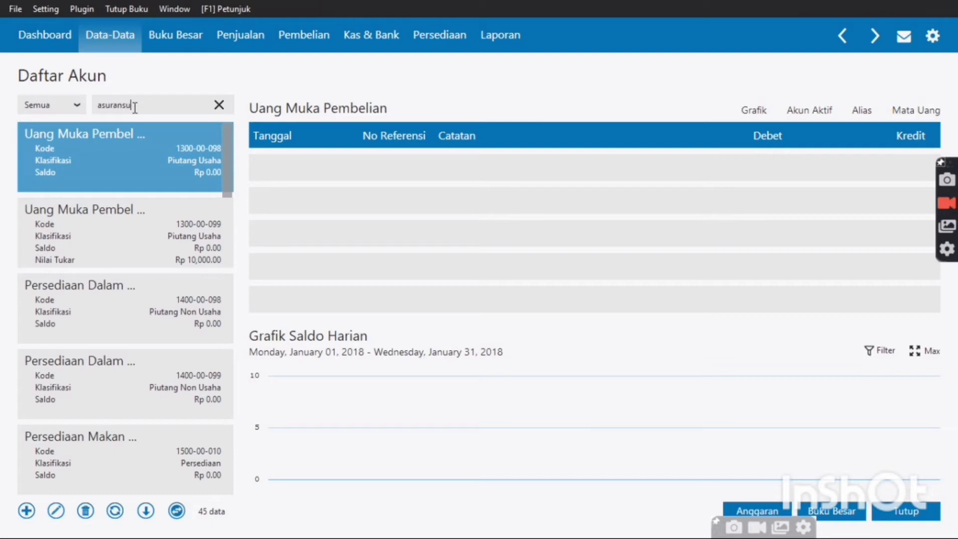
key("BackSpace")
type("i dibayar d")
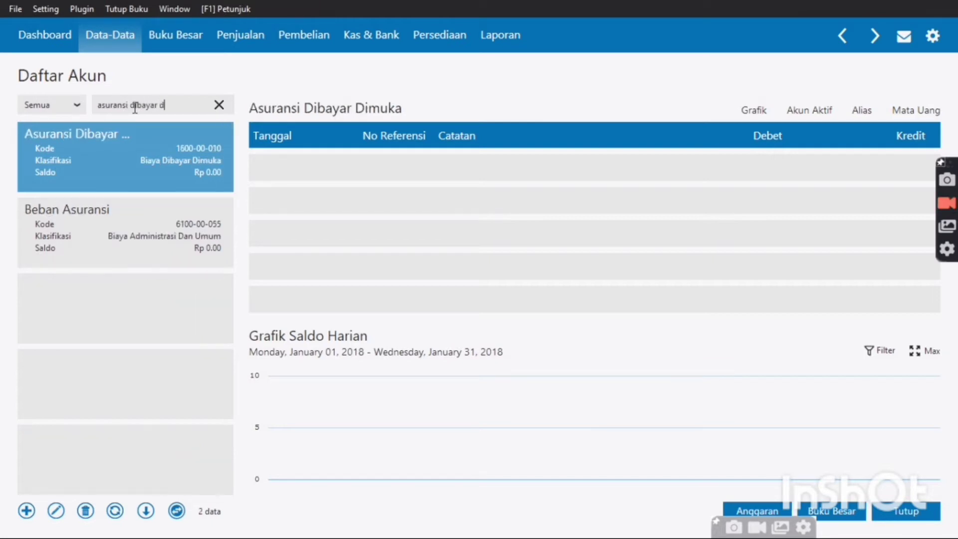
type("imuka")
key("BackSpace")
key("BackSpace")
key("BackSpace")
key("BackSpace")
key("BackSpace")
key("BackSpace")
key("BackSpace")
key("BackSpace")
key("BackSpace")
key("BackSpace")
key("BackSpace")
key("BackSpace")
key("BackSpace")
key("BackSpace")
key("BackSpace")
key("BackSpace")
key("BackSpace")
key("BackSpace")
key("BackSpace")
key("BackSpace")
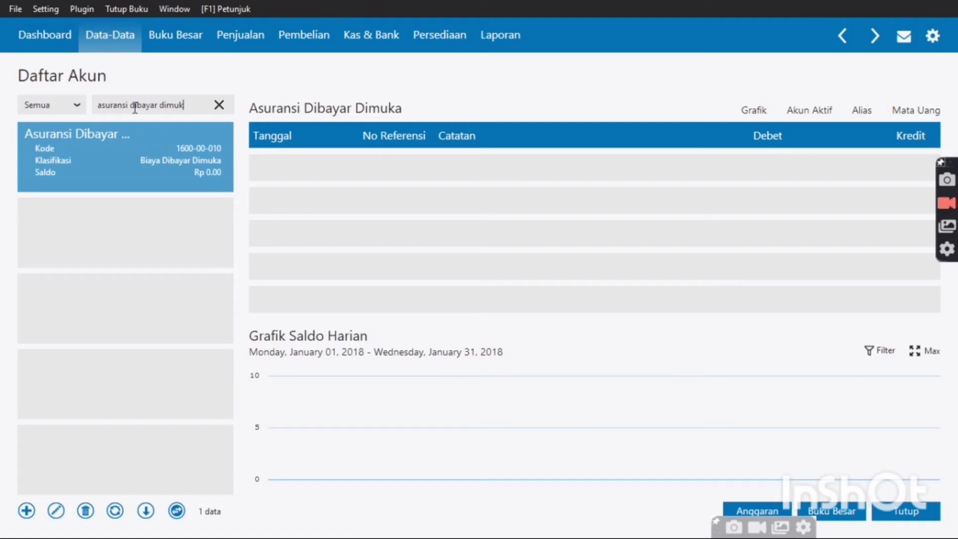
key("BackSpace")
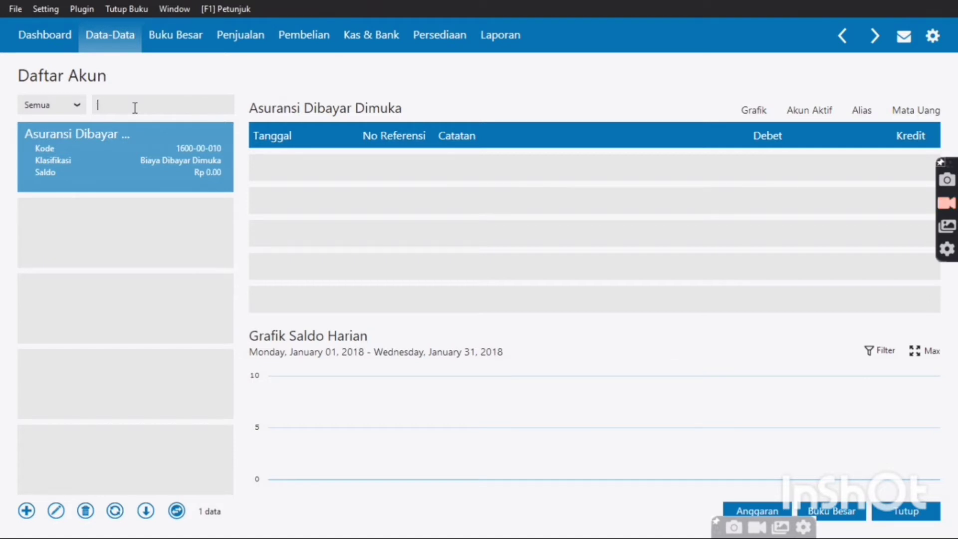
type("sewa dibayar d")
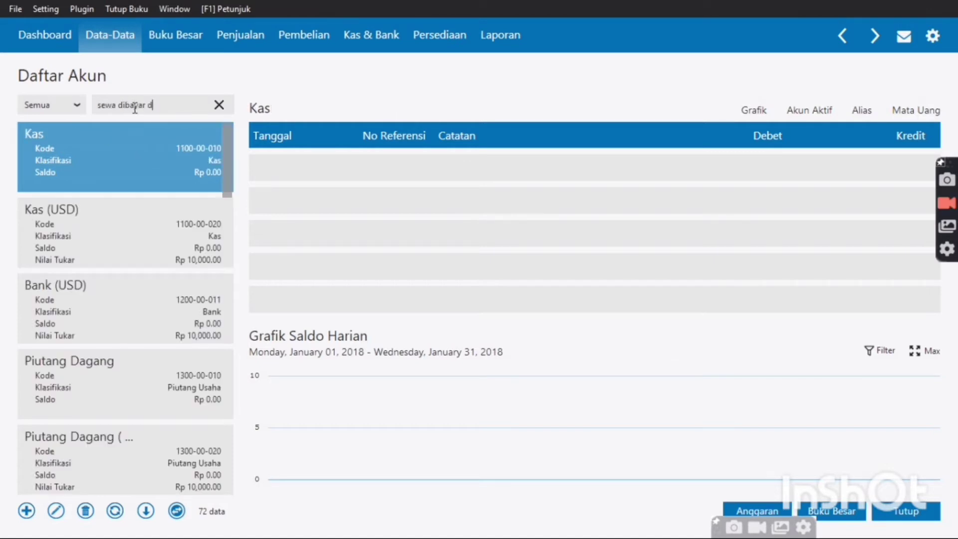
type("imuka")
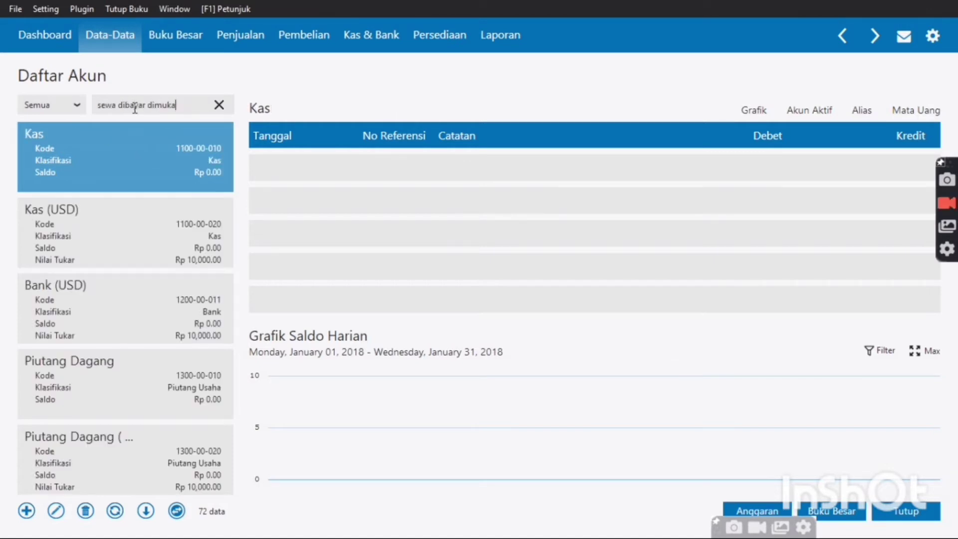
key("BackSpace")
key("BackSpace")
key("BackSpace")
key("BackSpace")
key("BackSpace")
key("BackSpace")
key("BackSpace")
key("BackSpace")
key("BackSpace")
key("BackSpace")
key("BackSpace")
key("BackSpace")
key("BackSpace")
key("BackSpace")
key("BackSpace")
key("BackSpace")
key("BackSpace")
key("BackSpace")
key("BackSpace")
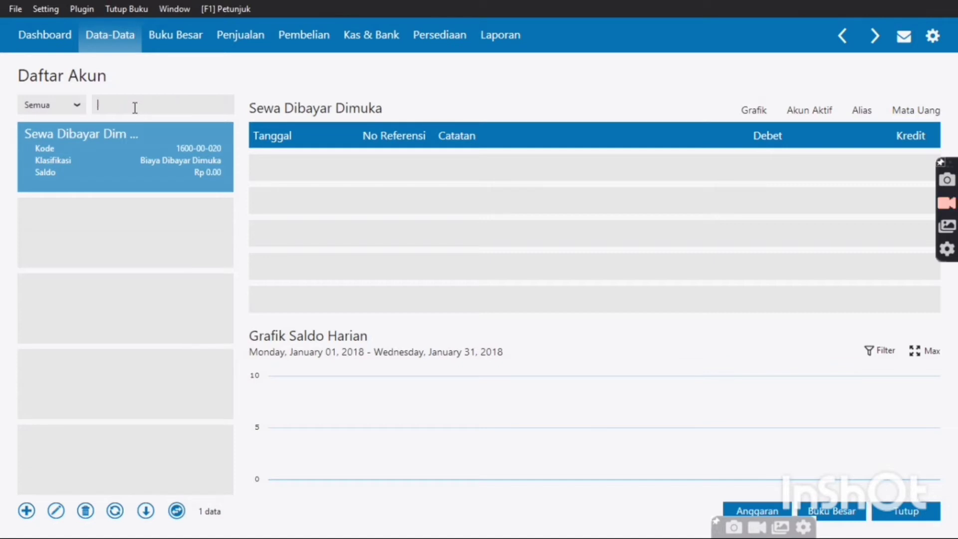
type("kendaraan")
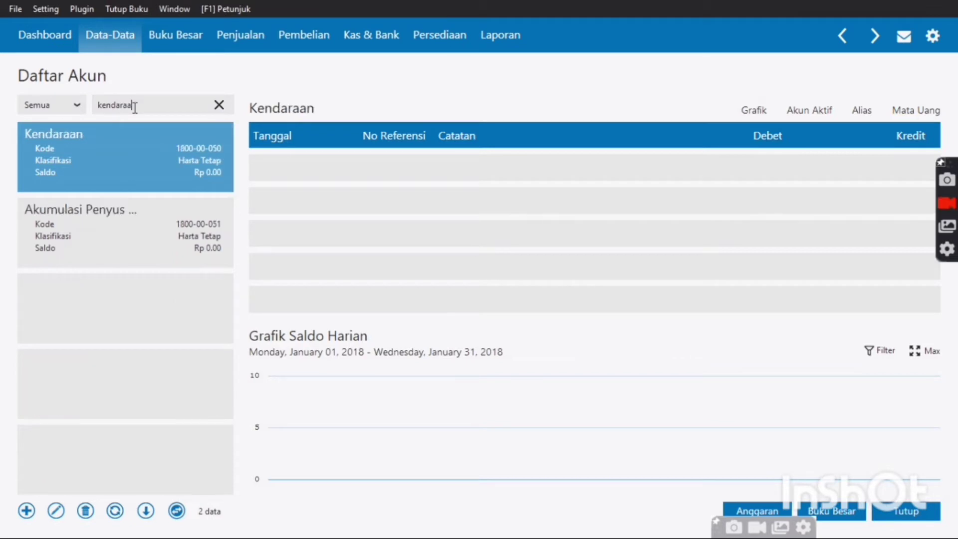
Search the account list for 'akumulasi penyusutan kendaraan', fixing typos along the way
key("BackSpace")
key("BackSpace")
key("BackSpace")
key("BackSpace")
key("BackSpace")
key("BackSpace")
key("BackSpace")
key("BackSpace")
key("BackSpace")
type("akumu")
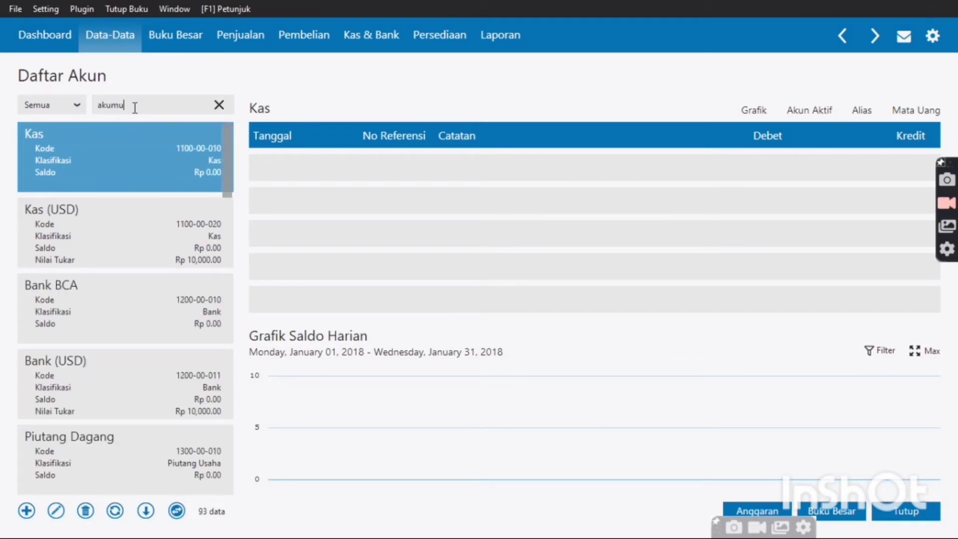
type("asi")
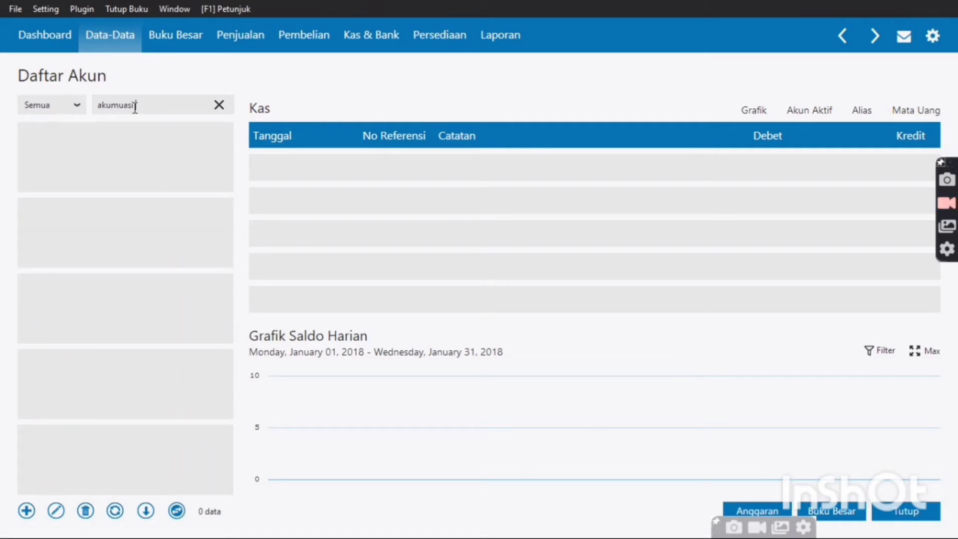
type(" penyusutan kendaraan")
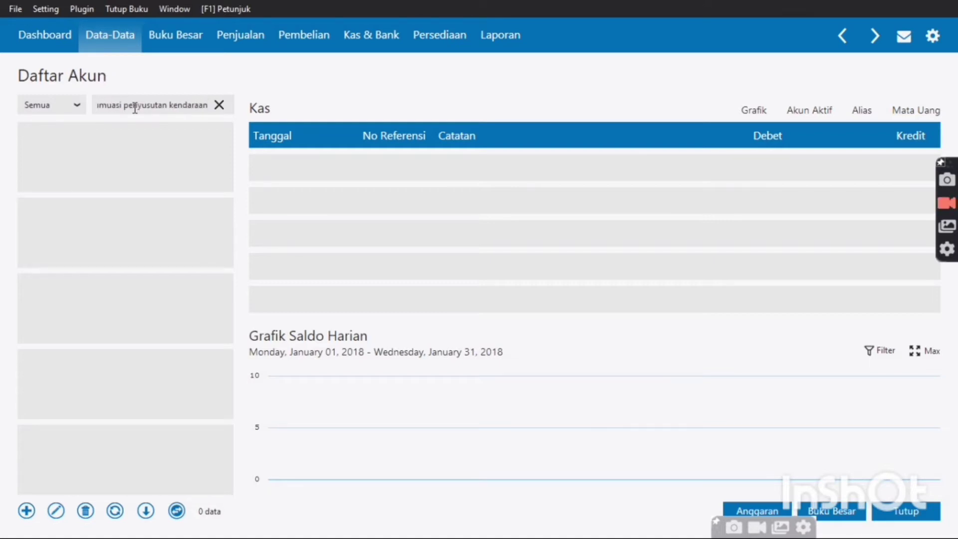
key("BackSpace")
key("BackSpace")
key("BackSpace")
key("BackSpace")
key("BackSpace")
key("BackSpace")
key("BackSpace")
key("BackSpace")
key("BackSpace")
key("BackSpace")
key("BackSpace")
key("BackSpace")
key("BackSpace")
key("BackSpace")
key("BackSpace")
key("BackSpace")
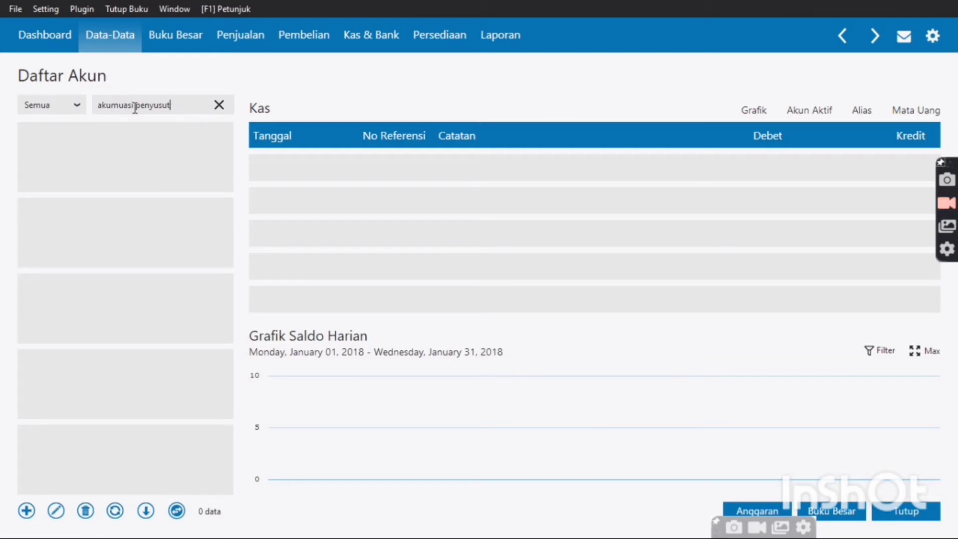
key("BackSpace")
key("BackSpace")
key("BackSpace")
key("BackSpace")
key("BackSpace")
key("BackSpace")
key("BackSpace")
key("BackSpace")
key("BackSpace")
key("BackSpace")
key("BackSpace")
key("BackSpace")
key("BackSpace")
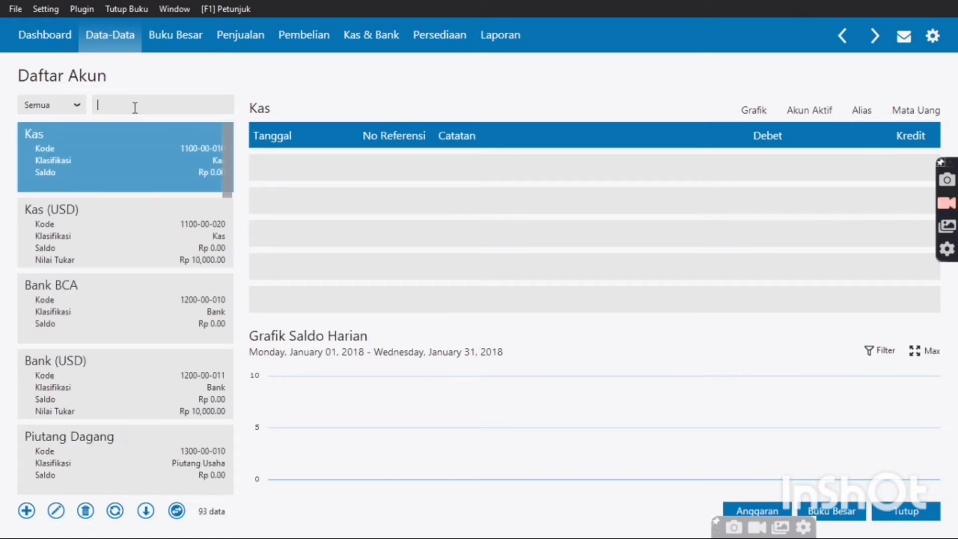
type("akumulasi")
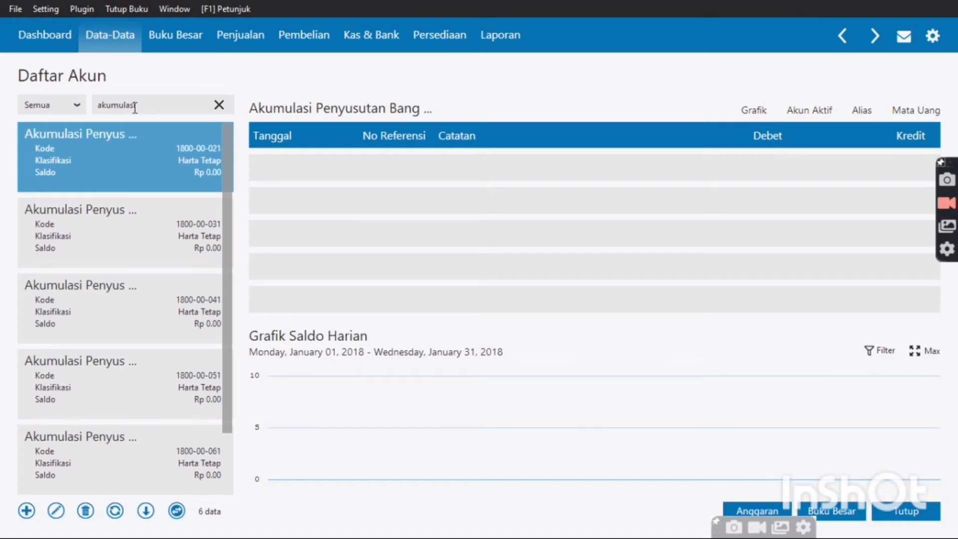
key("BackSpace")
key("BackSpace")
key("BackSpace")
key("BackSpace")
key("BackSpace")
key("BackSpace")
key("BackSpace")
key("BackSpace")
key("BackSpace")
type("a")
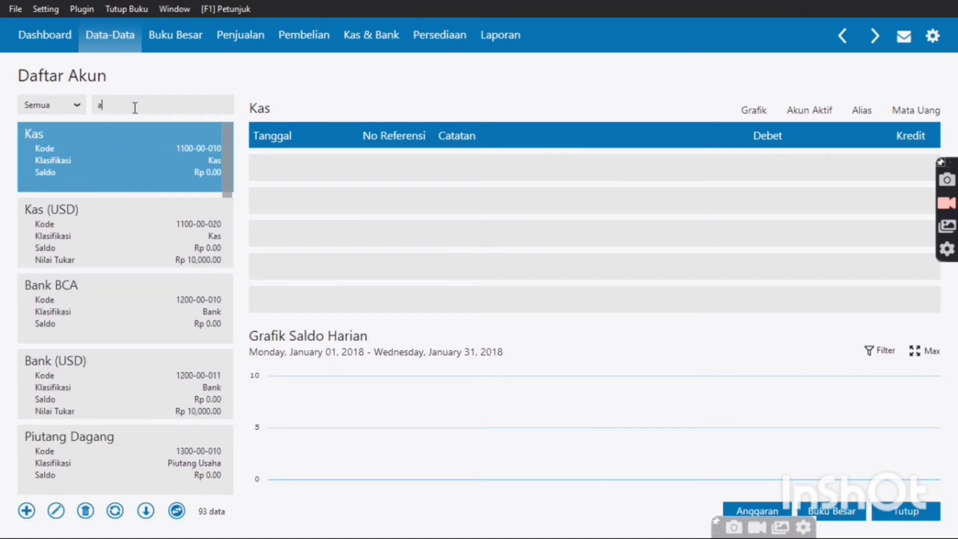
type("kumulasi penyusu")
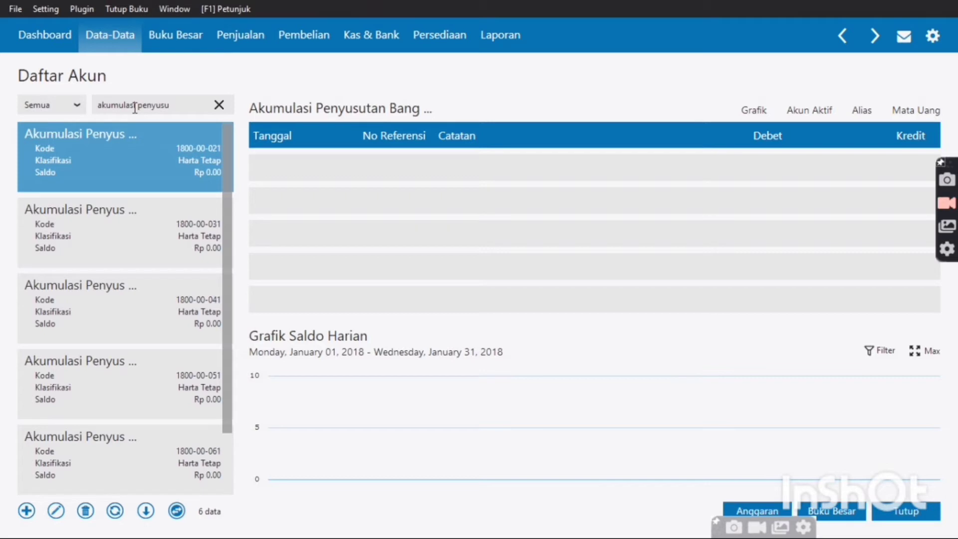
type("tab")
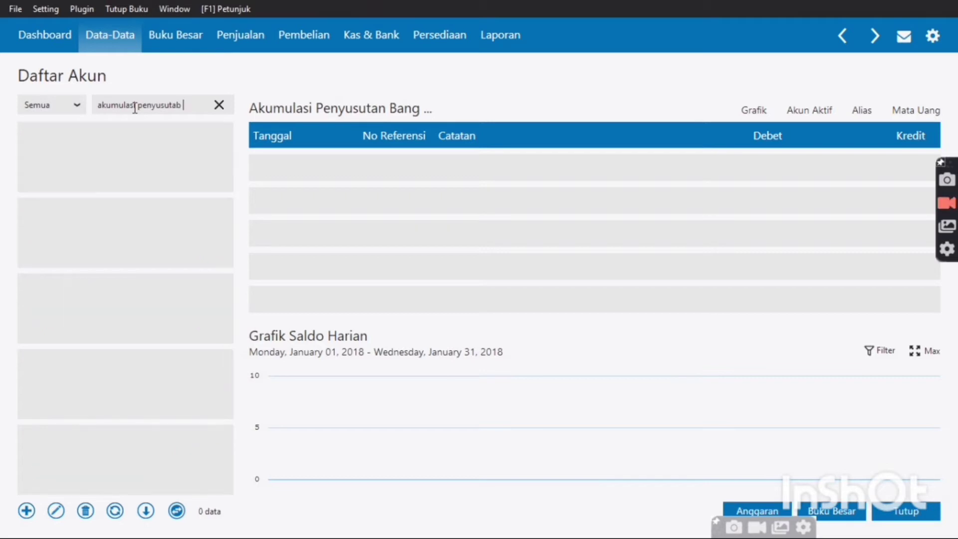
key("BackSpace")
type("n k")
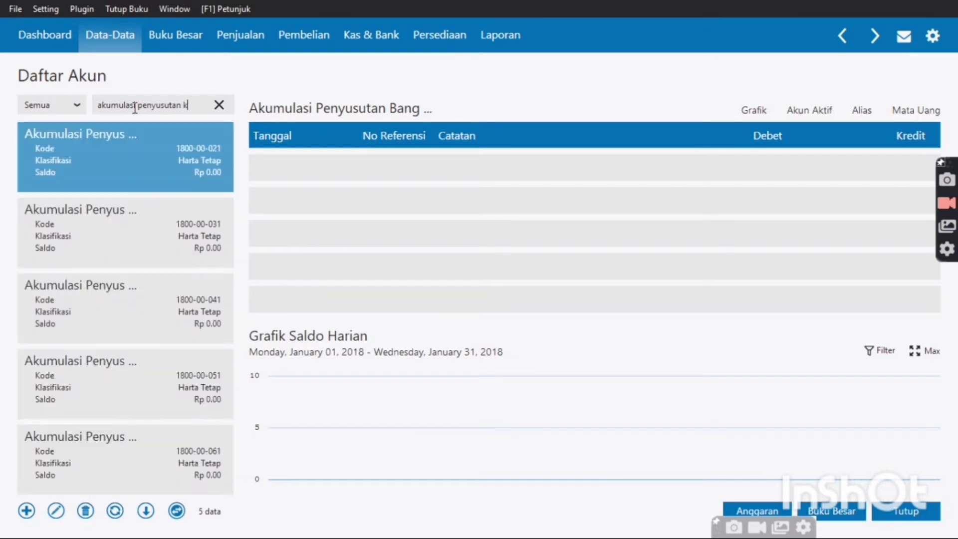
type("en")
key("BackSpace")
key("BackSpace")
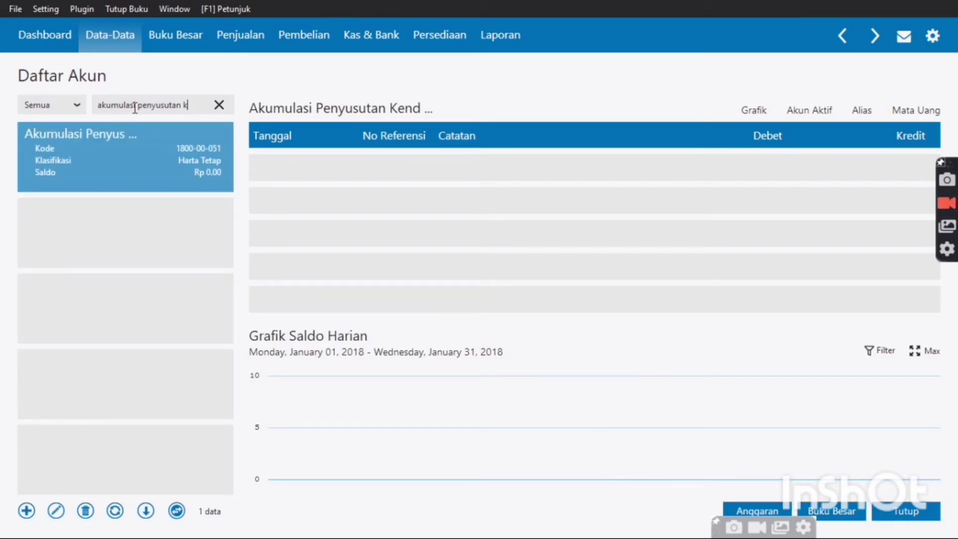
Try 'akumulasi penyusutan harta', then search for 'hutang usaha' instead
key("BackSpace")
type("harta")
key("BackSpace")
key("BackSpace")
key("BackSpace")
key("BackSpace")
key("BackSpace")
key("BackSpace")
key("BackSpace")
key("BackSpace")
key("BackSpace")
key("BackSpace")
key("BackSpace")
key("BackSpace")
key("BackSpace")
key("BackSpace")
key("BackSpace")
key("BackSpace")
key("BackSpace")
key("BackSpace")
key("BackSpace")
key("BackSpace")
key("BackSpace")
key("BackSpace")
key("BackSpace")
key("BackSpace")
key("BackSpace")
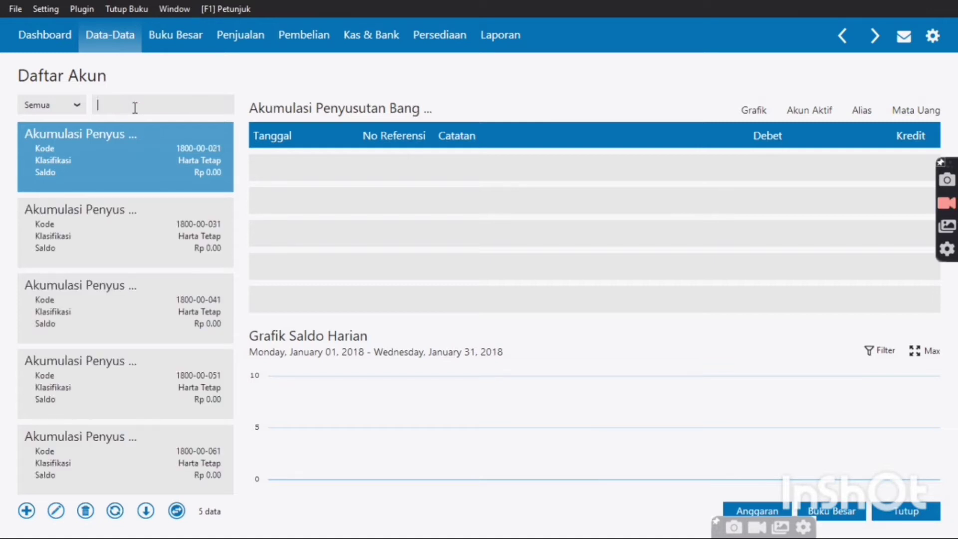
type("hutang us")
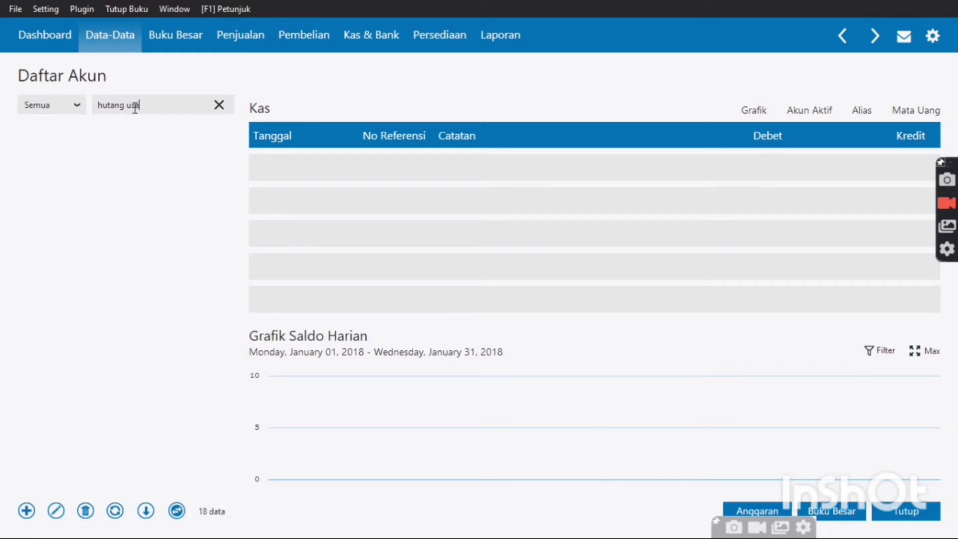
type("aha")
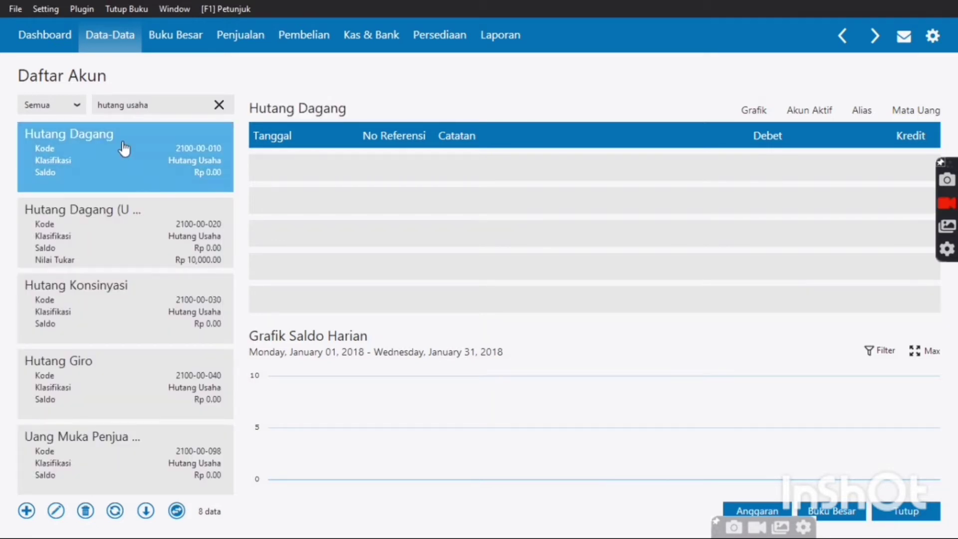
Rename account 2100-00-010 from Hutang Dagang to Hutang Usaha, flag it Kas / Bank, and save
double_click(124, 149)
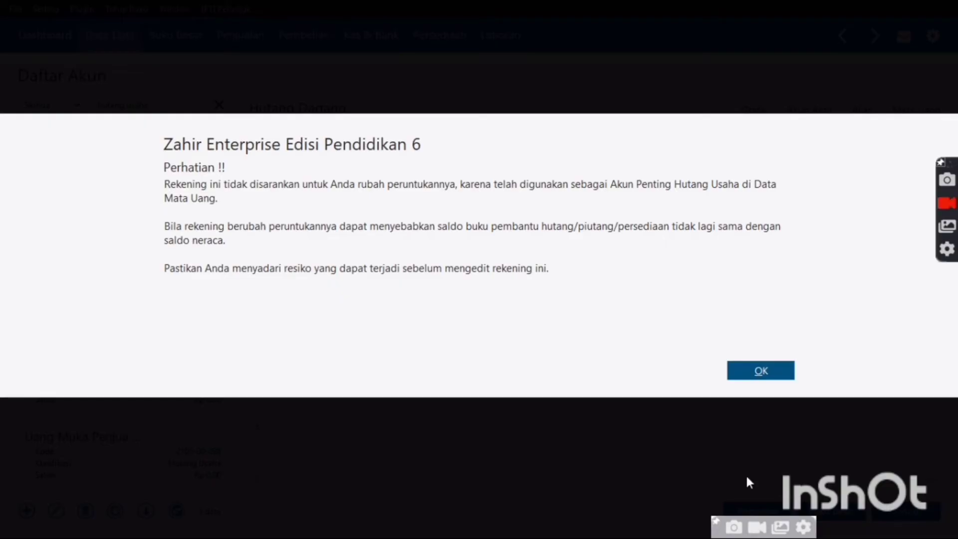
left_click(776, 377)
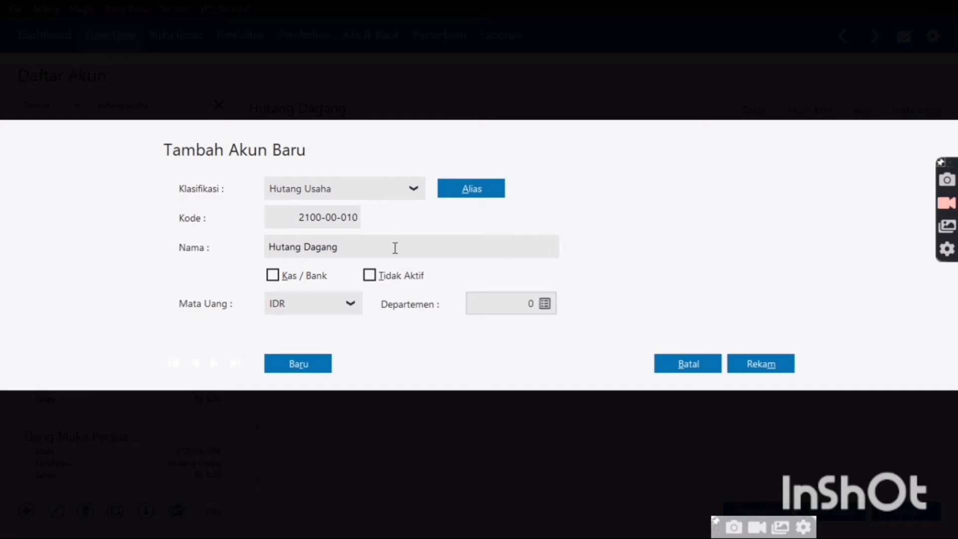
left_click(394, 247)
left_click(394, 247)
key("BackSpace")
key("BackSpace")
key("BackSpace")
key("BackSpace")
key("BackSpace")
key("BackSpace")
type("Usaha")
left_click(274, 276)
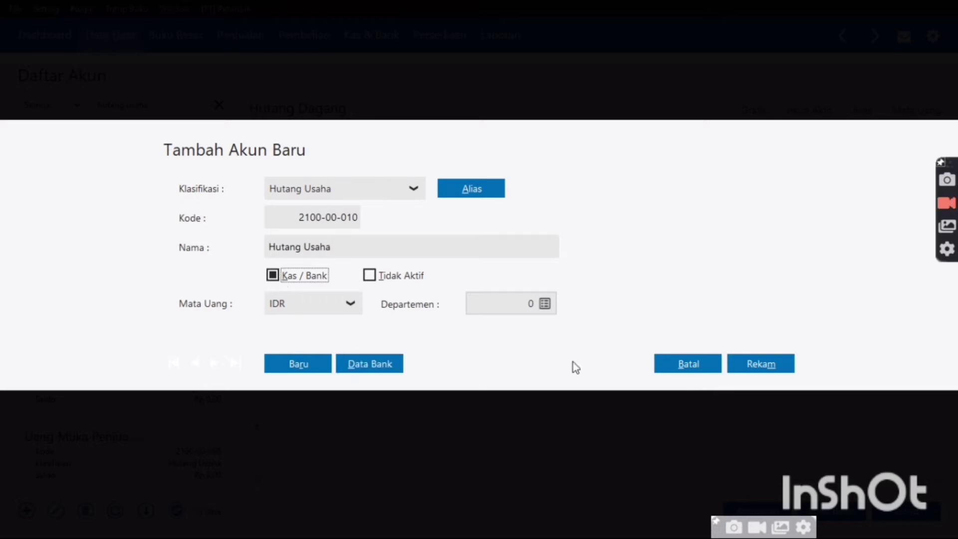
left_click(771, 373)
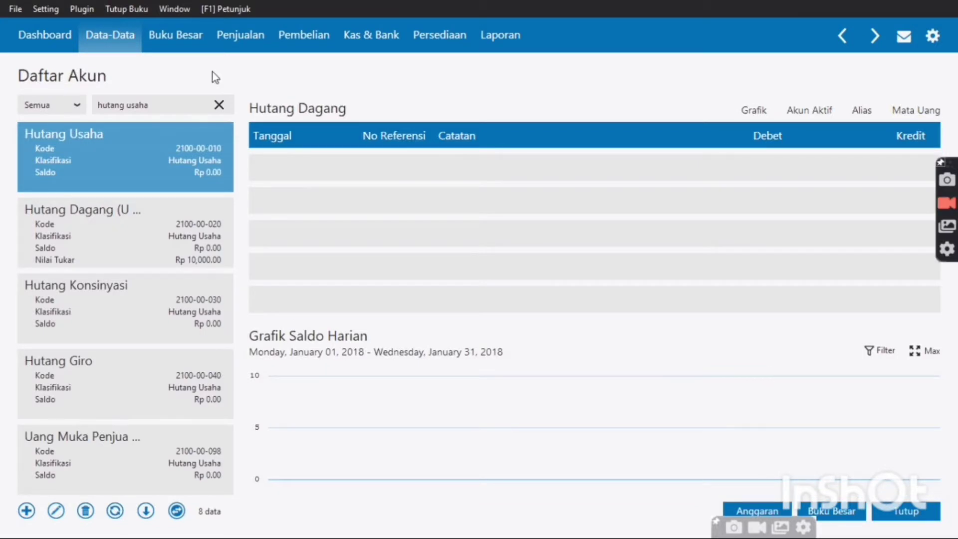
Search the account list for 'uang muka penjualan'
left_click(193, 108)
key("BackSpace")
key("BackSpace")
key("BackSpace")
key("BackSpace")
key("BackSpace")
key("BackSpace")
key("BackSpace")
key("BackSpace")
key("BackSpace")
key("BackSpace")
key("BackSpace")
key("BackSpace")
type("uan")
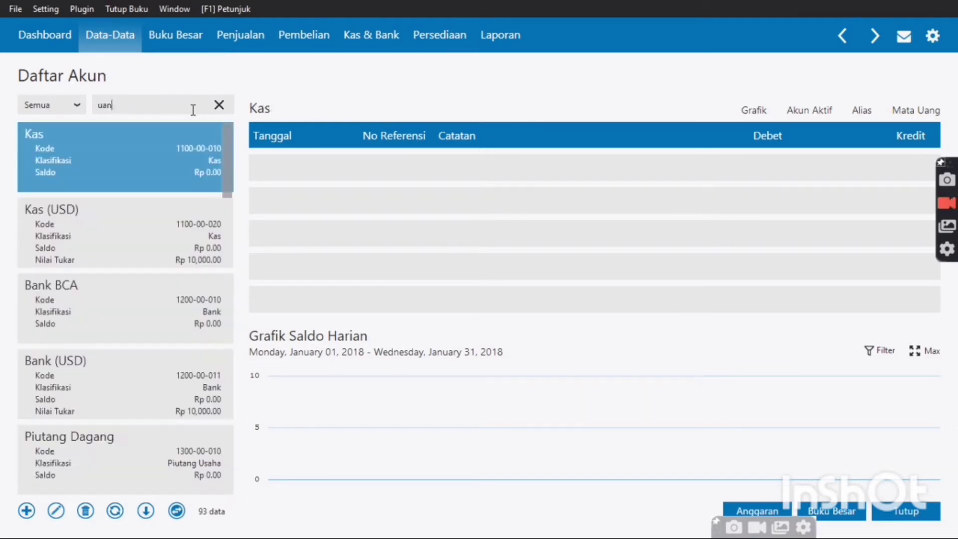
type("g muka penjualan")
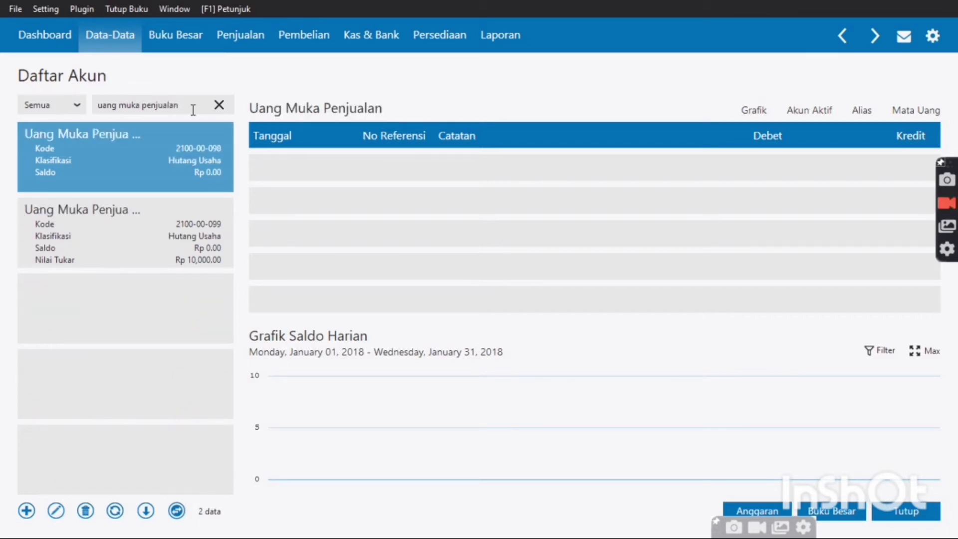
Search for 'hutang gaji', 'hutang bank', 'modal disetor' and 'saham', finding no saham account
key("BackSpace")
key("BackSpace")
key("BackSpace")
key("BackSpace")
key("BackSpace")
key("BackSpace")
key("BackSpace")
key("BackSpace")
key("BackSpace")
key("BackSpace")
key("BackSpace")
key("BackSpace")
key("BackSpace")
key("BackSpace")
key("BackSpace")
key("BackSpace")
key("BackSpace")
key("BackSpace")
key("BackSpace")
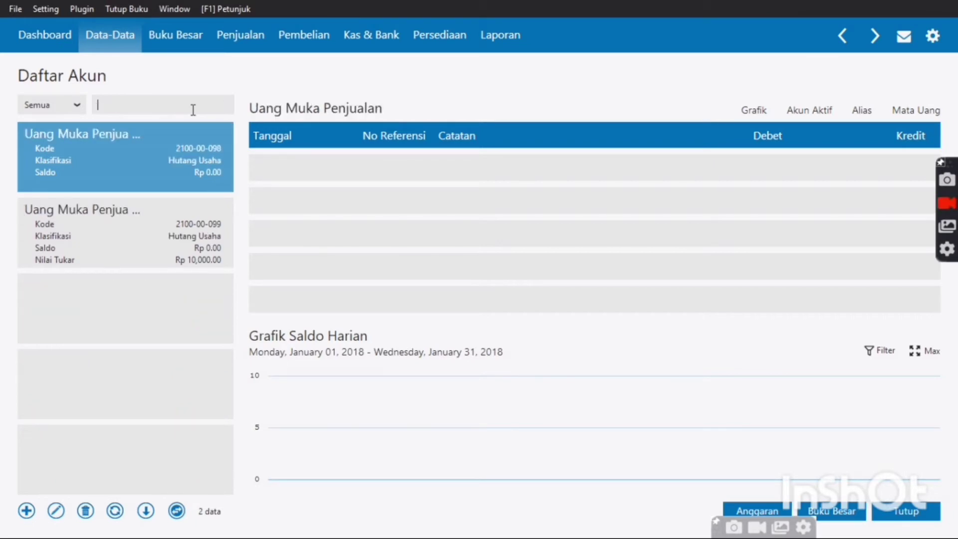
type("hutang ")
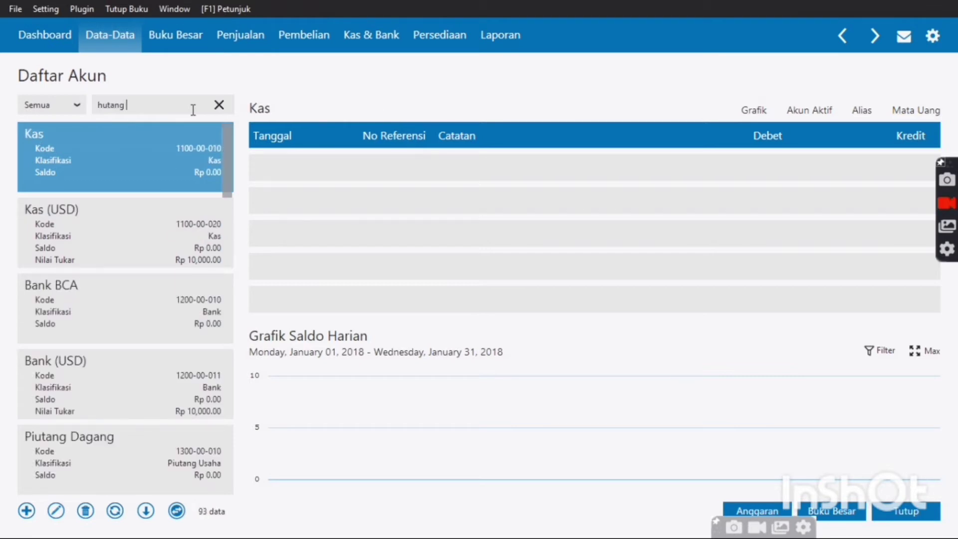
type("gaji")
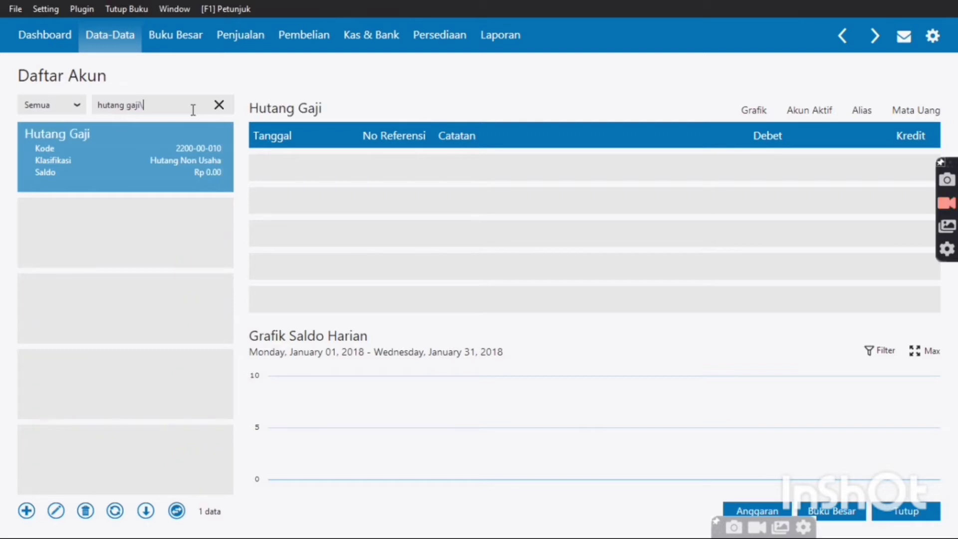
key("BackSpace")
key("BackSpace")
key("BackSpace")
key("BackSpace")
key("BackSpace")
key("BackSpace")
key("BackSpace")
key("BackSpace")
key("BackSpace")
key("BackSpace")
key("BackSpace")
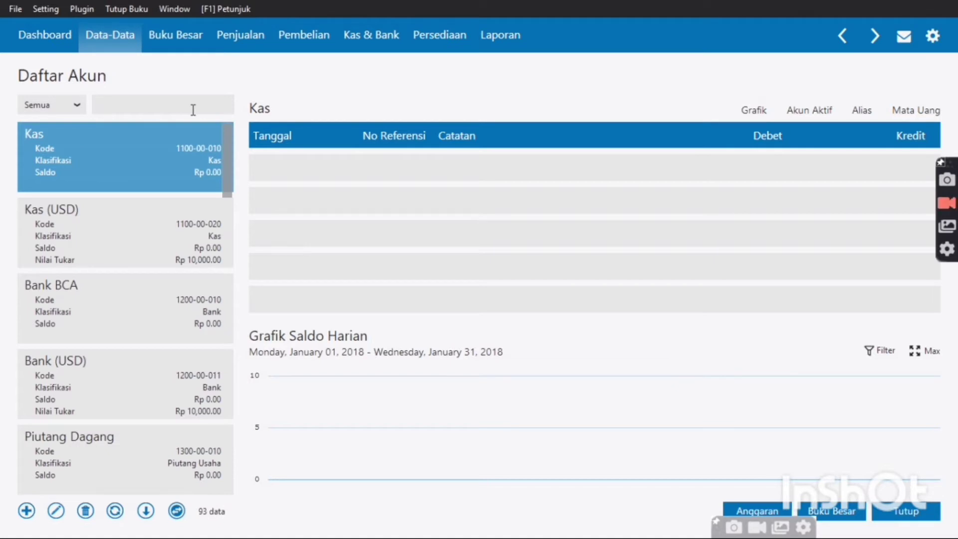
type("hut")
type("g bank")
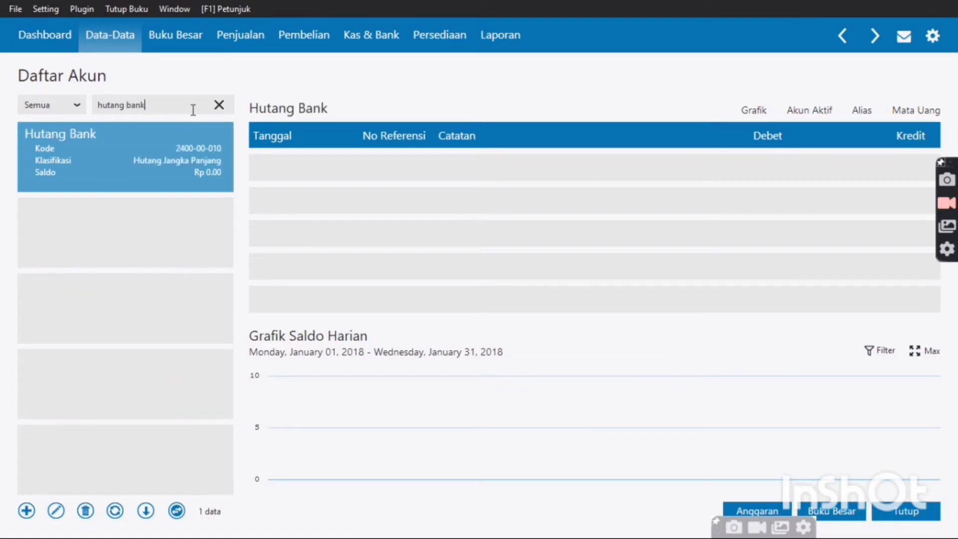
key("BackSpace")
key("BackSpace")
key("BackSpace")
key("BackSpace")
key("BackSpace")
key("BackSpace")
key("BackSpace")
key("BackSpace")
key("BackSpace")
key("BackSpace")
key("BackSpace")
type("modal s")
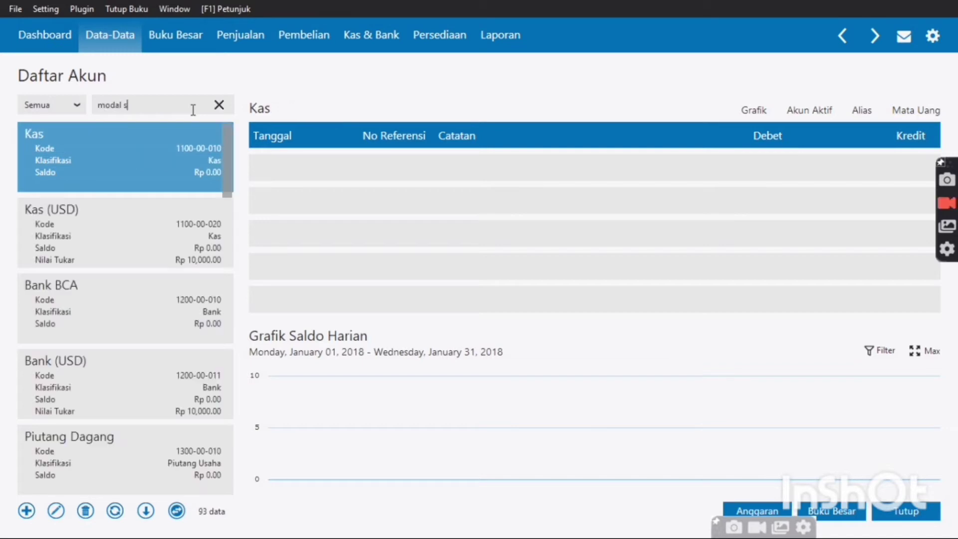
key("BackSpace")
type("disetor")
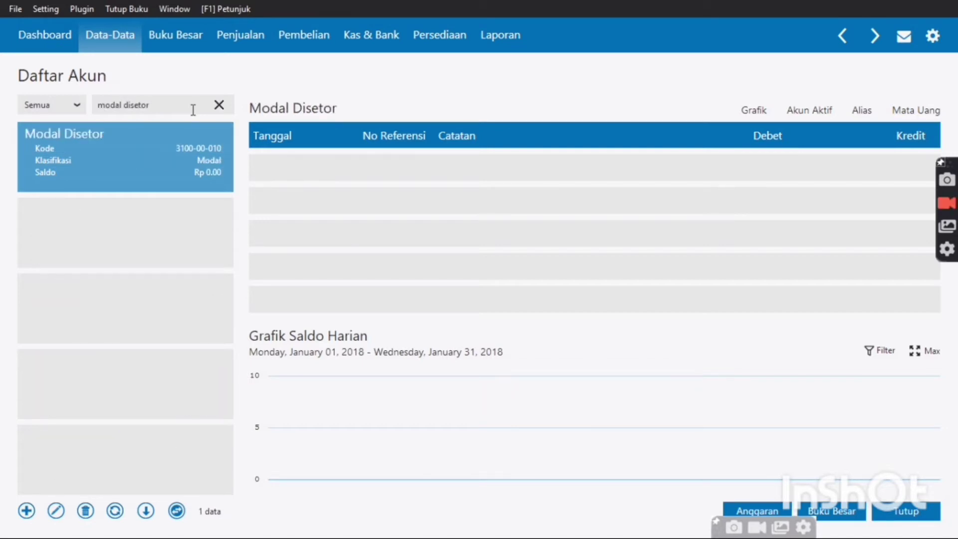
key("BackSpace")
key("BackSpace")
key("BackSpace")
key("BackSpace")
key("BackSpace")
key("BackSpace")
key("BackSpace")
key("BackSpace")
key("BackSpace")
key("BackSpace")
key("BackSpace")
key("BackSpace")
key("BackSpace")
type("saham")
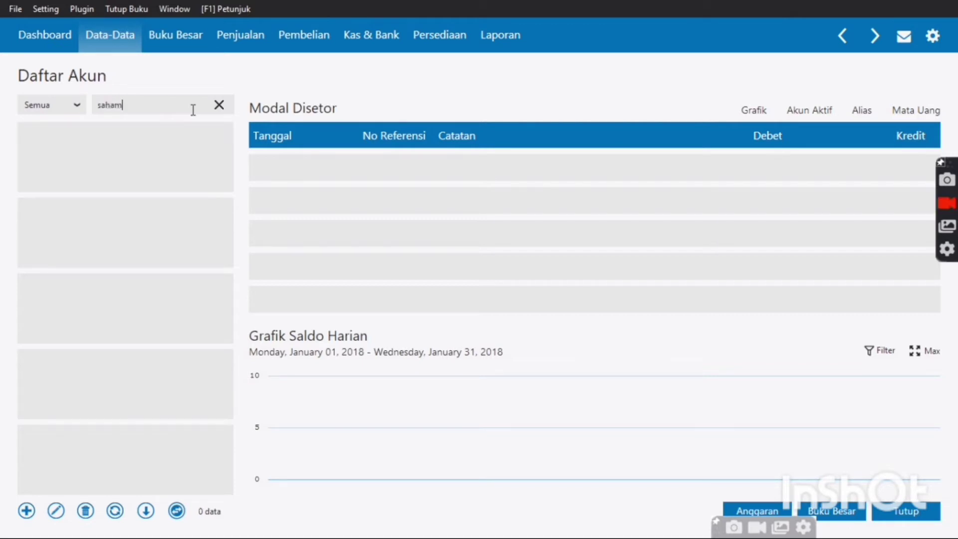
key("BackSpace")
key("BackSpace")
key("BackSpace")
key("BackSpace")
key("BackSpace")
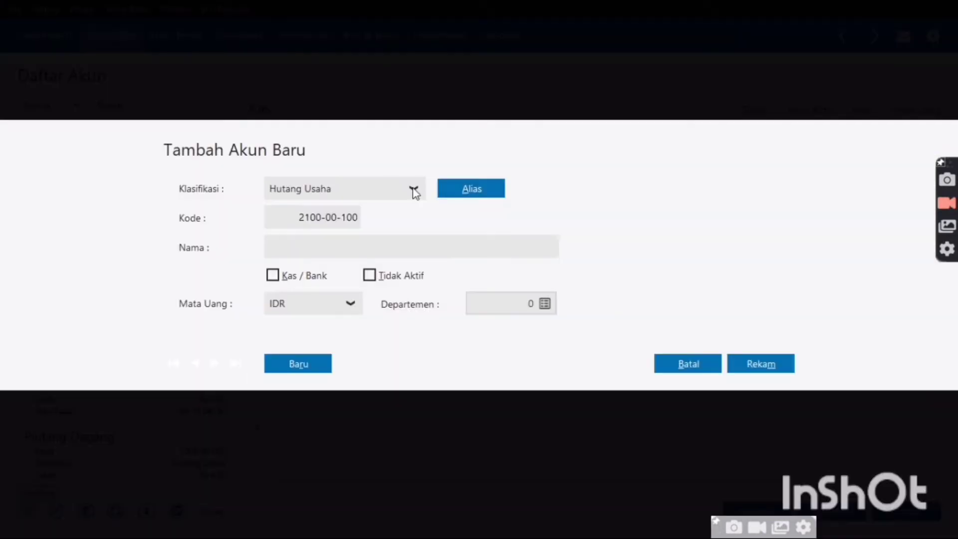
Set the new account's classification to Modal with IDR currency
key("alt+Down")
left_click_drag(426, 269, 412, 224)
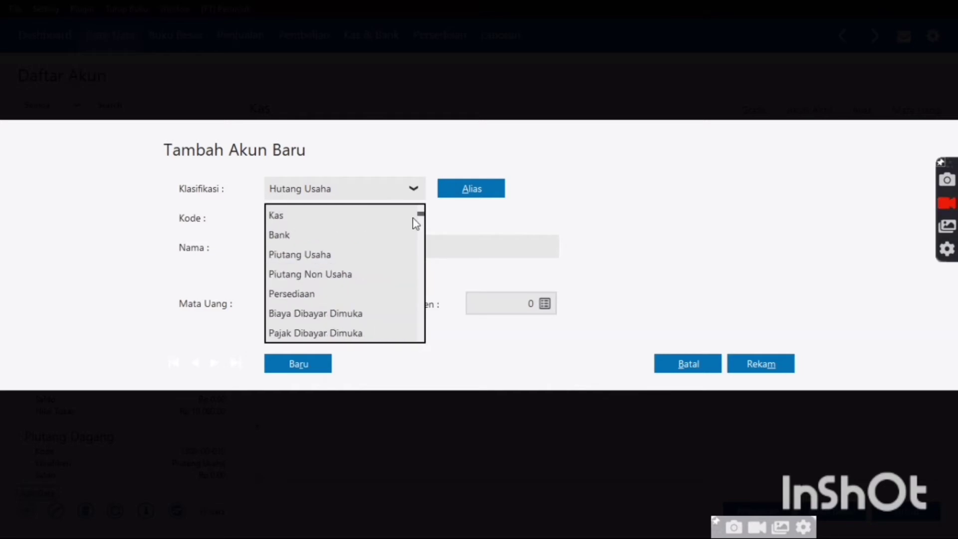
scroll(347, 237, "down", 2)
key("Down")
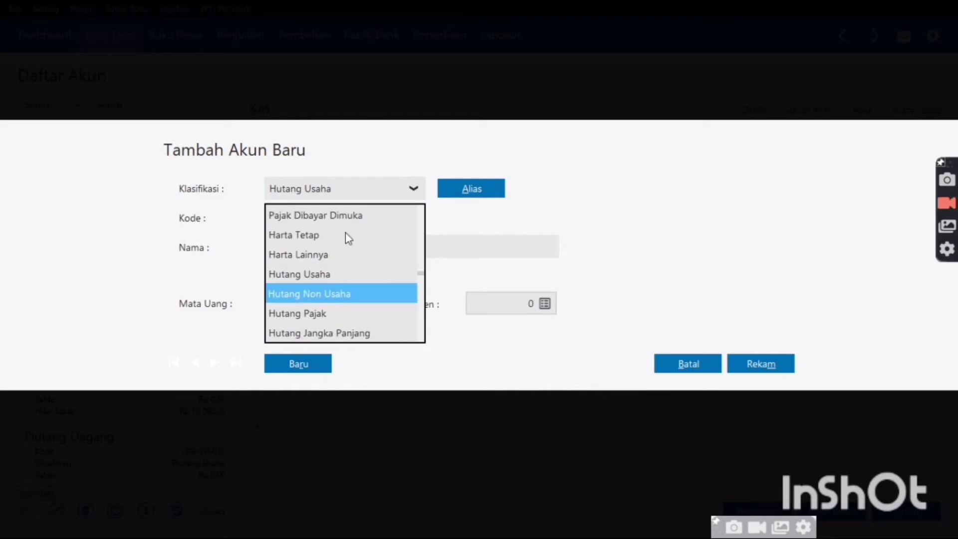
key("Down")
key("Down")
key("Down")
key("Down")
key("Down")
key("Down")
key("Up")
key("Up")
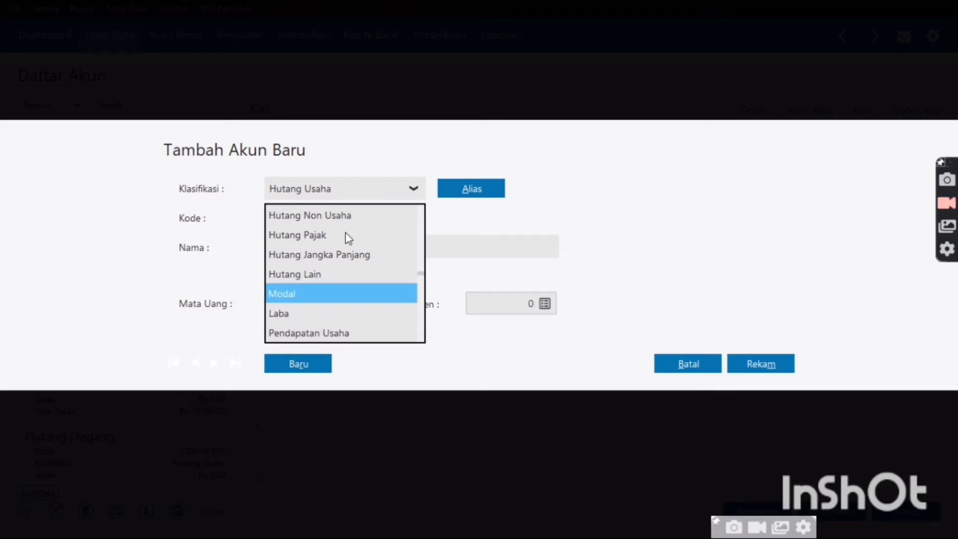
left_click(351, 295)
left_click(351, 303)
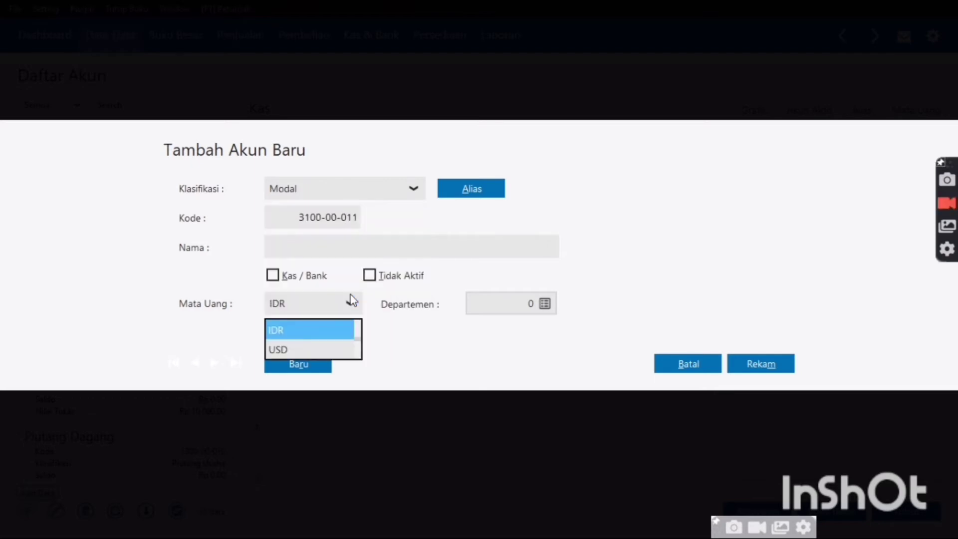
left_click(342, 252)
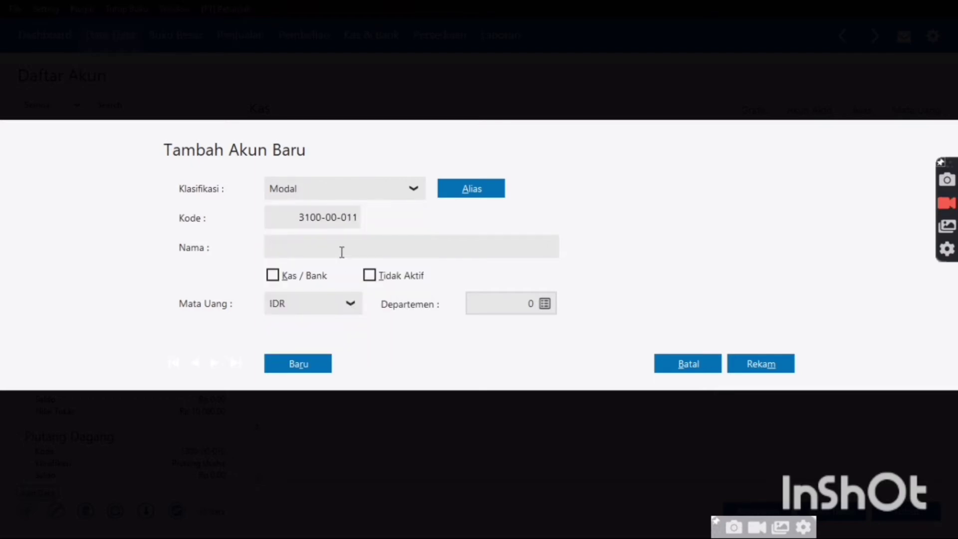
Name the account Saham, tick Kas / Bank, and save it as 3100-00-011
type("Sag")
key("BackSpace")
type("ham")
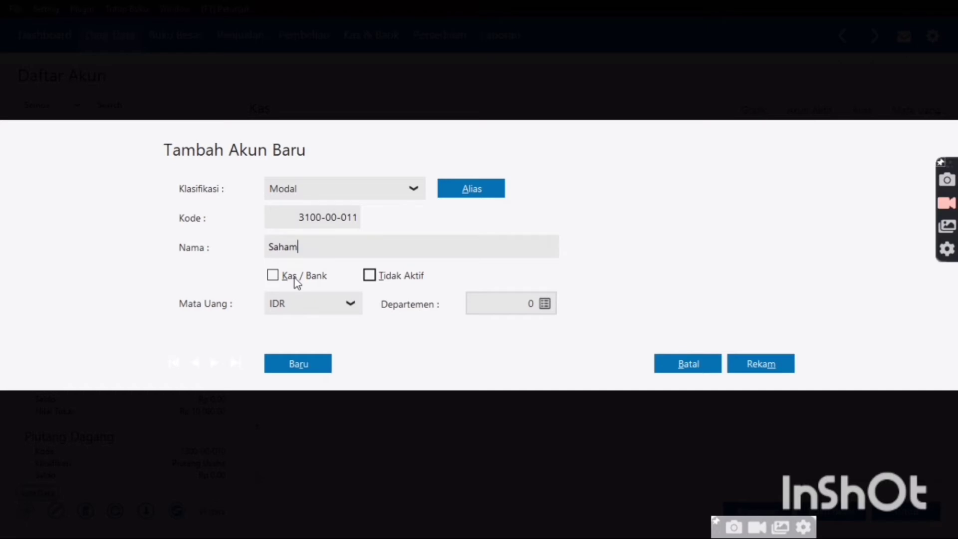
left_click(280, 279)
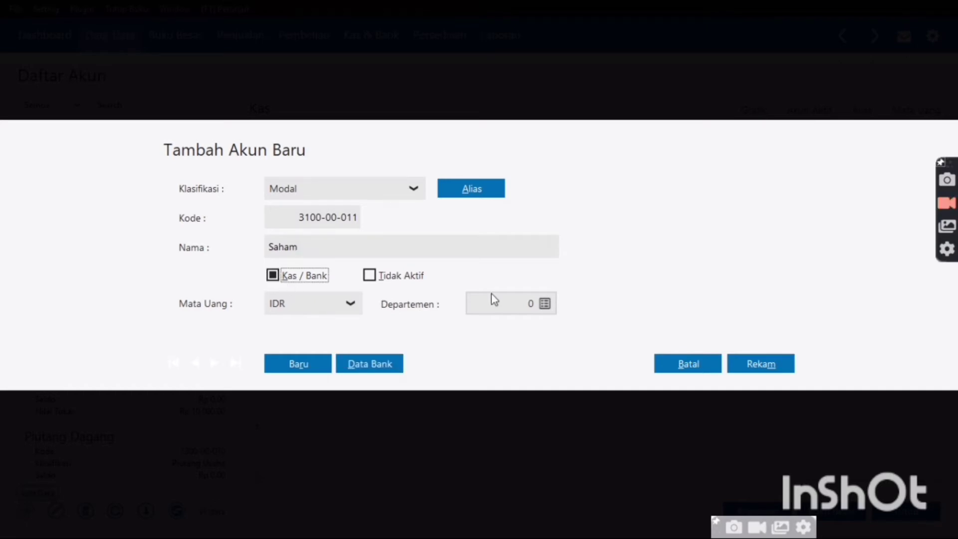
left_click(758, 367)
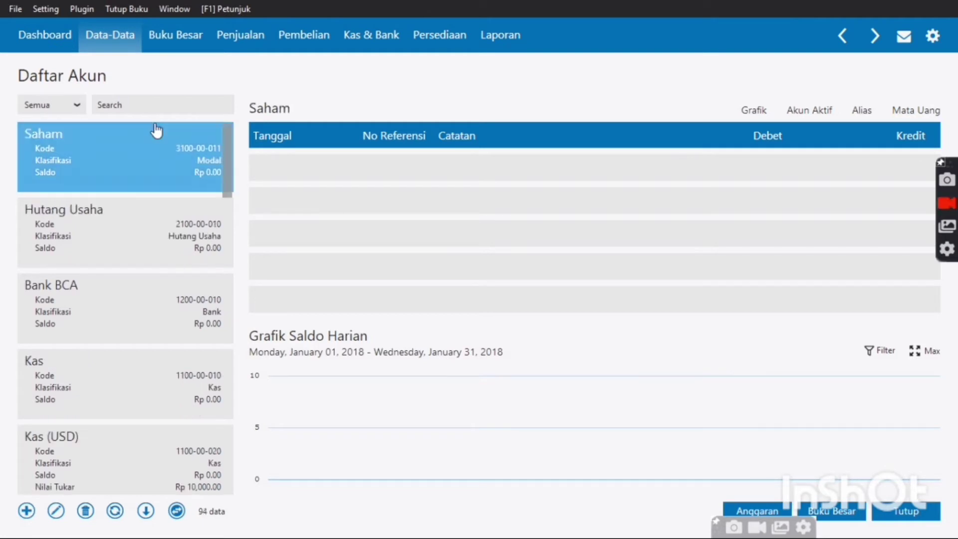
Search the accounts for 'laba ditahan' and 'hist', clear the search, and close Daftar Akun
left_click(162, 107)
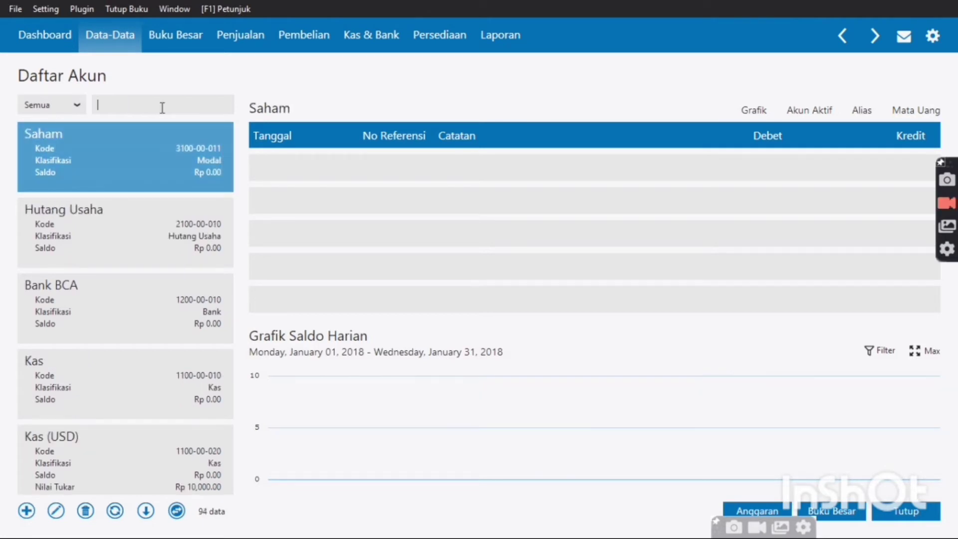
type("laba ditahan")
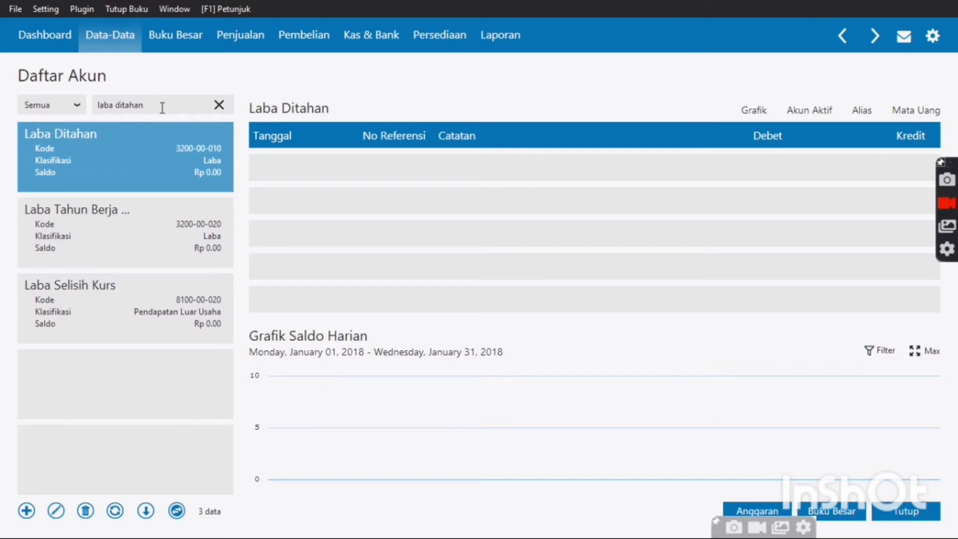
left_click(218, 106)
type("hist")
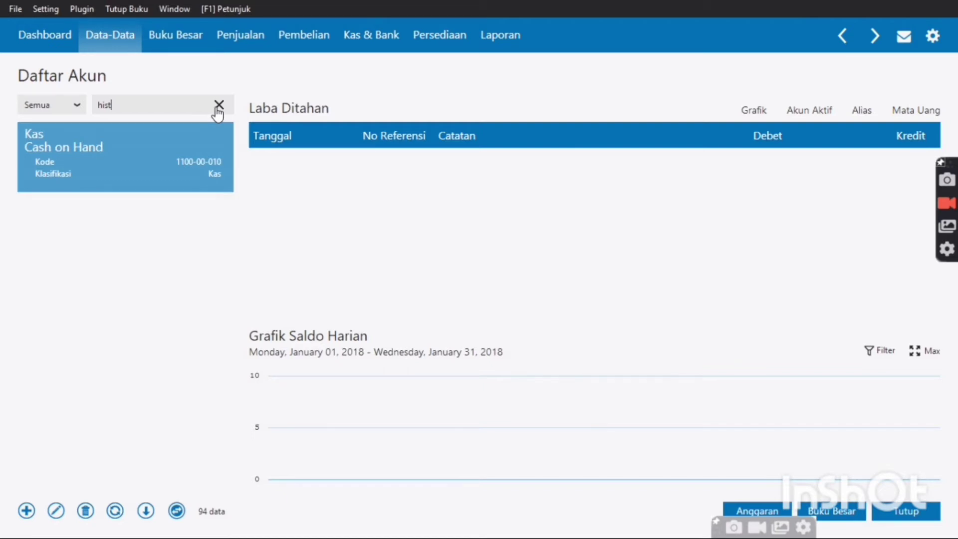
left_click(217, 109)
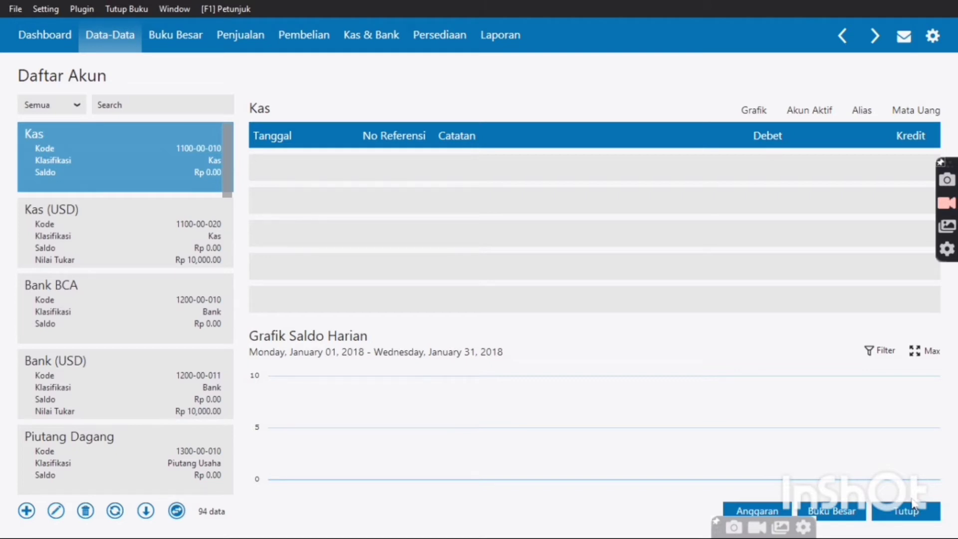
left_click(912, 504)
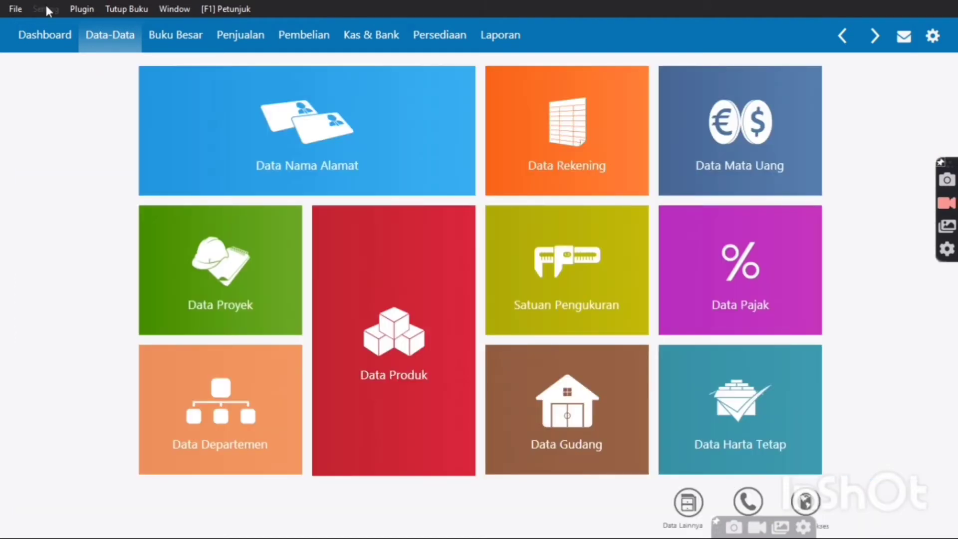
Open Setting > Saldo Awal > Saldo Awal Akun and select the Kas balance cell
left_click(47, 7)
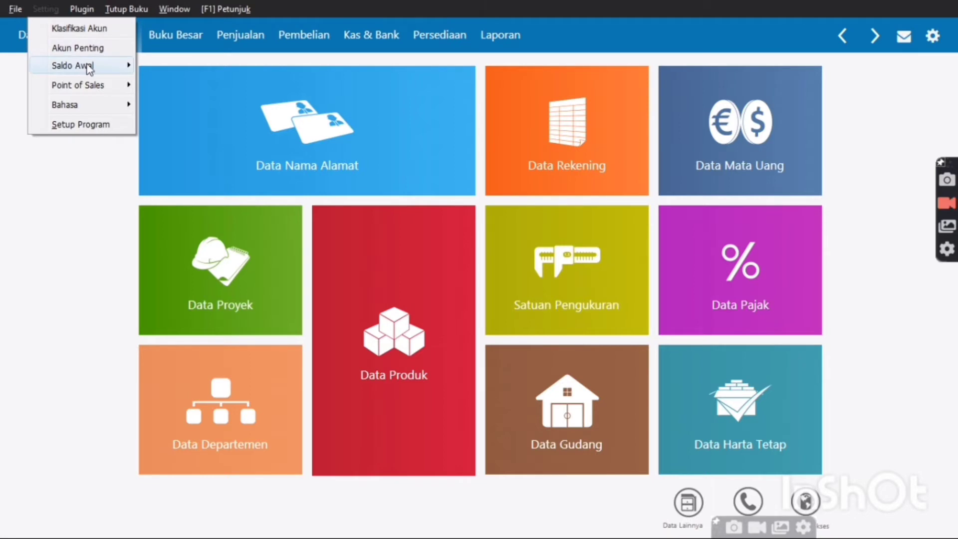
mouse_move(89, 67)
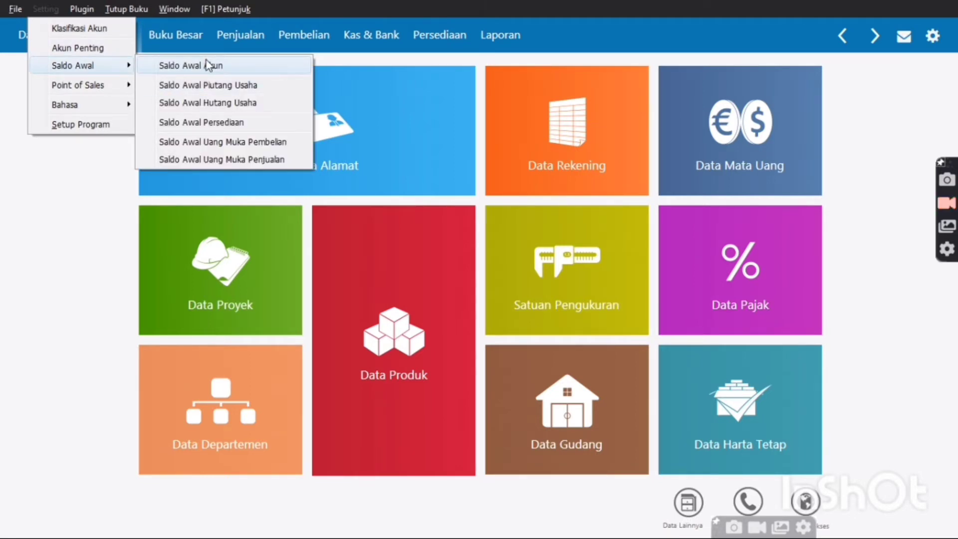
left_click(208, 65)
left_click(708, 252)
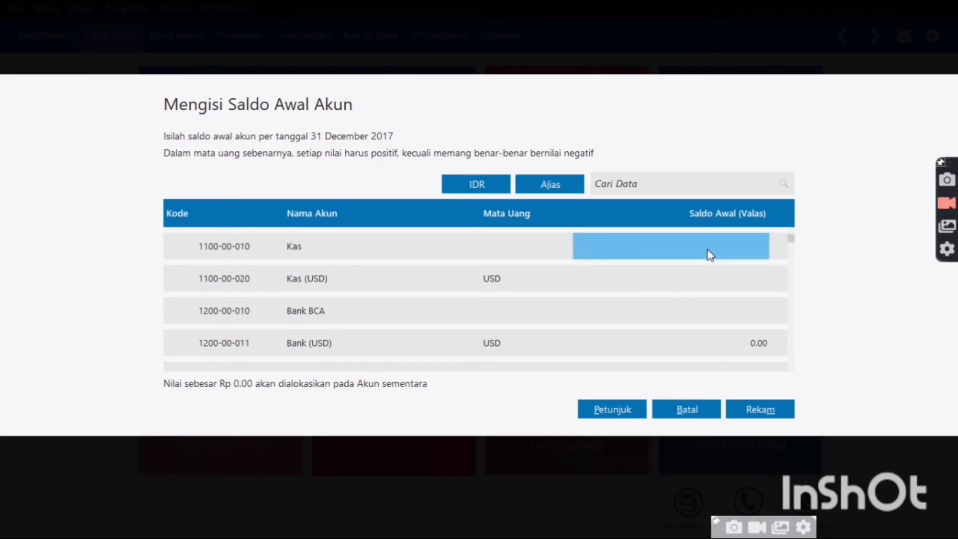
Enter opening balances: Kas 8,500,000, Bank BCA 250,000,000, Piutang Dagang 7,500,000
type("8,500,0")
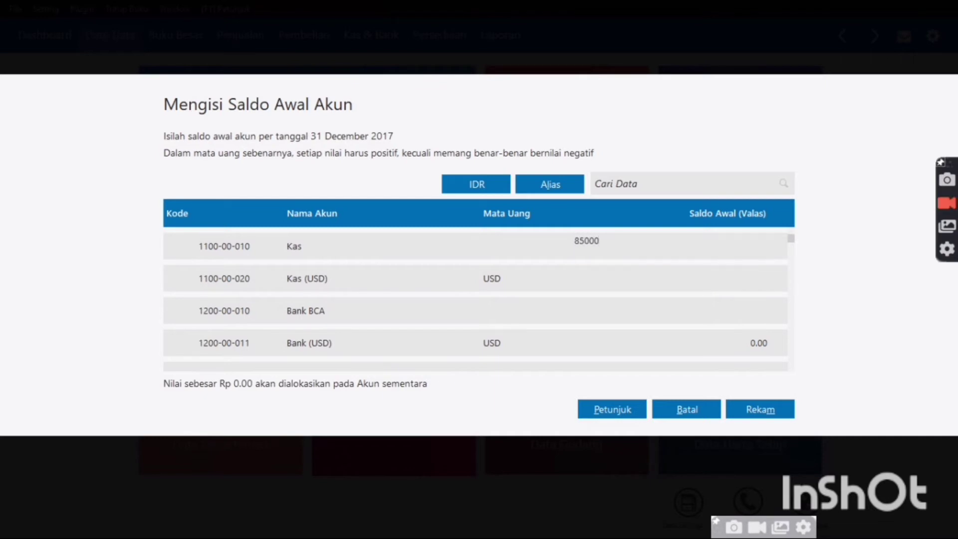
type("00")
key("Return")
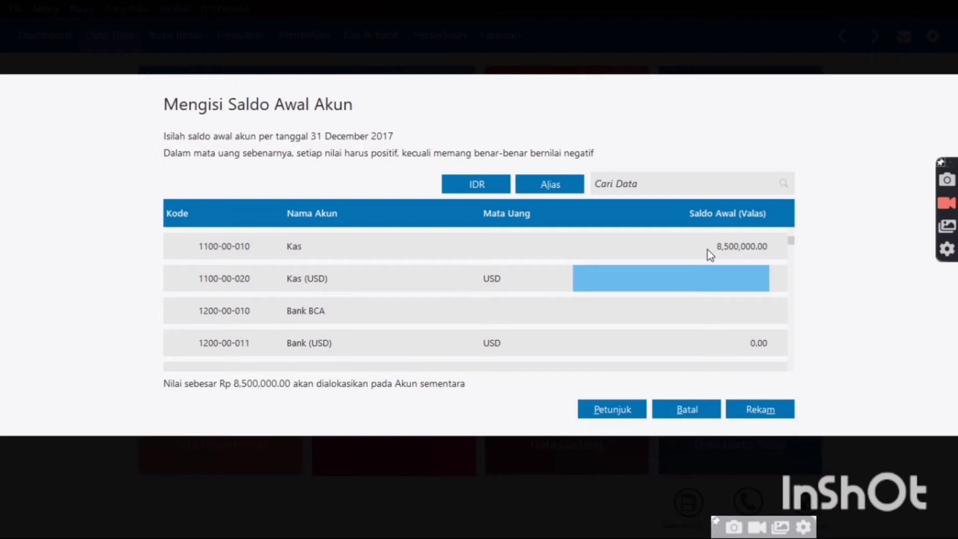
key("Down")
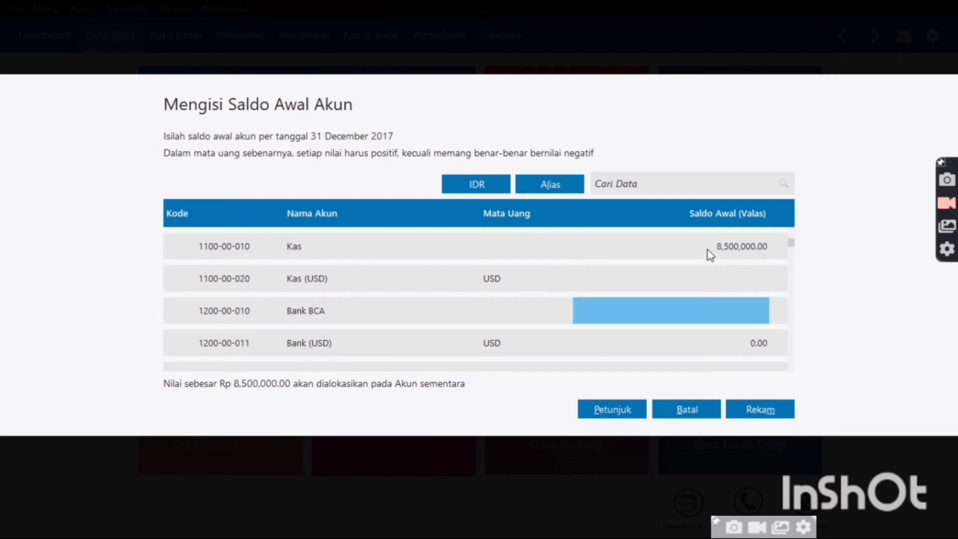
type("250")
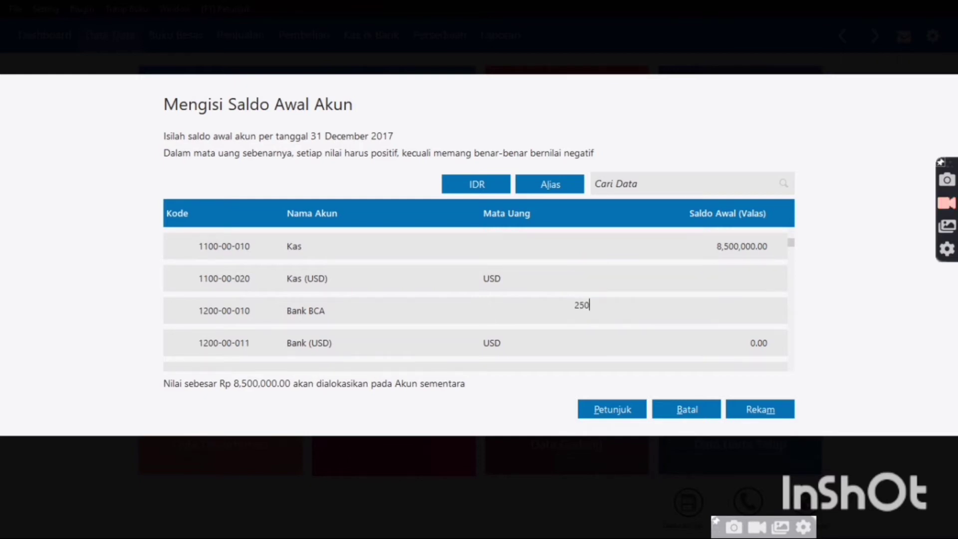
type(",000,000")
key("Return")
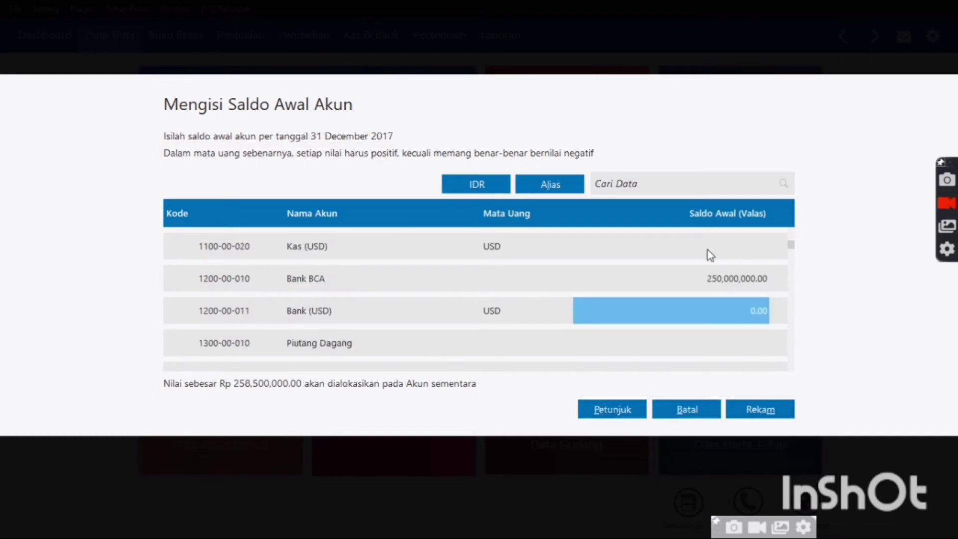
key("Return")
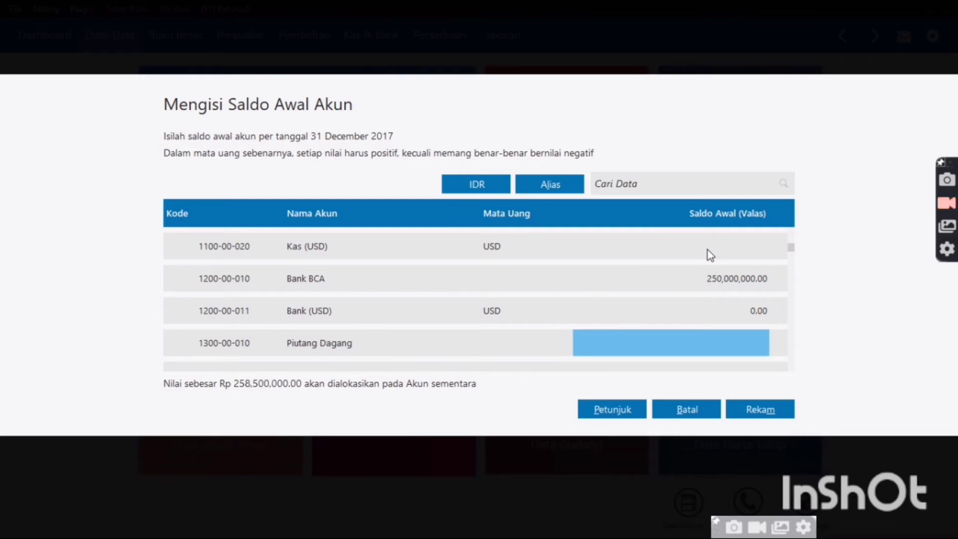
type("7500000")
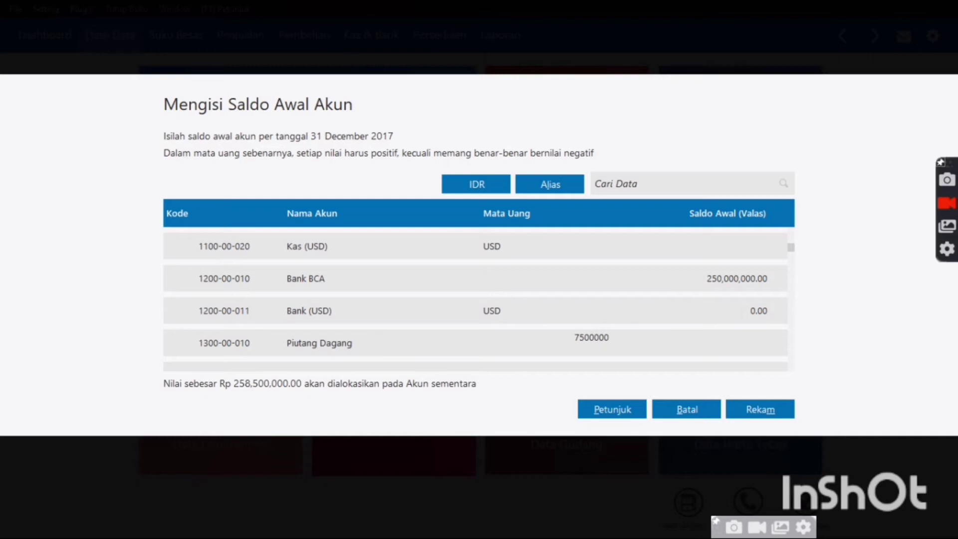
key("Return")
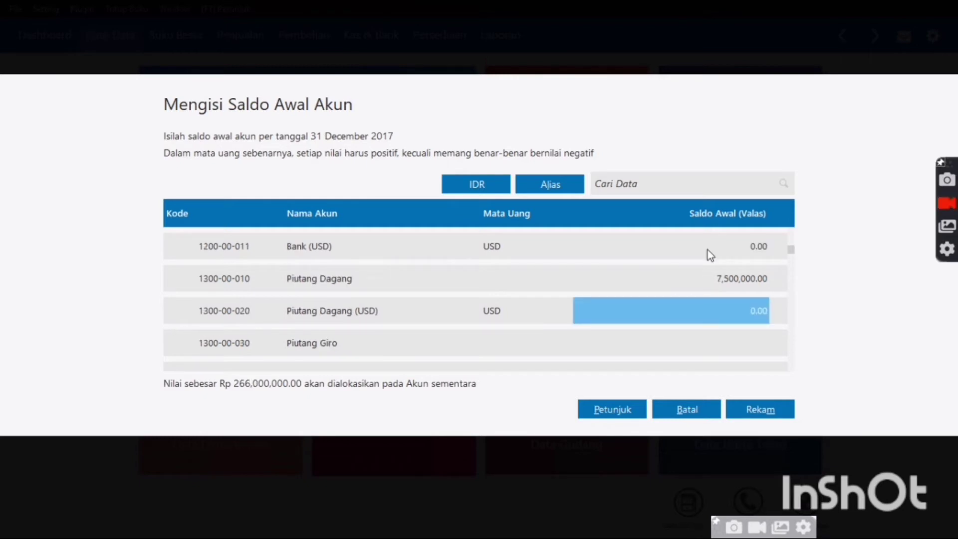
Enter Persediaan Makanan 18,000,000 and Persediaan Minuman 25,000,000
key("Down")
key("Down")
key("Down")
key("Down")
key("Down")
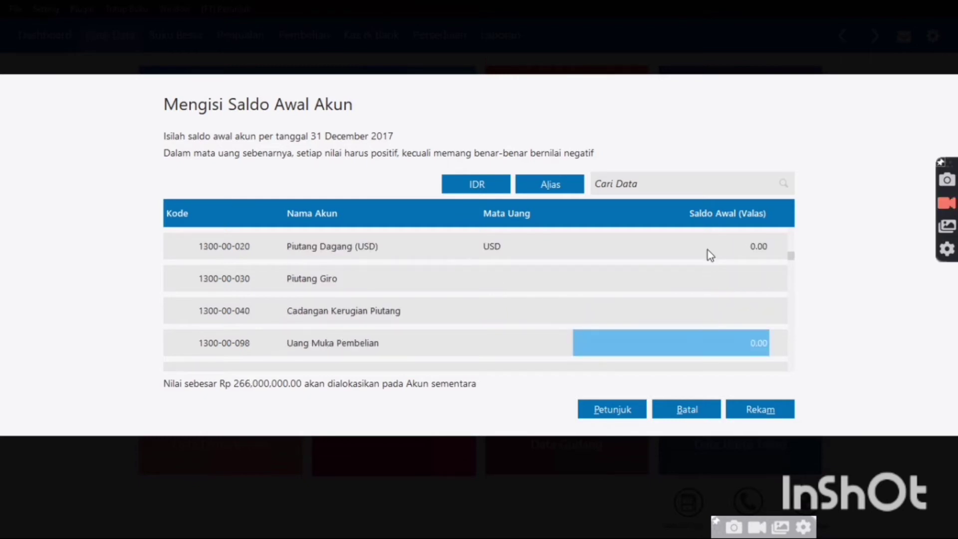
key("Down")
key("Down")
key("Down")
key("Down")
key("Down")
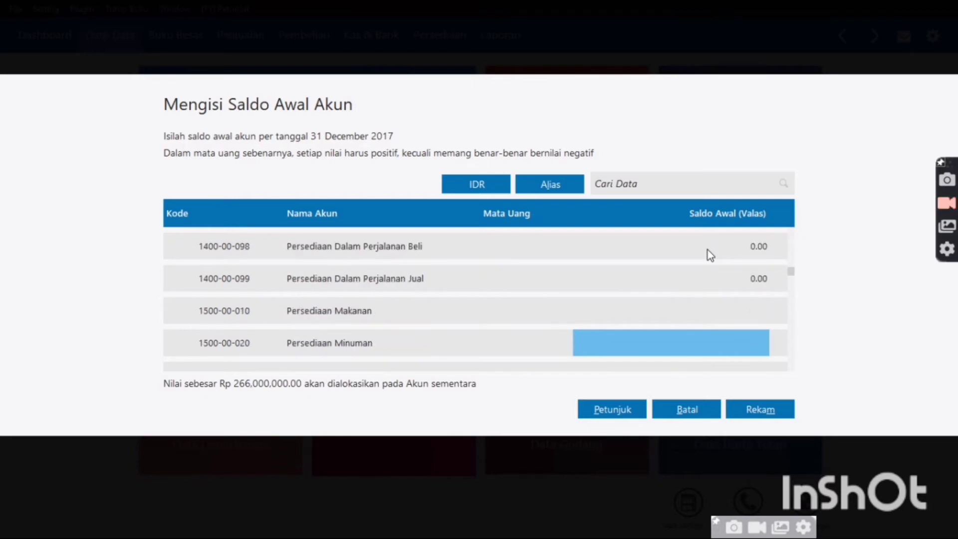
key("Up")
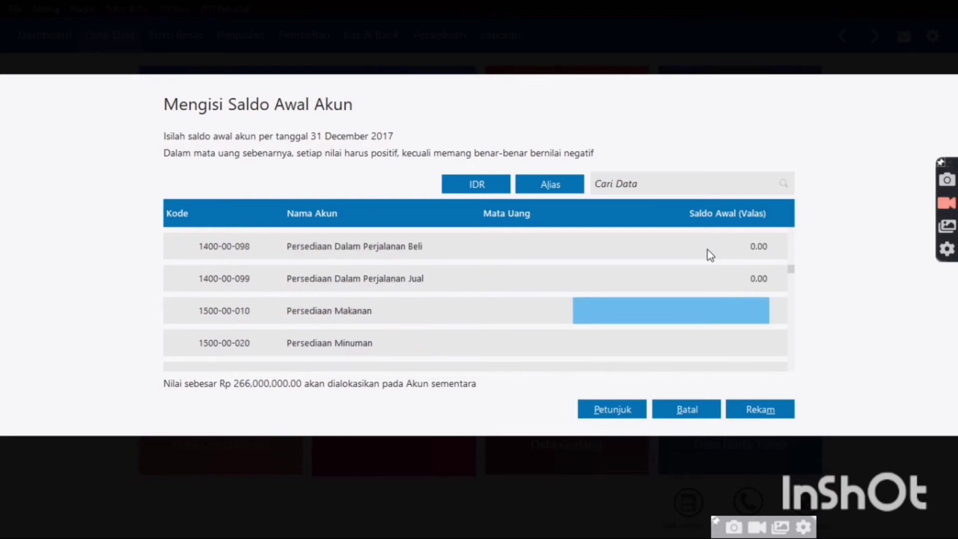
key("Return")
type("18")
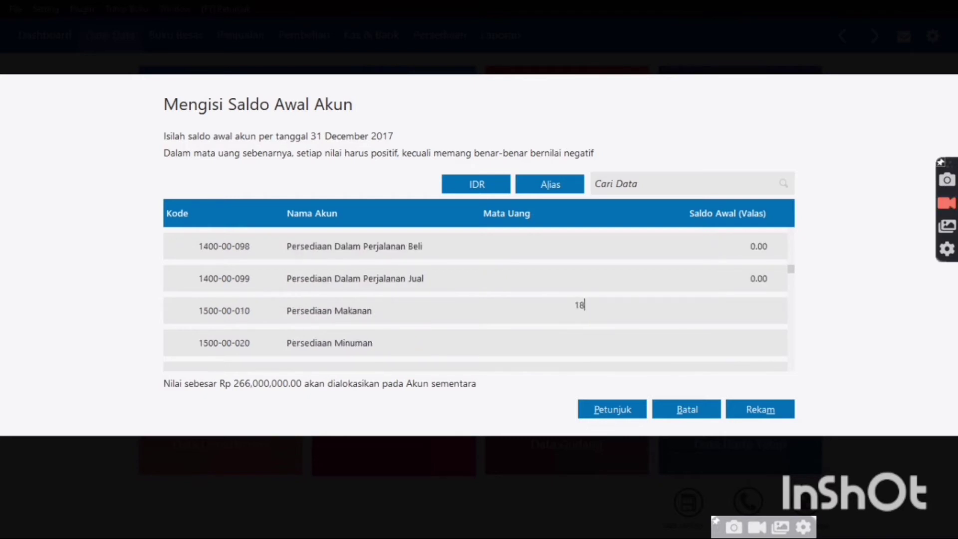
type(",000,000")
key("Return")
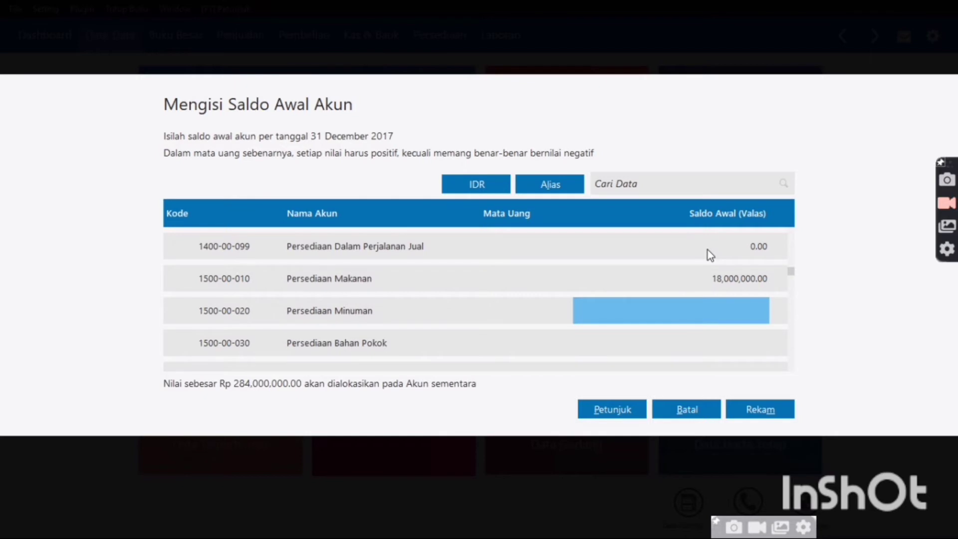
type("25,000,000")
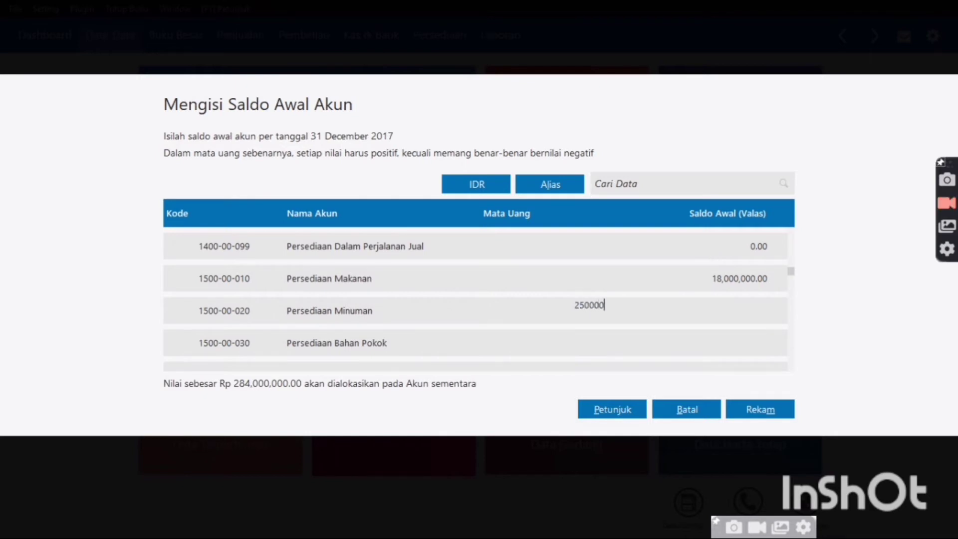
key("Return")
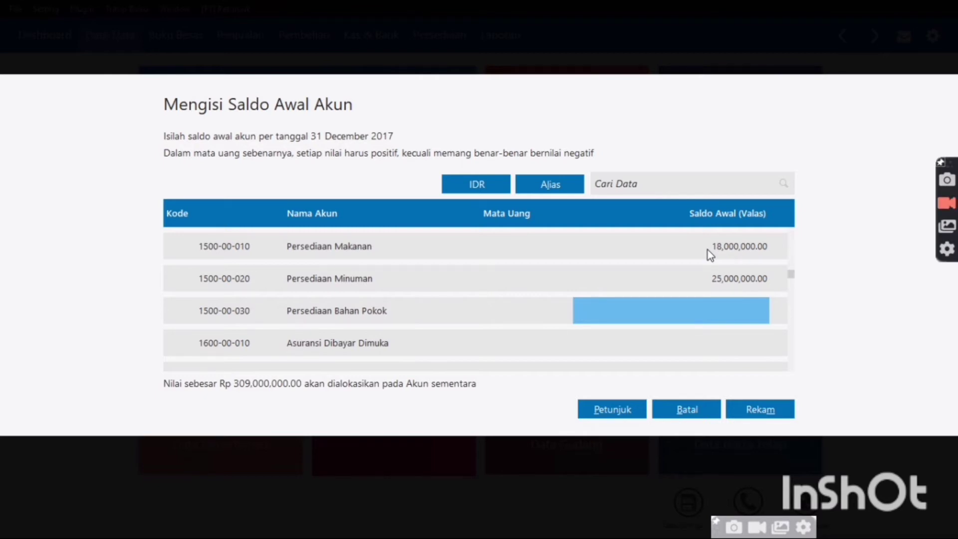
Enter Asuransi Dibayar Dimuka 3,325,000 and Kendaraan 150,000,000
key("Down")
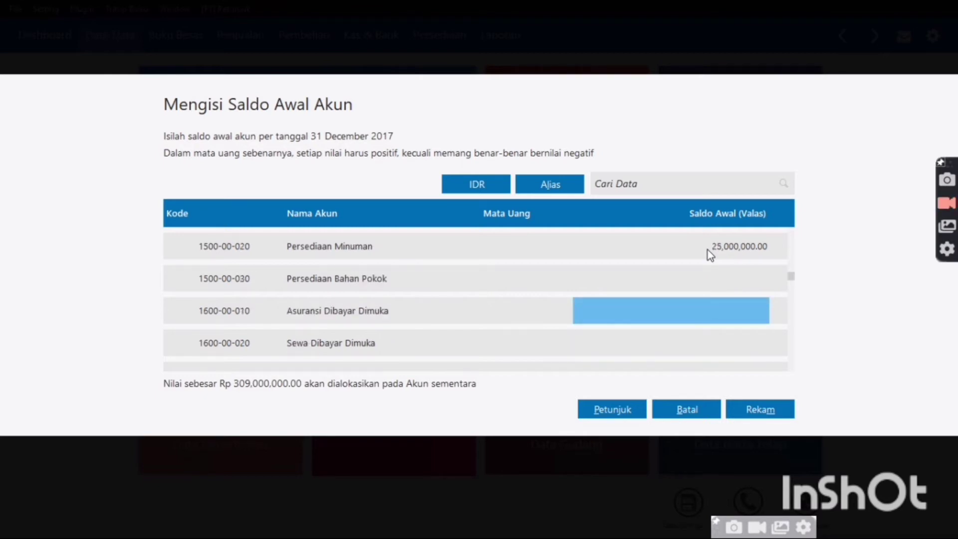
type("3")
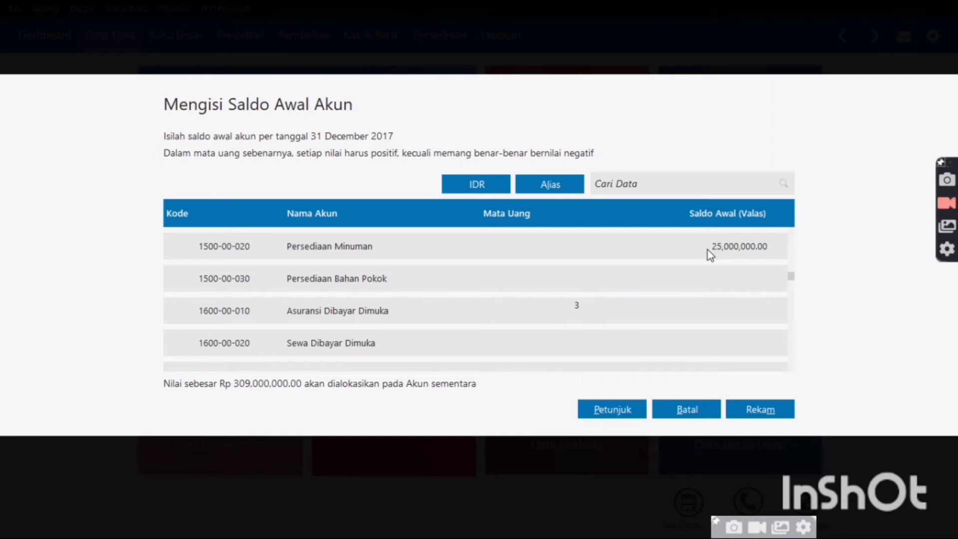
type("325000")
key("Return")
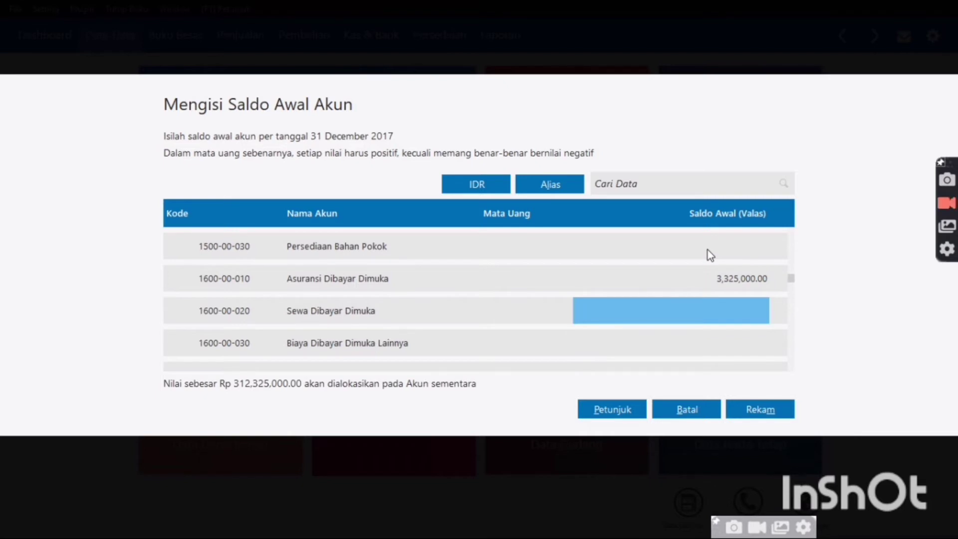
key("Down")
key("Down")
key("Down")
key("Down")
key("Down")
key("Down")
key("Down")
key("Down")
key("Down")
key("Down")
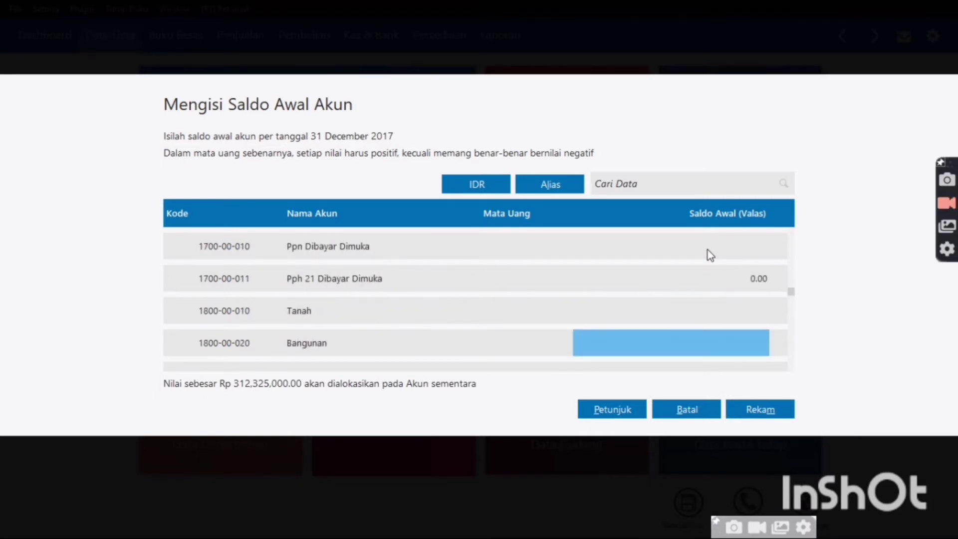
key("Down")
key("Down")
key("Down")
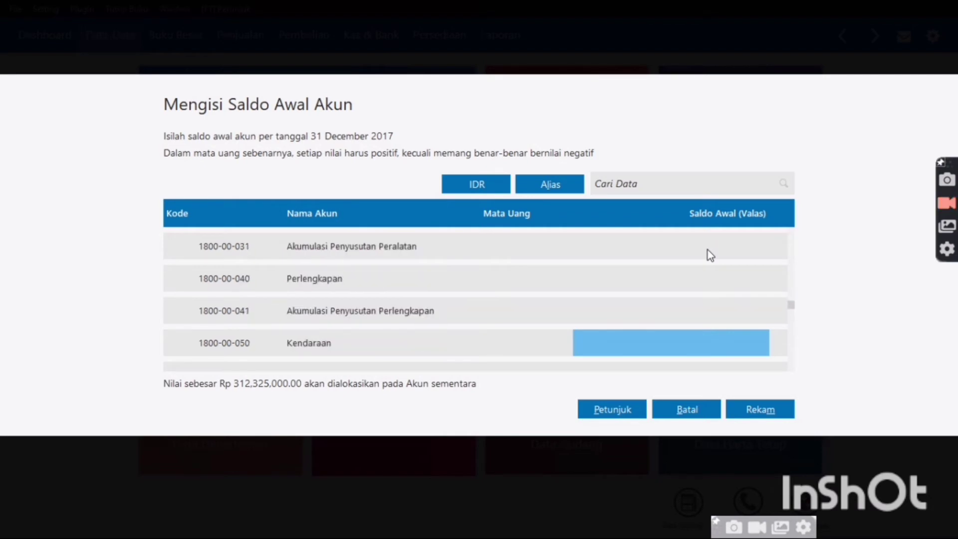
key("Up")
type("15")
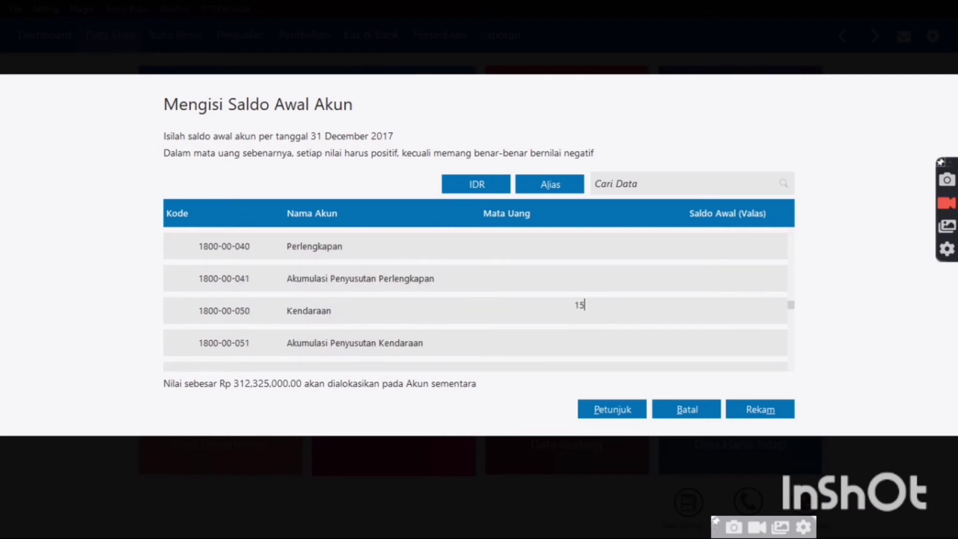
type("0,000,000")
key("Return")
Enter -15,000,000 for Akumulasi Penyusutan Kendaraan
key("Down")
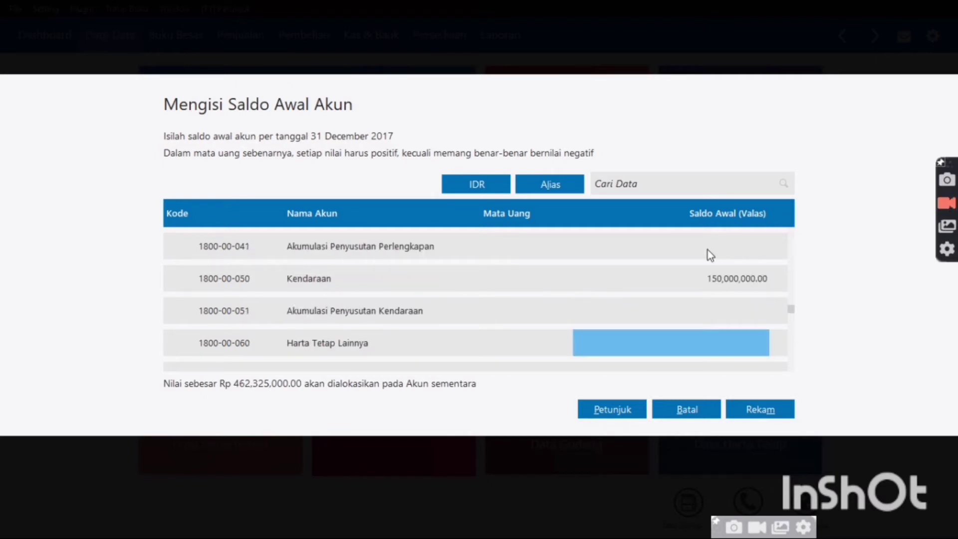
key("Up")
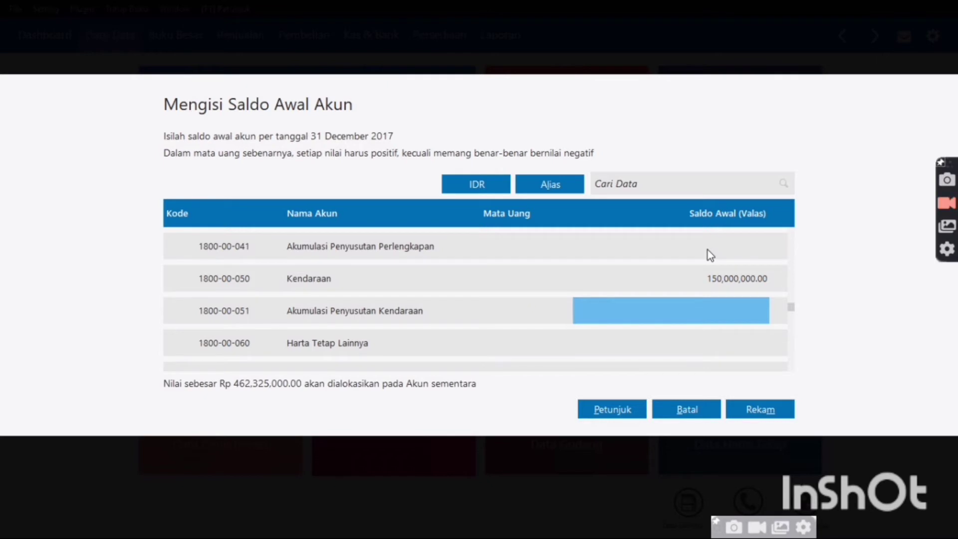
type("-1")
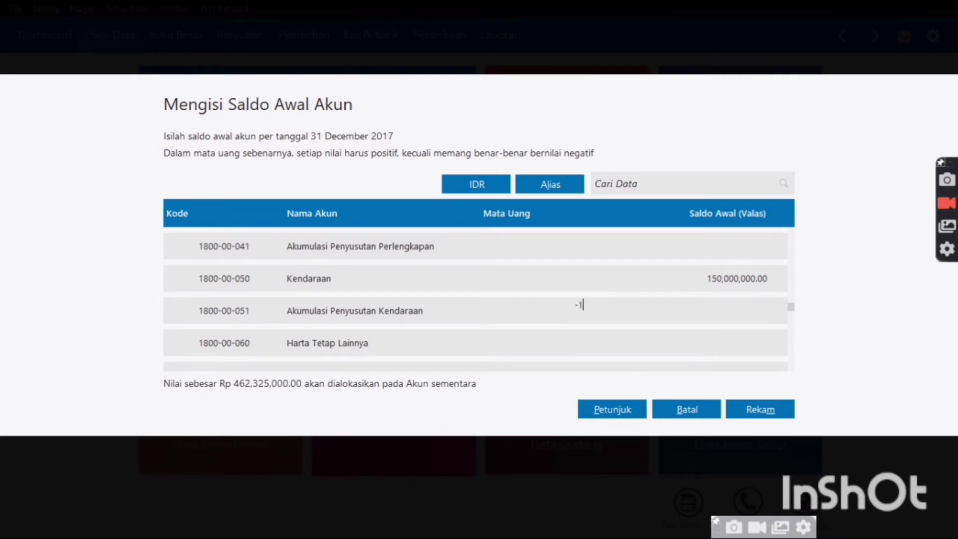
type("5,000,")
type("000000")
key("Return")
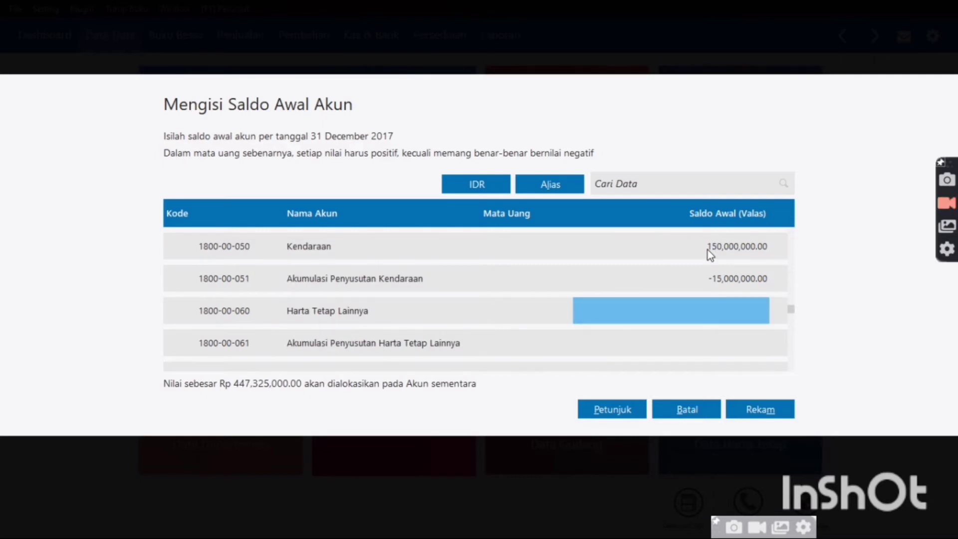
Enter Hutang Usaha 35,000,000 and Hutang Gaji 19,350,000
key("Down")
key("Down")
key("Down")
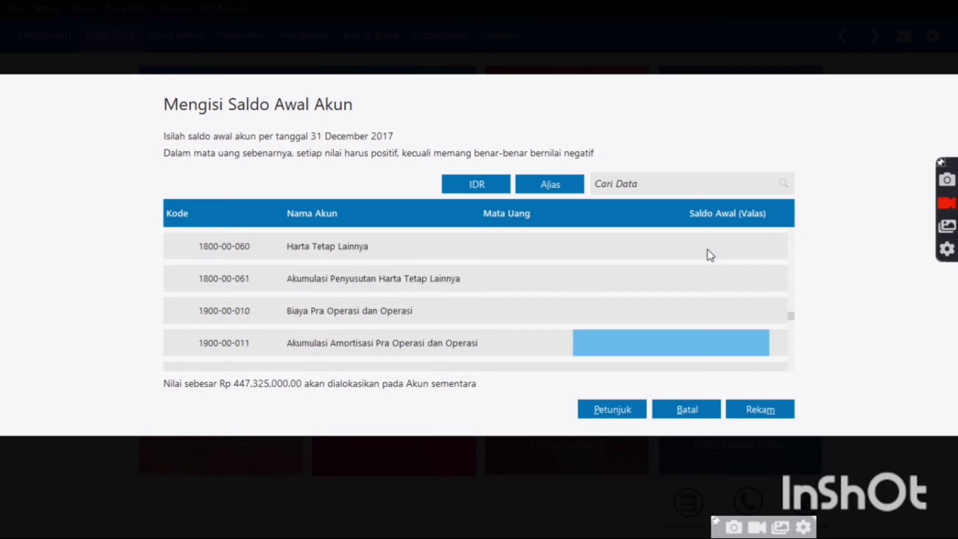
key("Down")
key("Down")
key("Up")
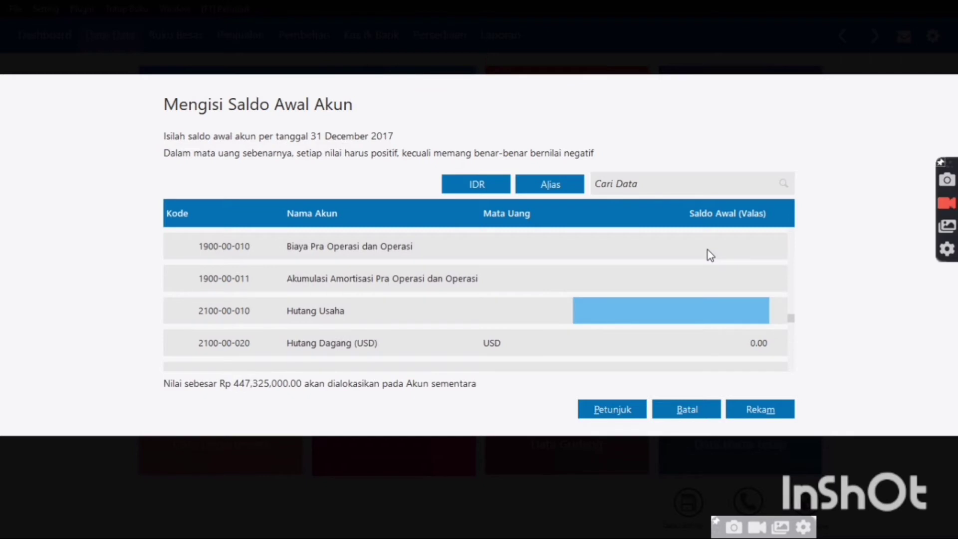
type("35,000,")
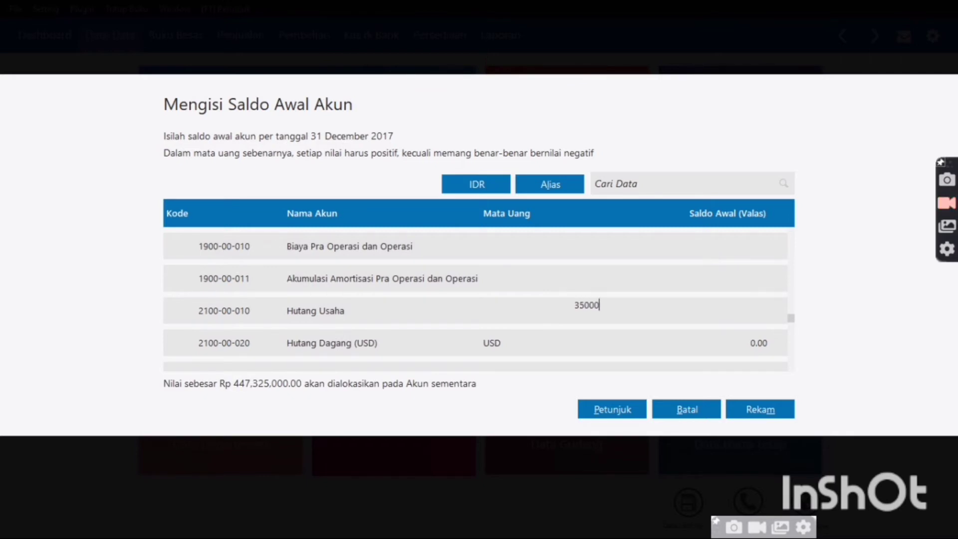
type("000")
key("Return")
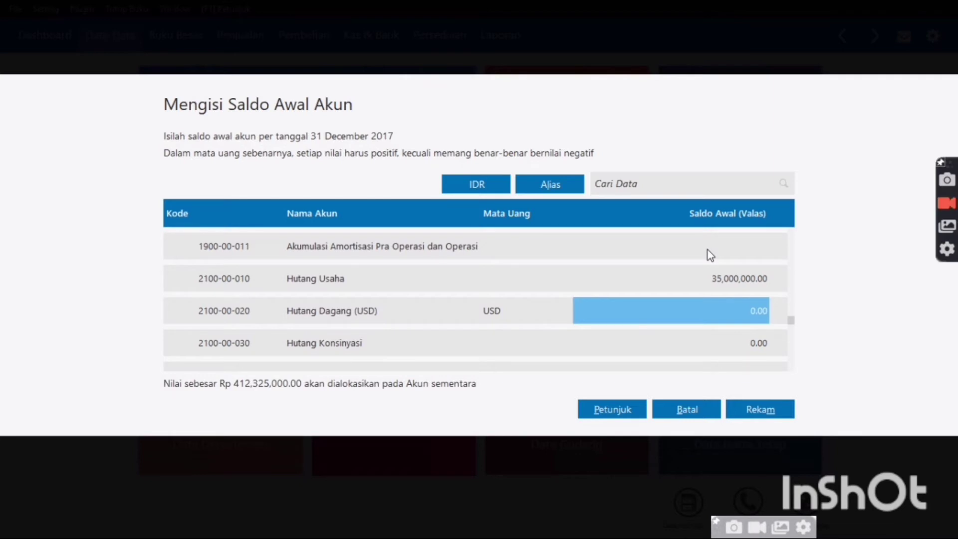
key("Down")
key("Down")
key("Down")
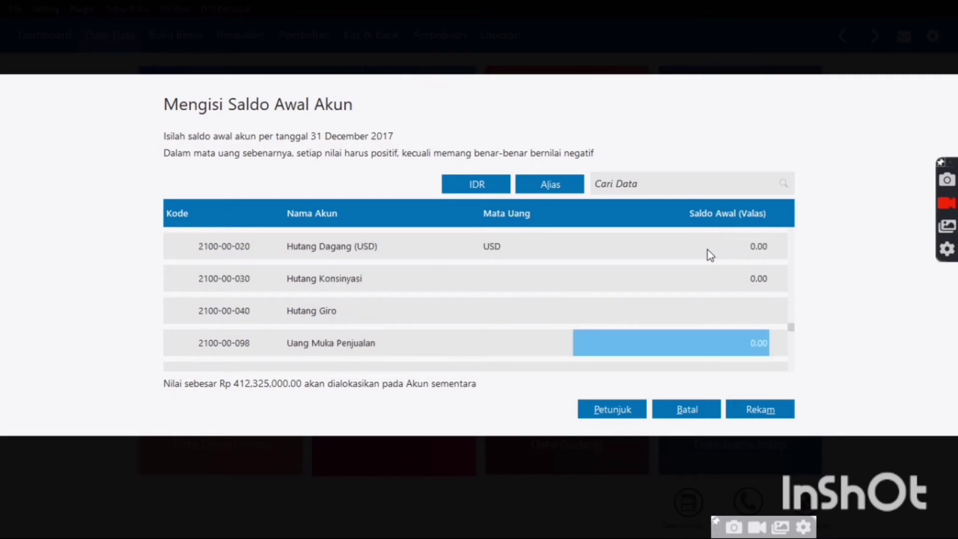
key("Up")
key("Down")
key("Down")
key("Down")
key("Down")
key("Up")
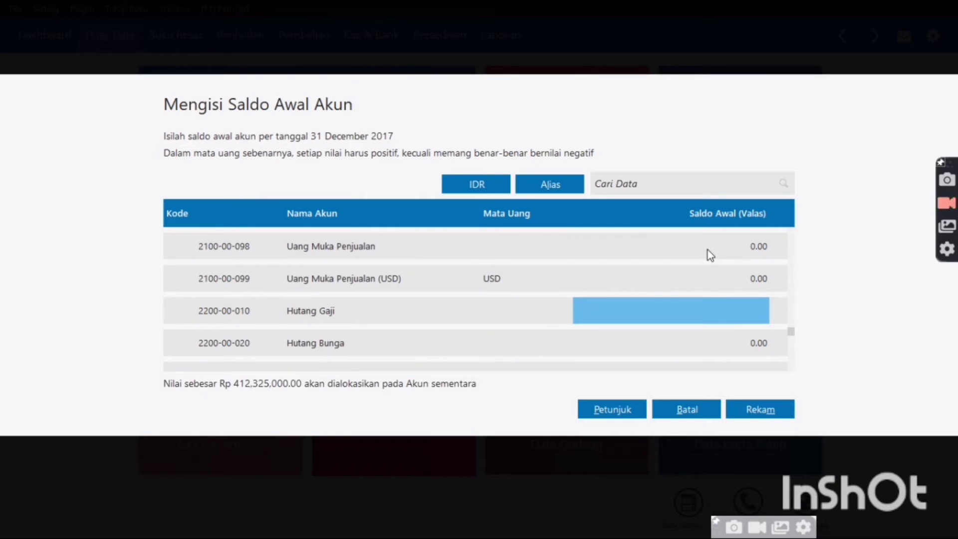
type("1")
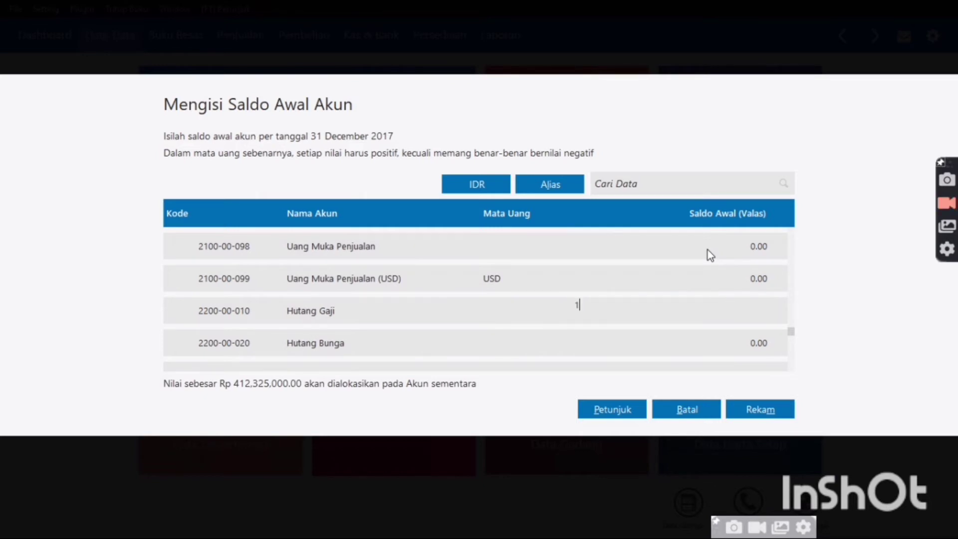
type("9,350,")
type("0000")
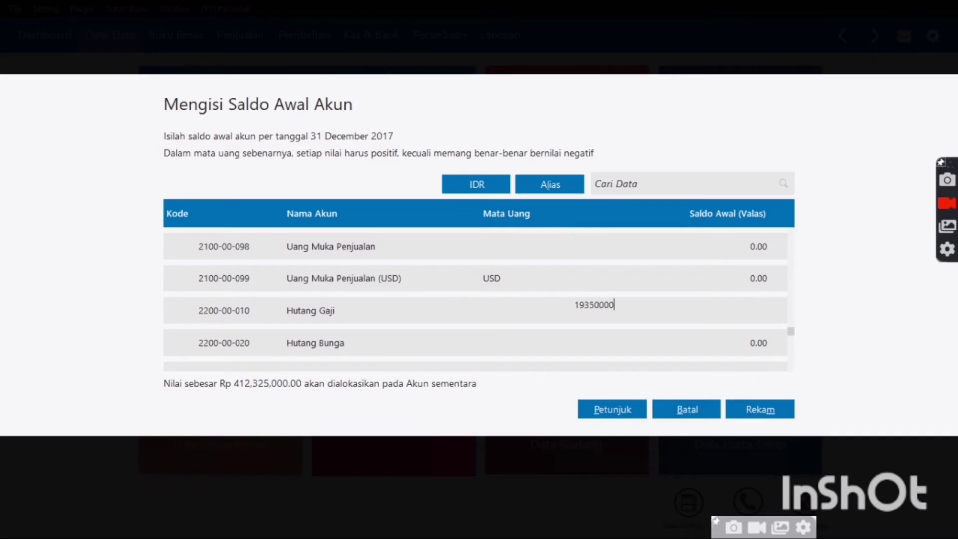
key("Return")
key("Down")
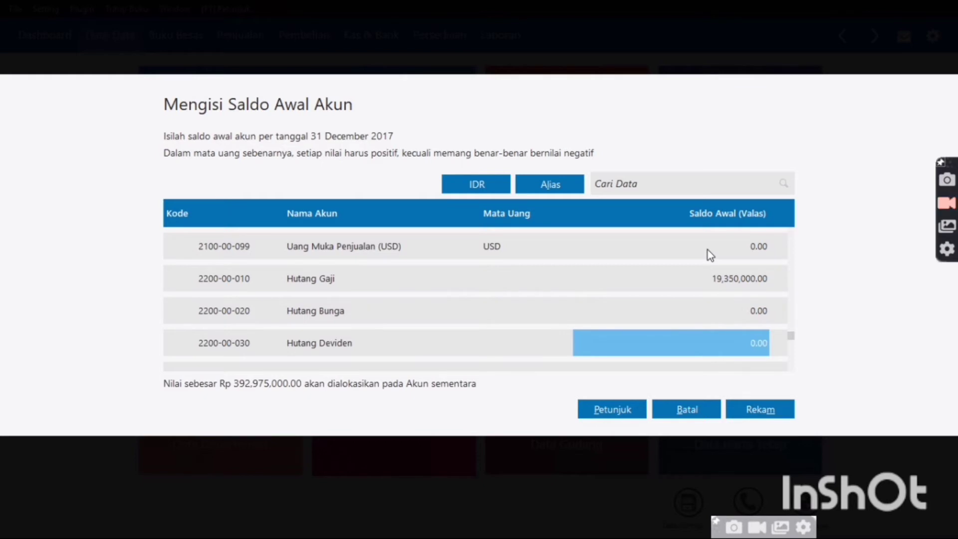
Enter the Hutang Bank opening balance, correcting 7,000,000 to 70,000,000
key("Down")
key("Up")
key("Up")
key("Up")
key("Up")
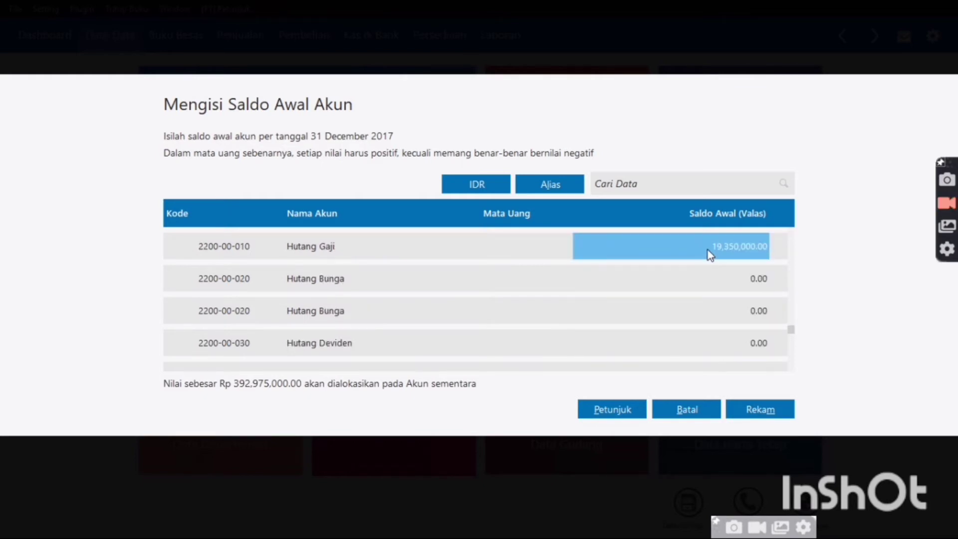
key("Down")
key("Up")
key("Up")
key("Up")
key("Up")
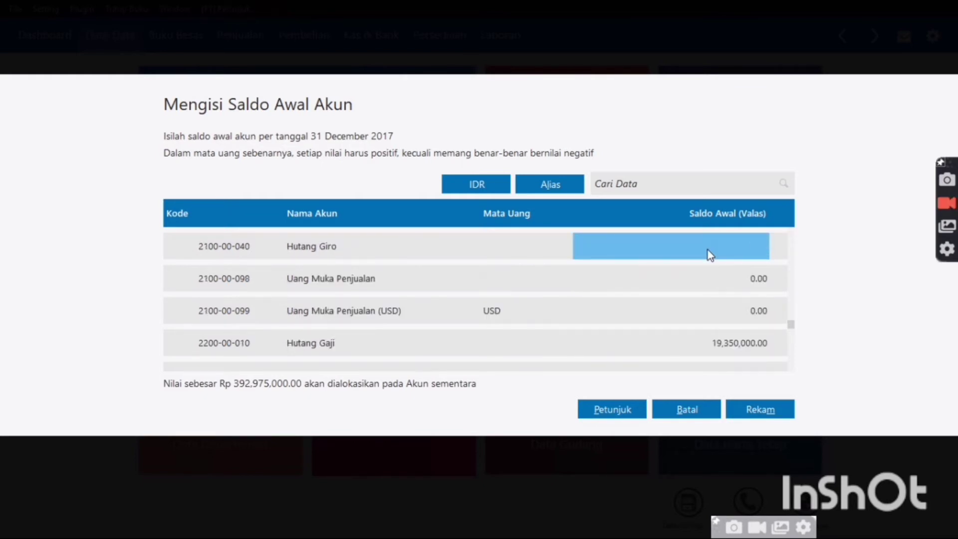
key("Up")
key("Down")
key("Down")
key("Down")
key("Down")
key("Down")
key("Down")
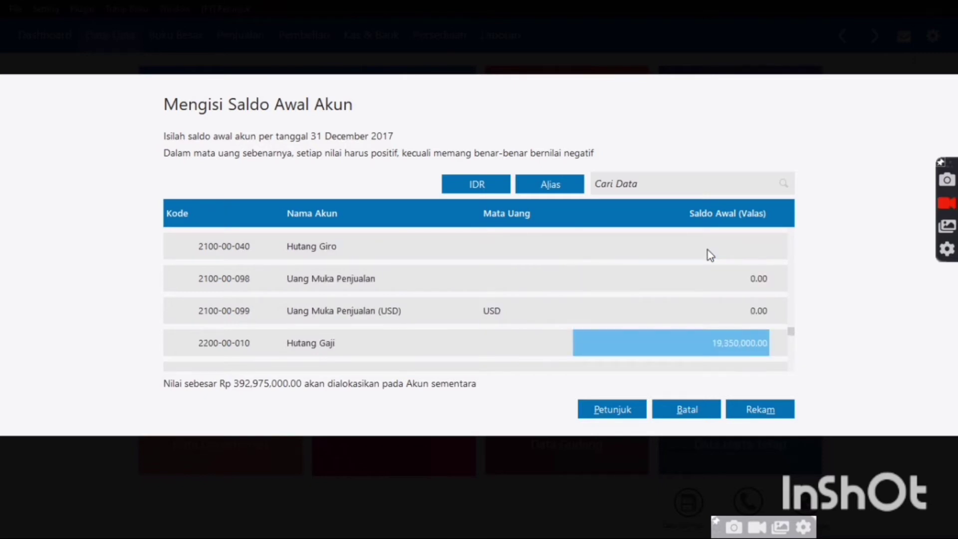
key("Down")
key("Down")
key("Down")
key("Down")
key("Down")
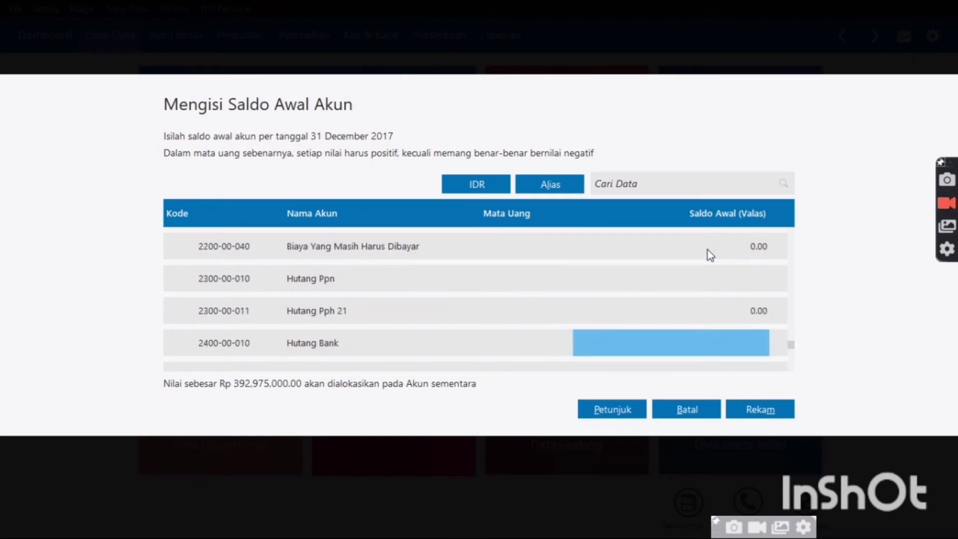
key("Up")
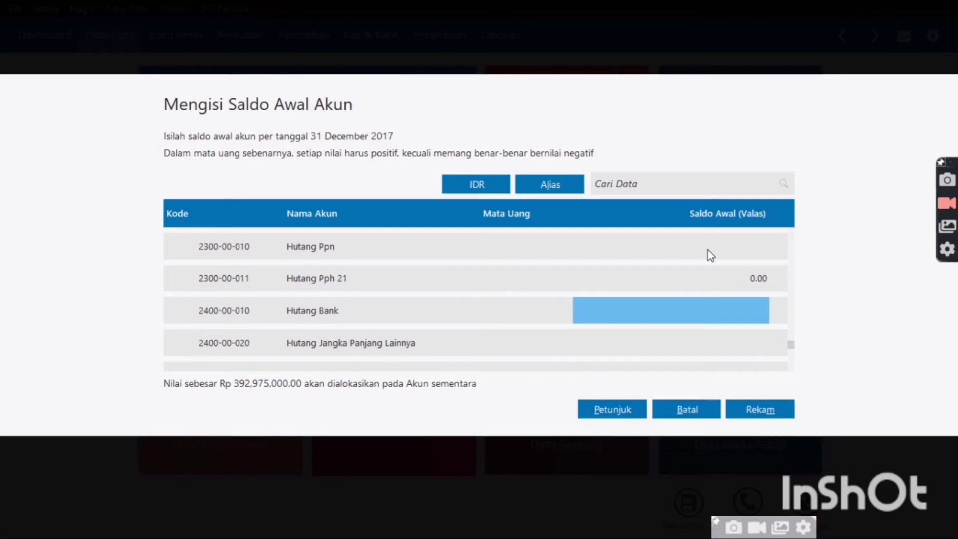
type("7,000,0")
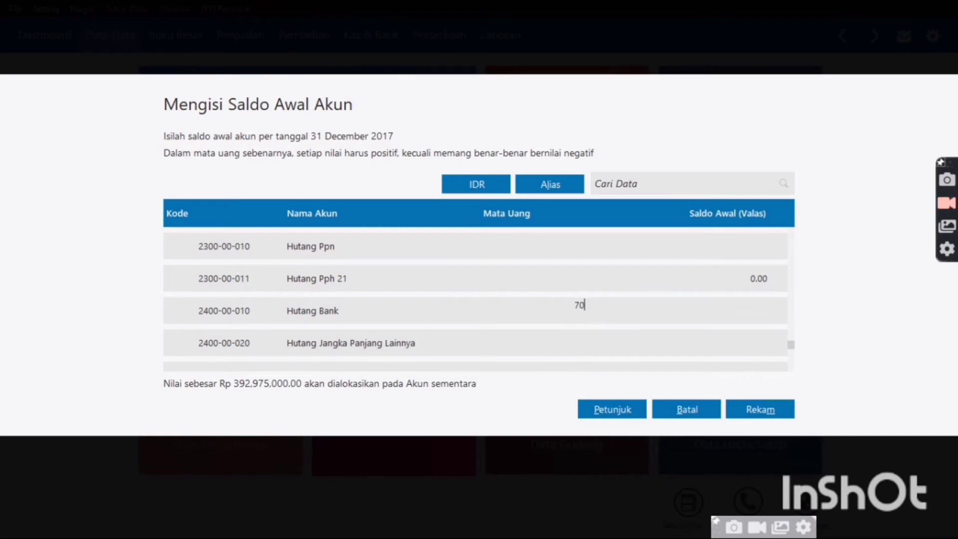
type("00000")
key("Return")
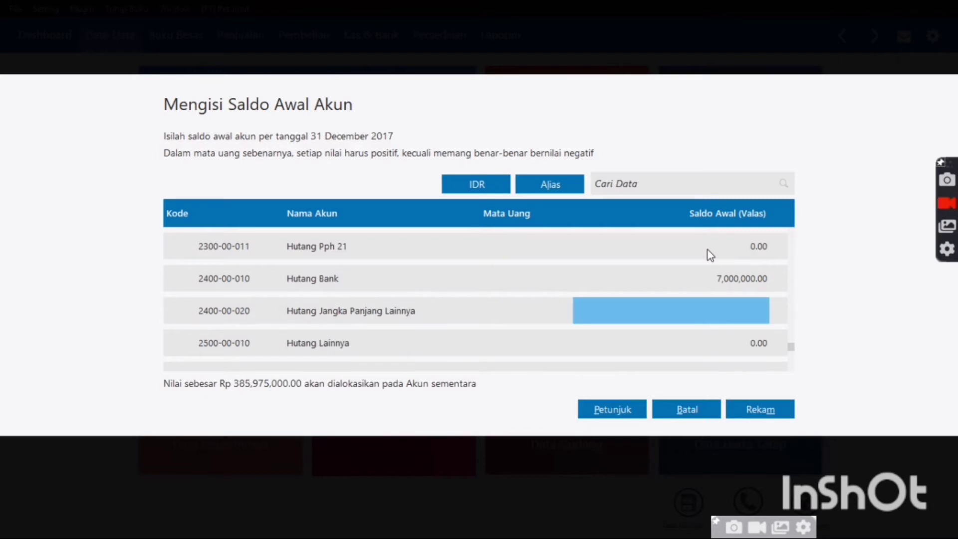
key("Up")
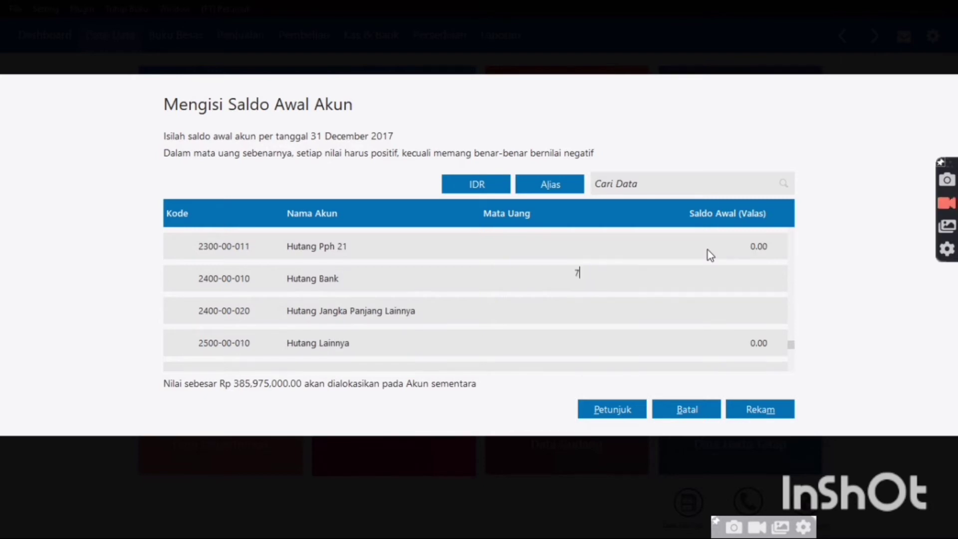
type("70,000,")
type("000")
key("Return")
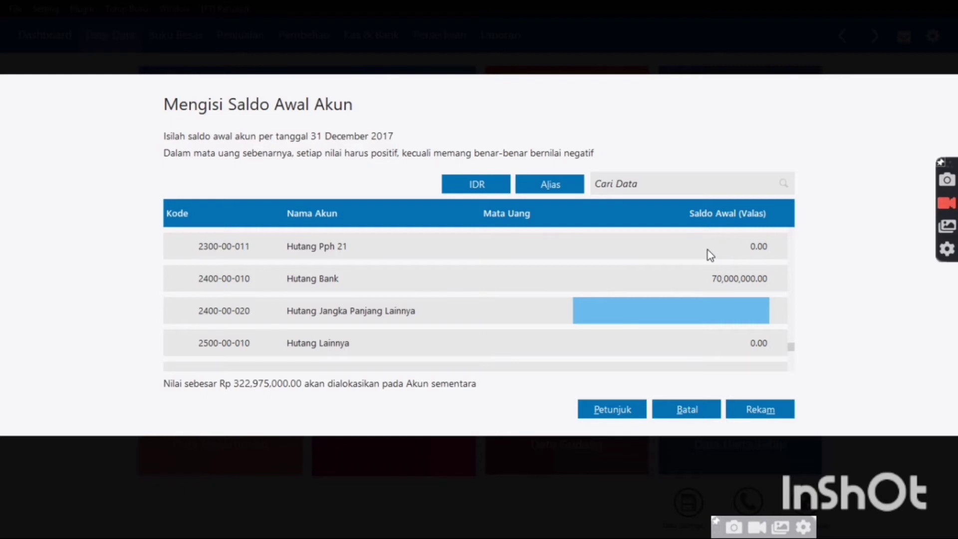
Enter Modal Disetor 230,000,000 and Laba Ditahan 92,975,000
key("Down")
key("Down")
key("Down")
key("Down")
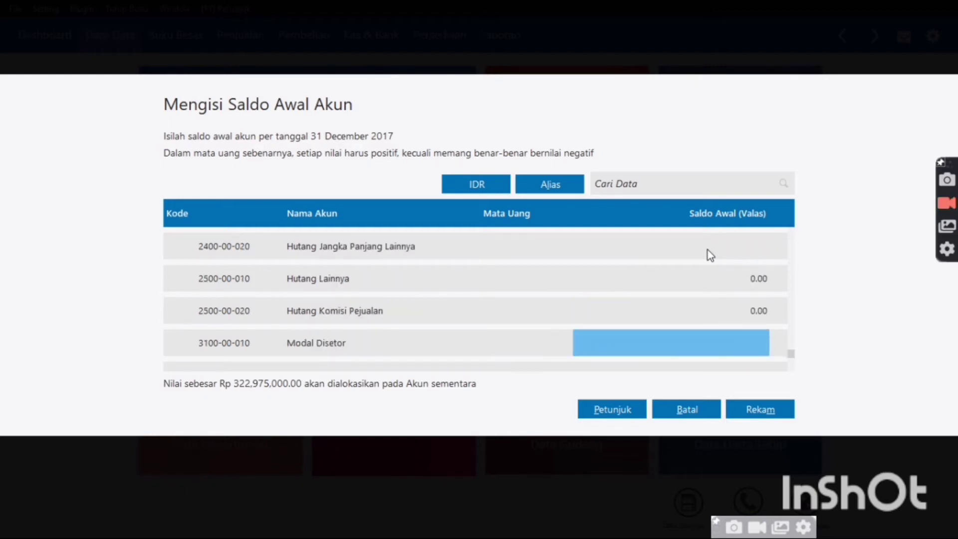
key("Up")
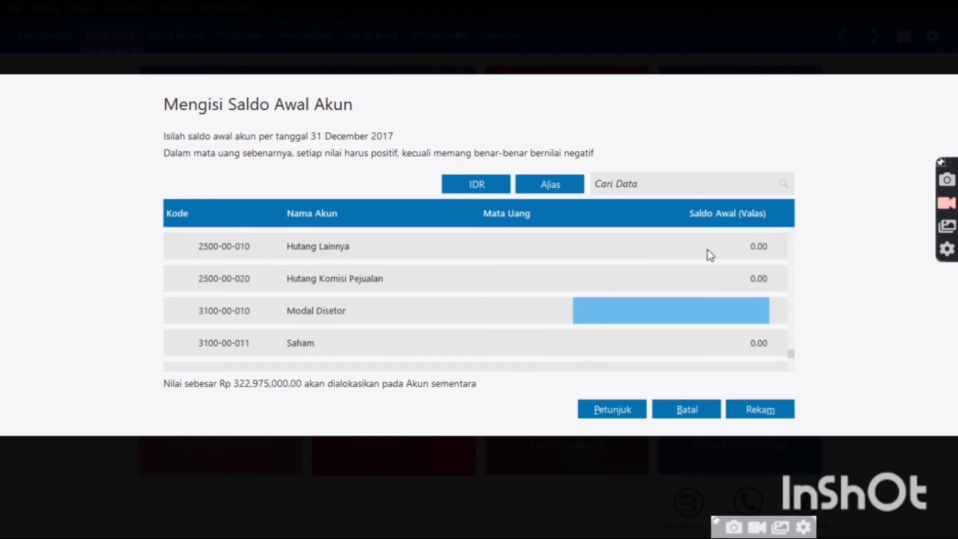
type("2300")
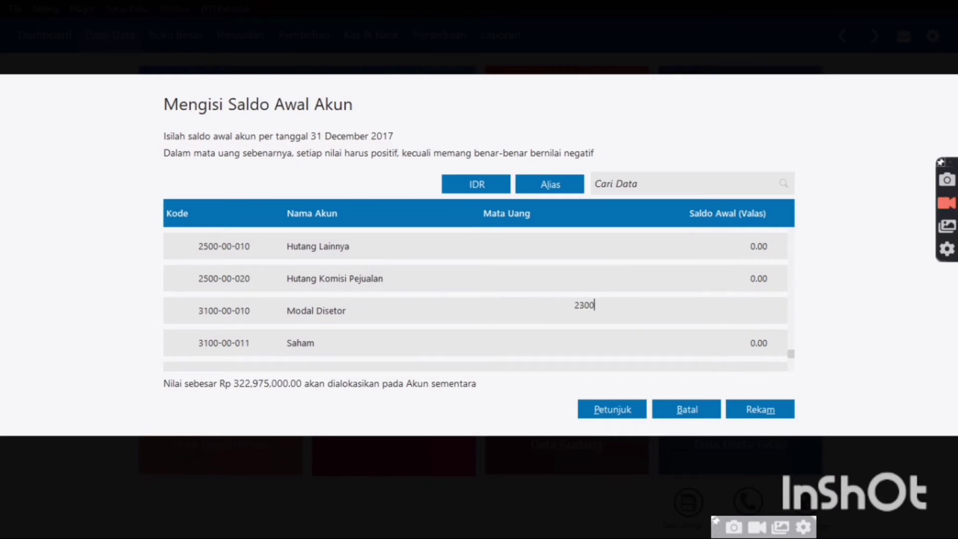
type("00000")
key("Return")
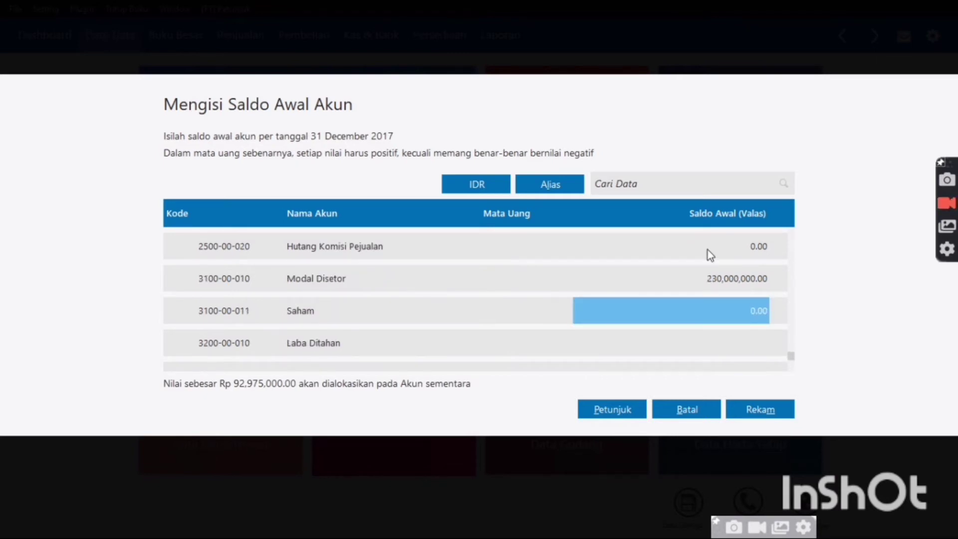
key("Return")
key("Return")
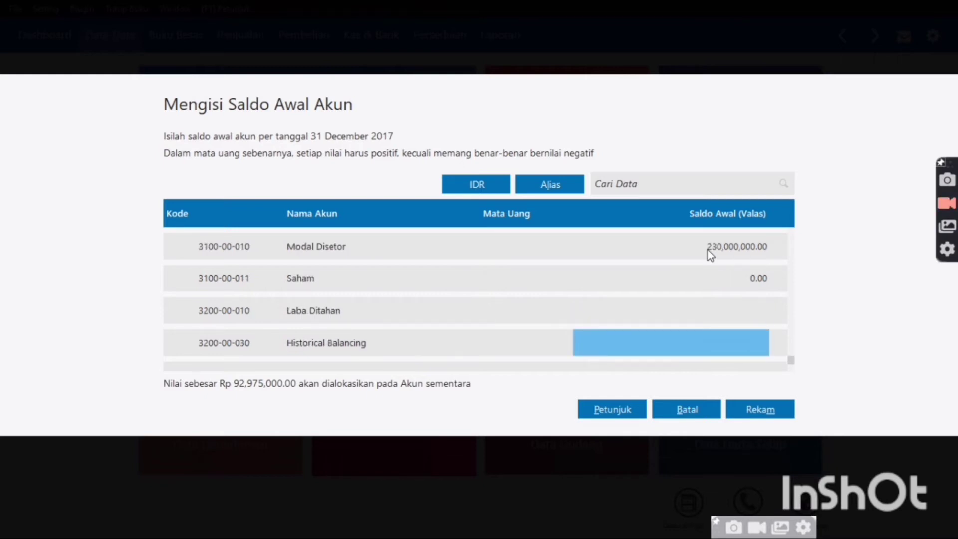
key("Up")
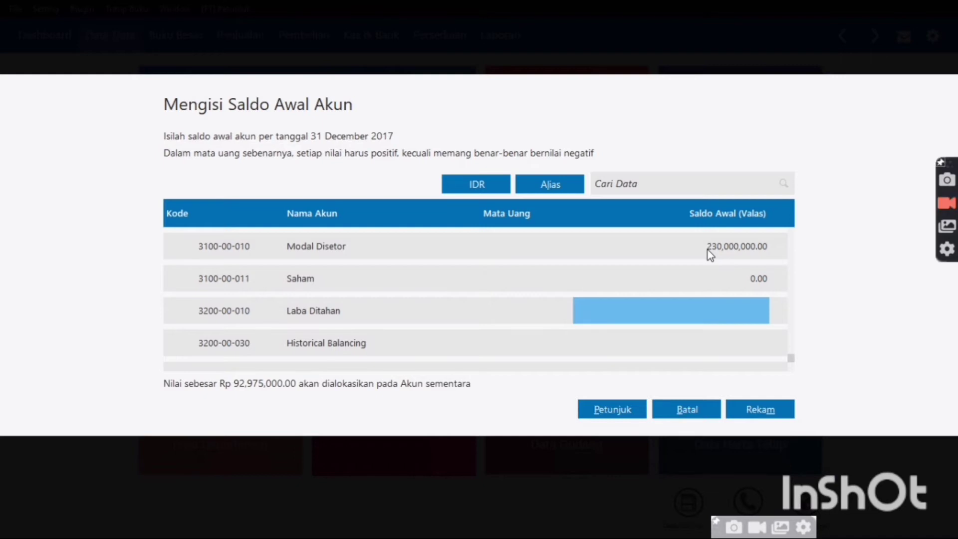
type("92")
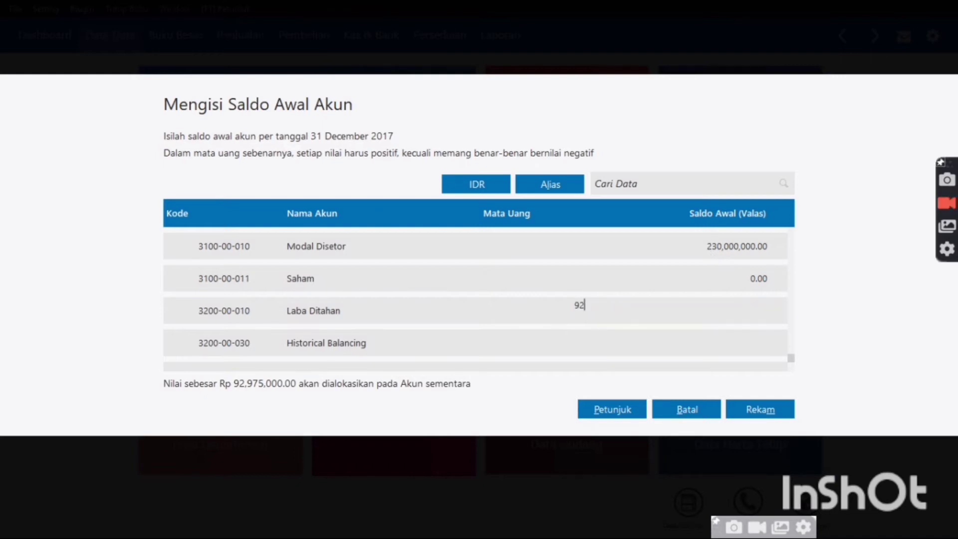
type("975000")
key("Return")
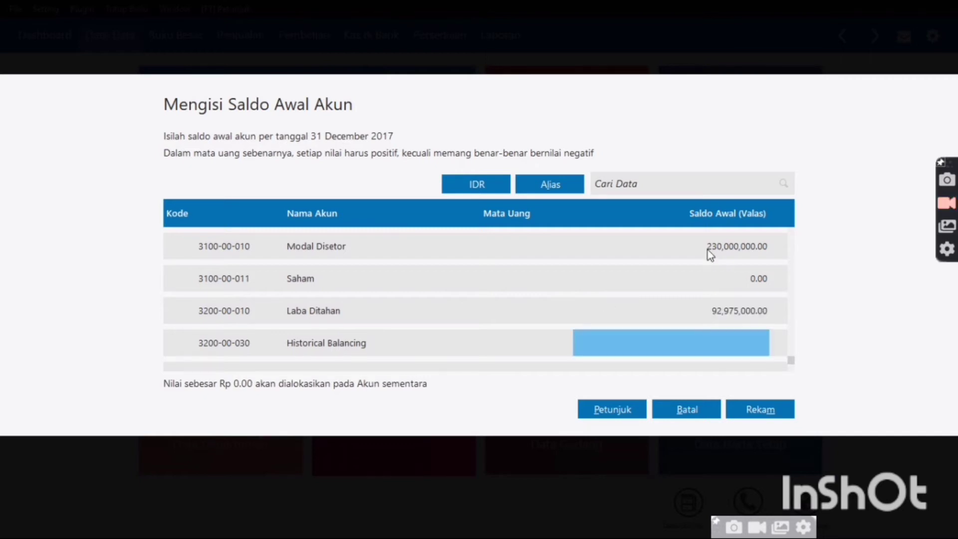
Save the opening account balances with Rekam
key("Up")
key("Up")
key("Up")
key("Up")
key("Up")
key("Up")
key("Up")
key("Up")
key("Up")
key("Up")
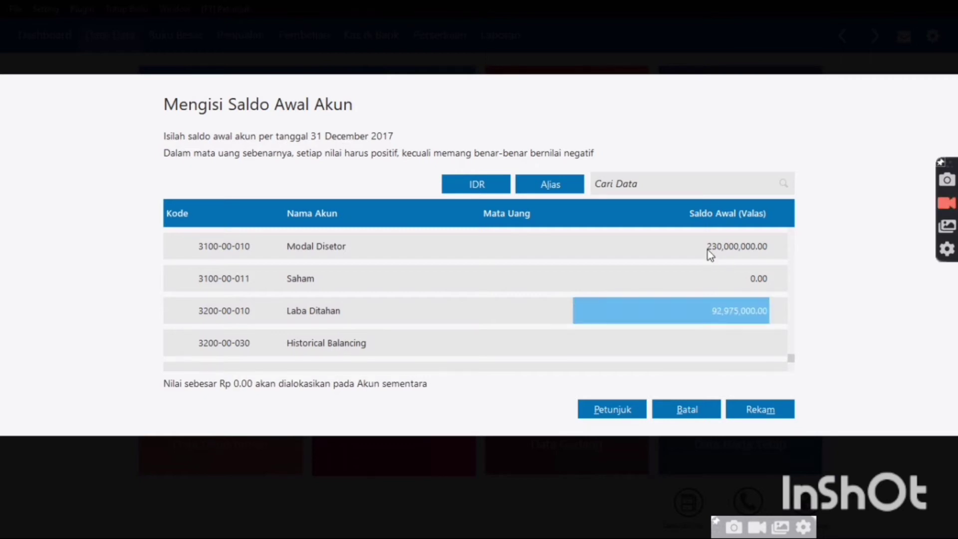
key("Down")
key("Down")
key("Down")
key("Down")
key("Down")
key("Down")
key("Down")
key("Down")
key("Down")
key("Down")
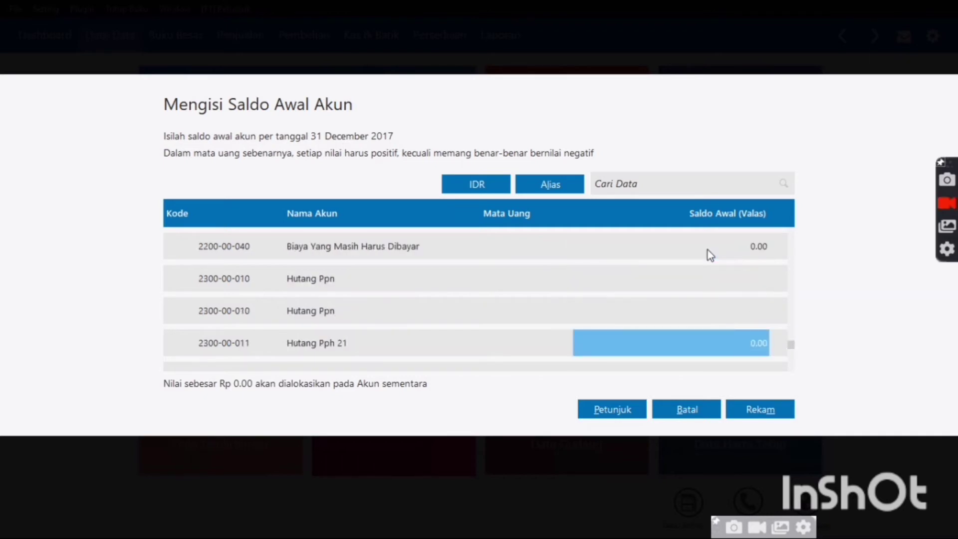
left_click(755, 410)
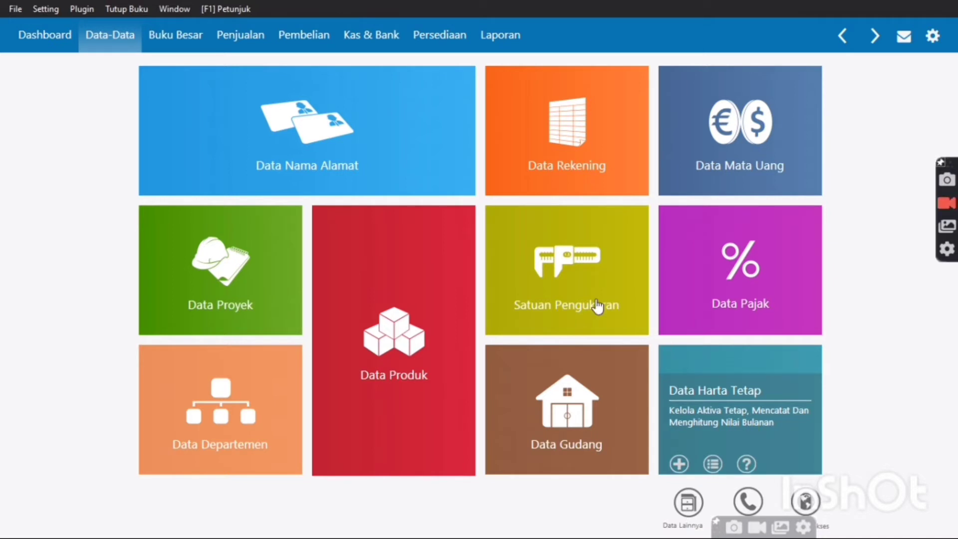
Open the Saldo Awal Piutang Usaha entry and start a new receivable for customer Toko Buana
left_click(46, 9)
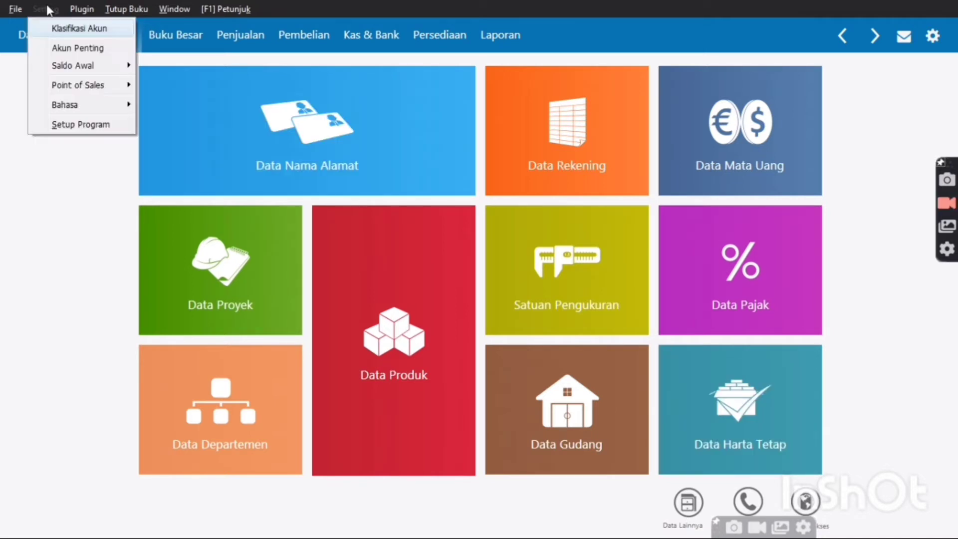
mouse_move(75, 69)
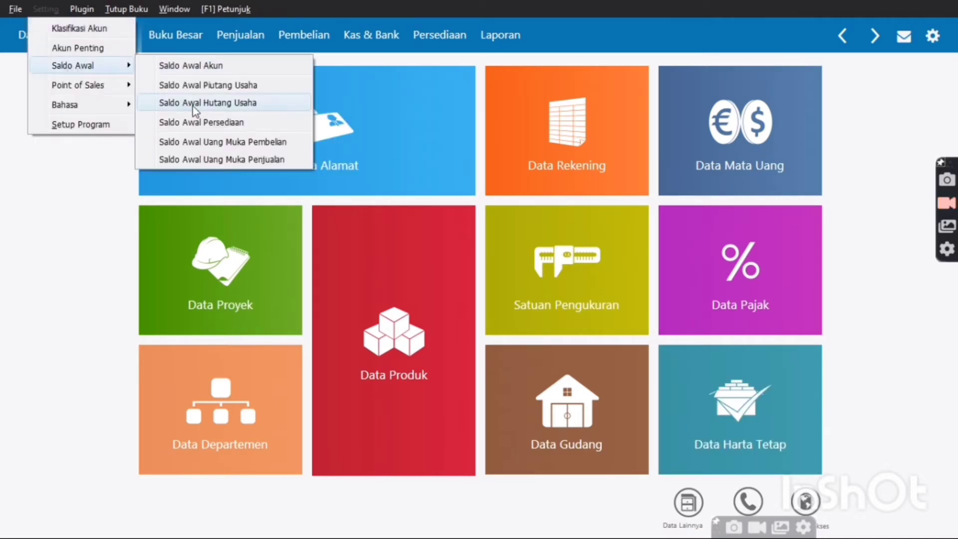
left_click(197, 89)
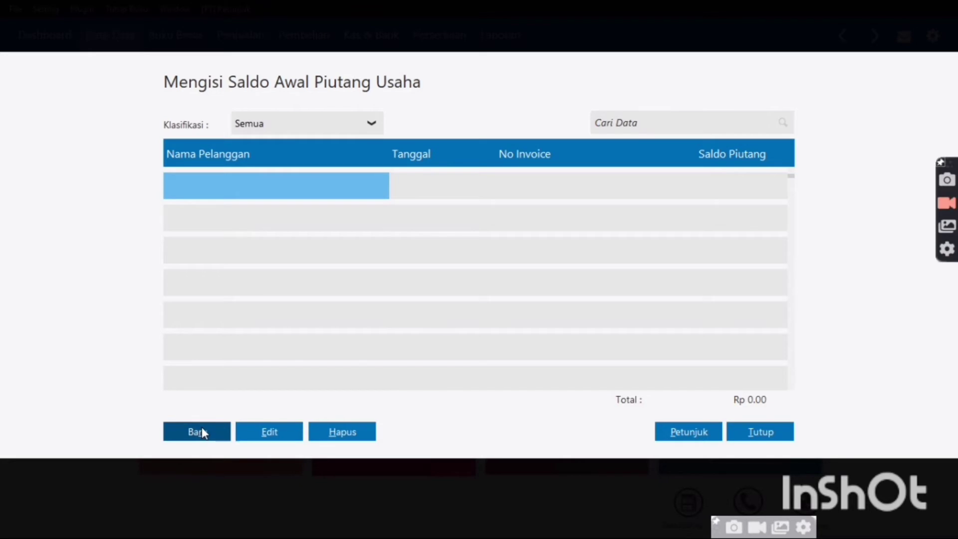
left_click(202, 432)
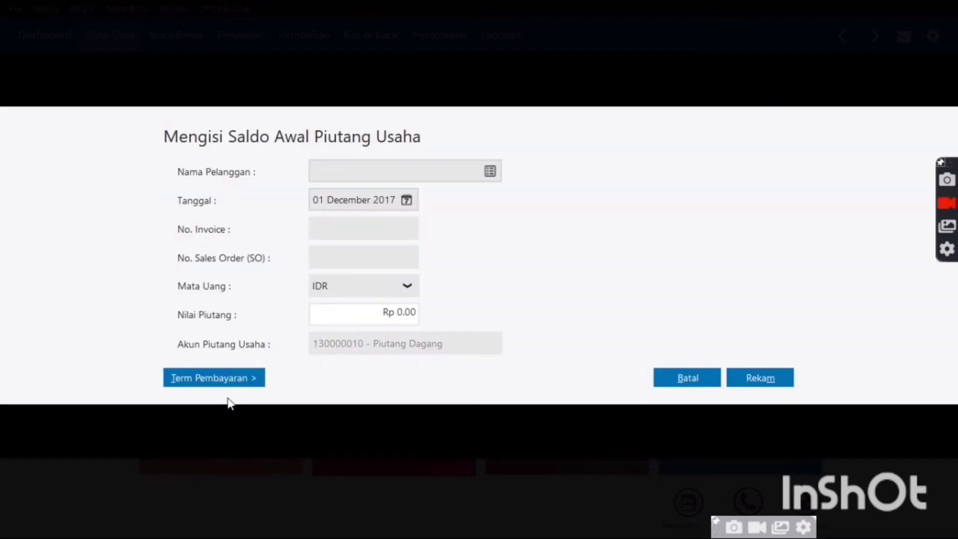
left_click(492, 173)
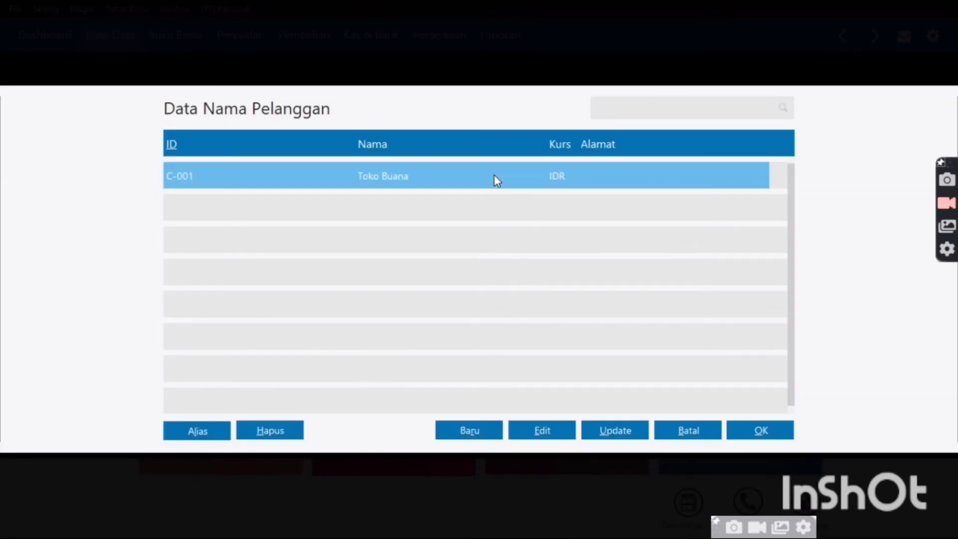
double_click(464, 179)
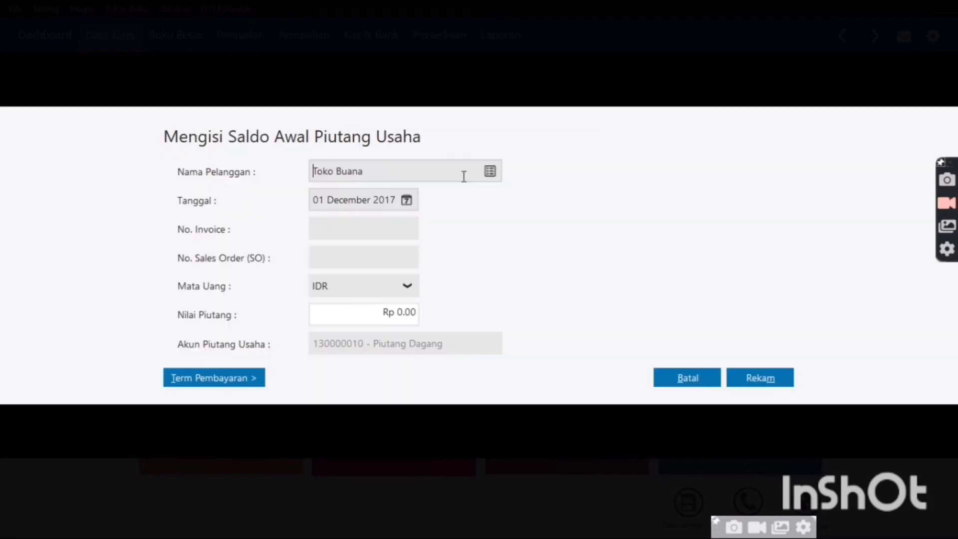
Date it 28 December 2017 with invoice INV-01 for Rp 5,000,000 and record it
left_click(406, 200)
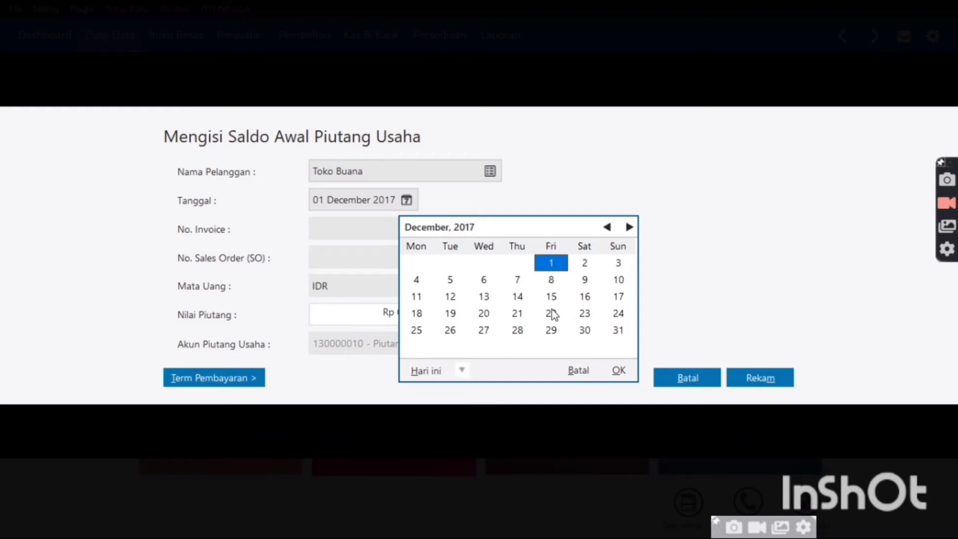
left_click(517, 330)
left_click(517, 330)
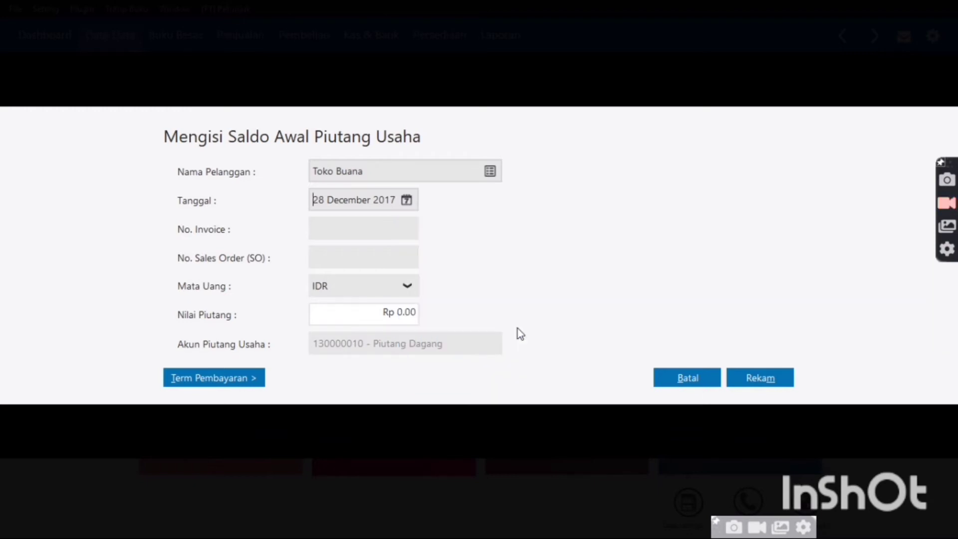
left_click(356, 226)
type("INV-01")
left_click(414, 319)
type("5")
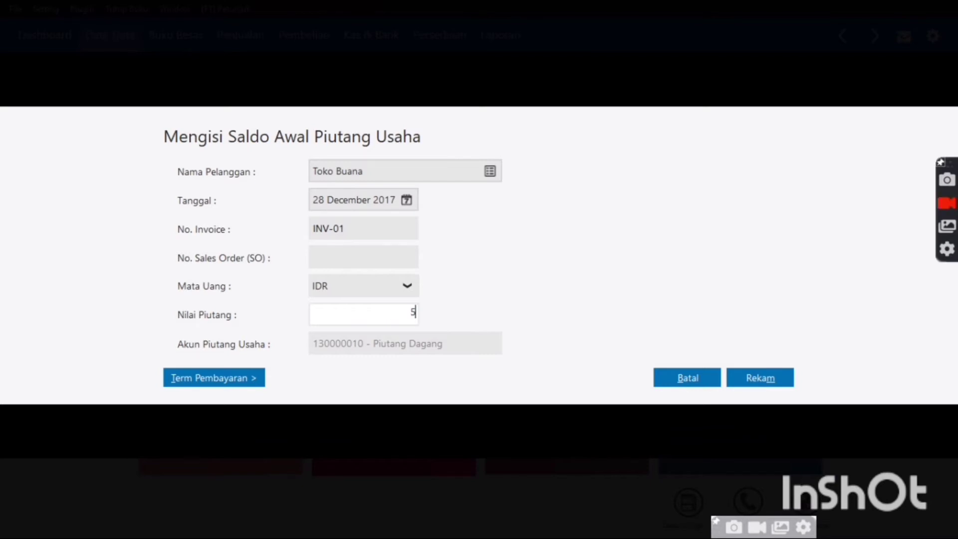
type(",000,0000")
key("Tab")
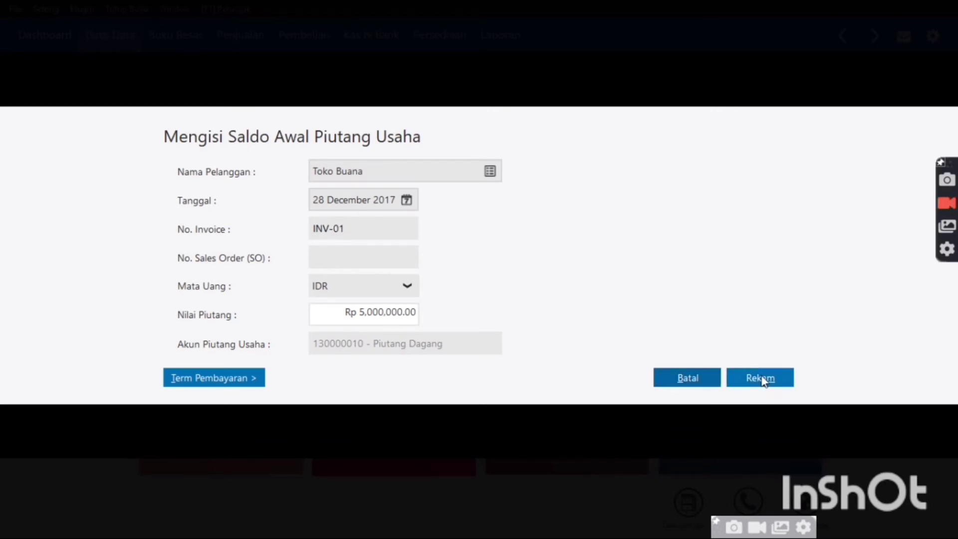
left_click(762, 380)
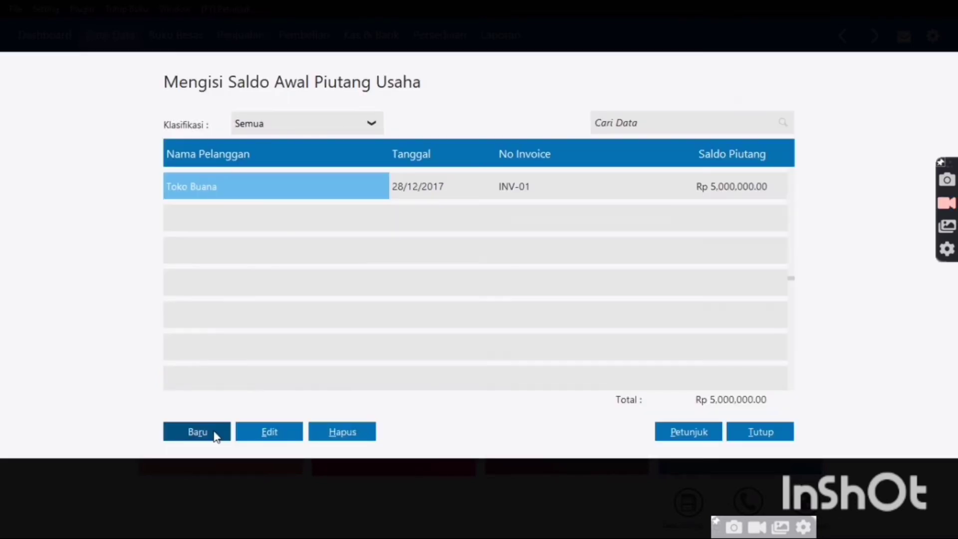
Record receivable INV-02 dated 31 December 2017 for Rp 2,500,000, then close the list
left_click(214, 434)
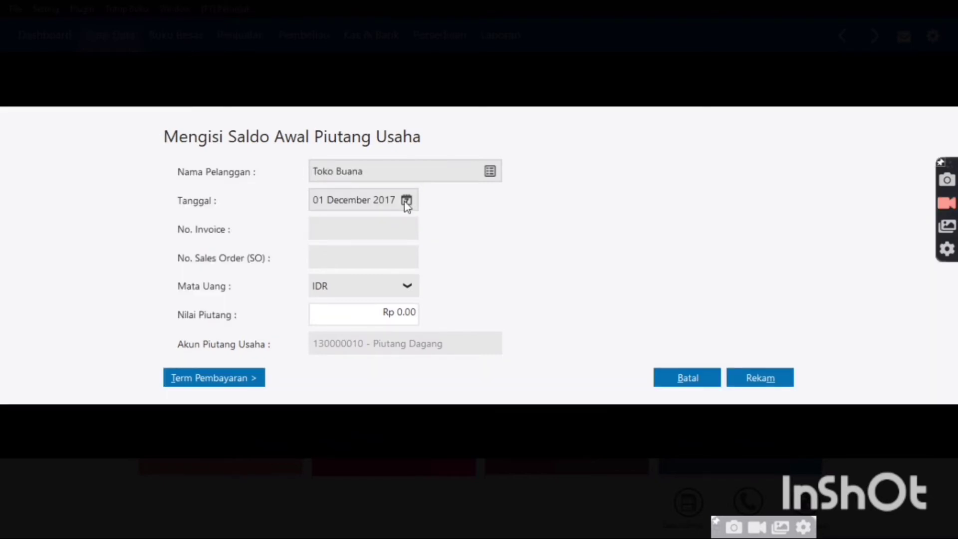
left_click(406, 200)
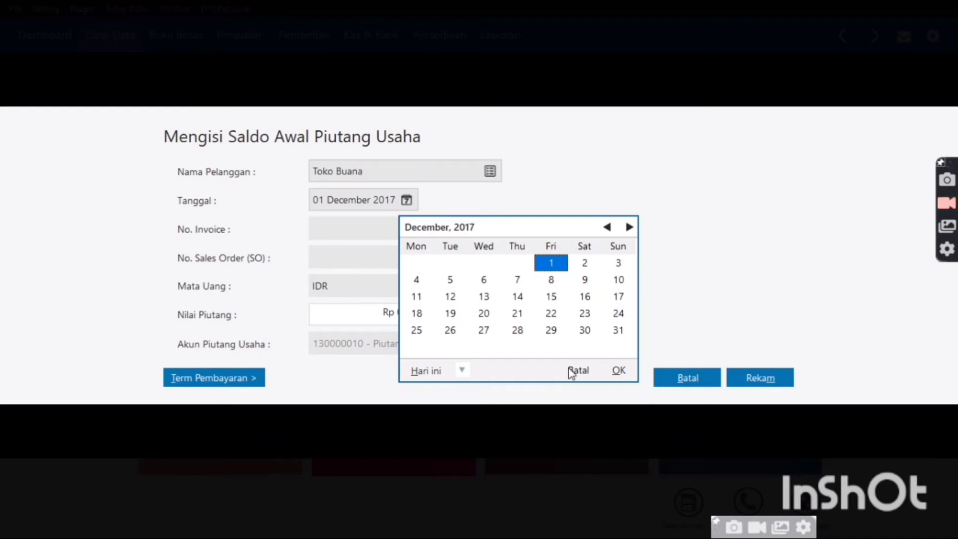
left_click(614, 330)
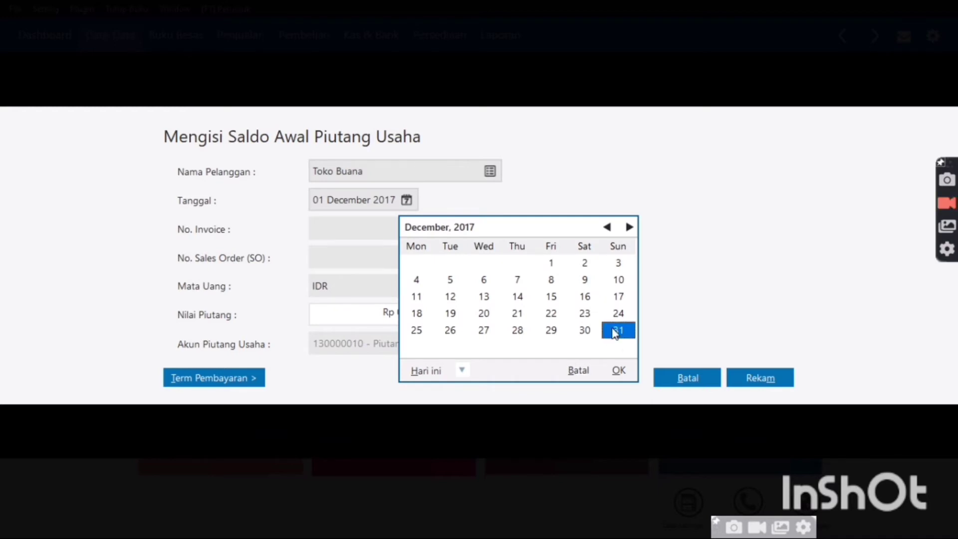
left_click(614, 331)
left_click(351, 223)
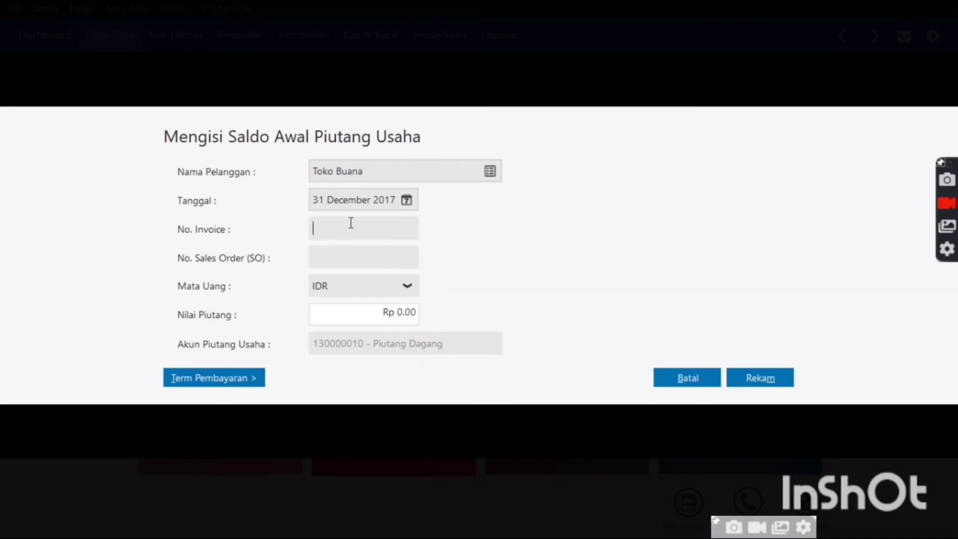
type("INV-02")
left_click(411, 321)
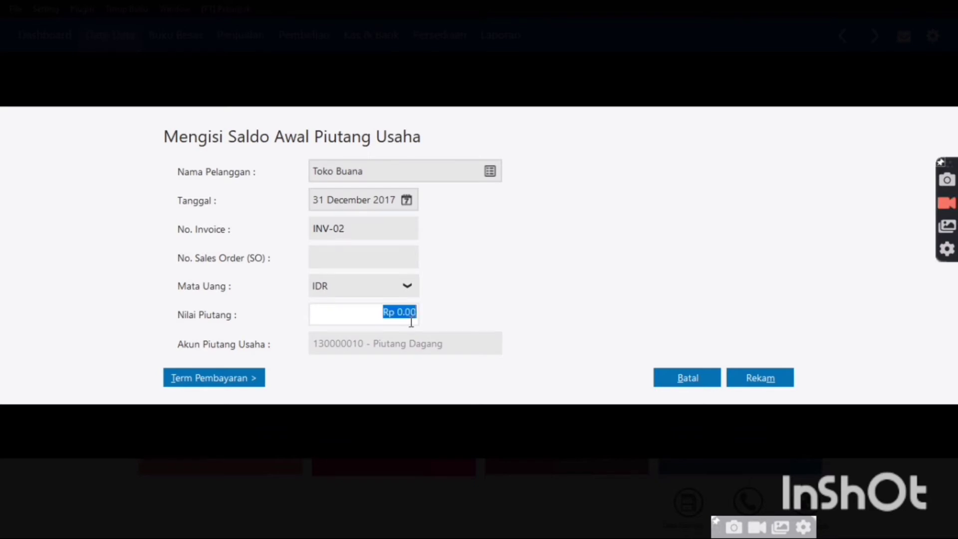
type("2,500,")
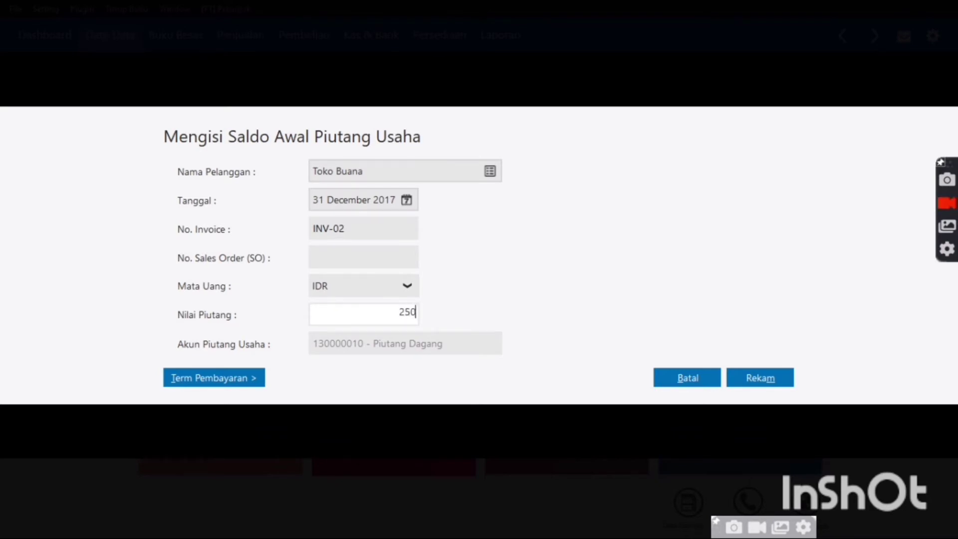
type("0000")
key("Tab")
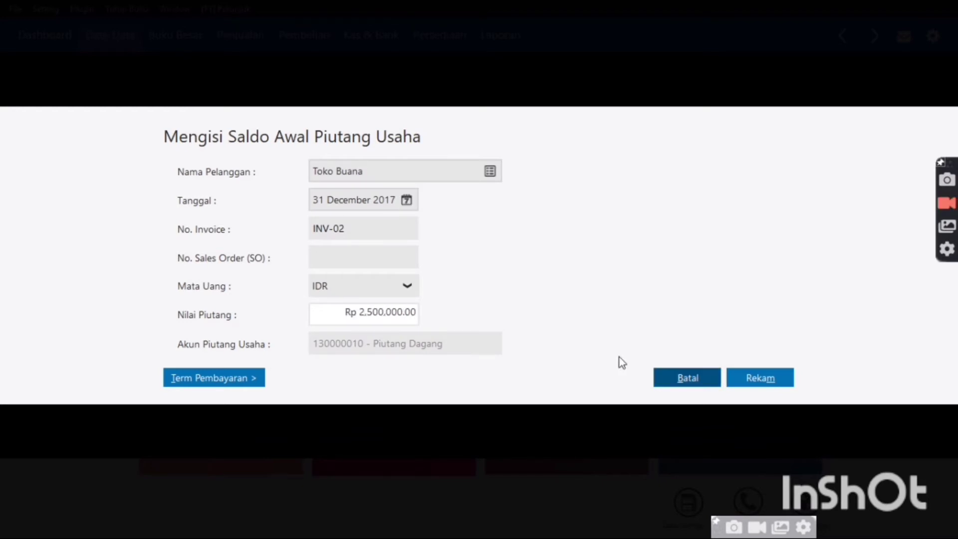
left_click(745, 370)
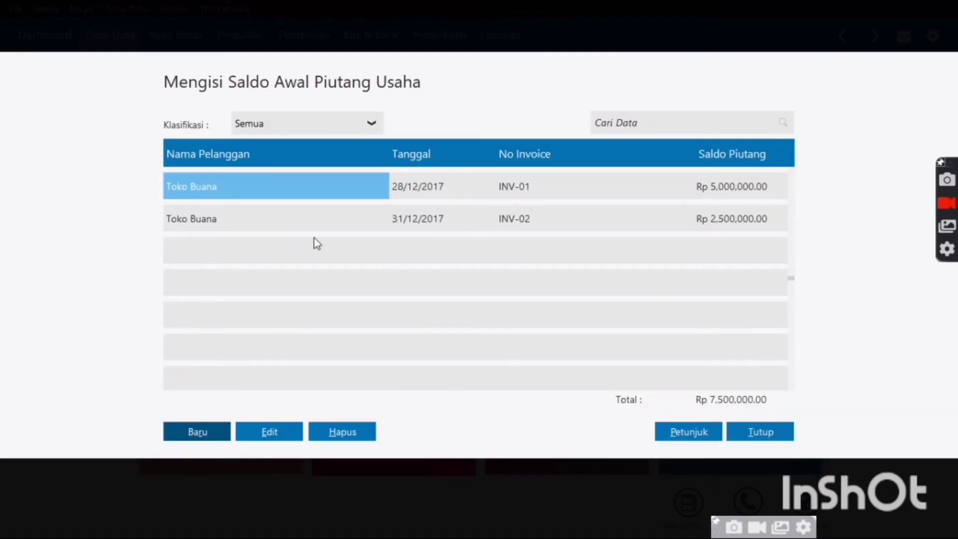
left_click(773, 437)
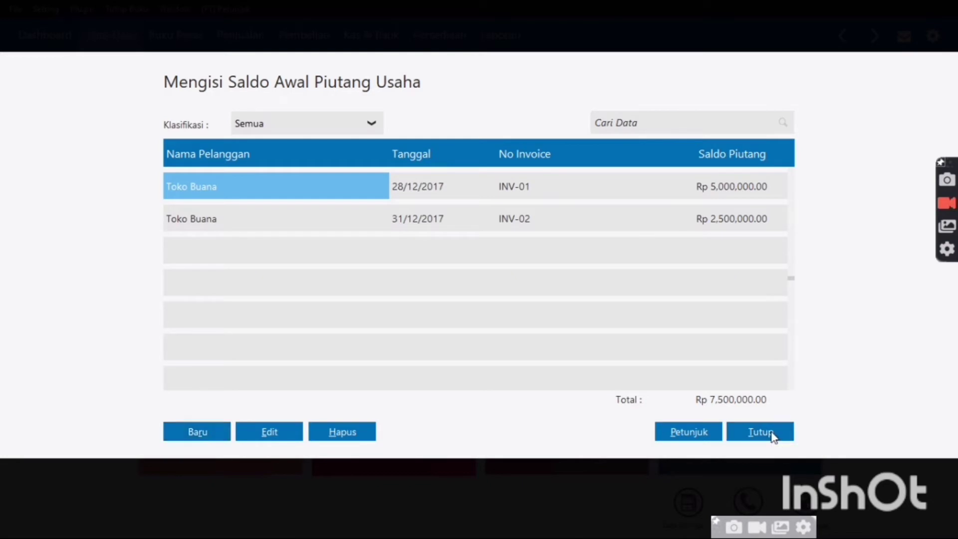
Open Saldo Awal Hutang Usaha and start a new payable for supplier PT. Gudang Sembako
left_click(44, 9)
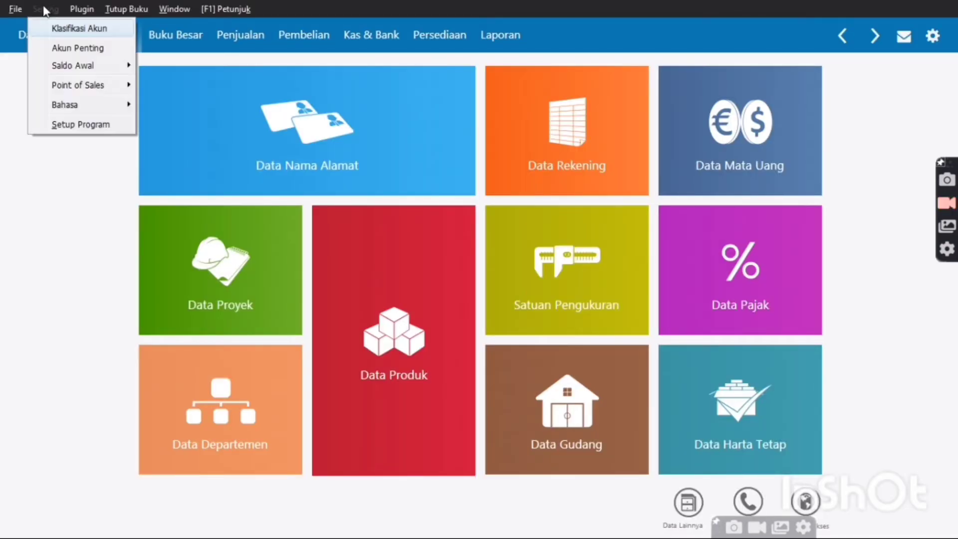
mouse_move(54, 67)
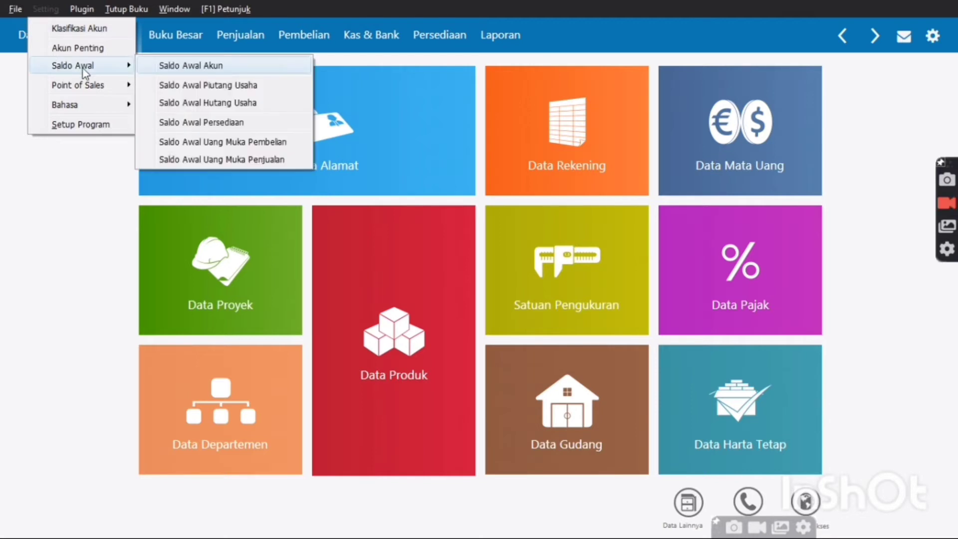
mouse_move(114, 69)
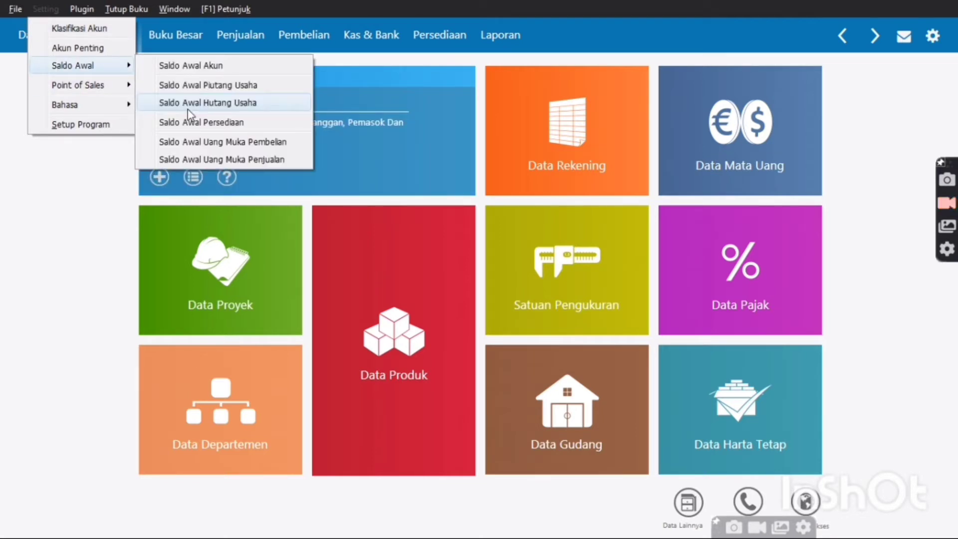
left_click(188, 109)
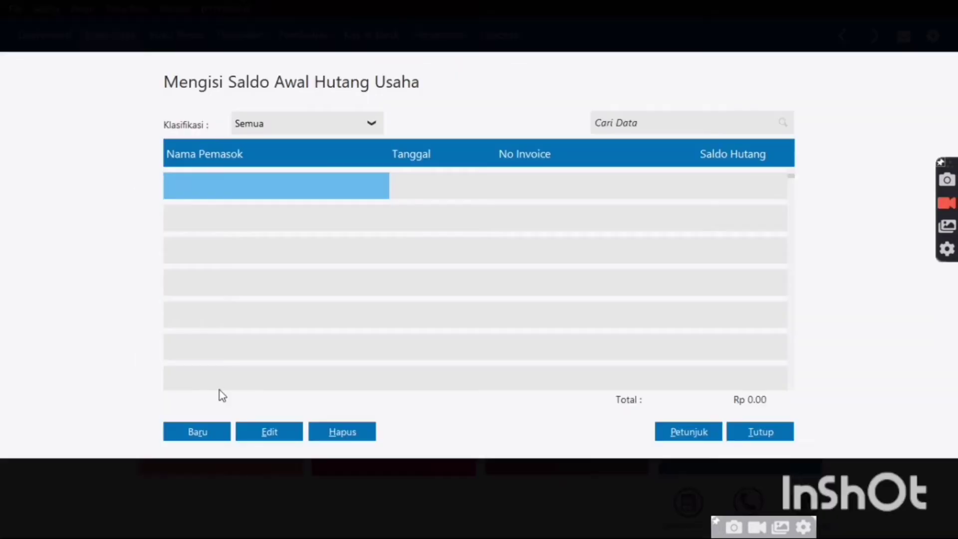
left_click(209, 434)
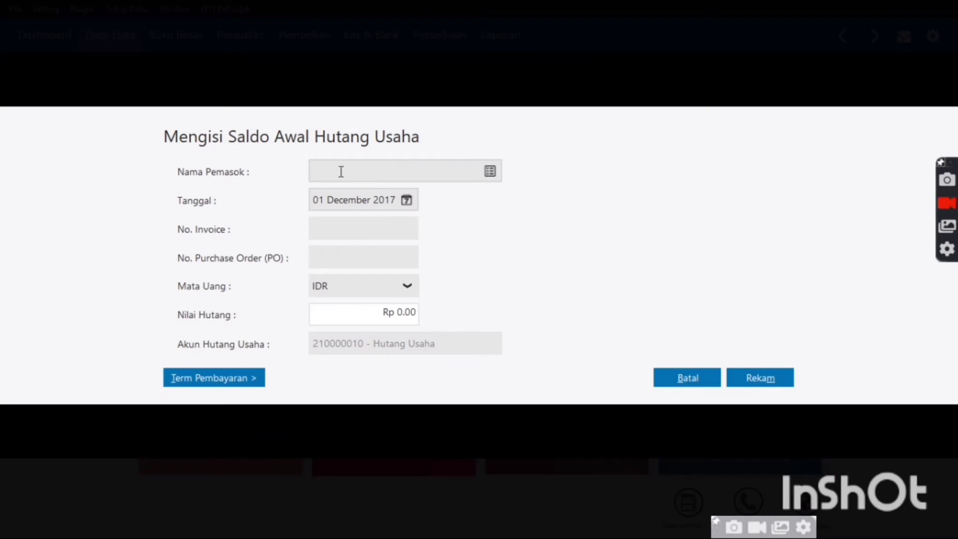
left_click(491, 171)
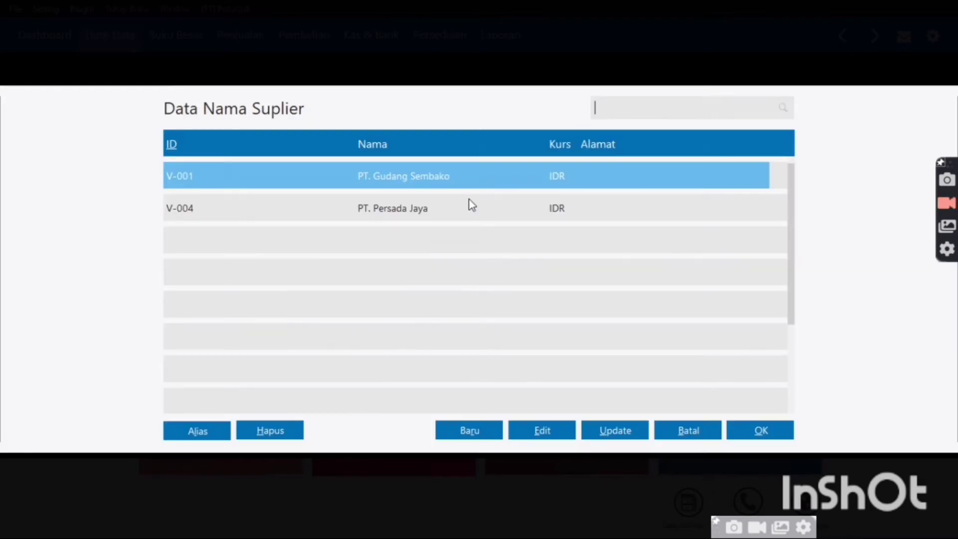
double_click(459, 172)
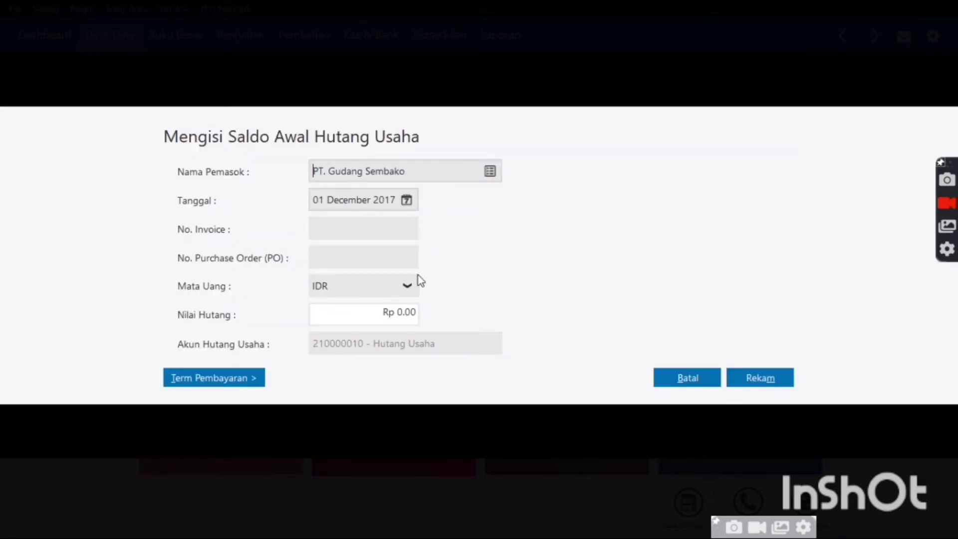
Date it 21 December 2017 with invoice INV-01 for Rp 30,000,000 and record it
left_click(407, 200)
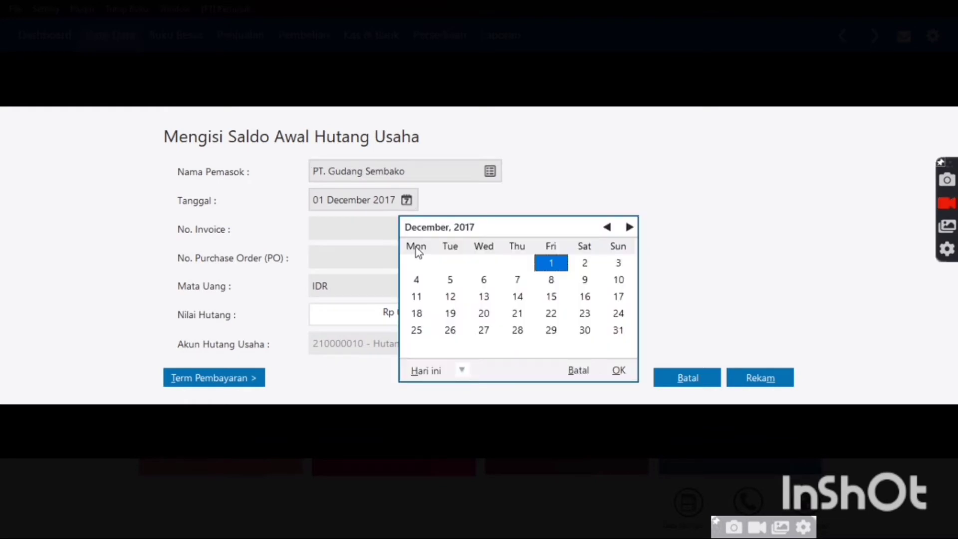
left_click(519, 315)
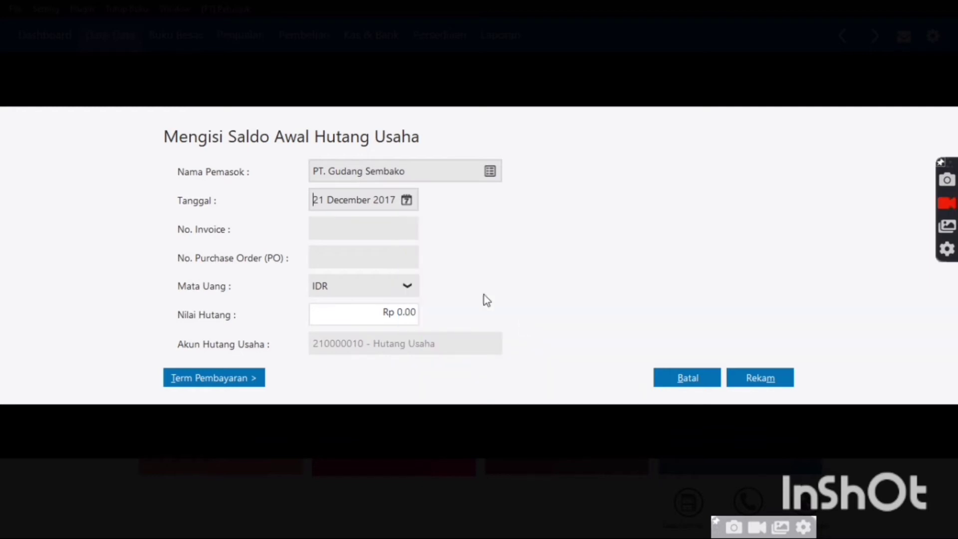
left_click(387, 230)
type("INV-01")
left_click(411, 306)
type("3")
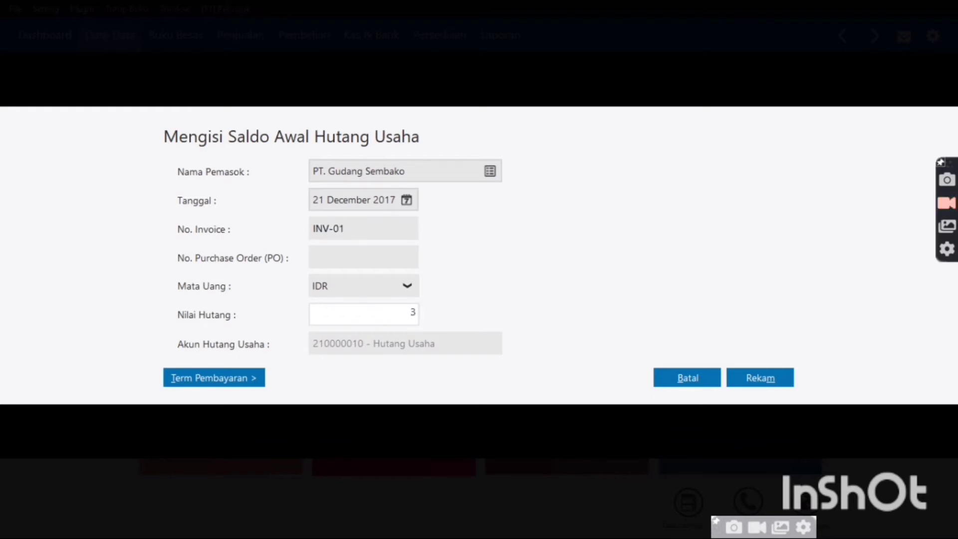
type("0,000,000")
key("Tab")
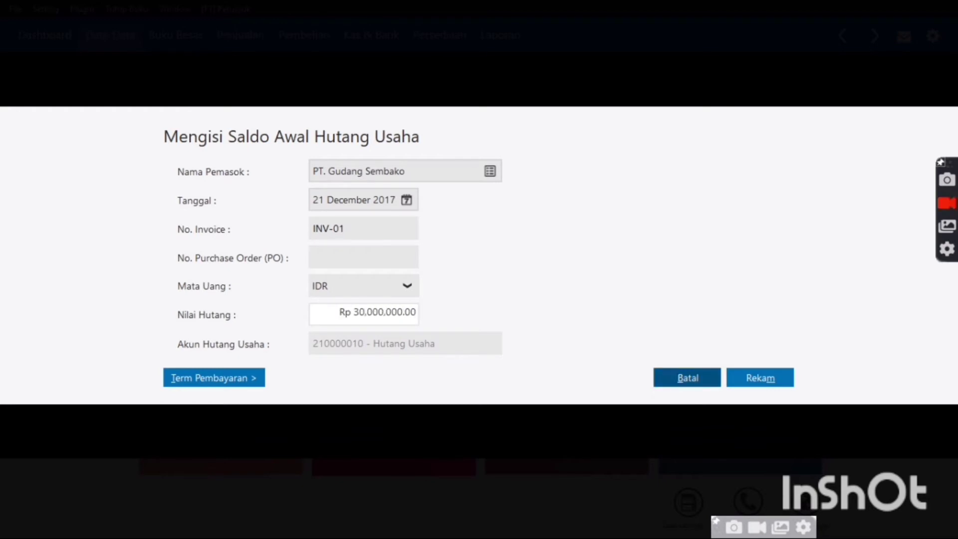
left_click(736, 383)
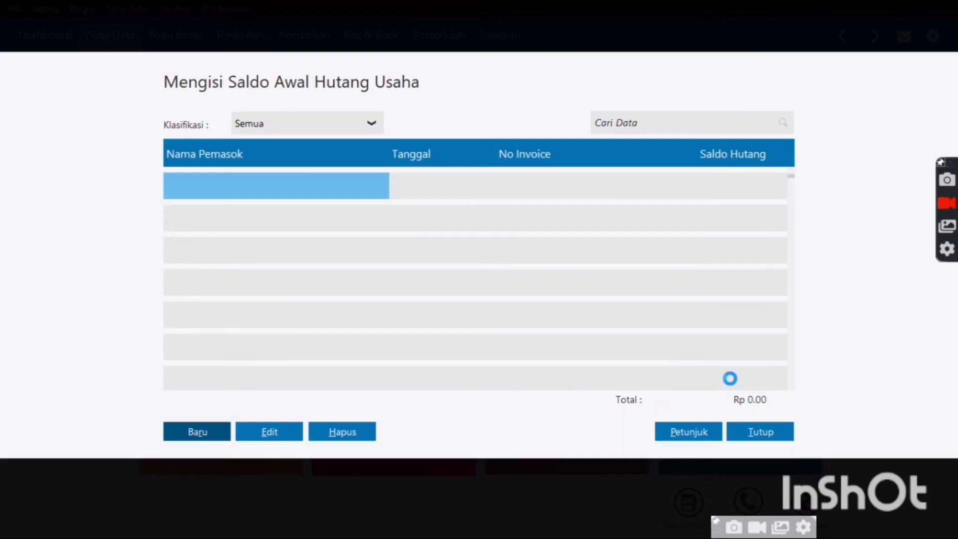
Start a new payable for PT. Persada Jaya dated 30 November 2017
left_click(189, 435)
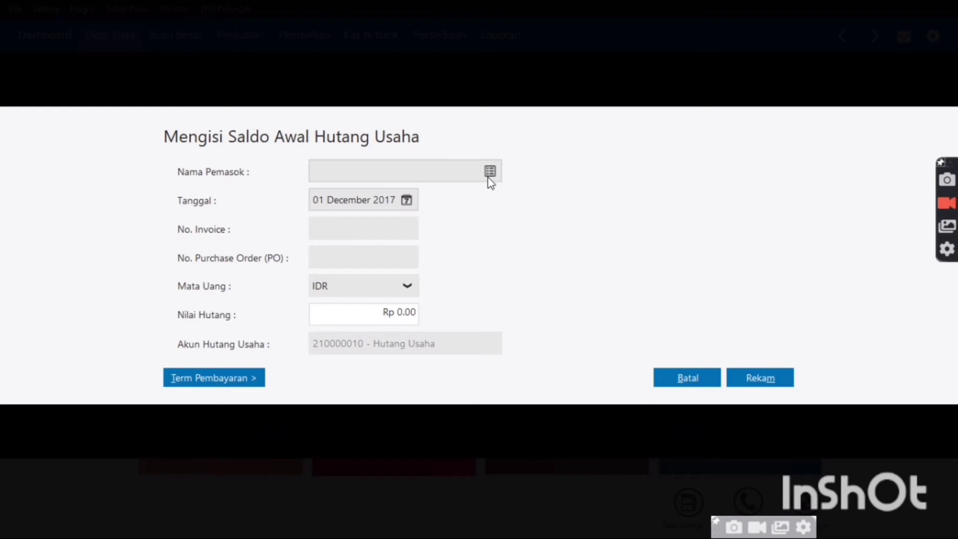
left_click(489, 172)
left_click(411, 206)
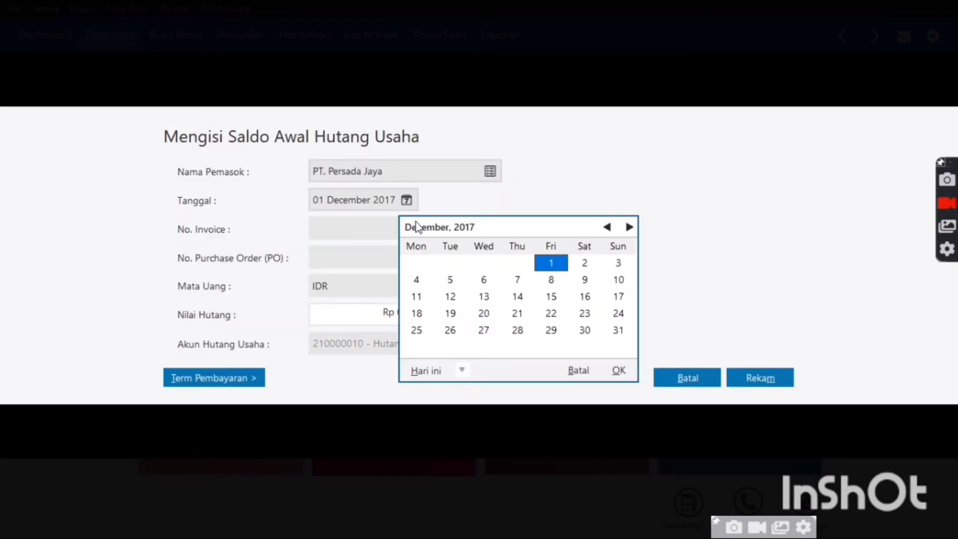
left_click(608, 227)
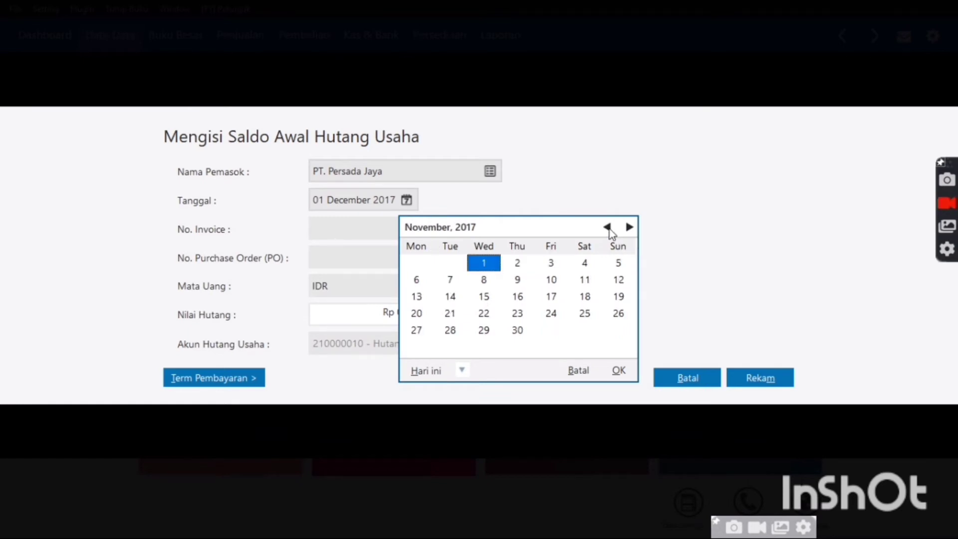
left_click(517, 330)
Enter invoice INV-04 for Rp 5,000,000, record it, and close the payables list
left_click(348, 227)
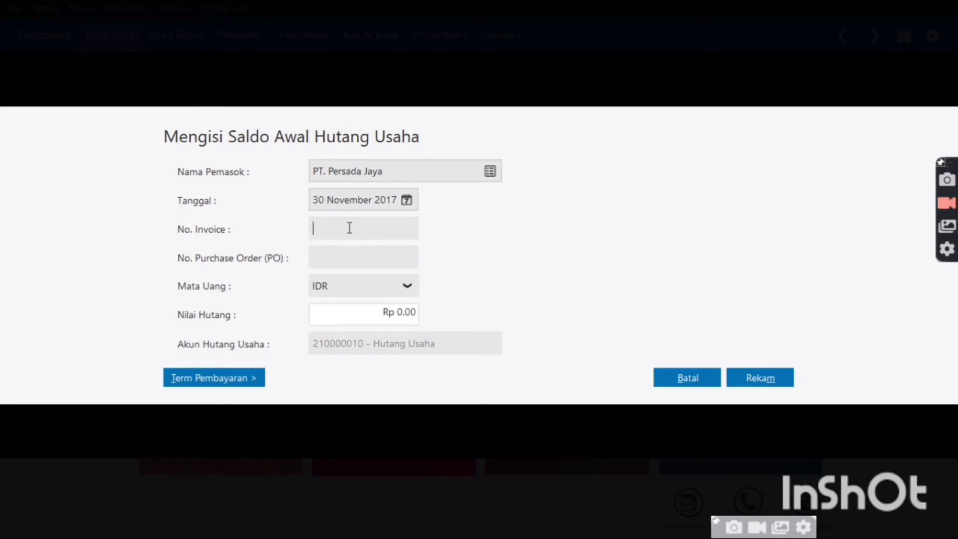
type("INV-04")
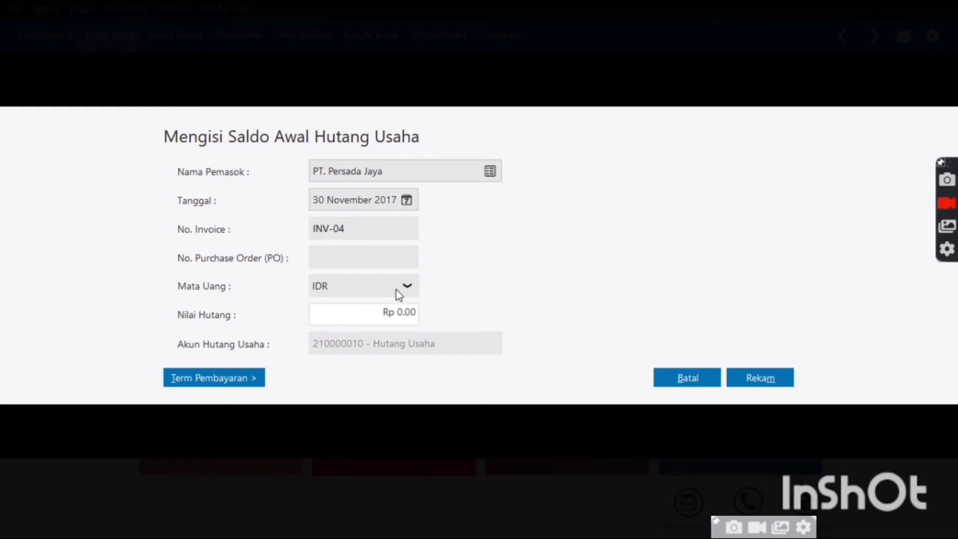
left_click(413, 315)
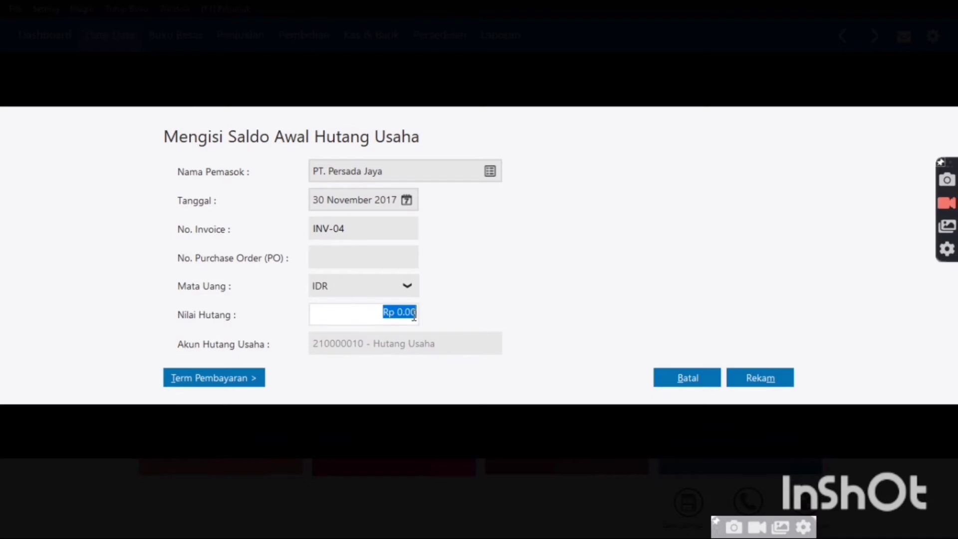
type("5.000.")
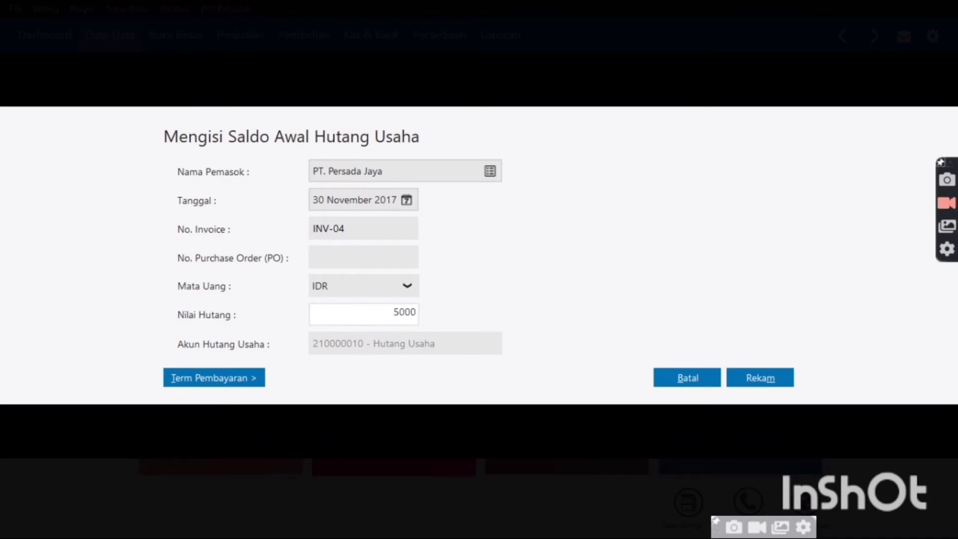
type("000")
key("Tab")
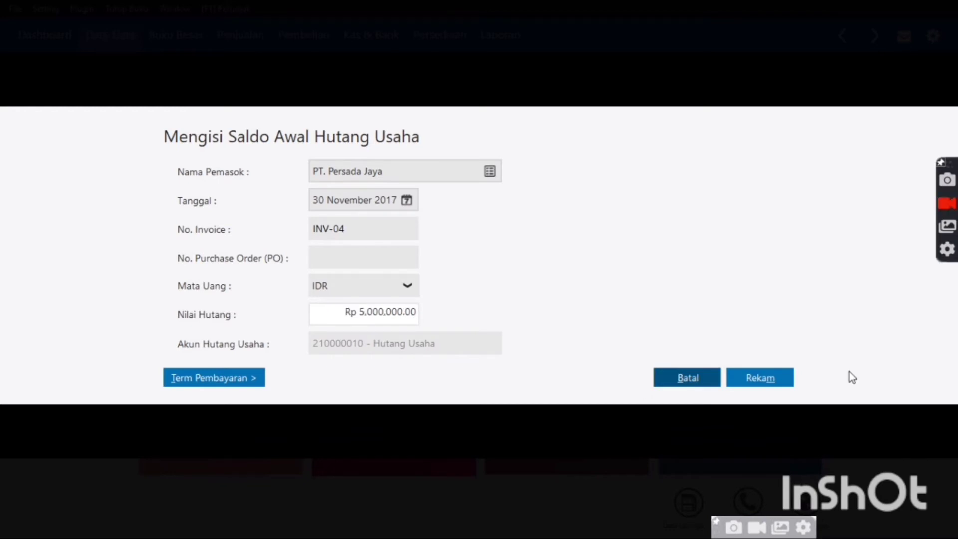
left_click(759, 378)
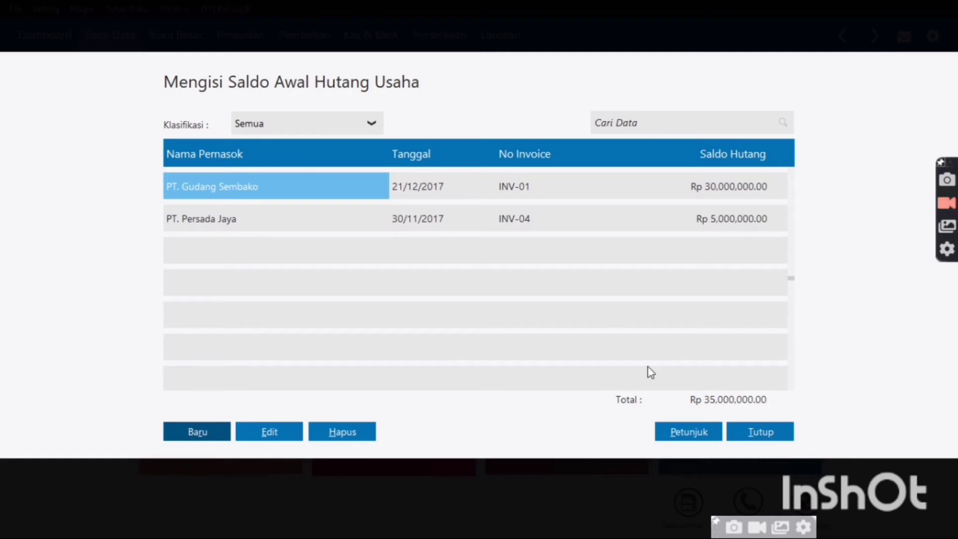
left_click(765, 433)
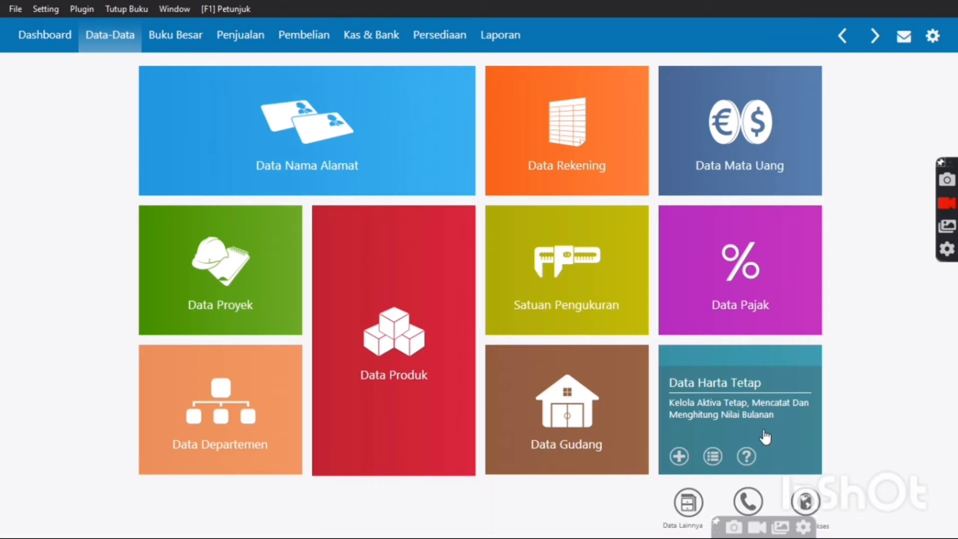
Open inventory opening balances and start a new entry for BM-001 Wafer tango vanila
left_click(53, 11)
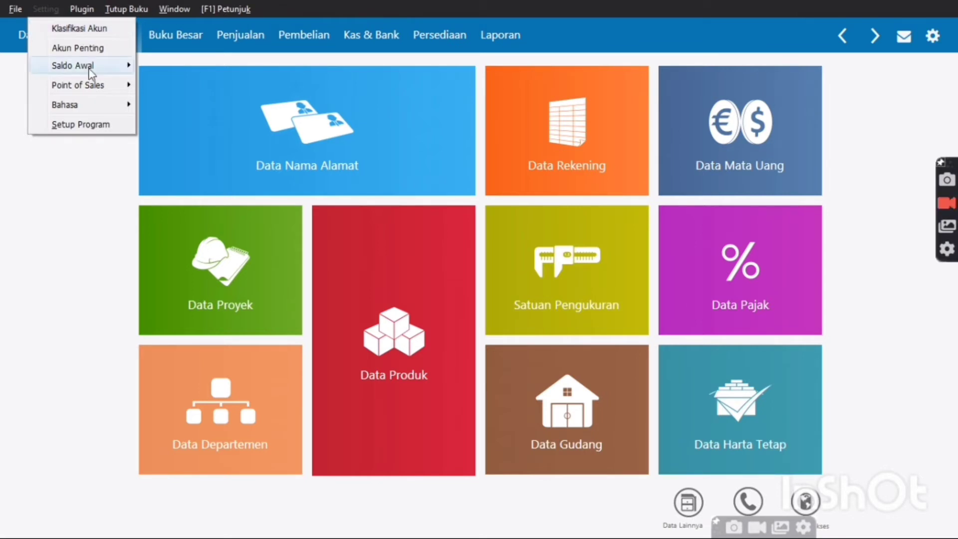
mouse_move(91, 70)
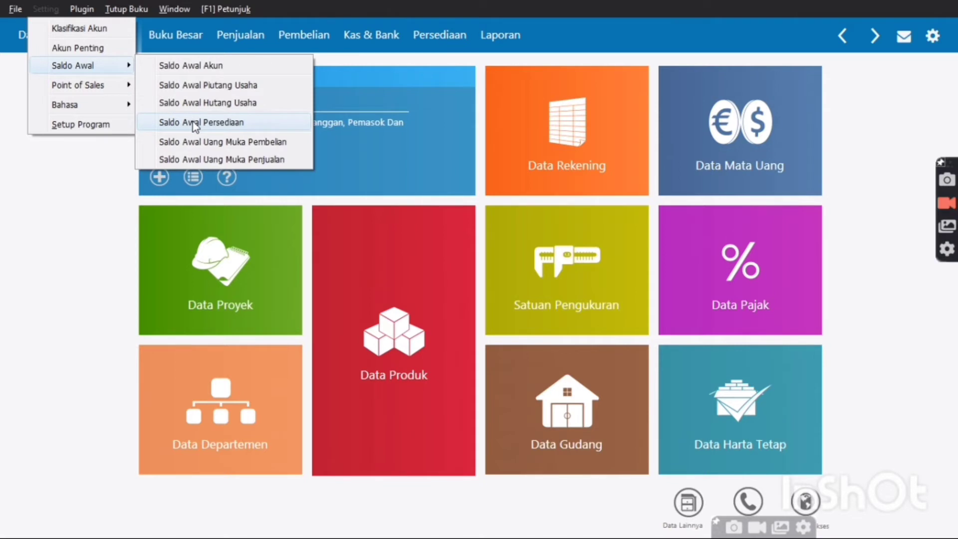
left_click(195, 123)
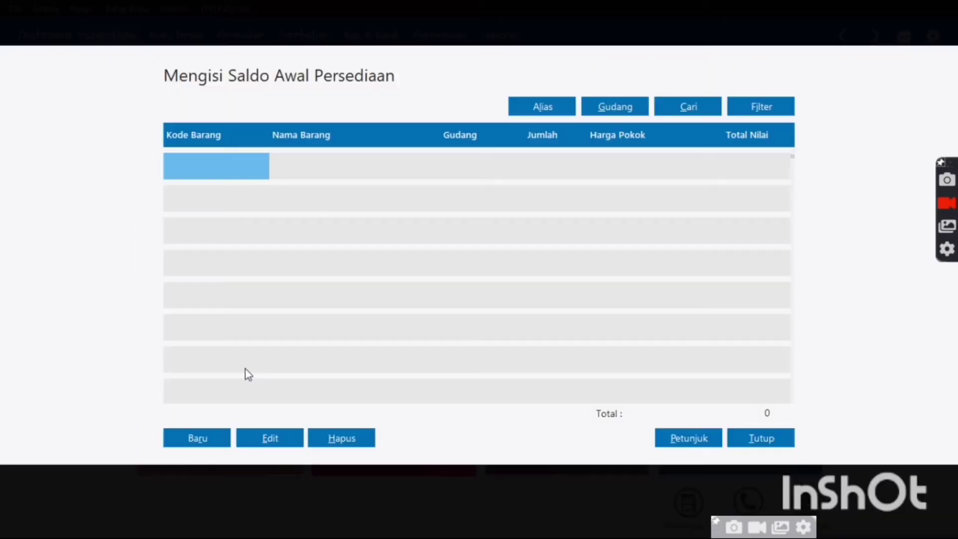
left_click(216, 442)
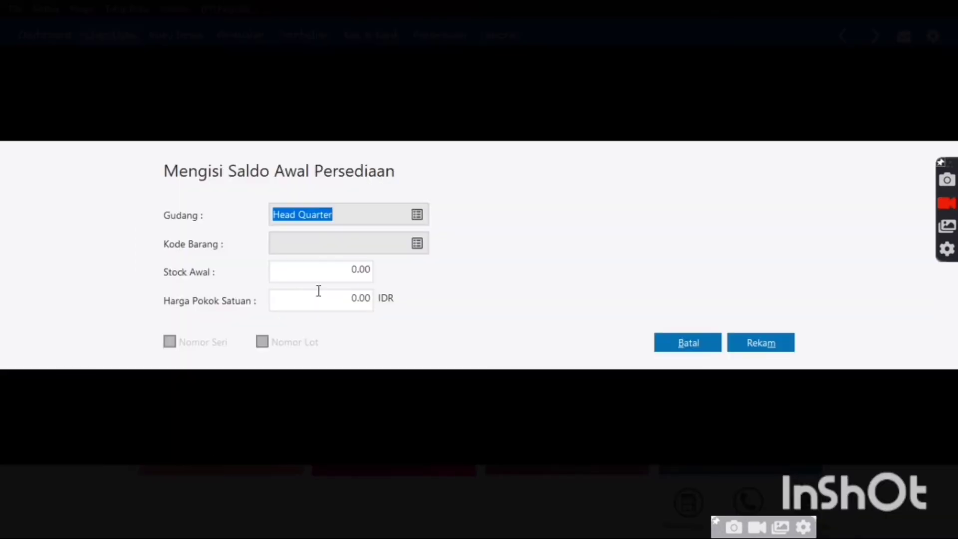
left_click(417, 244)
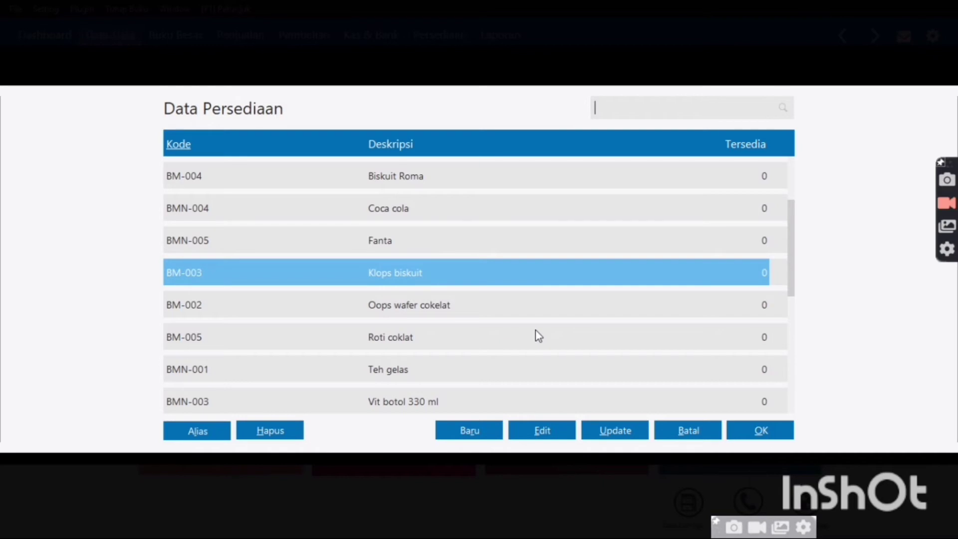
left_click(788, 308)
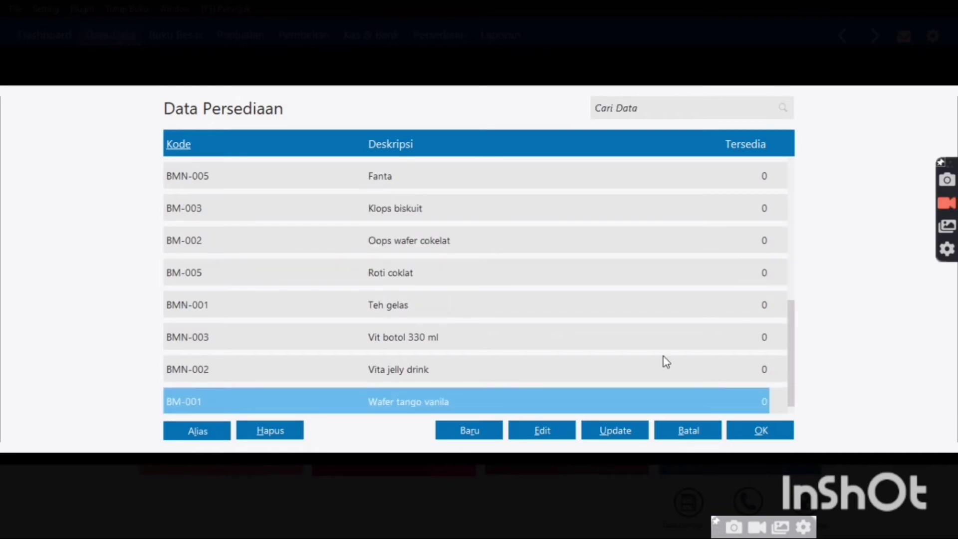
scroll(647, 396, "down", 1)
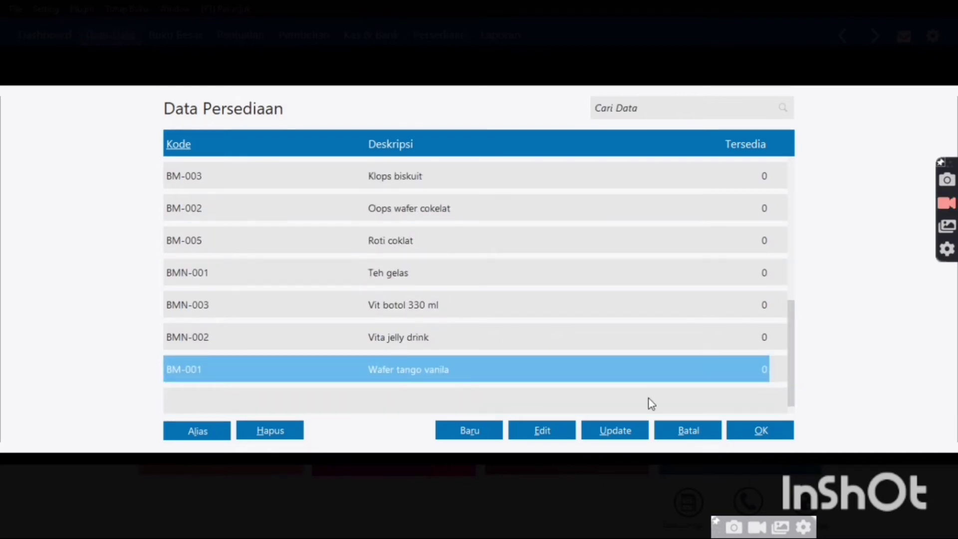
double_click(431, 366)
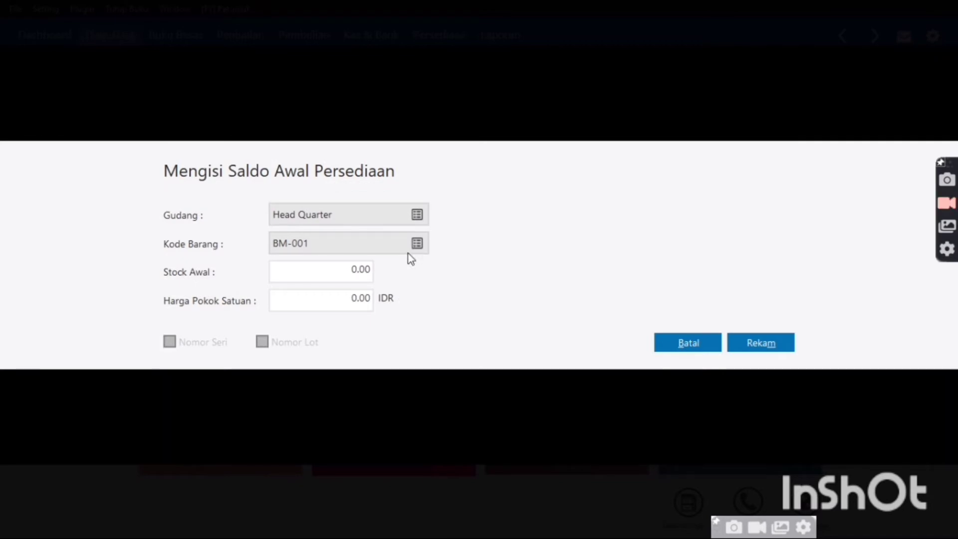
Record BM-001 with Stock Awal 1 and unit cost 8000
left_click(362, 268)
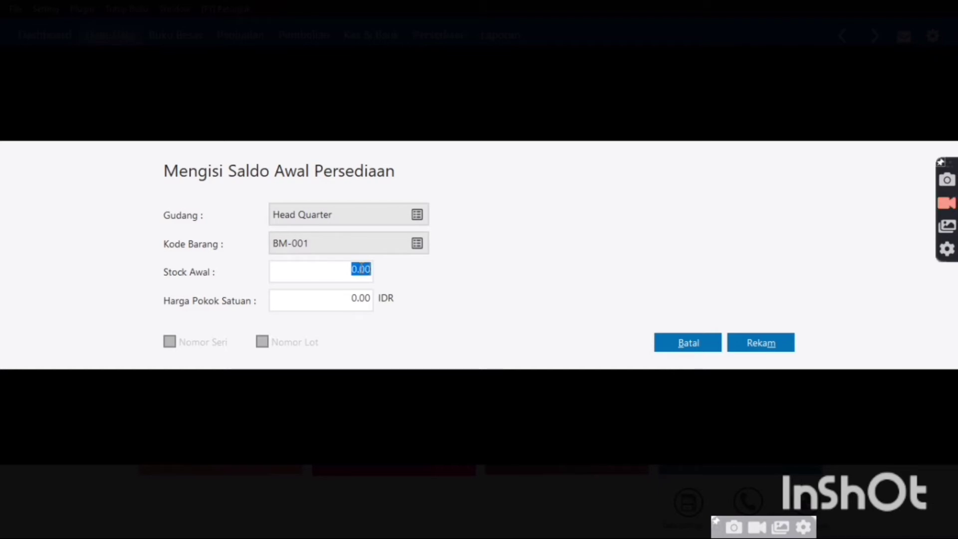
type("1")
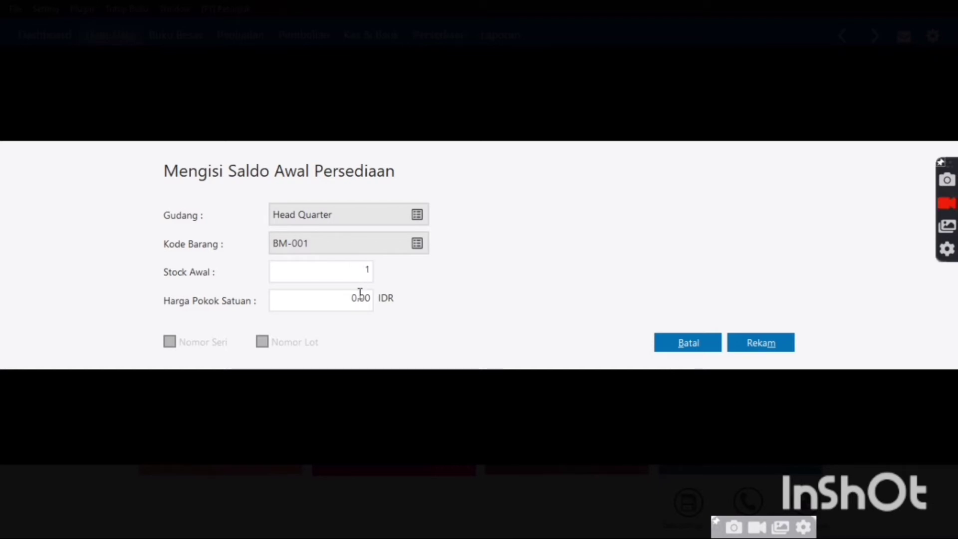
left_click(360, 295)
type("8000")
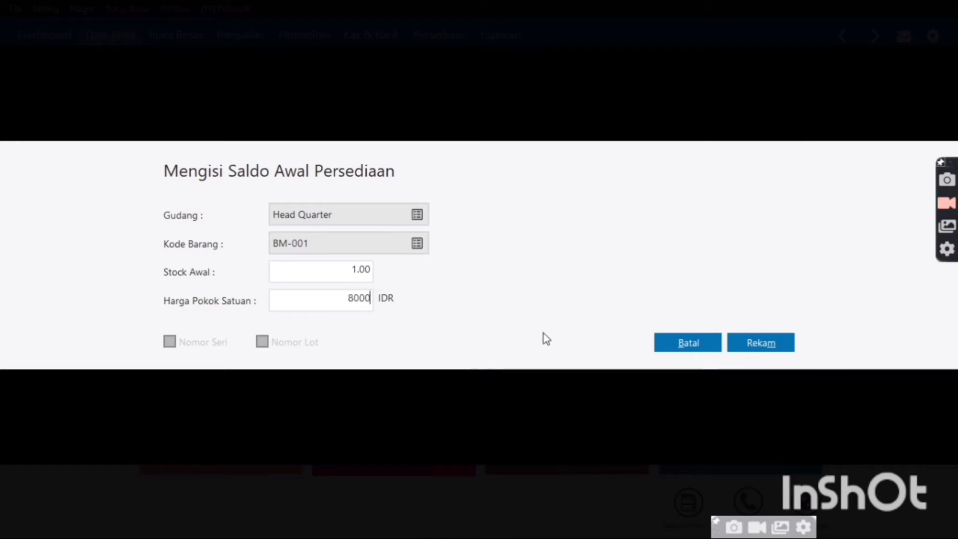
key("Tab")
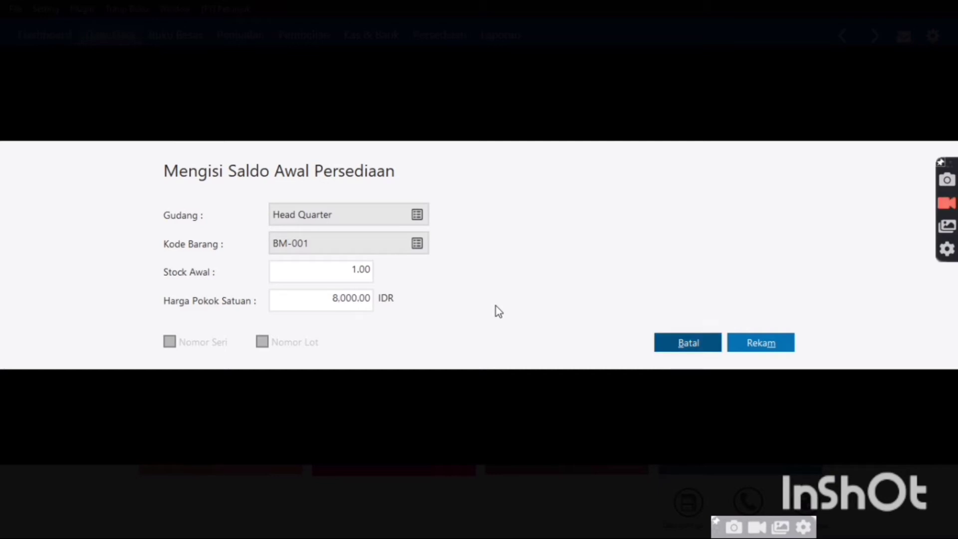
left_click(774, 348)
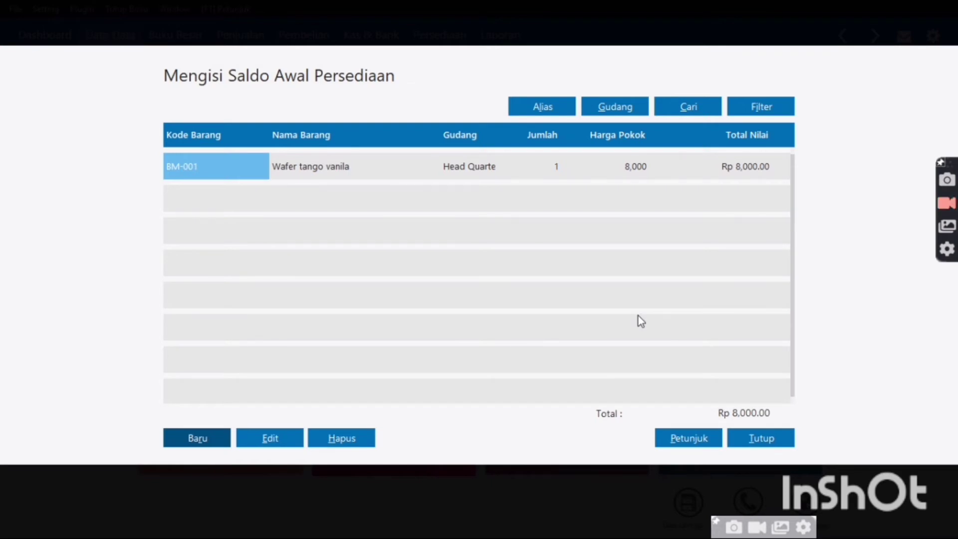
Edit the BM-001 entry to correct Stock Awal to 1000 and save
left_click(531, 176)
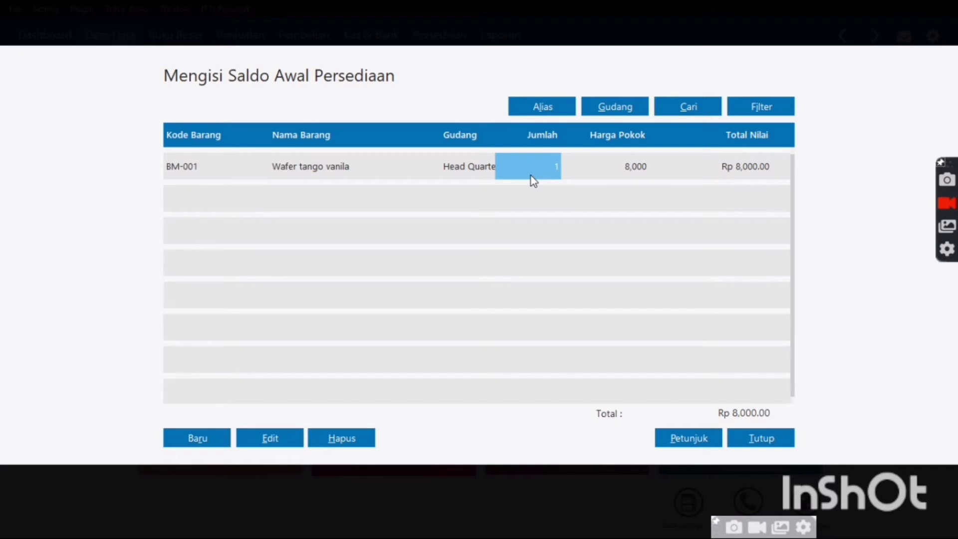
left_click(220, 172)
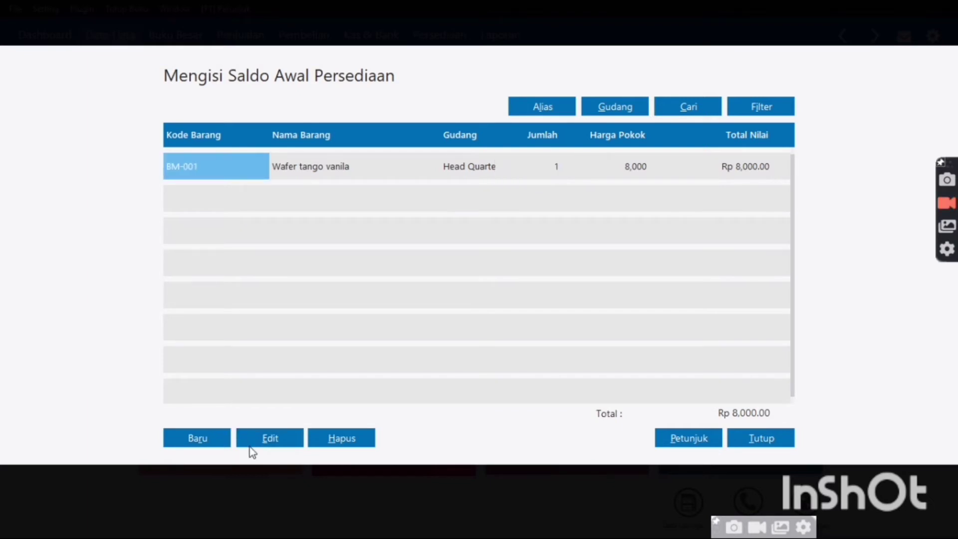
left_click(250, 445)
left_click(369, 272)
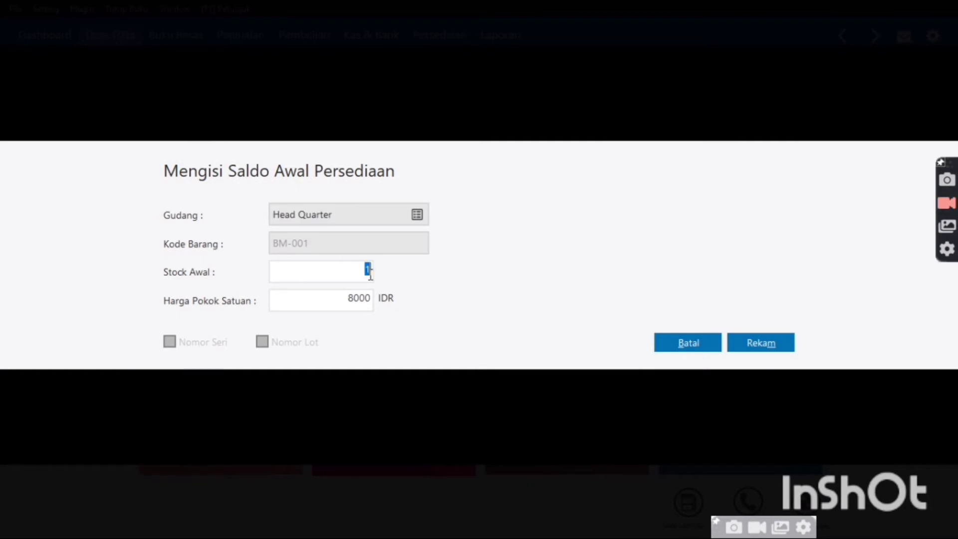
type("1000")
left_click(743, 342)
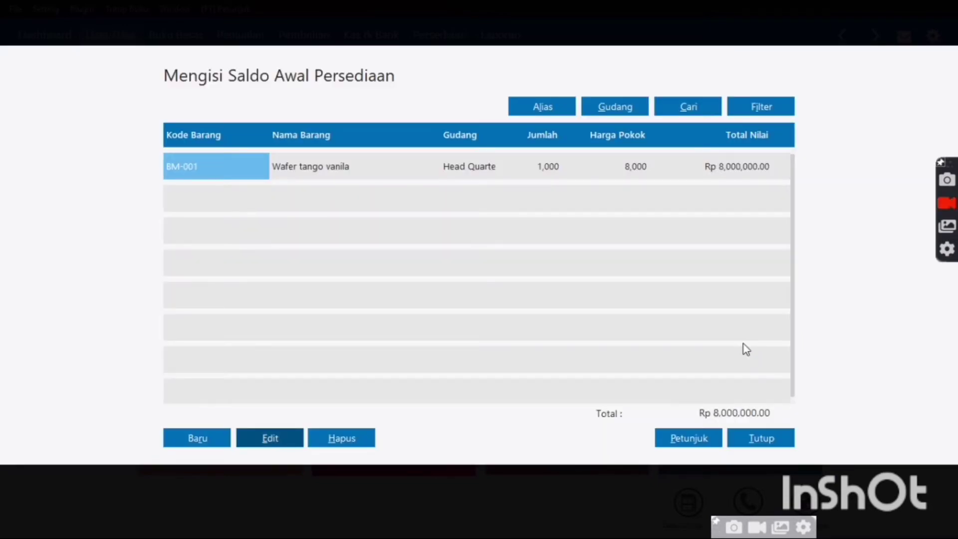
Add opening stock for BM-002 Oops wafer cokelat: 10000 units at 500 each
left_click(207, 439)
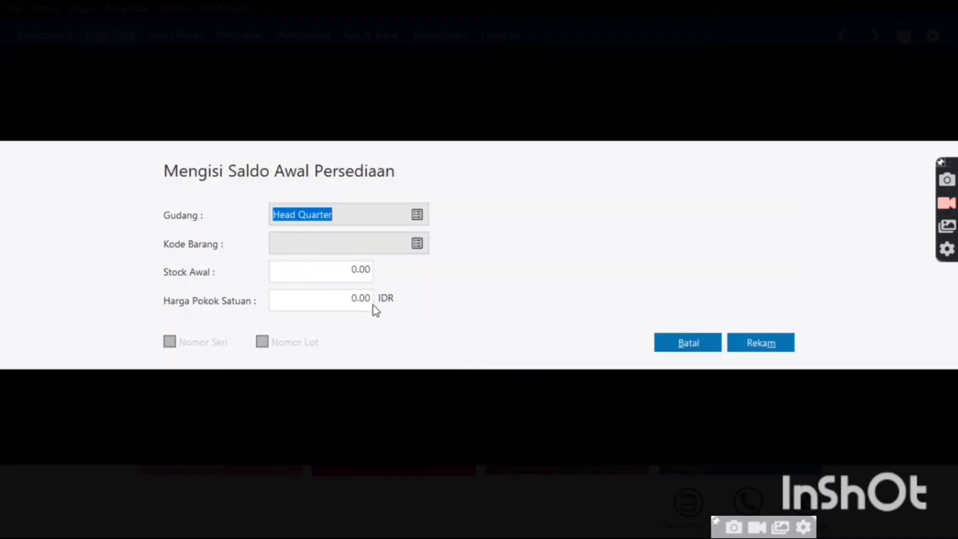
left_click(417, 243)
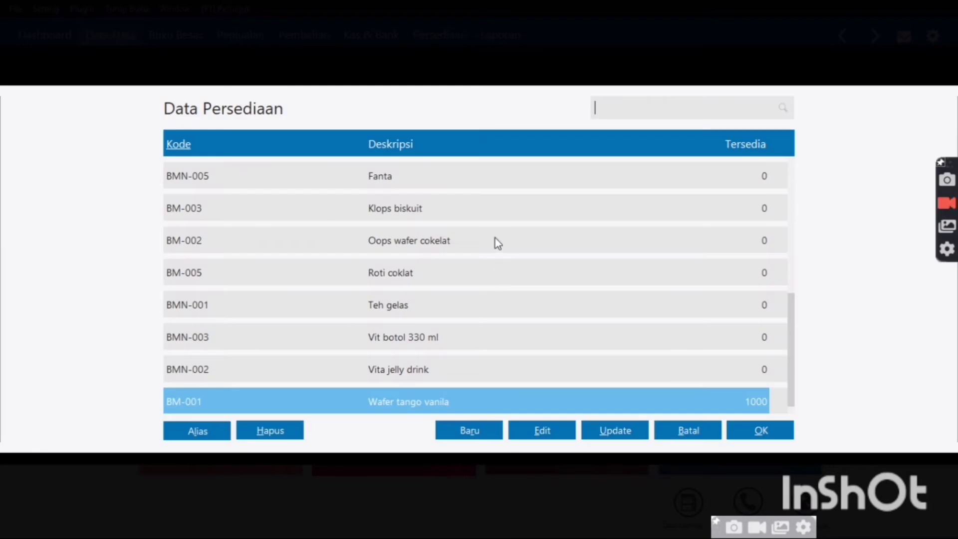
double_click(495, 240)
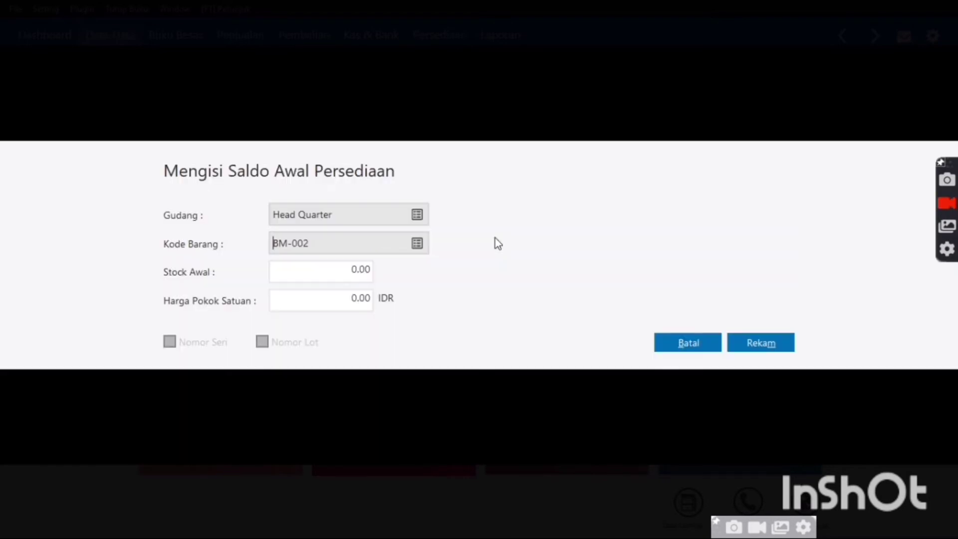
left_click(366, 281)
type("10000")
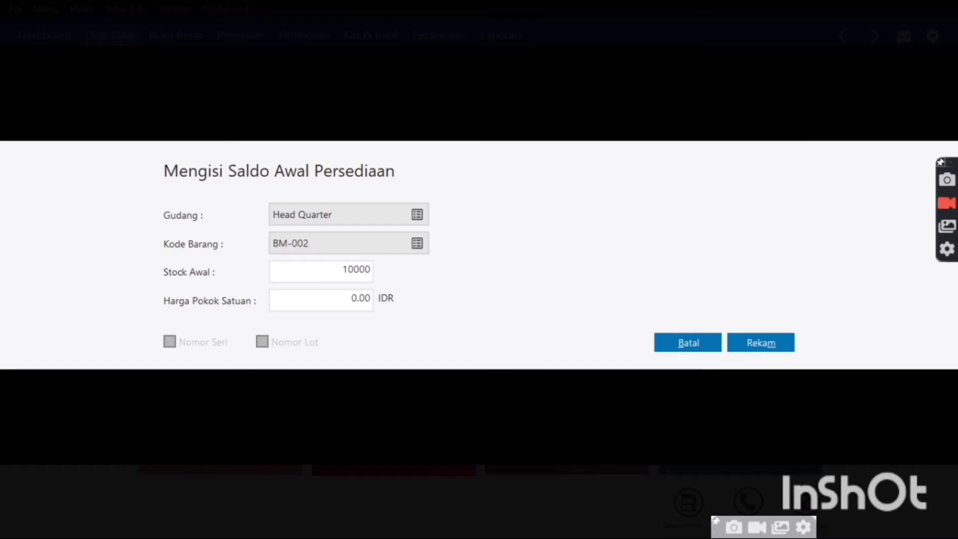
key("Tab")
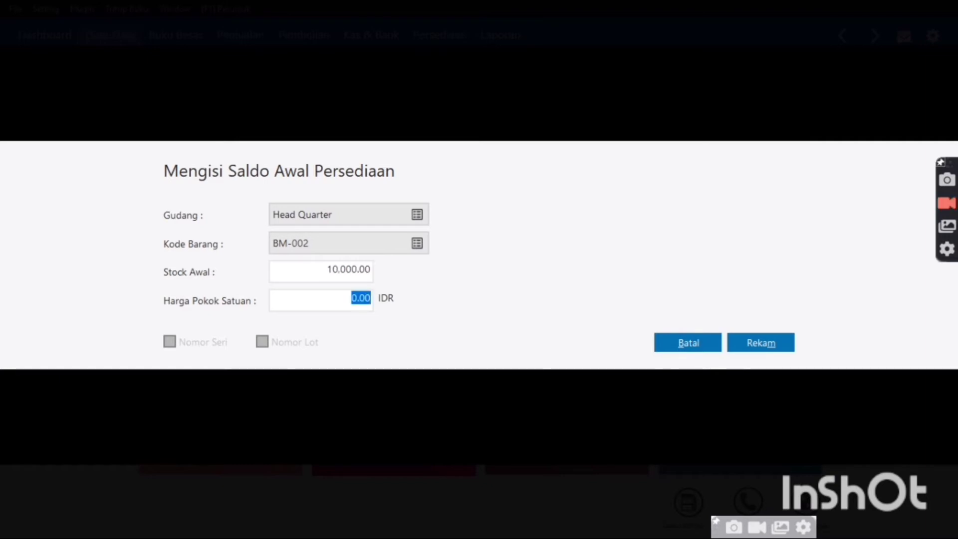
type("500")
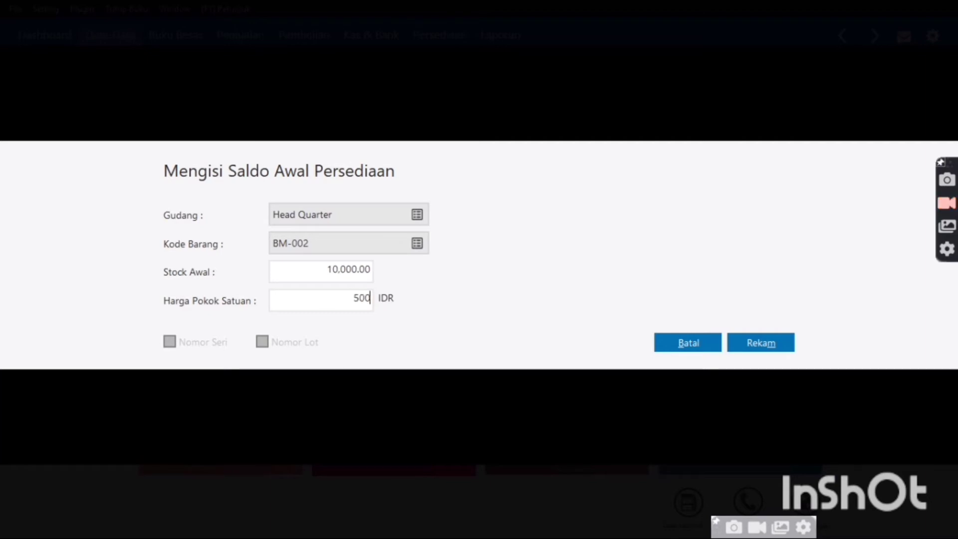
left_click(744, 343)
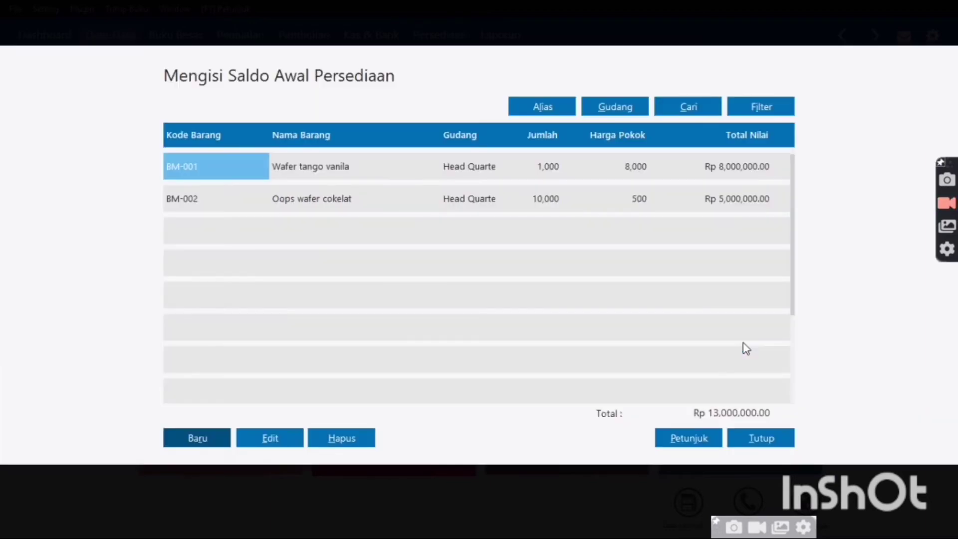
Add opening stock for BM-003 Klops biskuit: 10000 units at 500 each
left_click(216, 440)
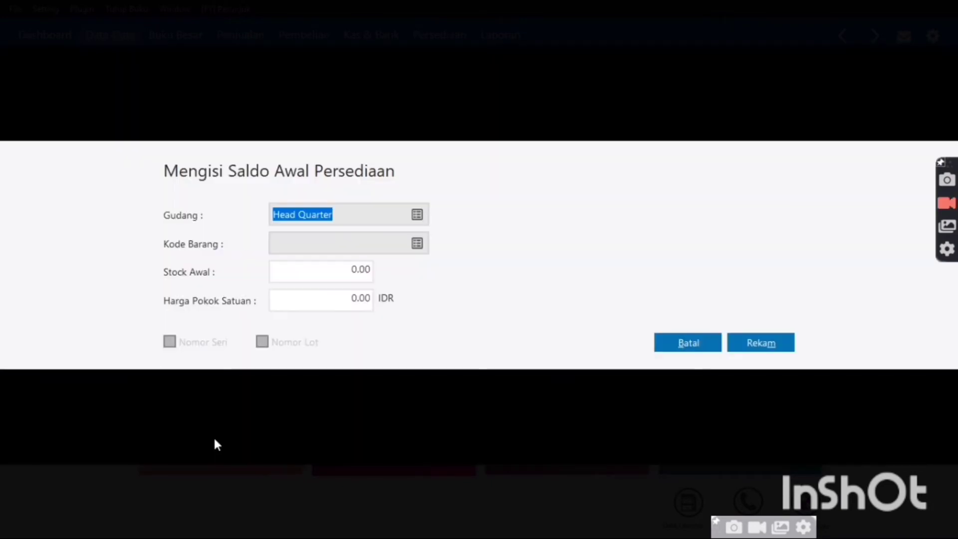
left_click(417, 244)
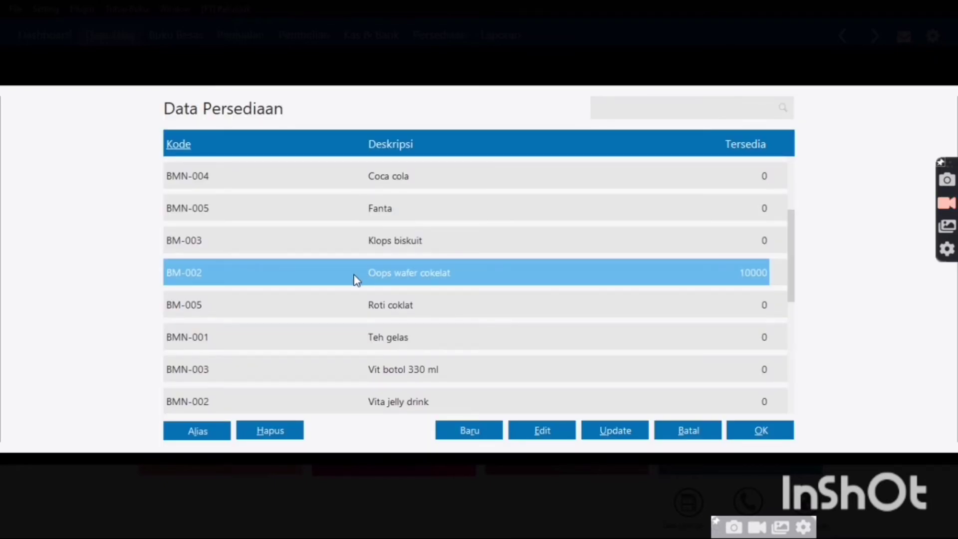
double_click(438, 244)
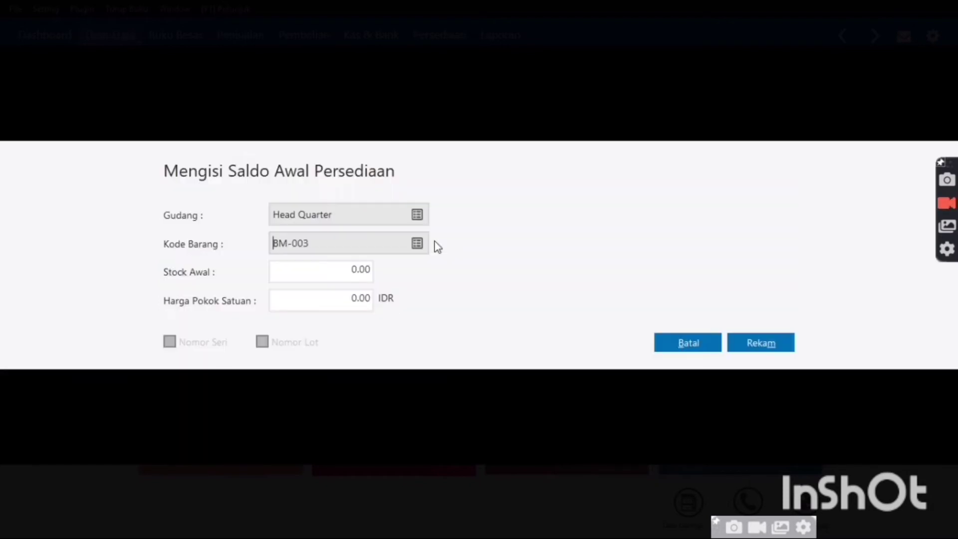
double_click(370, 269)
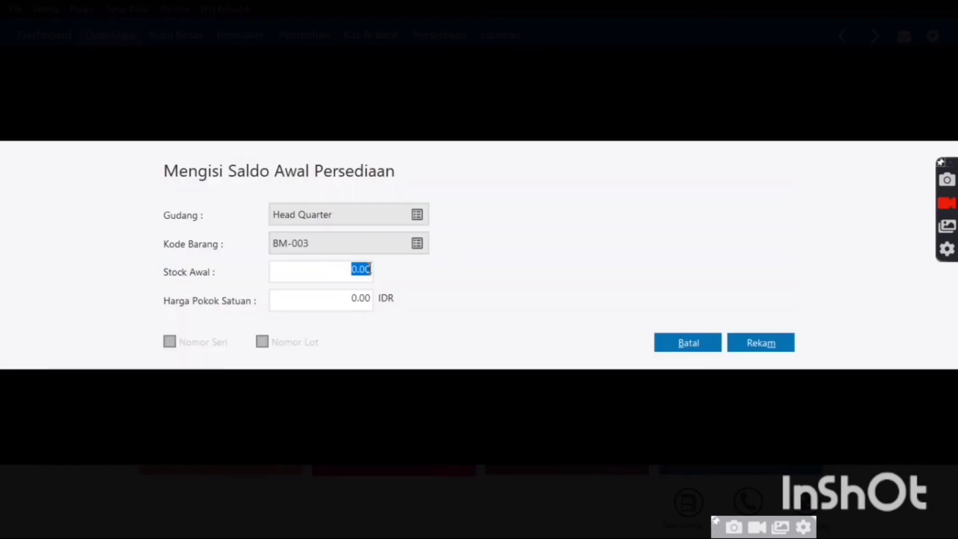
key("BackSpace")
type("10000")
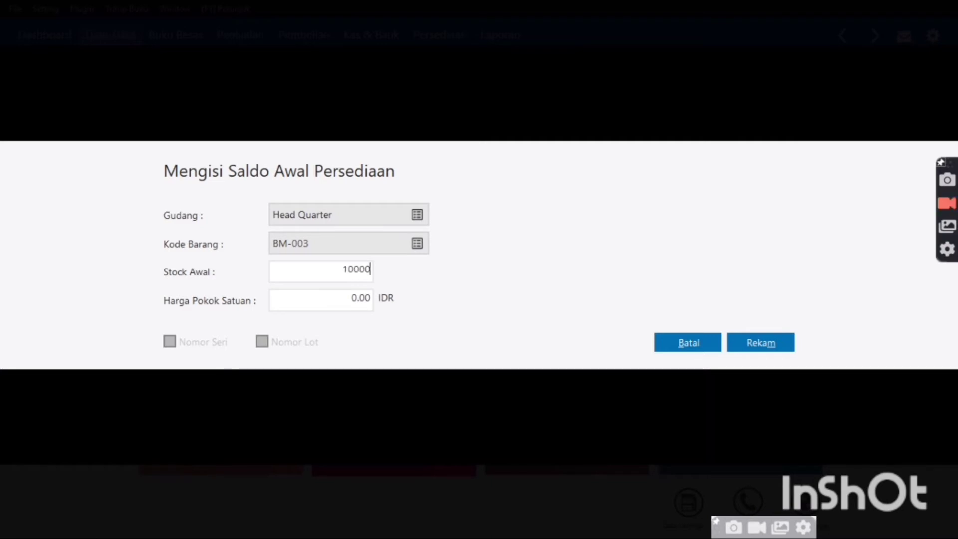
key("Tab")
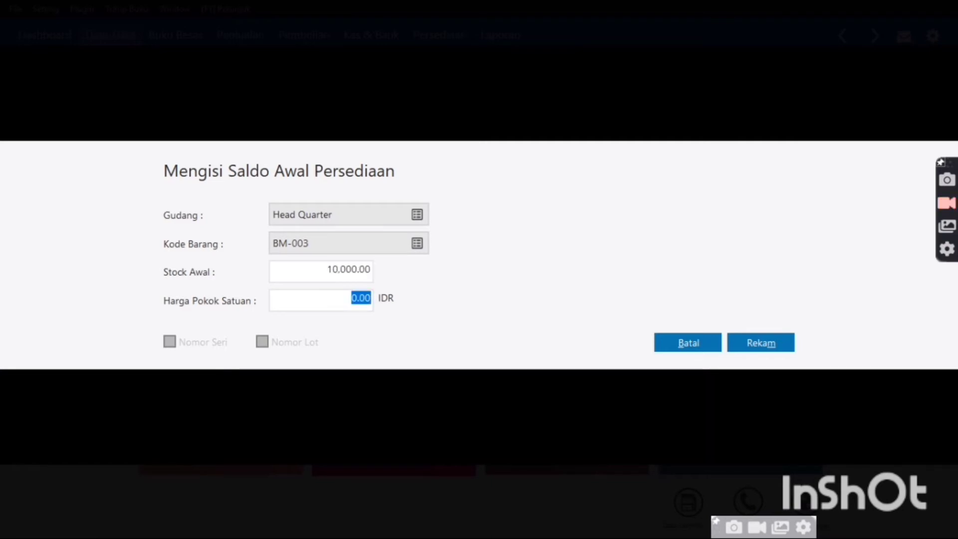
type("599")
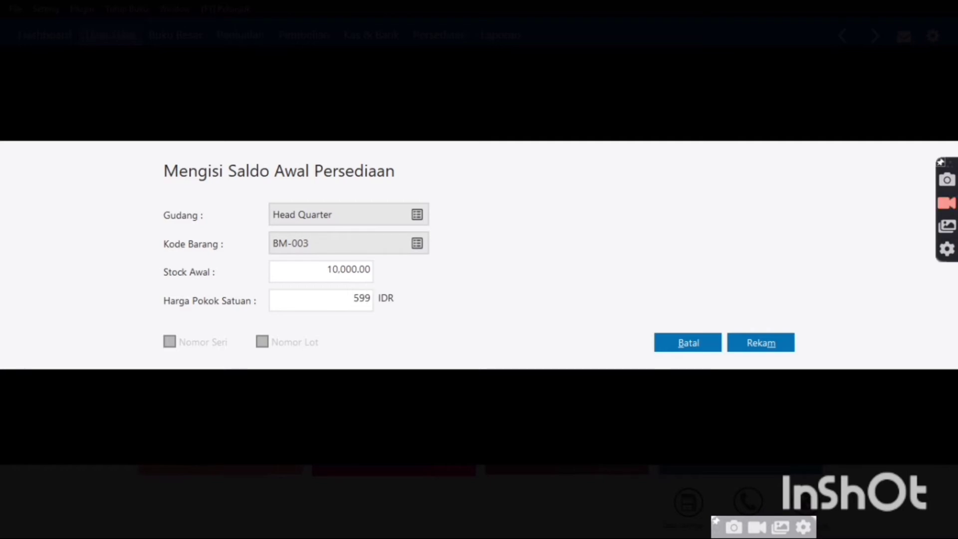
key("BackSpace")
key("BackSpace")
type("00")
left_click(746, 349)
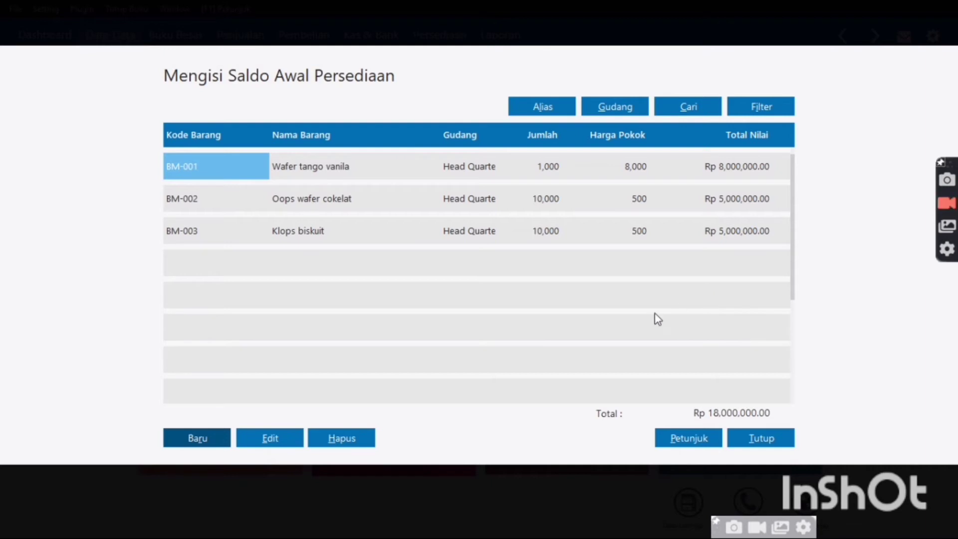
Record Teh gelas (BMN-001) opening stock of 5,000 units at 1,000 each
left_click(212, 434)
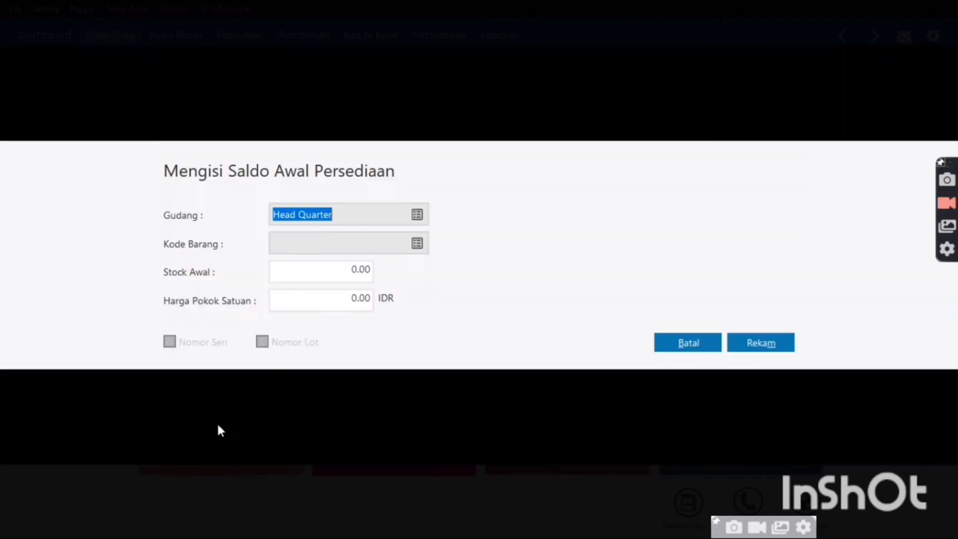
left_click(417, 244)
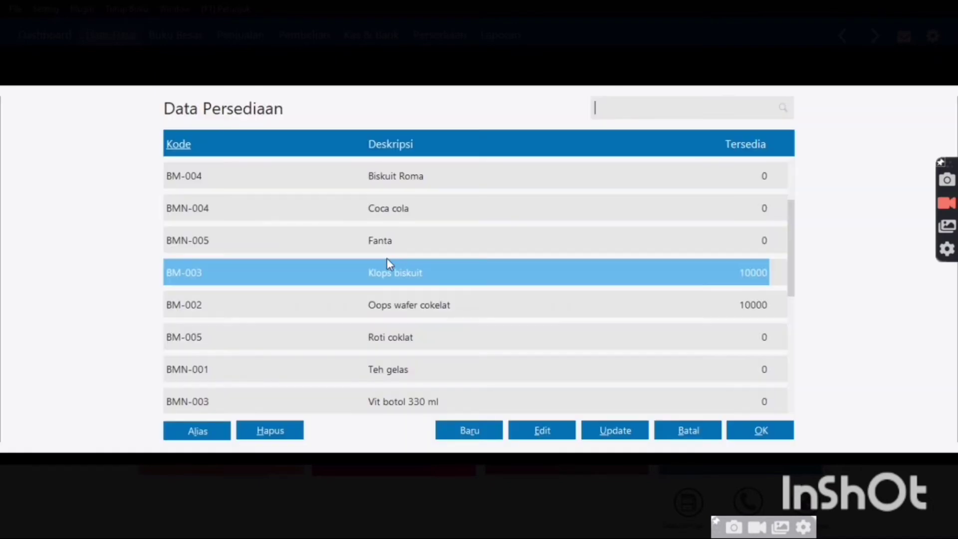
double_click(409, 382)
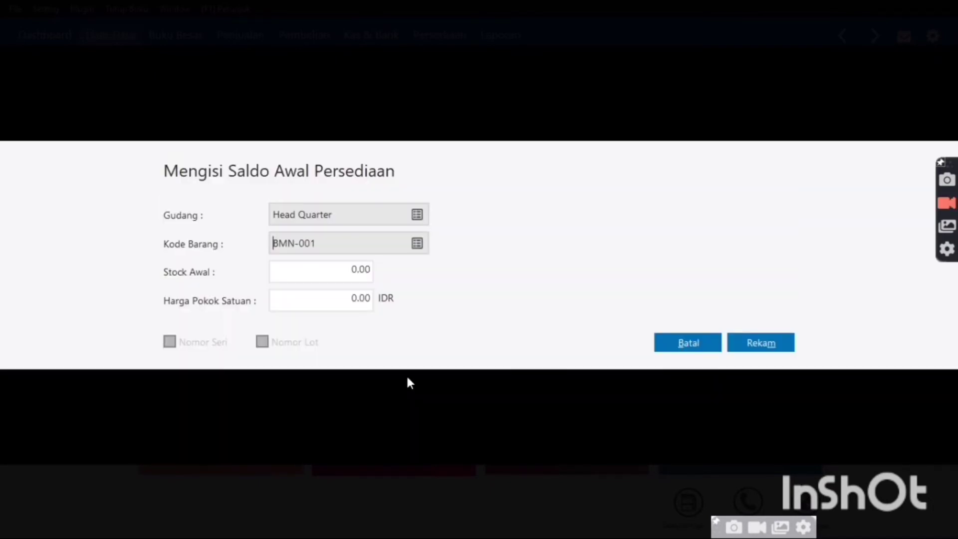
double_click(366, 266)
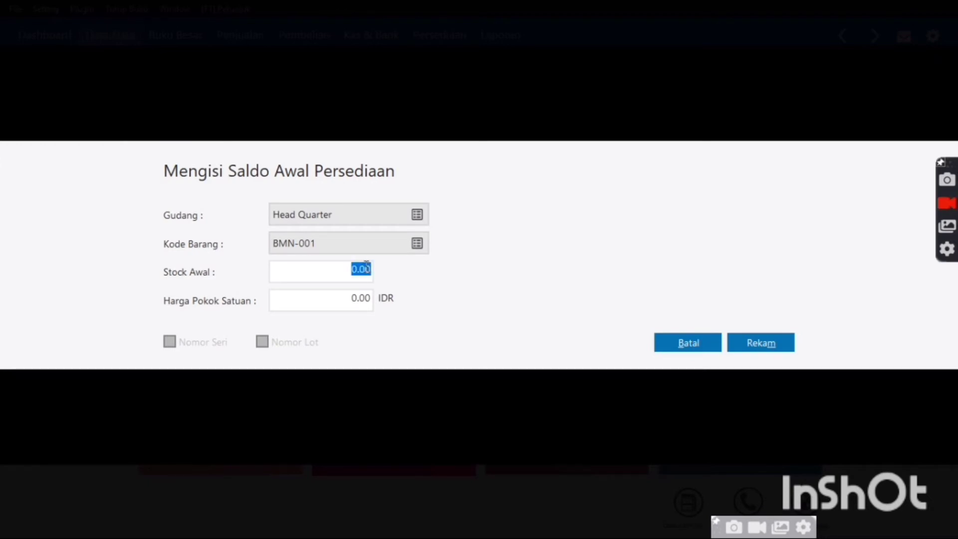
type("50000")
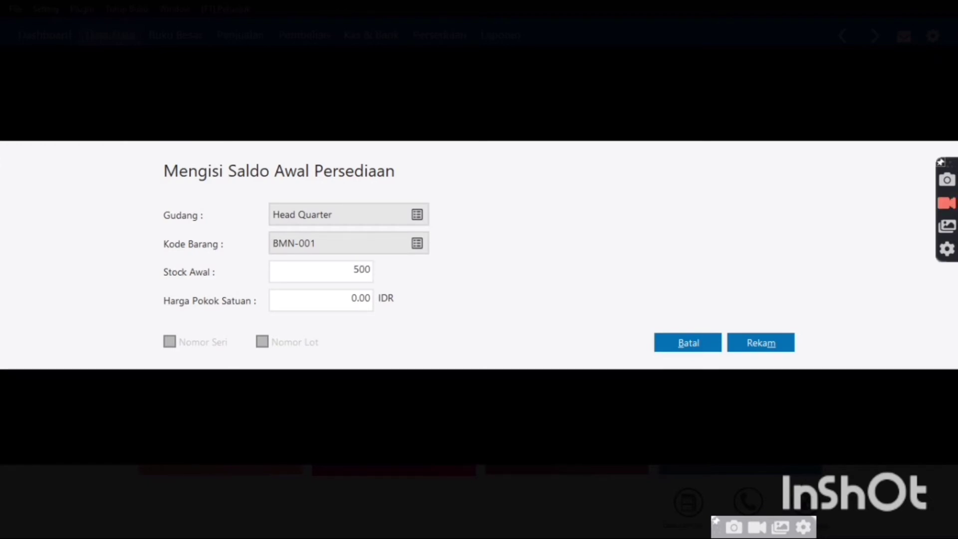
key("BackSpace")
key("Tab")
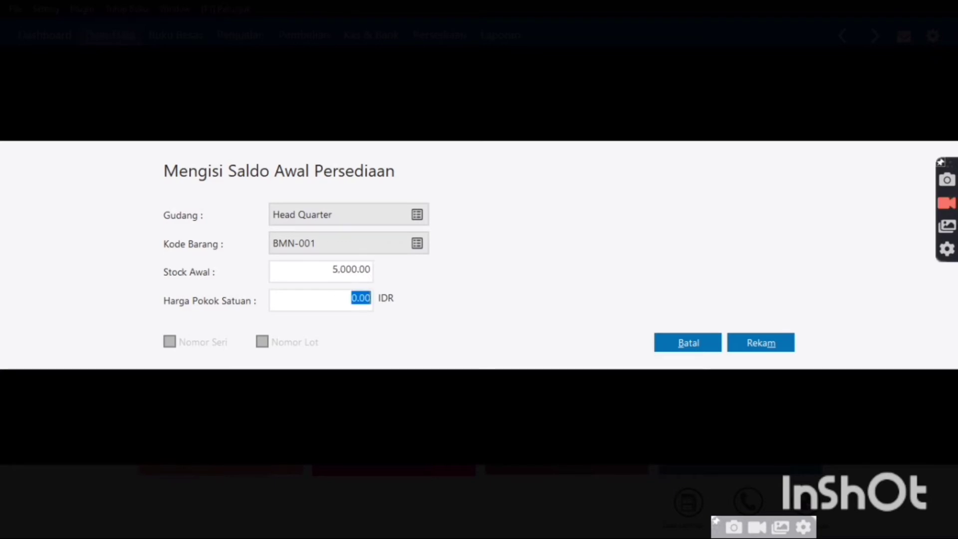
key("BackSpace")
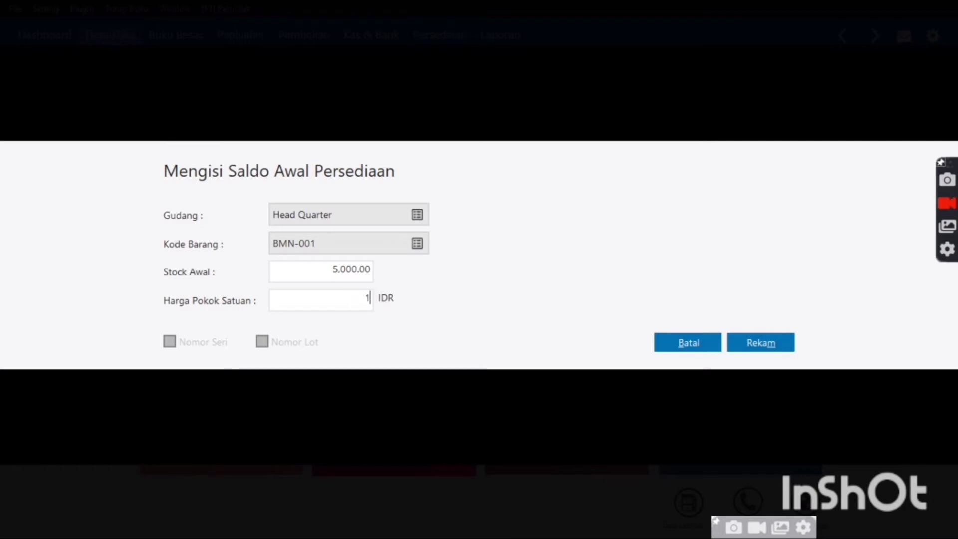
type("1,000")
key("Tab")
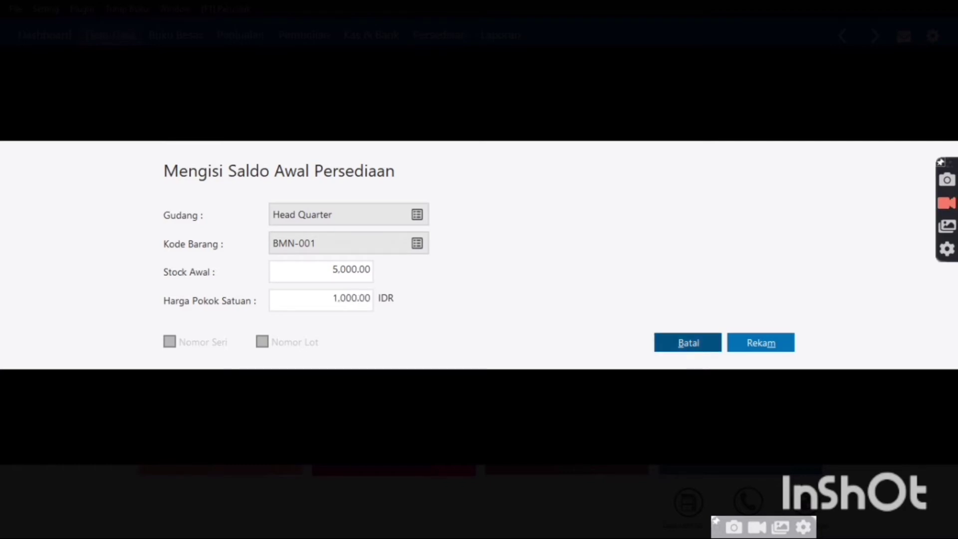
left_click(763, 348)
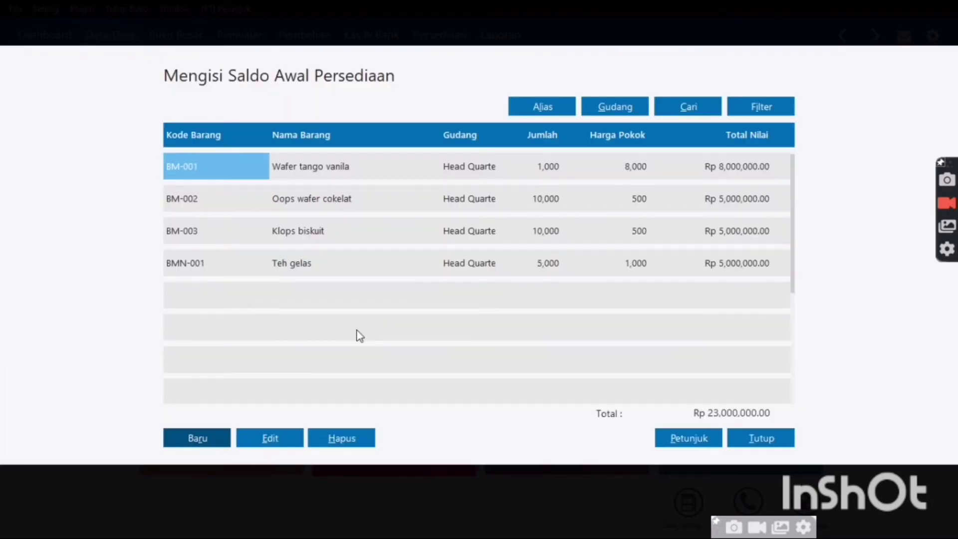
Add opening stock for BMN-002 Vita jelly drink: 5,000 units at 1,500 each
left_click(183, 433)
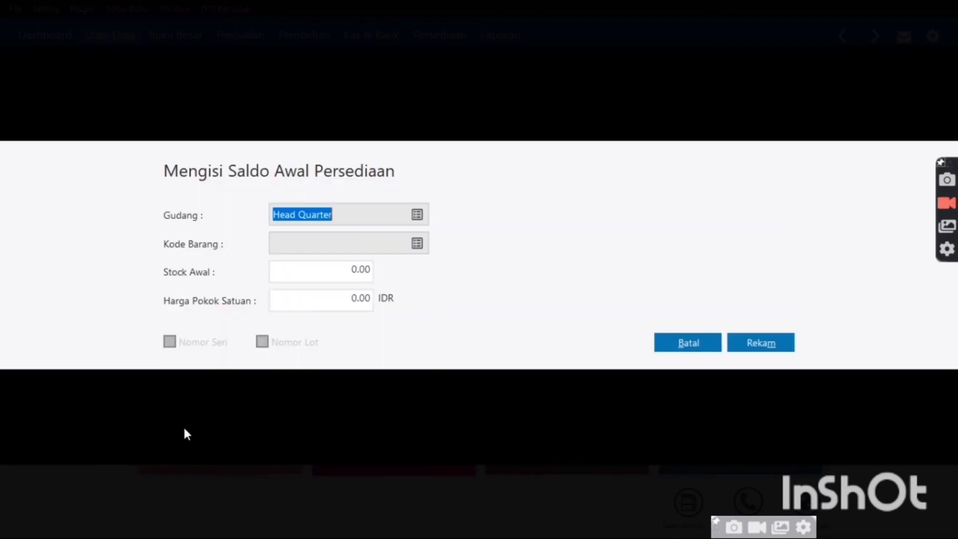
left_click(418, 250)
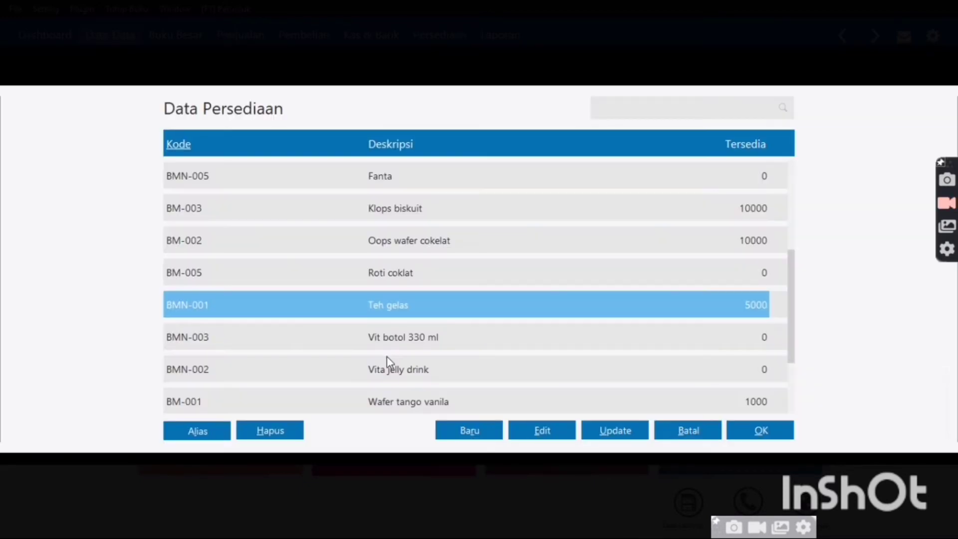
double_click(388, 369)
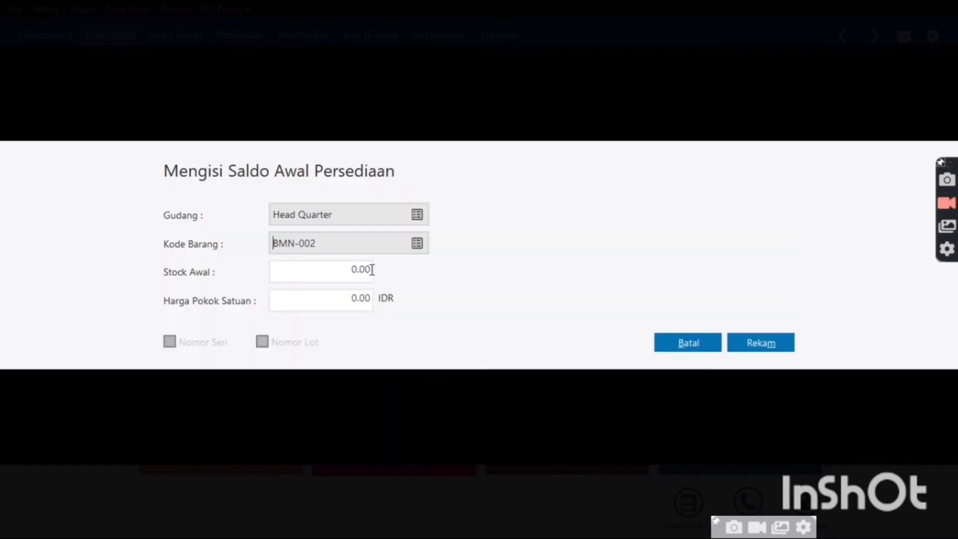
double_click(370, 270)
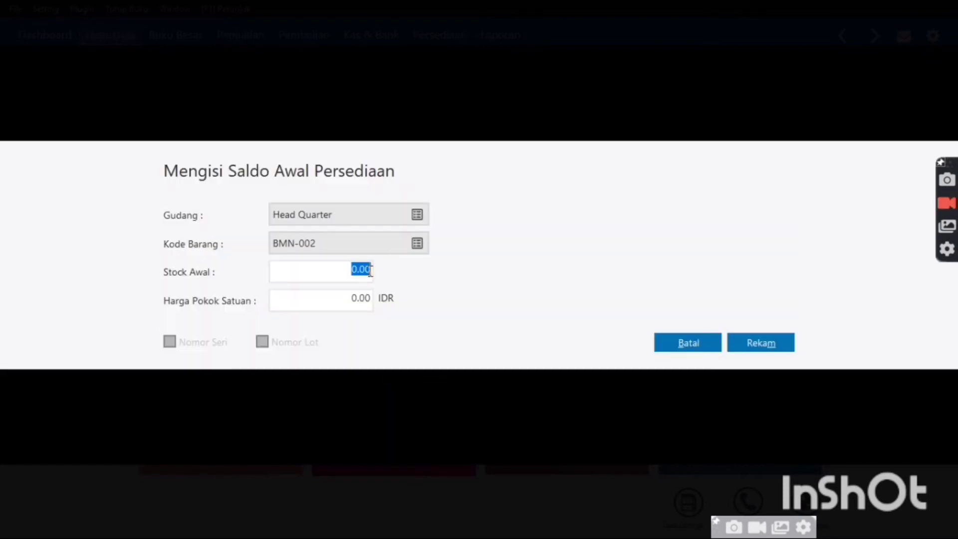
type("5000")
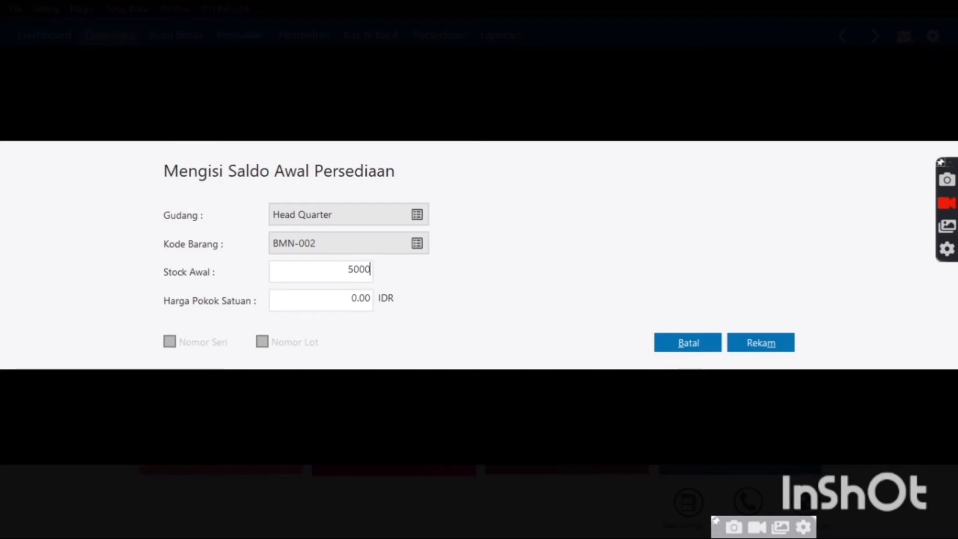
key("Tab")
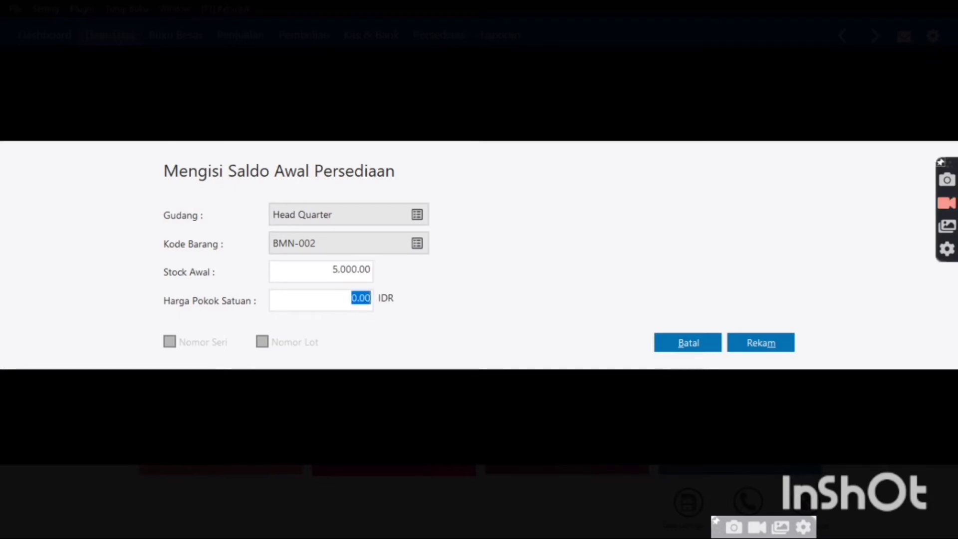
type("15000")
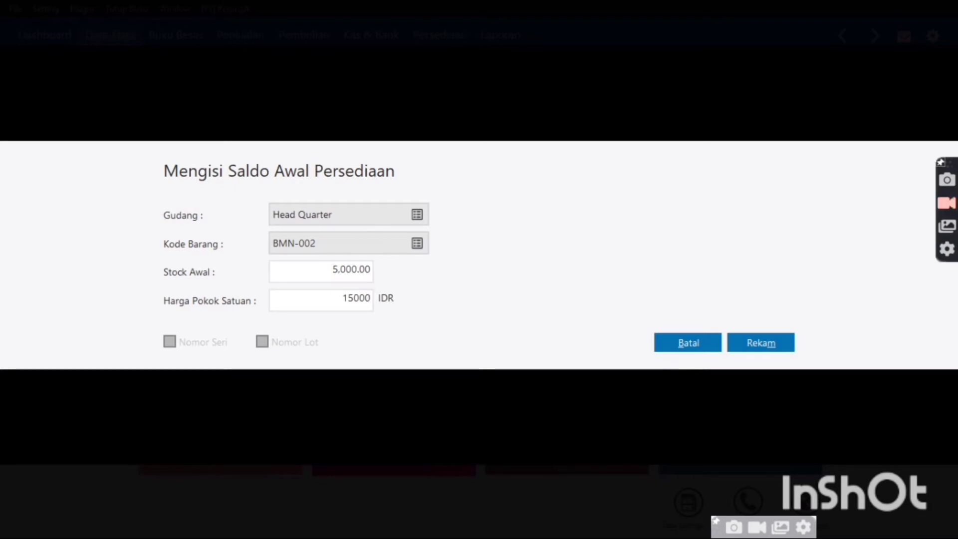
key("BackSpace")
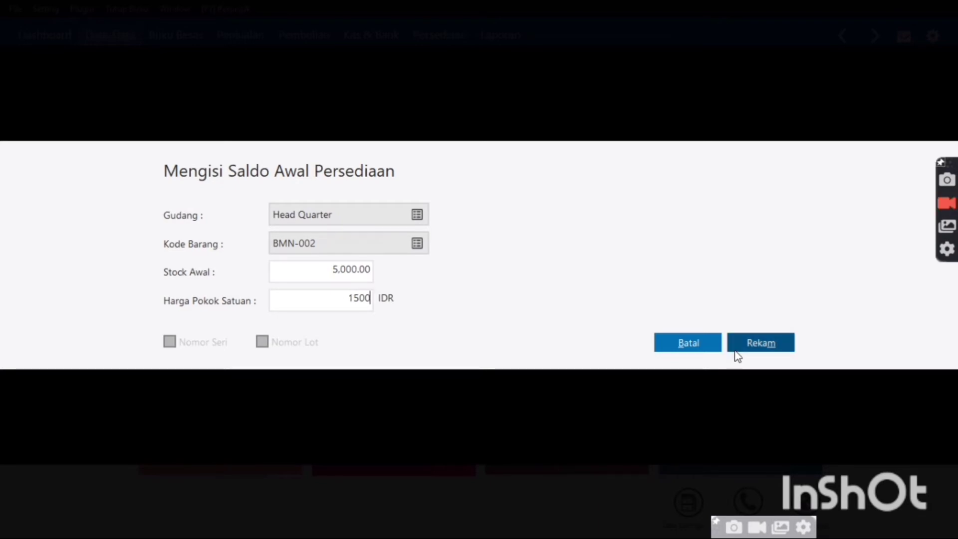
key("Tab")
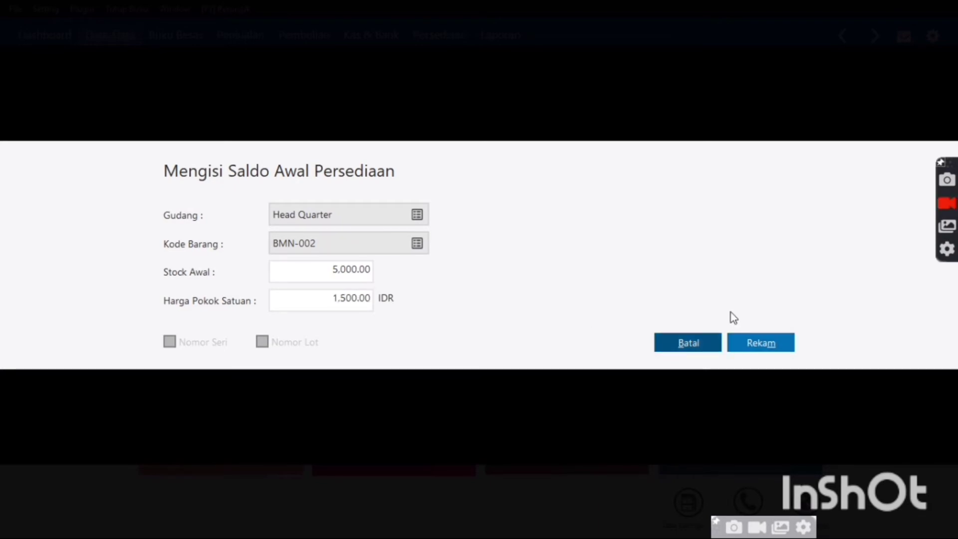
left_click(749, 341)
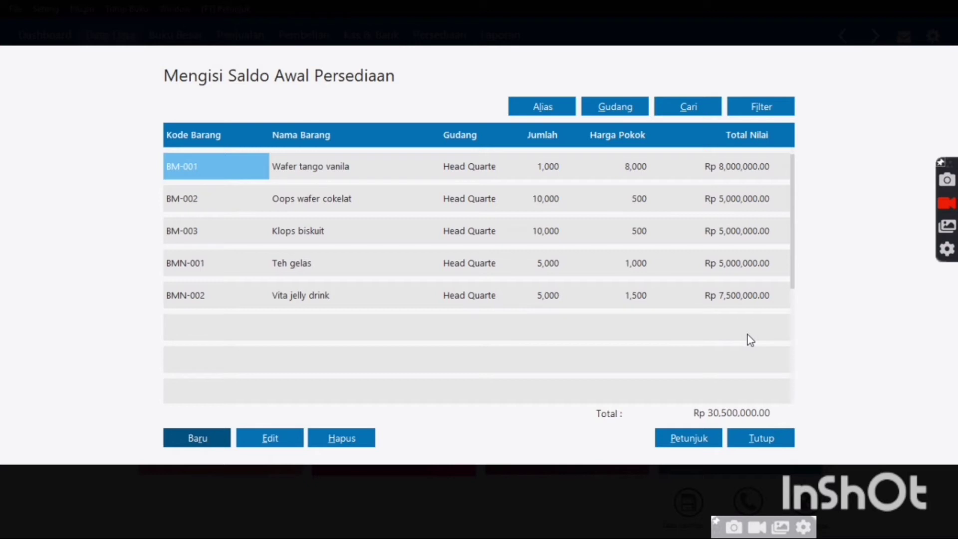
Add opening stock for BMN-003 Vit botol 330 ml: 5,000 units at 2,500 each
key("Return")
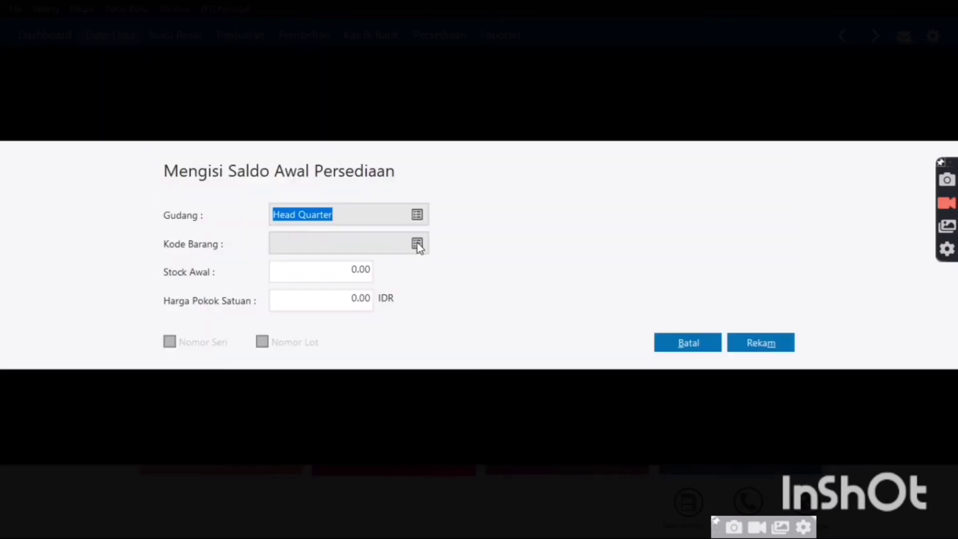
left_click(417, 244)
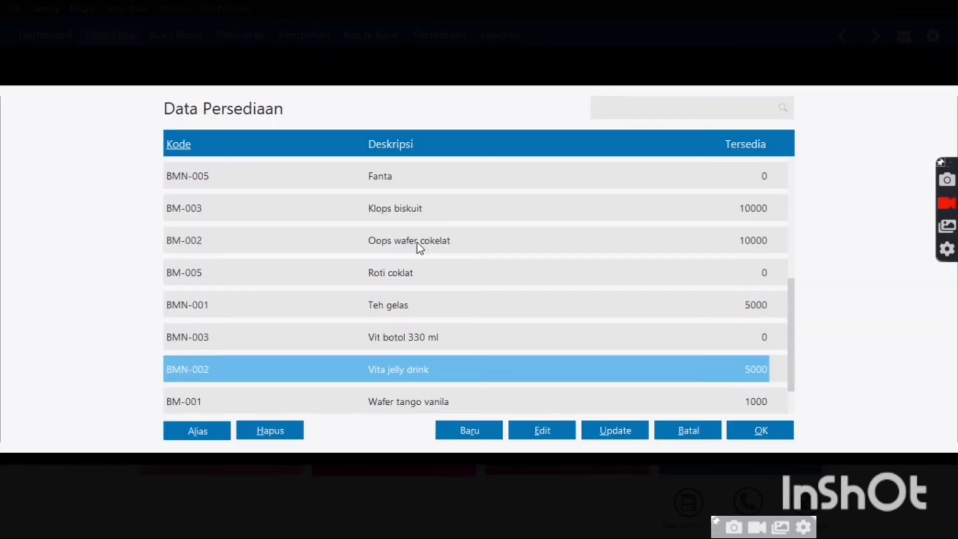
left_click(396, 350)
double_click(396, 351)
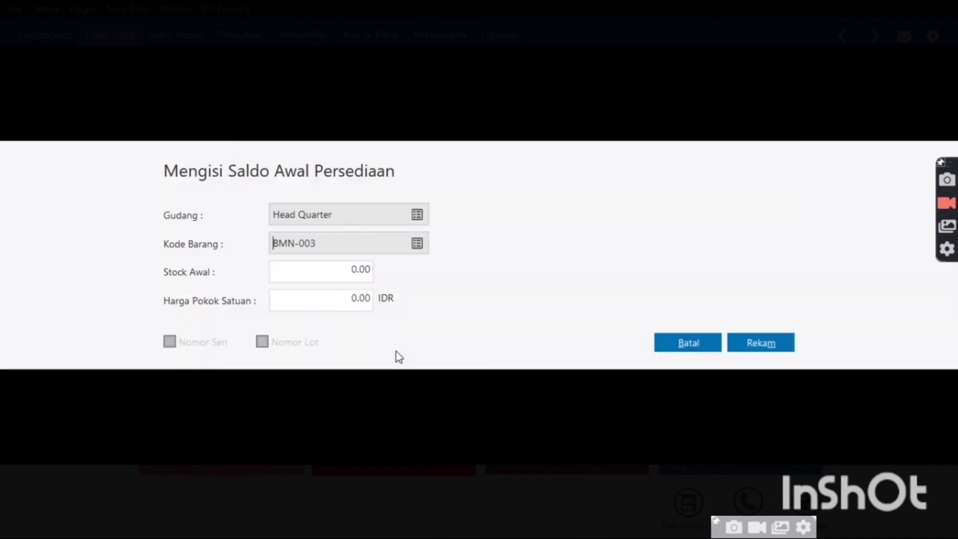
left_click(366, 274)
type("5000")
left_click(362, 303)
type("2,")
type("50")
type("0")
key("Tab")
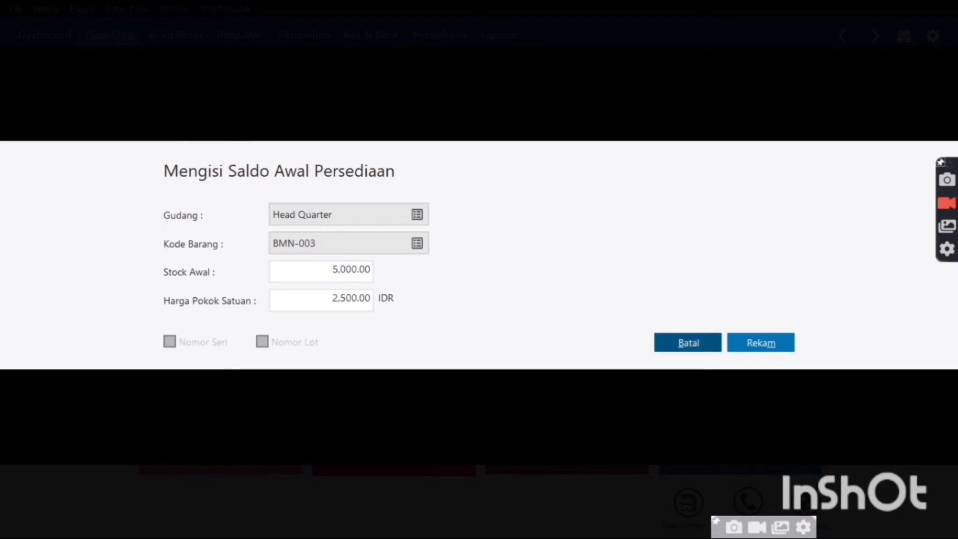
left_click(735, 345)
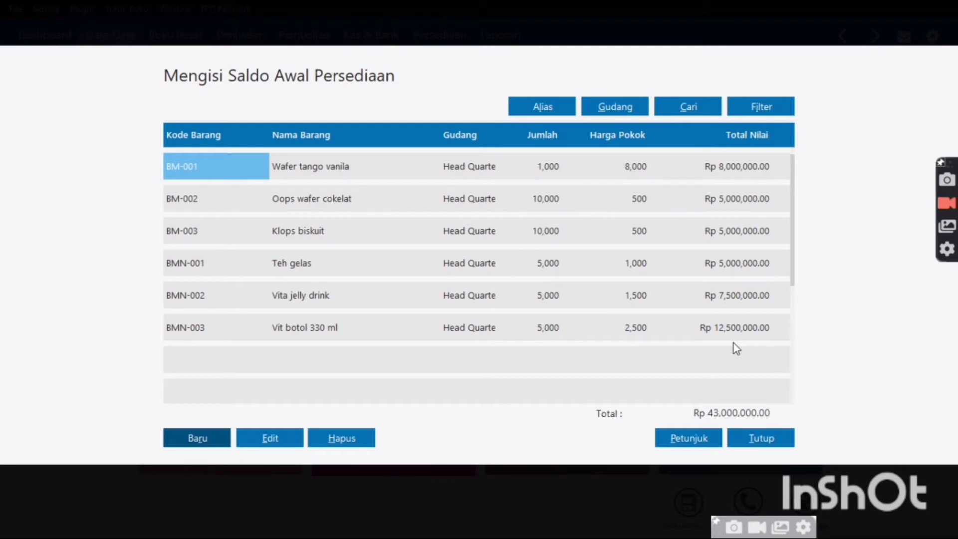
Close the Rp 43,000,000.00 opening inventory entry and accept the ending-balance recalculation
left_click(761, 439)
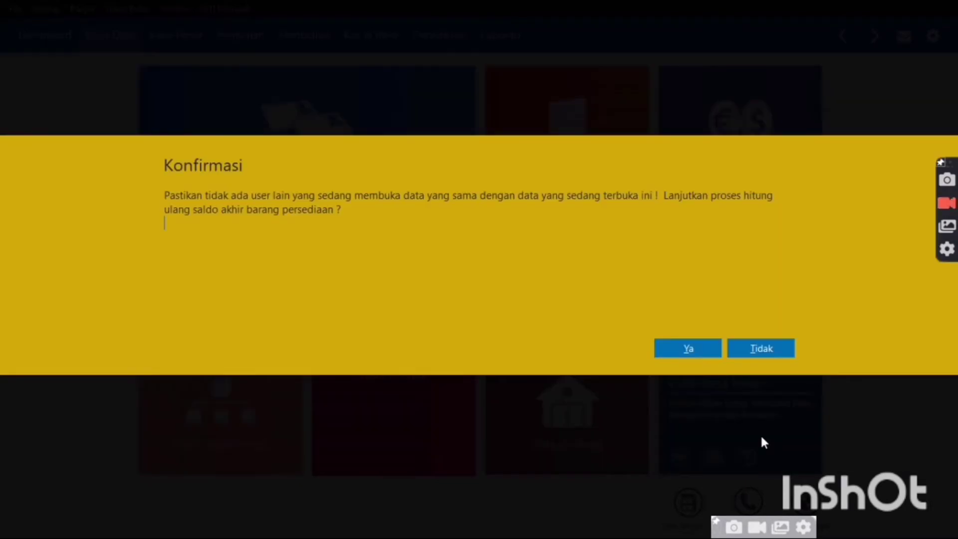
left_click(689, 348)
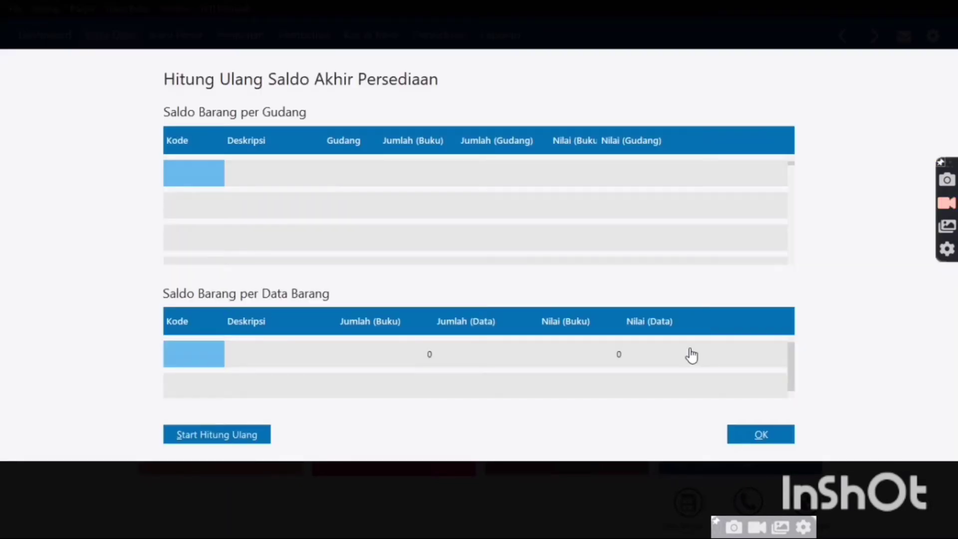
left_click(784, 439)
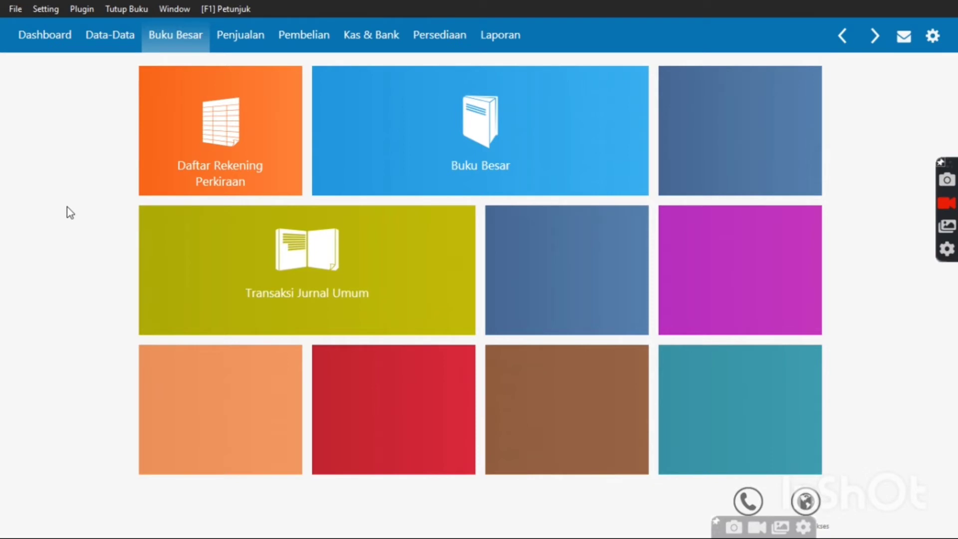
Create a new general journal entry GJ000002 dated 04/01/2018
mouse_move(235, 188)
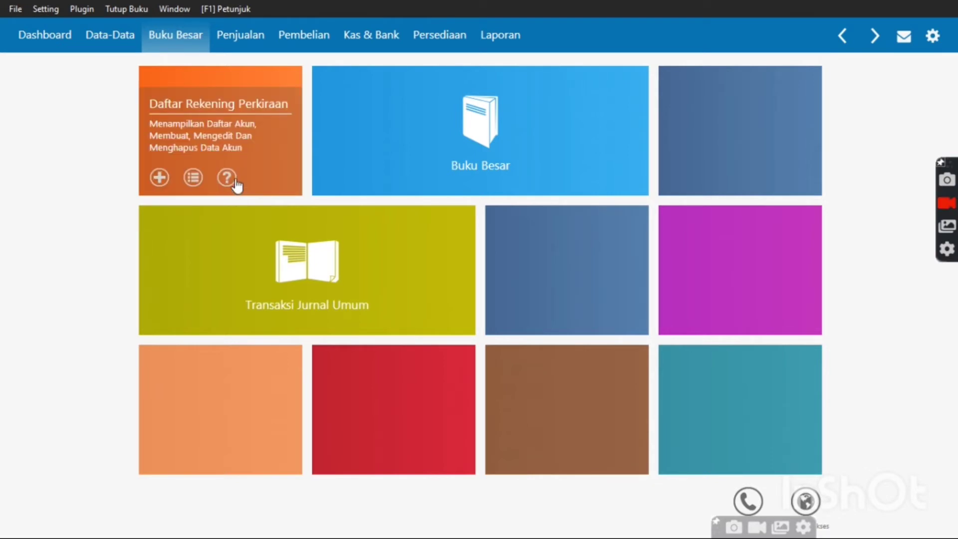
mouse_move(320, 257)
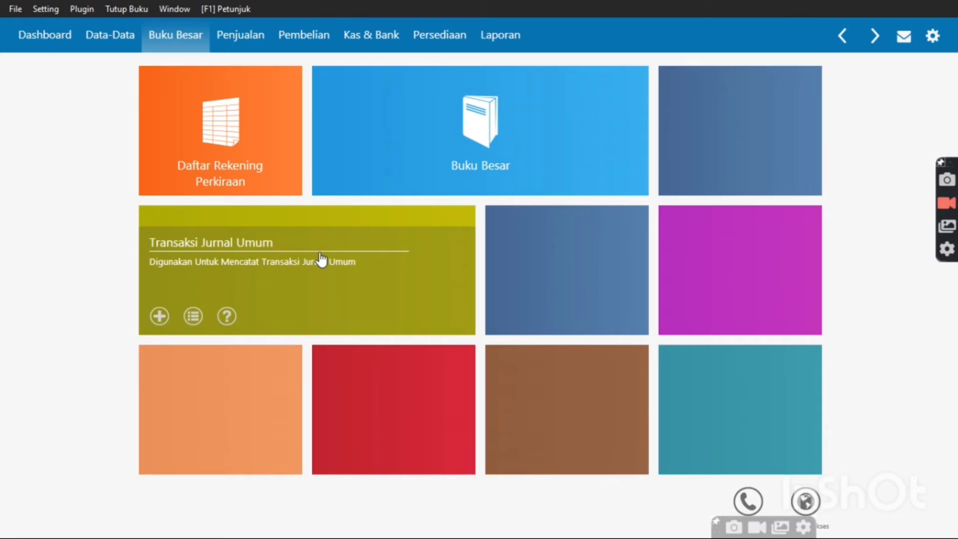
left_click(320, 259)
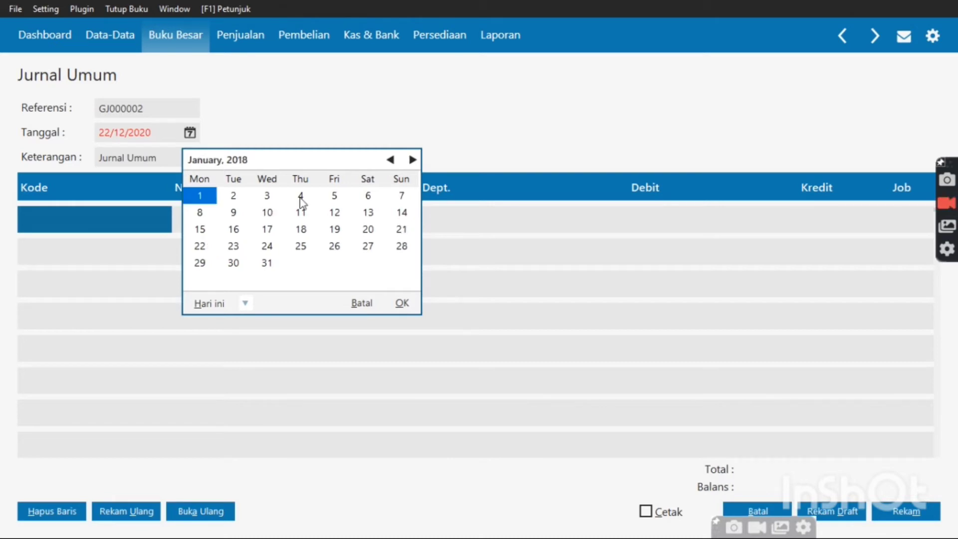
left_click(301, 197)
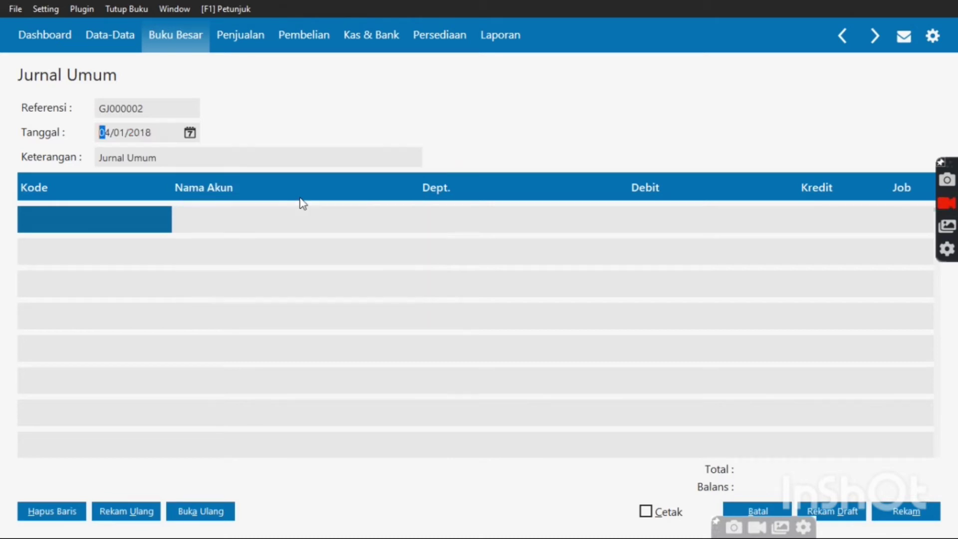
Replace the journal description with 'Sewa gedung dibayar dimuka'
left_click(207, 155)
key("BackSpace")
type("s")
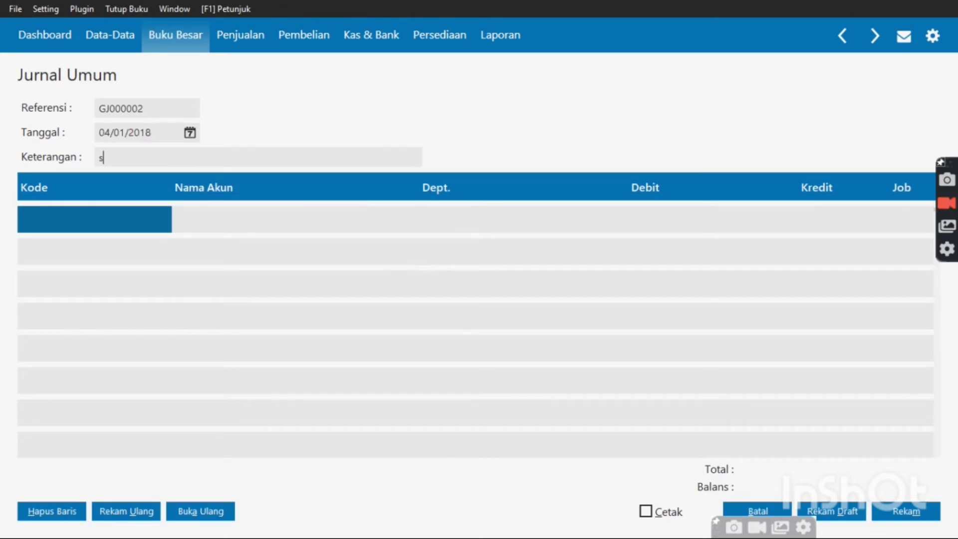
key("BackSpace")
type("SEWA")
key("BackSpace")
key("BackSpace")
key("BackSpace")
key("BackSpace")
type("ewa dibayar di")
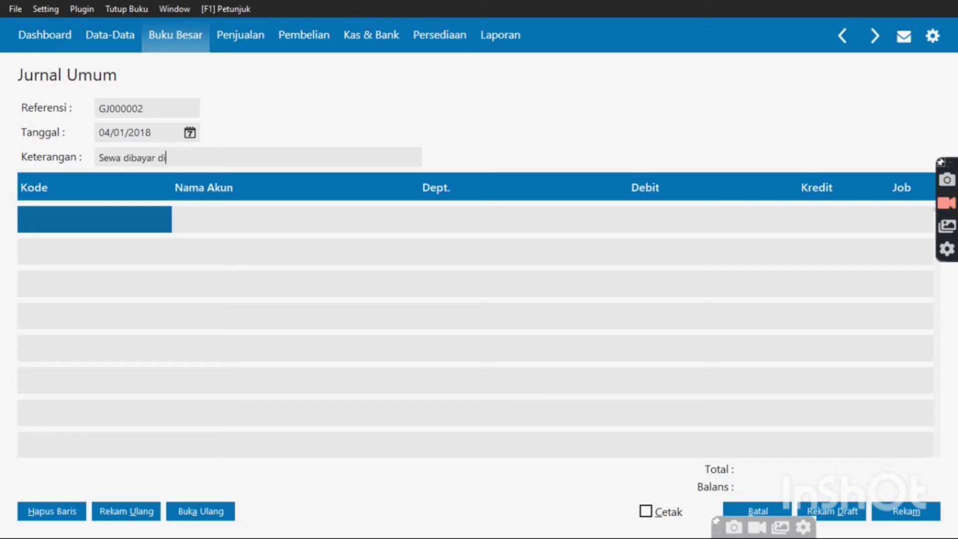
type("muka")
key("Left")
key("Left")
key("Left")
key("Left")
key("Left")
key("Left")
key("Left")
key("Left")
key("Left")
key("Left")
key("Left")
key("Left")
key("Left")
key("Left")
key("Left")
type("gedung")
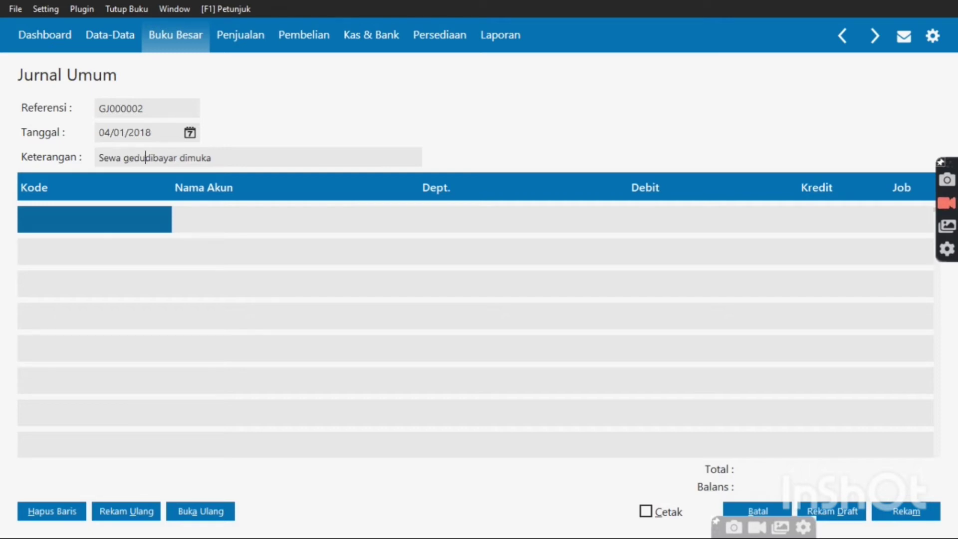
Debit account 160000020 Sewa Dibayar Dimuka for 24,000,000 on the first row
double_click(117, 217)
key("Down")
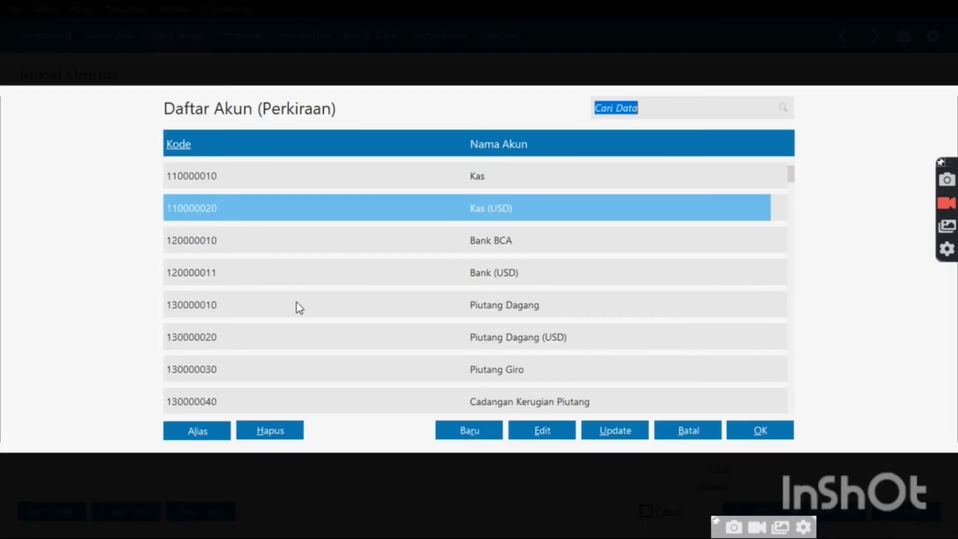
key("Down")
key("Down")
key("Down")
key("Down")
key("Down")
key("Down")
key("Down")
key("Down")
key("Down")
key("Down")
key("Down")
key("Down")
key("Down")
key("Down")
key("Down")
key("Down")
key("Down")
key("Down")
key("Down")
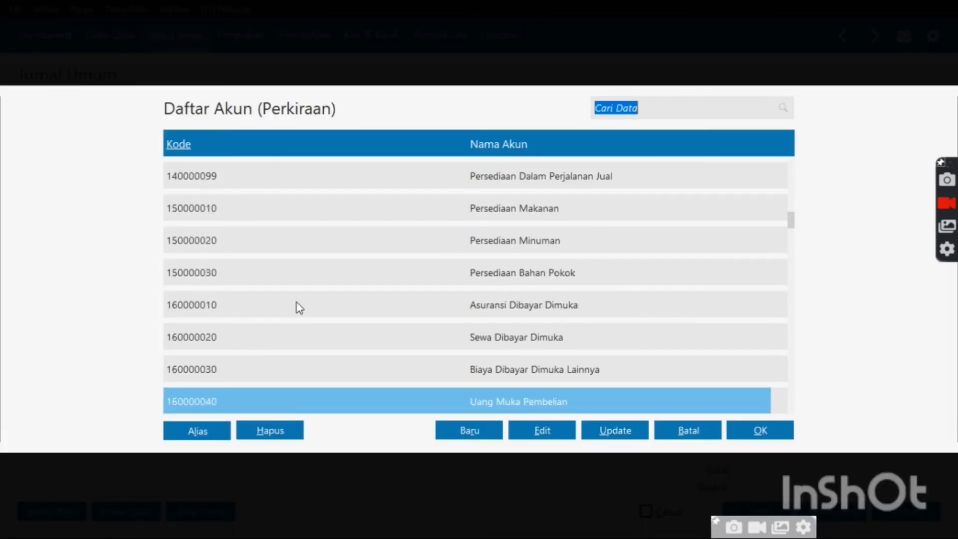
double_click(375, 339)
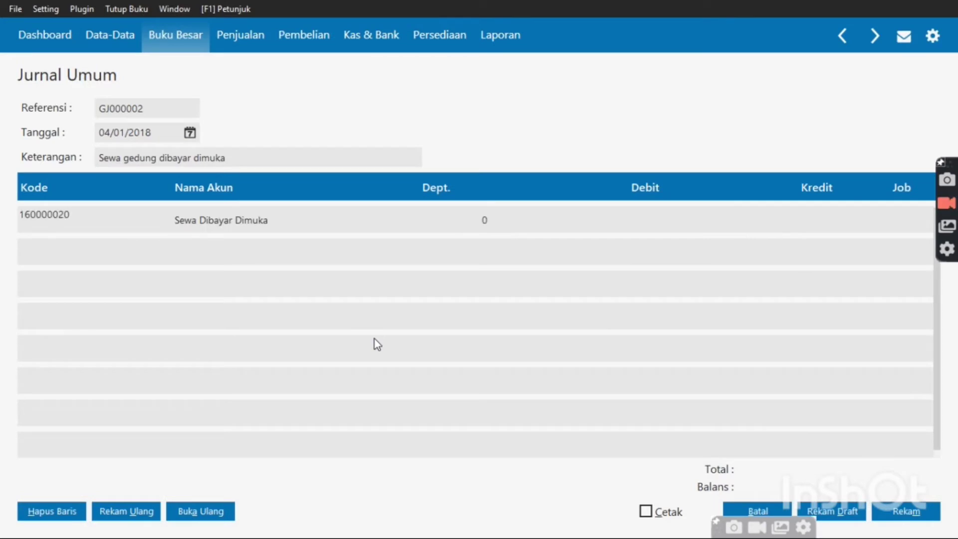
key("Return")
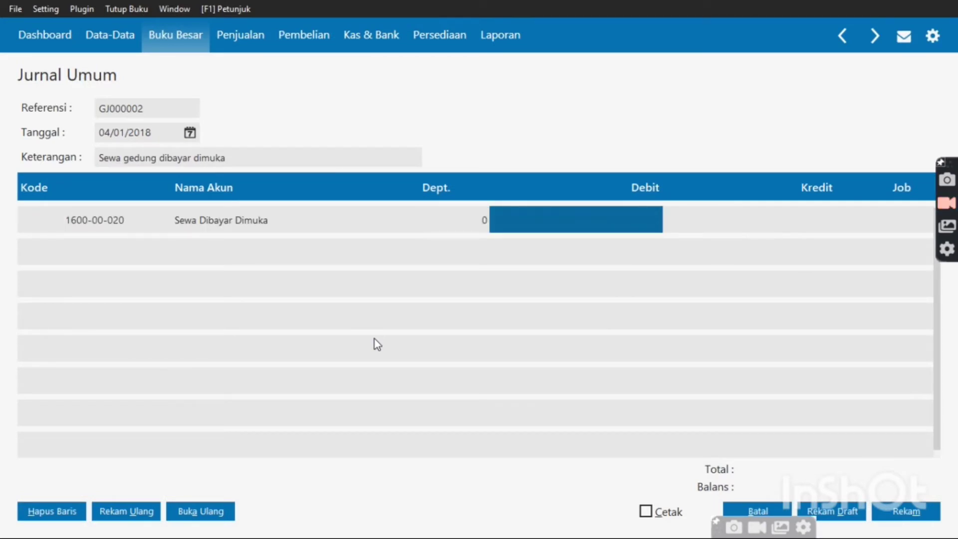
type("24000000")
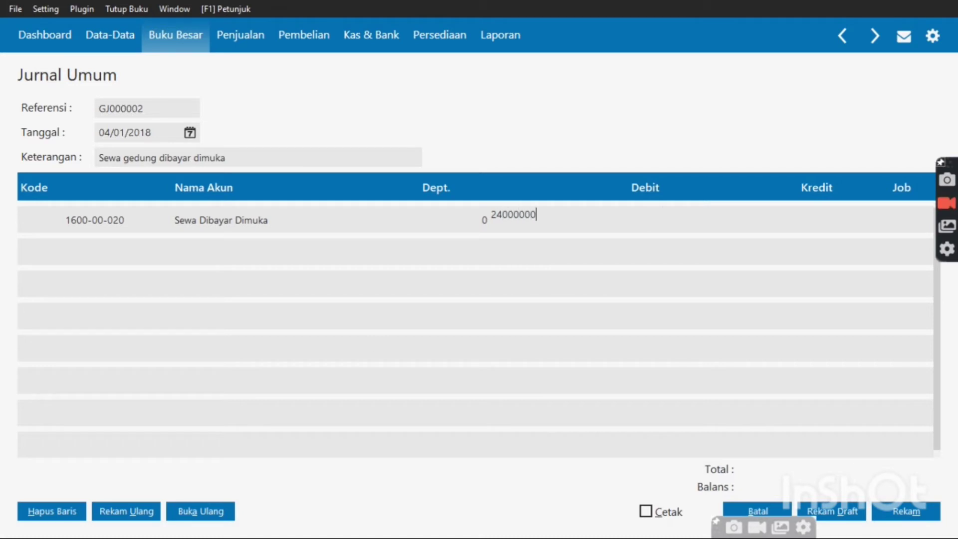
key("Return")
key("Return")
key("Return")
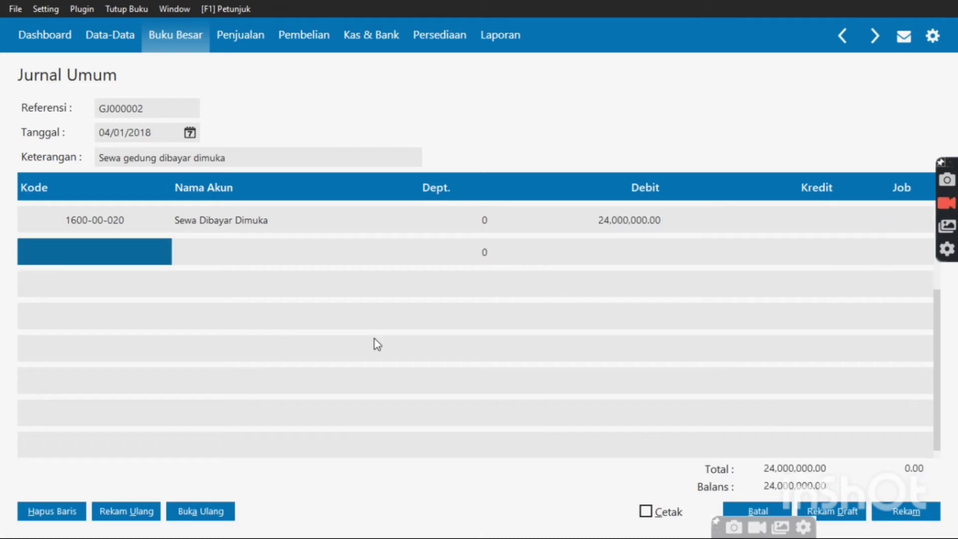
Credit Bank BCA for the balancing 24,000,000 and record the journal
left_click(121, 258)
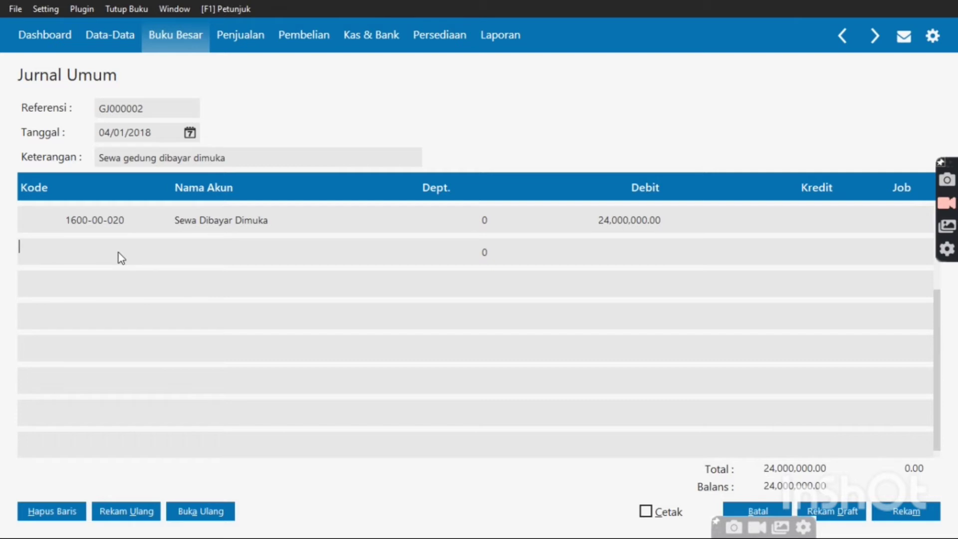
double_click(121, 258)
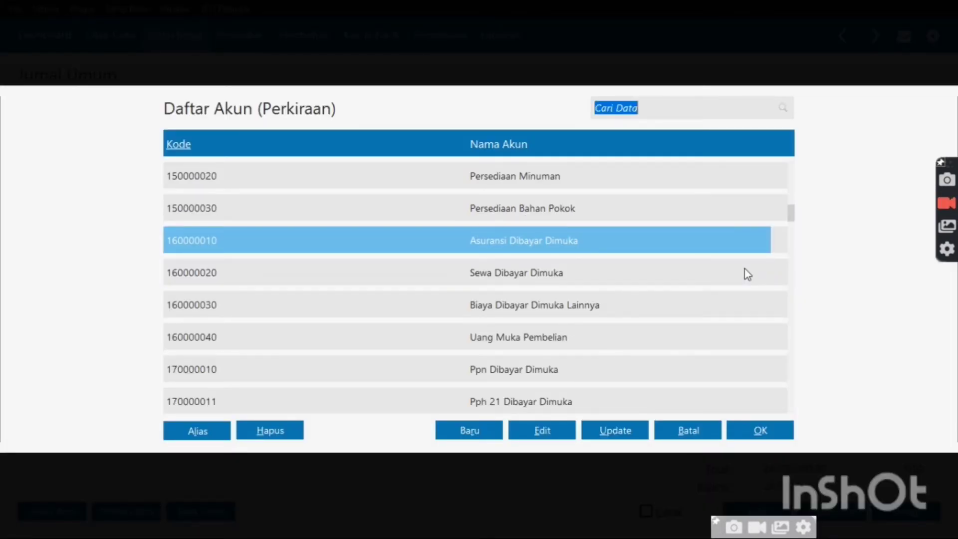
double_click(721, 235)
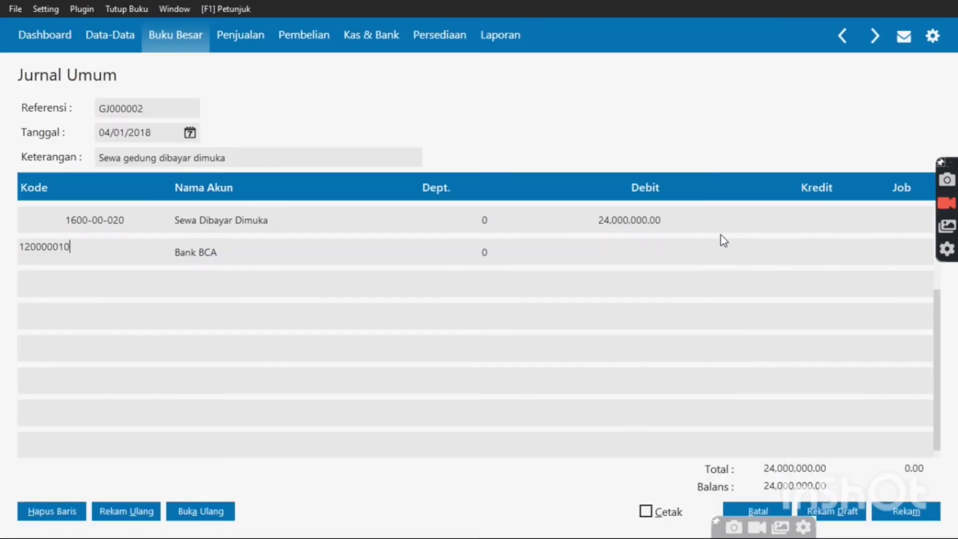
key("Tab")
key("Tab")
key("Tab")
key("Tab")
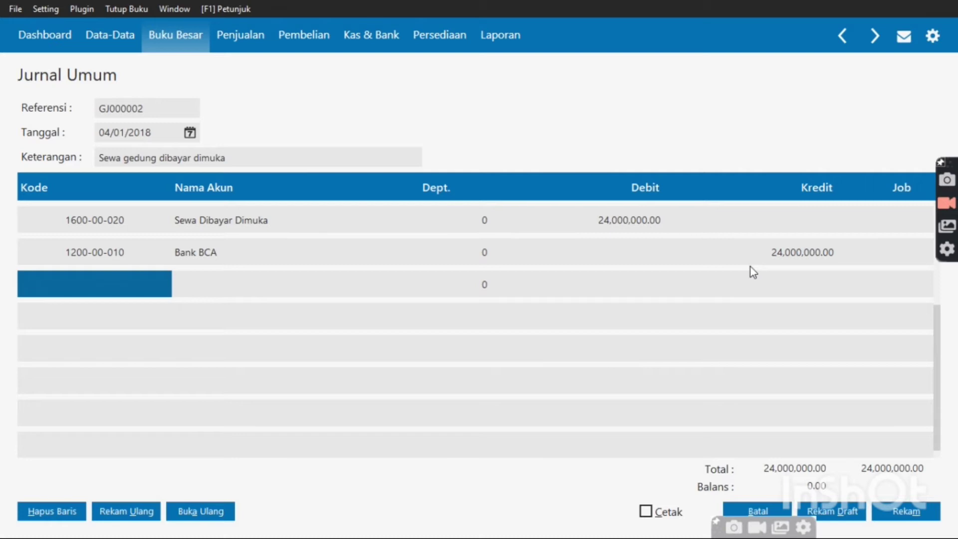
left_click(889, 517)
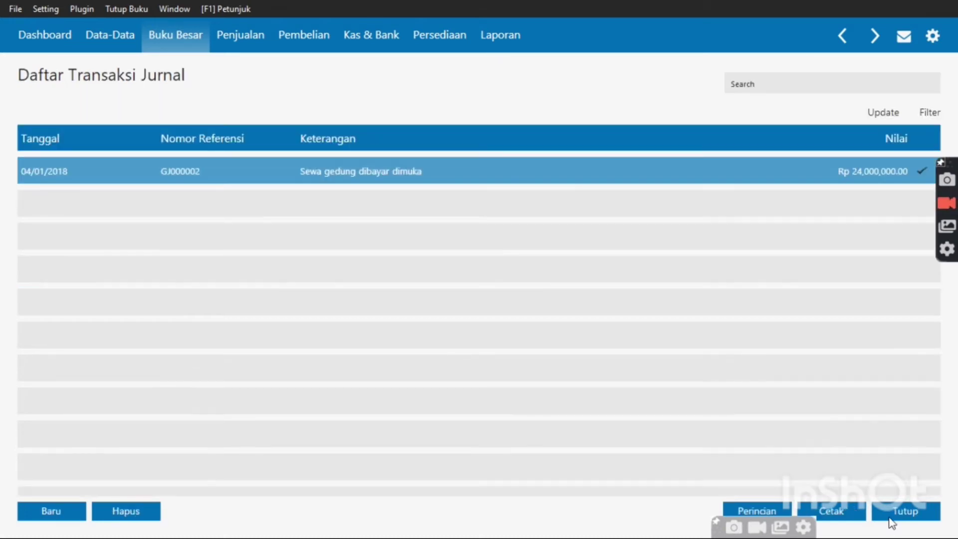
Leave the journal list and start a new Penerimaan Barang, purchase number 00000002, under Pembelian
left_click(890, 517)
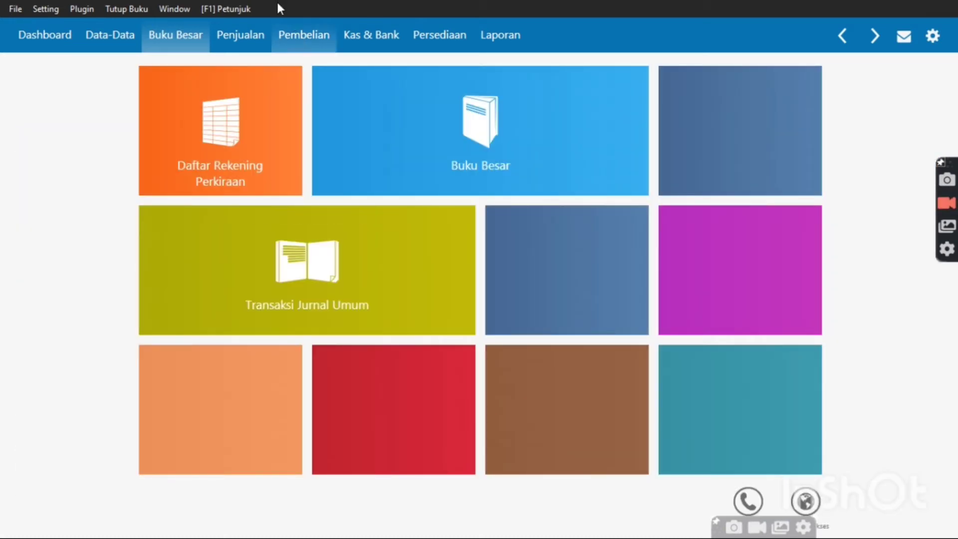
mouse_move(302, 86)
left_click(291, 39)
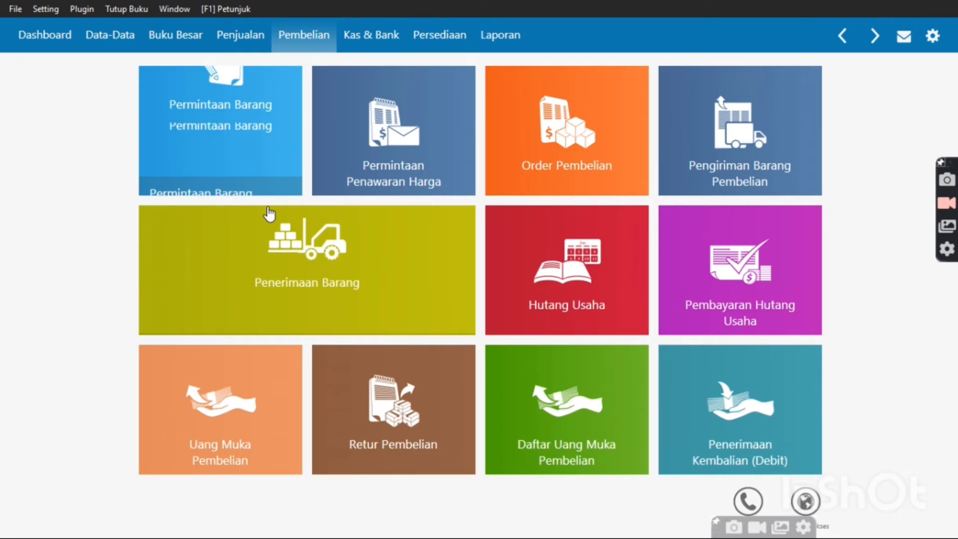
left_click(269, 213)
left_click(76, 517)
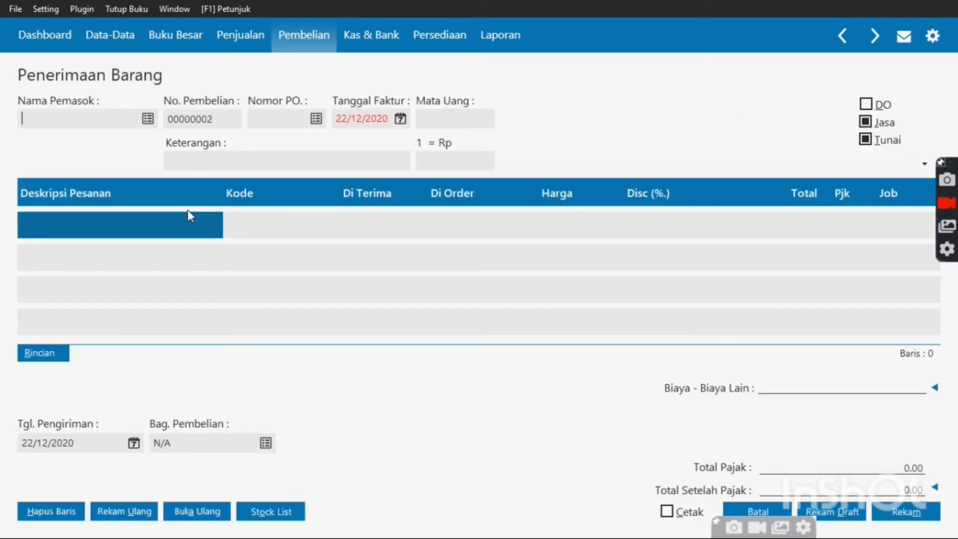
Choose supplier PT. Persada Jaya and set the invoice date to 05/01/2018
left_click(149, 119)
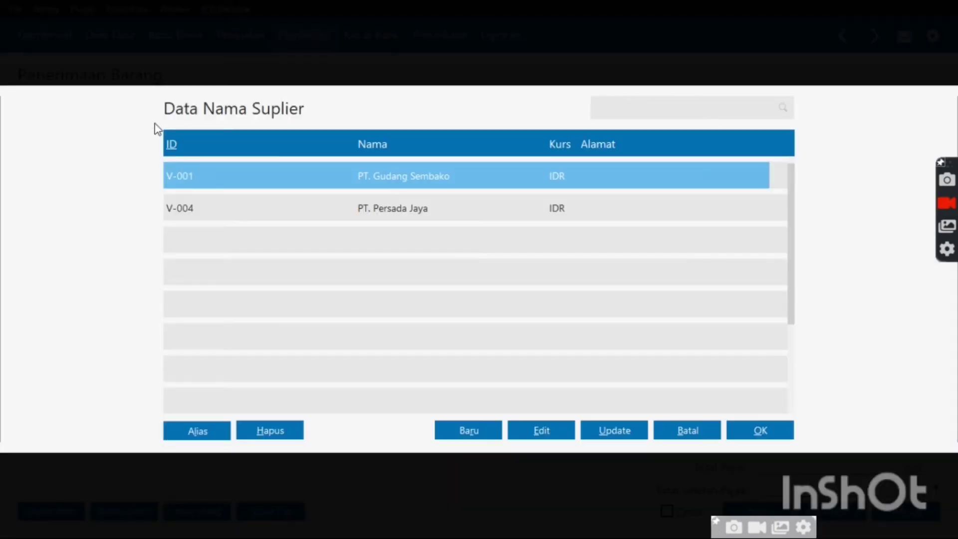
left_click(280, 222)
double_click(280, 222)
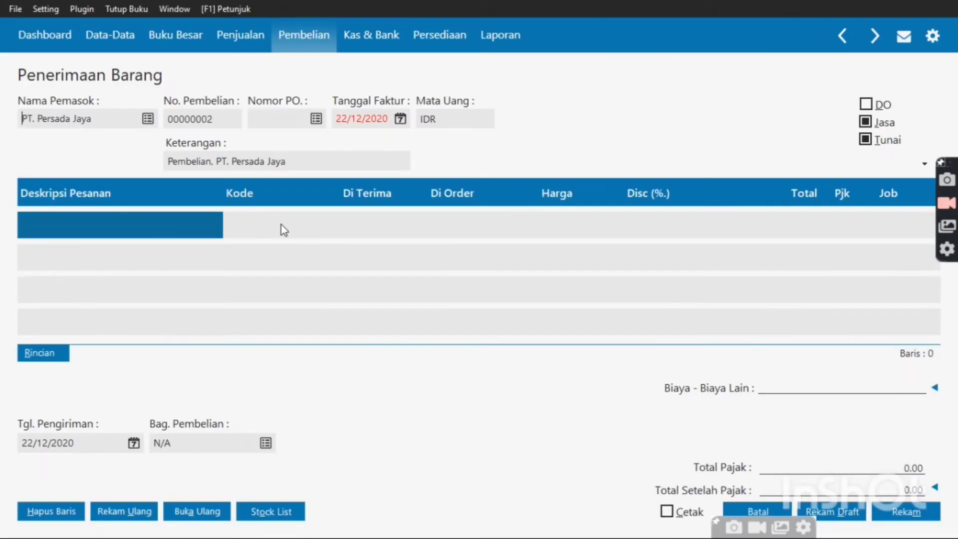
left_click(399, 121)
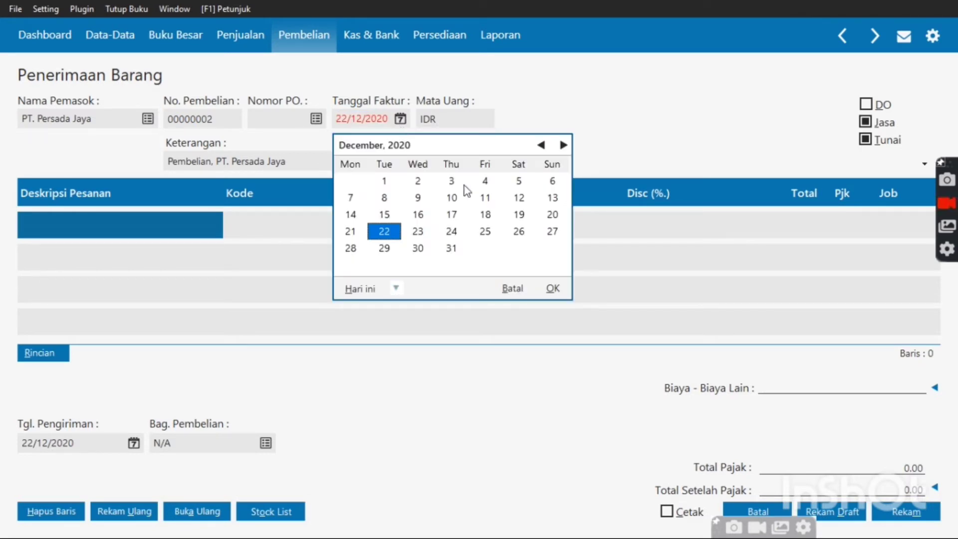
left_click(396, 288)
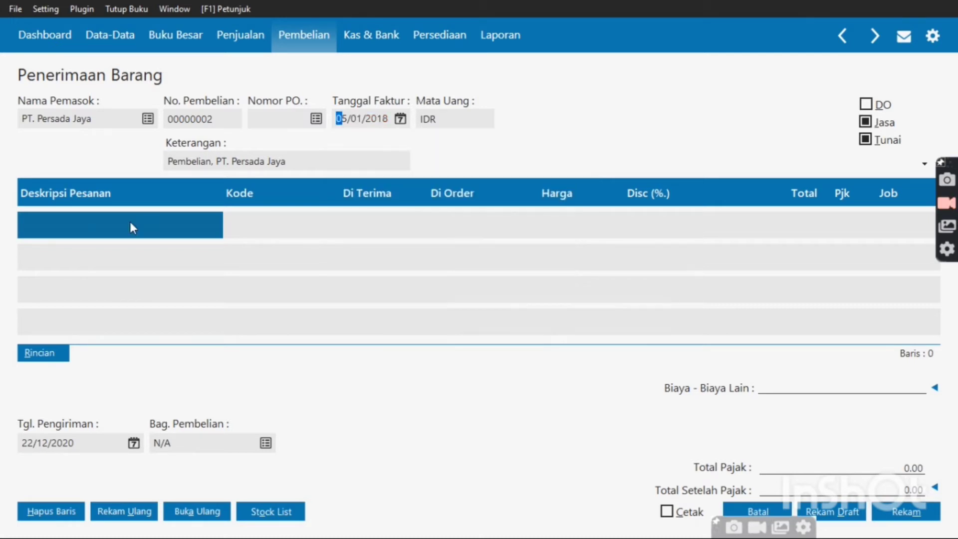
left_click(131, 222)
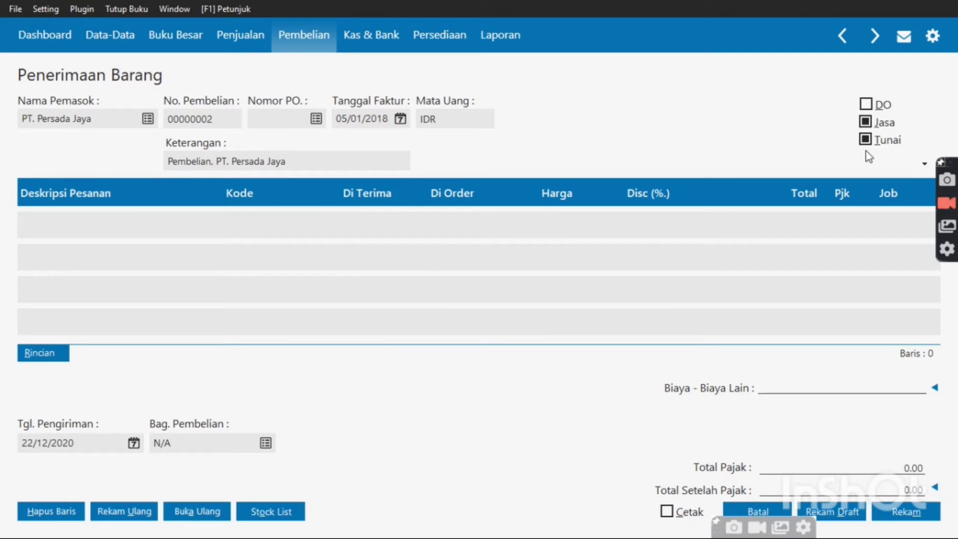
Add line 'Printer HP inkjet', quantity 1 at 500,000, with VAT
type("p")
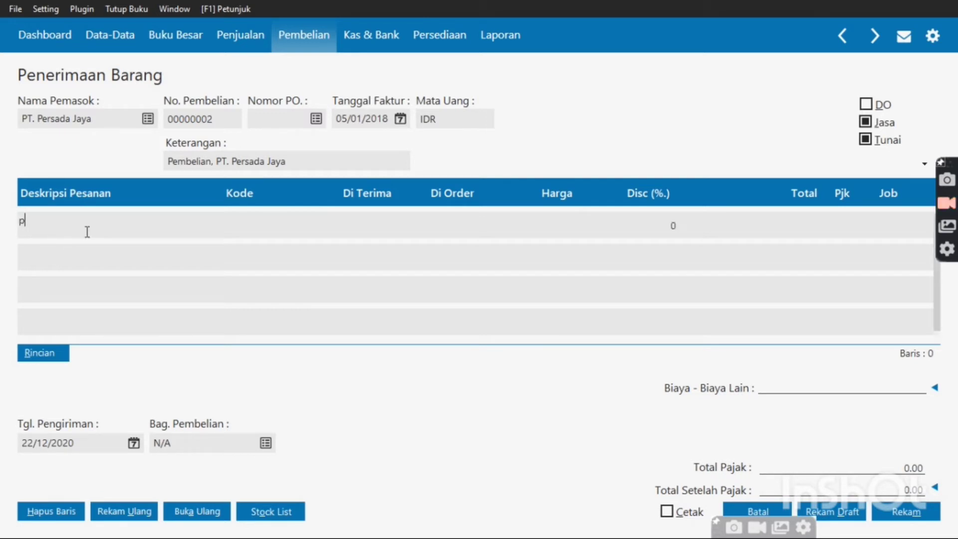
key("BackSpace")
type("PT")
key("BackSpace")
key("BackSpace")
key("BackSpace")
type("Printer HP")
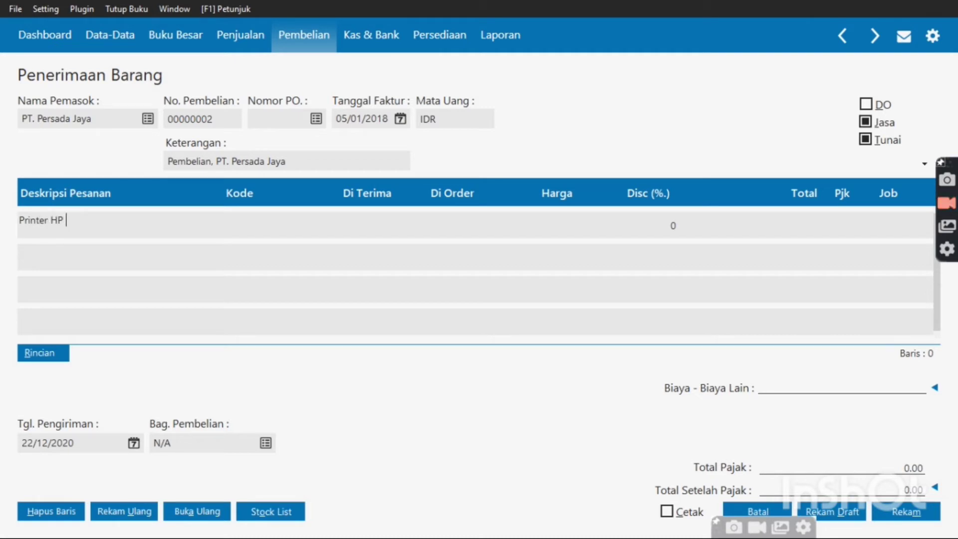
type(" inkjet")
key("Tab")
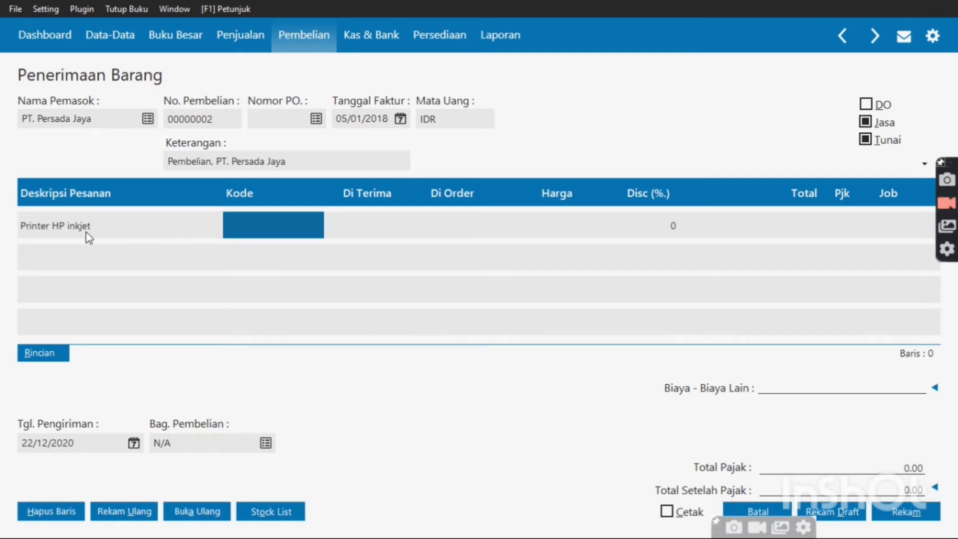
key("Tab")
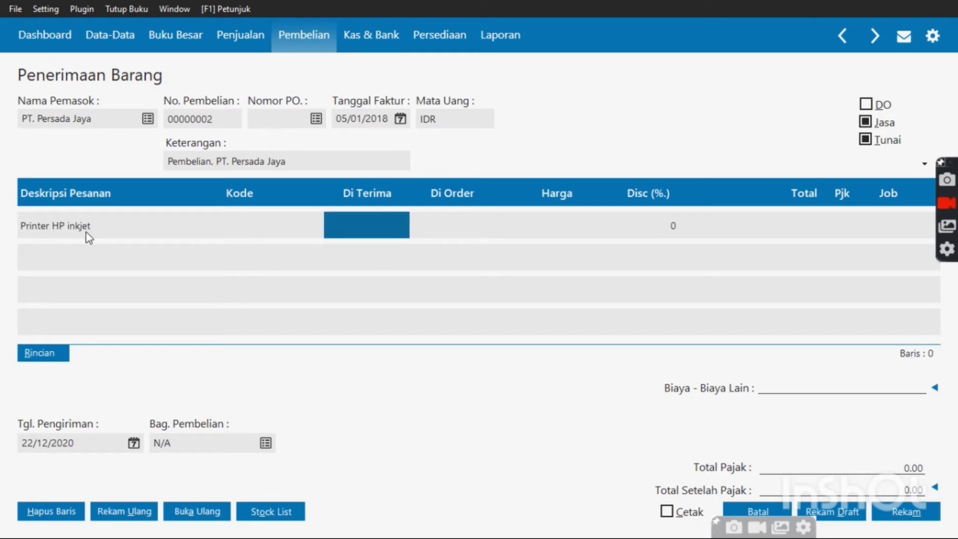
type("1")
key("Tab")
type("5")
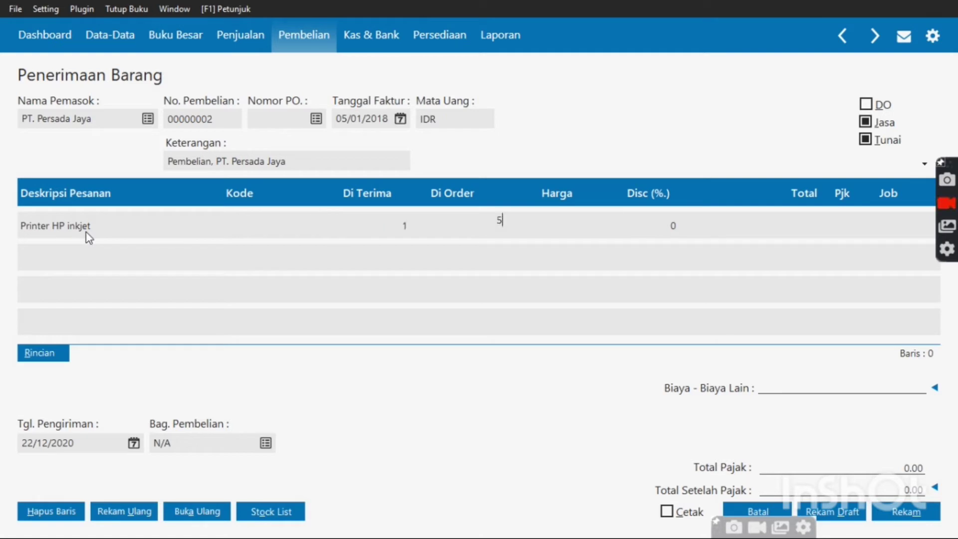
type("00000")
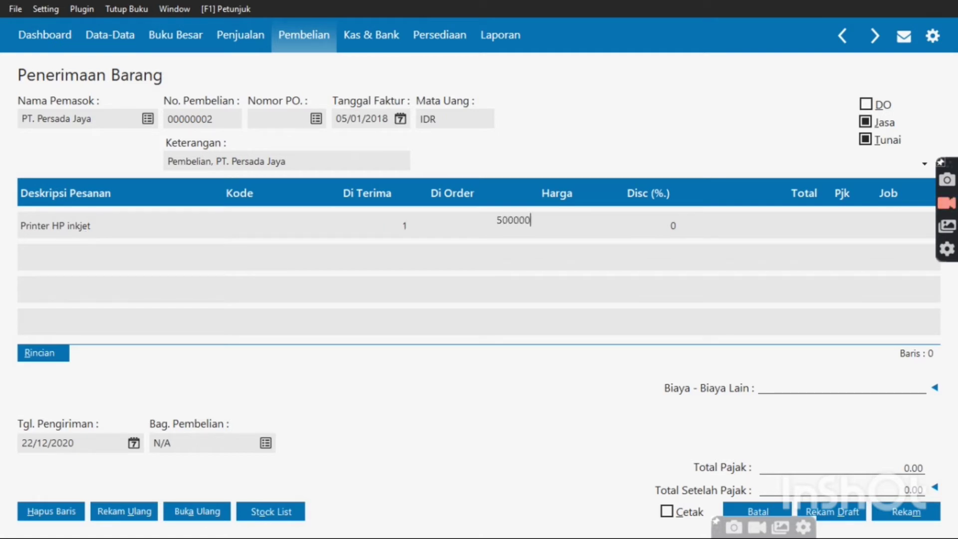
key("Tab")
key("Tab")
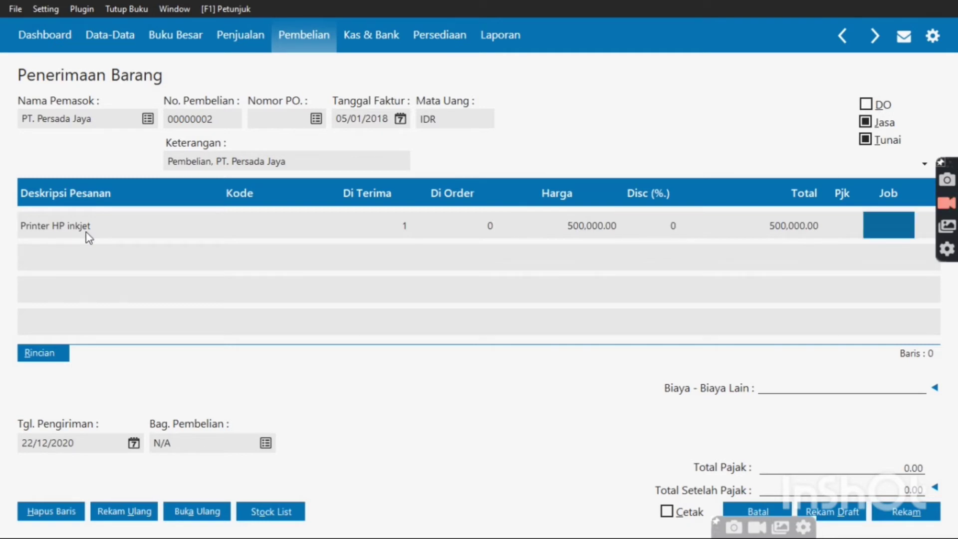
key("shift+Tab")
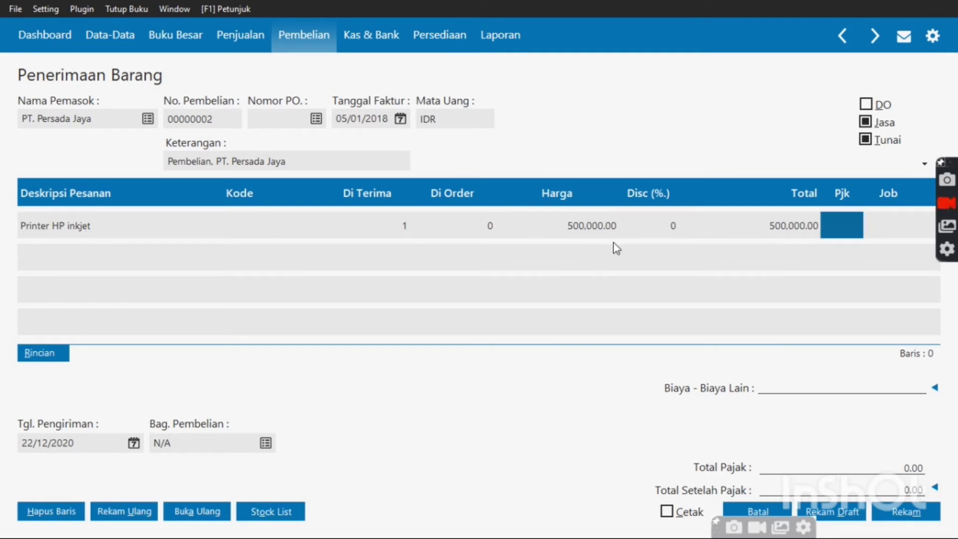
double_click(832, 234)
double_click(715, 209)
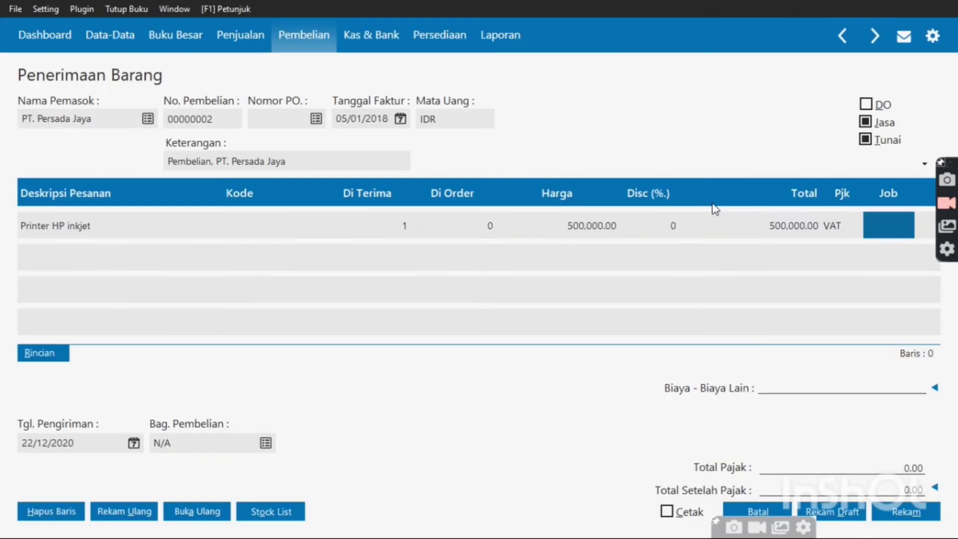
Add line 'Laptop Acer', quantity 1 at 3,000,000, with VAT
key("Tab")
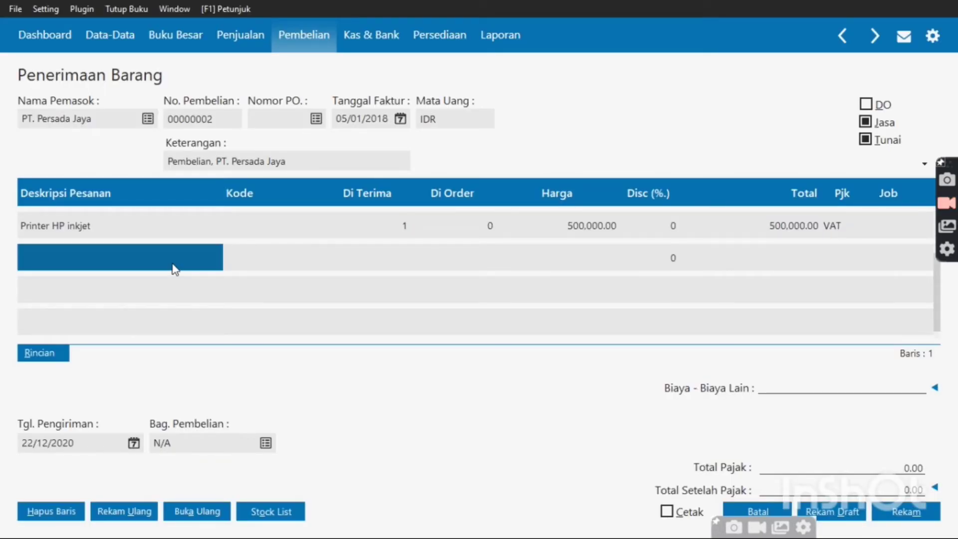
left_click(173, 263)
type("L")
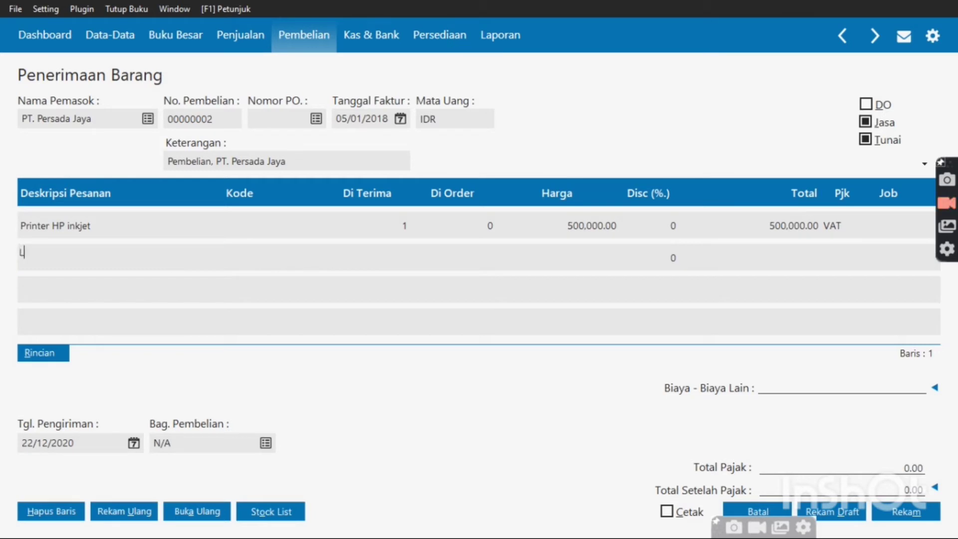
type("aptop Acer")
key("Tab")
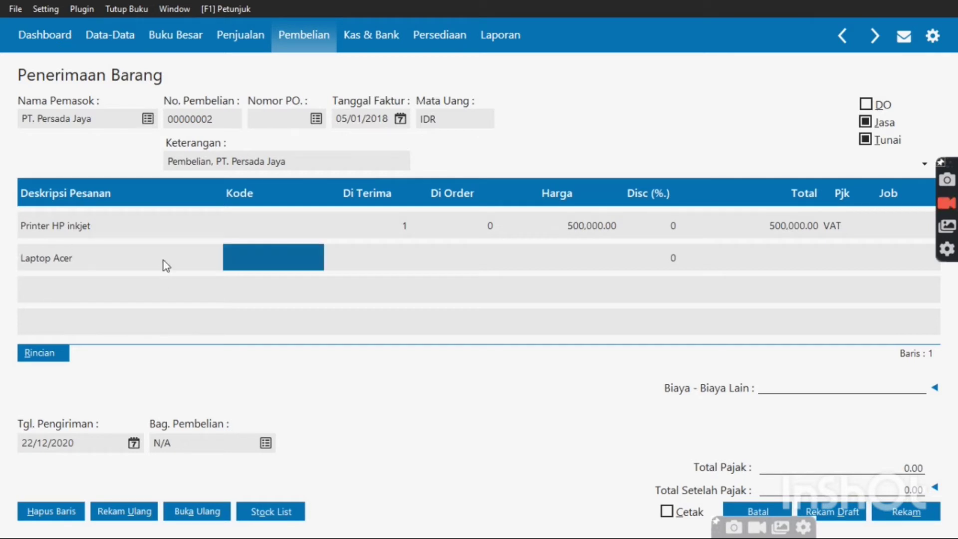
key("Tab")
type("1")
key("Tab")
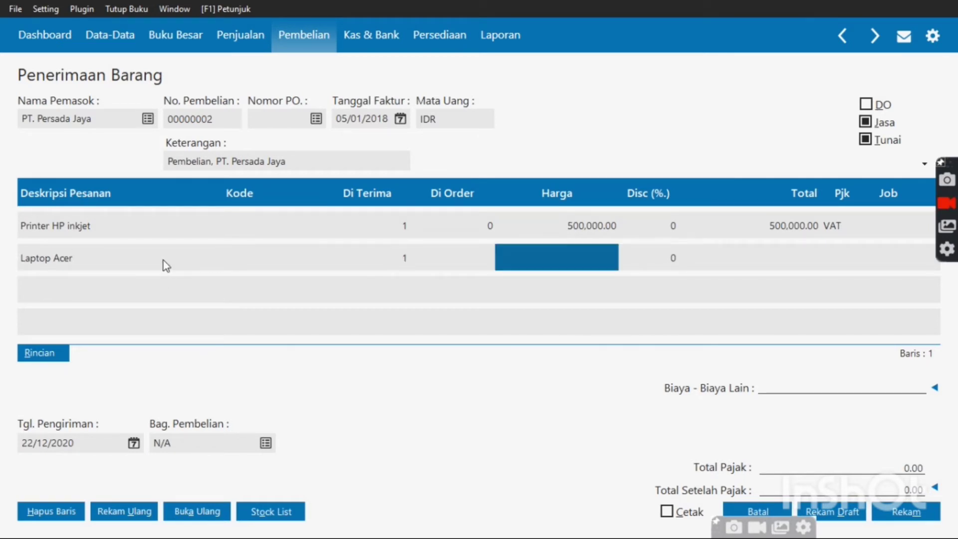
key("Right")
key("Left")
type("30")
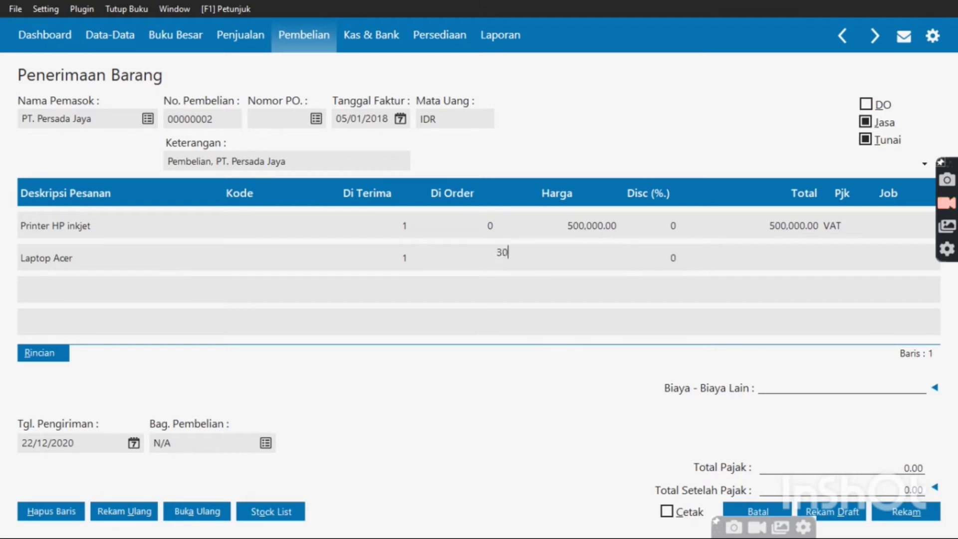
type("00000")
left_click(840, 258)
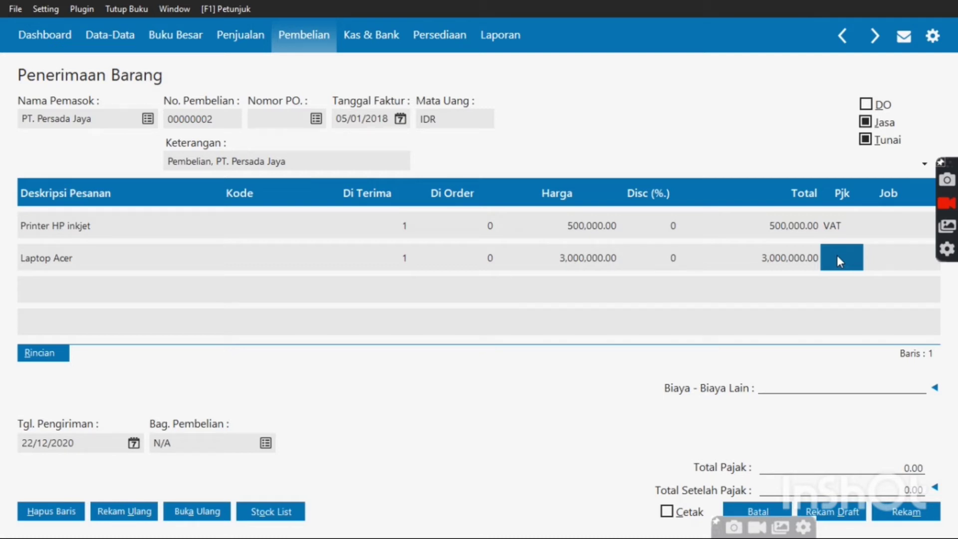
left_click(148, 300)
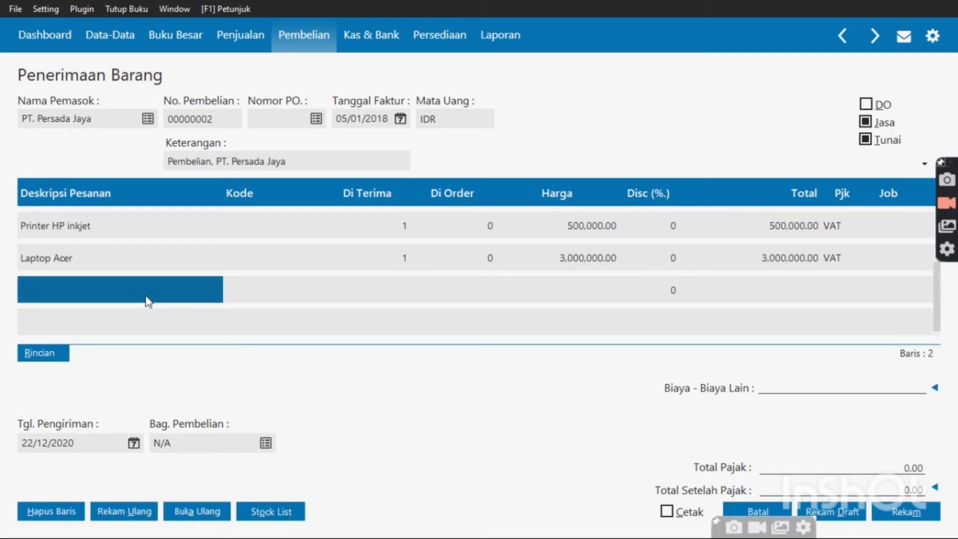
Add line 'AC 1/2 PK', quantity 1 at 1,500,000 with VAT, and re-confirm VAT on the printer line
left_click(146, 296)
type("A")
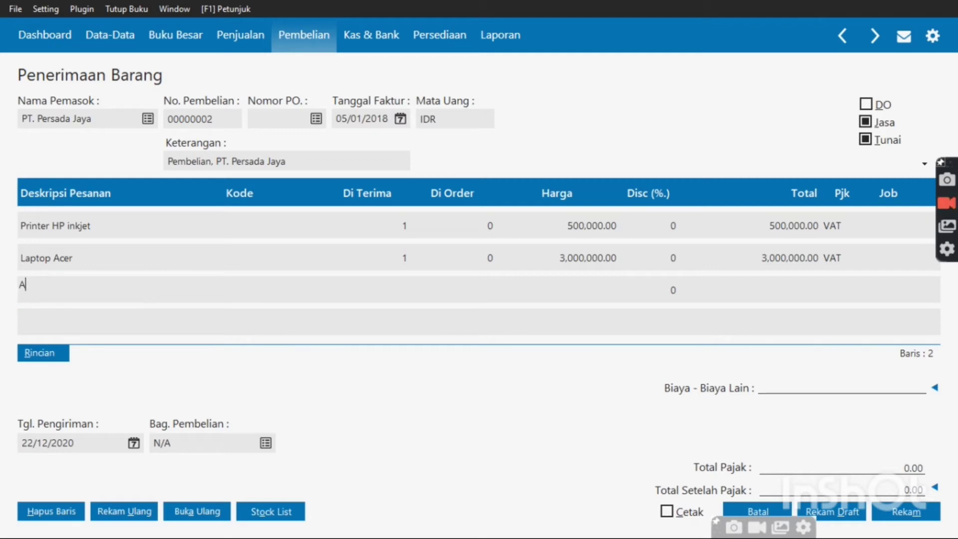
type("C 1/2 PK")
key("Tab")
key("Tab")
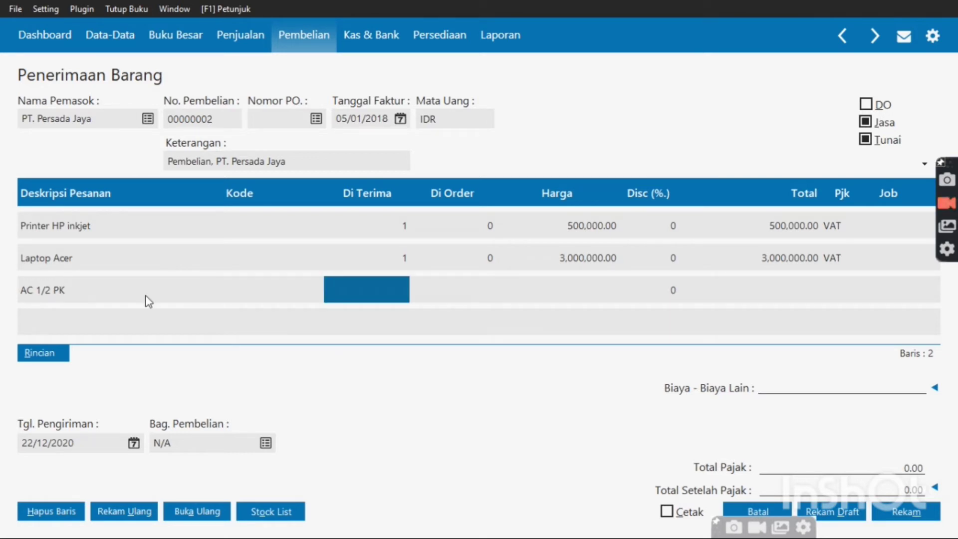
type("1")
key("Tab")
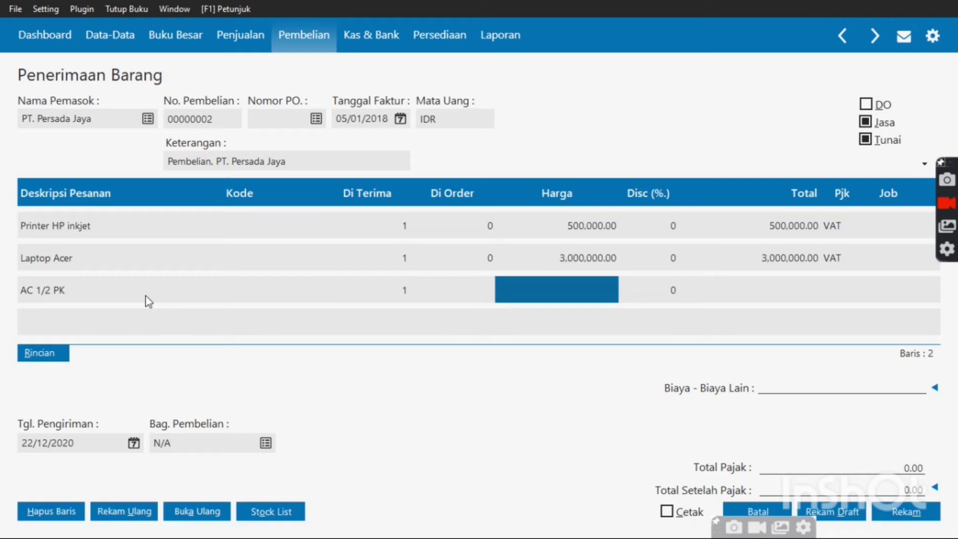
type("15")
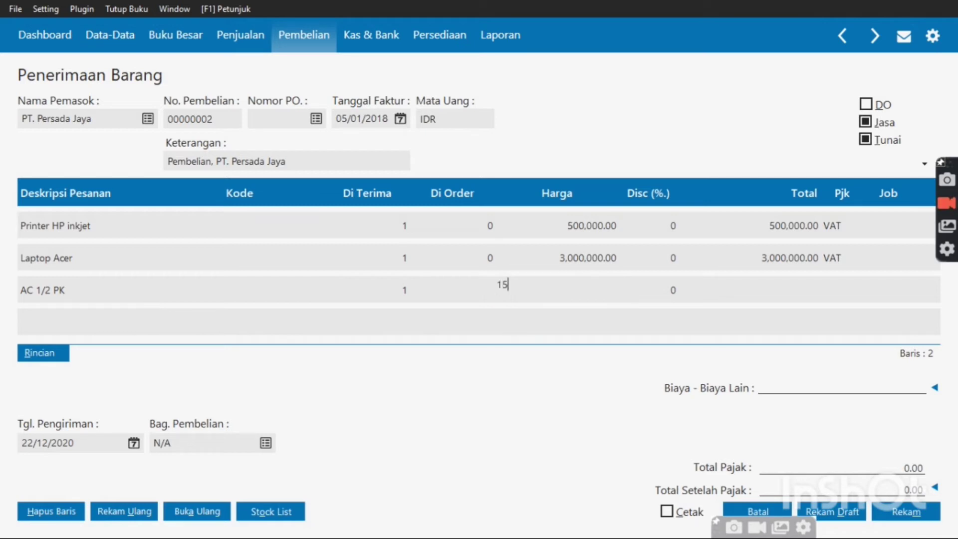
type("00000")
key("Tab")
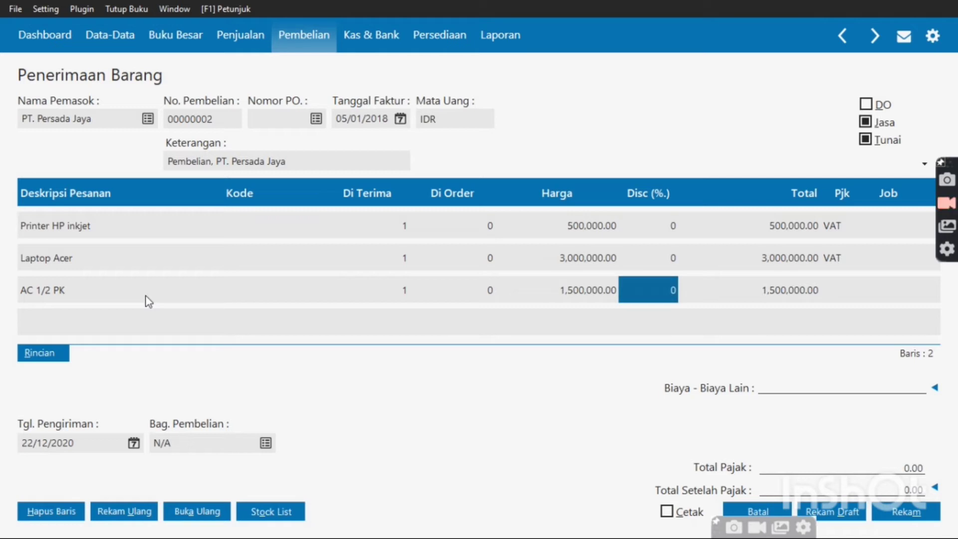
left_click(832, 299)
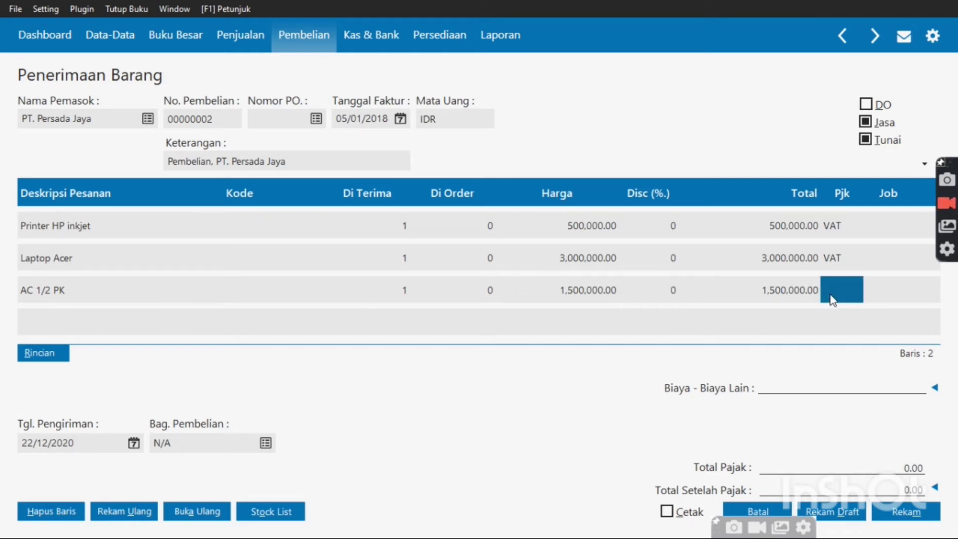
double_click(832, 298)
double_click(705, 208)
double_click(828, 230)
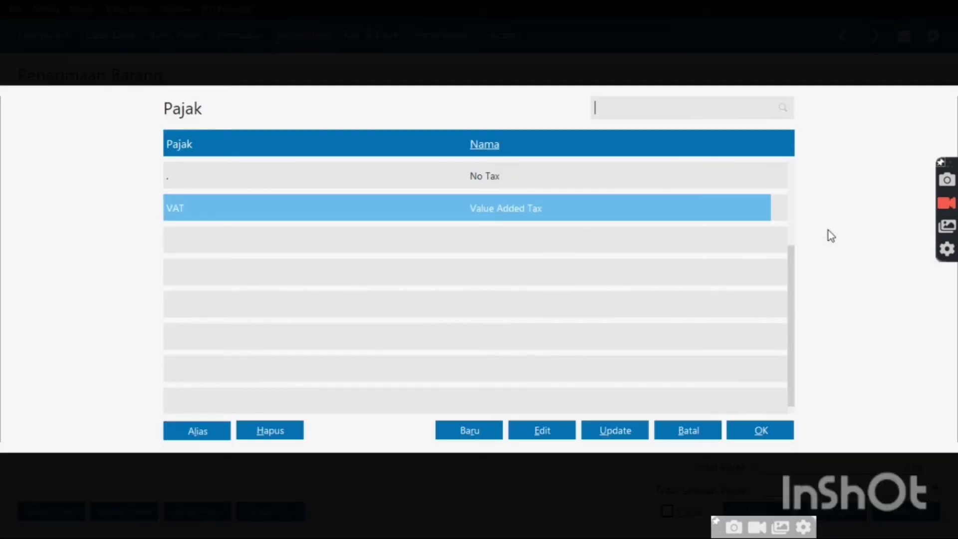
double_click(705, 209)
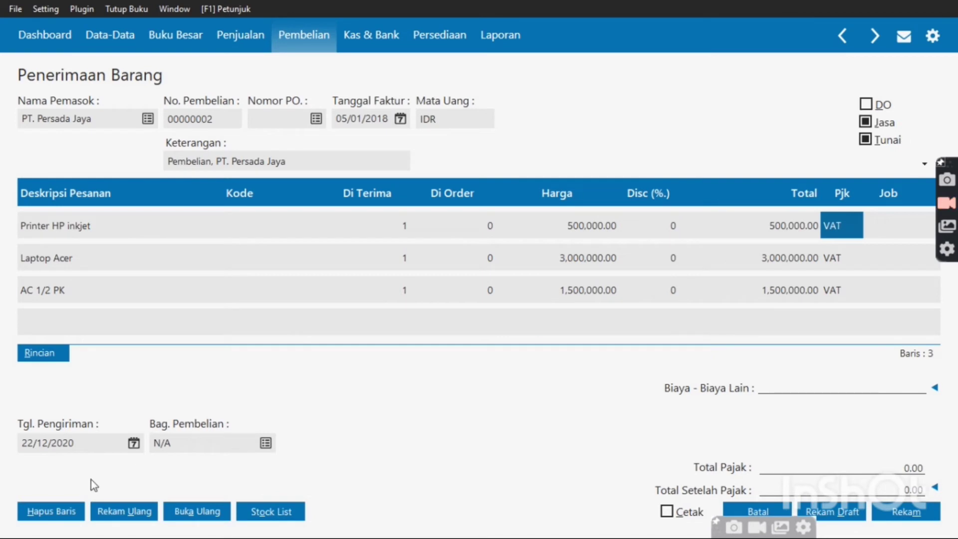
left_click(134, 444)
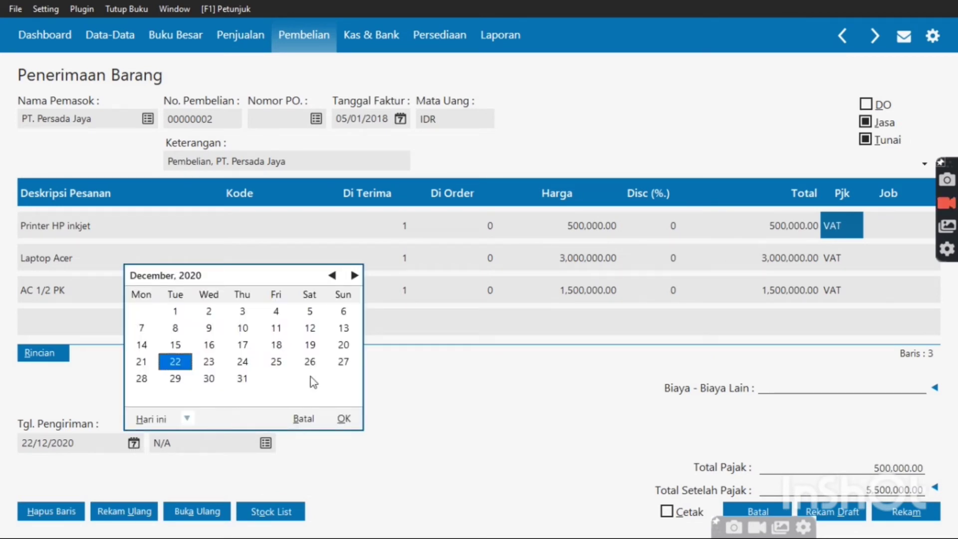
Set the delivery date to 05/01/2018, try saving, and dismiss the account-0 warning
left_click(187, 419)
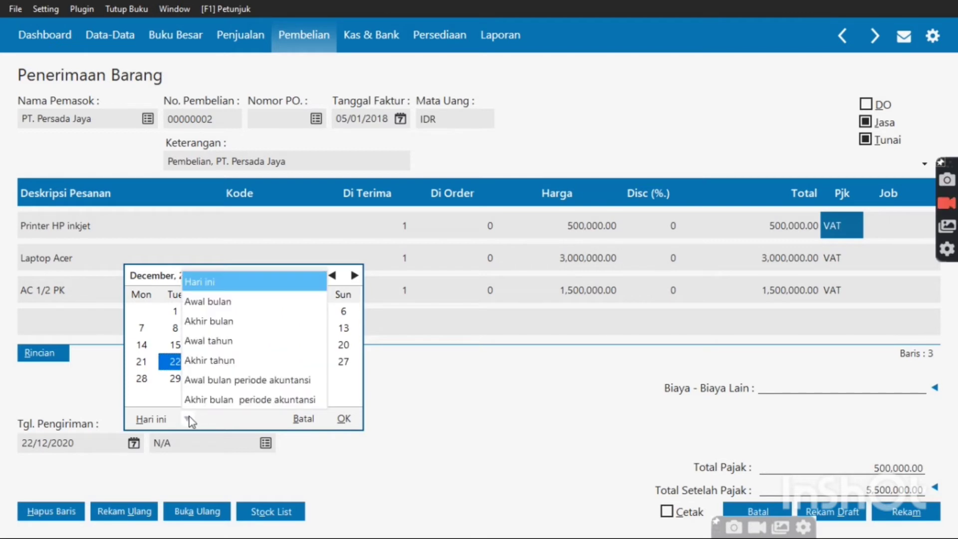
left_click(213, 380)
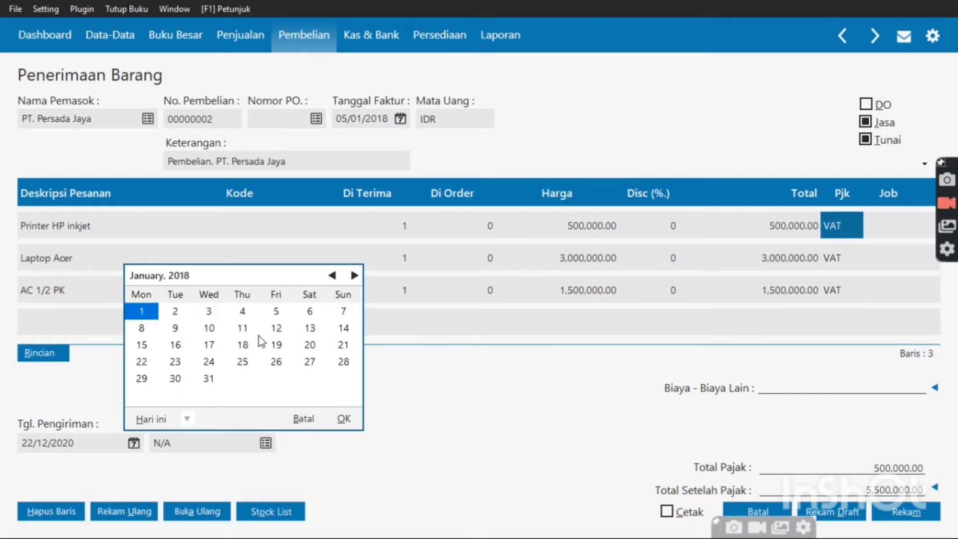
double_click(283, 316)
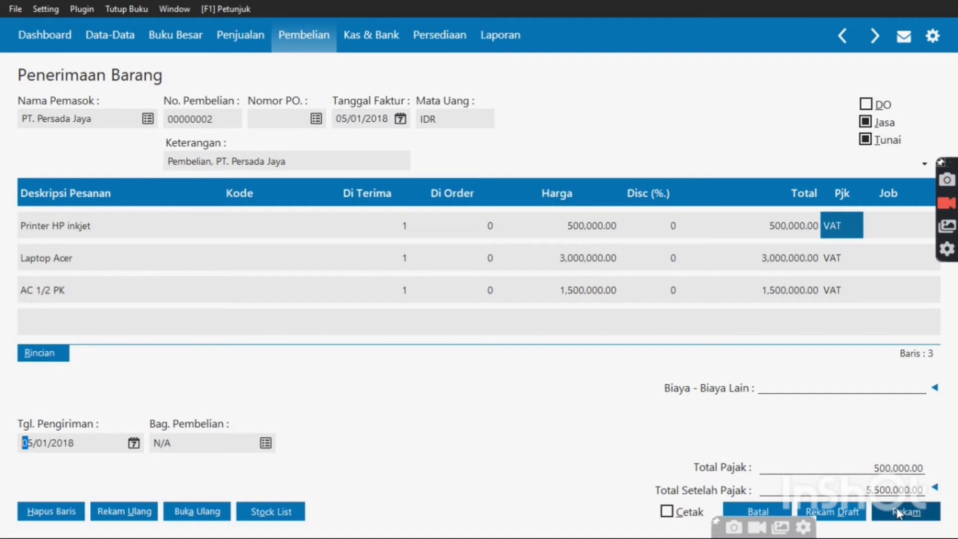
left_click(898, 514)
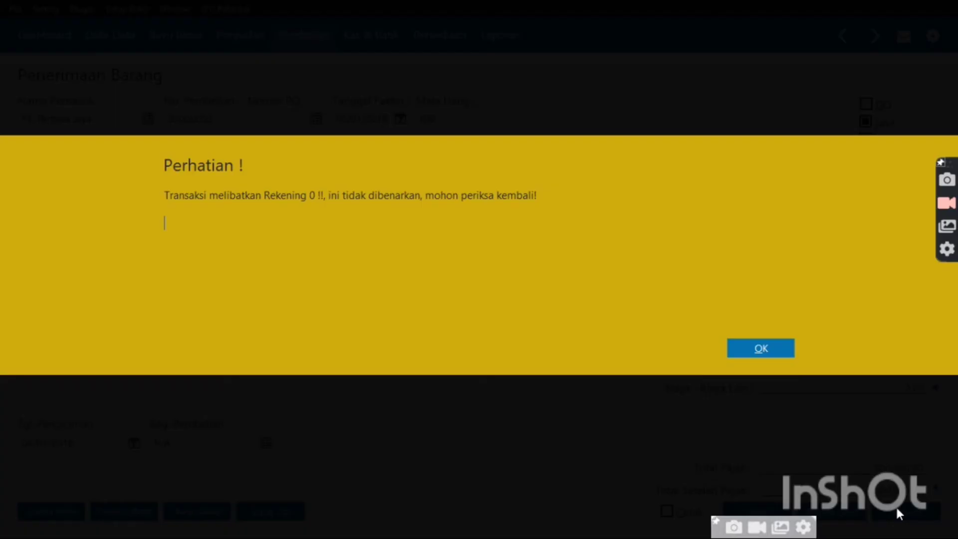
left_click(792, 348)
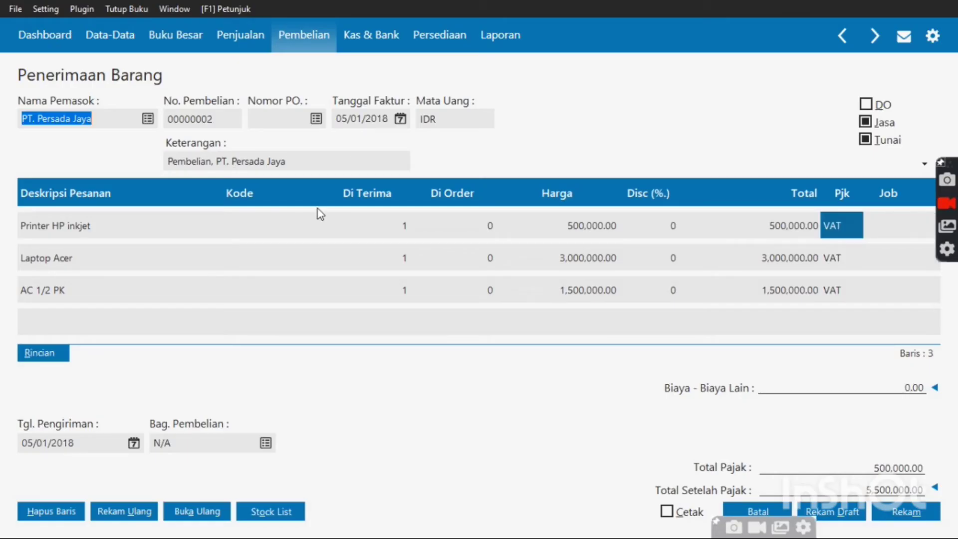
Charge the item lines to account 180000030 Peralatan and save the Rp 5,500,000.00 receipt
double_click(238, 223)
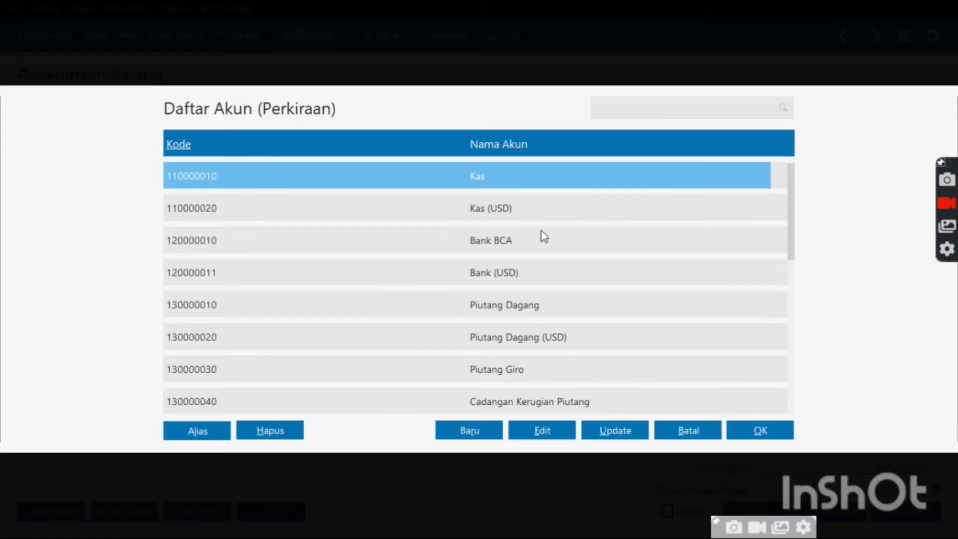
key("Down")
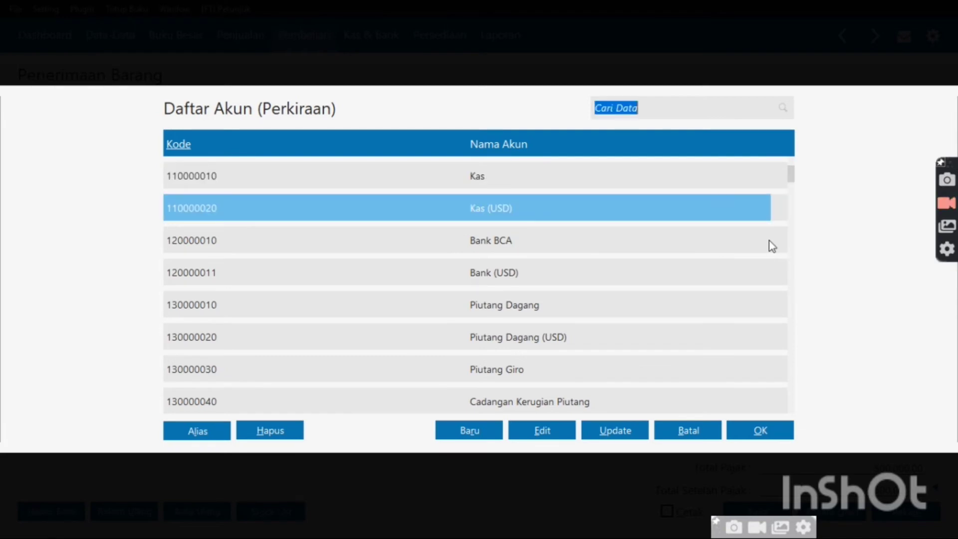
key("Down")
key("Down")
key("Down")
key("Down")
key("Down")
key("Down")
key("Down")
key("Down")
key("Down")
key("Down")
key("Down")
key("Down")
key("Down")
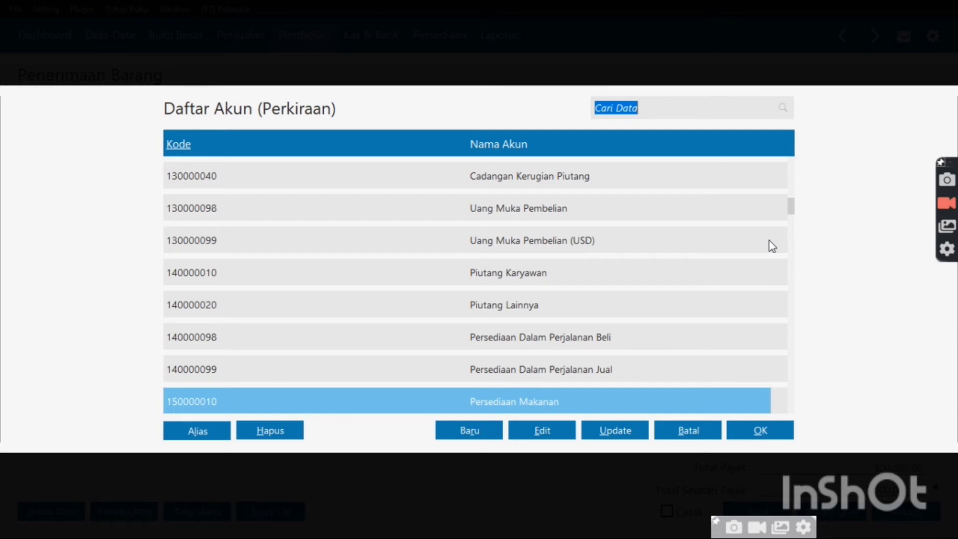
key("Down")
key("Down")
key("Down")
key("Down")
key("Down")
key("Down")
key("Down")
key("Down")
key("Down")
key("Down")
key("Down")
key("Down")
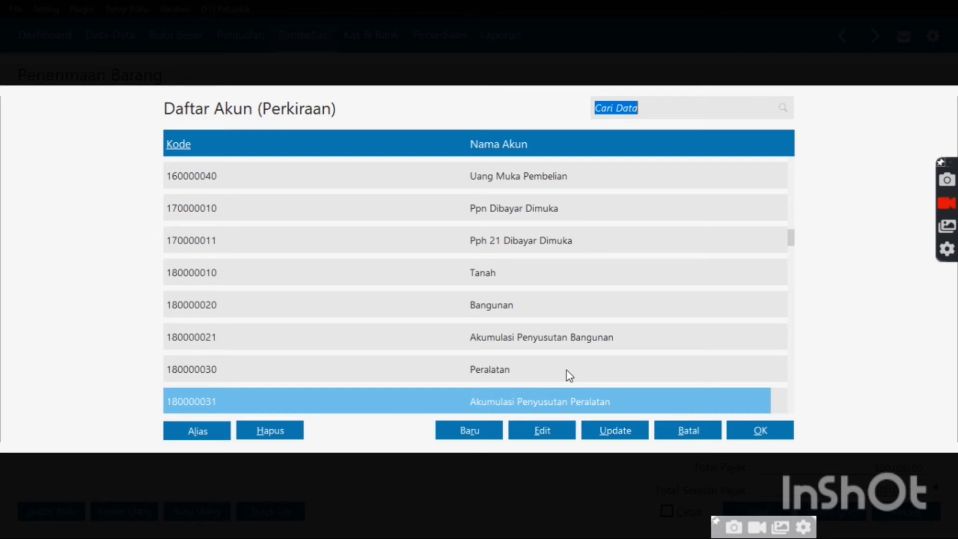
double_click(569, 375)
left_click(301, 223)
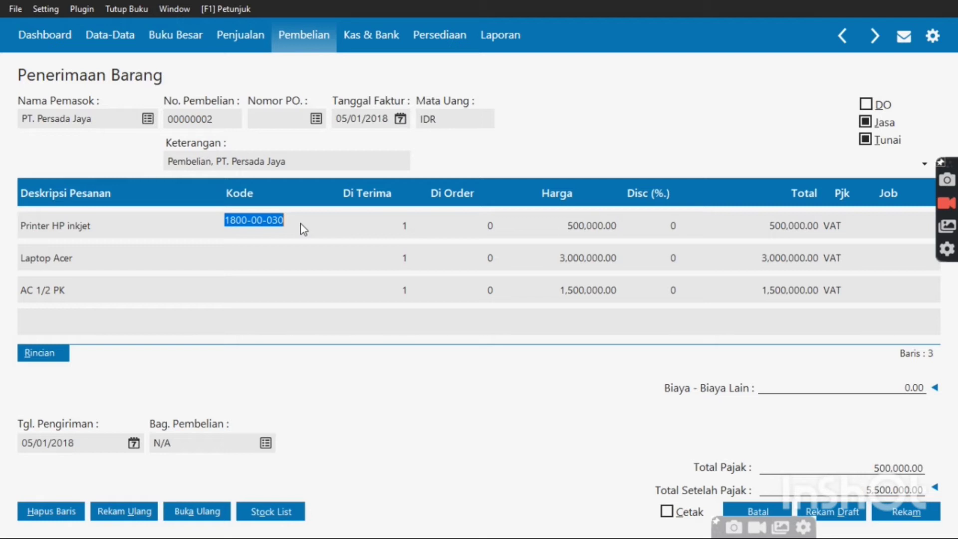
double_click(300, 224)
double_click(439, 283)
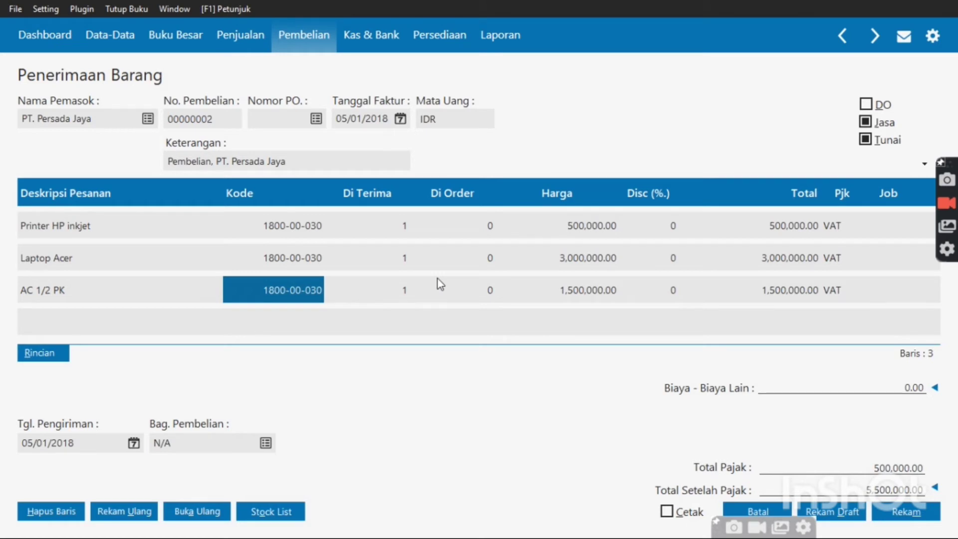
left_click(780, 514)
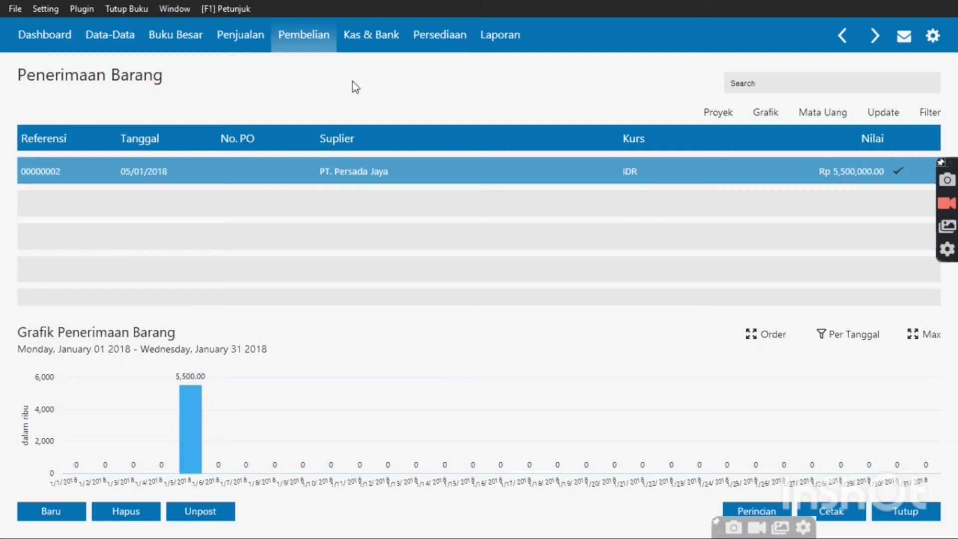
Close the receipts list, reopen Penerimaan Barang and start new receipt 00000003
left_click(935, 512)
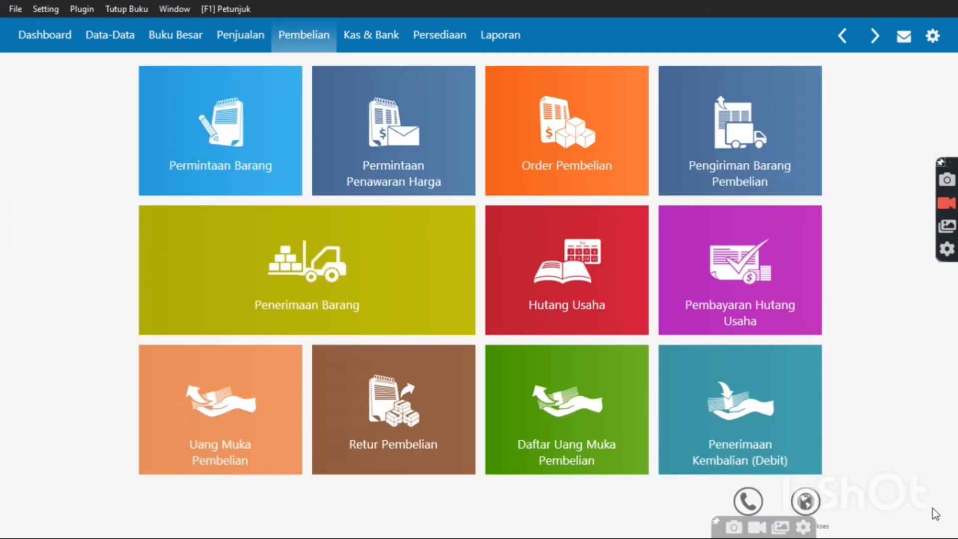
mouse_move(347, 260)
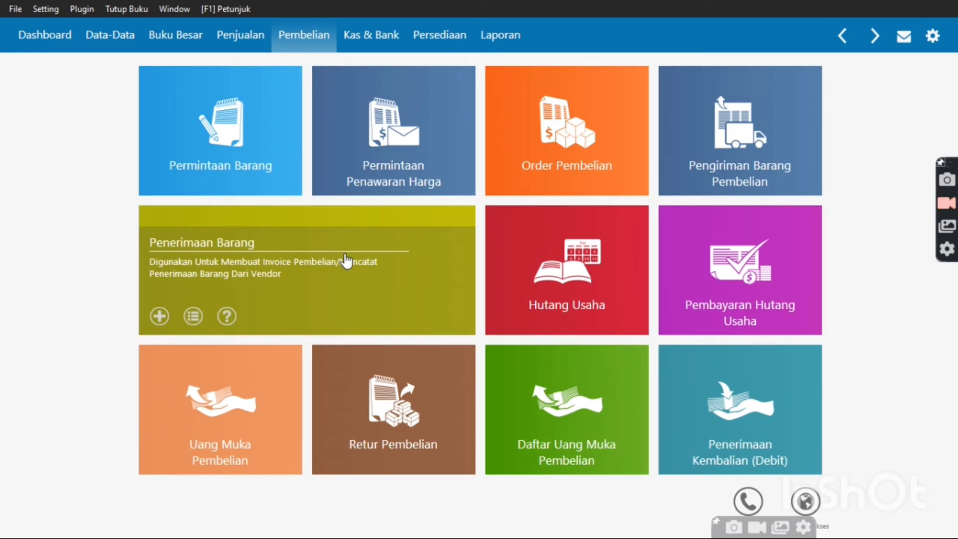
left_click(346, 260)
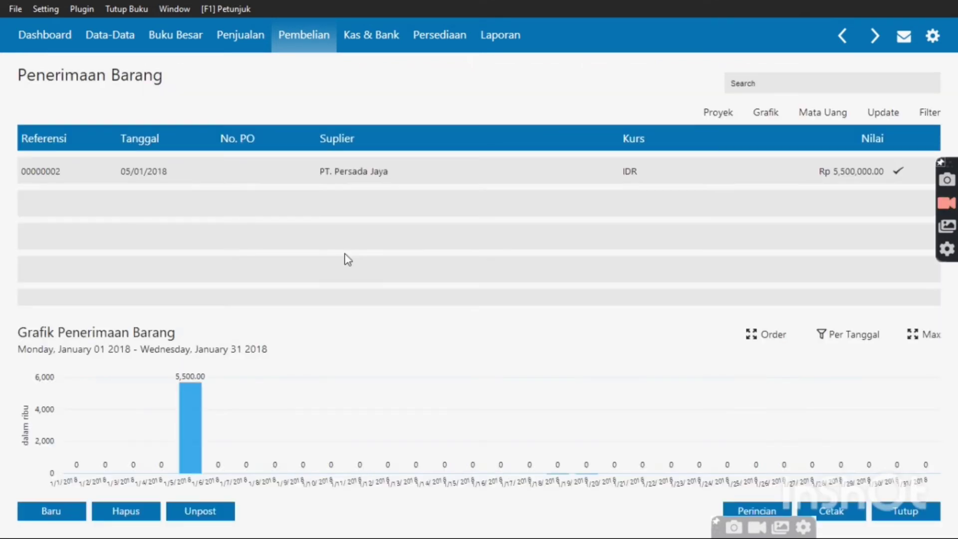
left_click(52, 511)
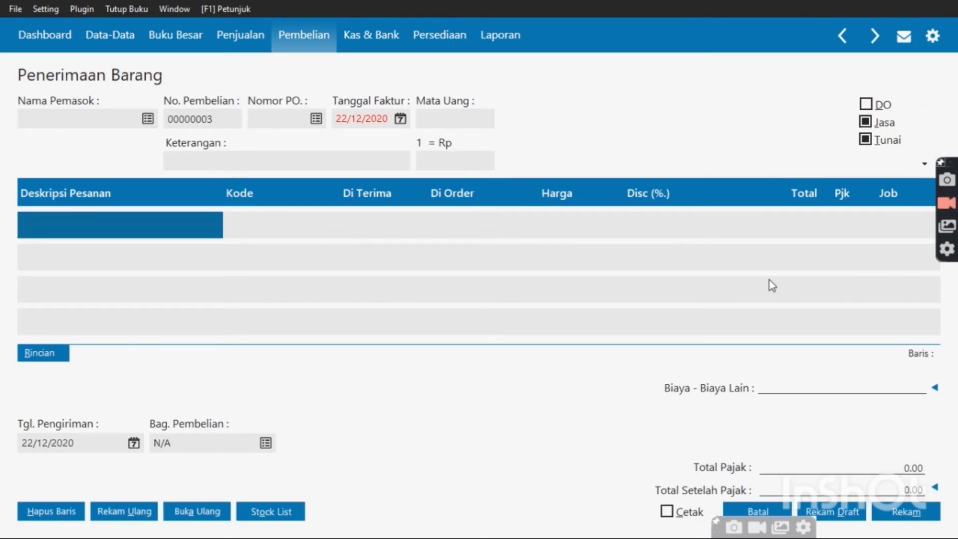
Make the receipt a credit purchase of stocked goods with invoice date 06/01/2018
left_click(864, 140)
left_click(866, 122)
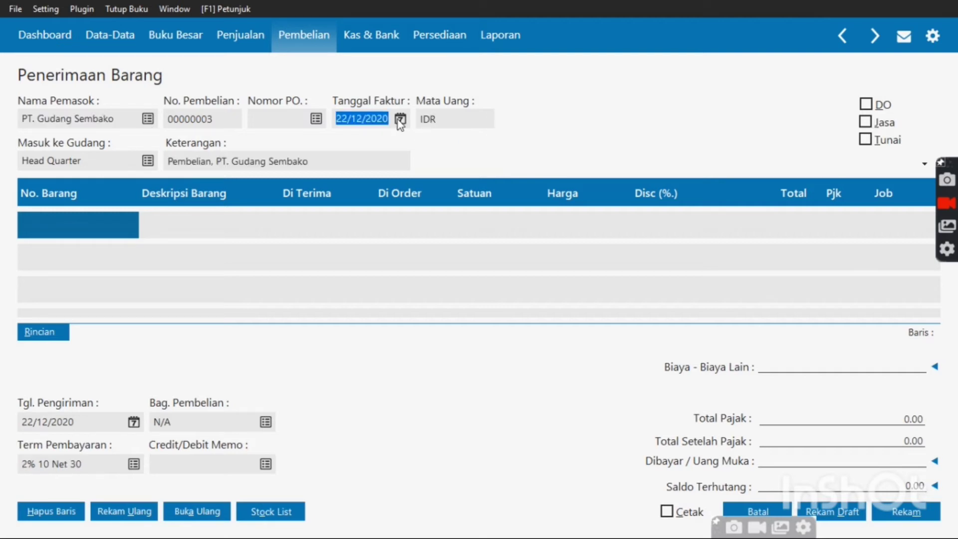
left_click(400, 120)
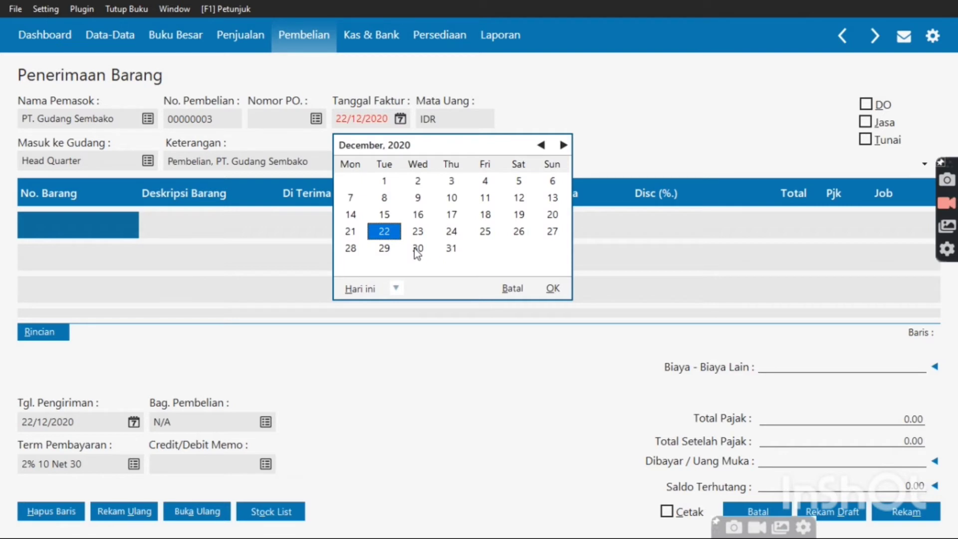
left_click(396, 288)
left_click(423, 414)
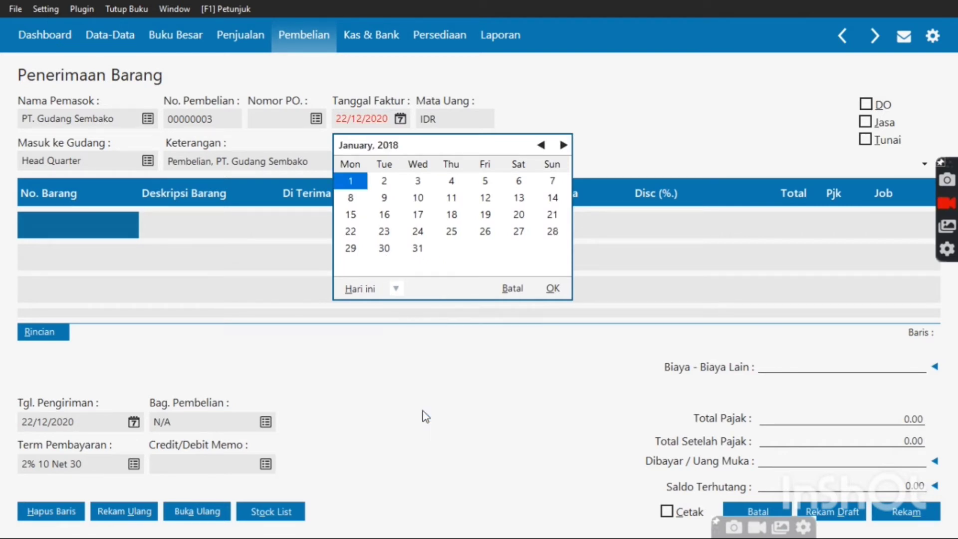
double_click(518, 181)
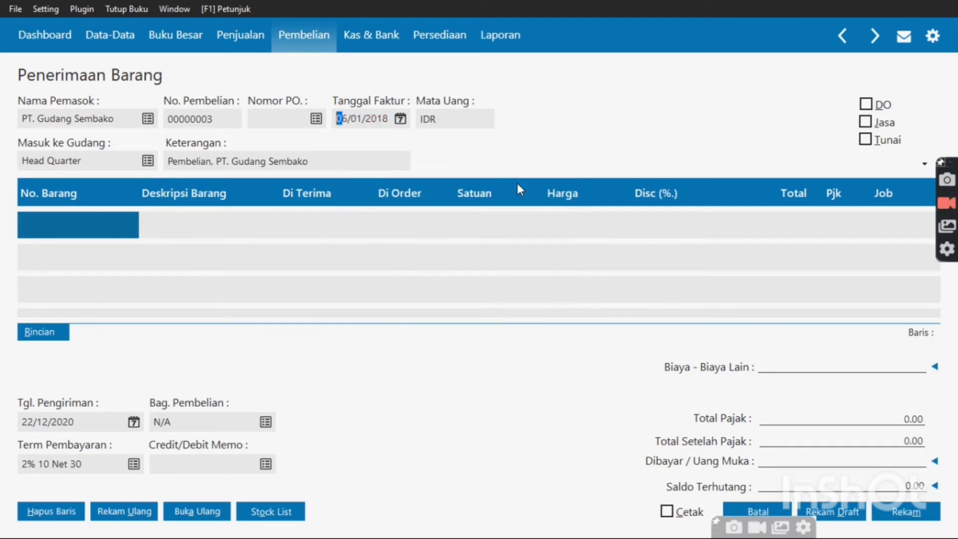
Put Wafer tango vanila (BM-001) on line one: 500 received at 8,000 each
double_click(100, 224)
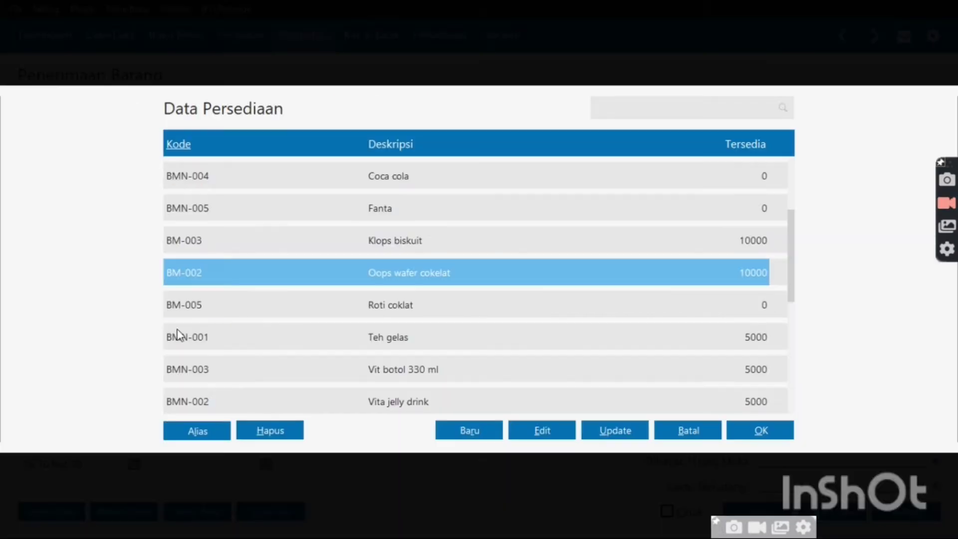
left_click(792, 357)
scroll(668, 410, "down", 1)
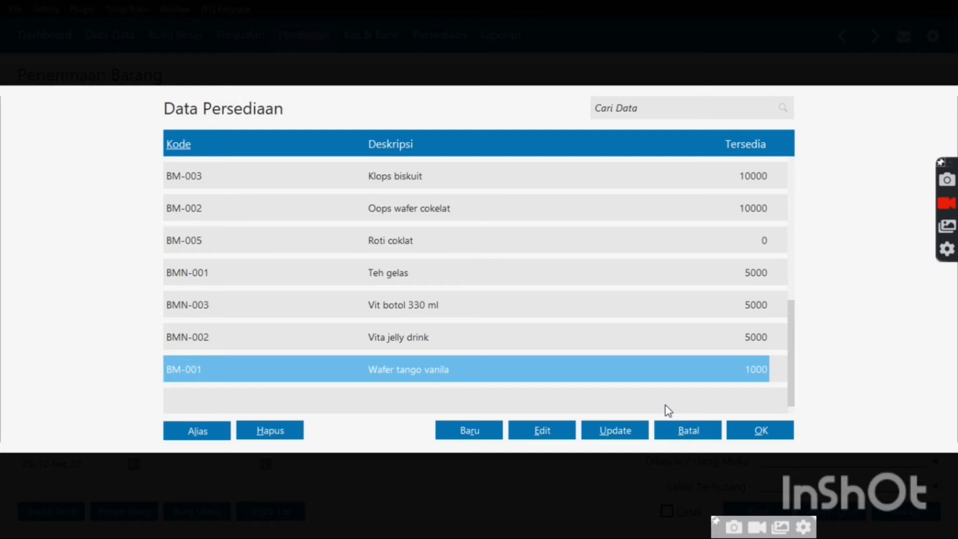
key("Return")
type("500")
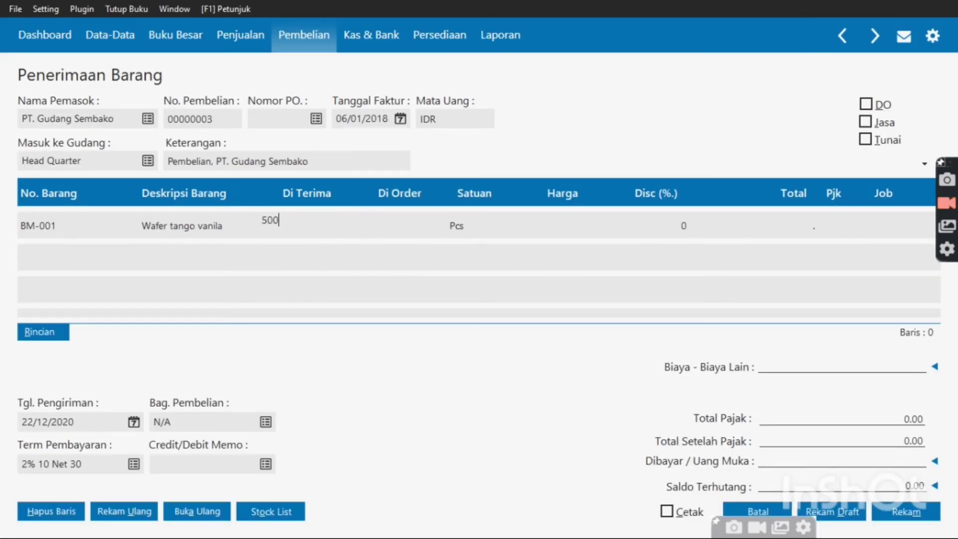
key("Tab")
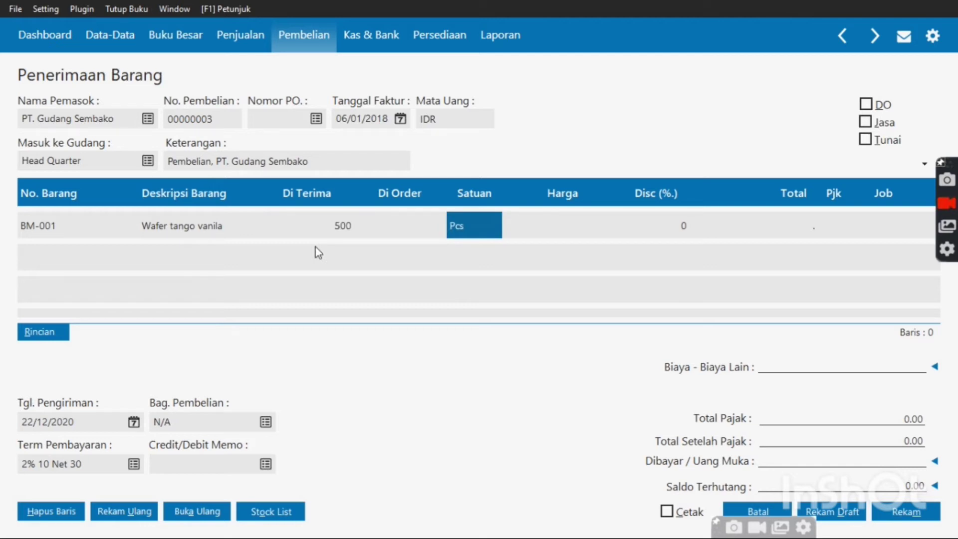
key("Tab")
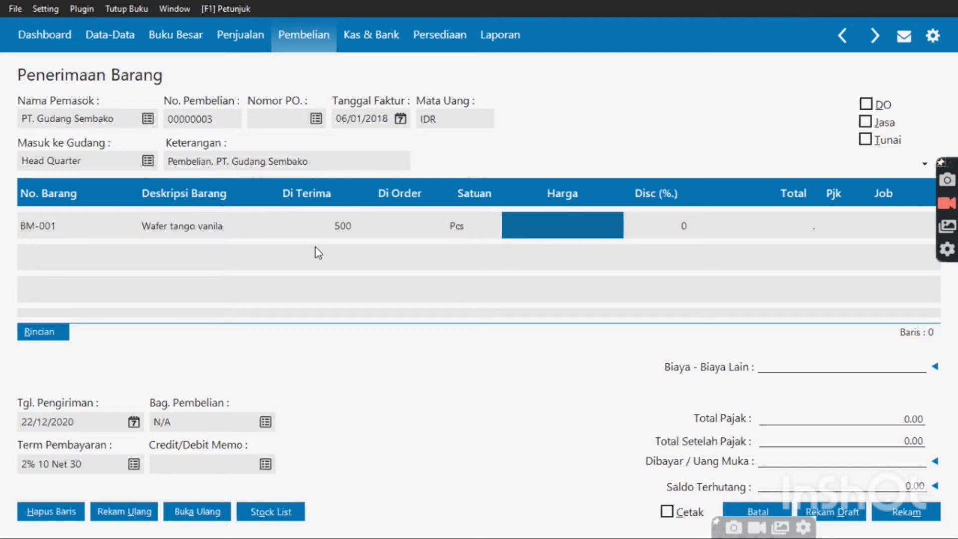
type("8")
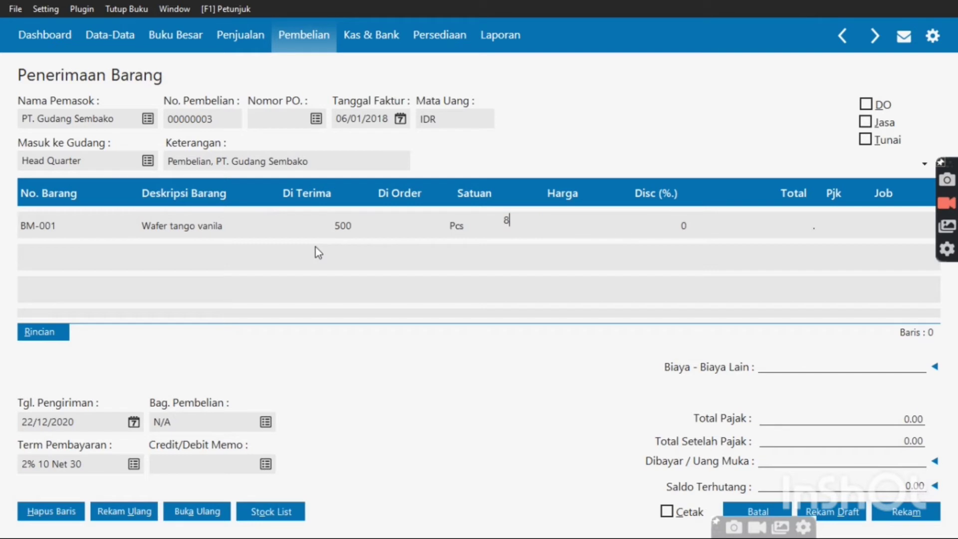
type("000")
key("Tab")
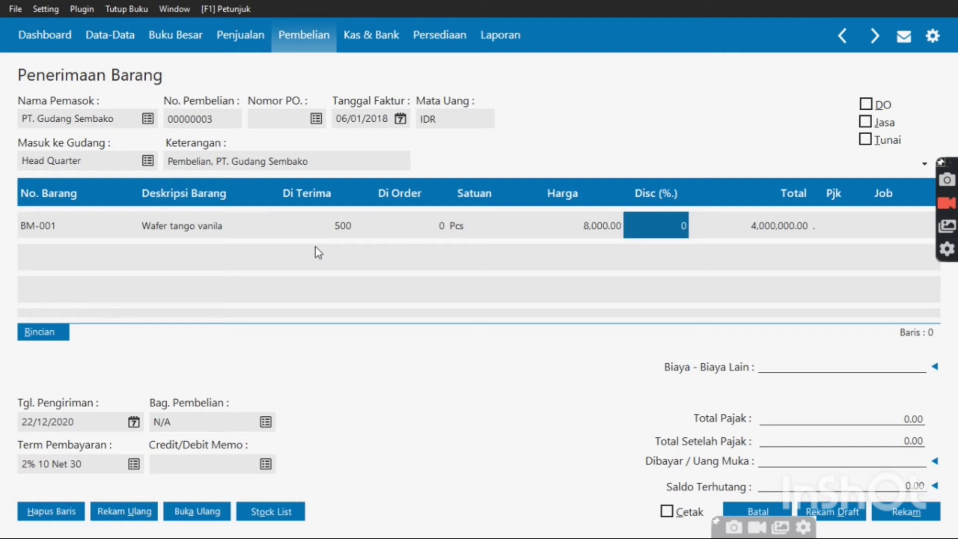
key("Tab")
key("Tab")
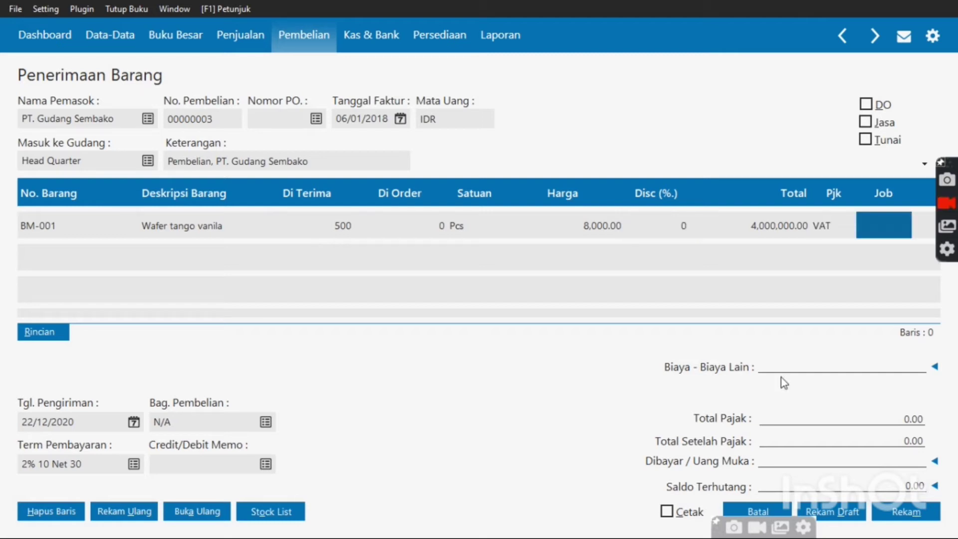
key("Tab")
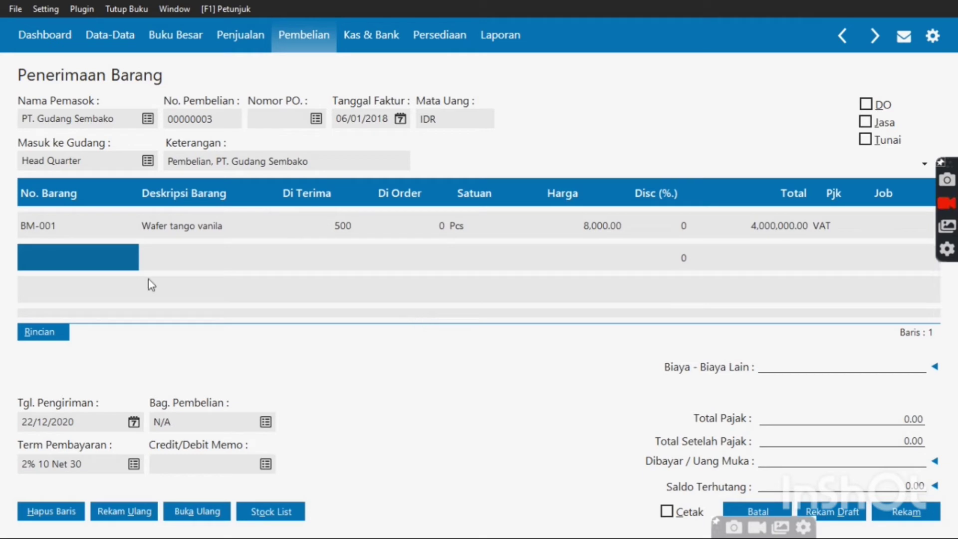
Add Biskuit Roma on line two: 600 received at 5,000 each, with VAT
double_click(90, 256)
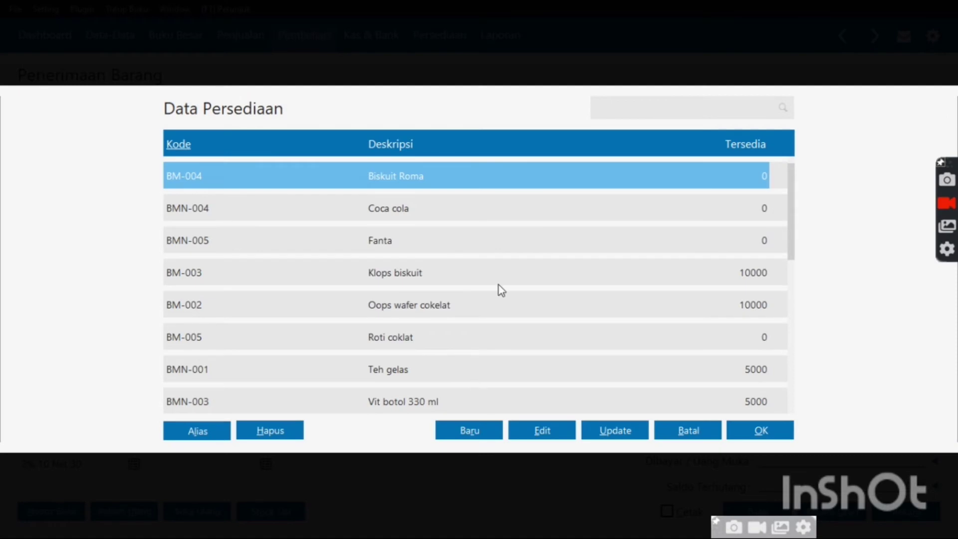
key("Down")
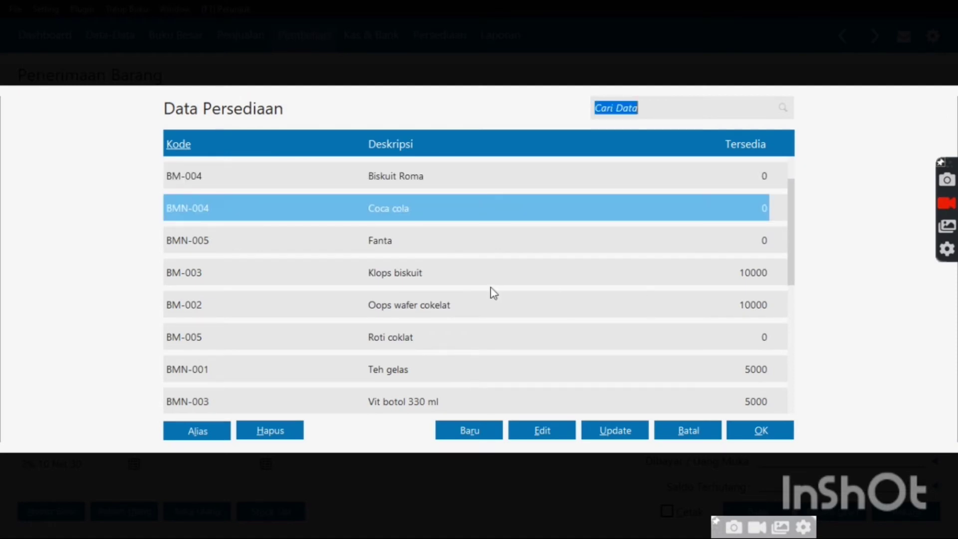
left_click(490, 289)
double_click(486, 182)
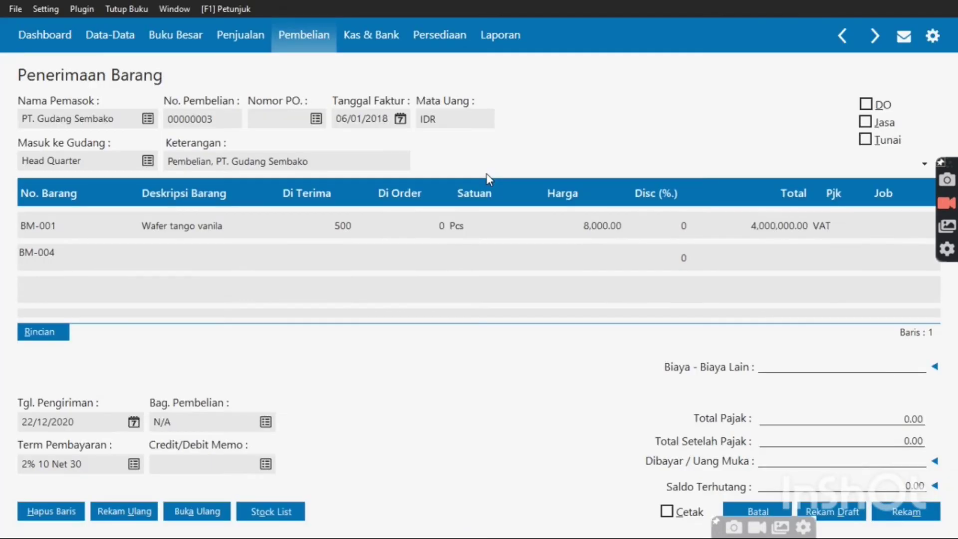
key("Tab")
key("Tab")
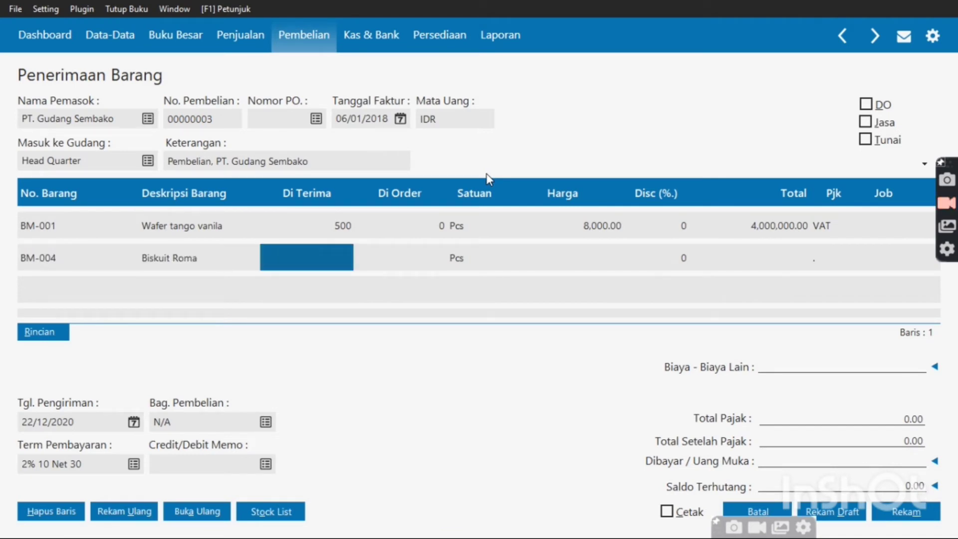
type("6000")
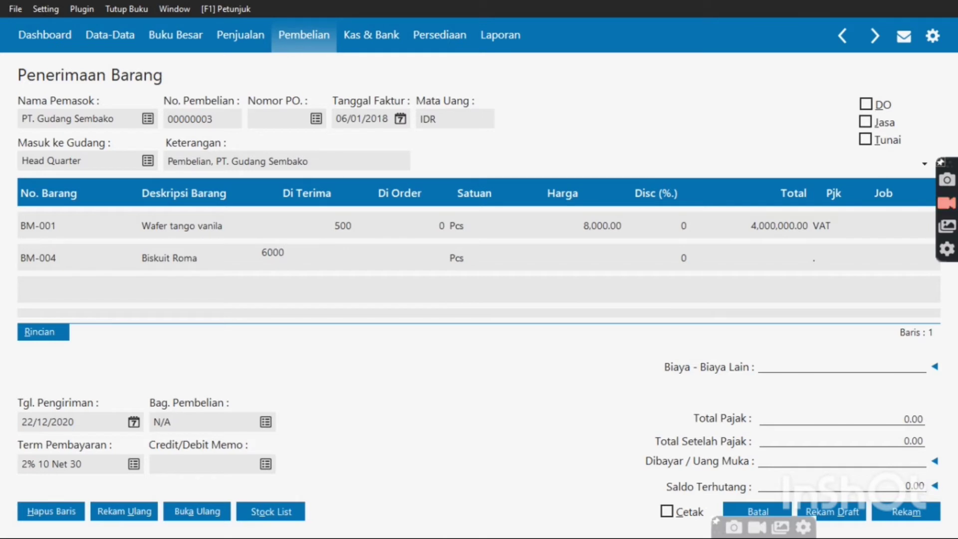
key("BackSpace")
key("Tab")
key("Tab")
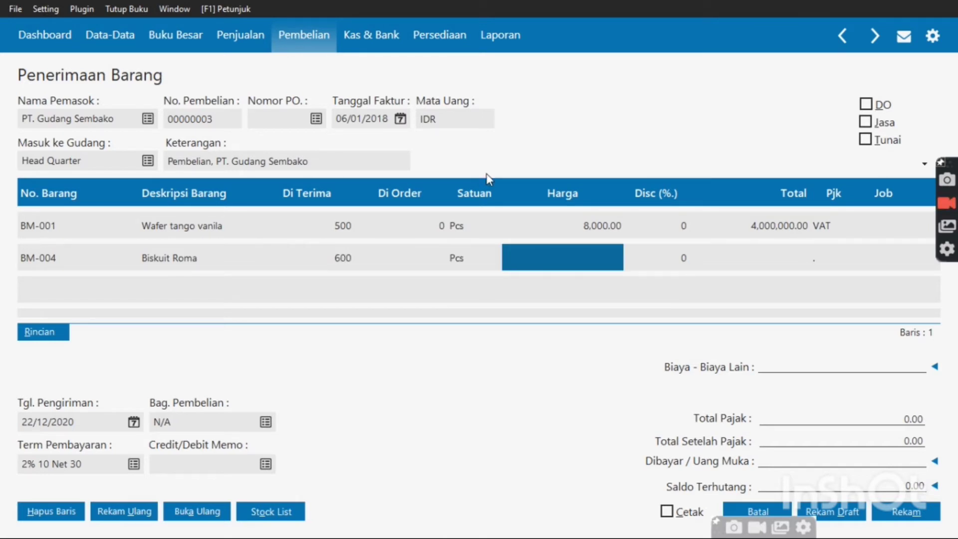
type("5000")
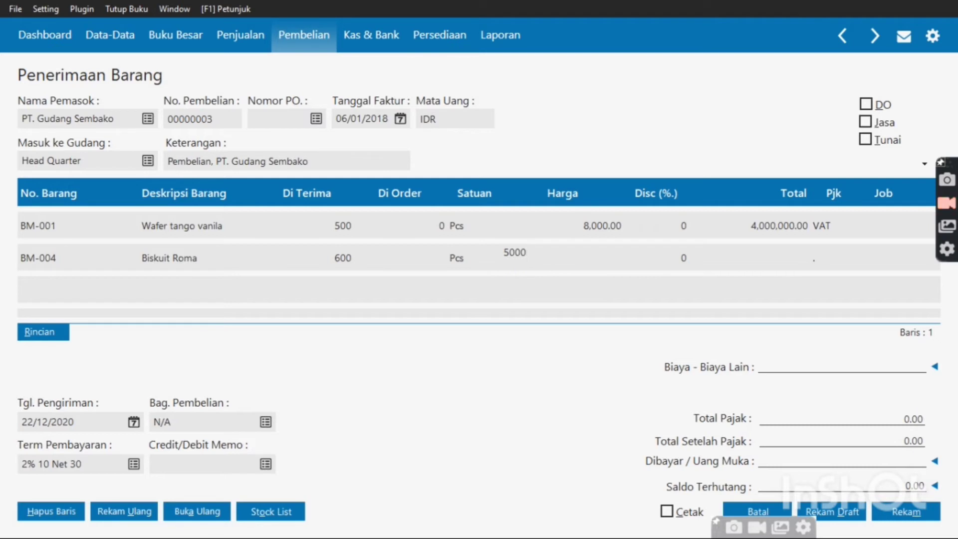
key("Tab")
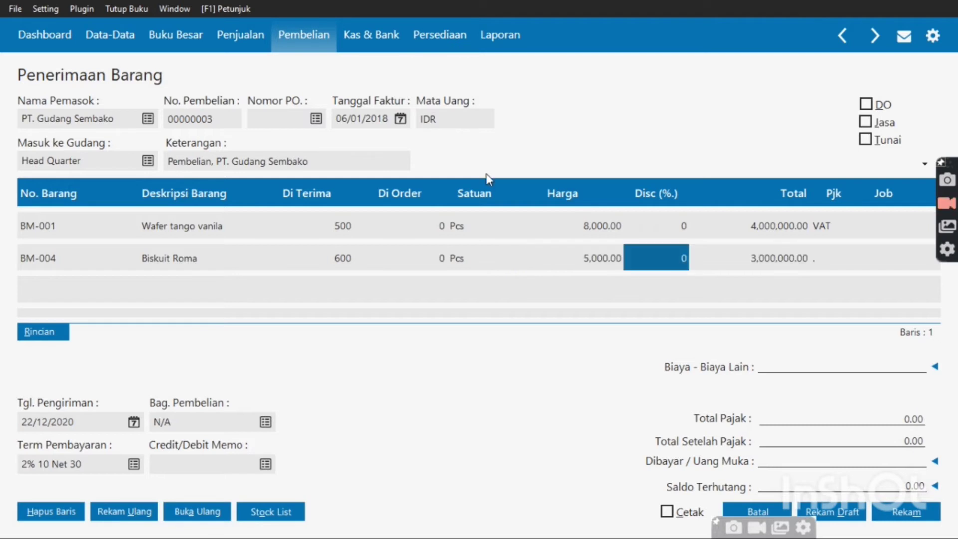
key("Tab")
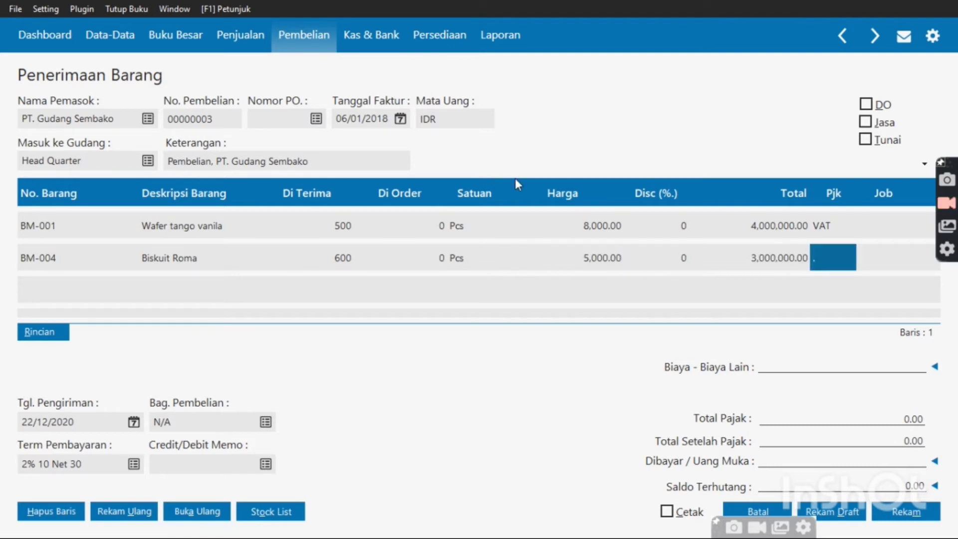
left_click(850, 263)
left_click(851, 263)
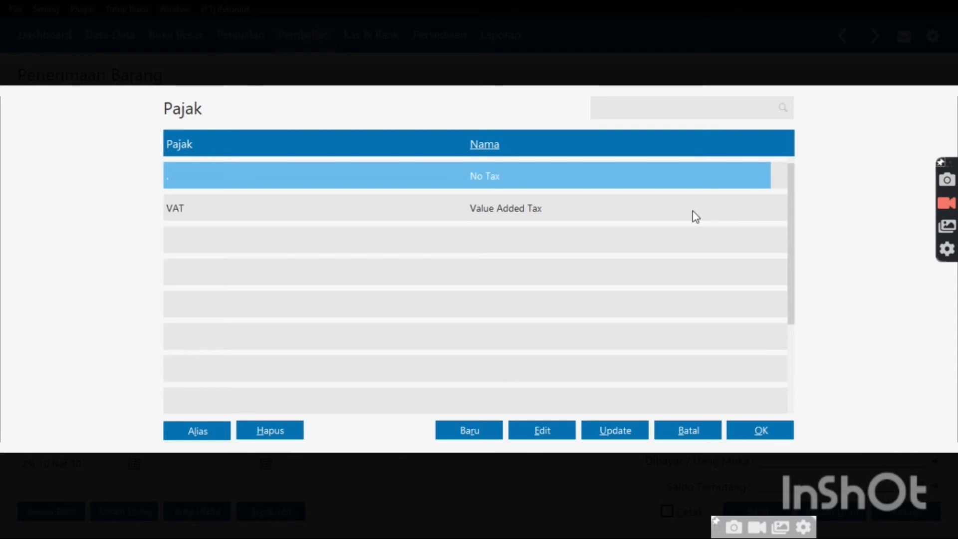
double_click(696, 217)
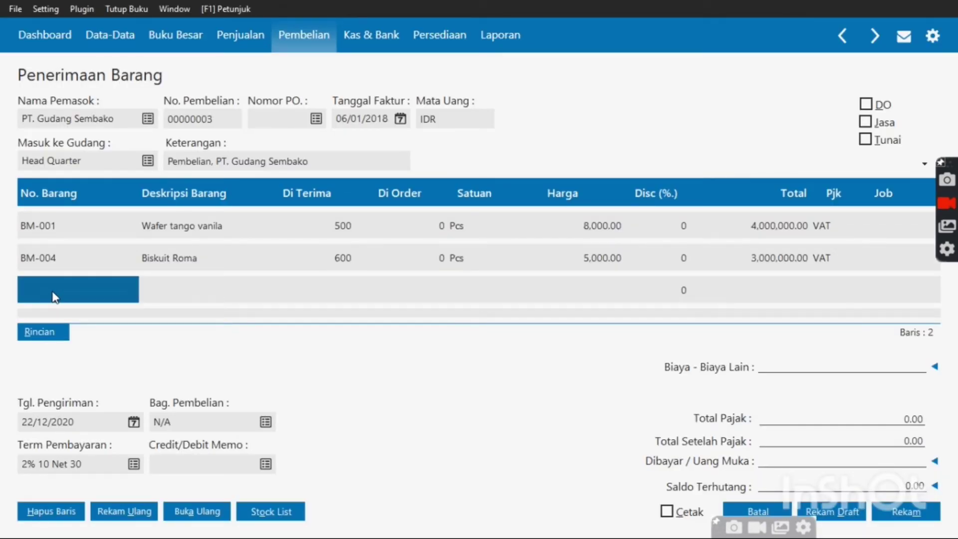
Add Fanta (BMN-005): 700 received at 5,000 each, with VAT, and start a new row
type("BMN-005")
key("Tab")
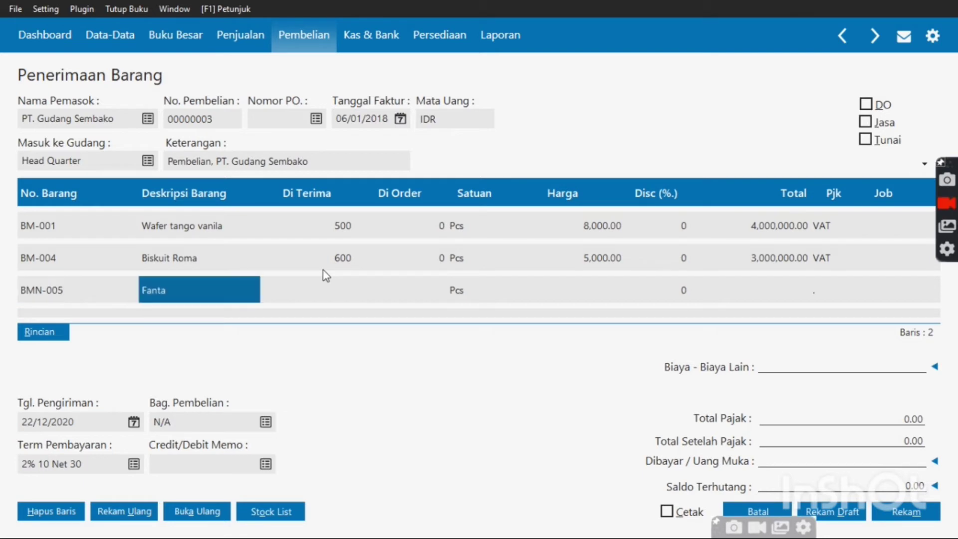
key("Tab")
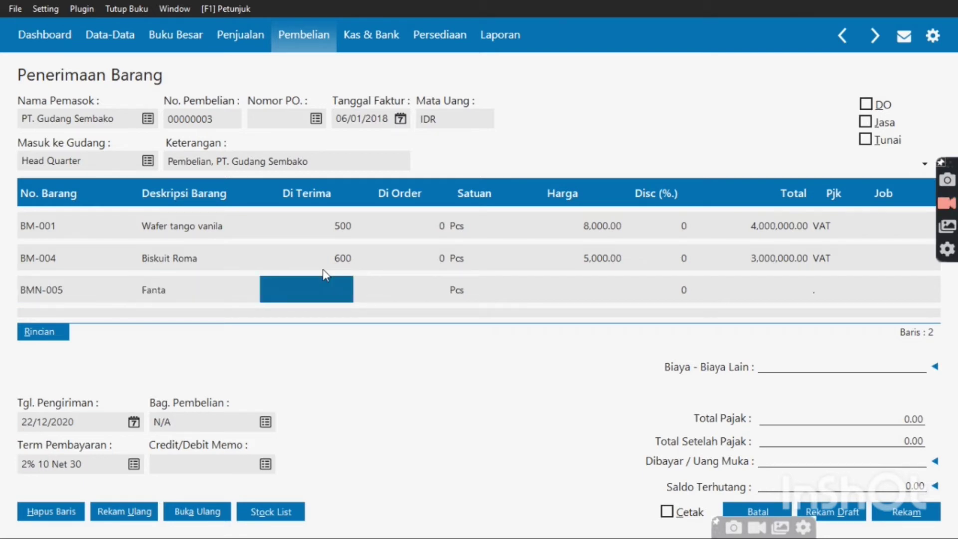
type("700")
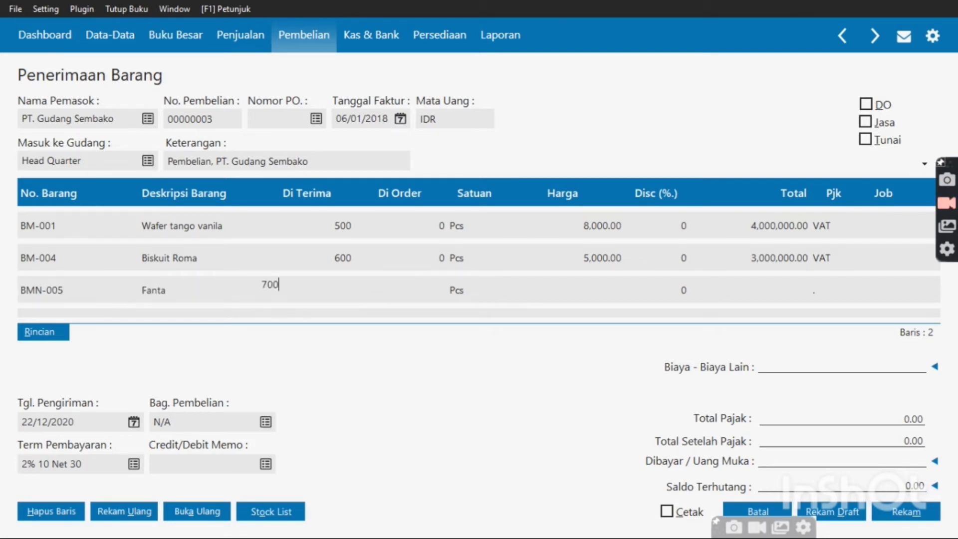
key("Tab")
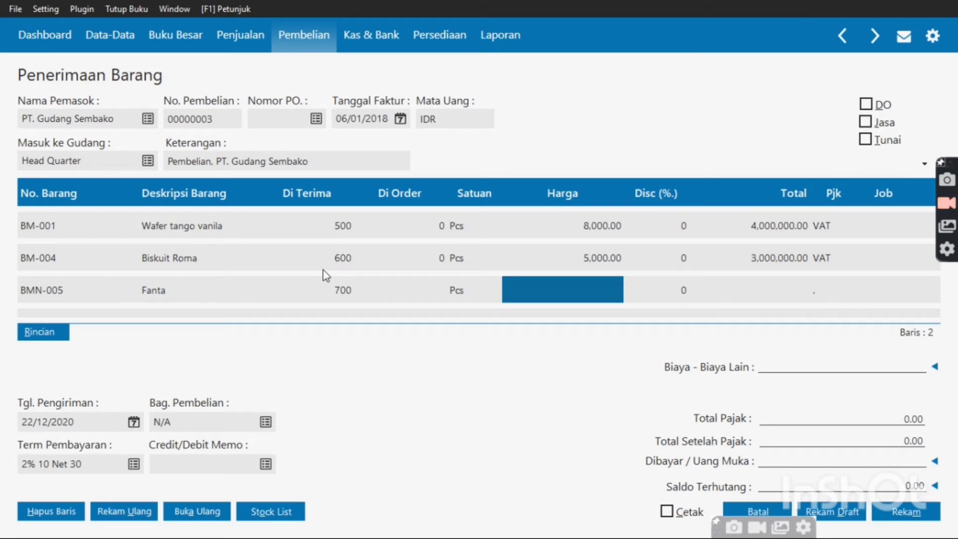
type("5000")
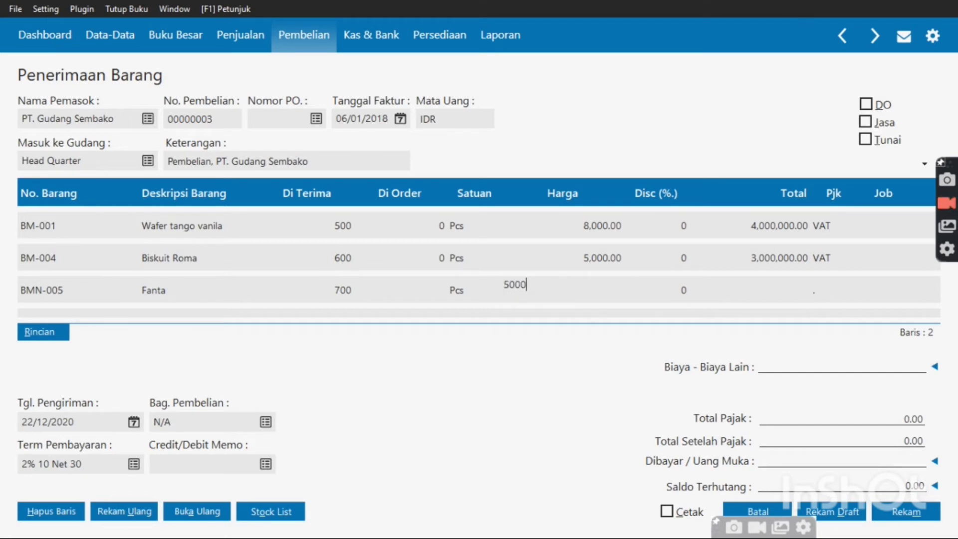
key("Tab")
key("Tab")
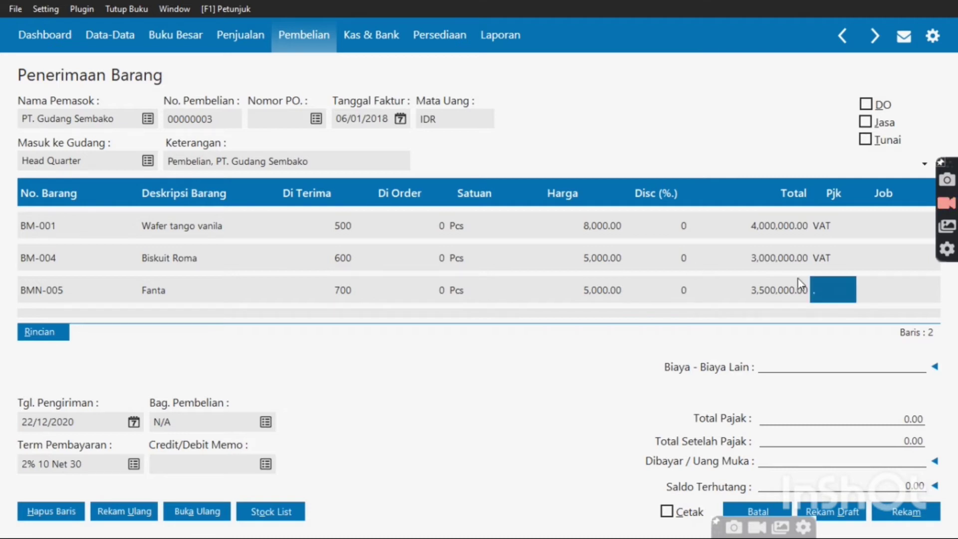
double_click(818, 287)
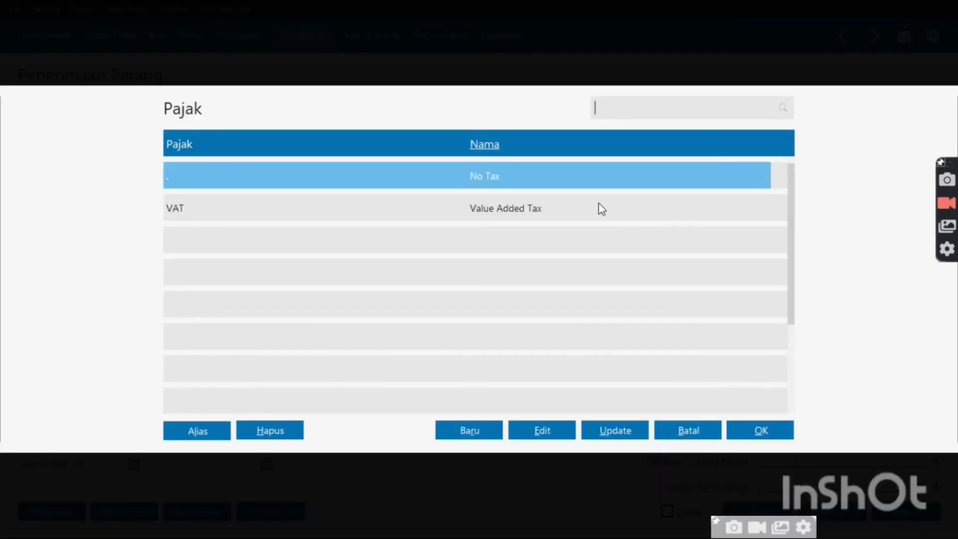
left_click(599, 205)
double_click(598, 206)
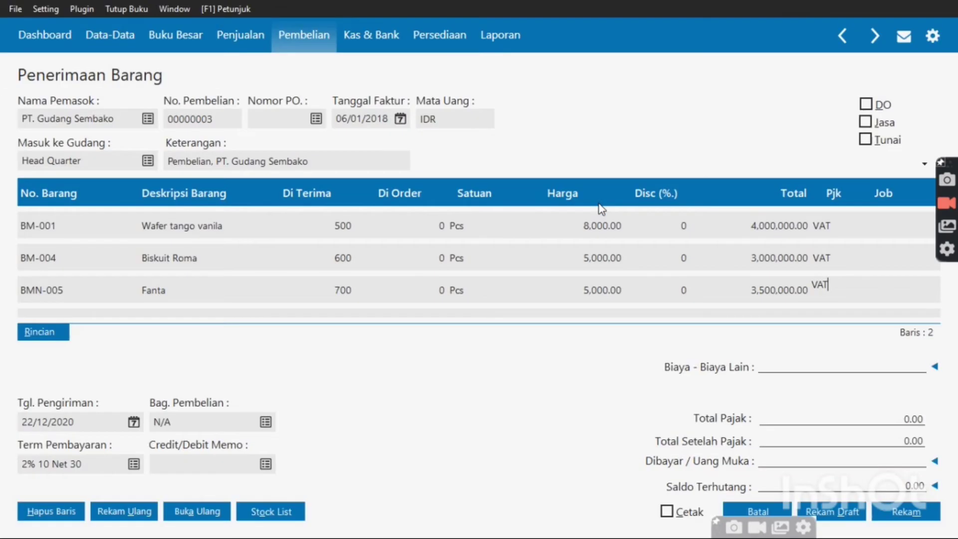
key("Return")
double_click(599, 204)
key("Tab")
key("Tab")
key("Tab")
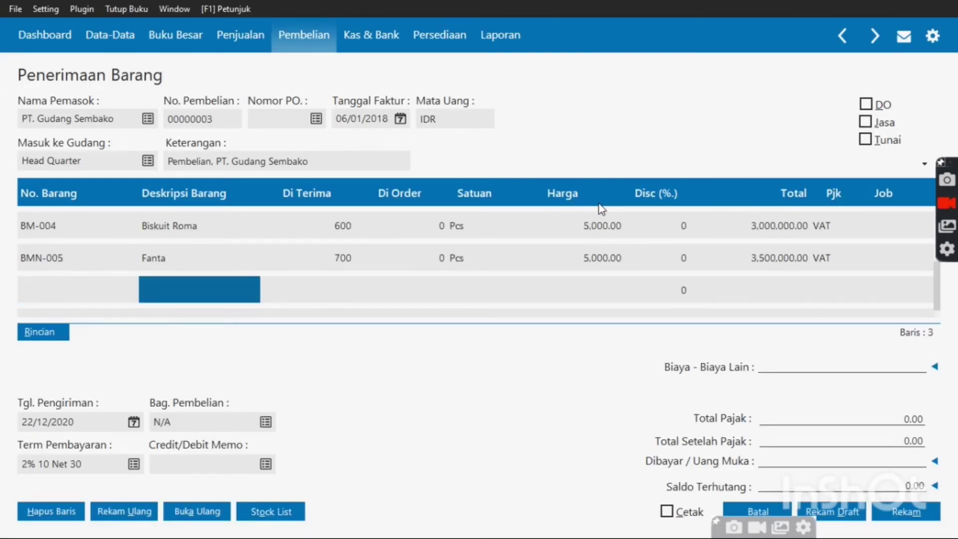
key("shift+Tab")
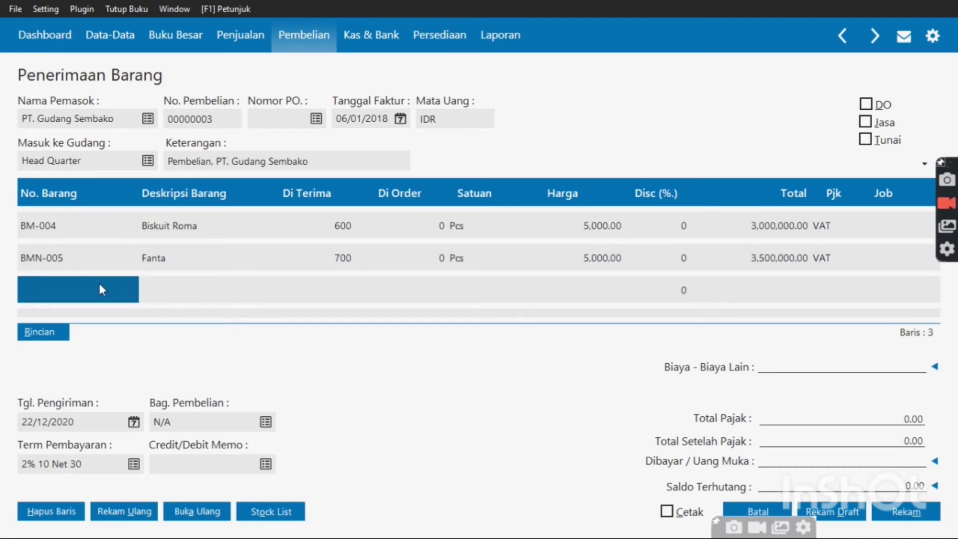
left_click(99, 290)
Add a Roti coklat line priced at 5,000 with VAT
key("Return")
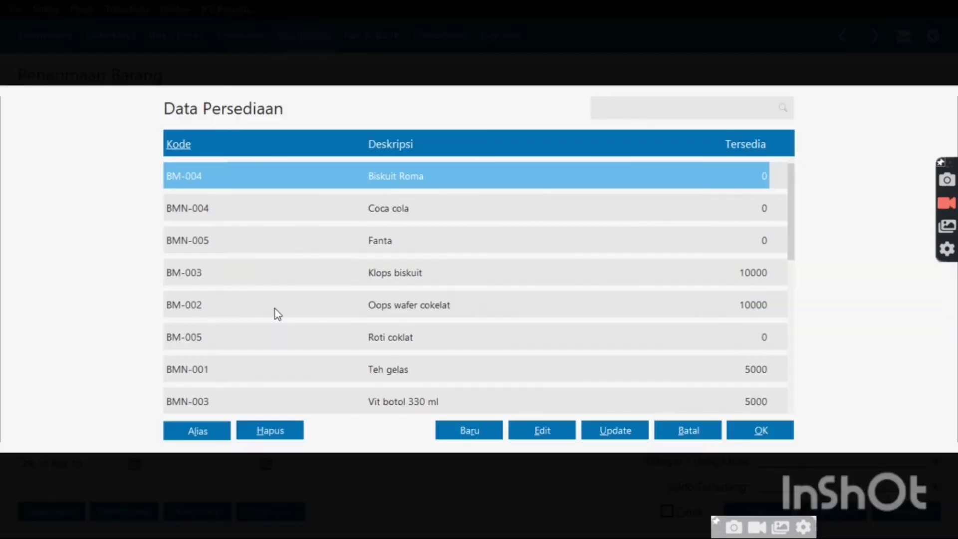
double_click(344, 348)
key("Tab")
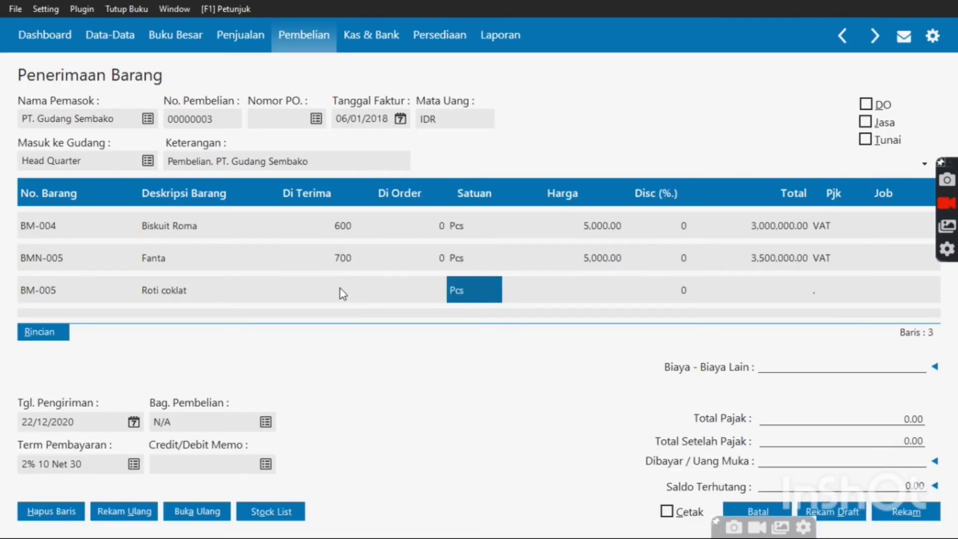
key("shift+Tab")
key("shift+Tab")
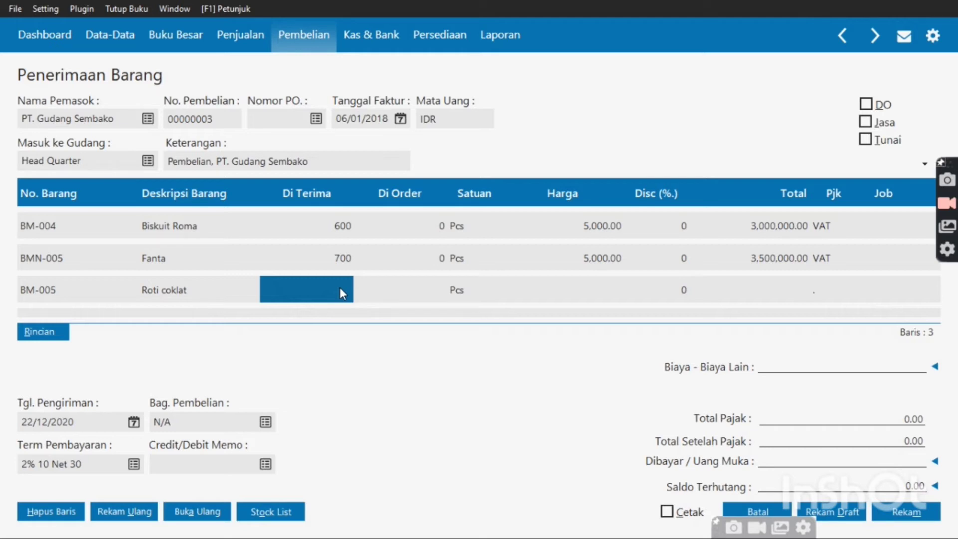
type("5")
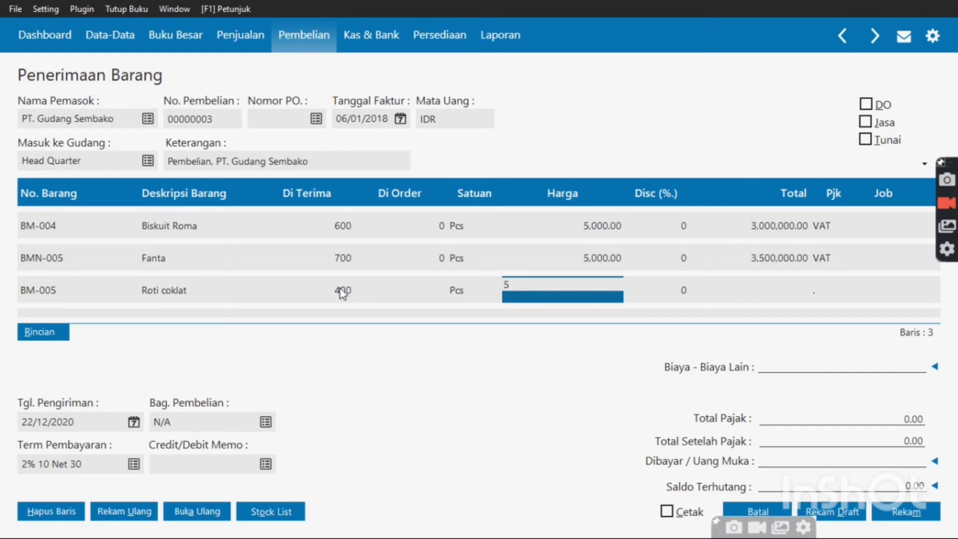
type(",000")
key("Tab")
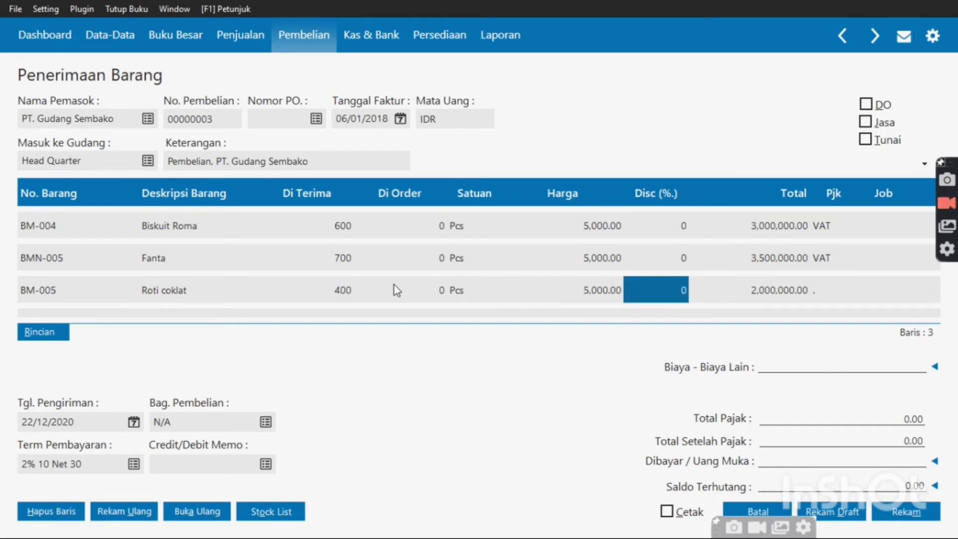
key("Tab")
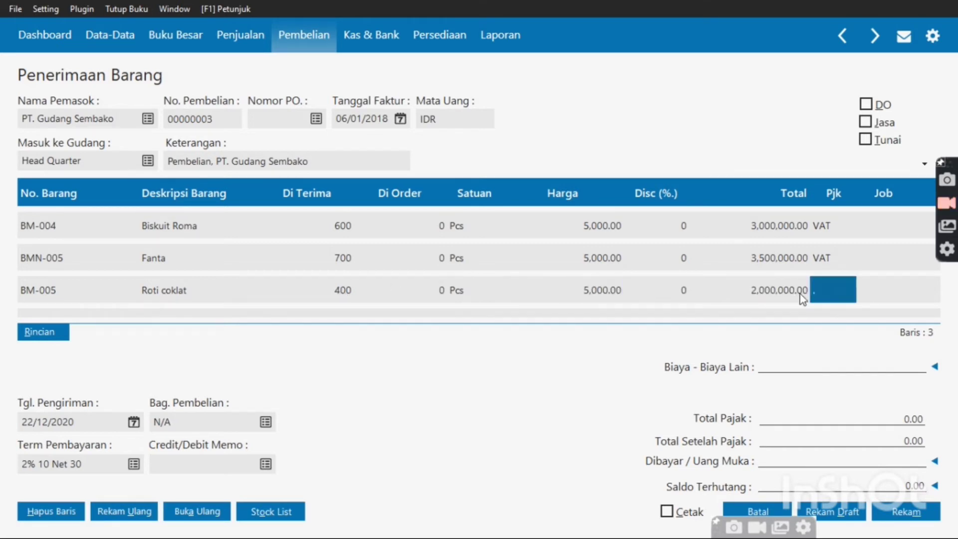
double_click(825, 289)
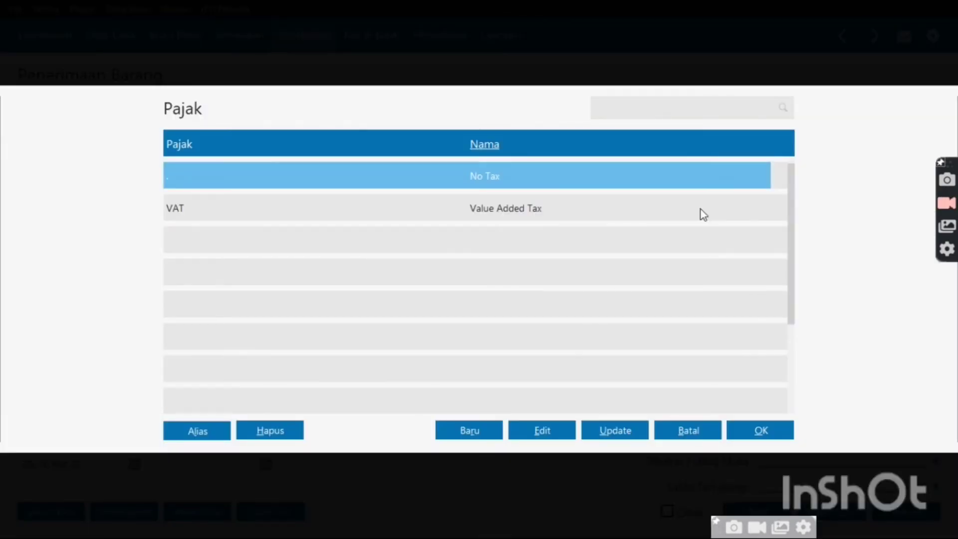
double_click(703, 214)
key("Tab")
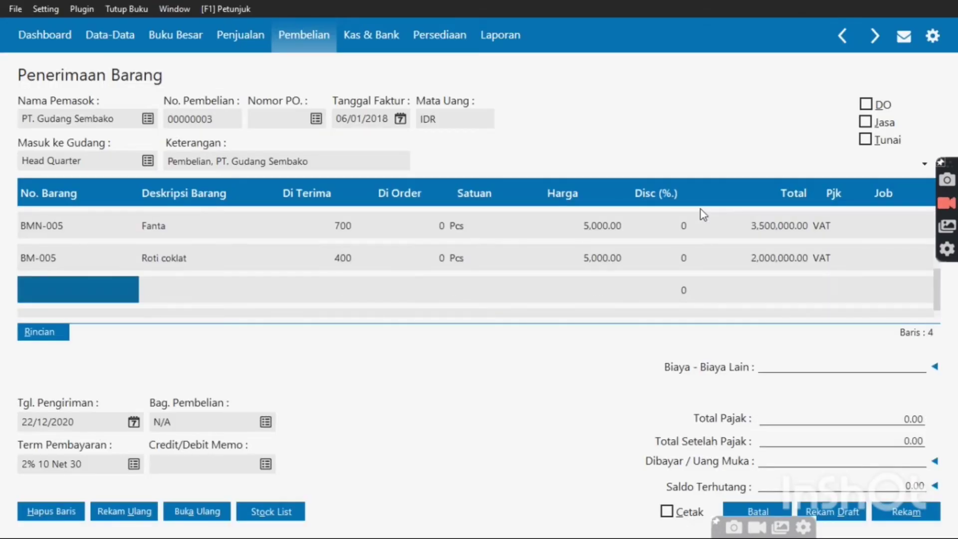
Add a Coca cola line: 500 received at 6,000 each, with VAT
double_click(105, 286)
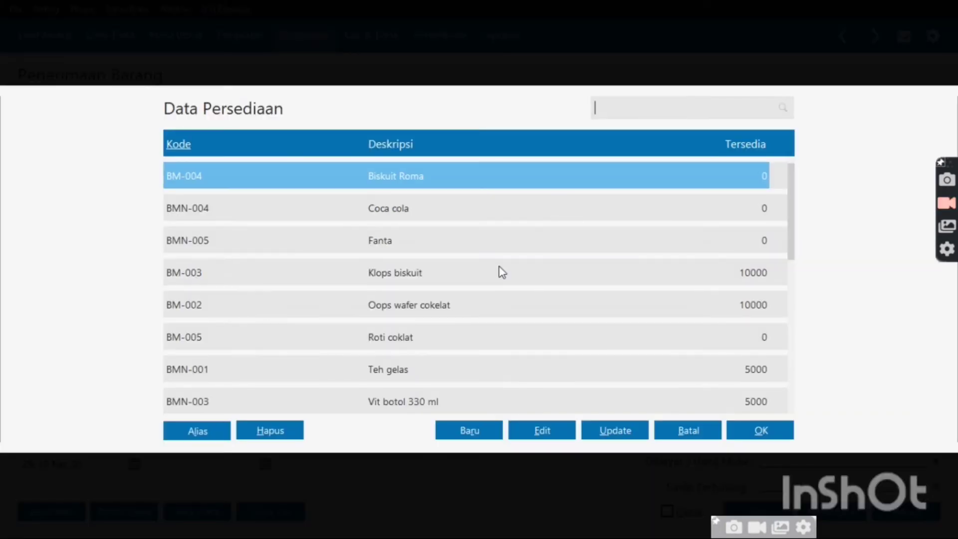
left_click(478, 211)
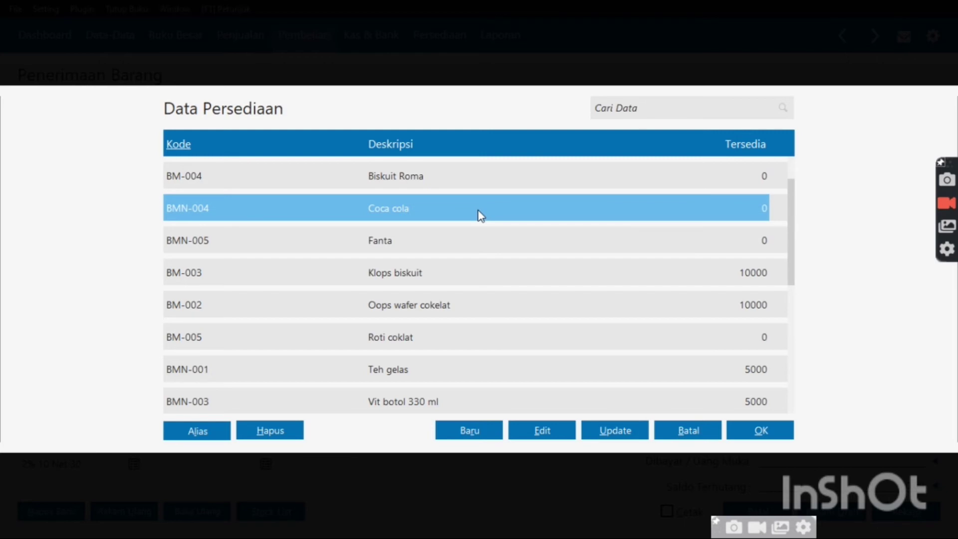
double_click(480, 214)
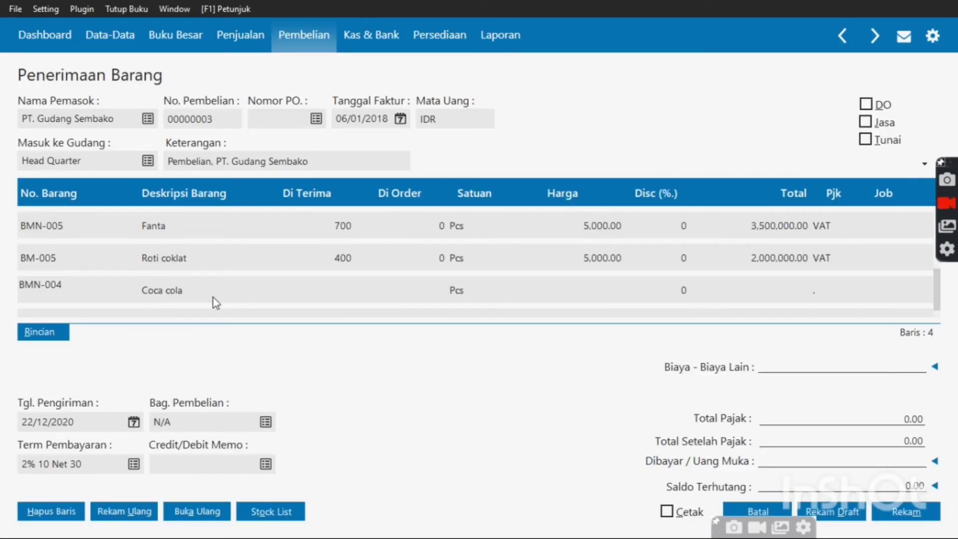
key("Tab")
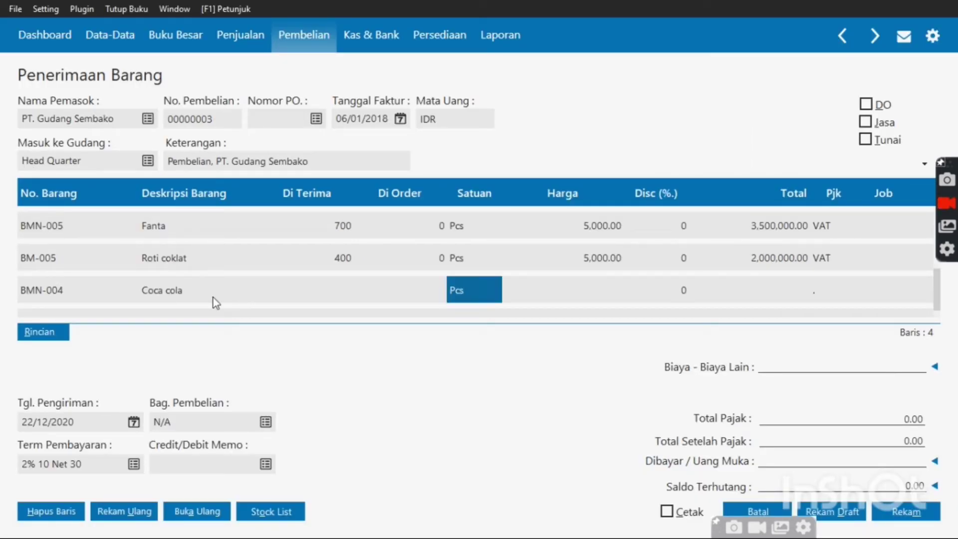
key("Left")
key("Left")
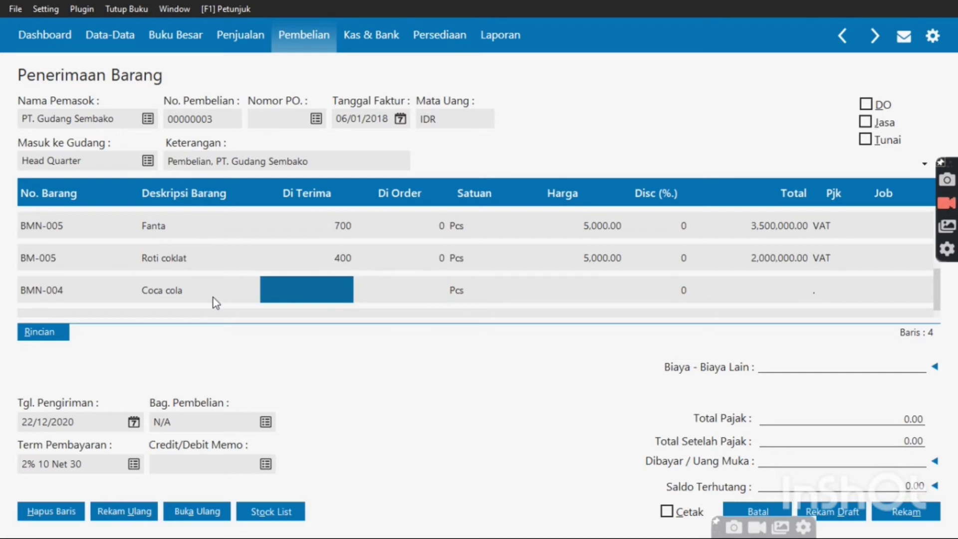
type("500")
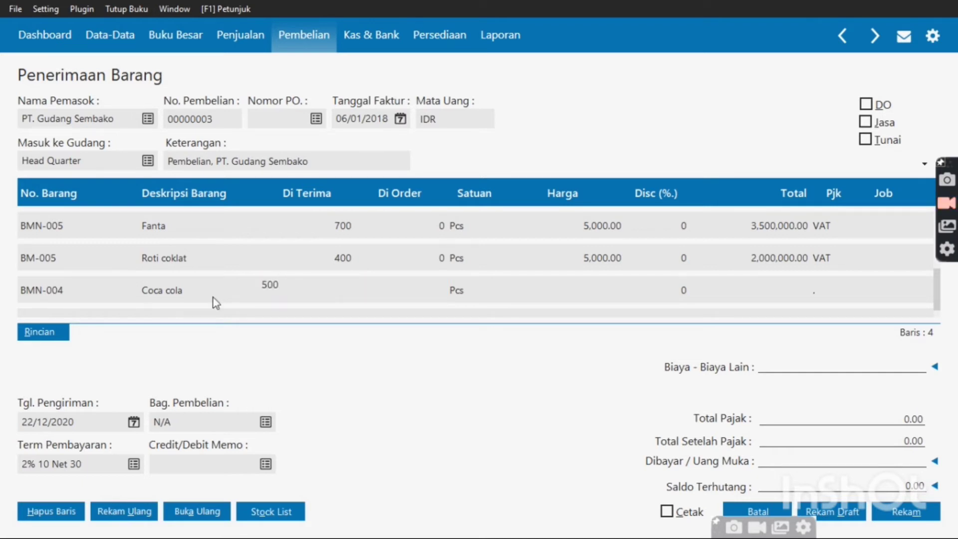
key("Tab")
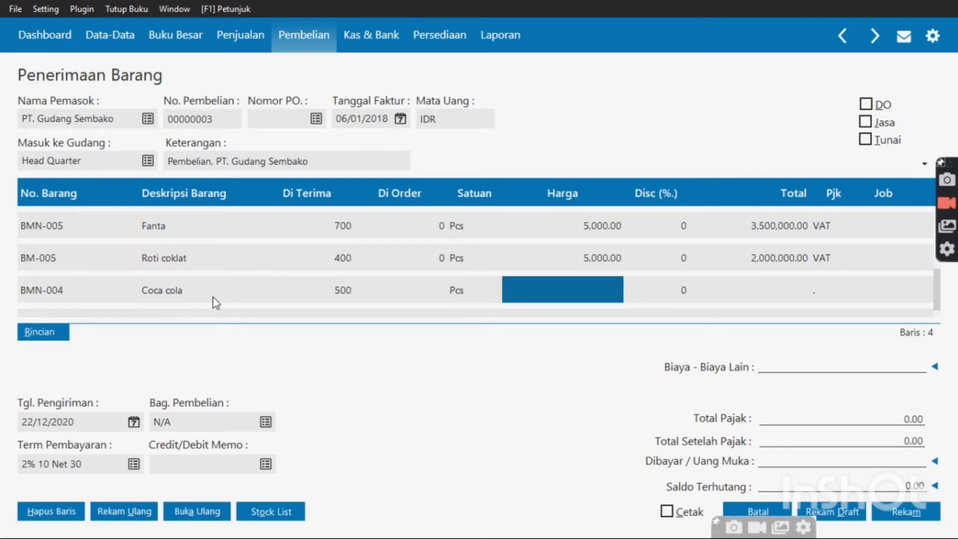
type("6000")
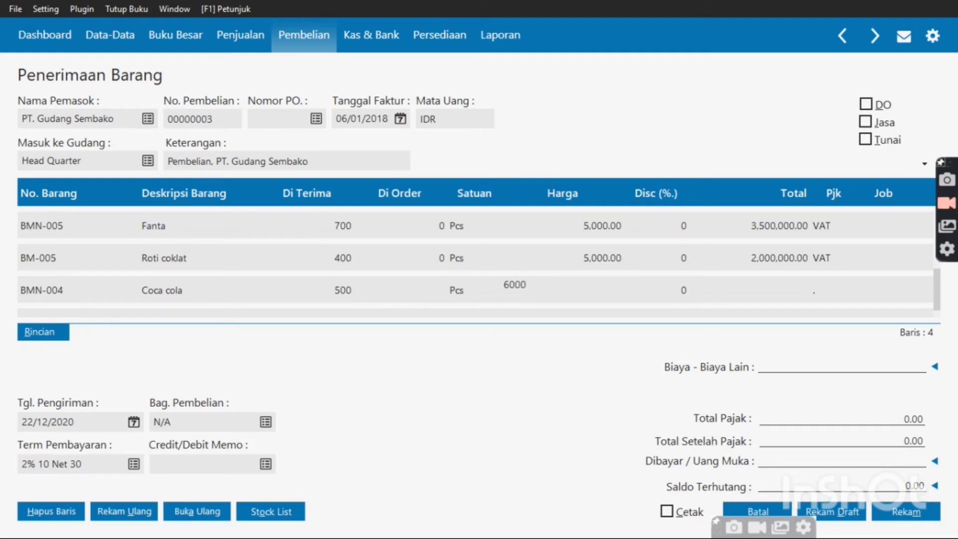
key("Tab")
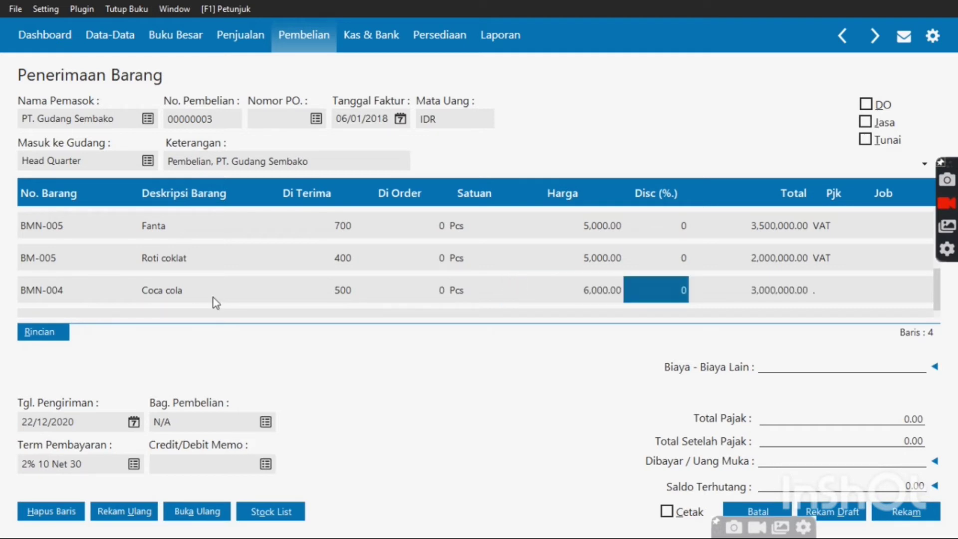
key("Tab")
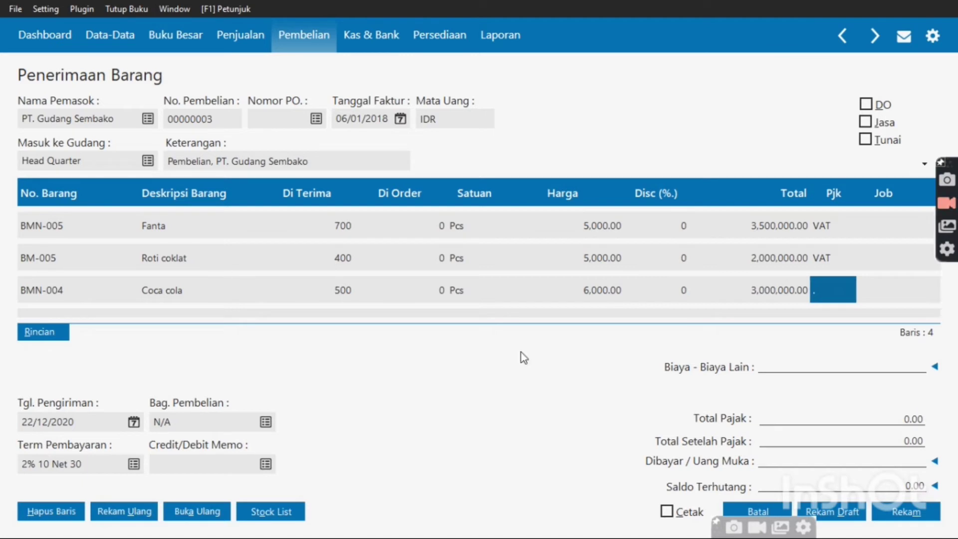
left_click(826, 291)
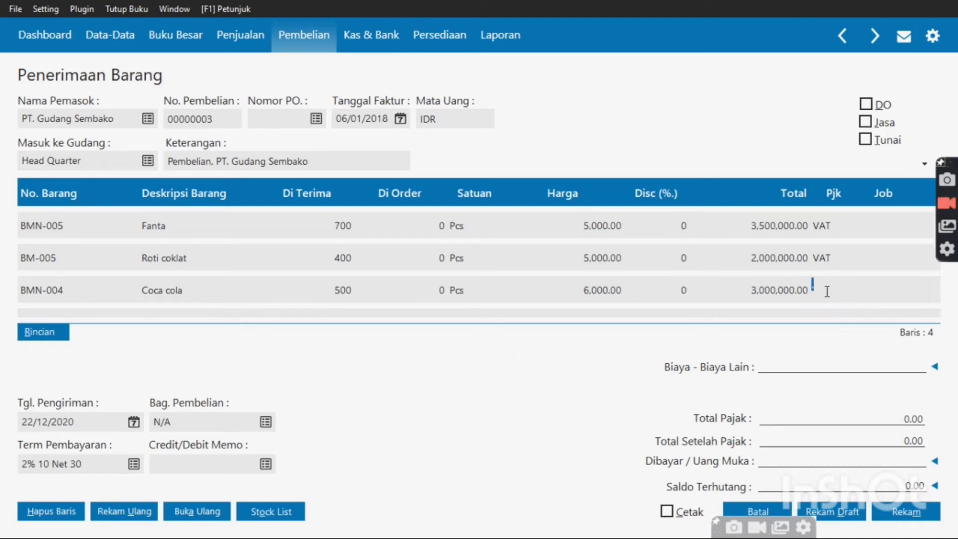
left_click(826, 292)
left_click(579, 207)
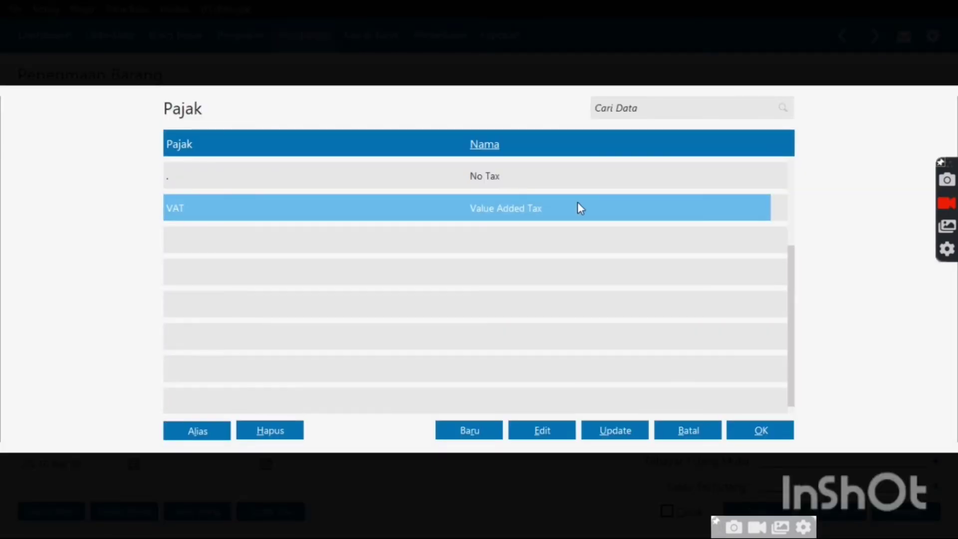
double_click(579, 207)
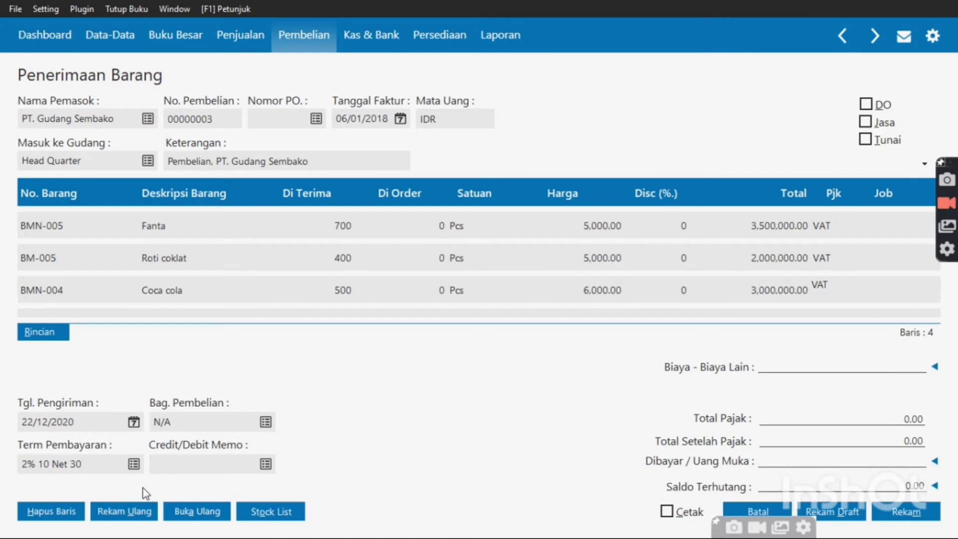
Pick 6 January 2018 as the delivery date from the accounting-period calendar preset
left_click(133, 422)
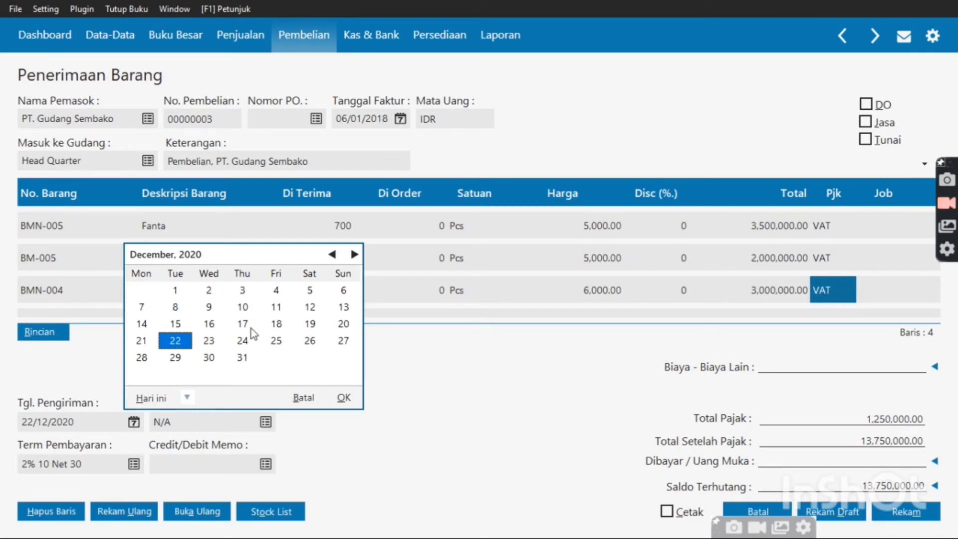
left_click(184, 399)
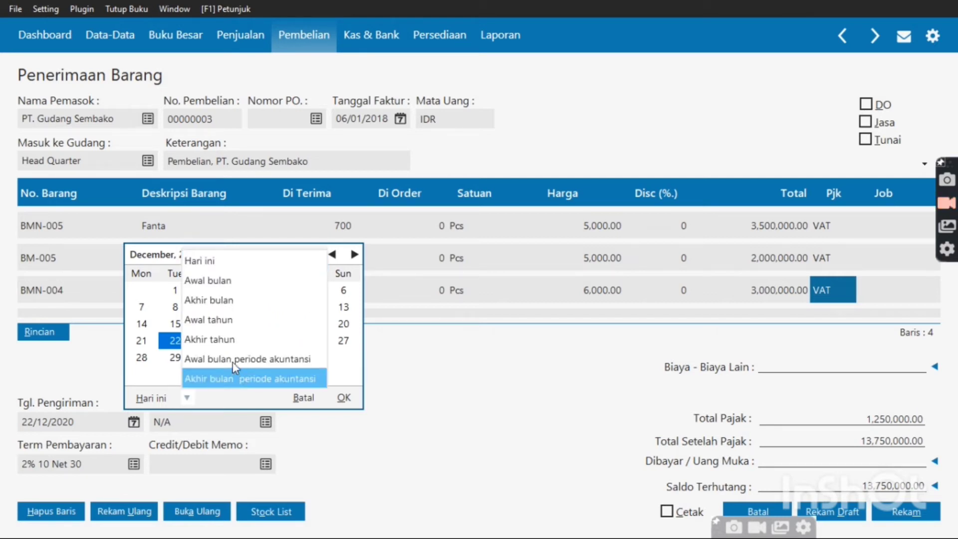
left_click(233, 361)
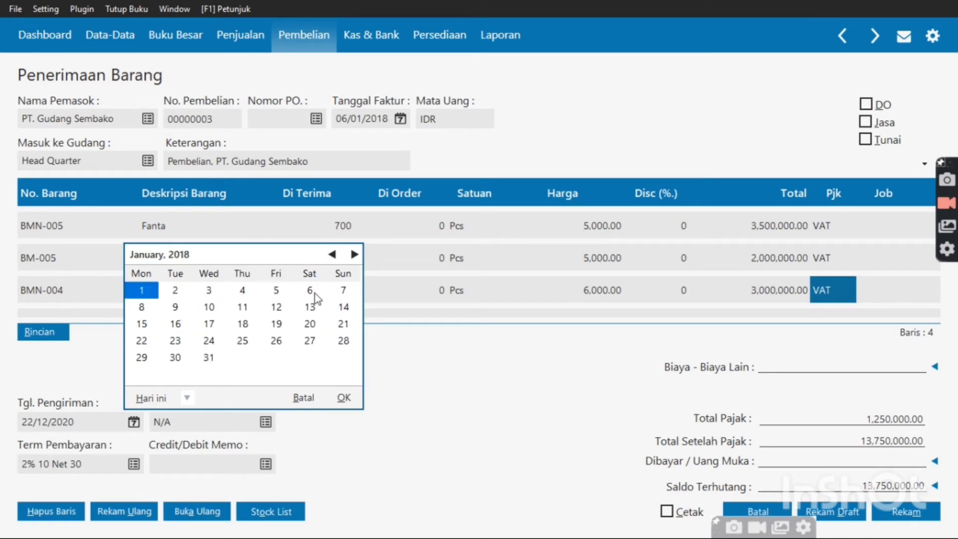
left_click(314, 292)
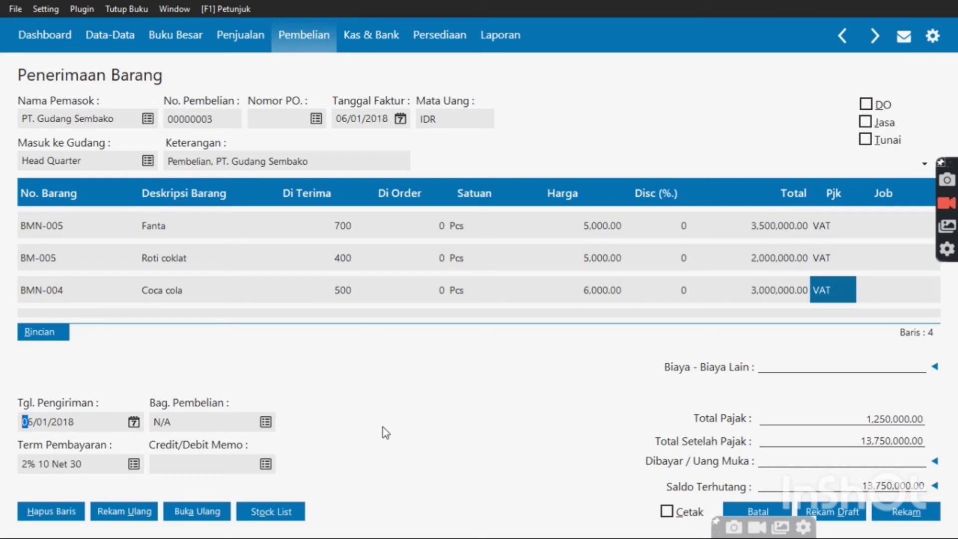
Enter 100,000 in other costs on account 520000020 and apply no down payment
left_click(813, 366)
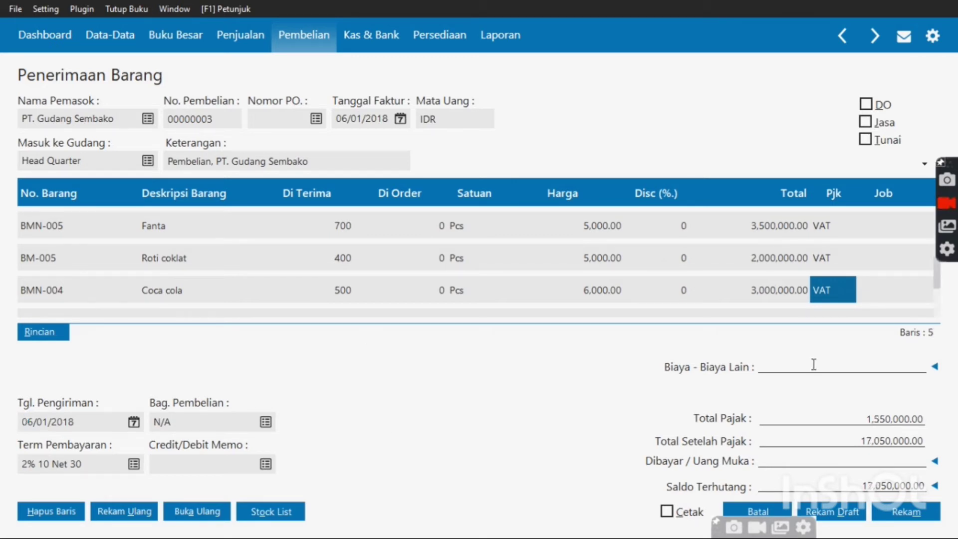
left_click(933, 368)
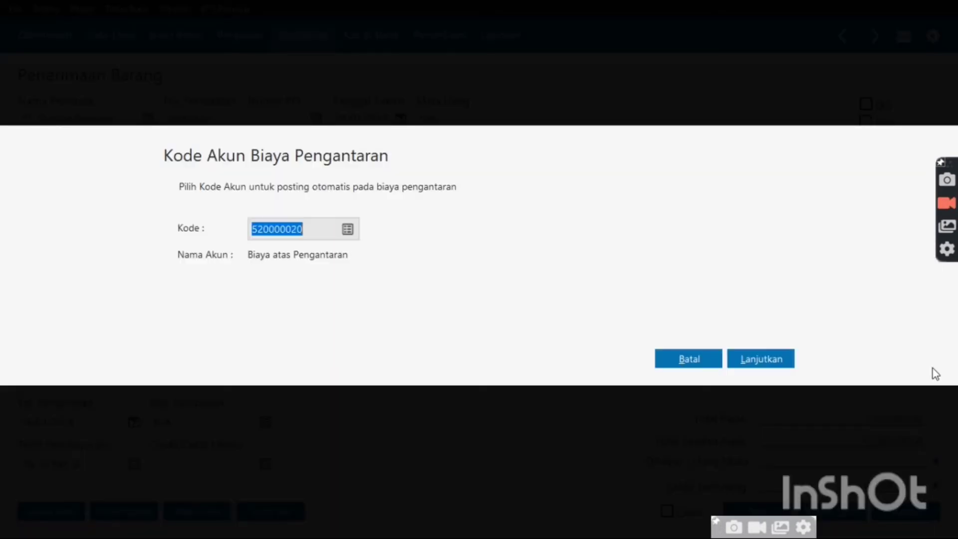
left_click(752, 362)
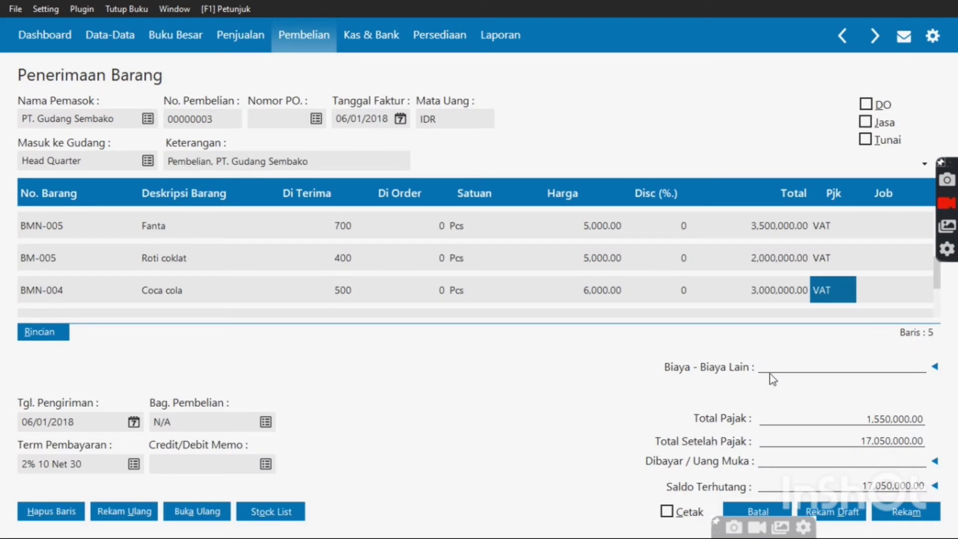
type("1")
type("00,0")
type("00000")
key("Return")
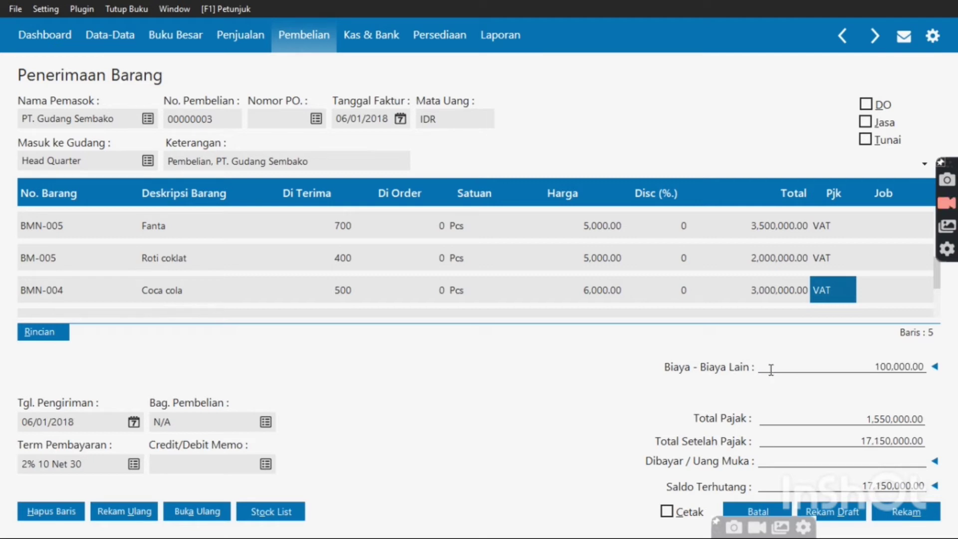
left_click(798, 464)
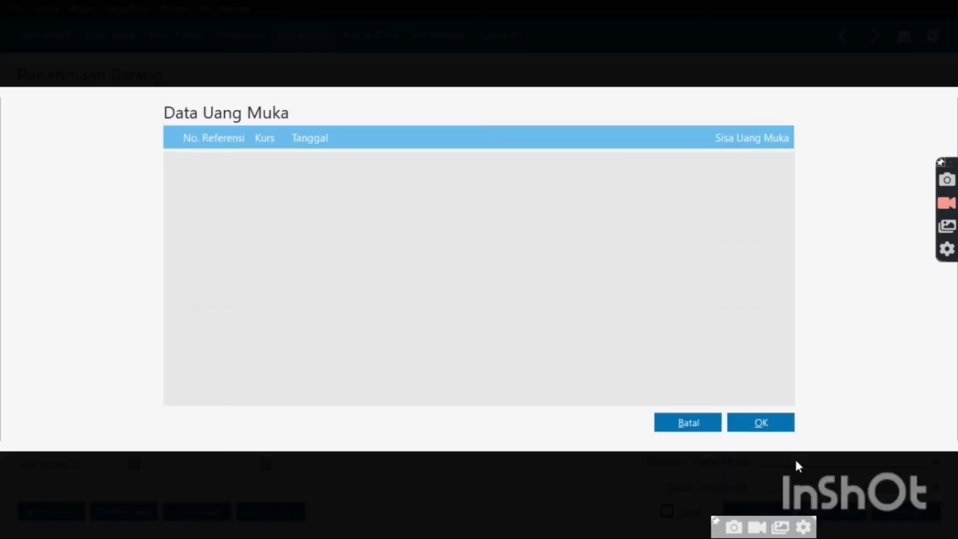
left_click(758, 429)
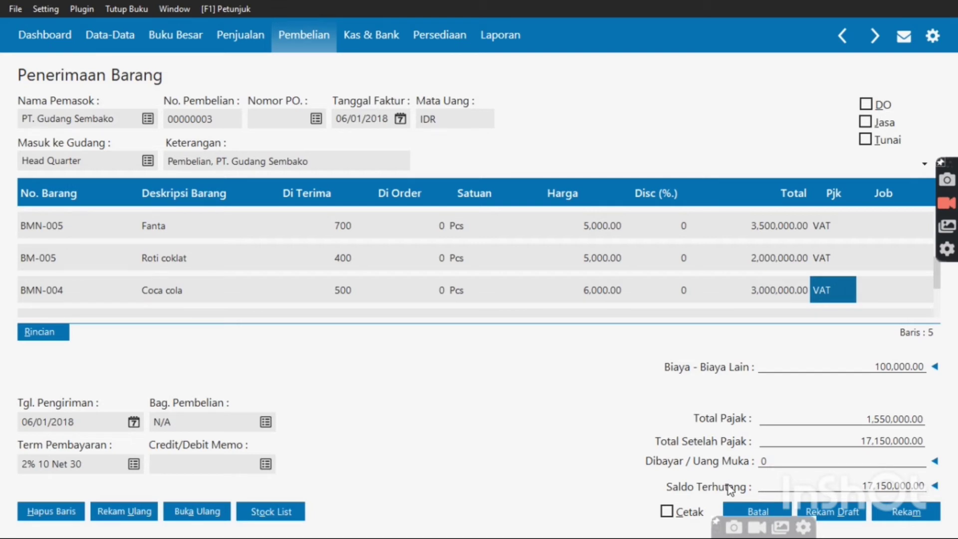
Start a new purchase down payment of 2,050,000 paid from Bank BCA
left_click(775, 517)
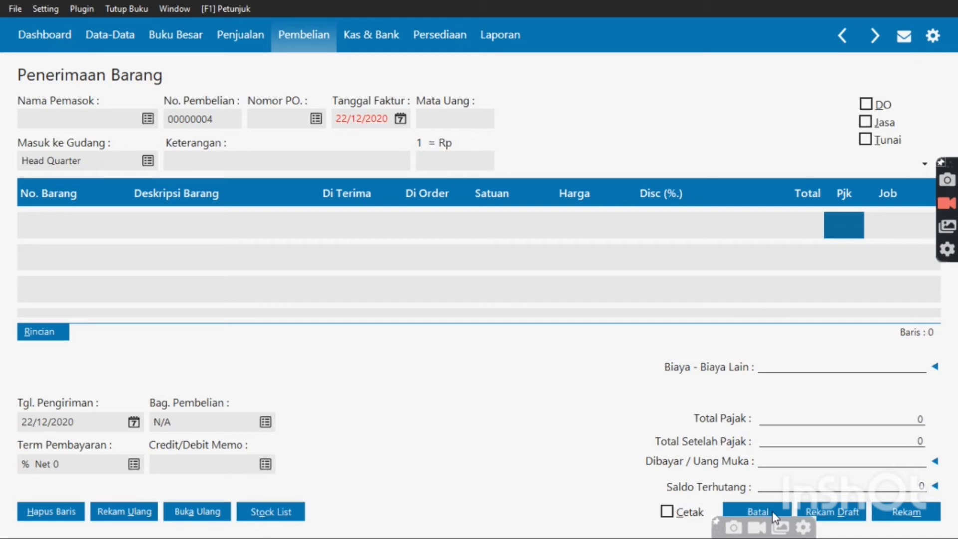
left_click(775, 517)
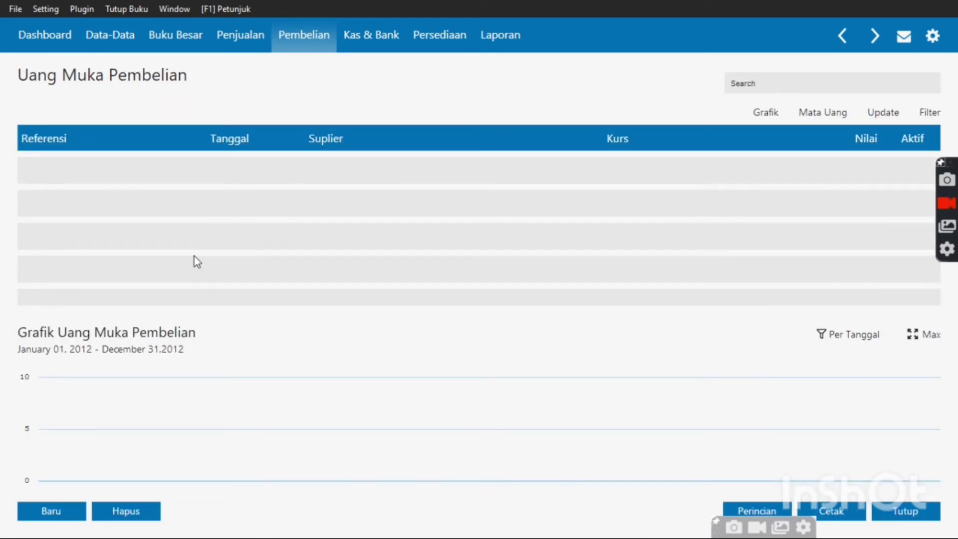
left_click(52, 511)
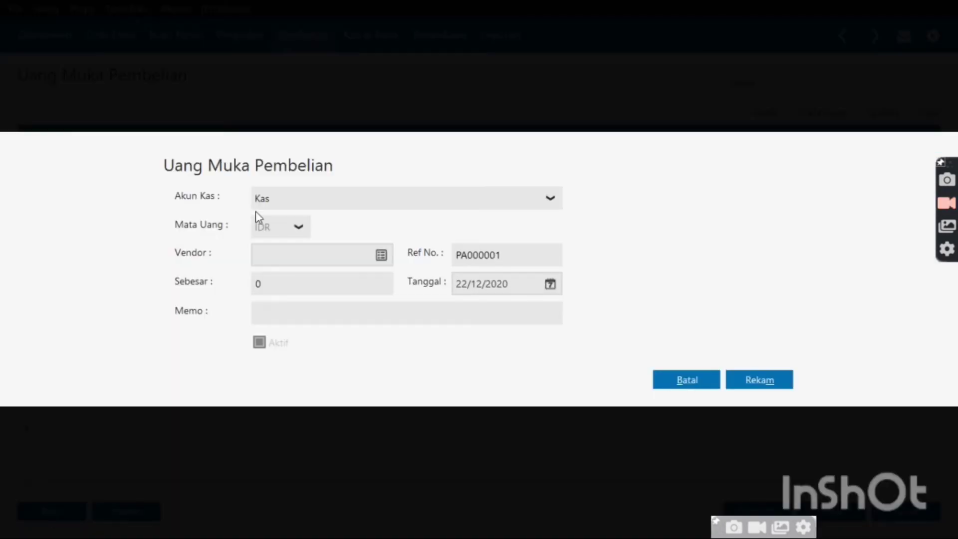
left_click(493, 209)
left_click(417, 257)
left_click(283, 285)
type("2,")
type("05")
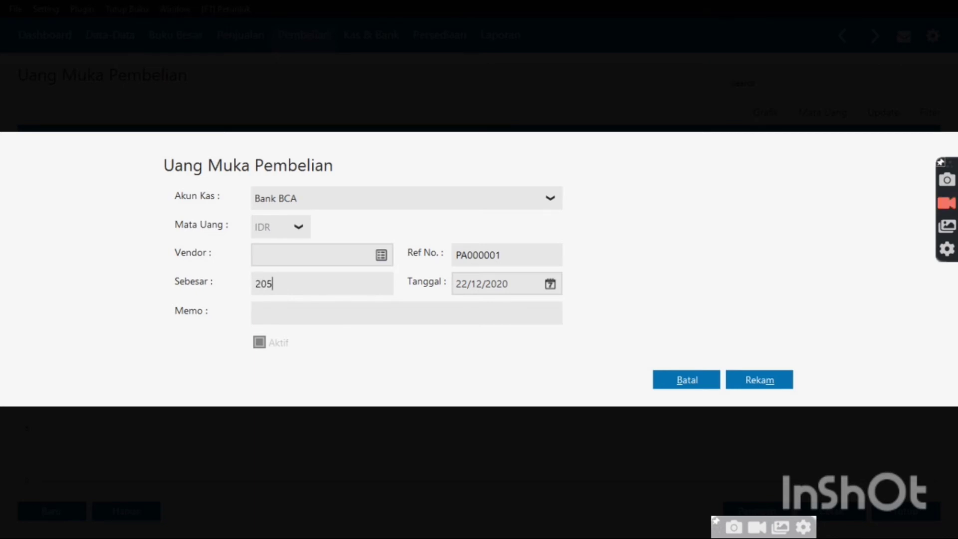
type("0,000")
key("Tab")
Date the down payment 6 January 2018, assign PT. Gudang Sembako, and save it
left_click(550, 285)
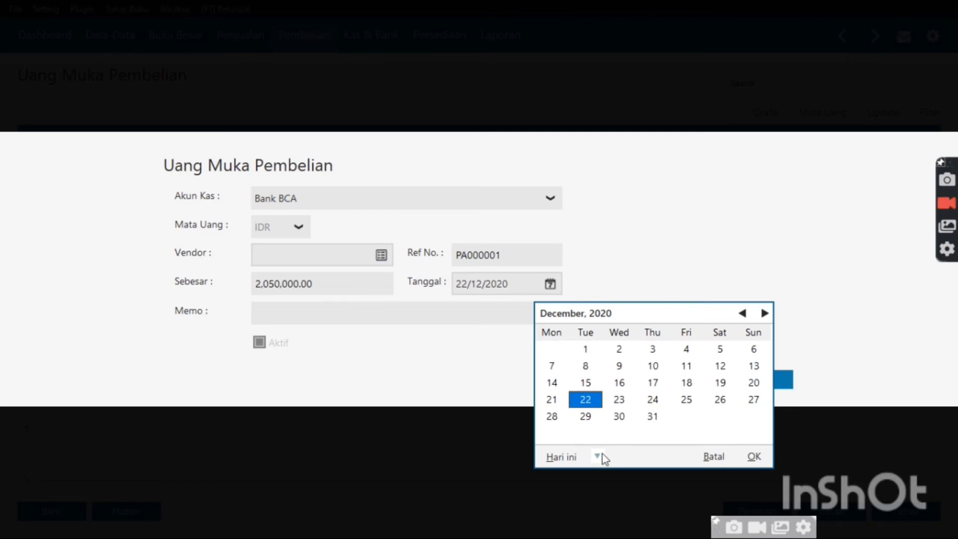
left_click(601, 456)
left_click(606, 421)
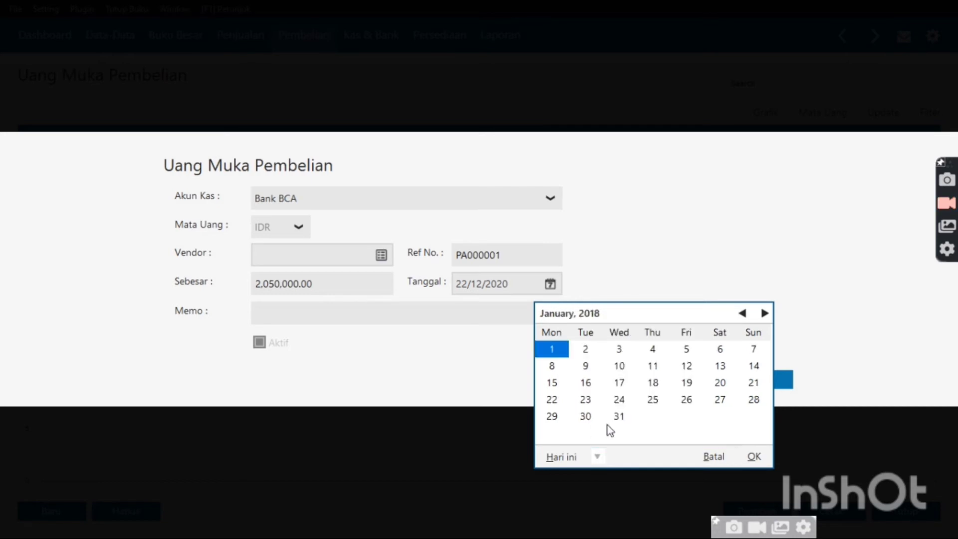
double_click(717, 353)
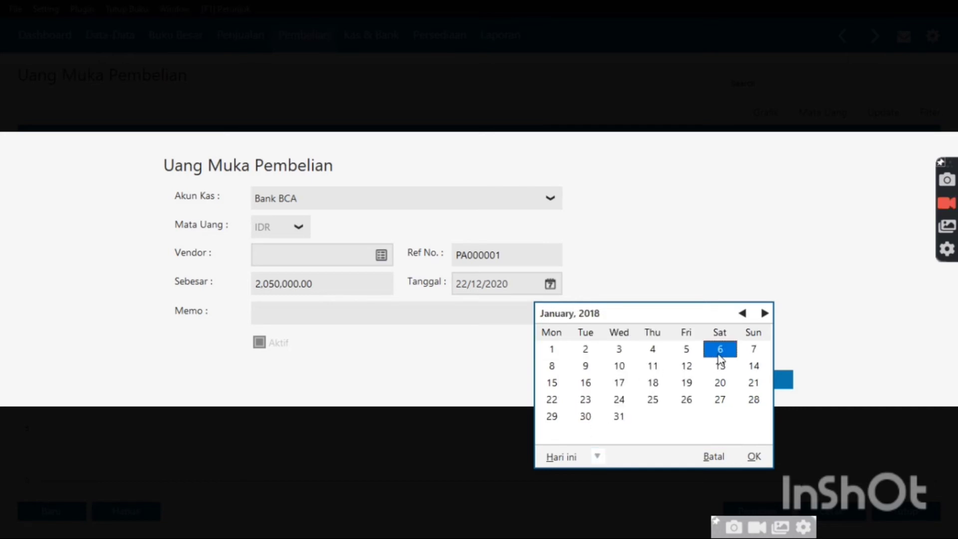
left_click(382, 256)
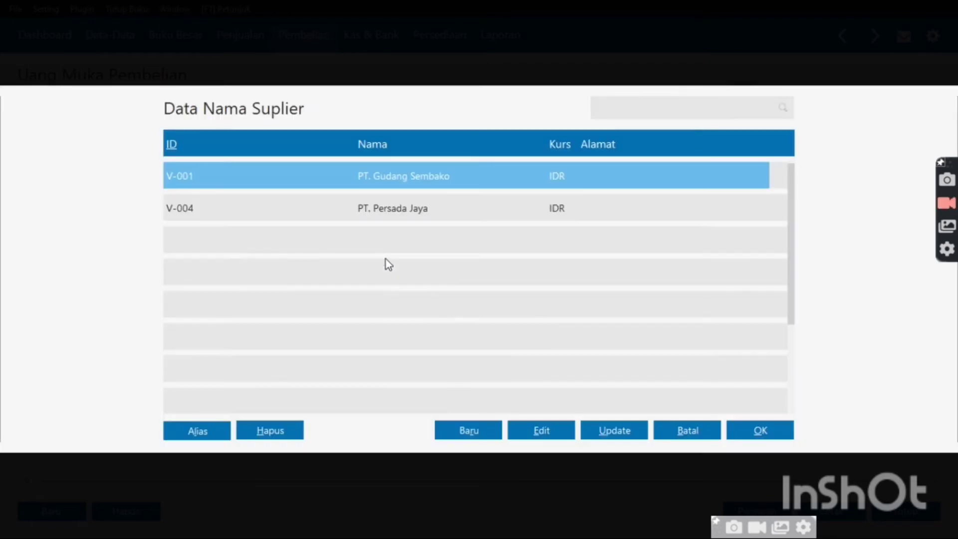
double_click(416, 175)
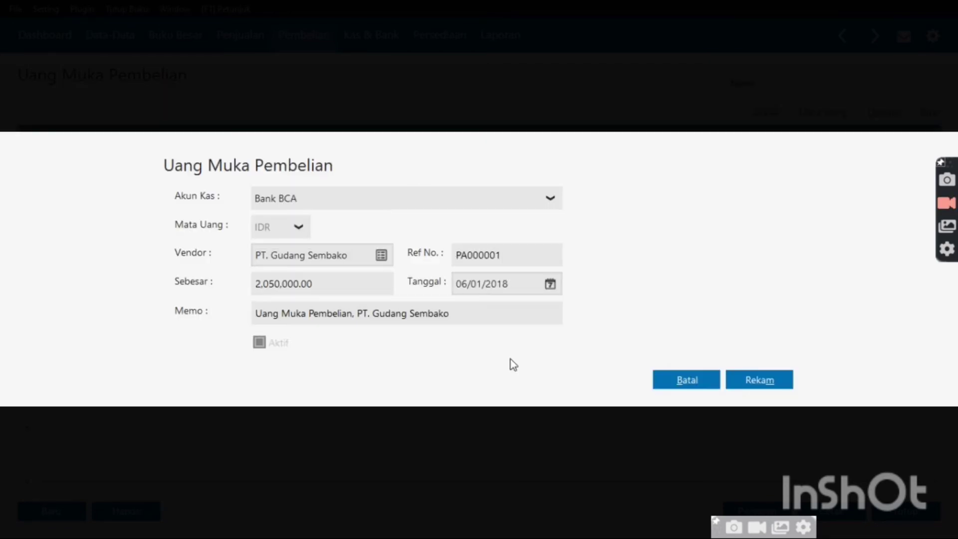
left_click(782, 384)
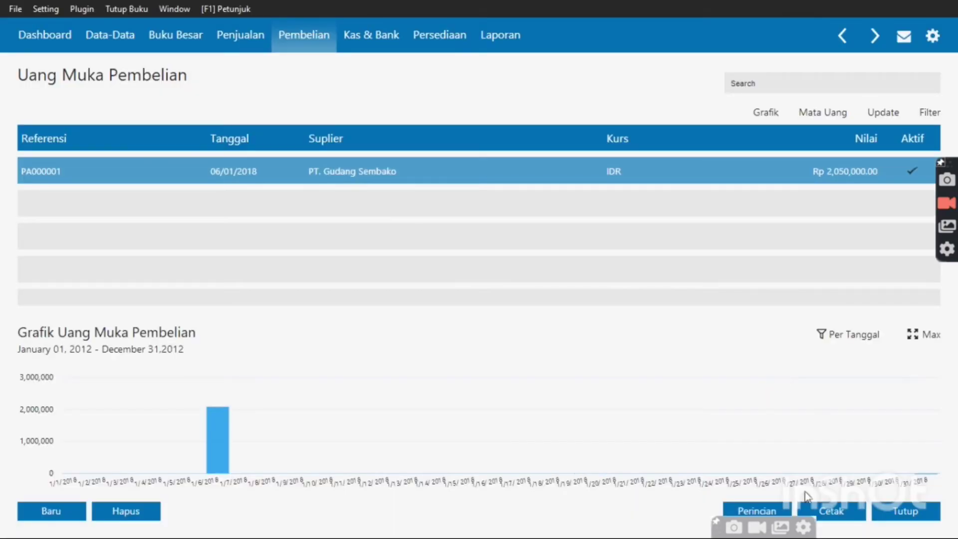
left_click(902, 511)
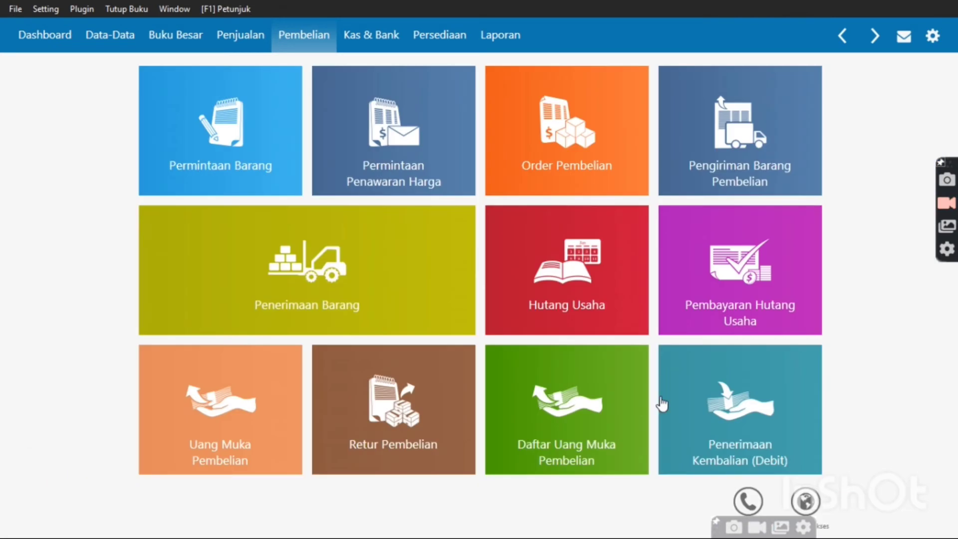
Apply down payment PA000001 to receipt 00000003 and save, leaving 15,100,000 owed
mouse_move(429, 260)
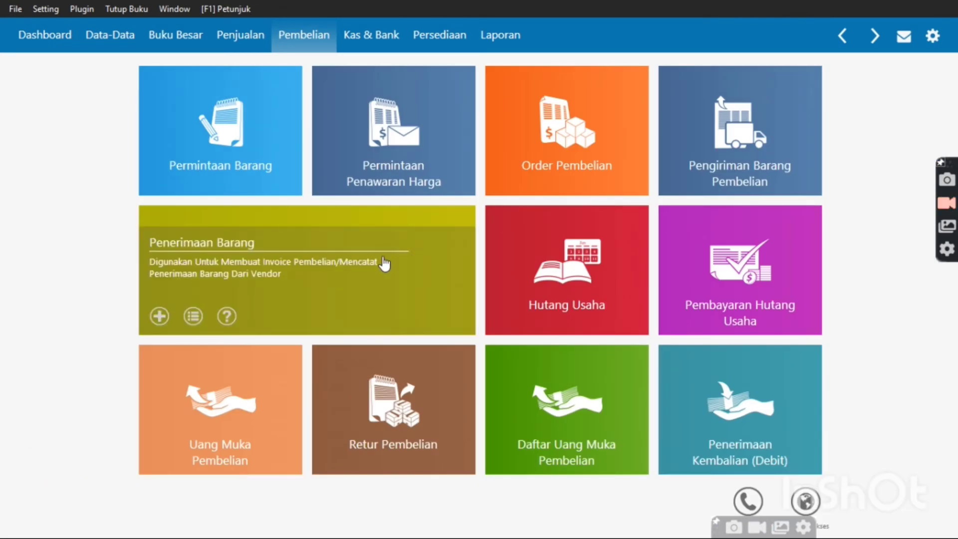
left_click(384, 263)
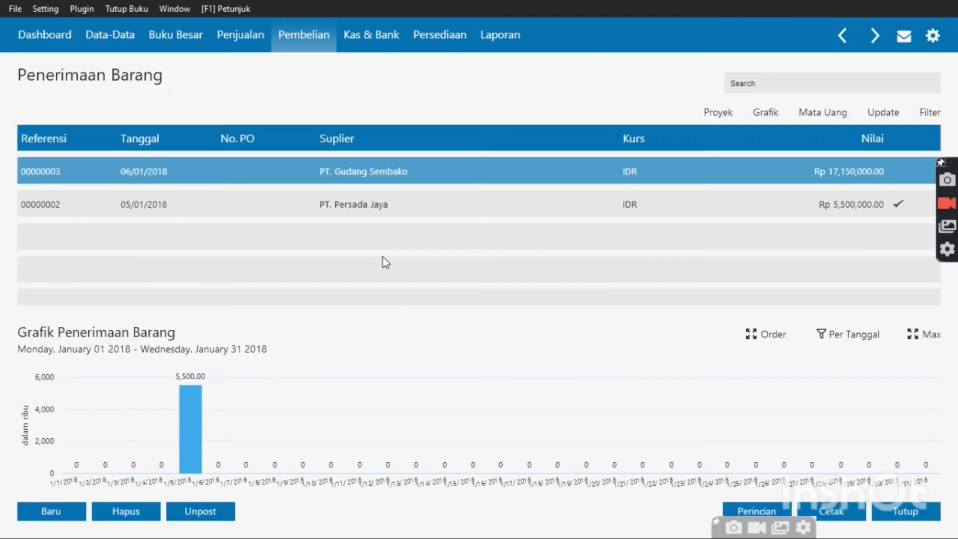
double_click(499, 159)
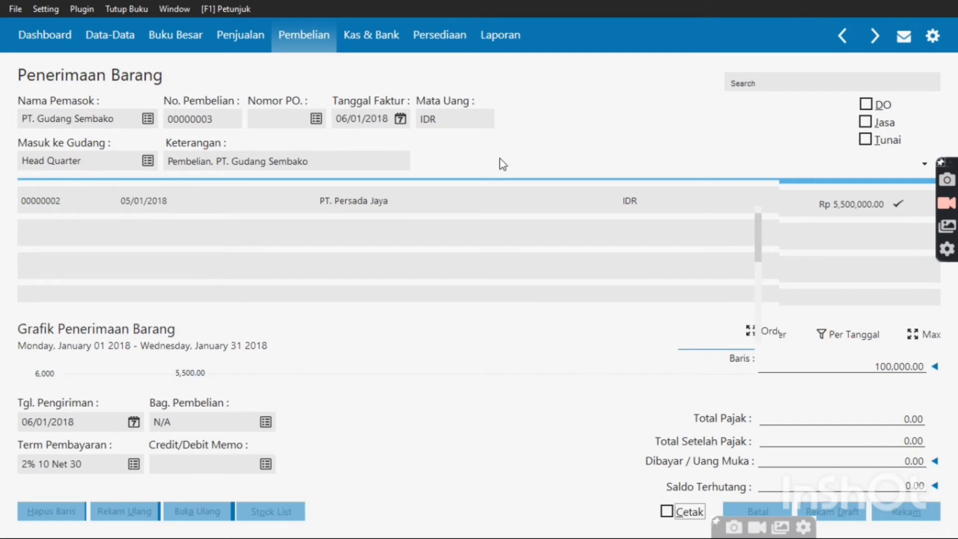
left_click(875, 465)
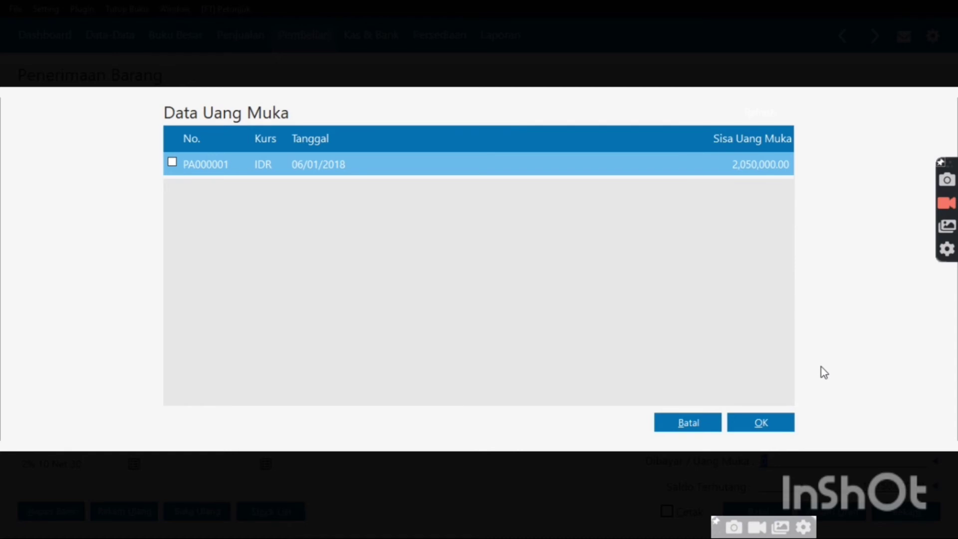
left_click(172, 162)
left_click(749, 428)
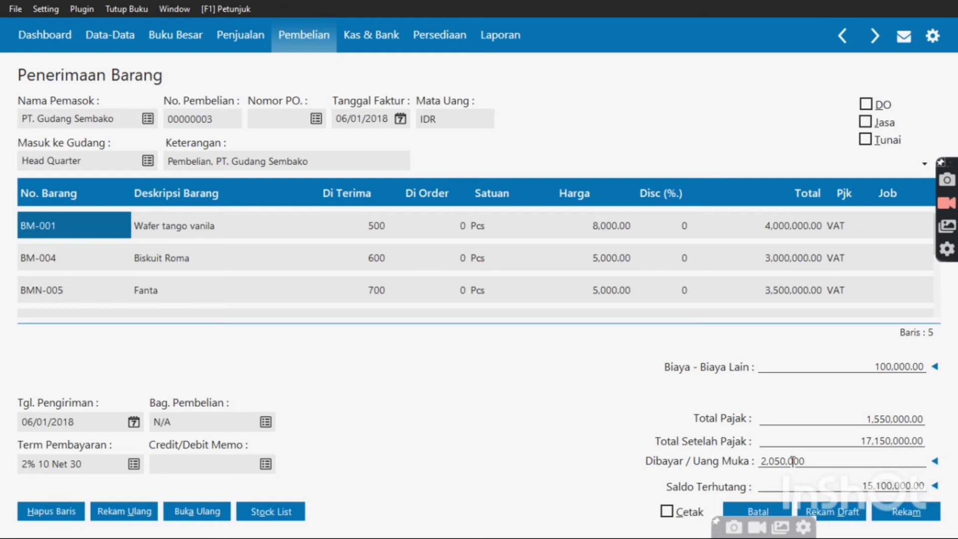
left_click(792, 460)
left_click(791, 482)
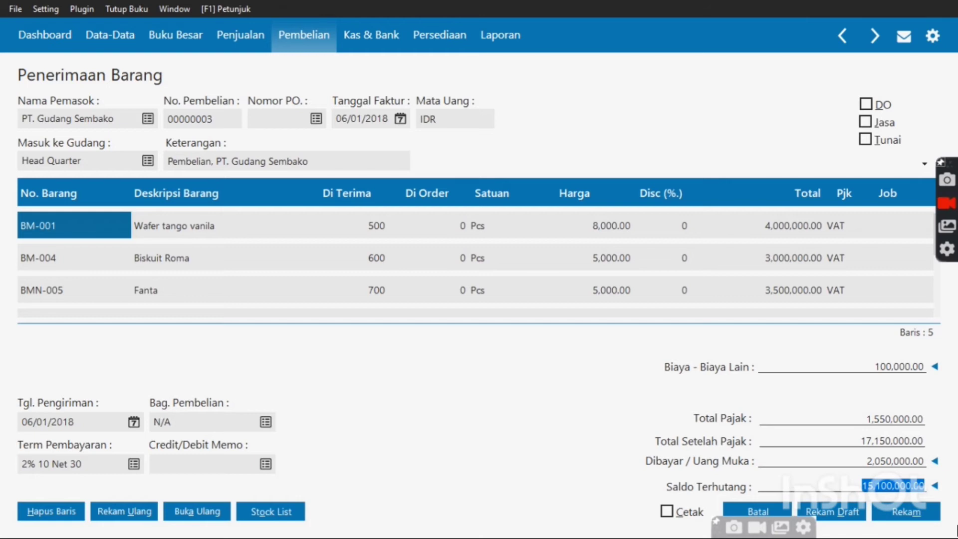
left_click(922, 513)
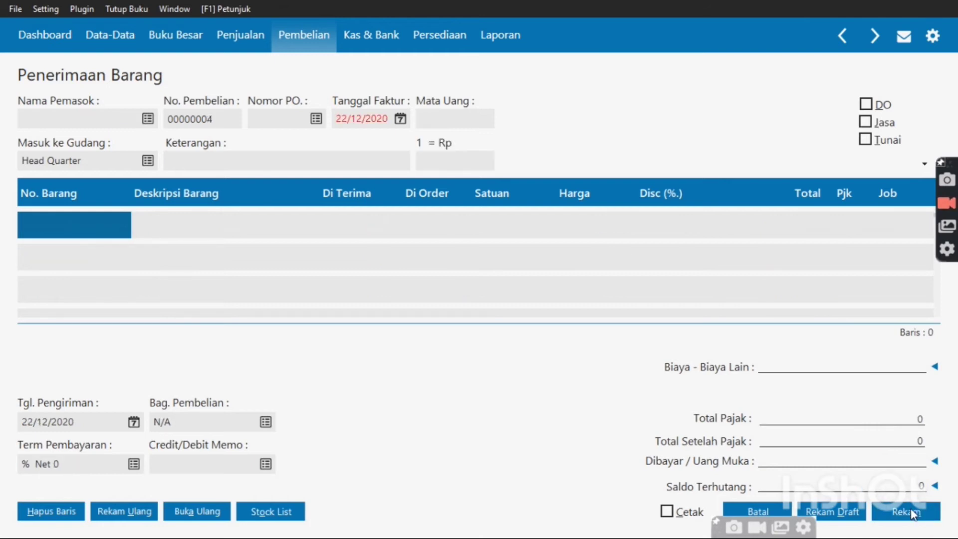
Reopen receipt 00000003 to verify the applied down payment, then close it
left_click(759, 512)
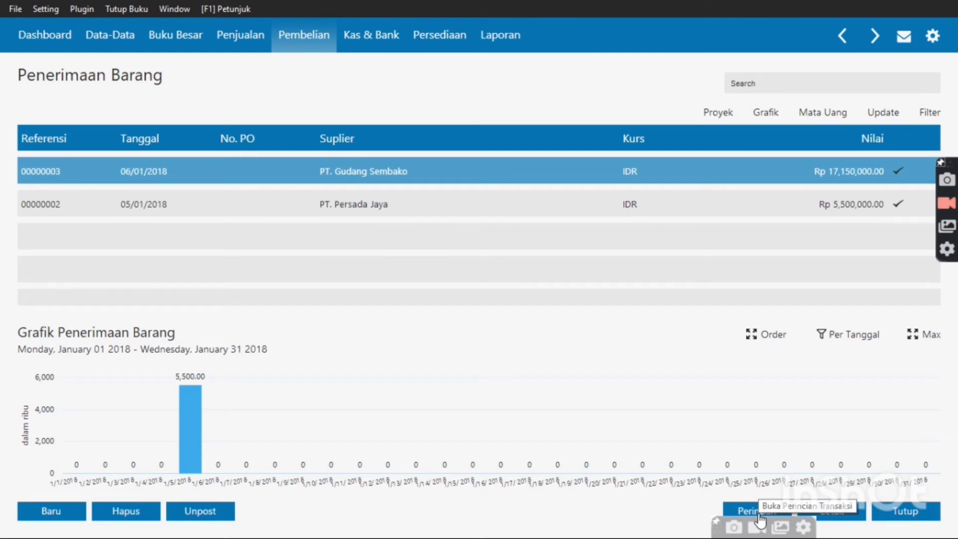
double_click(643, 166)
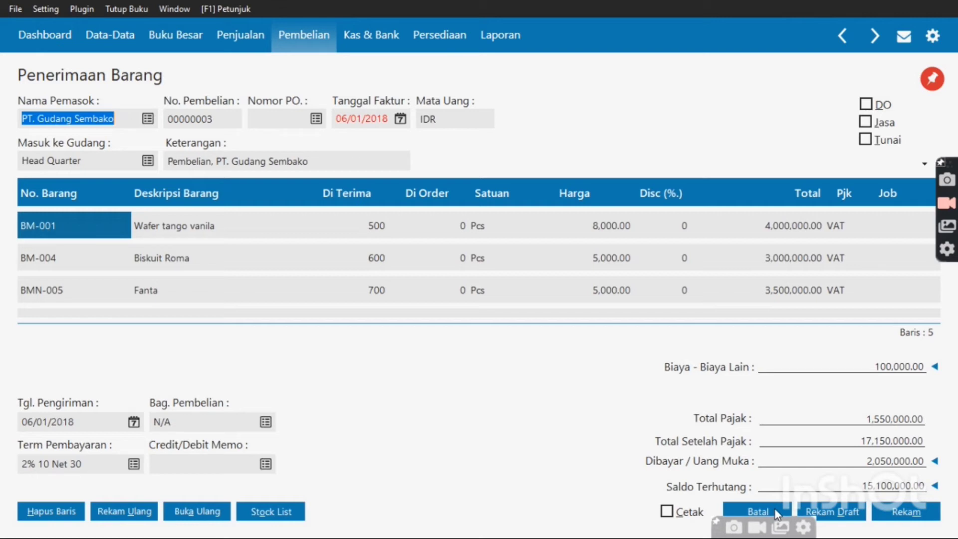
left_click(776, 513)
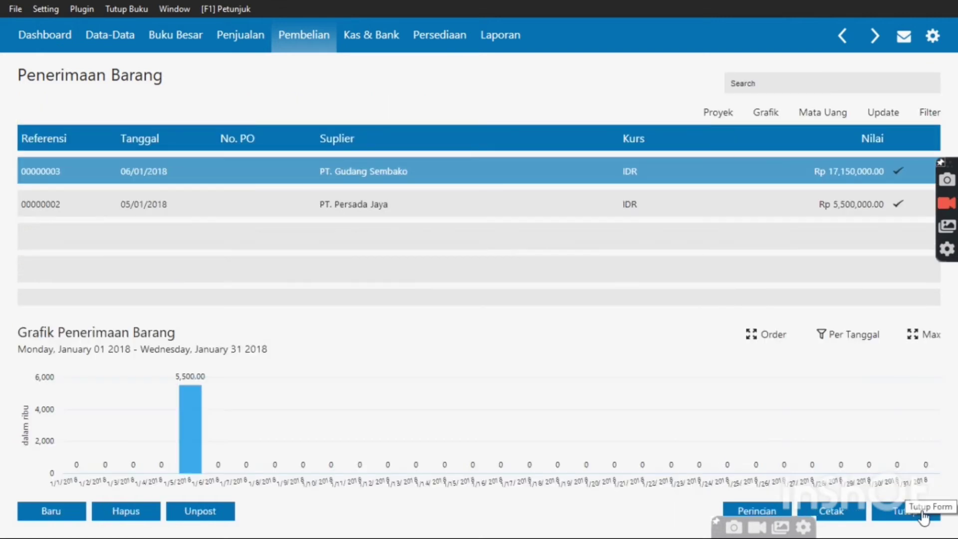
Go to Penjualan and start a new Pembayaran Piutang Usaha entry
left_click(924, 517)
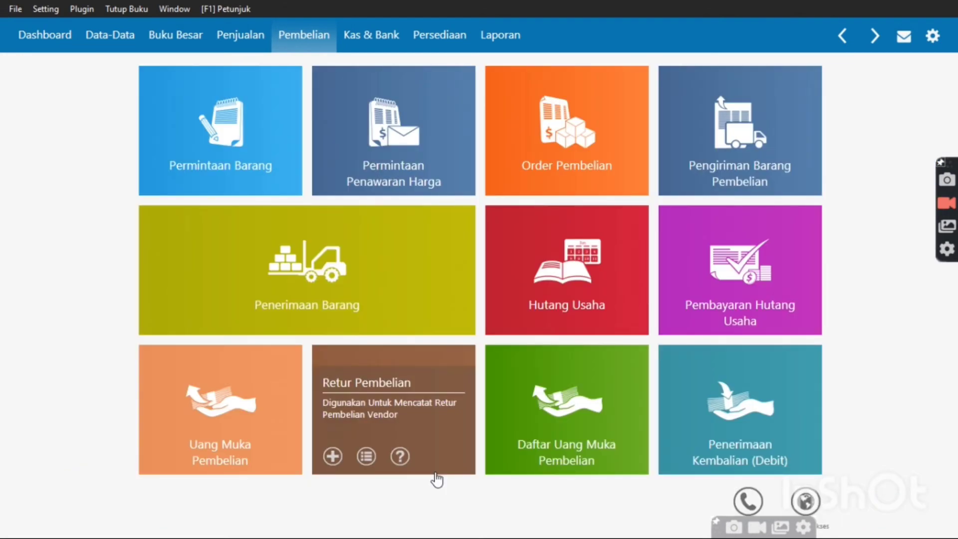
left_click(222, 39)
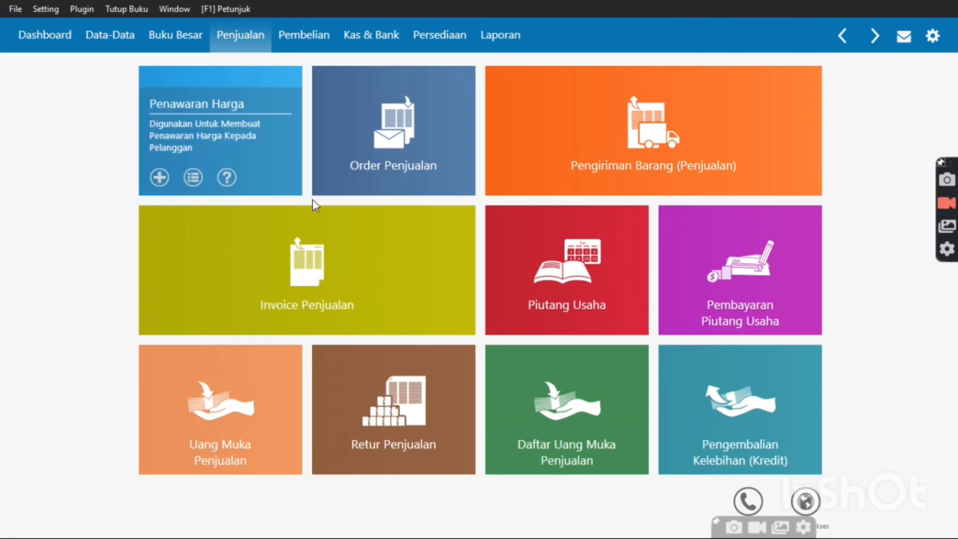
mouse_move(380, 288)
mouse_move(624, 301)
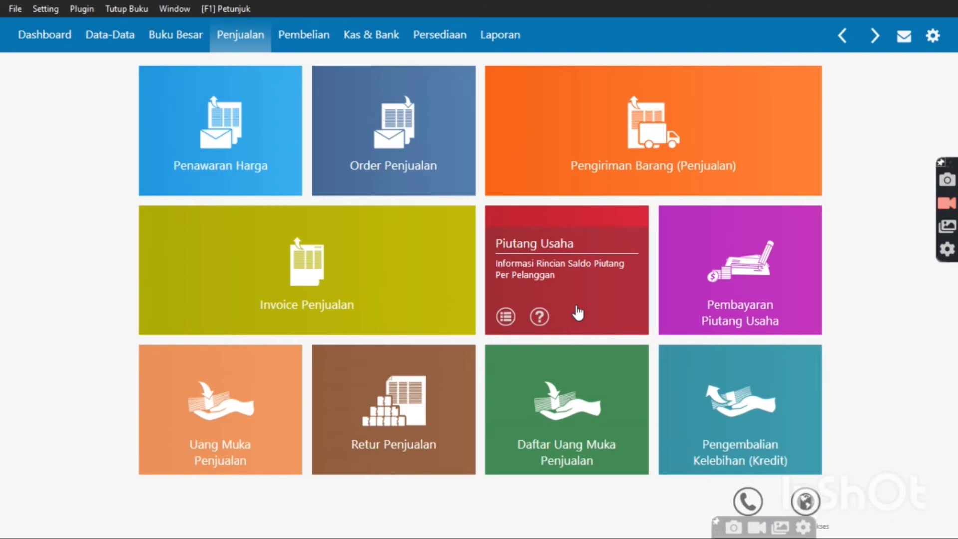
mouse_move(727, 302)
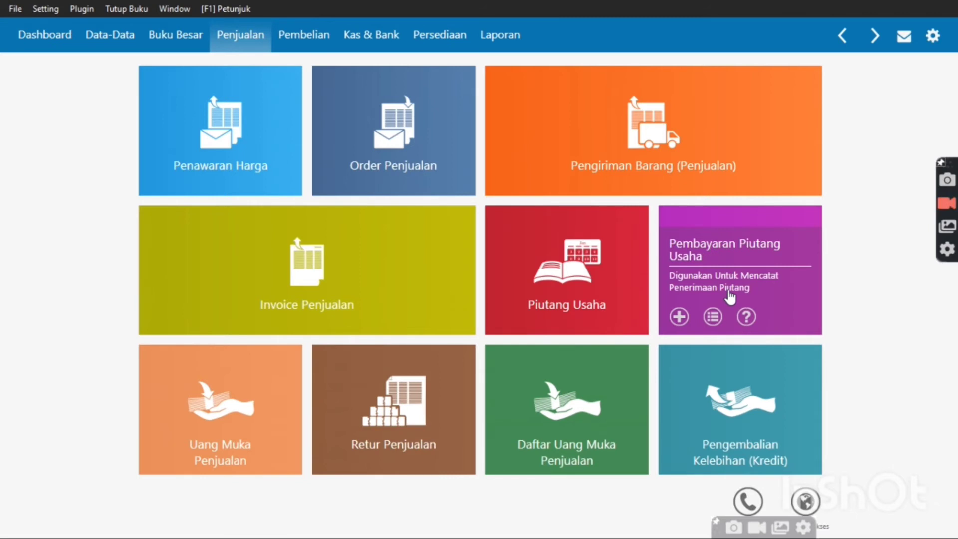
left_click(729, 296)
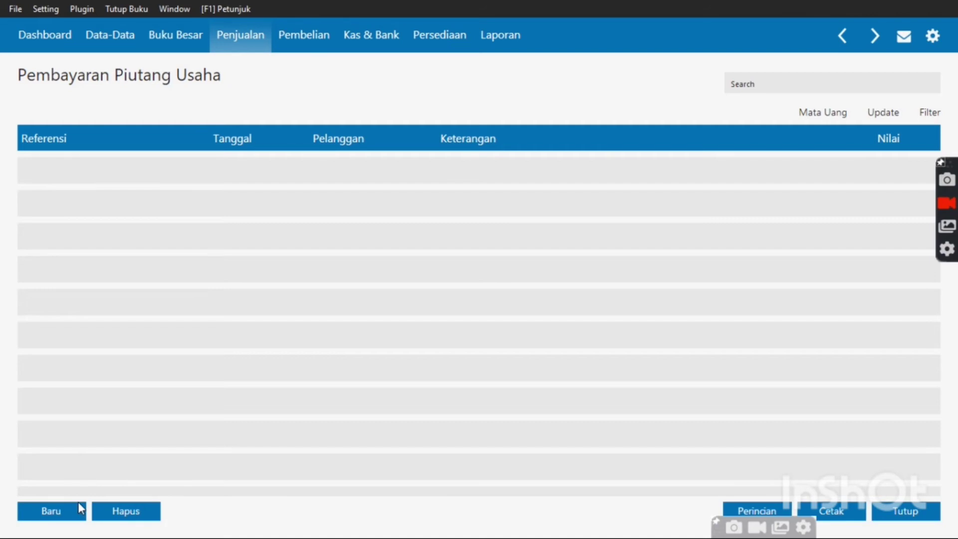
left_click(81, 508)
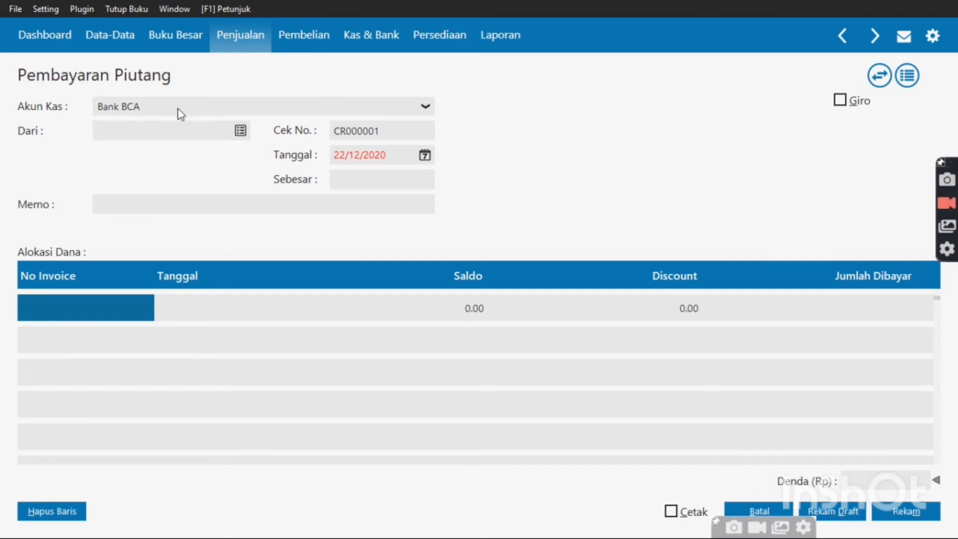
Set the payer to Toko Buana and the payment date to 11 January 2018
left_click(241, 132)
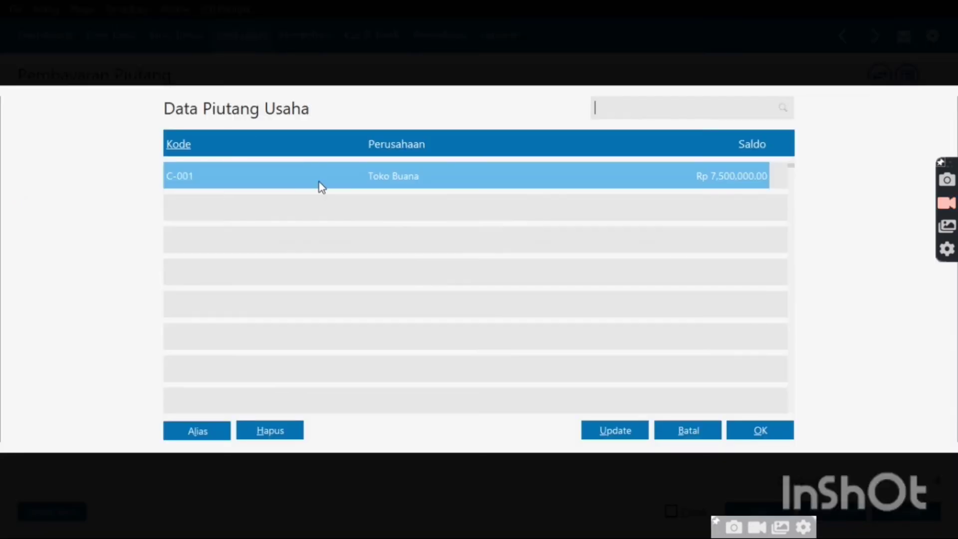
double_click(319, 182)
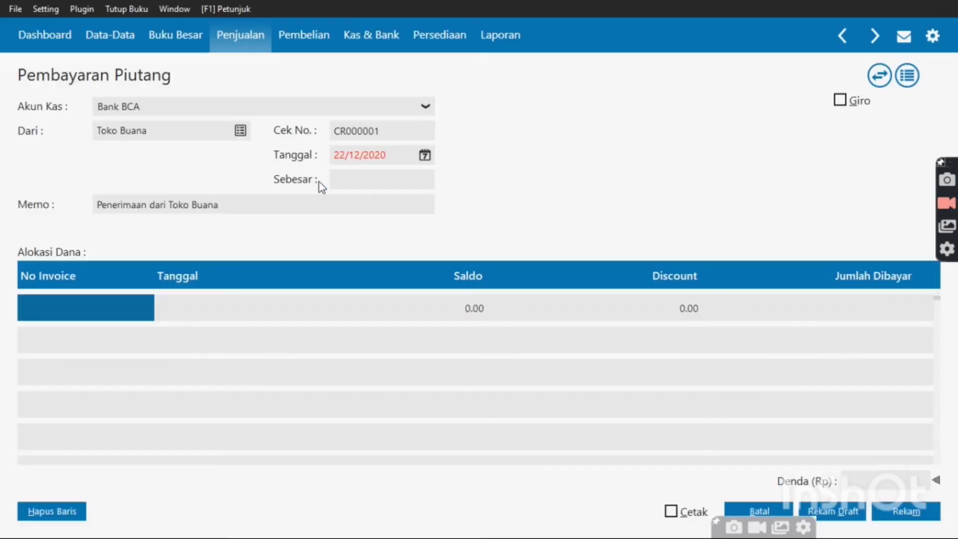
left_click(426, 156)
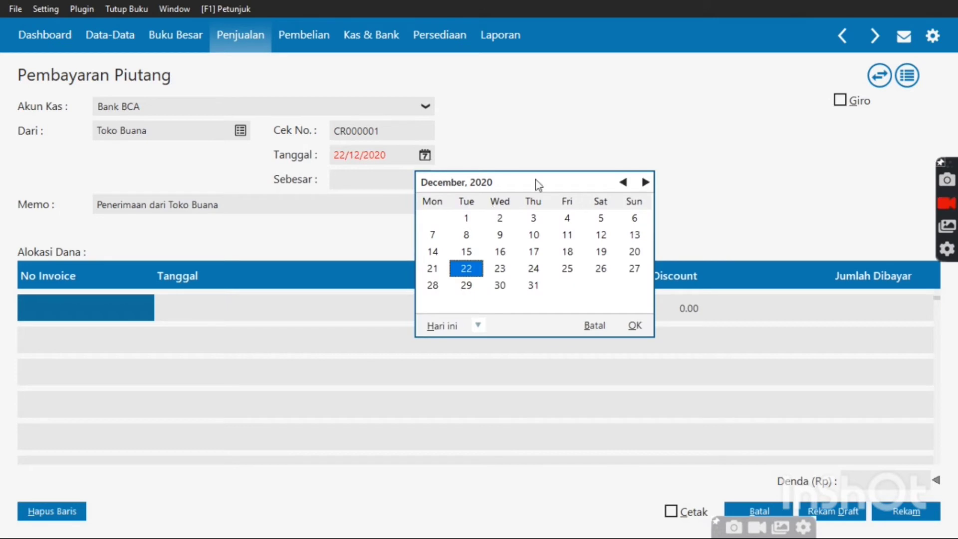
left_click(479, 325)
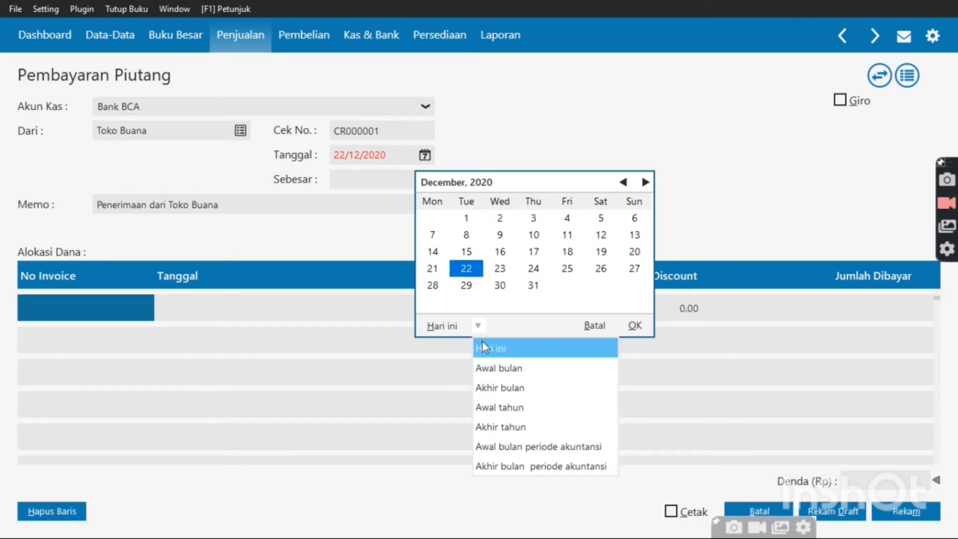
left_click(501, 449)
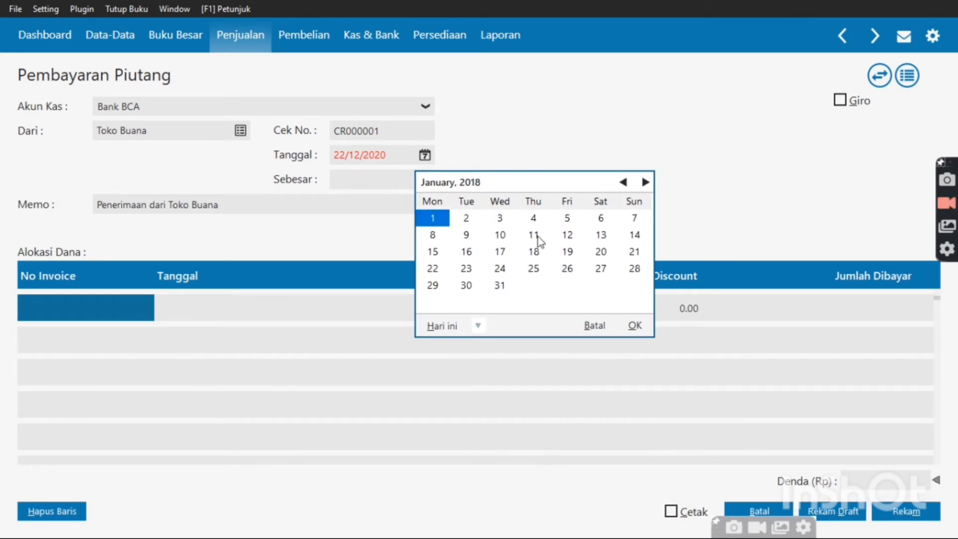
left_click(442, 221)
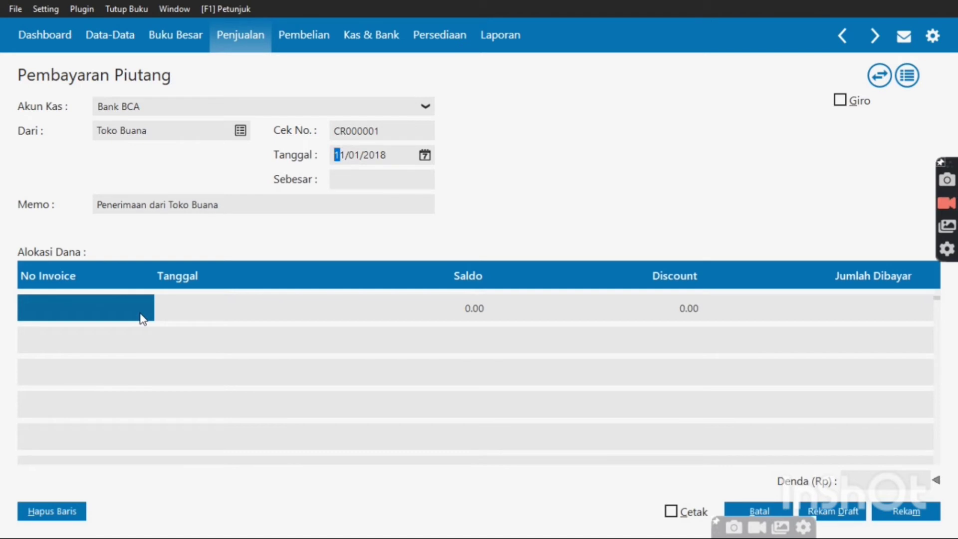
left_click(122, 307)
Allocate Rp 5,000,000.00 to invoice INV-01, save payment CR000001, and close the list
double_click(123, 307)
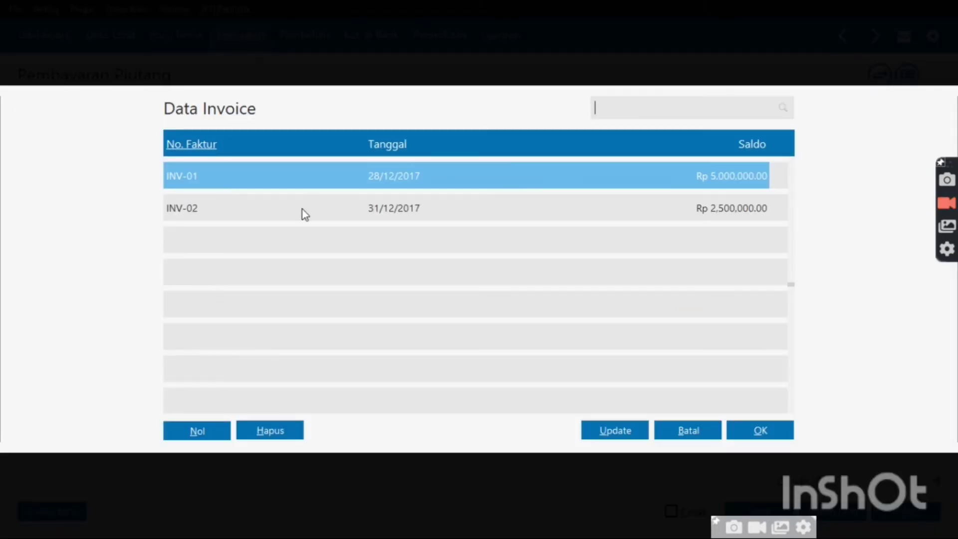
double_click(325, 182)
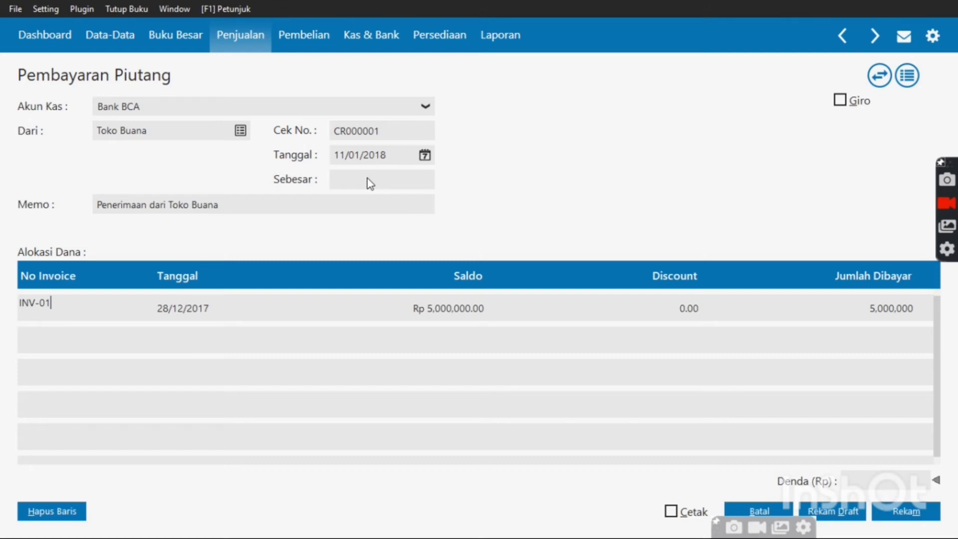
left_click(369, 184)
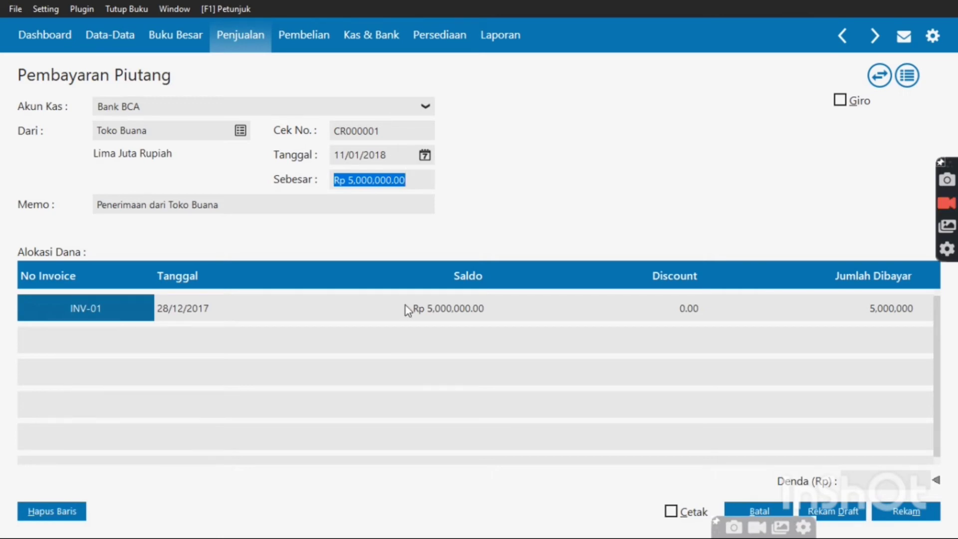
left_click(914, 515)
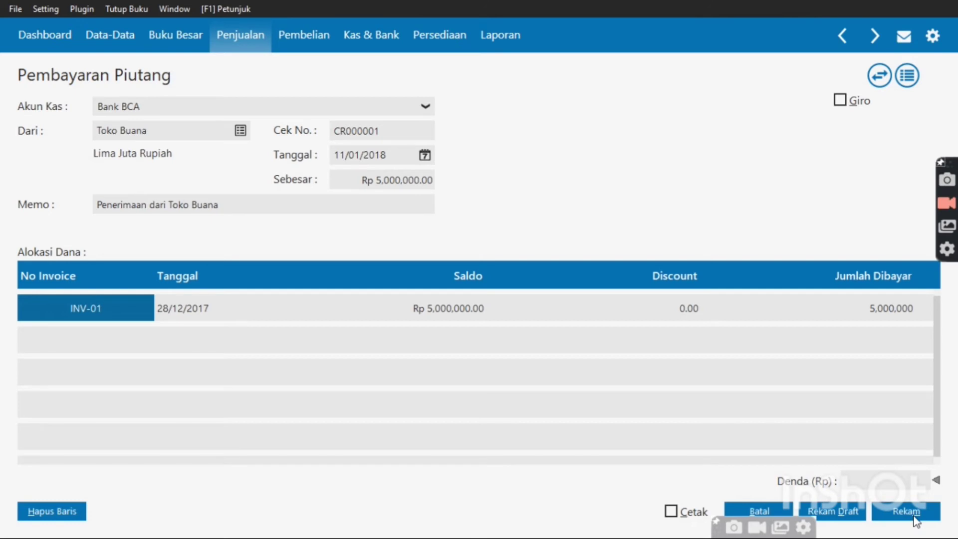
left_click(915, 519)
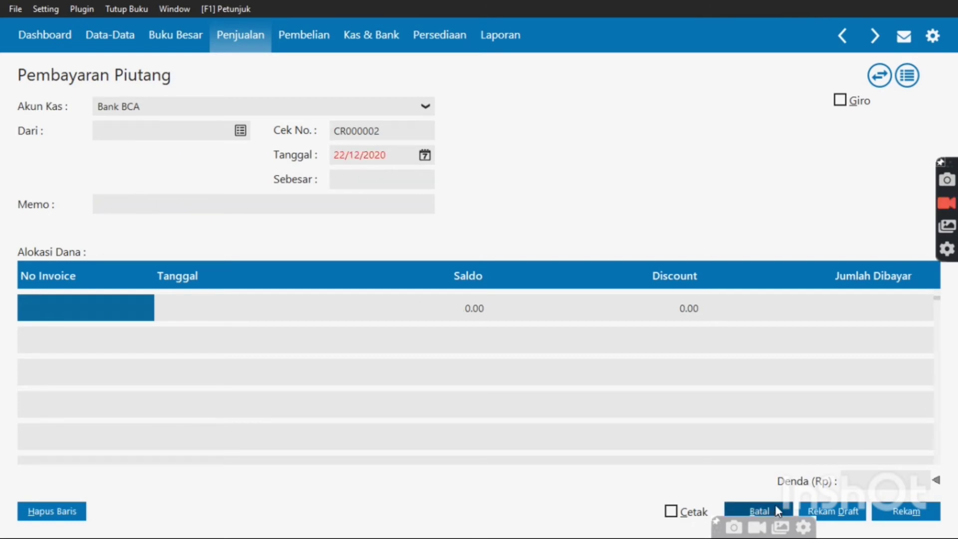
left_click(777, 512)
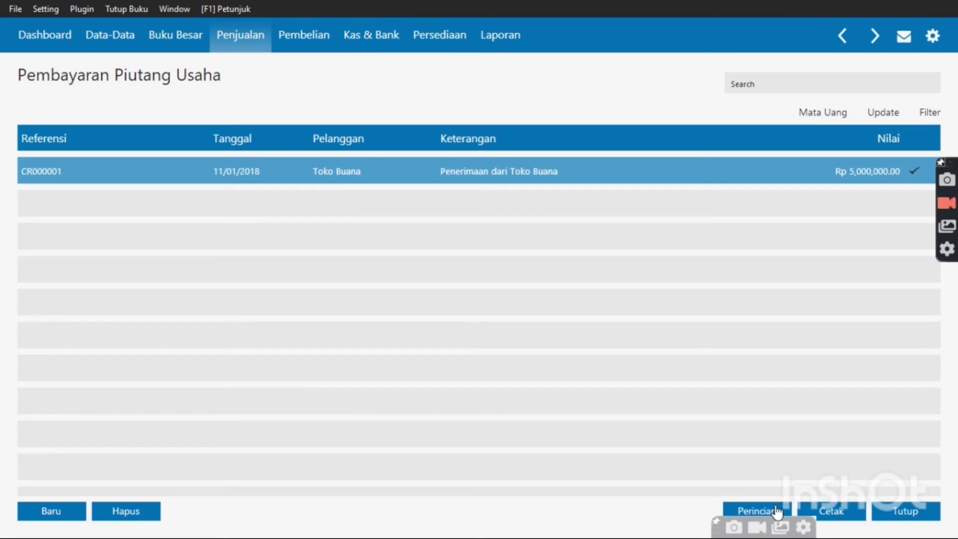
left_click(911, 514)
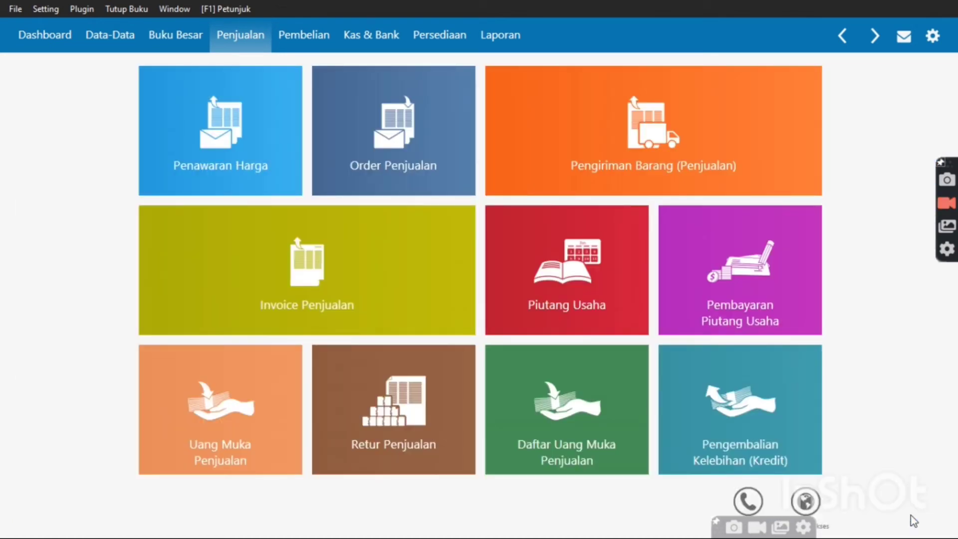
Set the new sales invoice's customer to Toko Buana and date it 12 January 2018
mouse_move(765, 473)
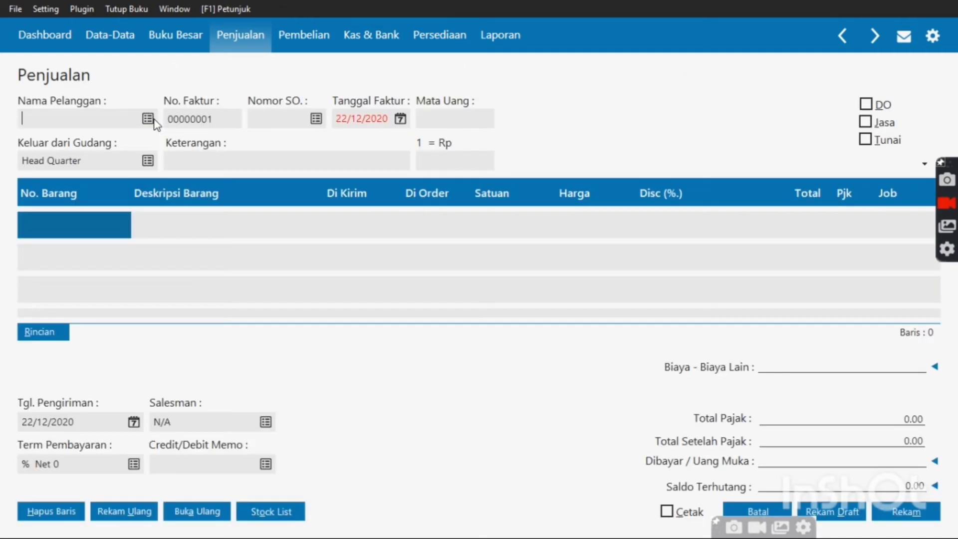
left_click(150, 120)
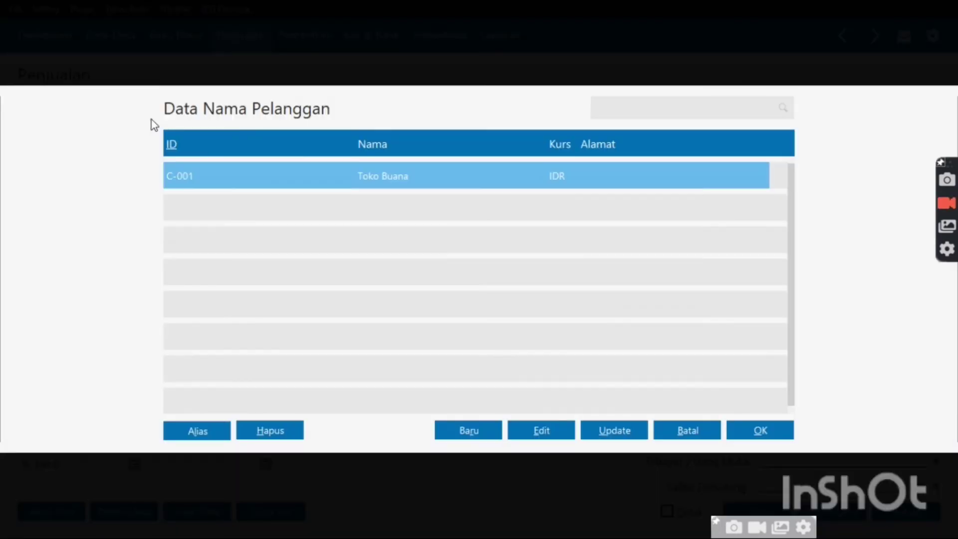
double_click(270, 185)
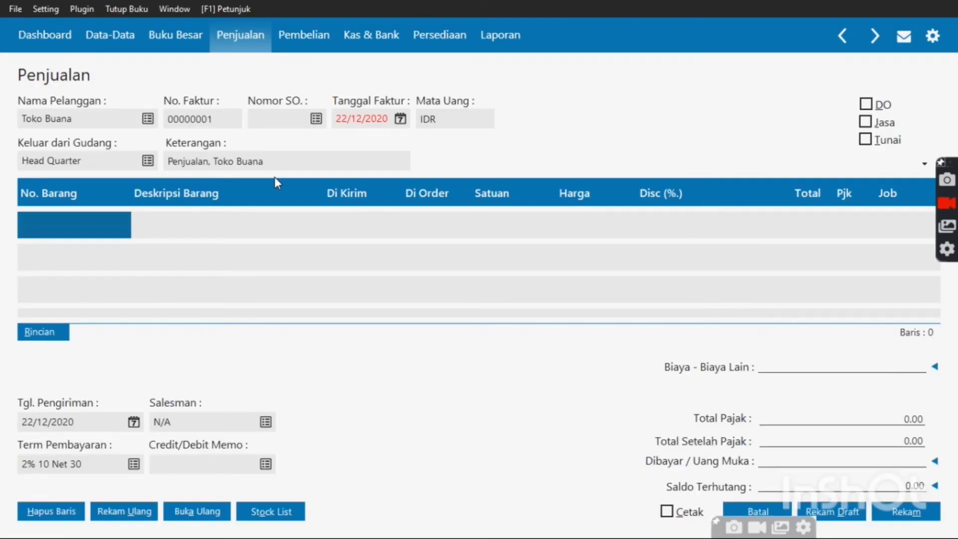
left_click(400, 120)
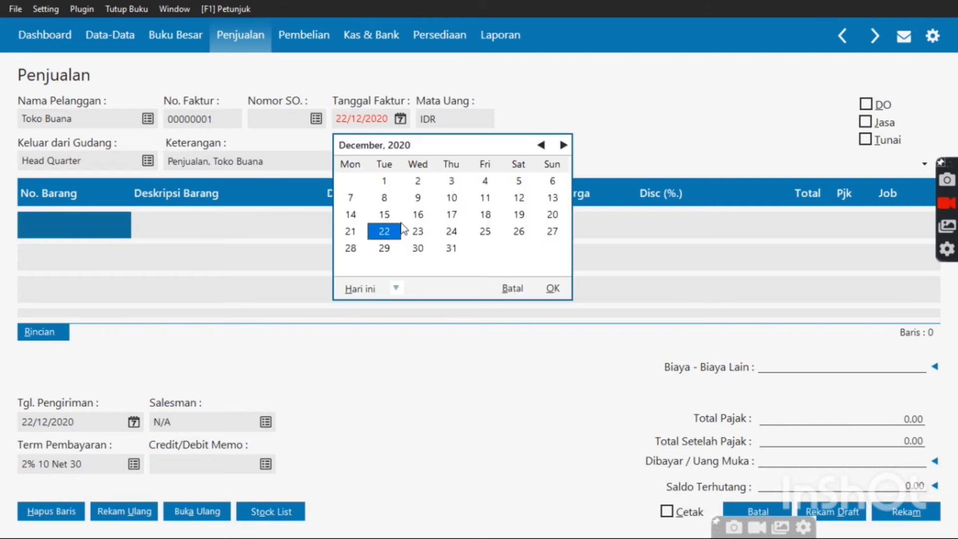
left_click(394, 290)
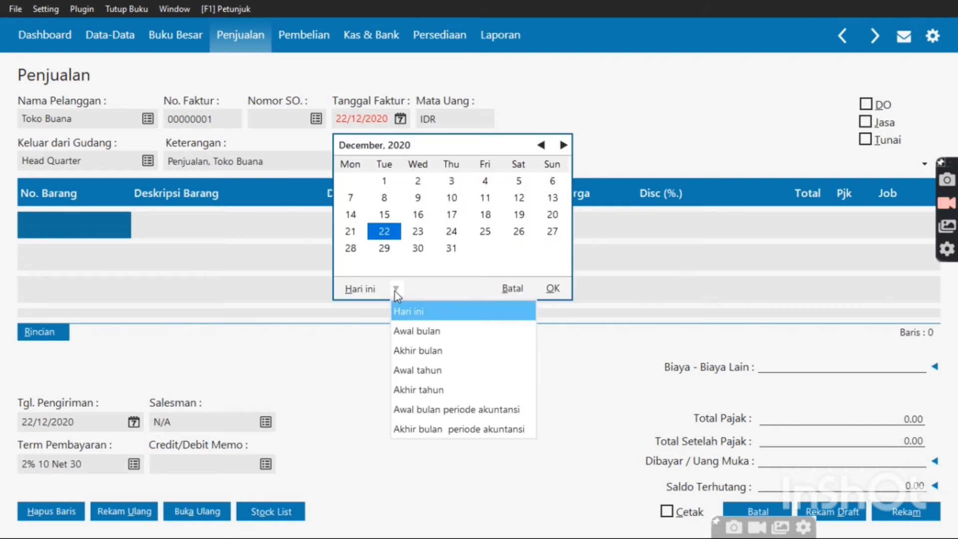
left_click(423, 411)
left_click(486, 198)
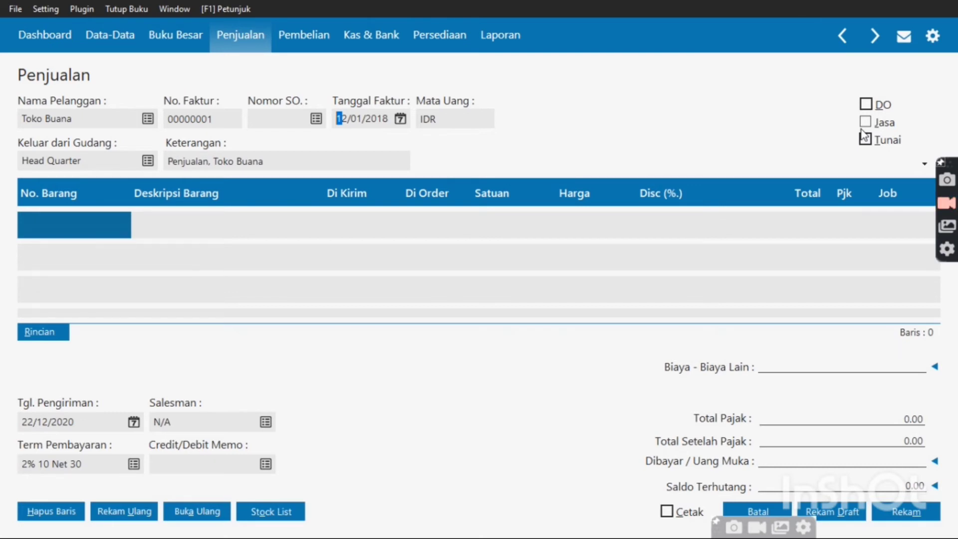
Tick Jasa and Tunai and enter 'Pendapatan Jasa Pembungkusan' as the first line description
left_click(866, 123)
left_click(873, 141)
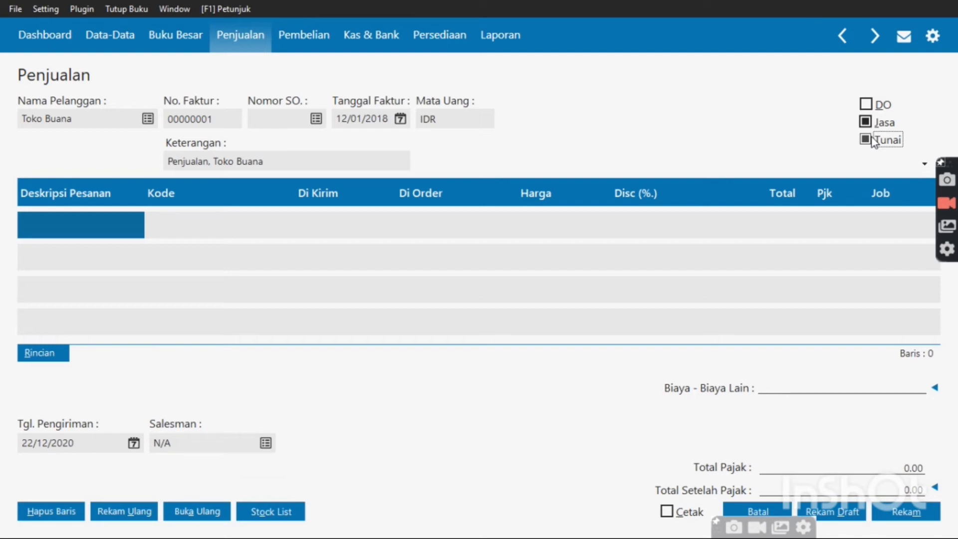
left_click(109, 232)
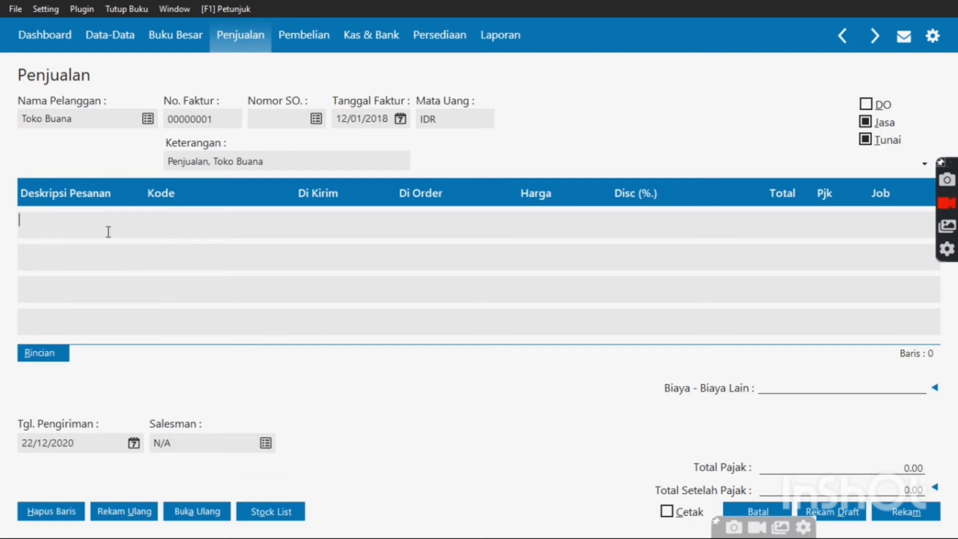
type("Pe")
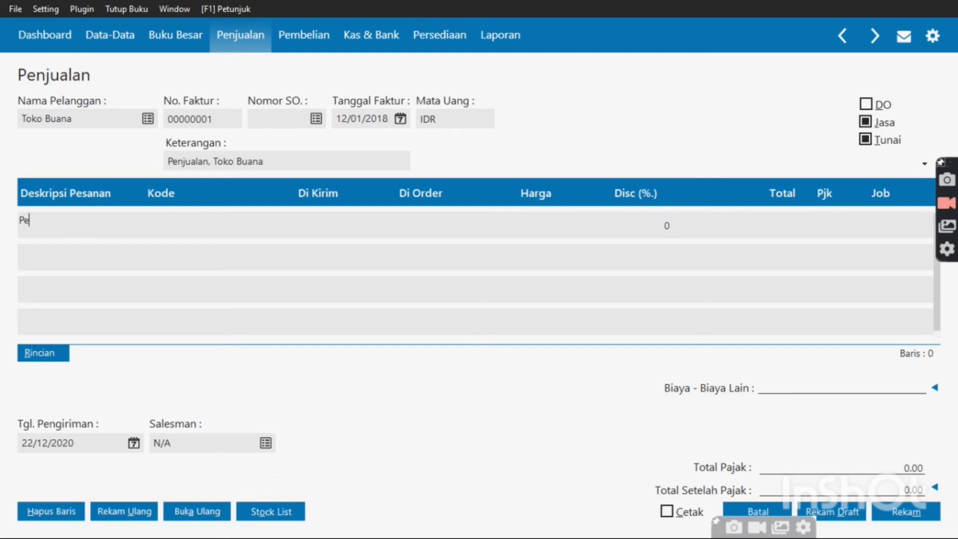
type("ndapata")
type("n ")
type("Jasa")
type(" PE")
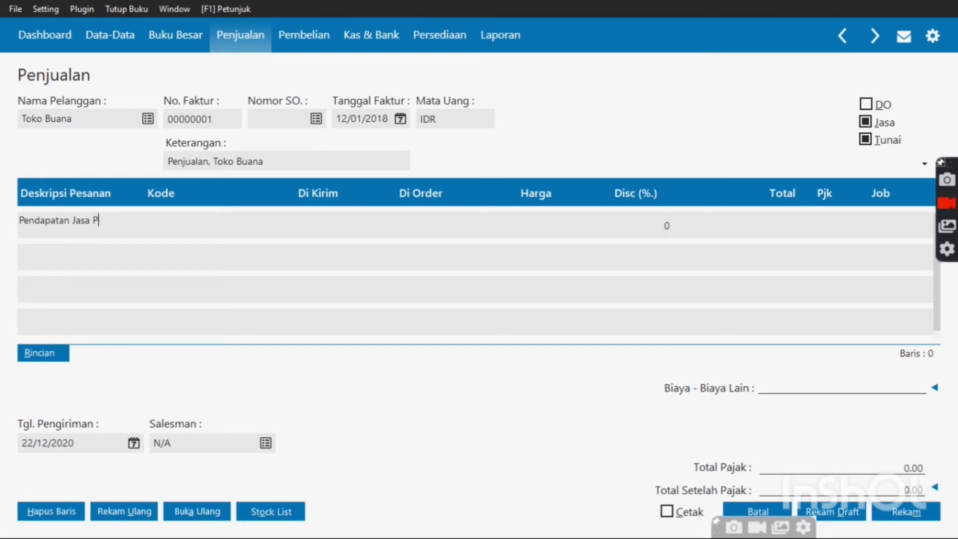
key("BackSpace")
type("EN")
key("BackSpace")
key("BackSpace")
type("embungk")
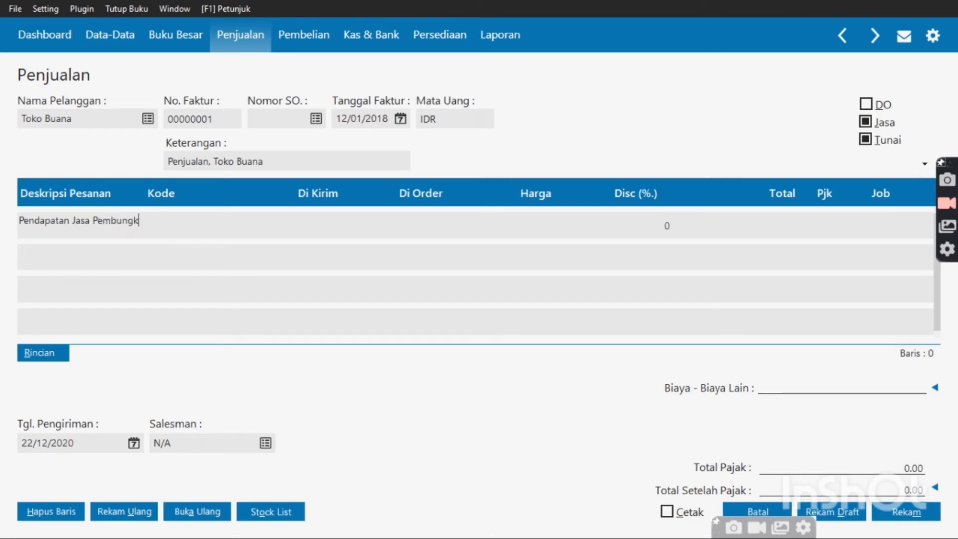
type("usan")
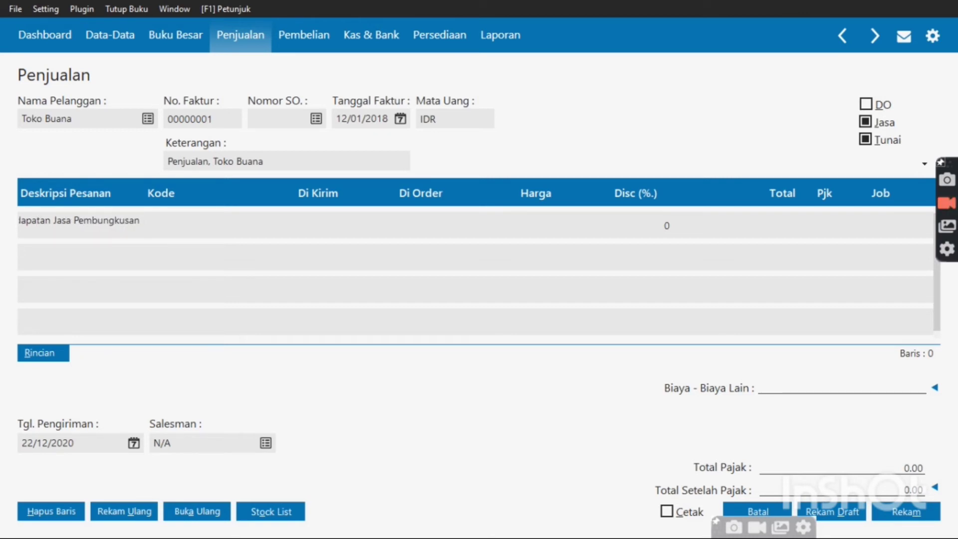
double_click(184, 229)
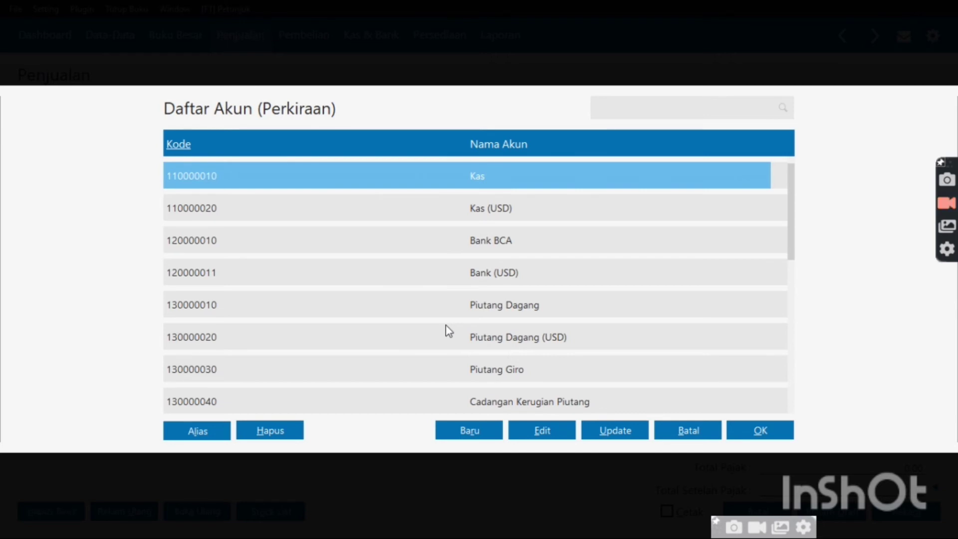
key("Down")
key("Down")
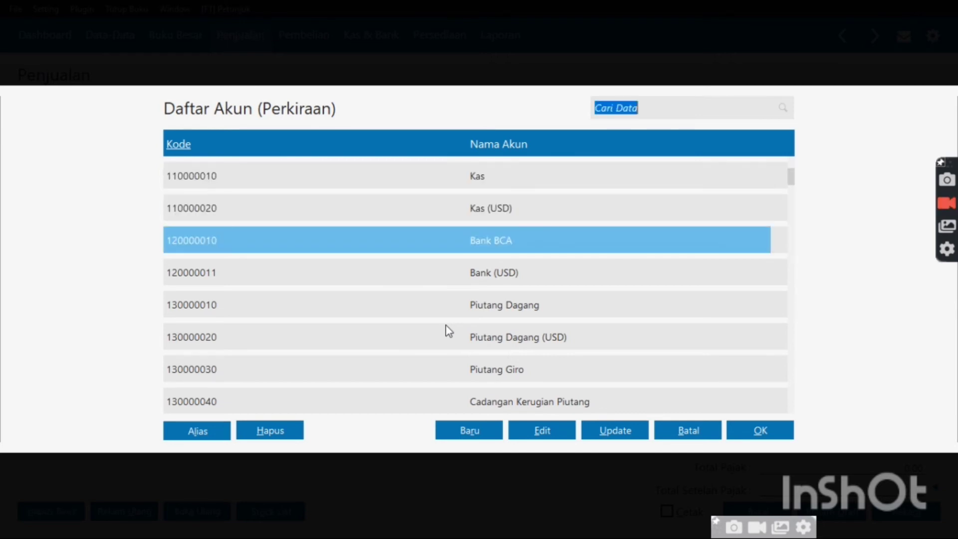
key("Page_Down")
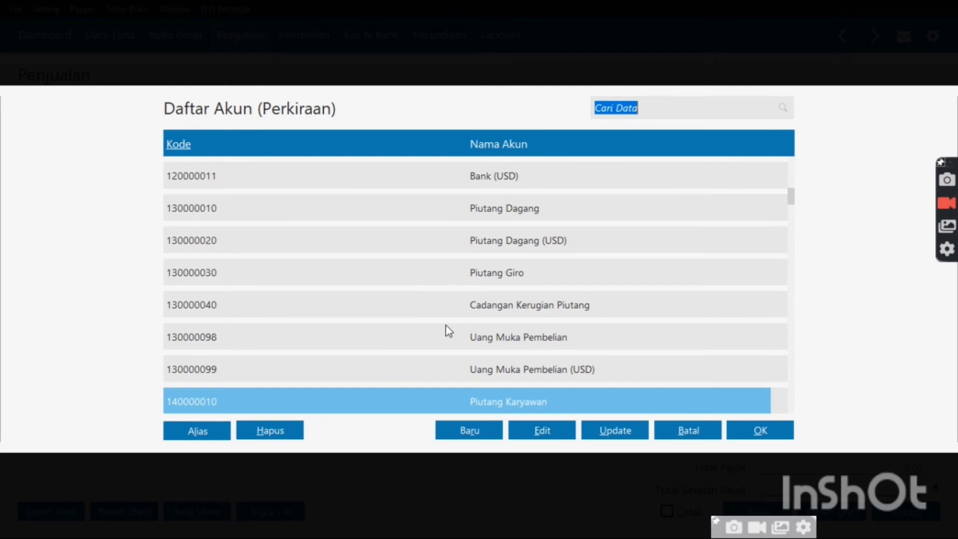
key("Page_Down")
key("Down")
key("Down")
key("Down")
key("Down")
key("Down")
key("Down")
key("Down")
key("Down")
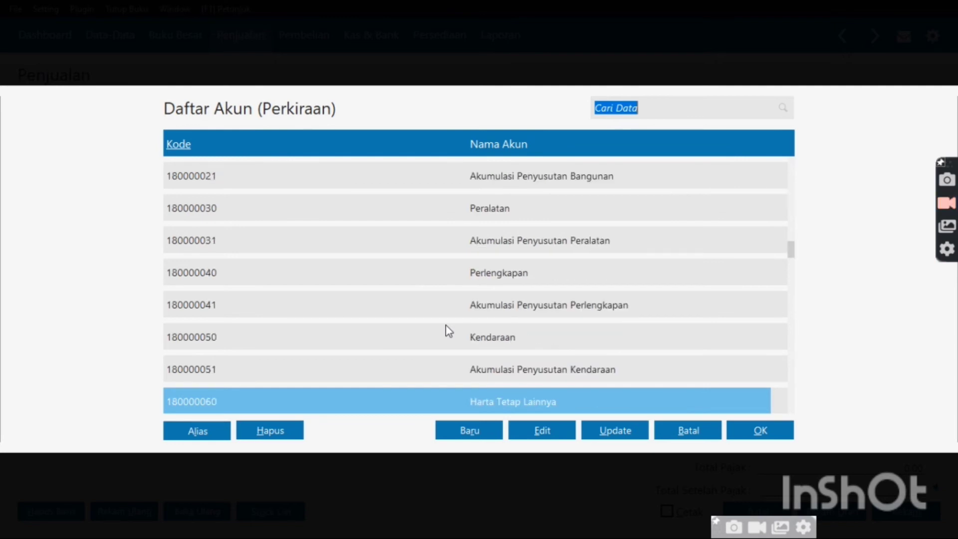
key("Down")
key("Down")
key("Down")
key("Down")
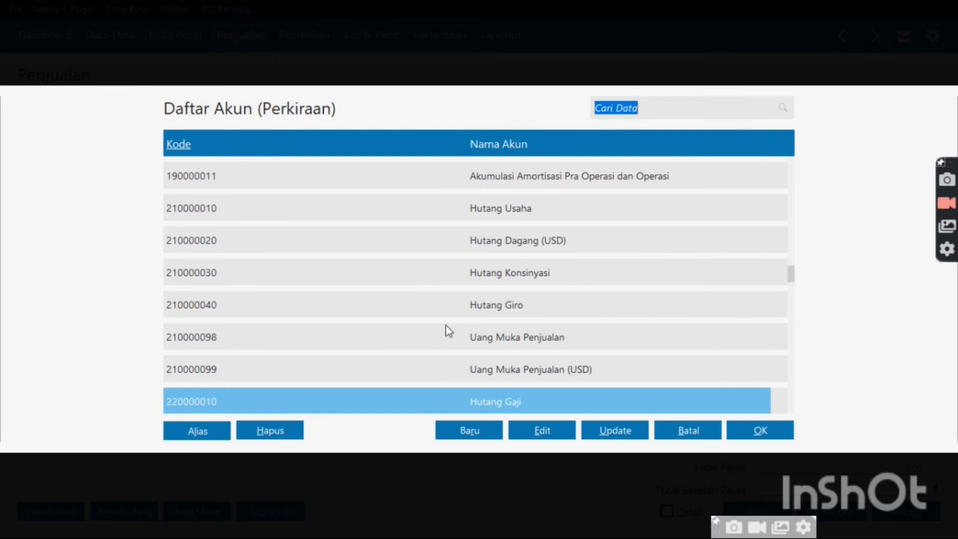
key("Down")
key("Down")
key("Down")
key("Down")
key("Down")
key("Down")
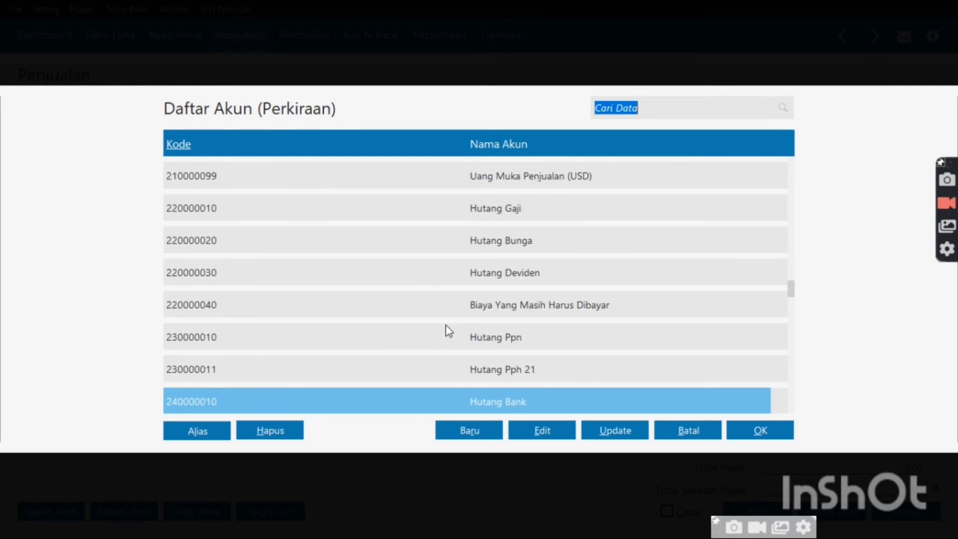
scroll(445, 325, "down", 6)
key("Down")
key("Down")
key("Down")
key("Down")
key("Down")
key("Down")
key("Down")
key("Down")
key("Down")
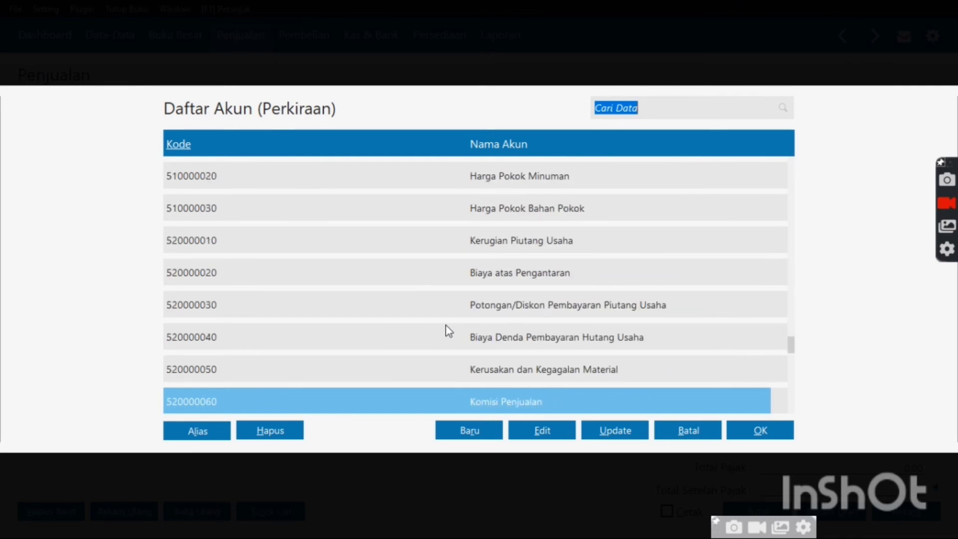
key("Down")
key("Down")
key("Down")
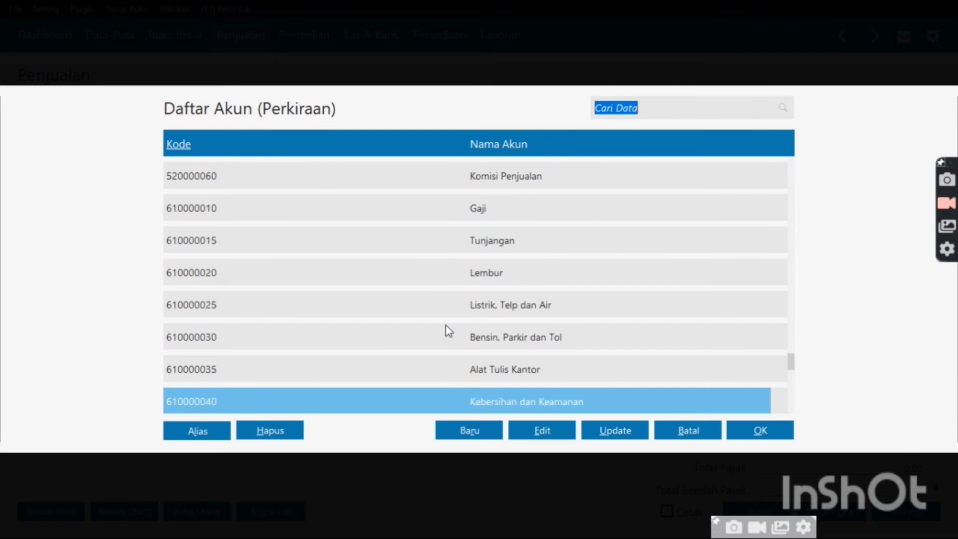
key("Down")
key("Down")
key("Down")
key("Down")
key("Down")
key("Down")
key("Down")
key("Down")
key("Down")
key("Down")
key("Down")
key("Down")
key("Down")
key("Down")
key("Down")
key("Down")
key("Down")
key("Down")
key("Down")
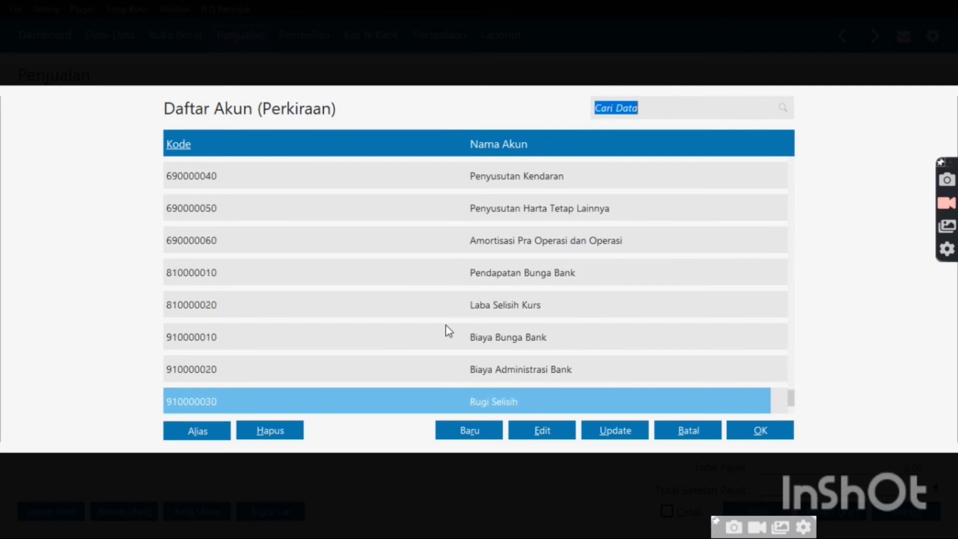
key("Up")
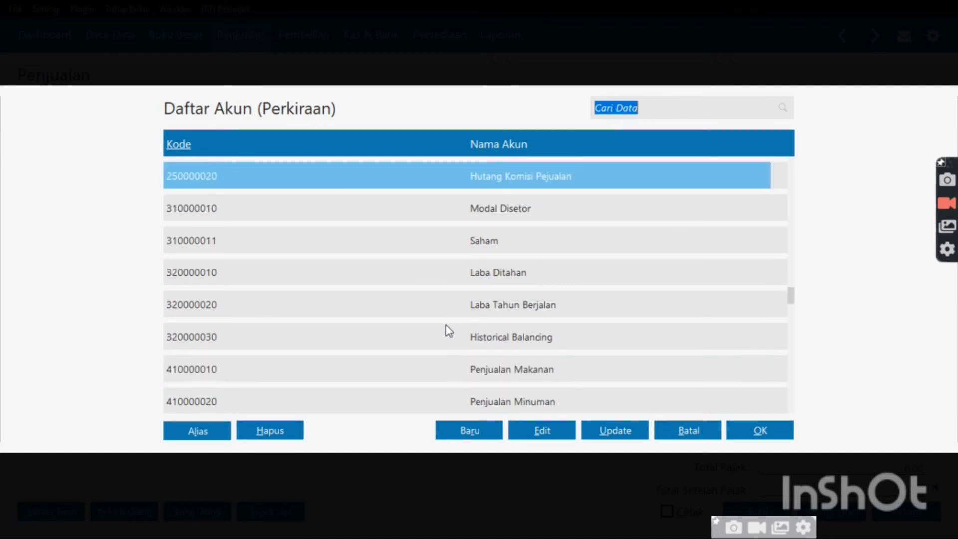
key("Up")
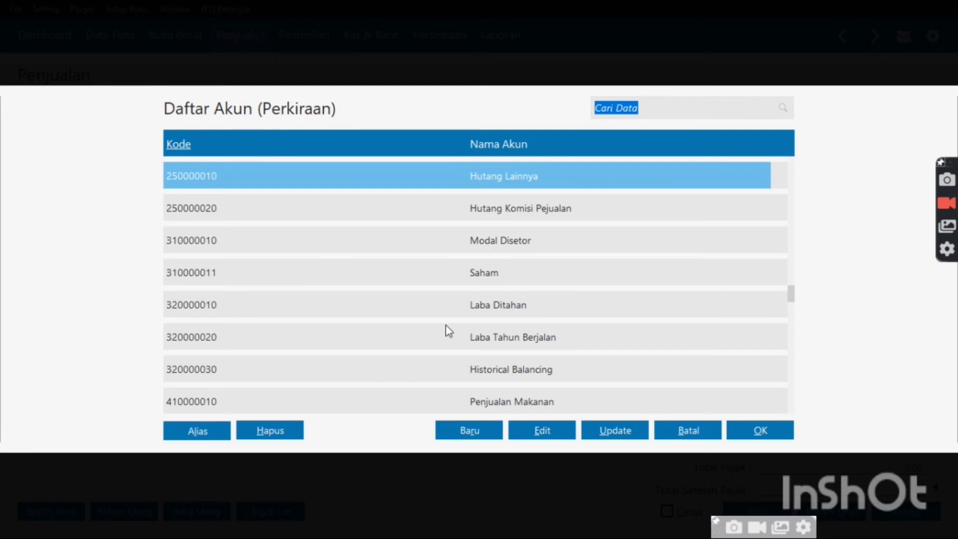
key("Page_Up")
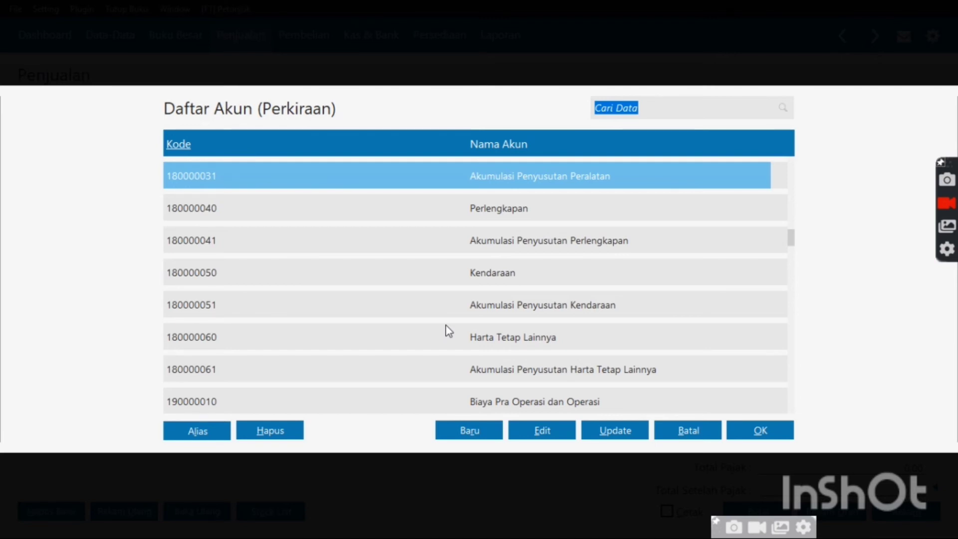
key("Page_Up")
key("Up")
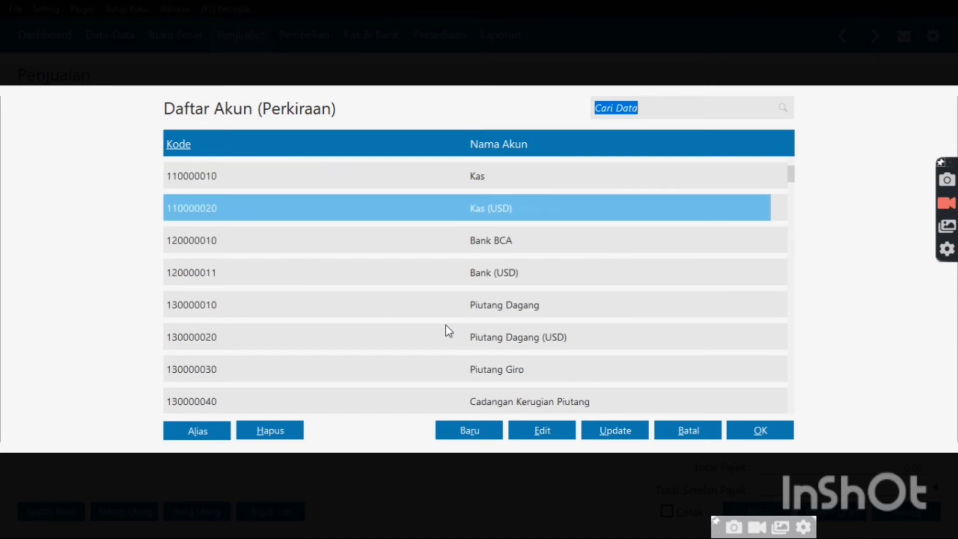
key("Down")
key("Down")
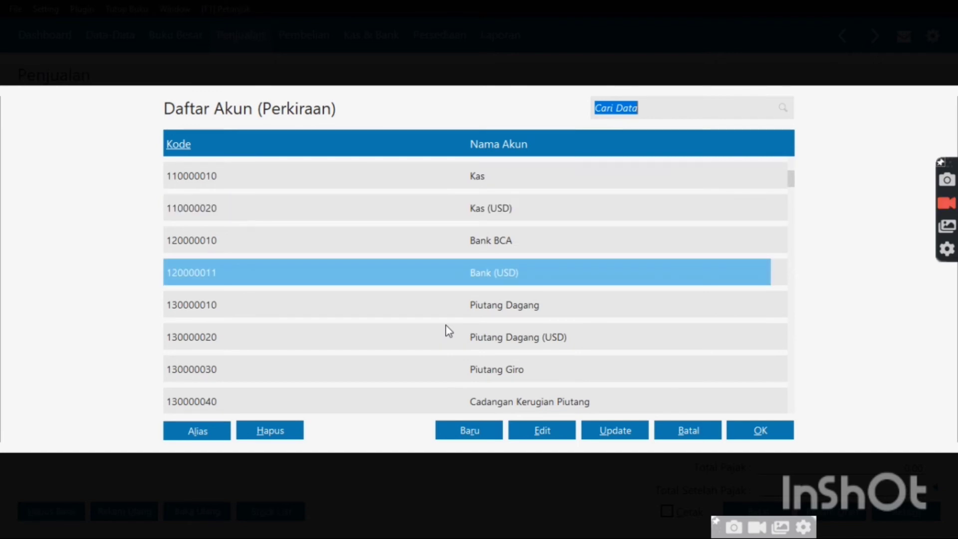
key("Page_Down")
key("Page_Down")
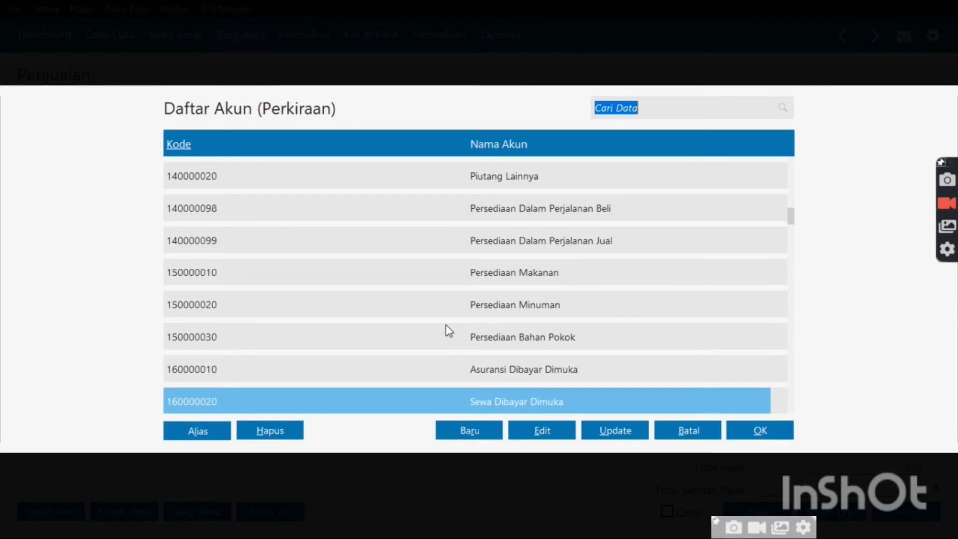
key("Down")
key("Down")
key("Down")
key("Down")
key("Down")
key("Down")
key("Down")
key("Down")
key("Down")
key("Down")
key("Down")
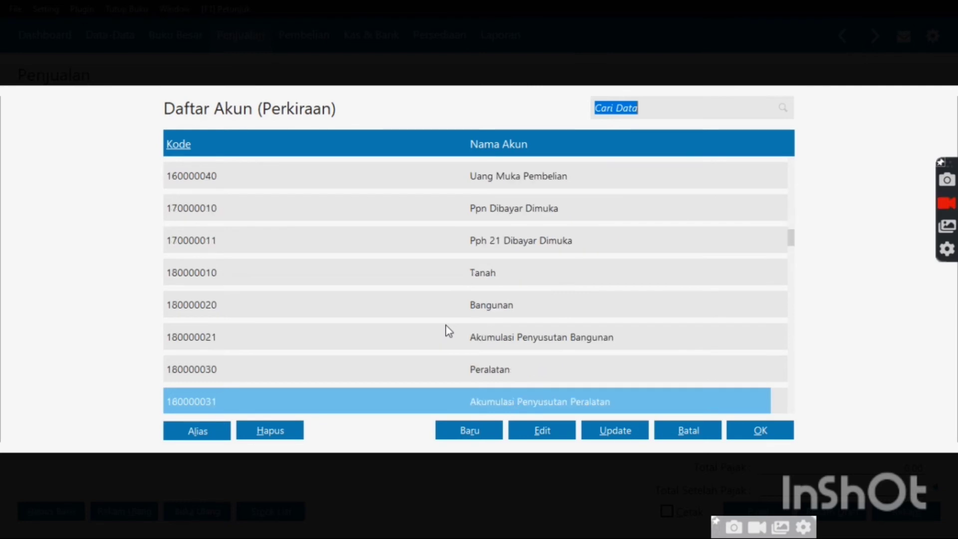
key("Down")
key("Down")
key("Down")
key("Down")
key("Down")
key("Down")
key("Down")
key("Down")
key("Down")
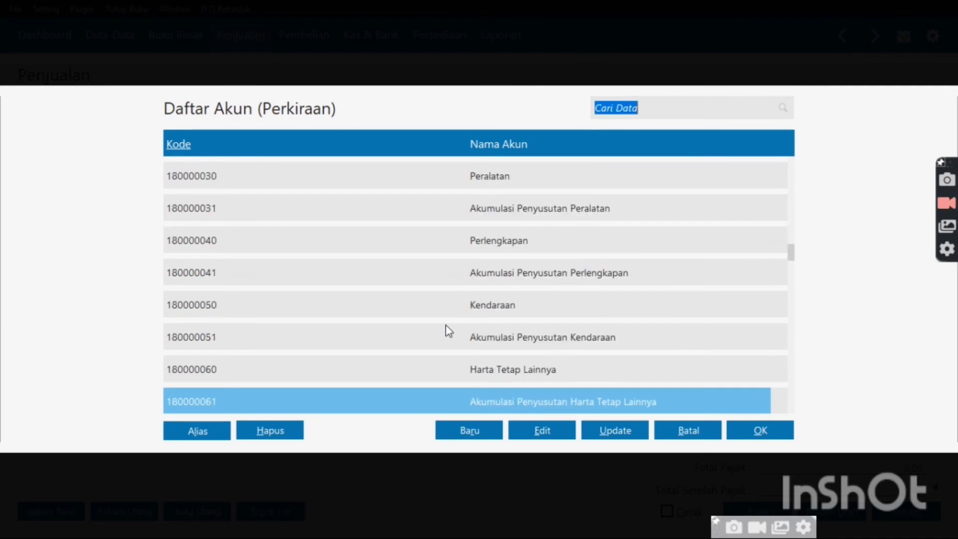
key("Down")
key("Down")
key("Down")
key("Down")
key("Down")
key("Down")
key("Down")
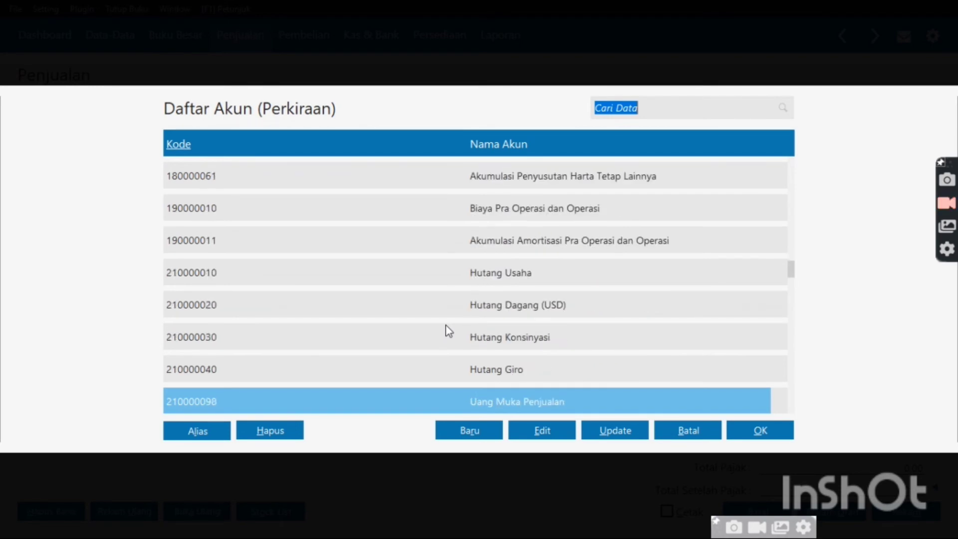
key("Down")
key("Down")
key("Down")
key("Down")
key("Down")
key("Down")
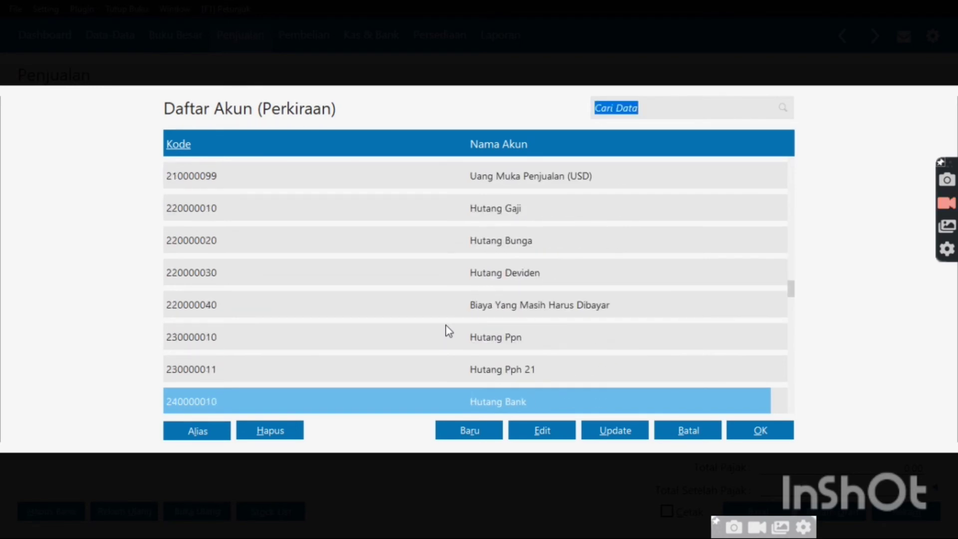
key("Down")
key("Down")
key("Down")
key("Down")
key("Down")
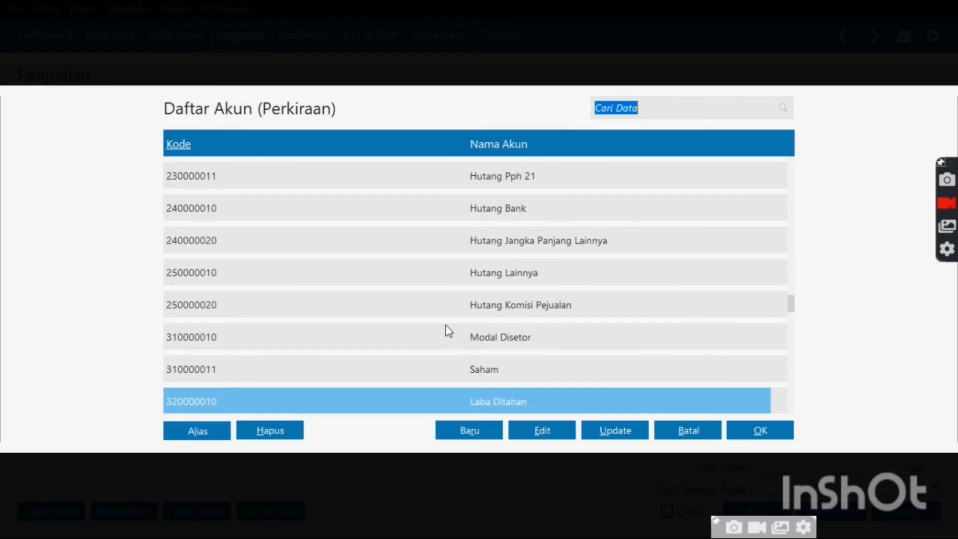
key("Down")
key("Down")
key("Down")
key("Down")
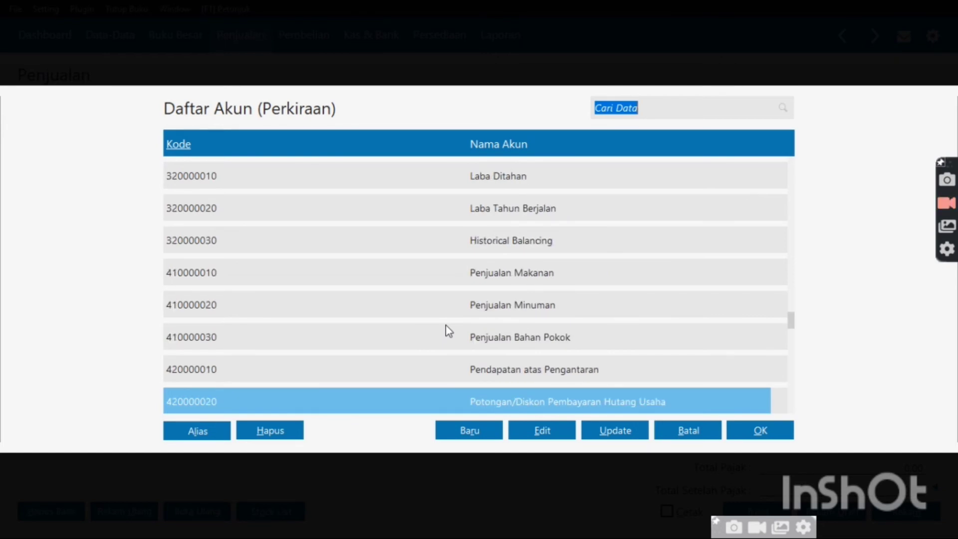
key("Down")
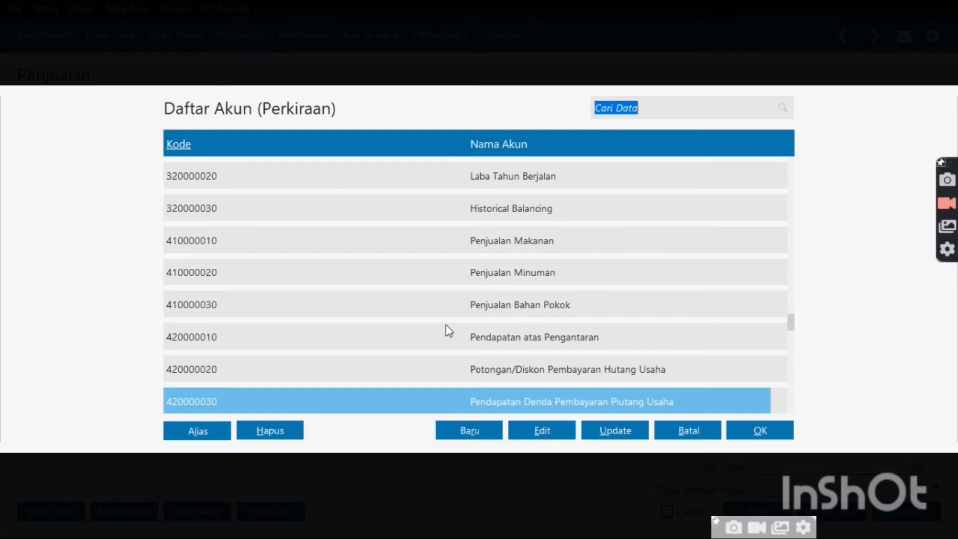
key("Down")
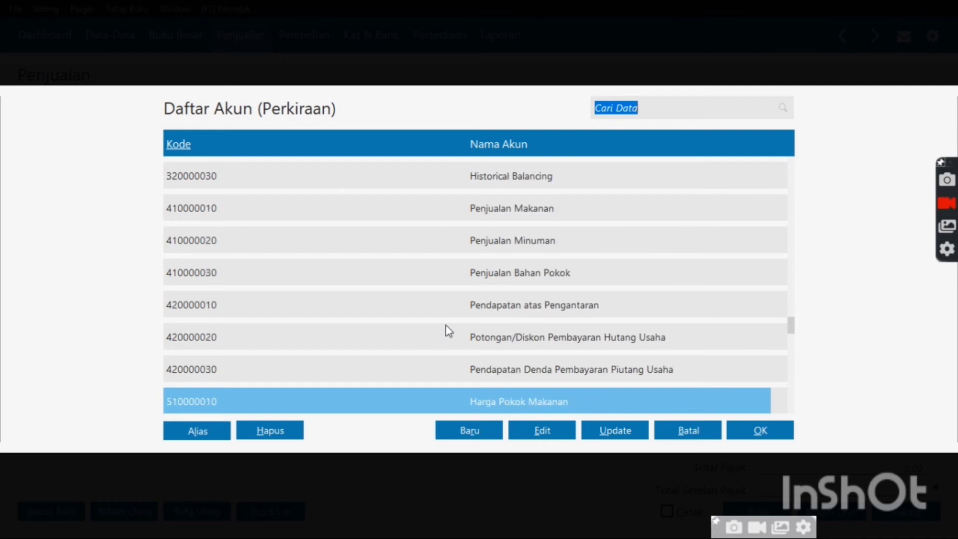
key("Down")
key("Down")
key("Down")
key("Down")
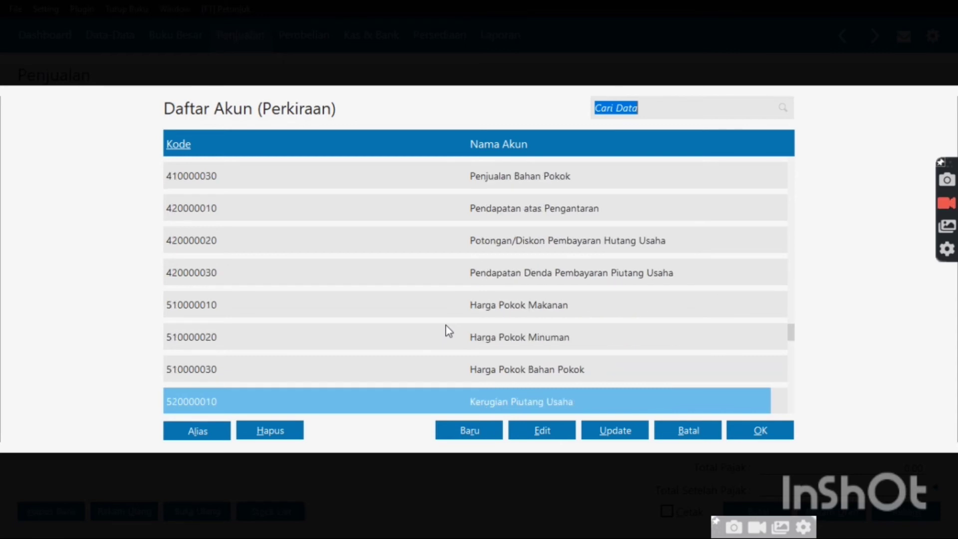
key("Down")
key("Down")
key("Down")
key("Down")
key("Down")
key("Down")
key("Down")
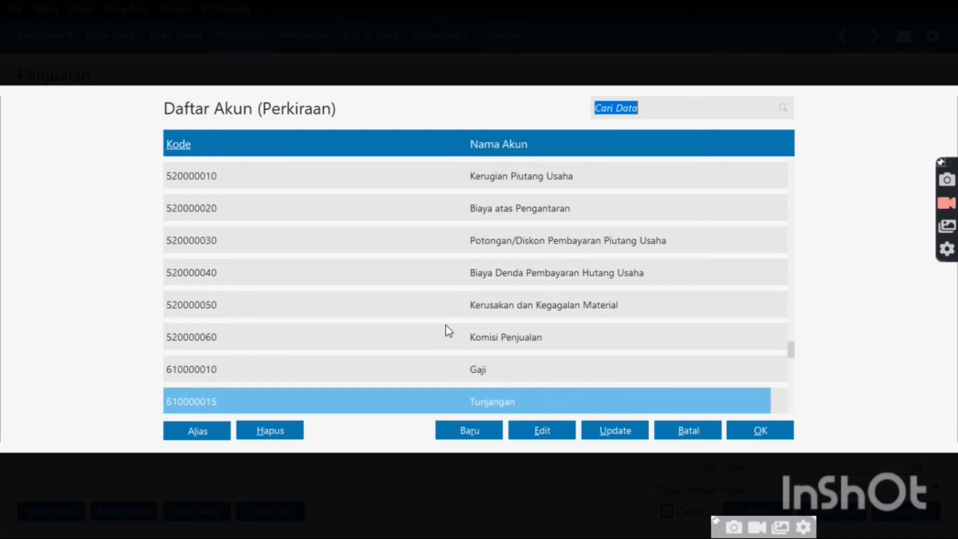
key("Down")
key("Down")
key("Down")
key("Down")
key("Down")
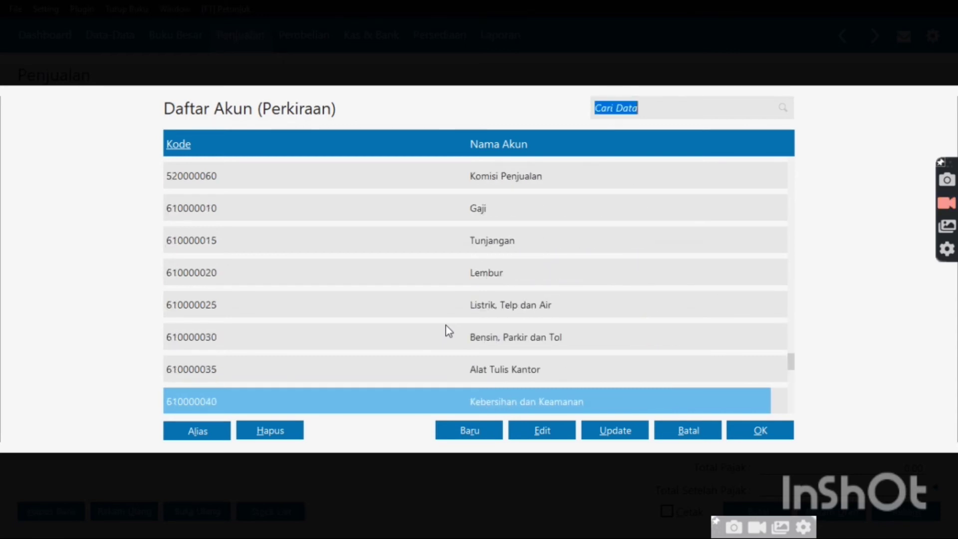
key("Down")
key("Down")
key("Down")
key("Down")
key("Down")
key("Down")
key("Down")
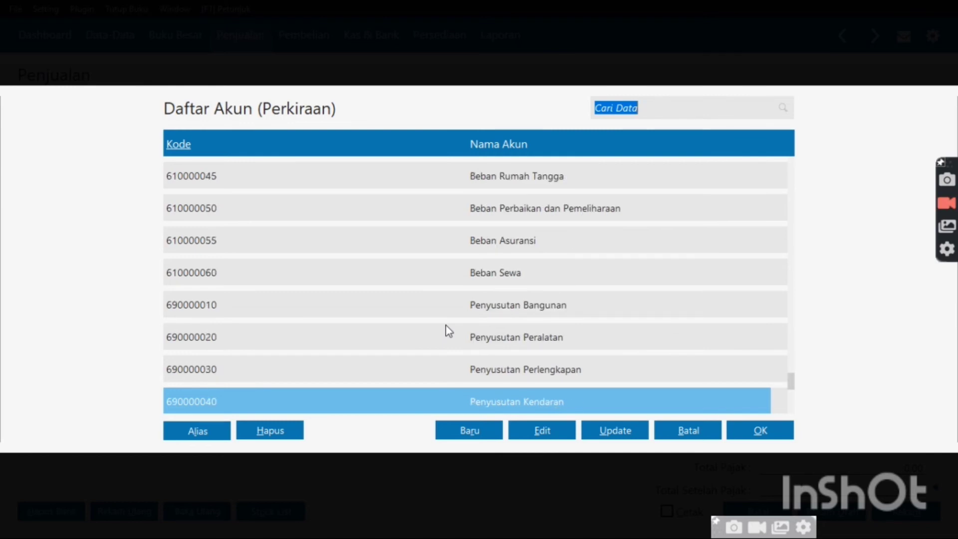
key("Down")
key("Down")
key("Down")
key("Down")
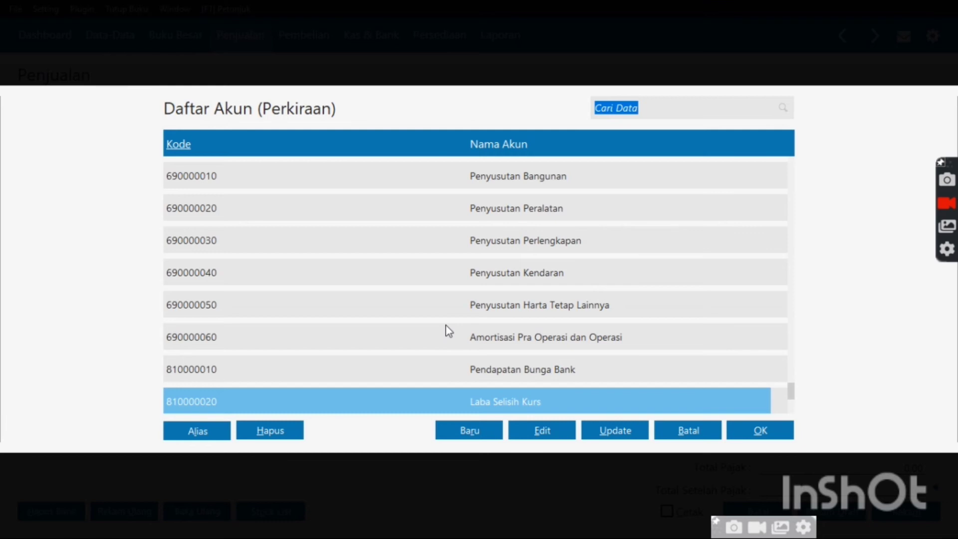
key("Up")
key("Up")
key("Up")
key("Up")
key("Up")
key("Up")
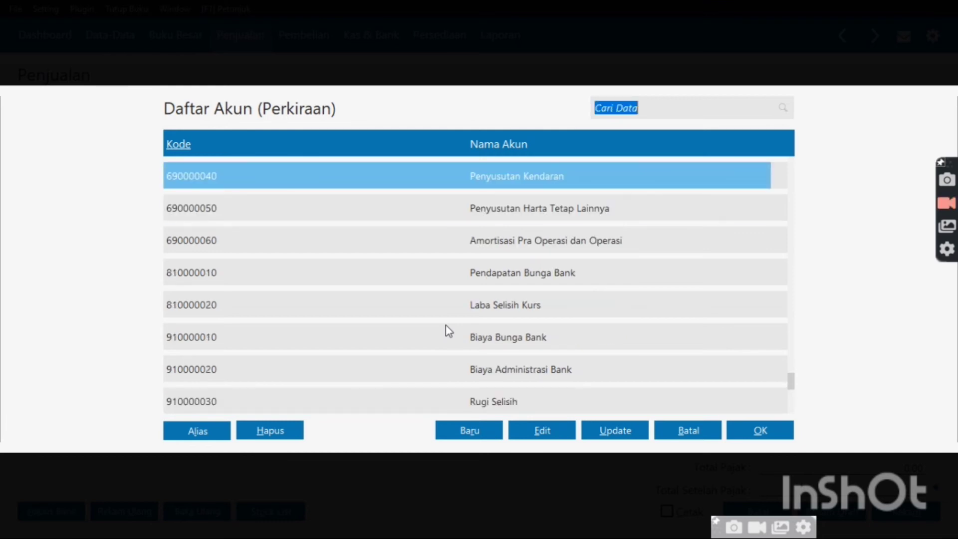
key("Up")
key("Up")
key("Up")
key("Up")
key("Up")
key("Up")
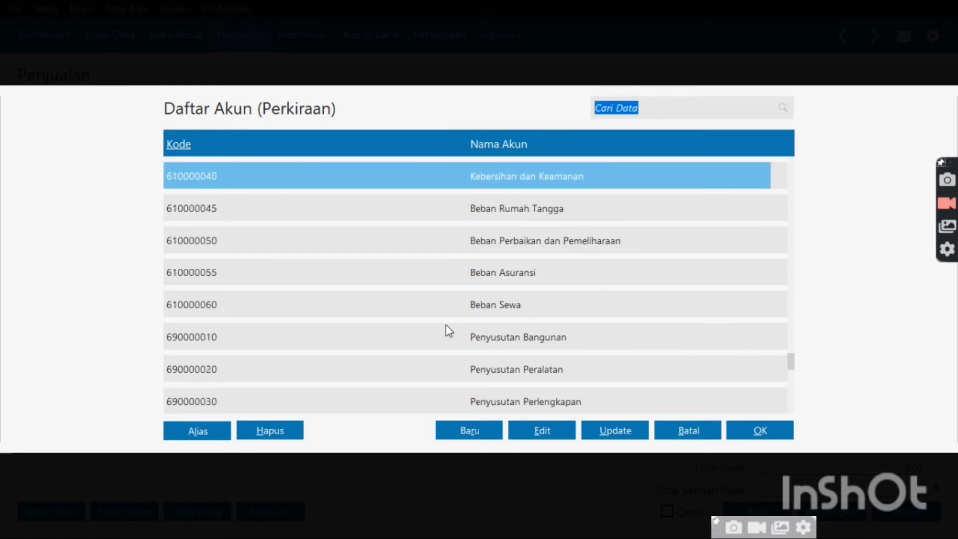
key("Up")
key("Up")
key("Up")
key("Up")
key("Up")
key("Up")
key("Up")
key("Up")
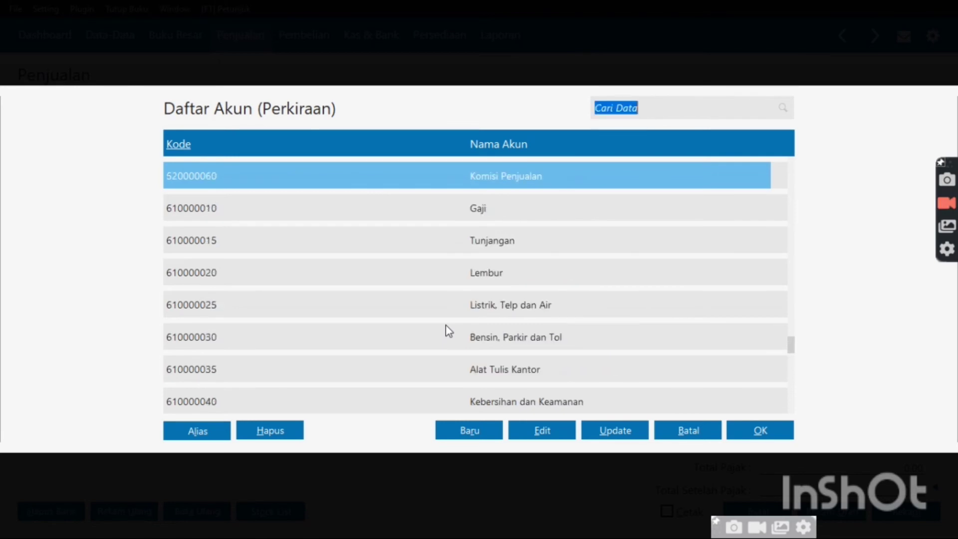
key("Up")
key("Up")
key("Up")
key("Up")
key("Up")
key("Up")
key("Up")
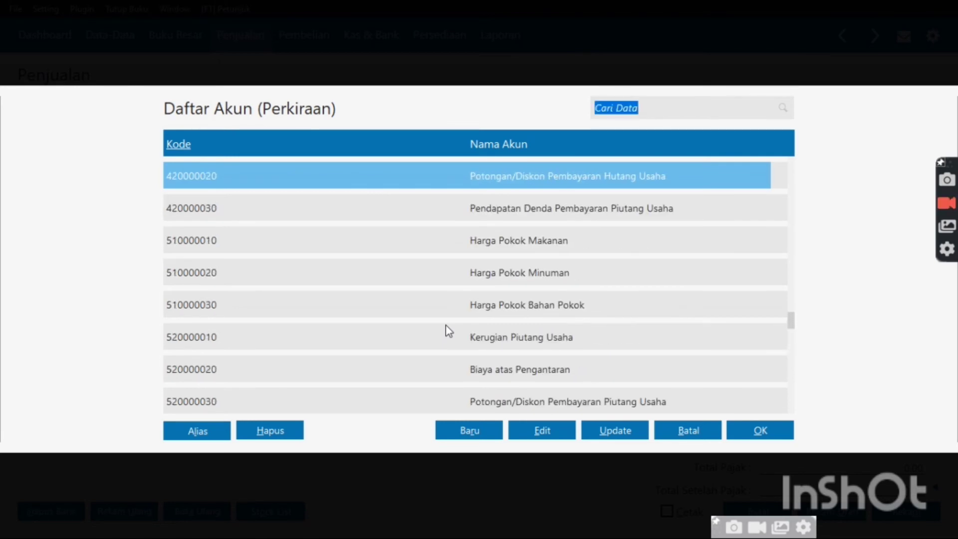
key("Up")
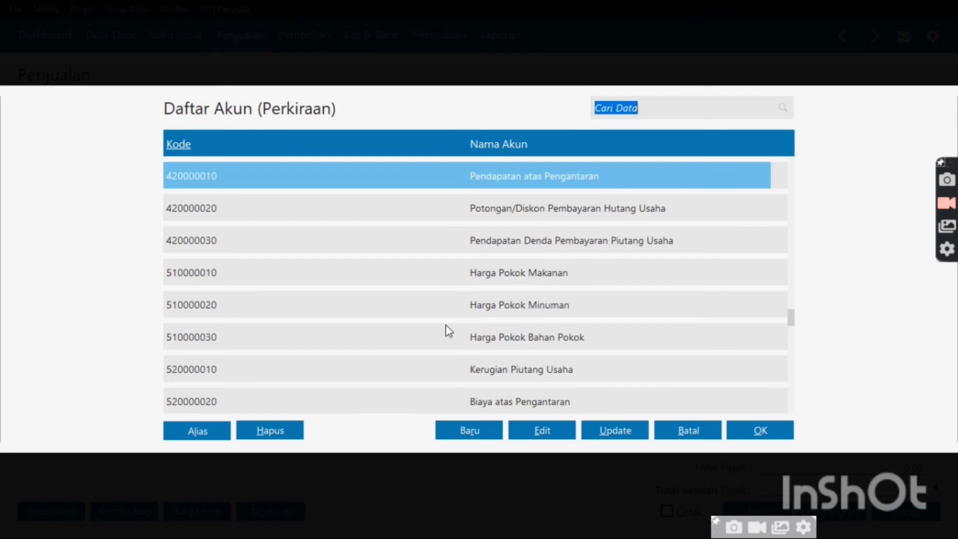
key("Up")
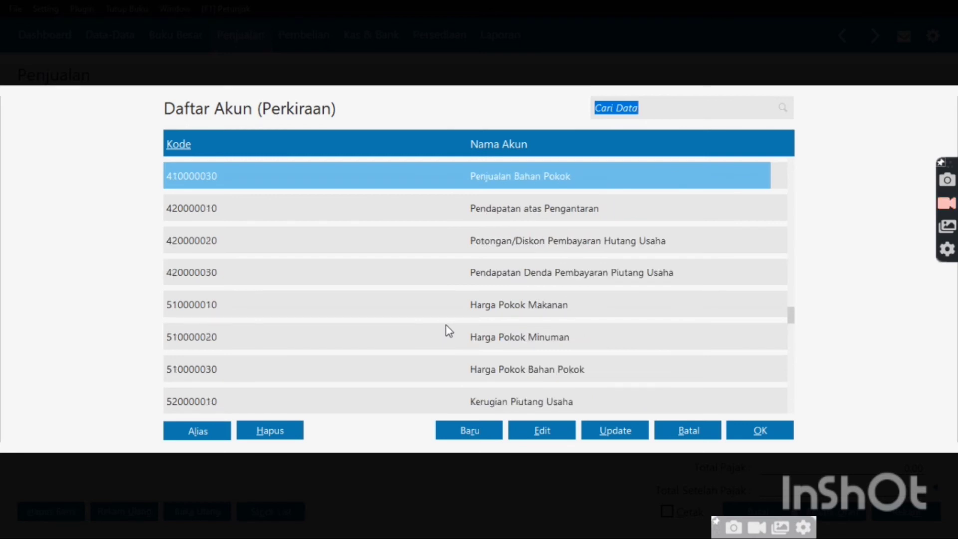
key("Up")
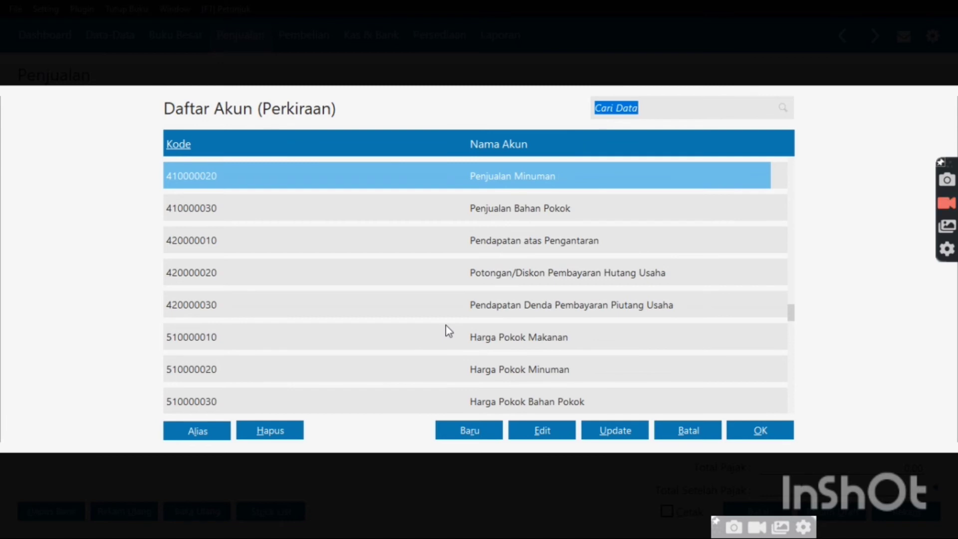
key("Up")
key("Up")
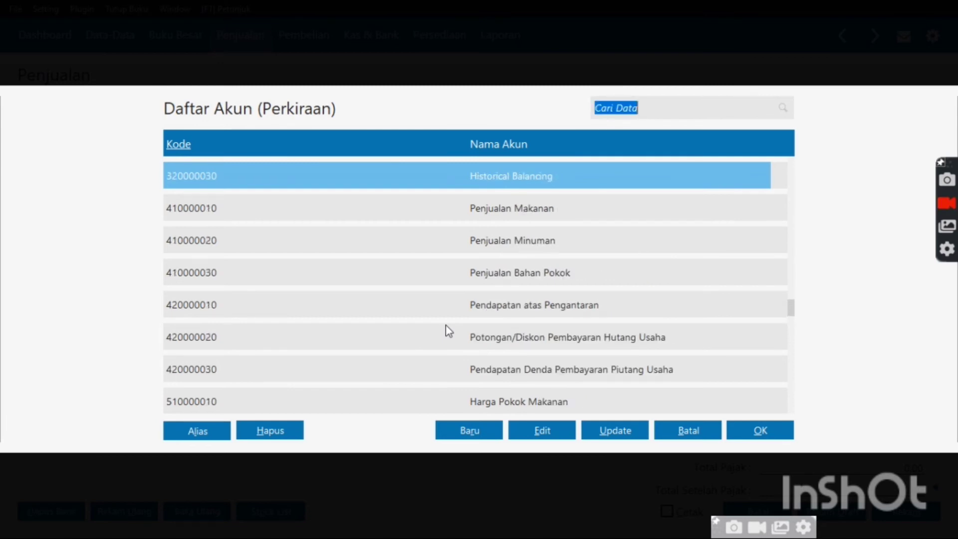
key("Up")
key("Up")
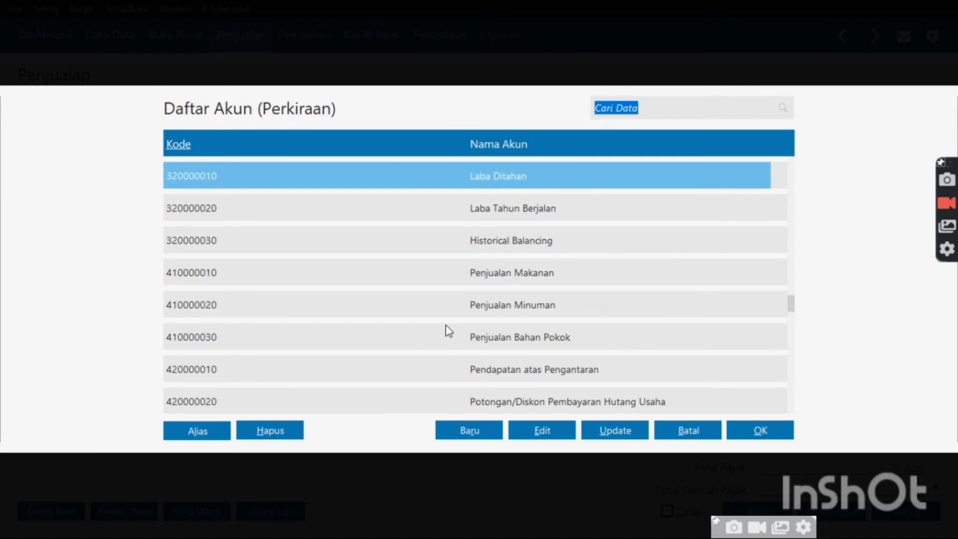
key("Up")
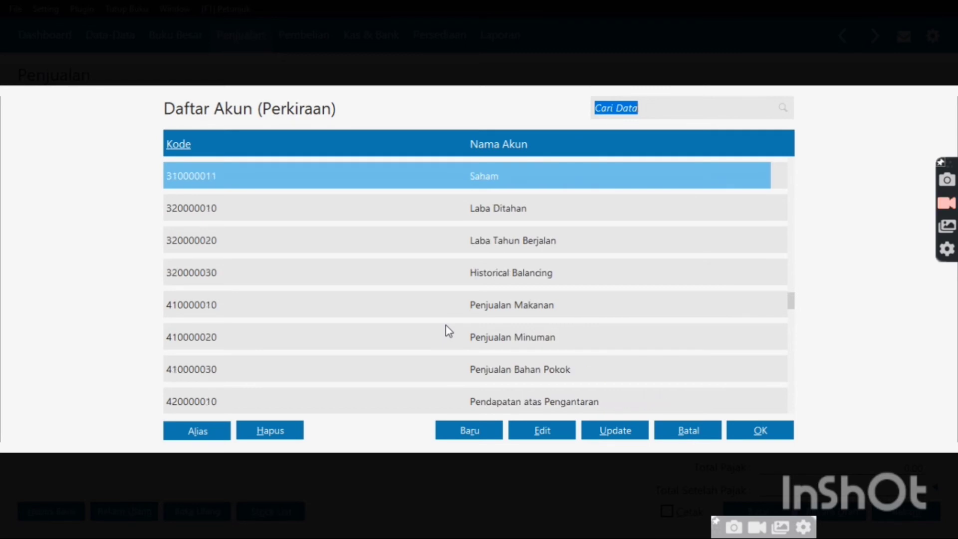
Open account 420000010 Pendapatan atas Pengantaran for editing, triggering the key-account warning
left_click(537, 399)
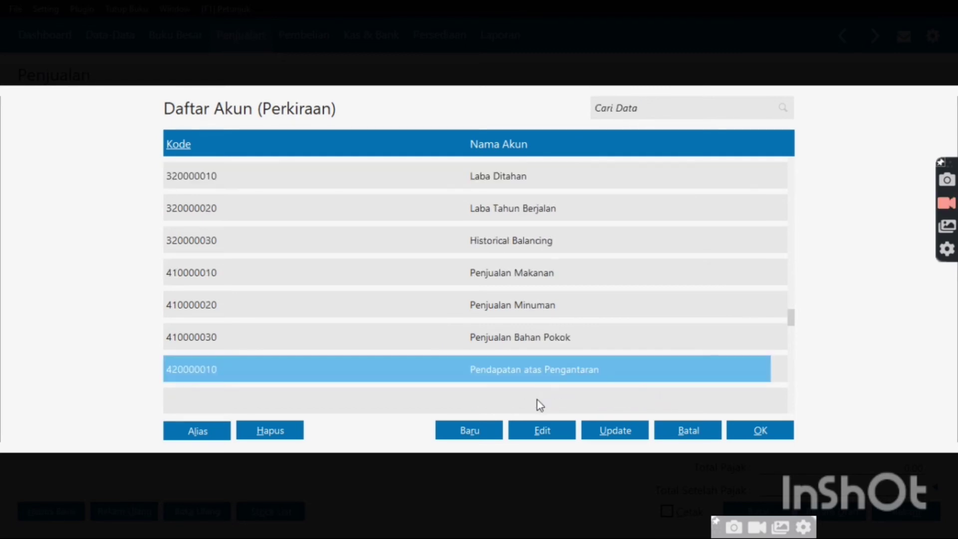
left_click(545, 435)
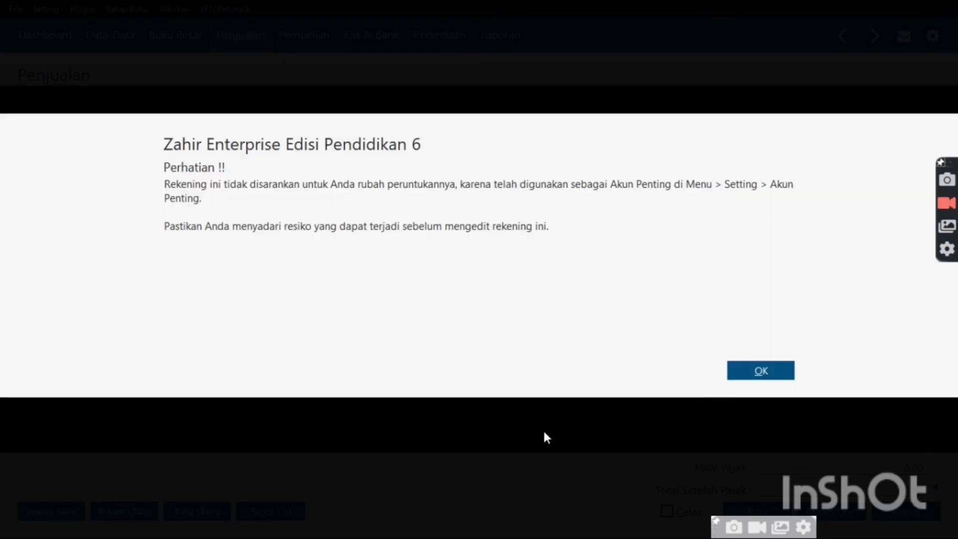
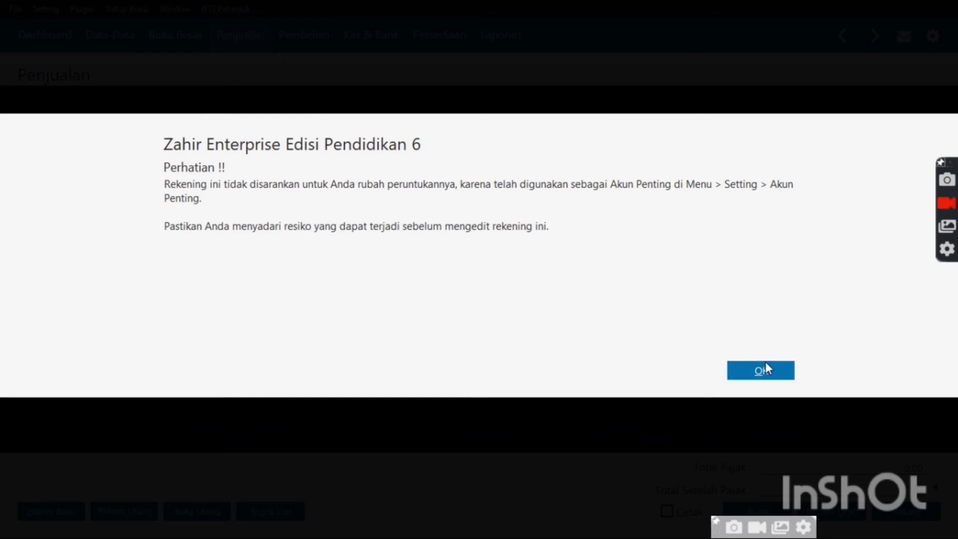
Dismiss the key-account warning and rename the account to 'Pendapatan usaha'
left_click(766, 368)
left_click(471, 249)
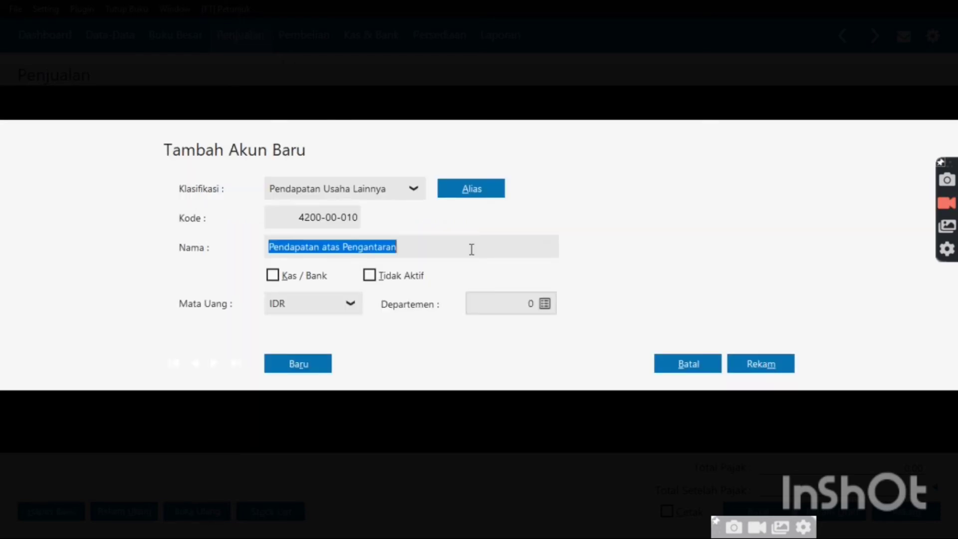
left_click(455, 247)
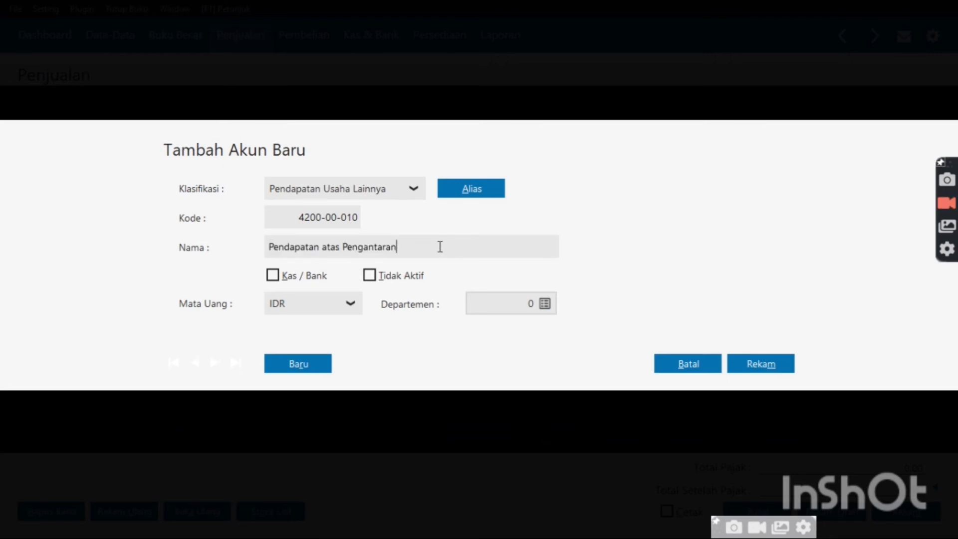
key("BackSpace")
key("BackSpace")
key("BackSpace")
key("BackSpace")
key("BackSpace")
key("BackSpace")
key("BackSpace")
key("BackSpace")
key("BackSpace")
key("BackSpace")
key("BackSpace")
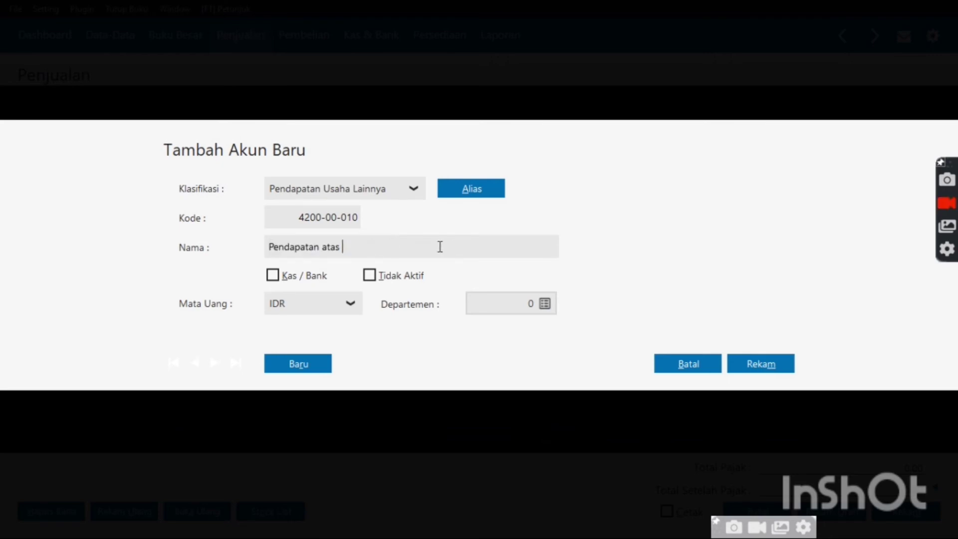
key("BackSpace")
key("BackSpace")
key("BackSpace")
key("BackSpace")
key("BackSpace")
type("usaha")
Classify it as Pendapatan Usaha with the adjusted code; the save is rejected as a duplicate code
left_click(415, 184)
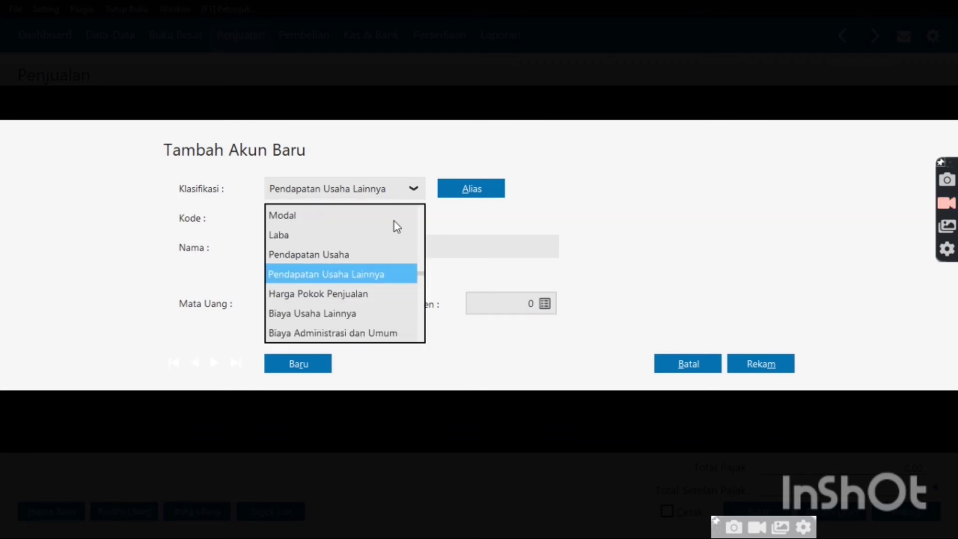
left_click(384, 252)
left_click(711, 344)
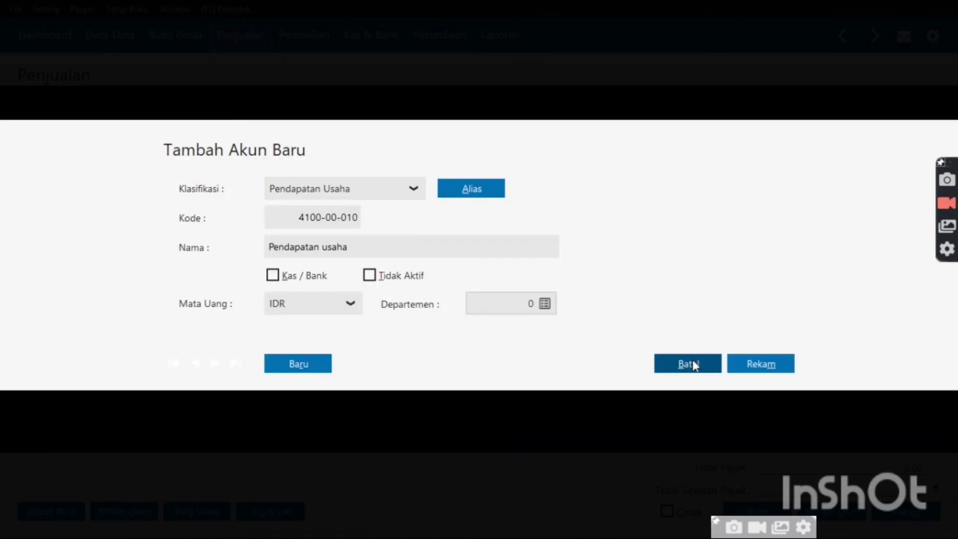
left_click(768, 366)
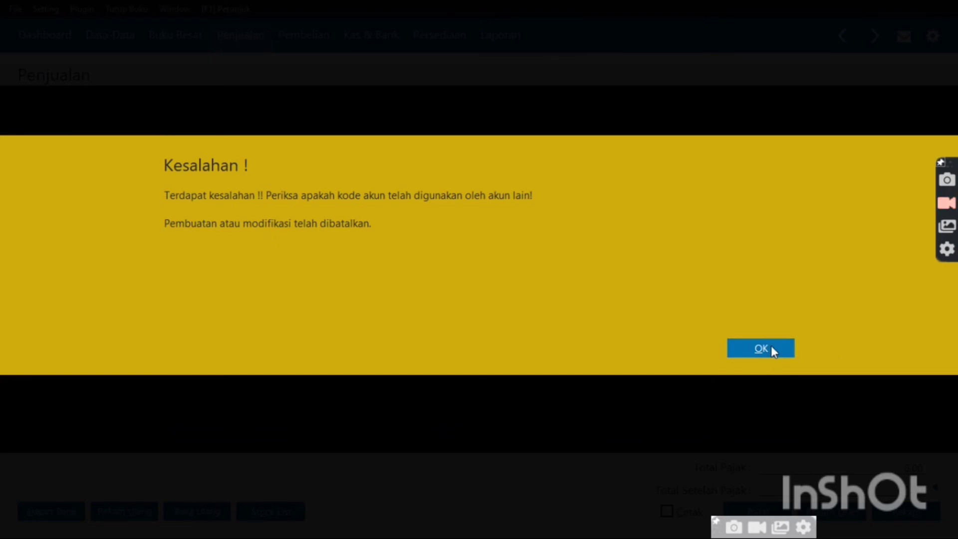
left_click(771, 348)
Browse the chart of accounts from the revenue codes down to 910000030 Rugi Selisih
key("Down")
key("Down")
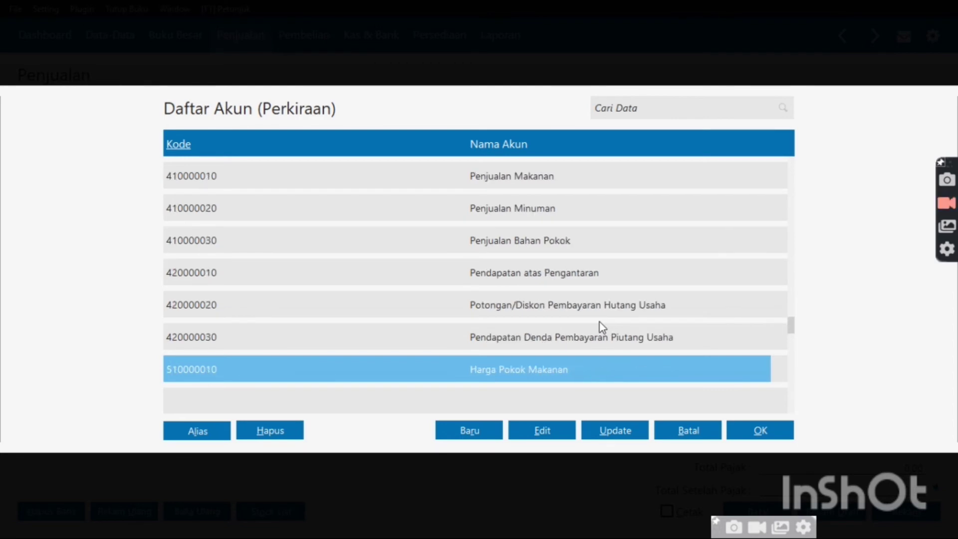
key("Down")
key("Down")
key("Down")
key("Down")
key("Down")
key("Down")
key("Down")
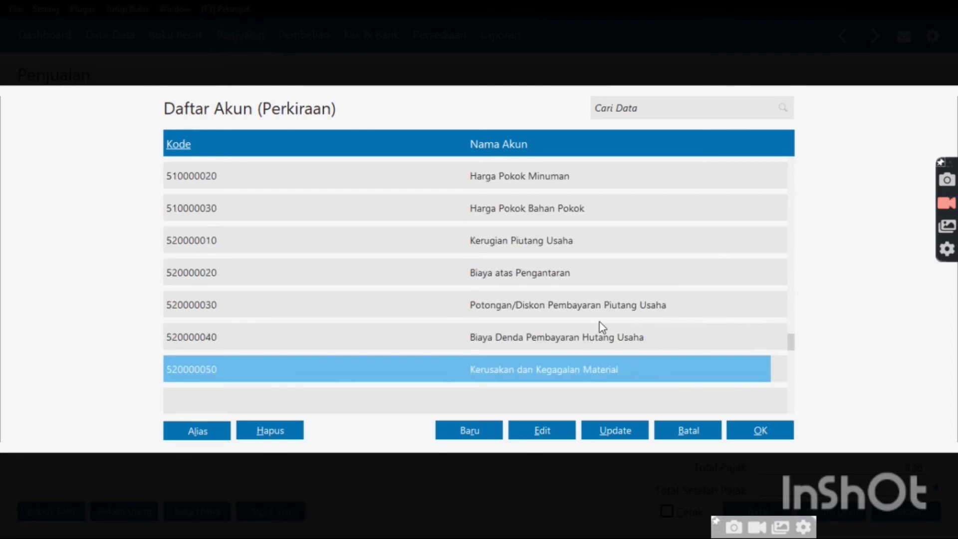
key("Down")
key("Down")
key("Down")
key("Down")
key("Down")
key("Down")
key("Down")
key("Down")
key("Down")
key("Down")
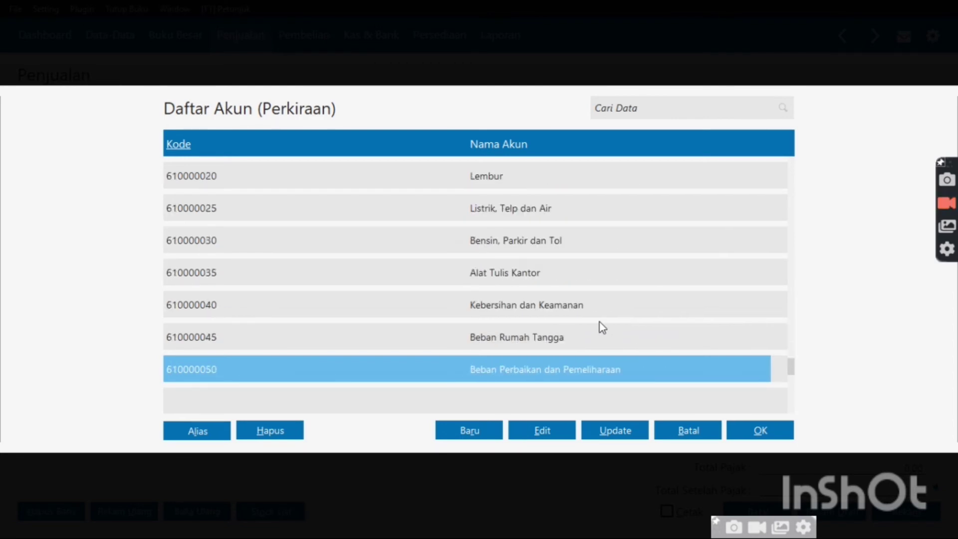
key("Down")
key("Down")
key("Down")
key("Down")
key("Down")
key("Down")
key("Down")
key("Down")
key("Down")
key("Down")
key("Down")
key("Down")
key("Down")
key("Down")
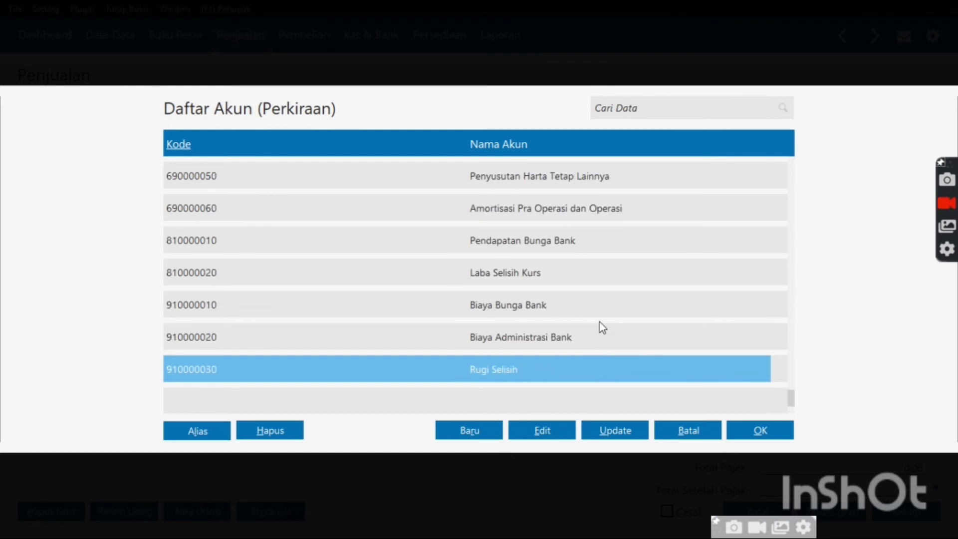
key("Up")
key("Up")
key("Up")
key("Up")
key("Up")
key("Up")
scroll(603, 327, "up", 5)
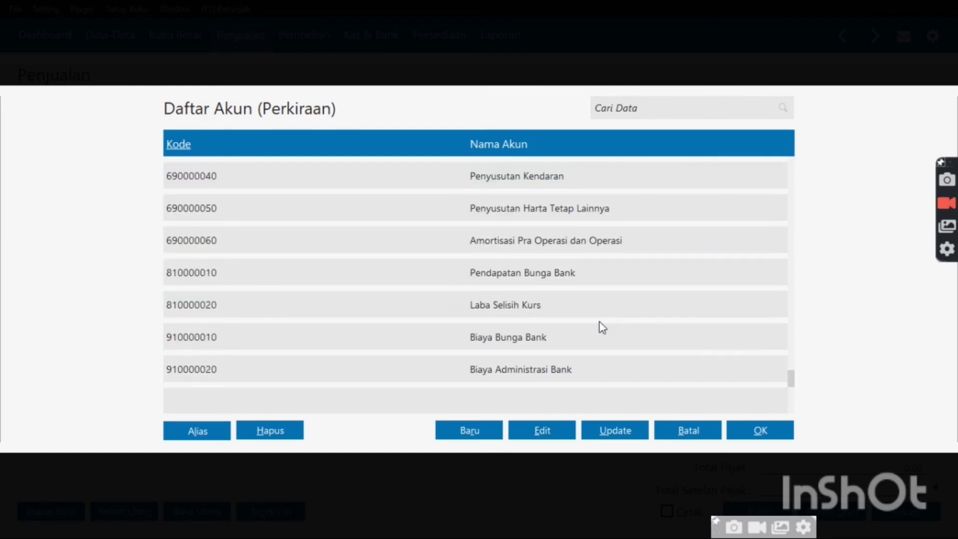
scroll(603, 327, "up", 5)
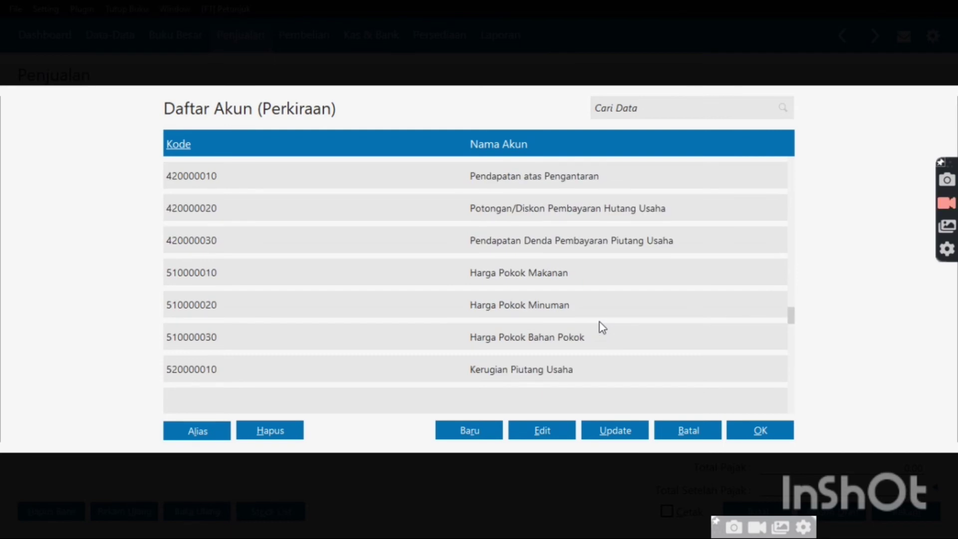
scroll(602, 327, "up", 5)
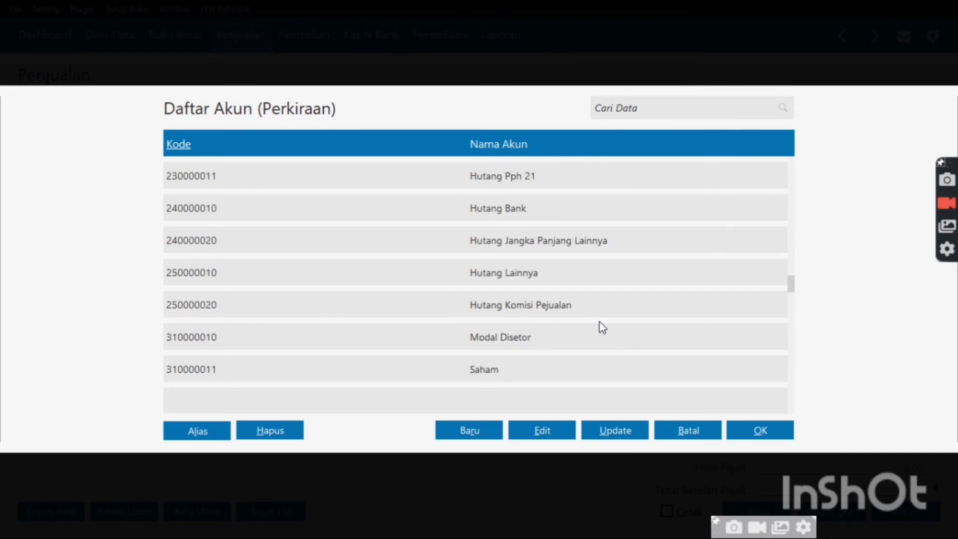
scroll(603, 327, "up", 3)
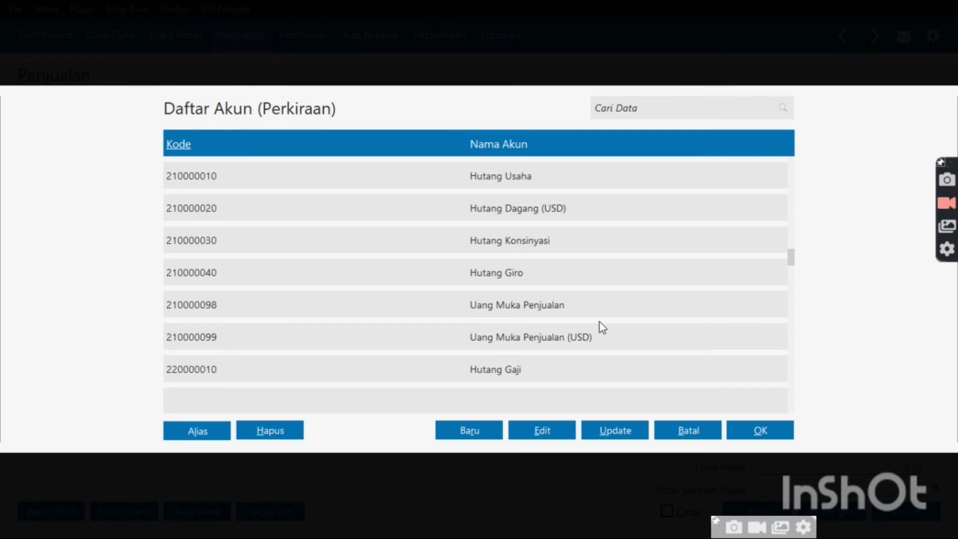
scroll(603, 327, "up", 8)
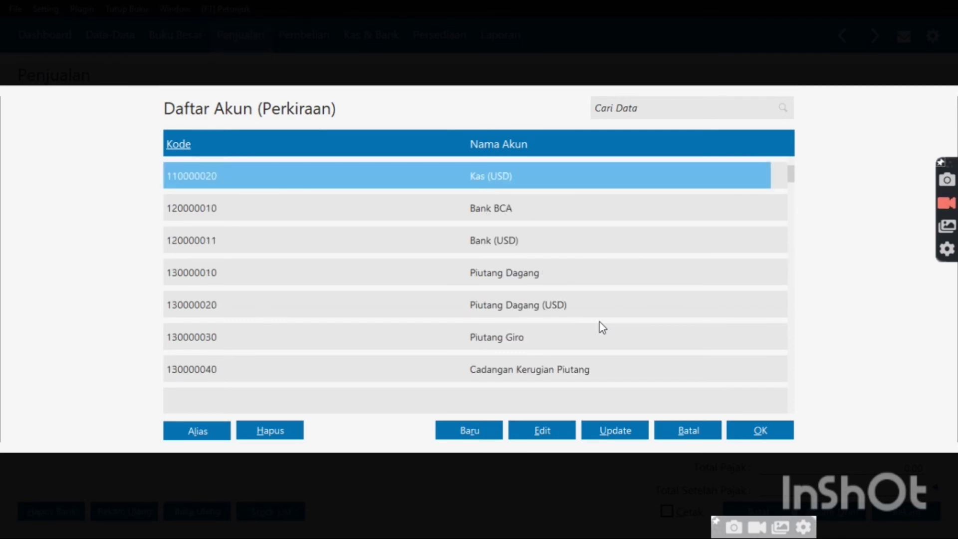
scroll(603, 328, "down", 4)
scroll(602, 327, "down", 1)
scroll(603, 327, "down", 7)
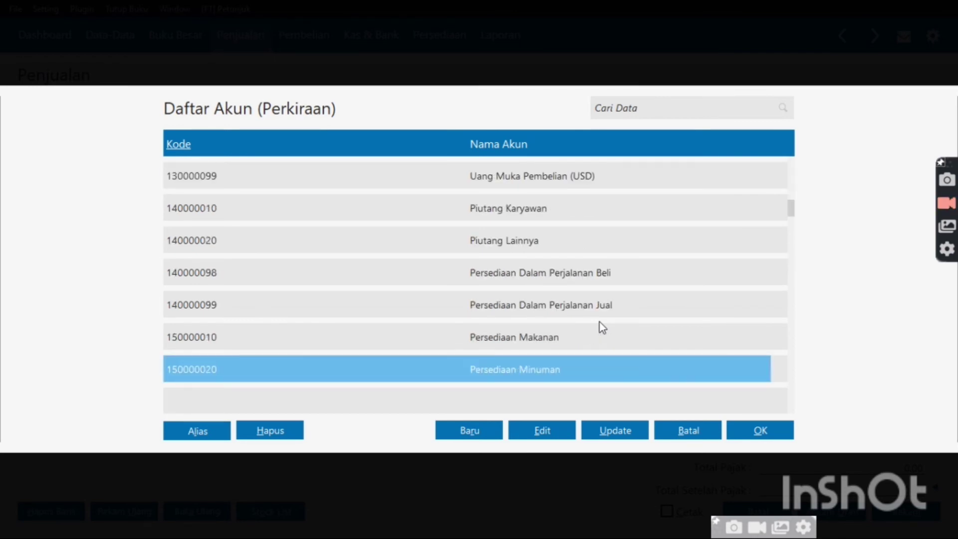
scroll(602, 327, "down", 7)
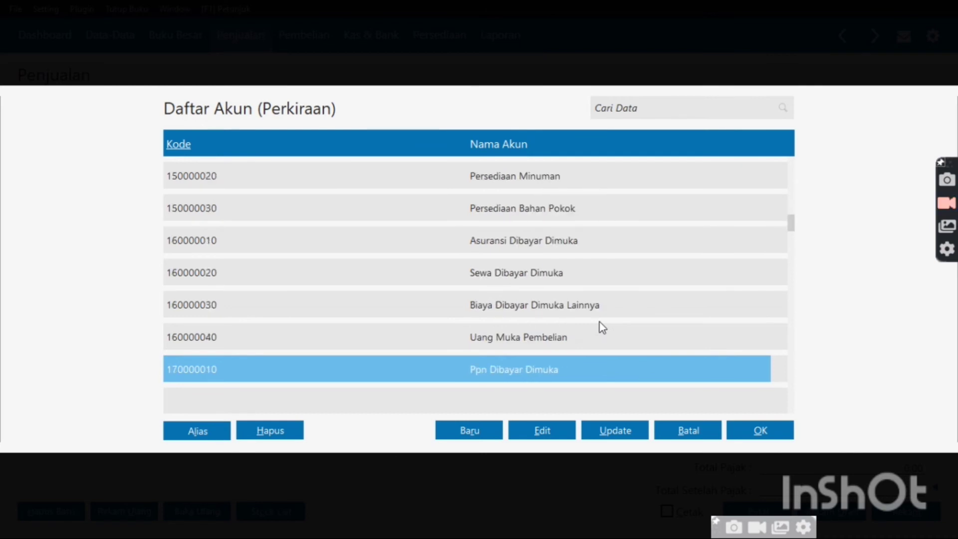
scroll(603, 328, "down", 7)
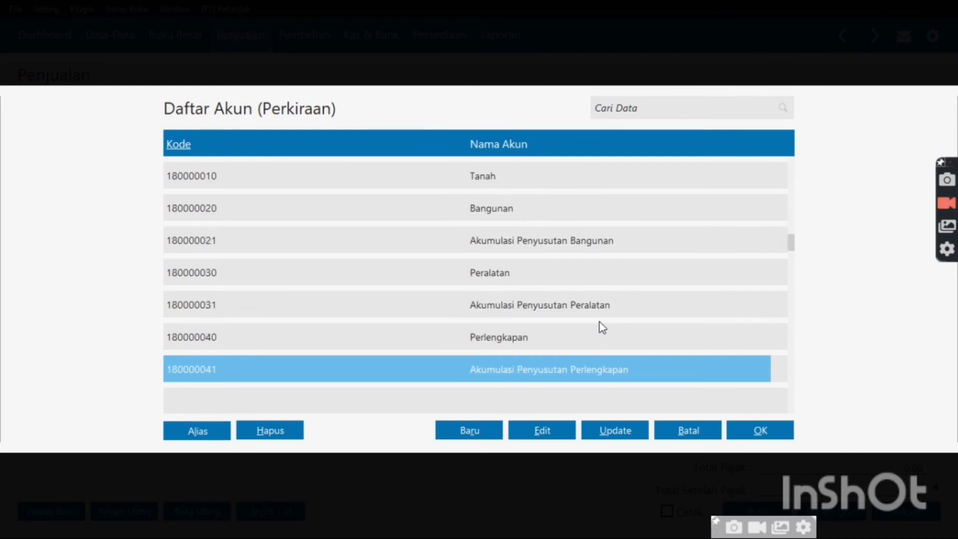
scroll(602, 328, "down", 2)
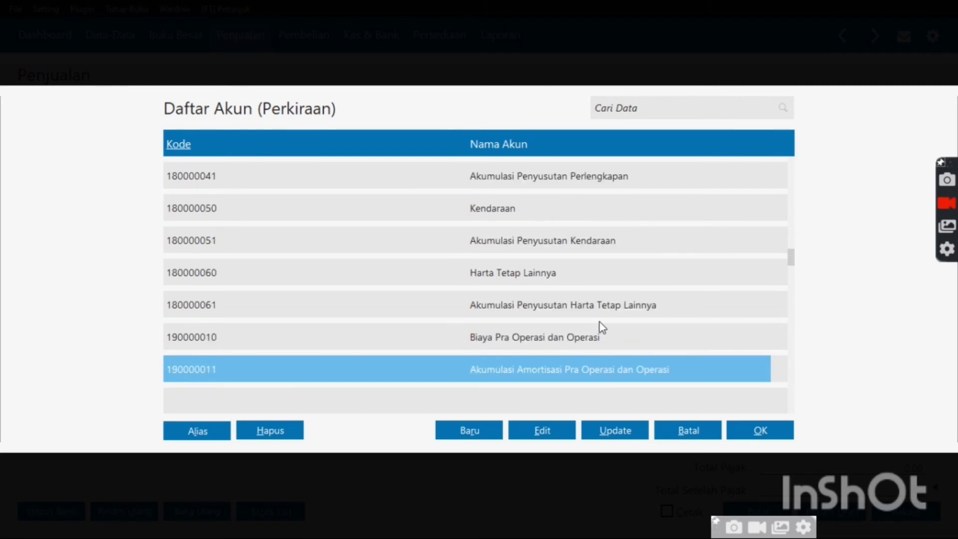
scroll(603, 327, "down", 8)
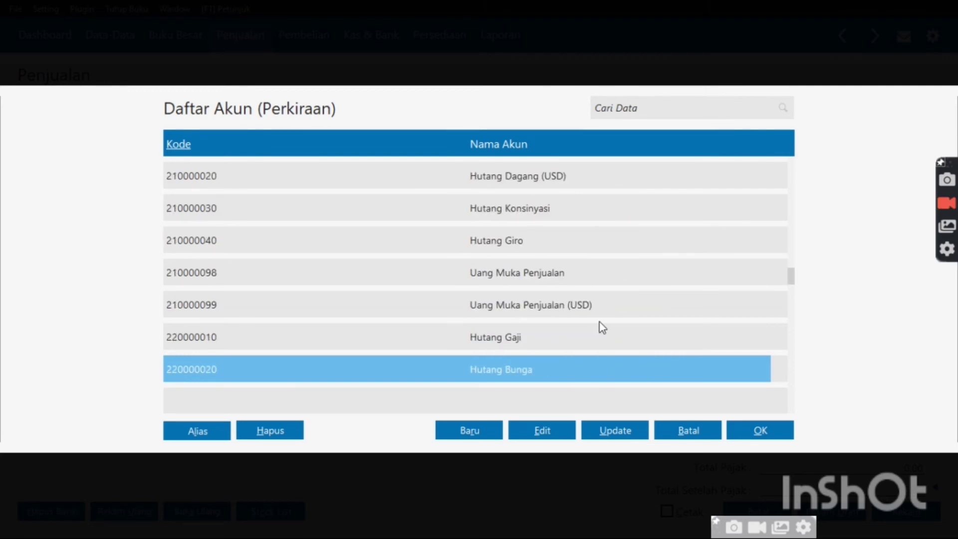
scroll(602, 327, "down", 13)
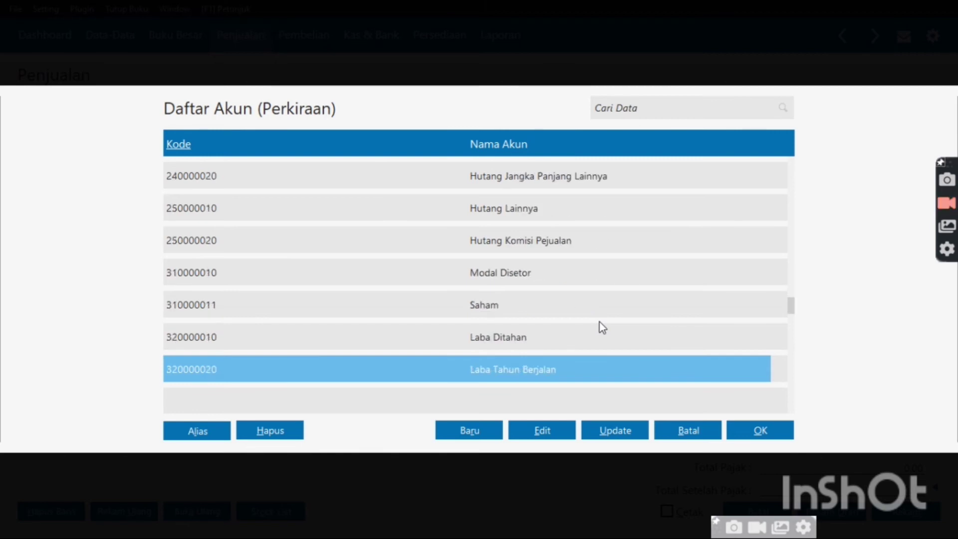
scroll(603, 327, "down", 3)
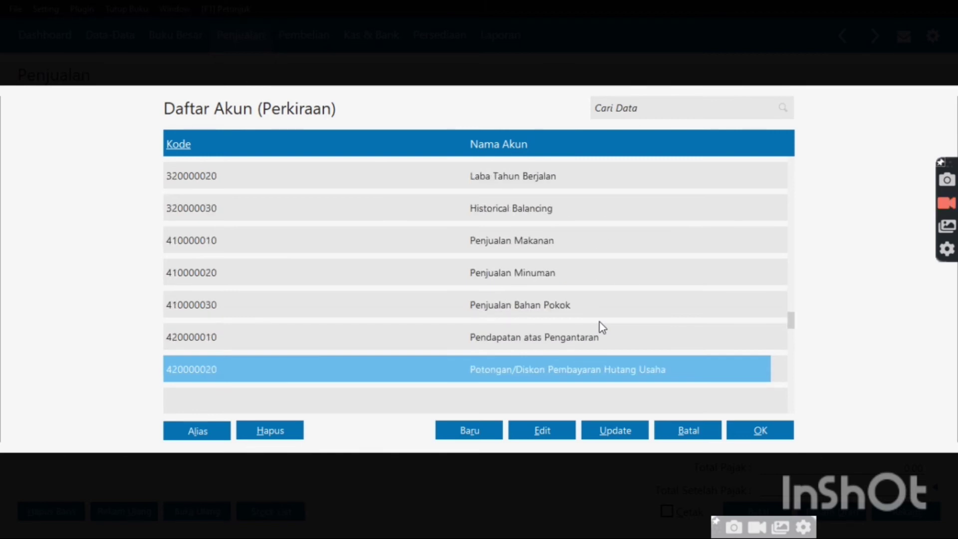
scroll(603, 327, "down", 1)
scroll(603, 327, "down", 4)
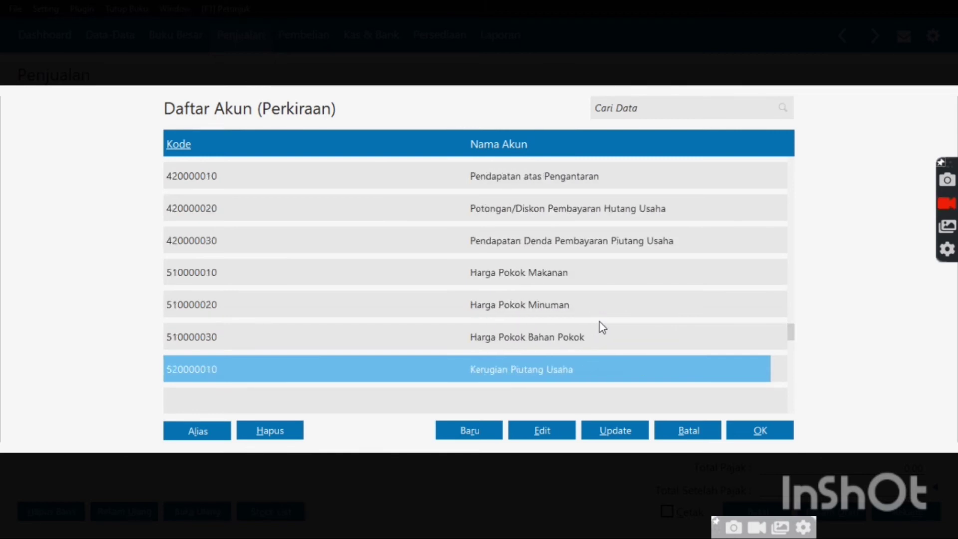
scroll(603, 327, "down", 8)
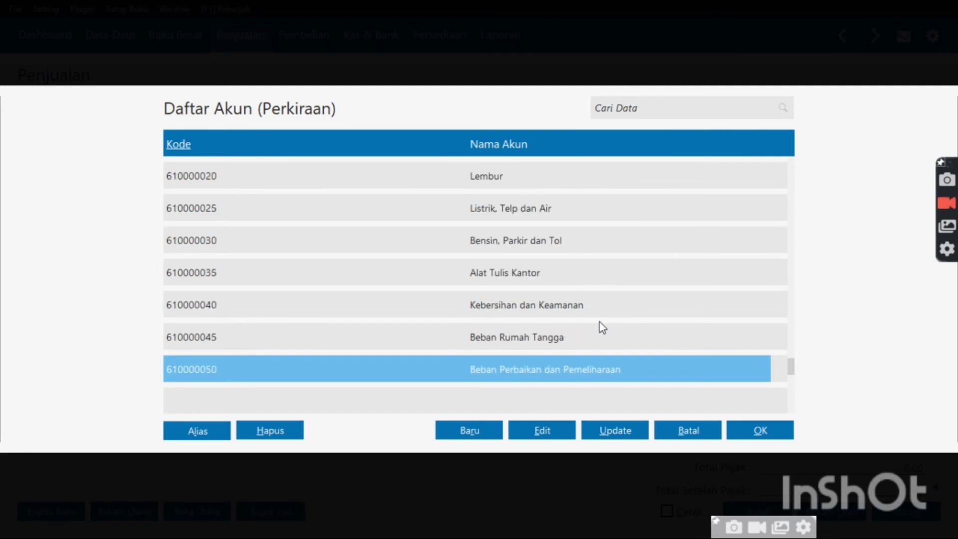
scroll(602, 327, "down", 10)
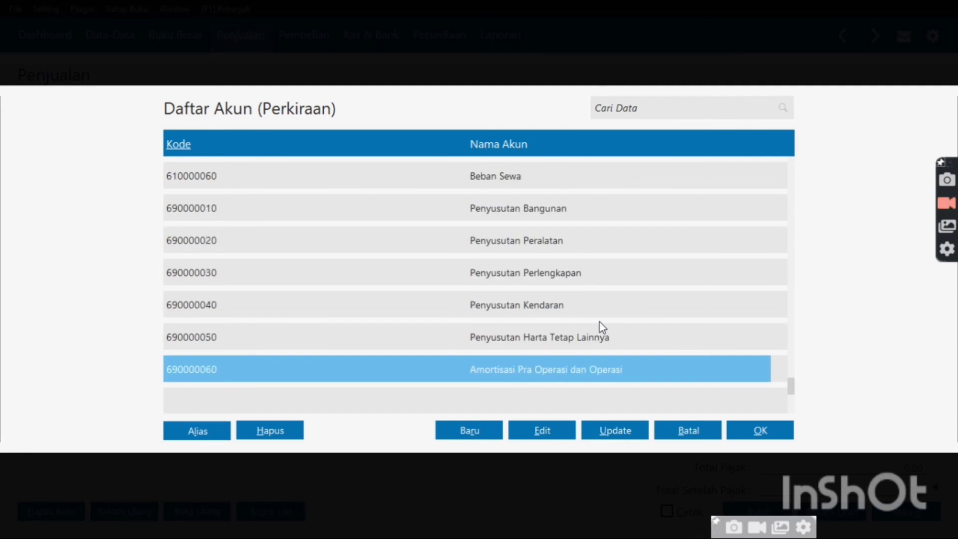
scroll(602, 327, "down", 3)
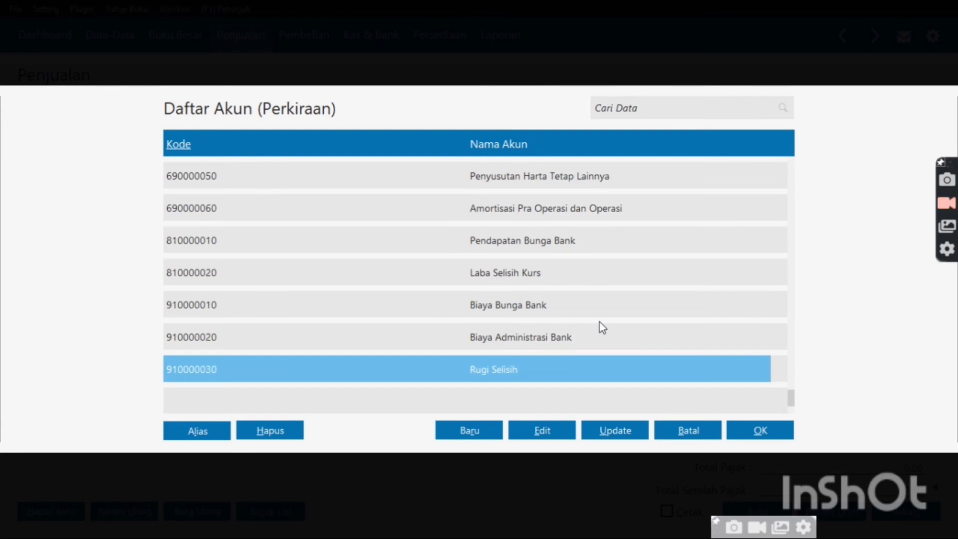
Create a new account 'Pendapatan Usaha' (4200-00-031) and place it on the invoice's first line
left_click(470, 431)
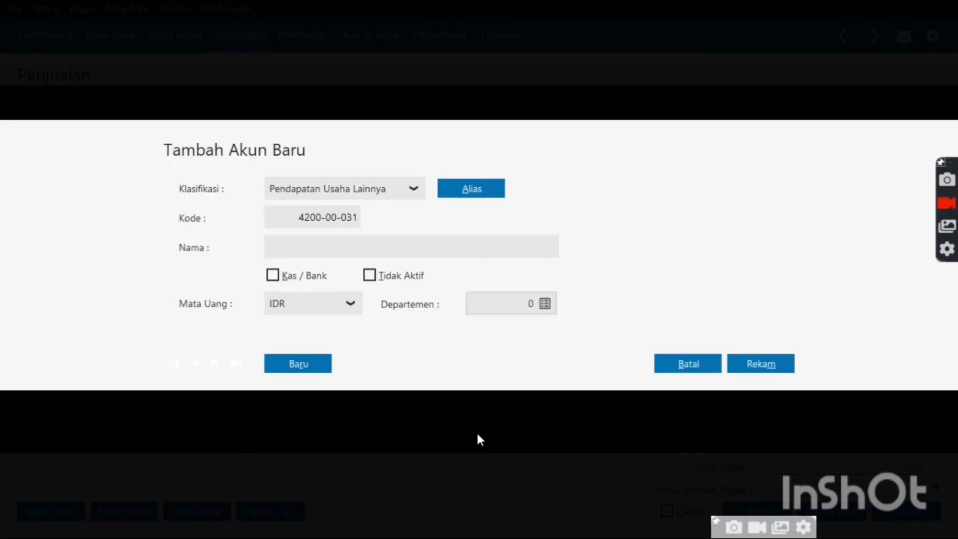
left_click(376, 249)
type("p")
key("BackSpace")
type("Pendap")
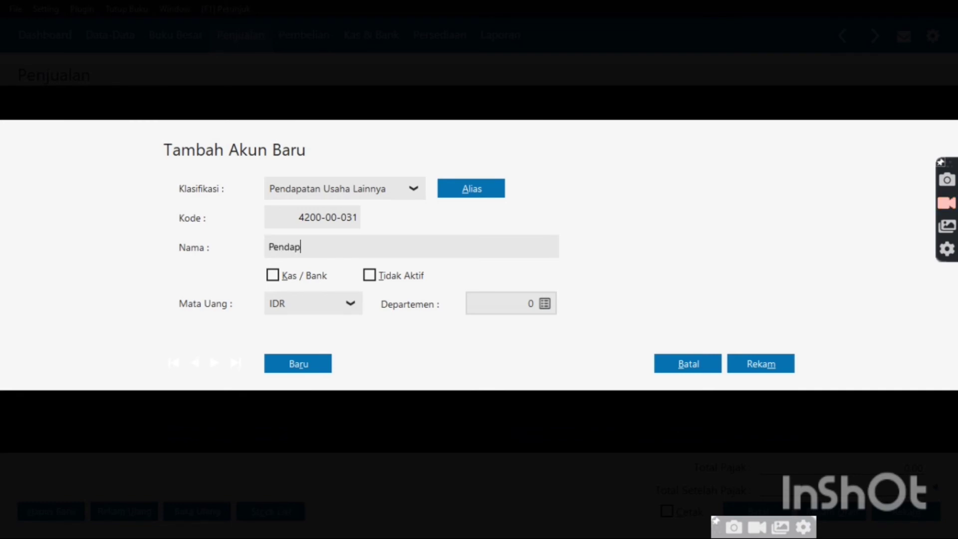
type("atan Usaha")
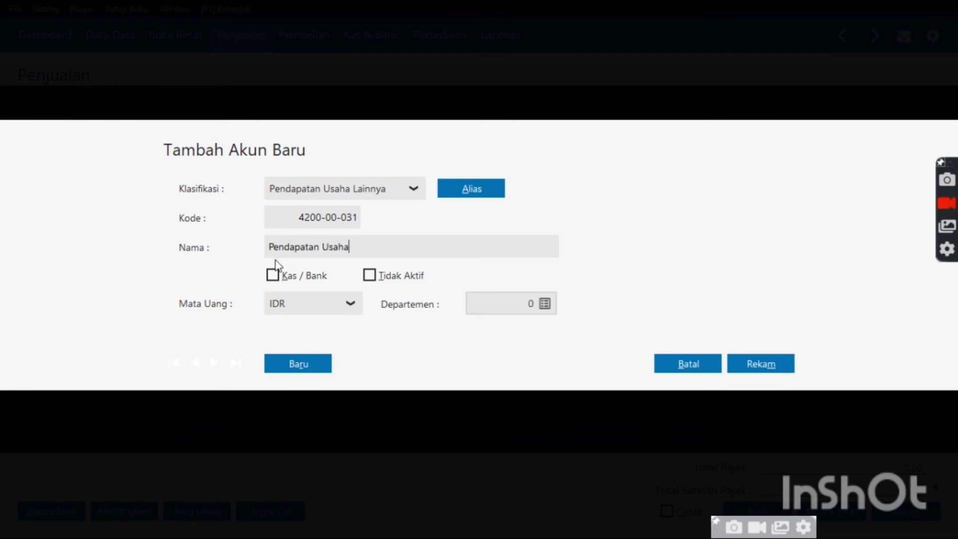
left_click(273, 276)
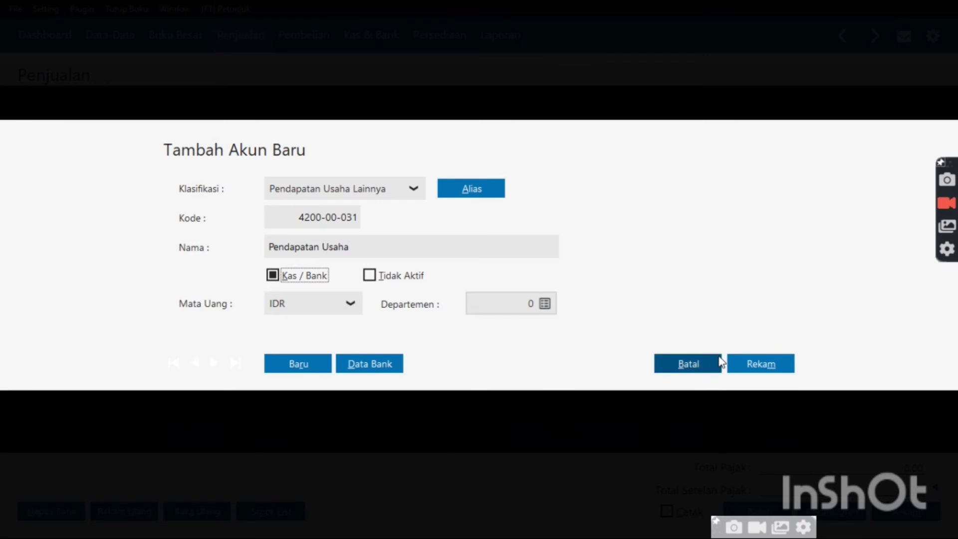
left_click(758, 372)
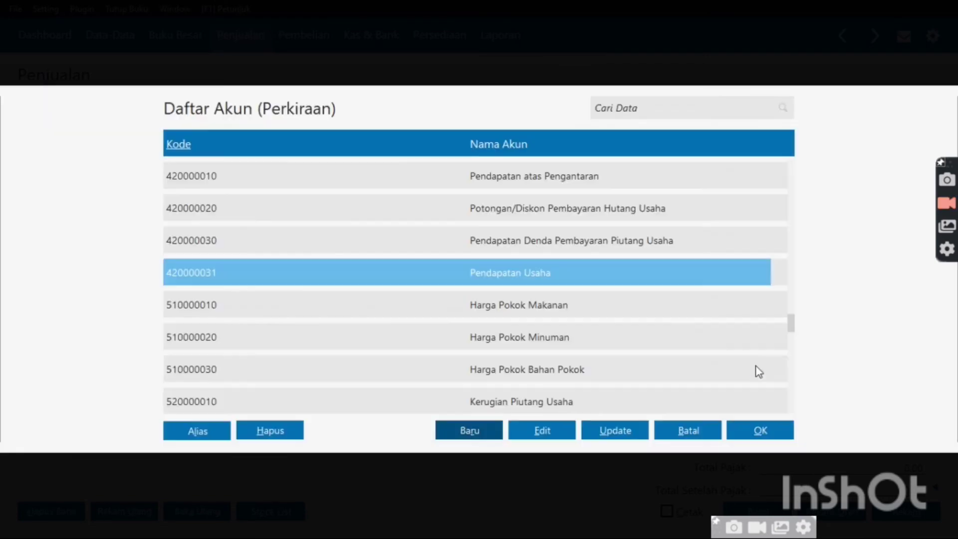
double_click(669, 278)
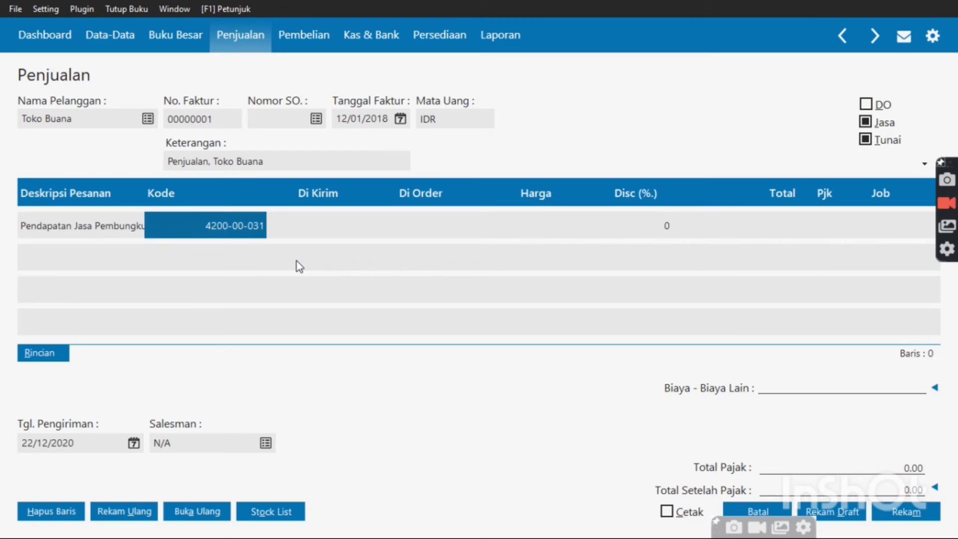
Give the service line quantity 5, price 100,000 and VAT, then start a new row
left_click(293, 235)
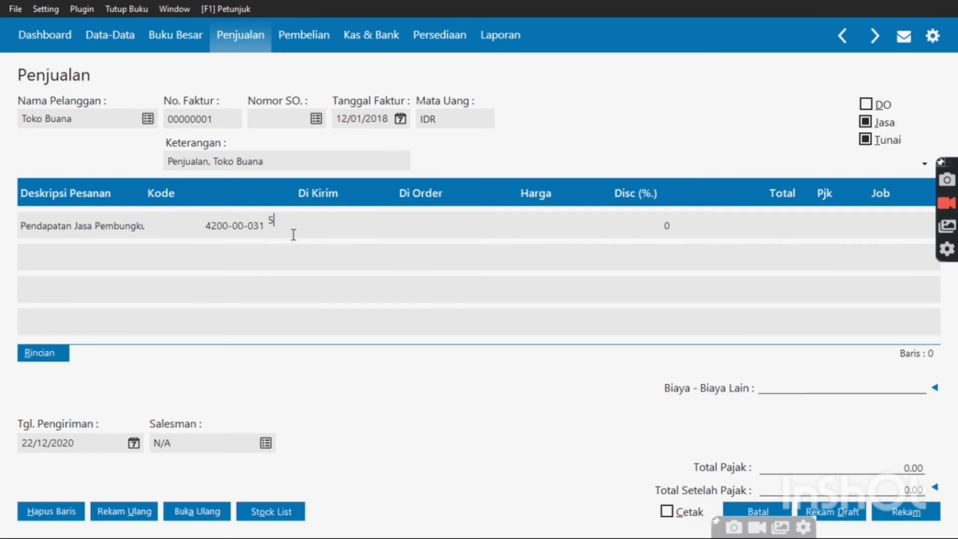
type("5")
key("Tab")
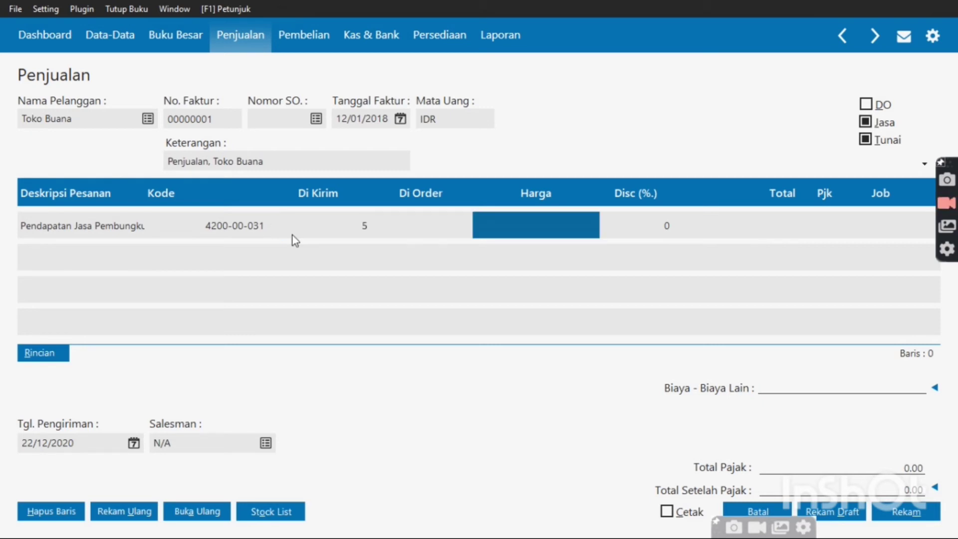
type("19")
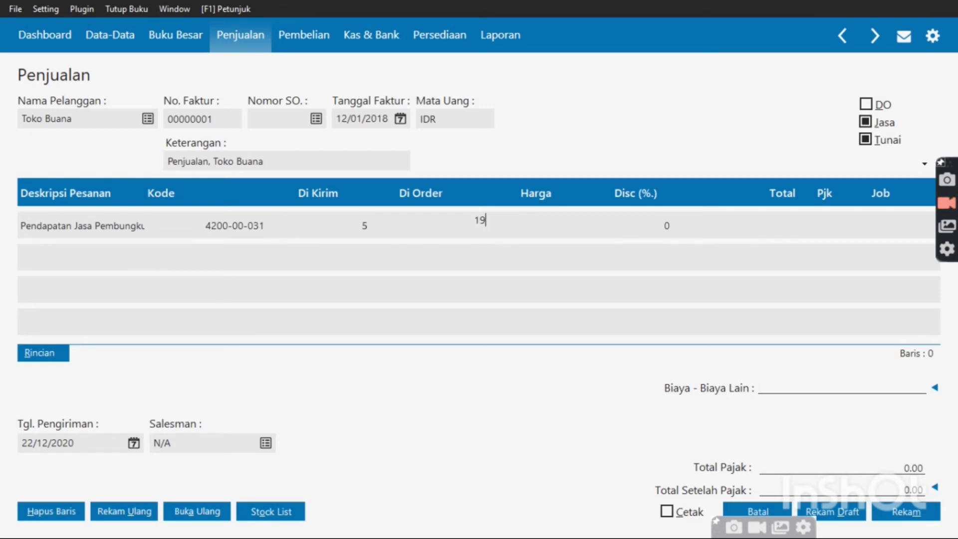
type("00000")
key("Return")
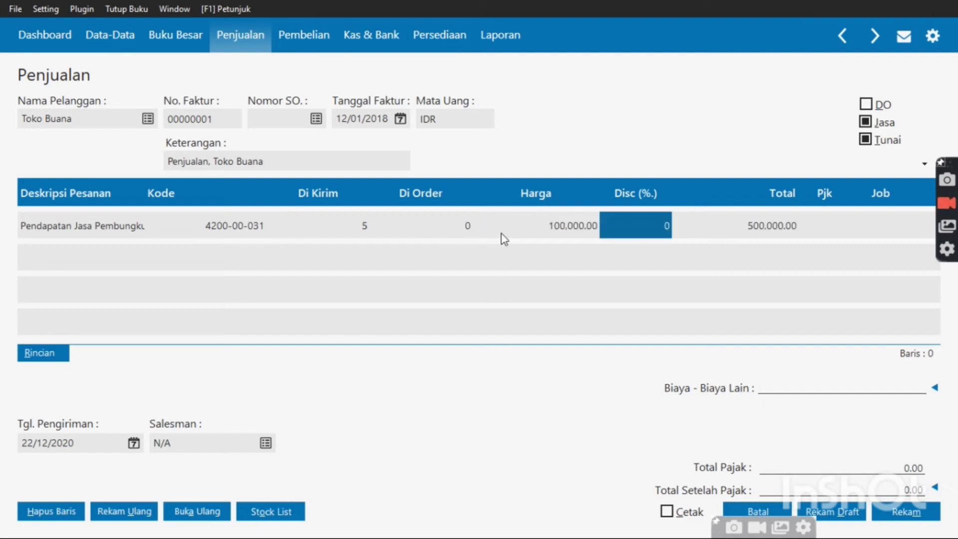
left_click(816, 226)
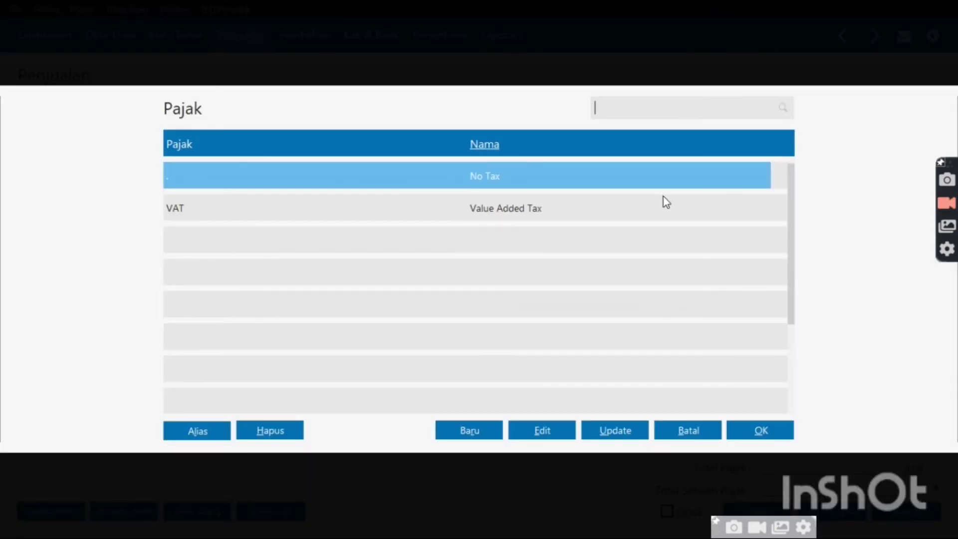
double_click(663, 198)
key("Tab")
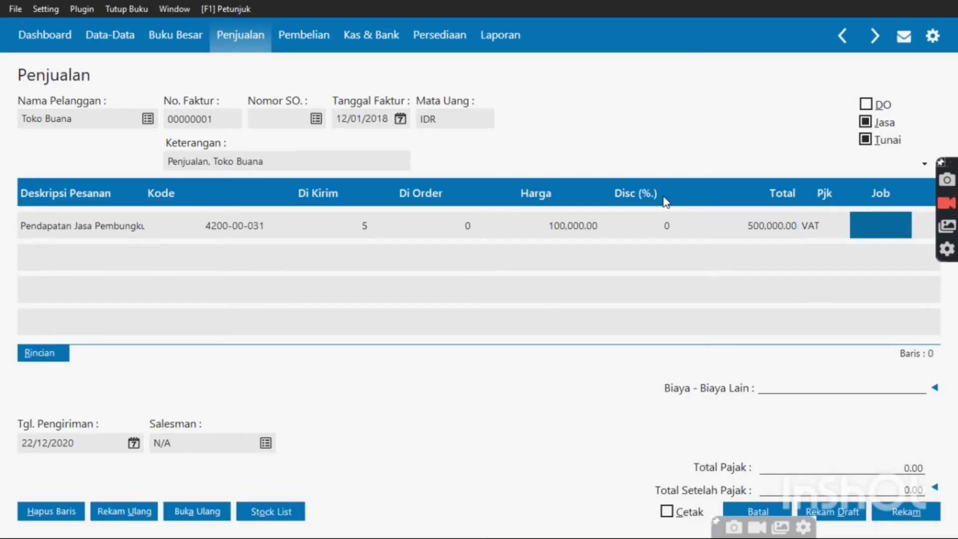
key("Tab")
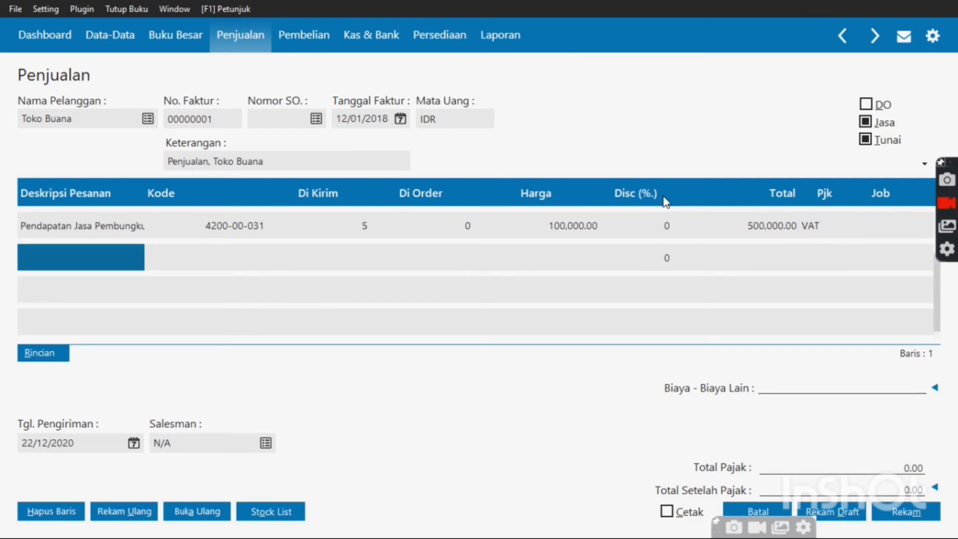
Add a new employee record and assign that employee as the invoice's salesman
left_click(263, 446)
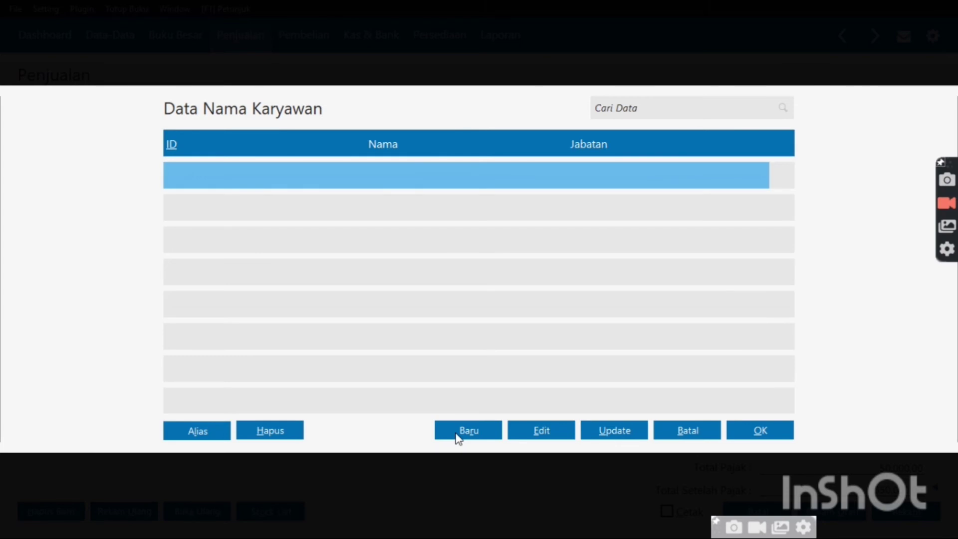
left_click(457, 435)
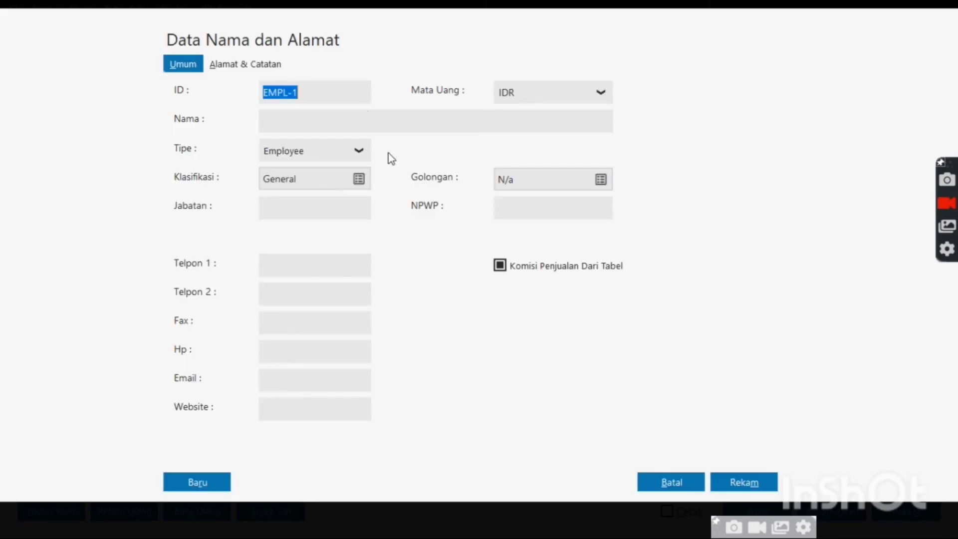
left_click(316, 118)
type("Ahdan")
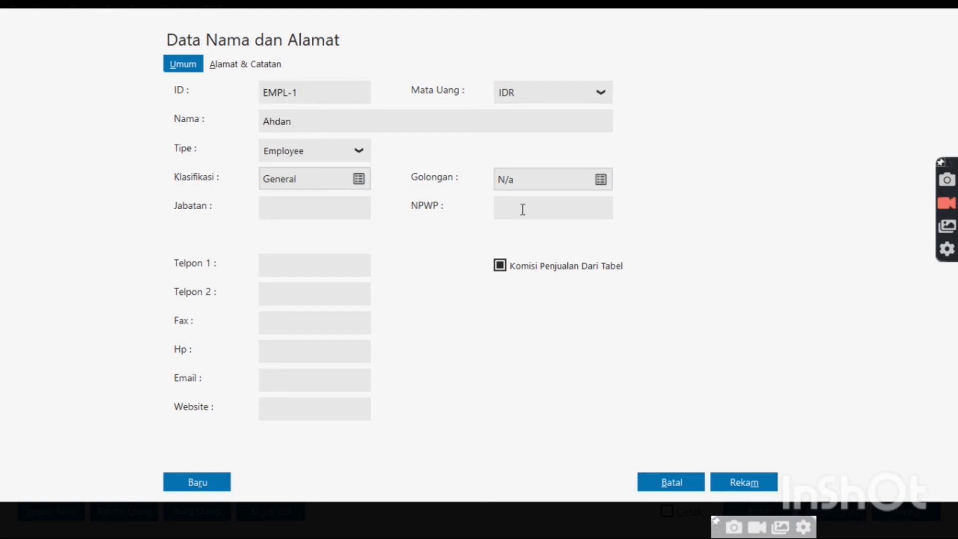
left_click(733, 482)
double_click(513, 175)
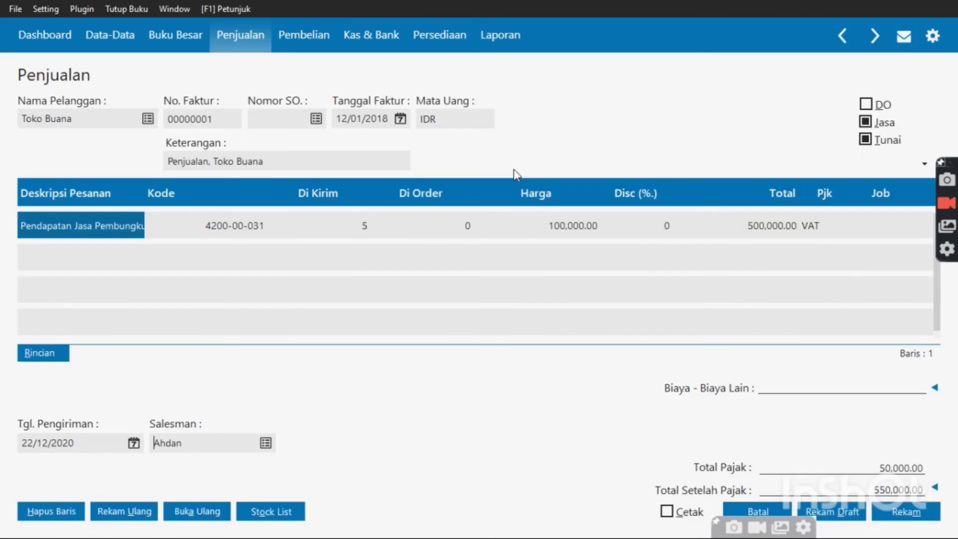
Set the delivery date to 12 January 2018 and save the invoice
left_click(133, 443)
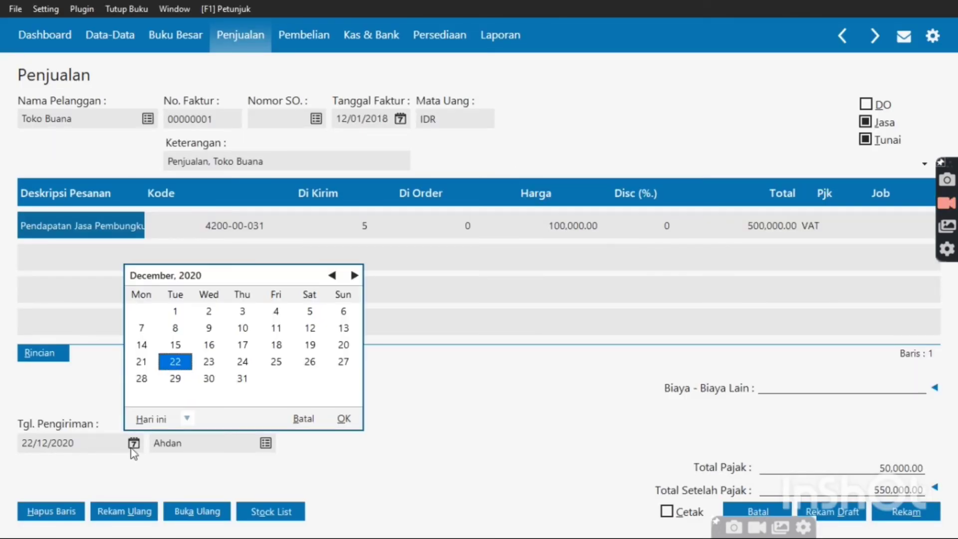
left_click(191, 416)
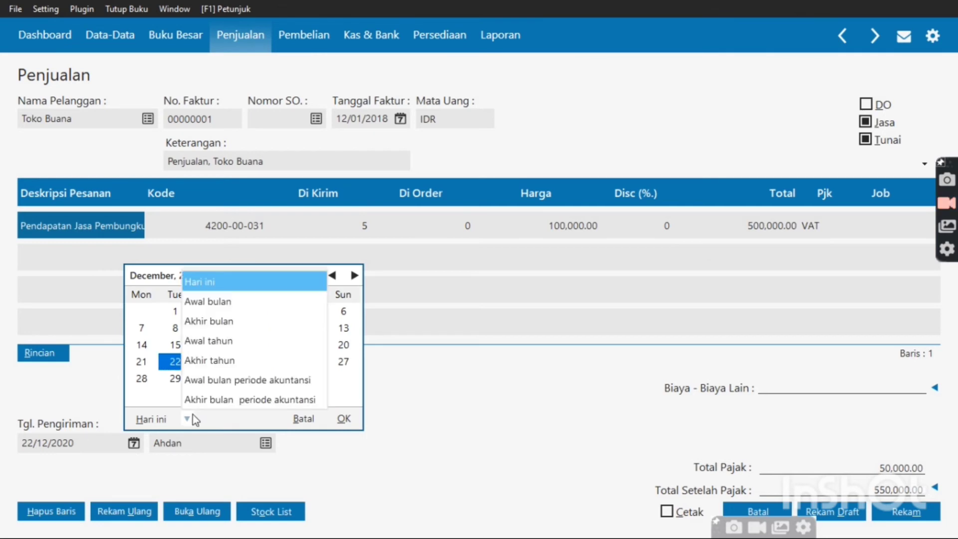
left_click(210, 384)
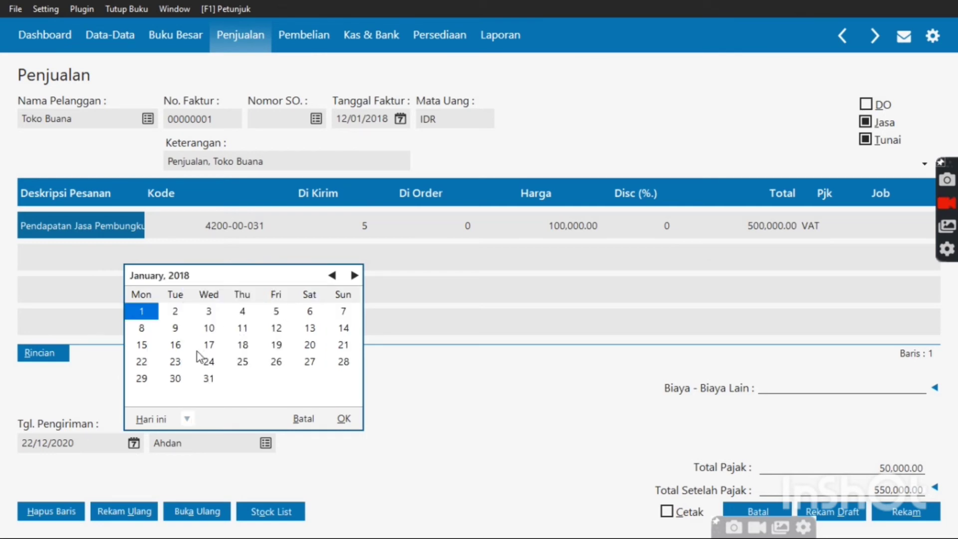
left_click(275, 328)
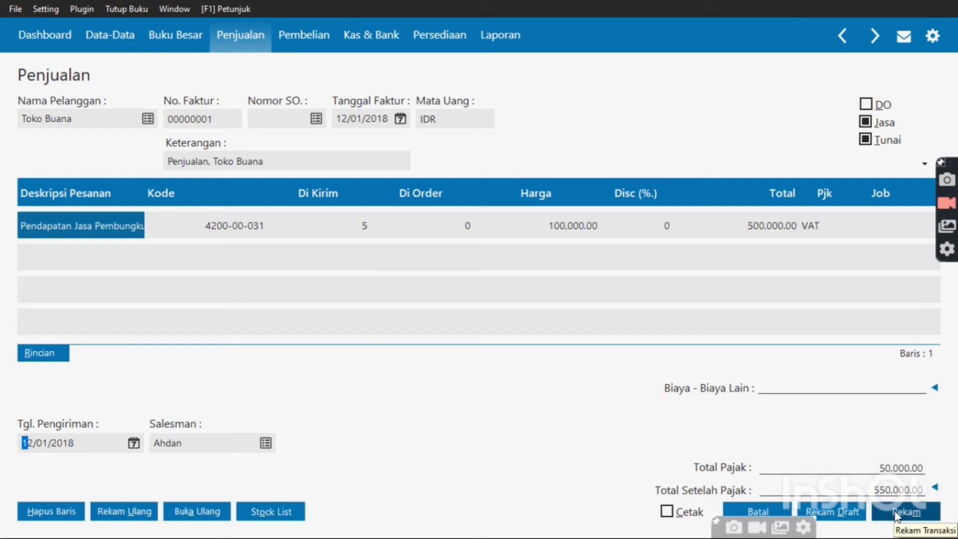
left_click(897, 516)
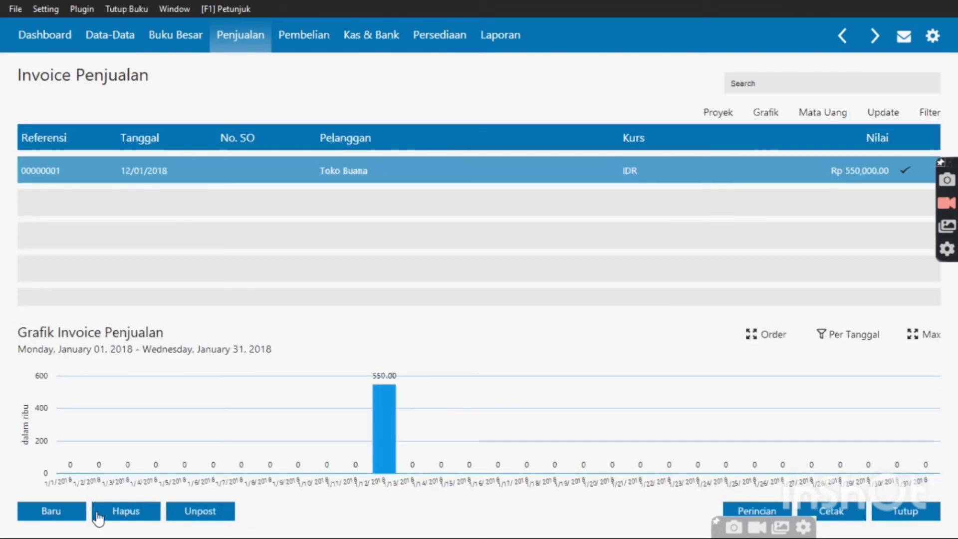
Start a new invoice for Toko Buana dated 12 January 2018, switched from services to goods
left_click(61, 509)
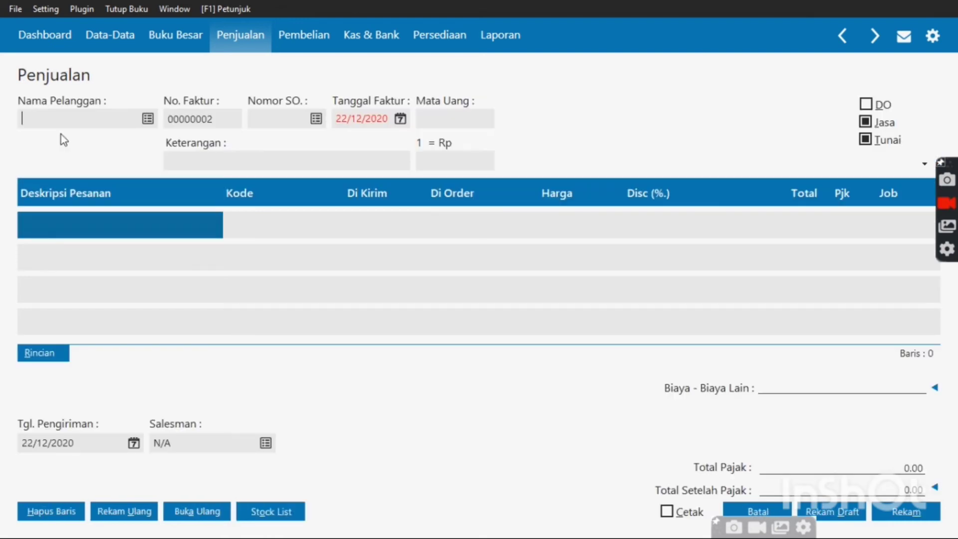
left_click(147, 119)
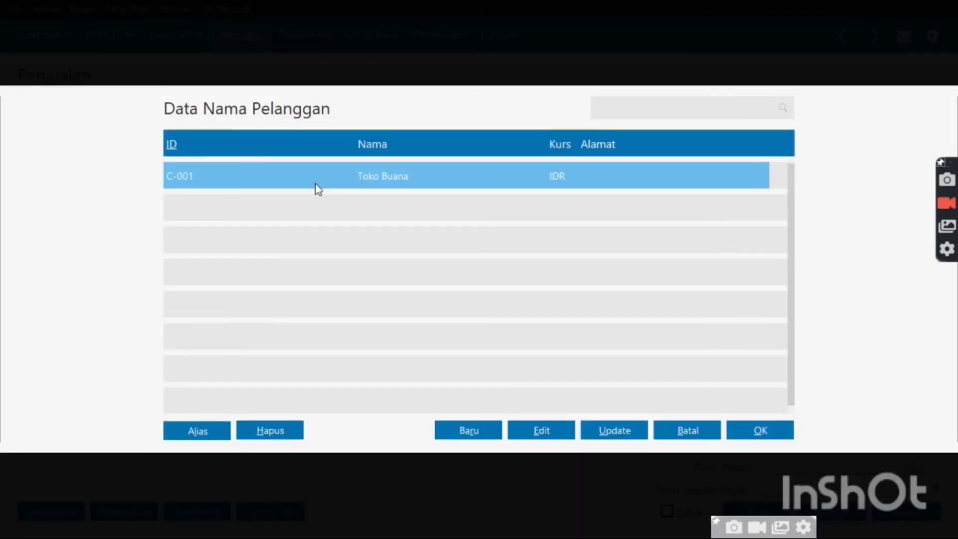
double_click(315, 184)
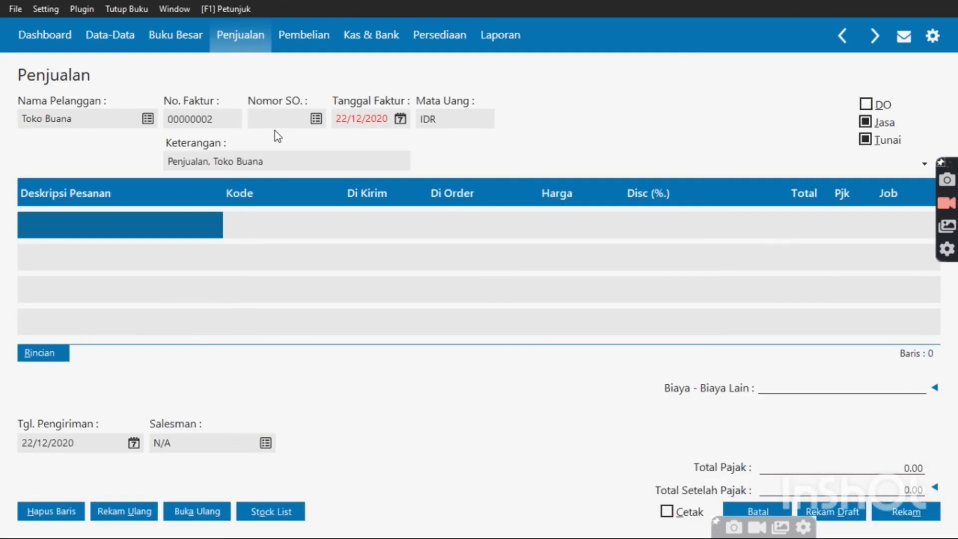
left_click(399, 121)
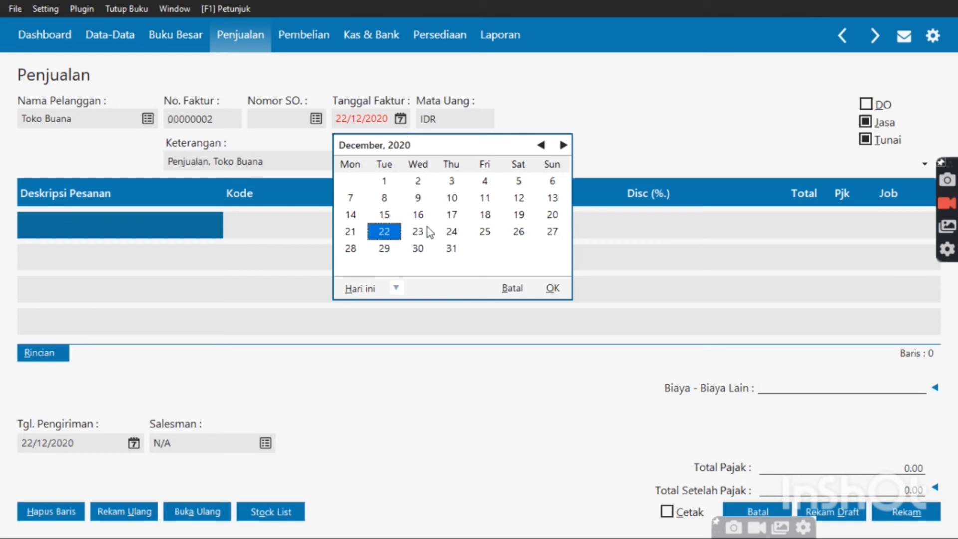
left_click(395, 289)
left_click(416, 409)
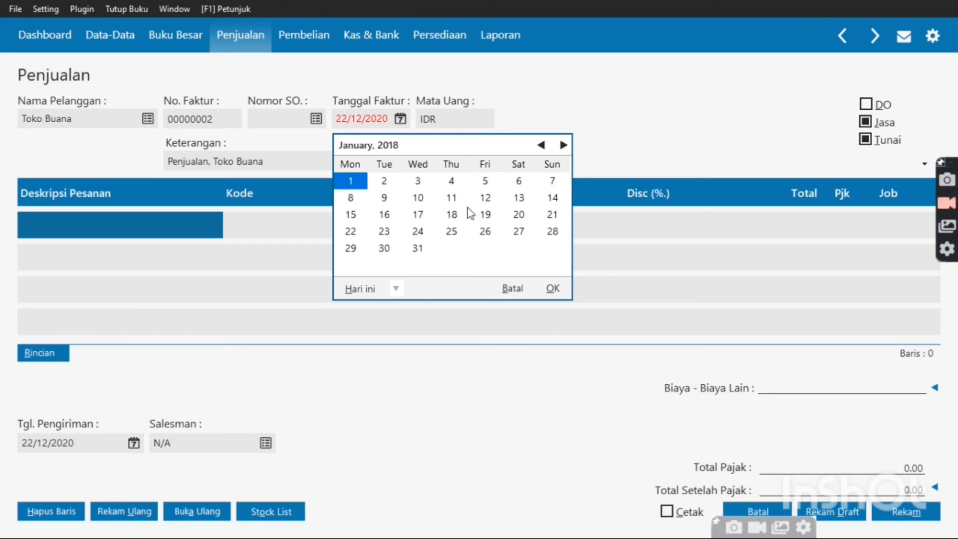
left_click(486, 200)
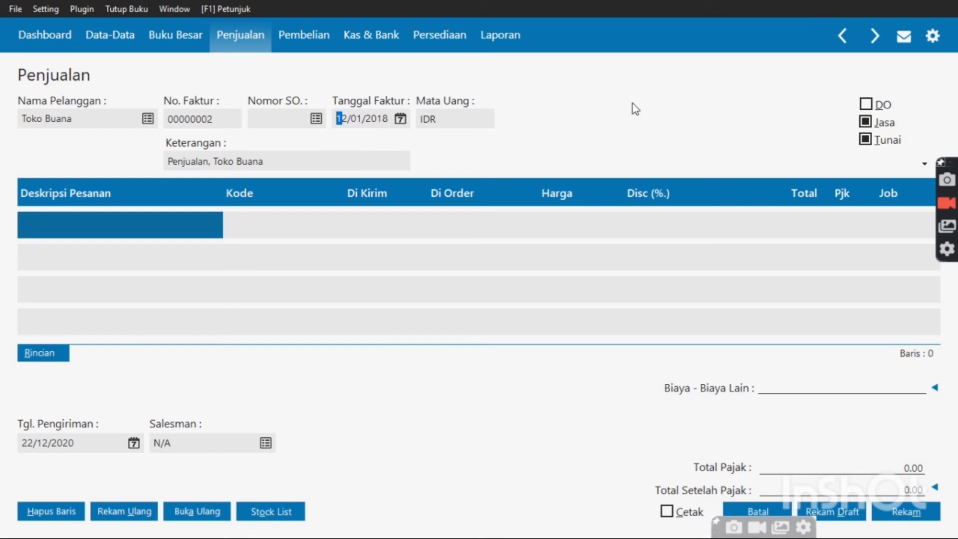
left_click(870, 126)
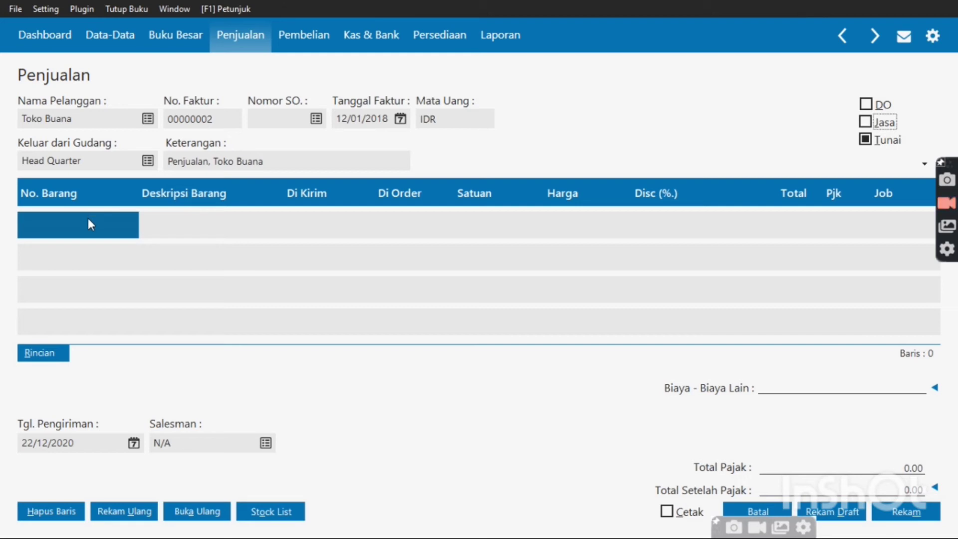
Add BM-002 Oops wafer cokelat as the first line: 5 Pcs at 2,000 with VAT
double_click(88, 219)
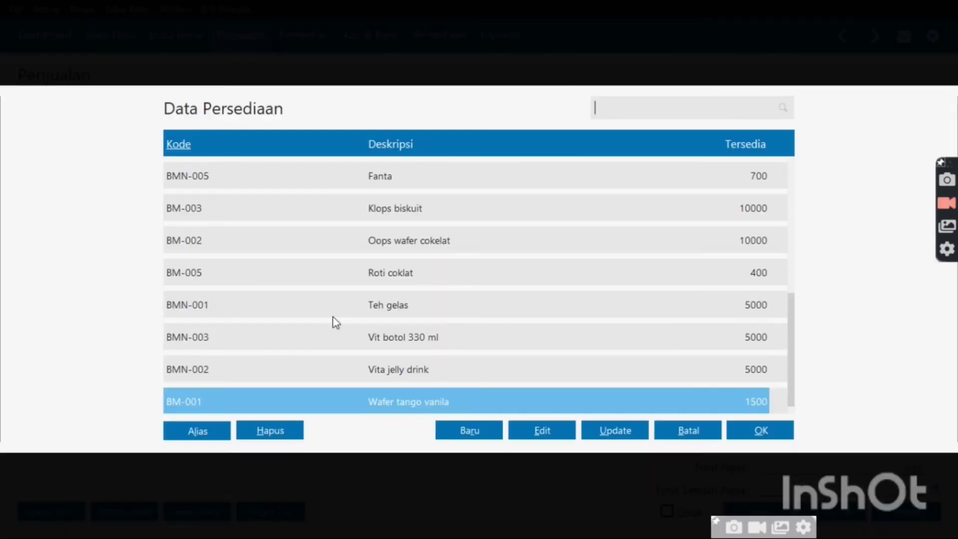
double_click(438, 241)
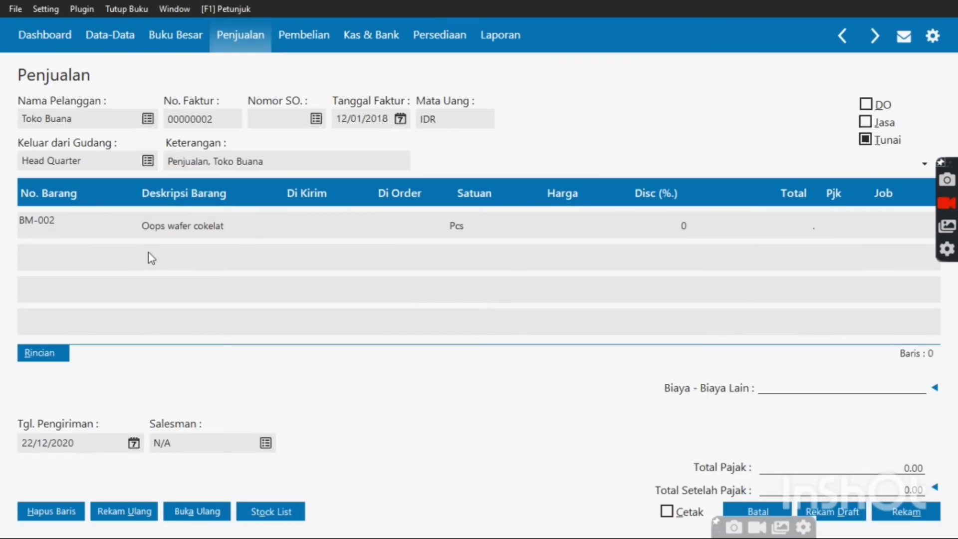
key("Tab")
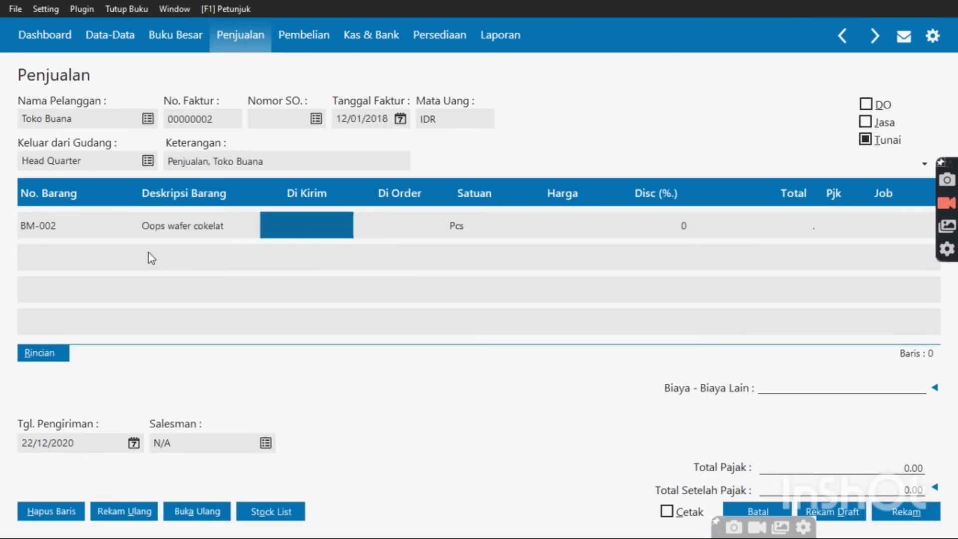
type("5")
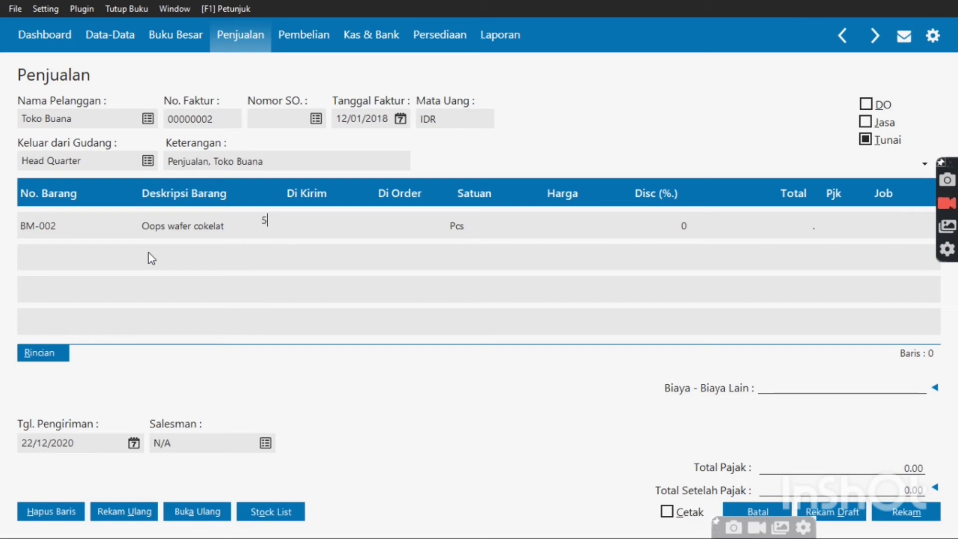
key("Tab")
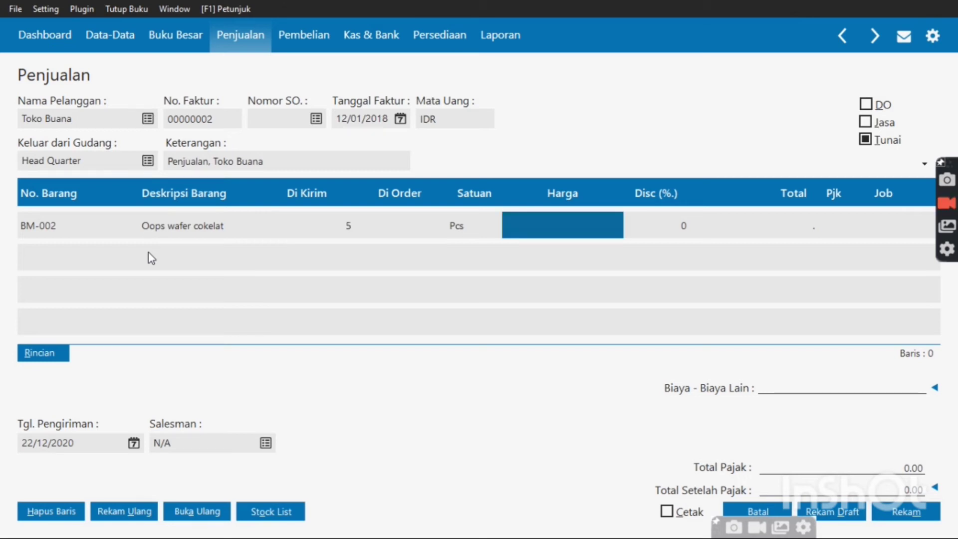
type("2000")
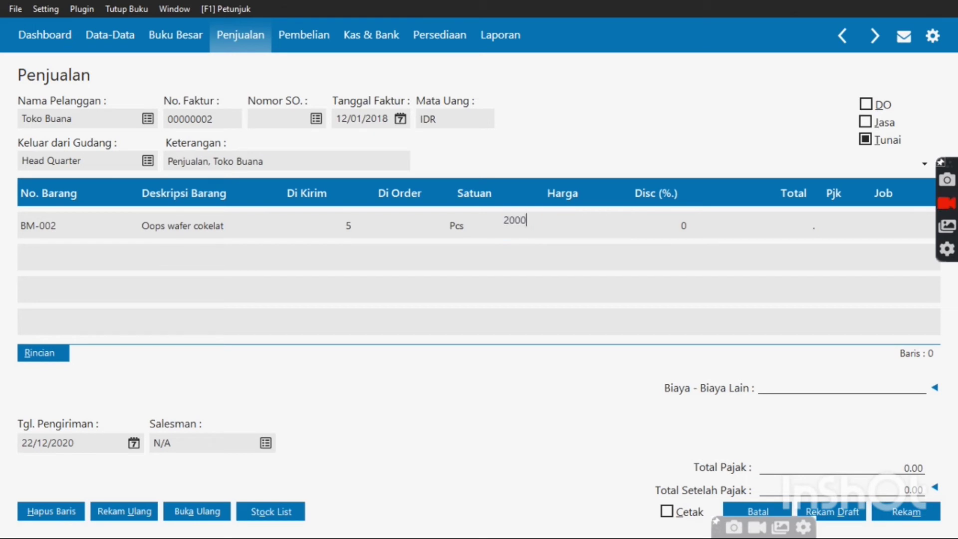
key("Tab")
key("Tab")
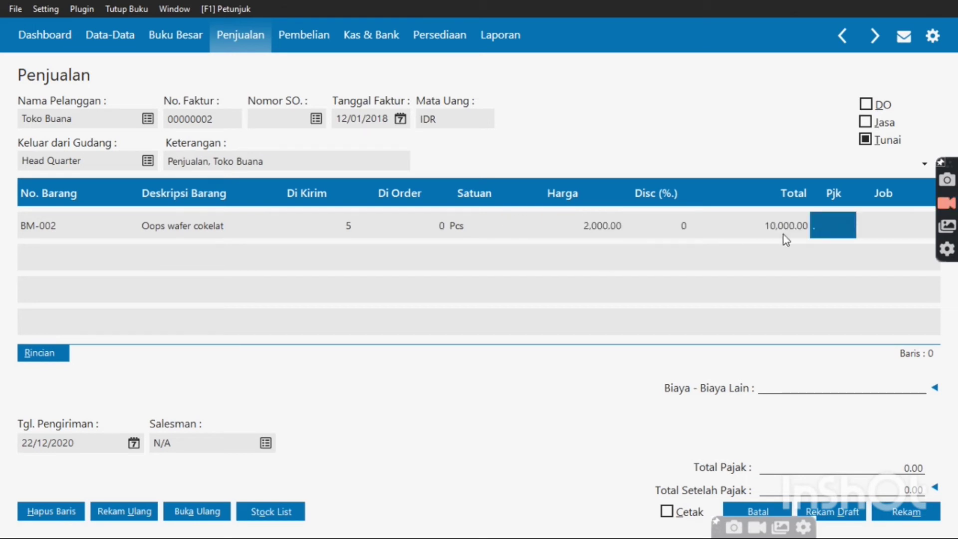
double_click(837, 237)
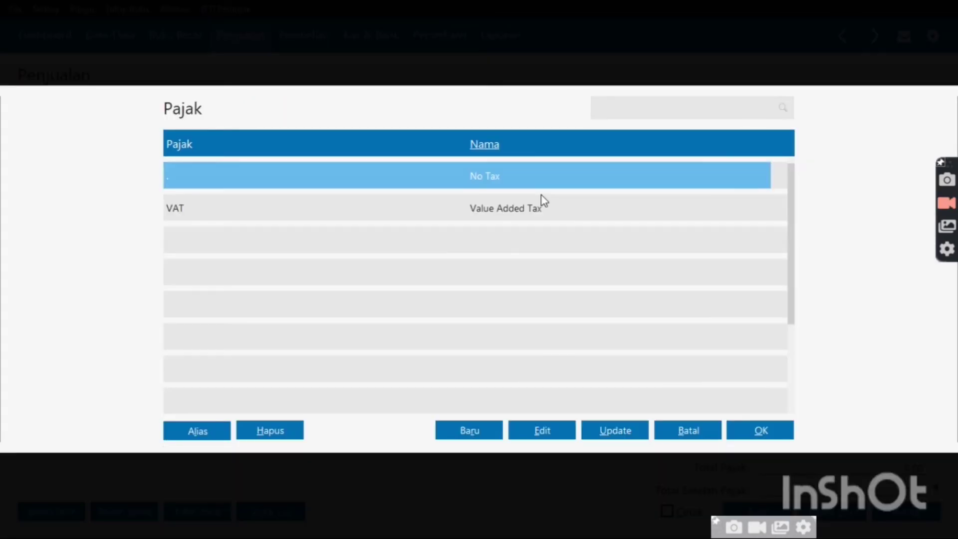
double_click(537, 205)
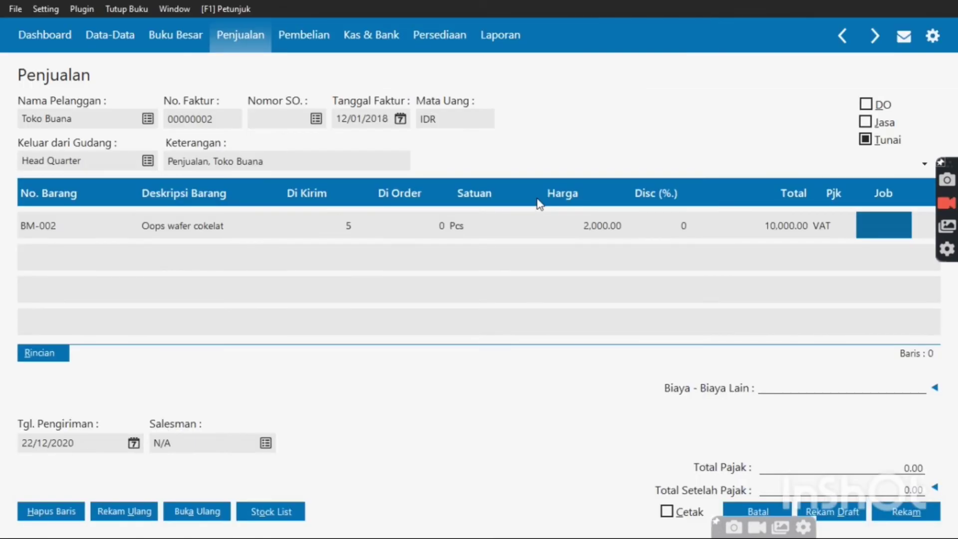
key("Tab")
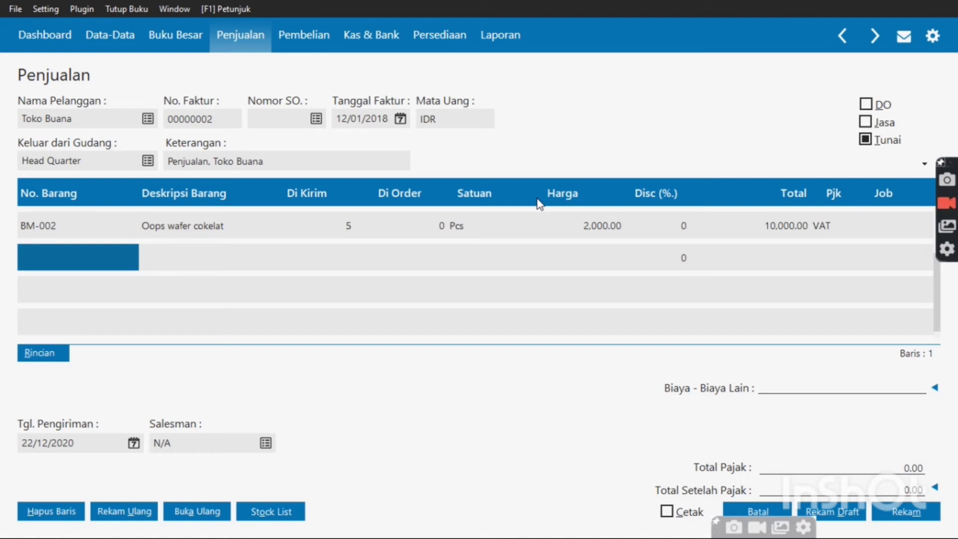
Add BM-003 Klops biskuit as the second line: 5 Pcs at 2,000 with VAT
double_click(99, 255)
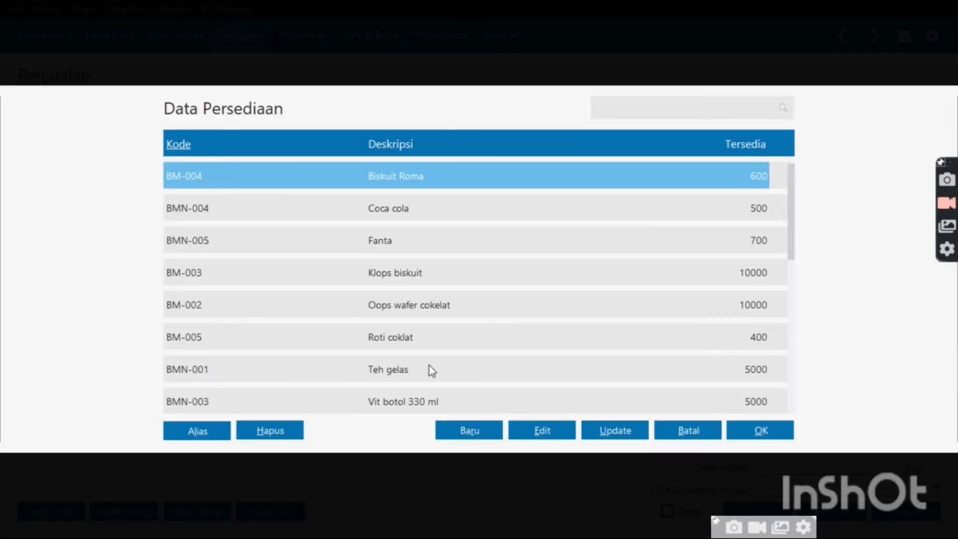
scroll(429, 365, "down", 8)
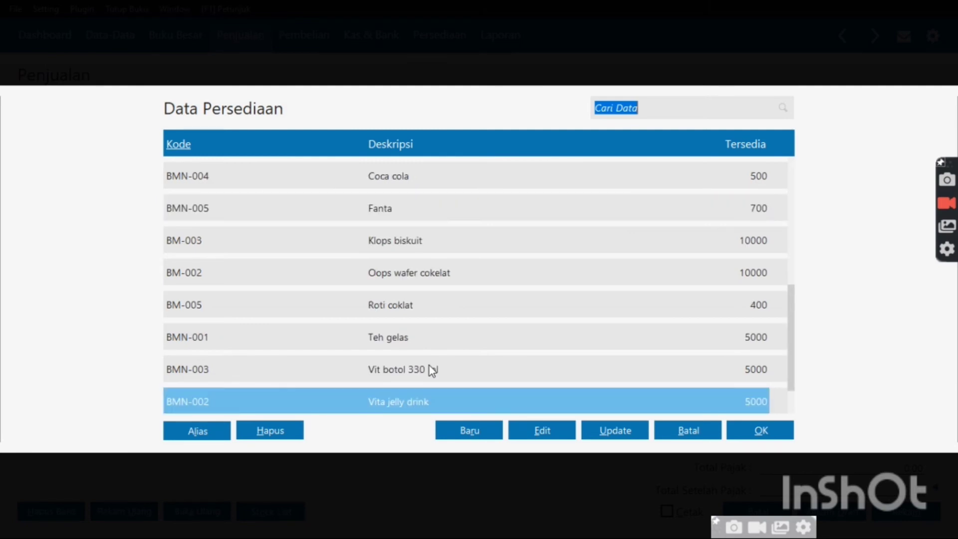
scroll(432, 370, "down", 1)
left_click(431, 369)
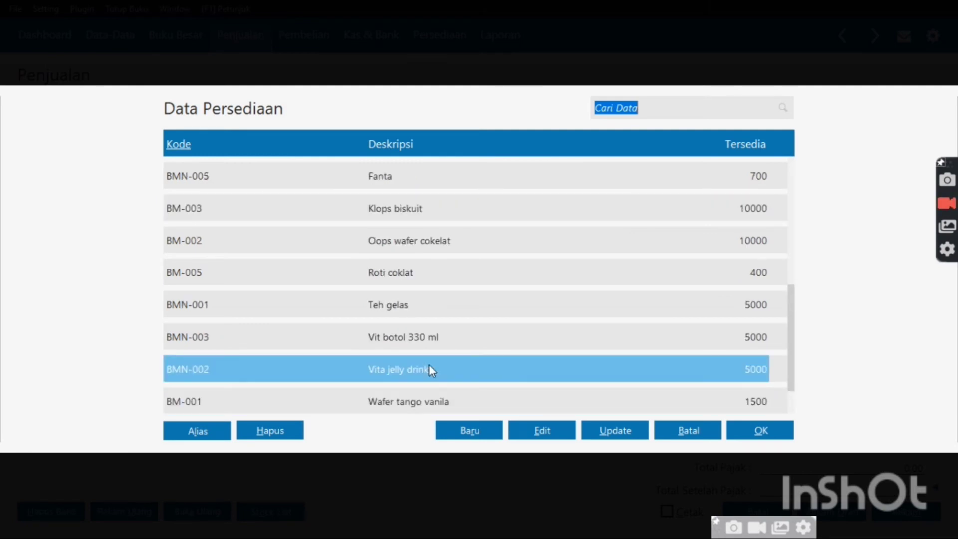
scroll(429, 366, "up", 8)
scroll(429, 366, "down", 3)
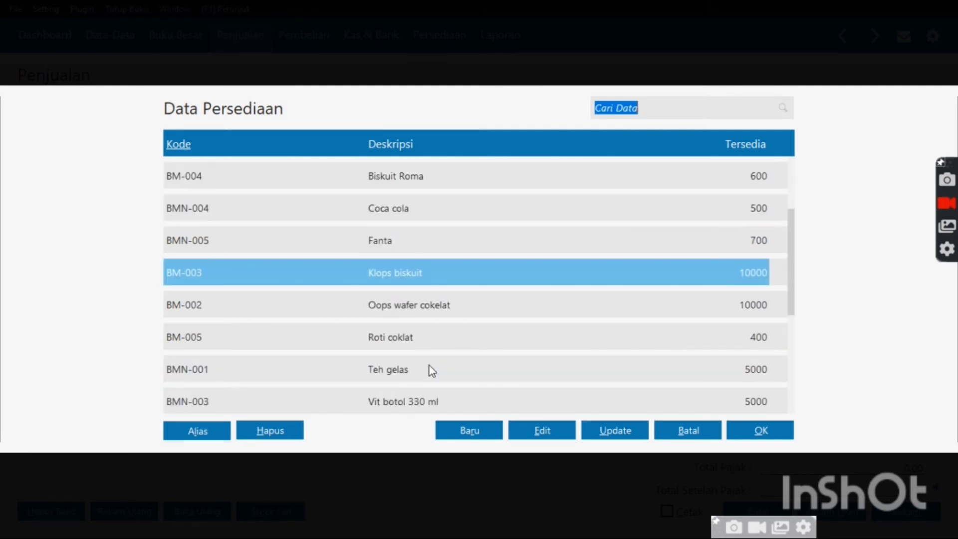
left_click(443, 283)
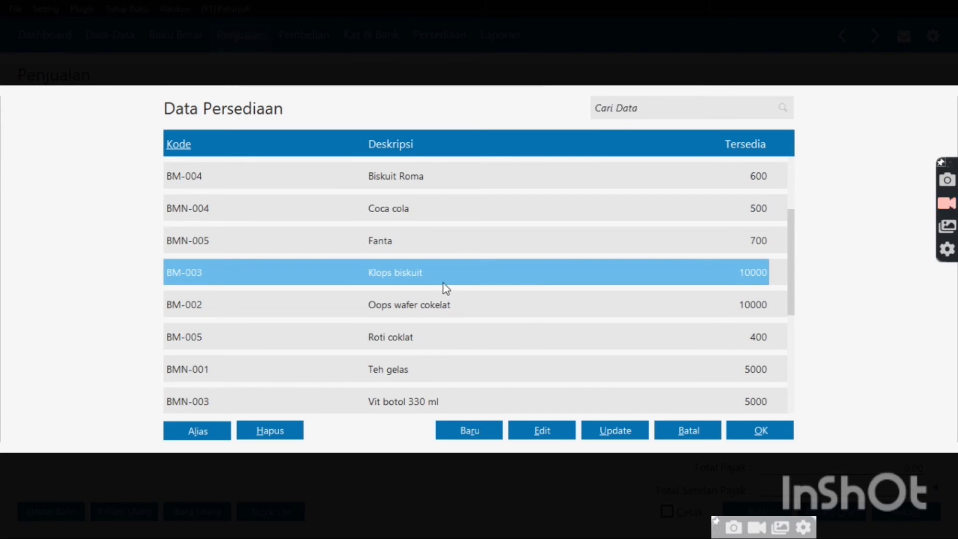
double_click(442, 283)
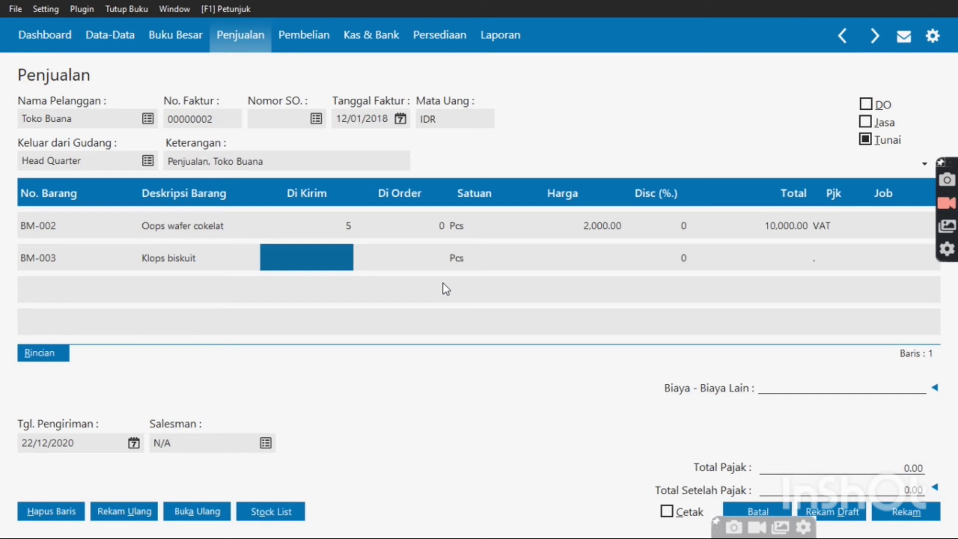
type("5")
key("Return")
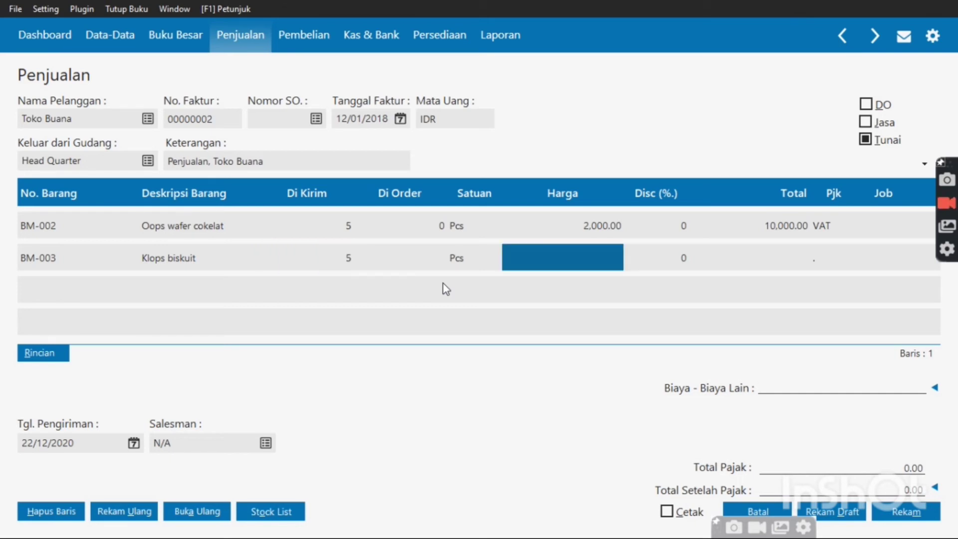
key("Return")
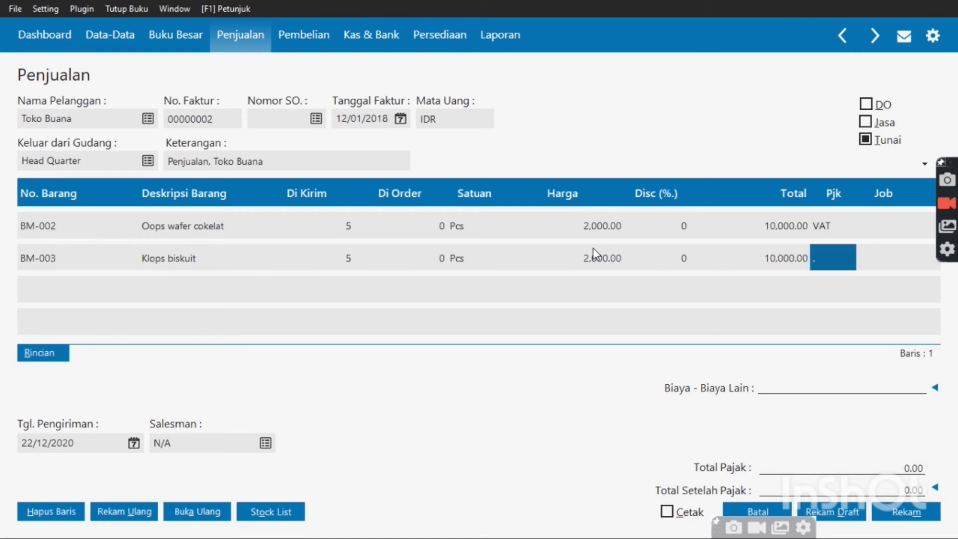
key("Return")
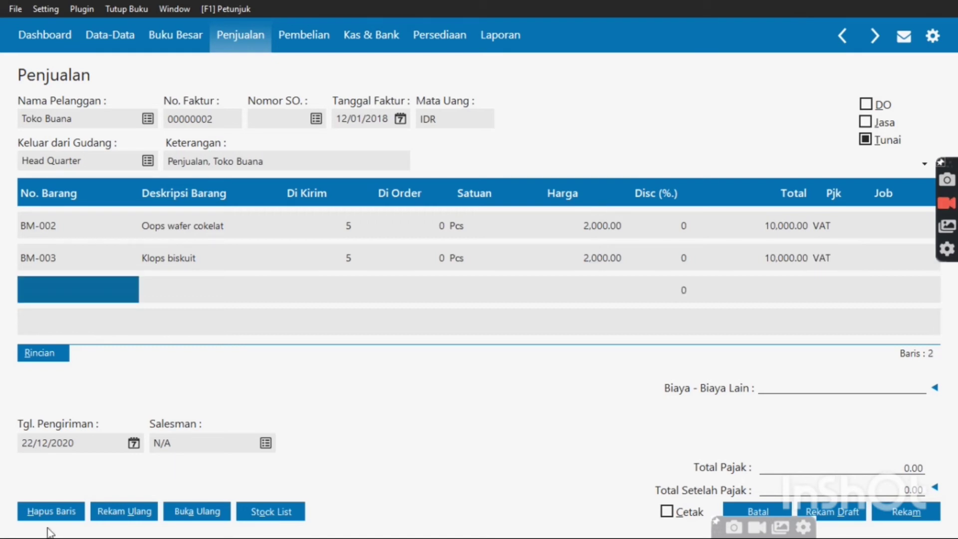
Set delivery date 12 January 2018, choose a salesman, and save the 22,000.00 invoice
left_click(134, 443)
left_click(188, 420)
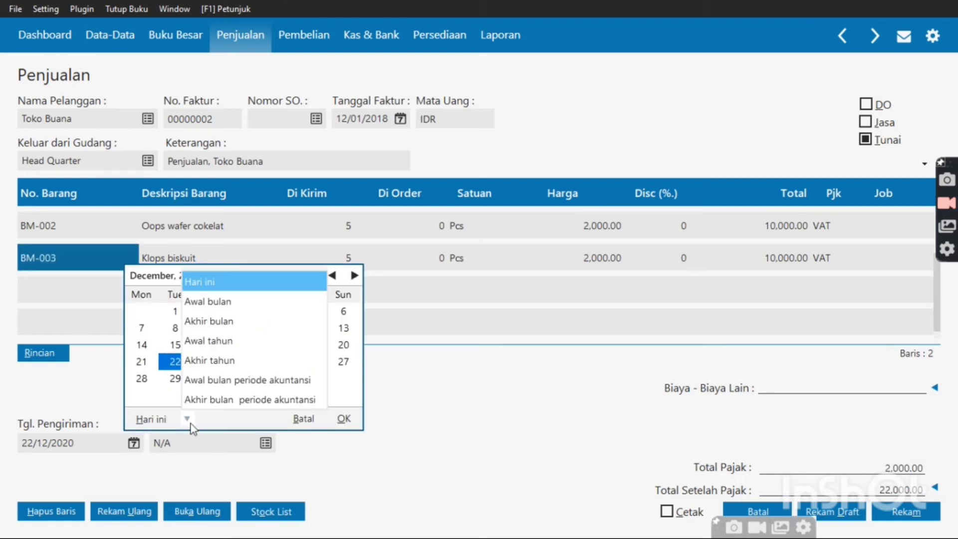
left_click(214, 384)
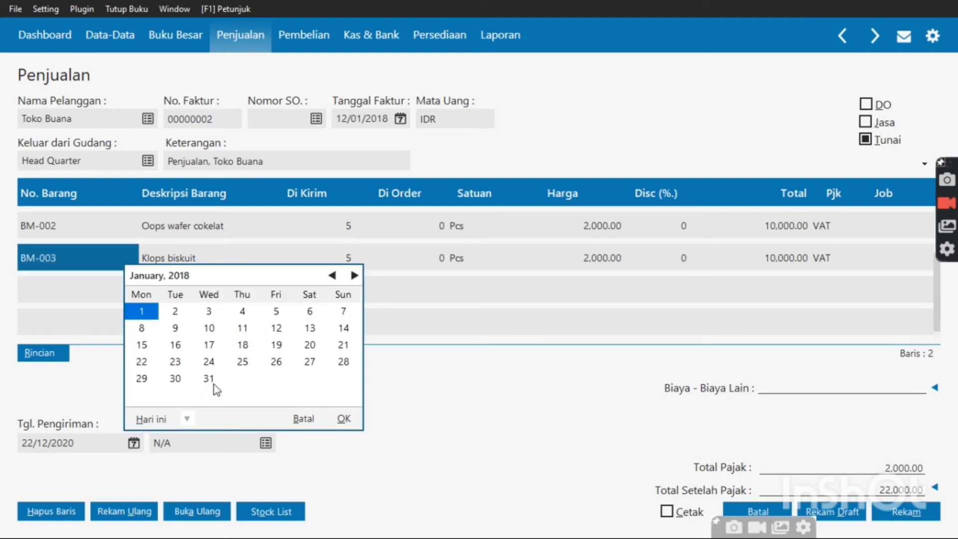
left_click(284, 331)
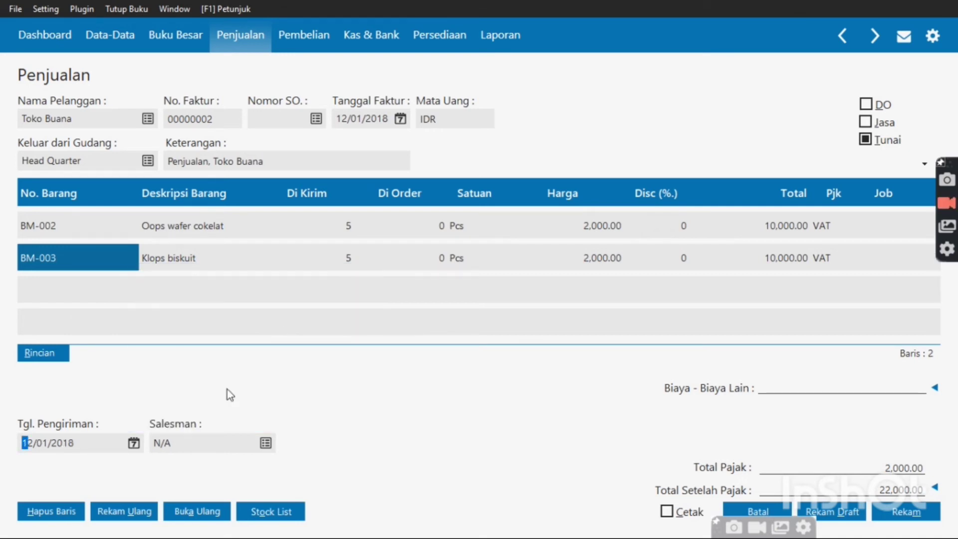
left_click(264, 442)
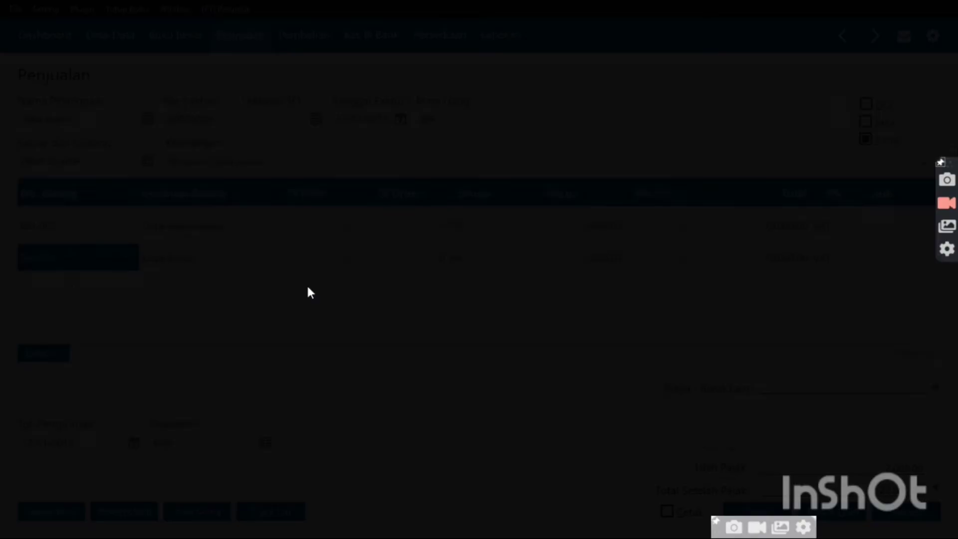
double_click(341, 177)
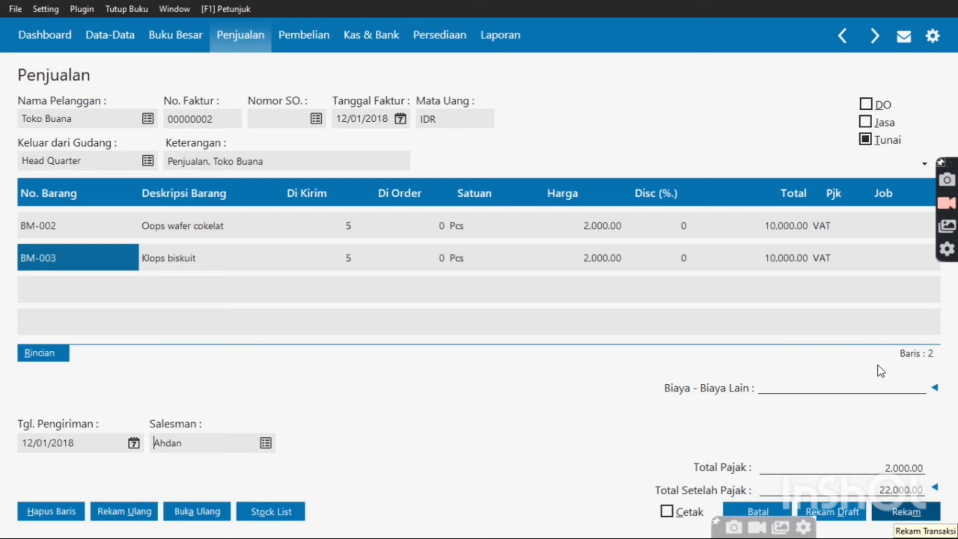
left_click(913, 512)
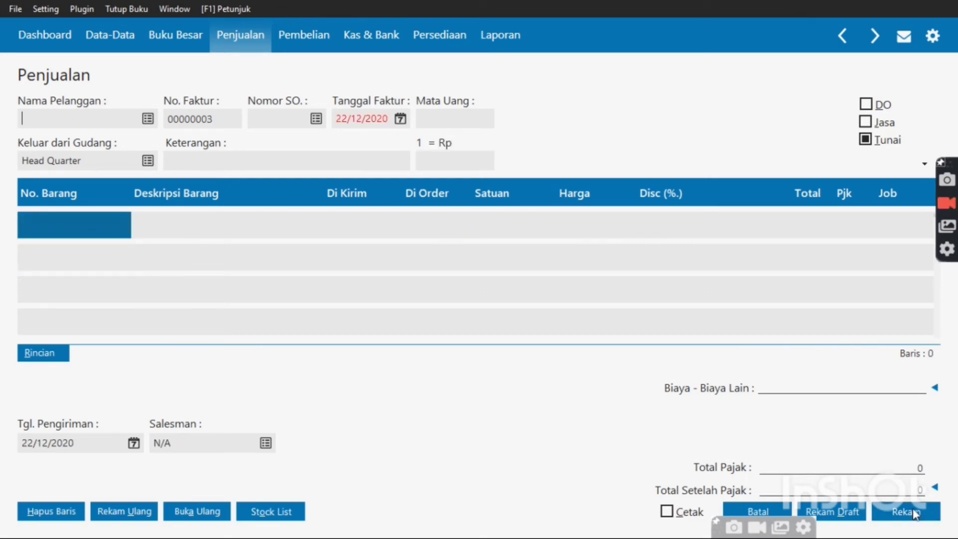
Close the blank sales invoice and the invoice list, then switch to the Pembelian menu
left_click(757, 512)
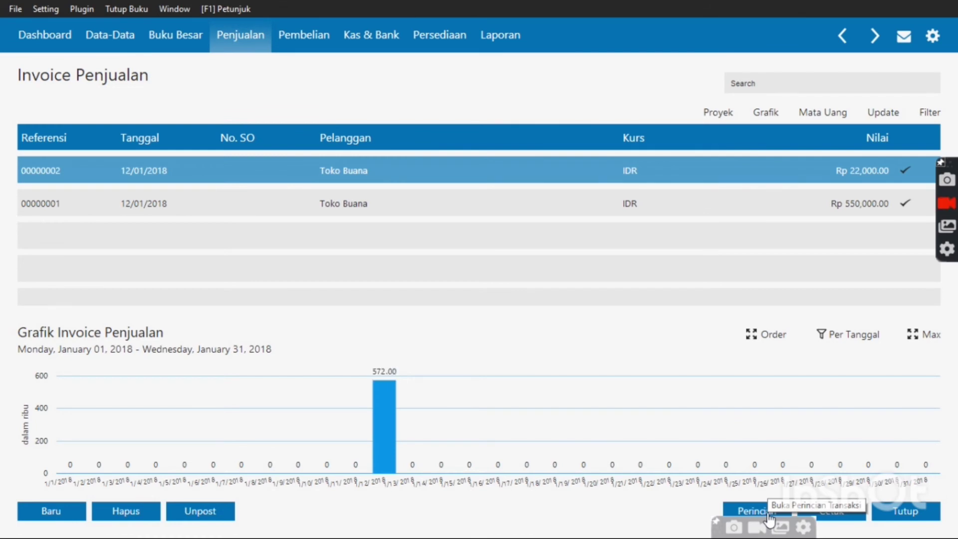
left_click(902, 514)
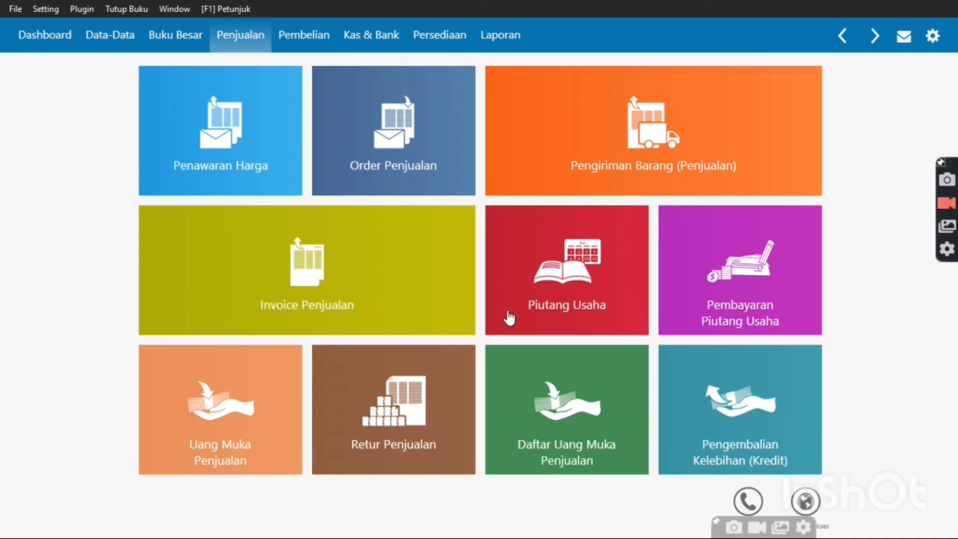
left_click(300, 45)
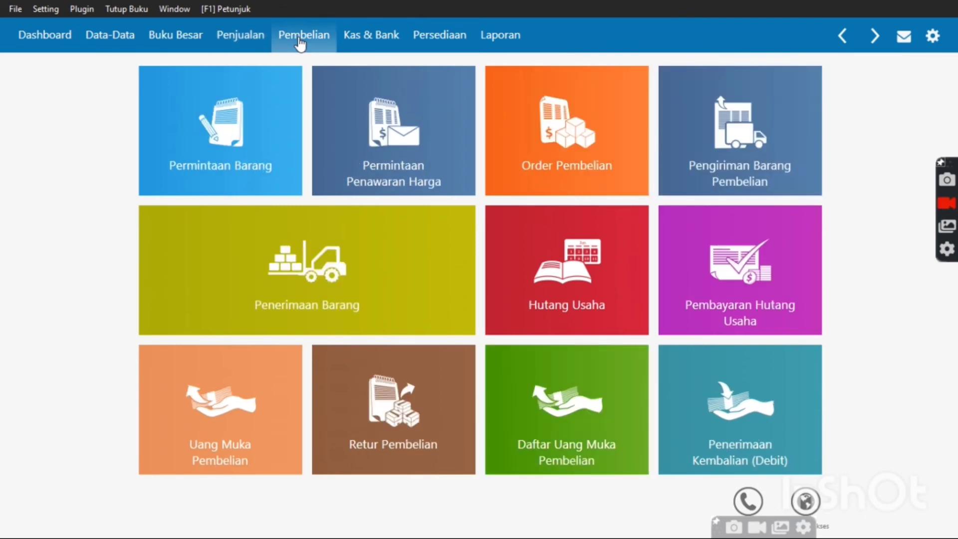
mouse_move(222, 147)
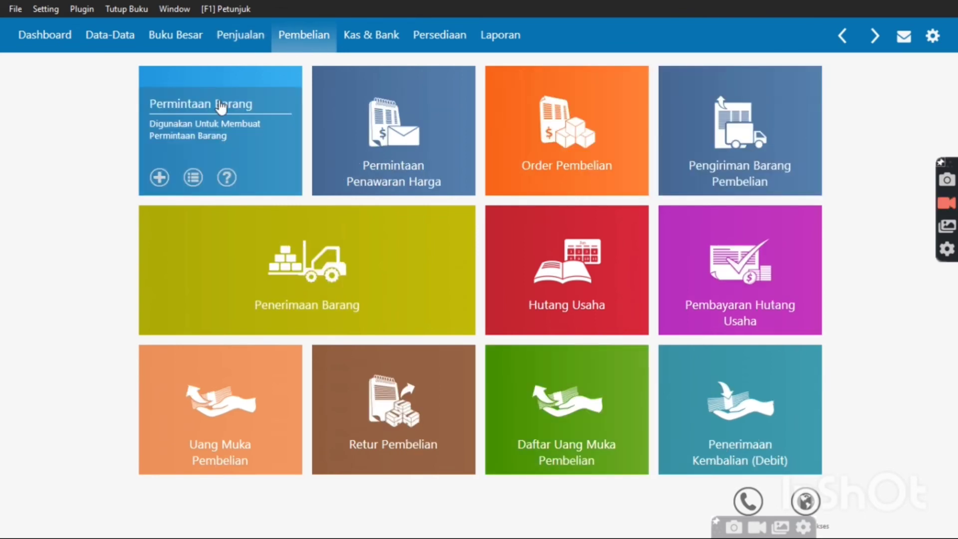
mouse_move(463, 260)
mouse_move(716, 368)
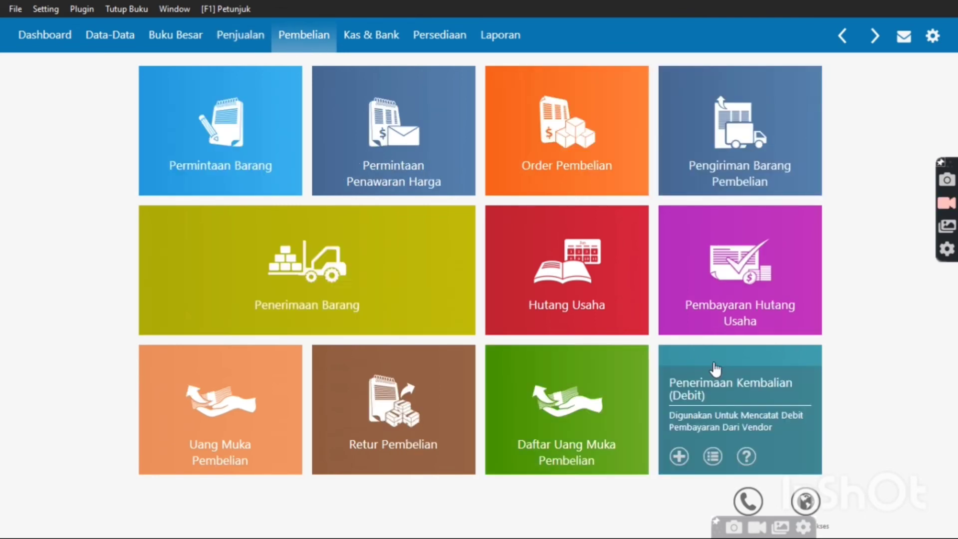
mouse_move(729, 316)
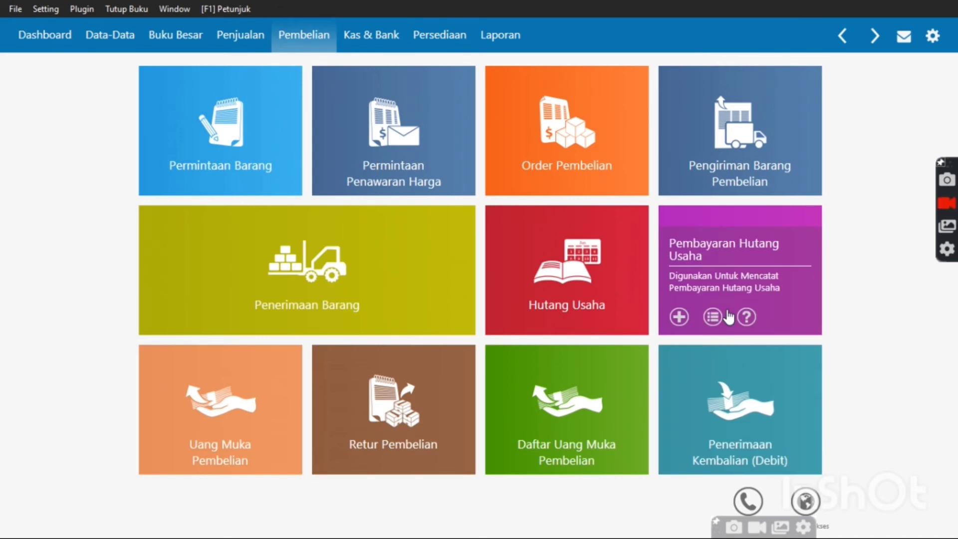
Start a new supplier payment with PT. Gudang Sembako as the payee
left_click(781, 280)
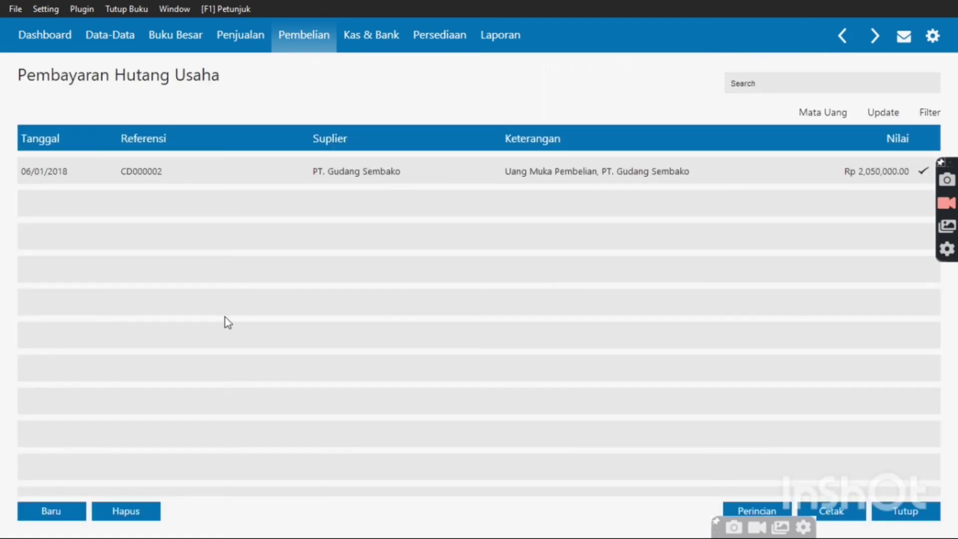
left_click(56, 510)
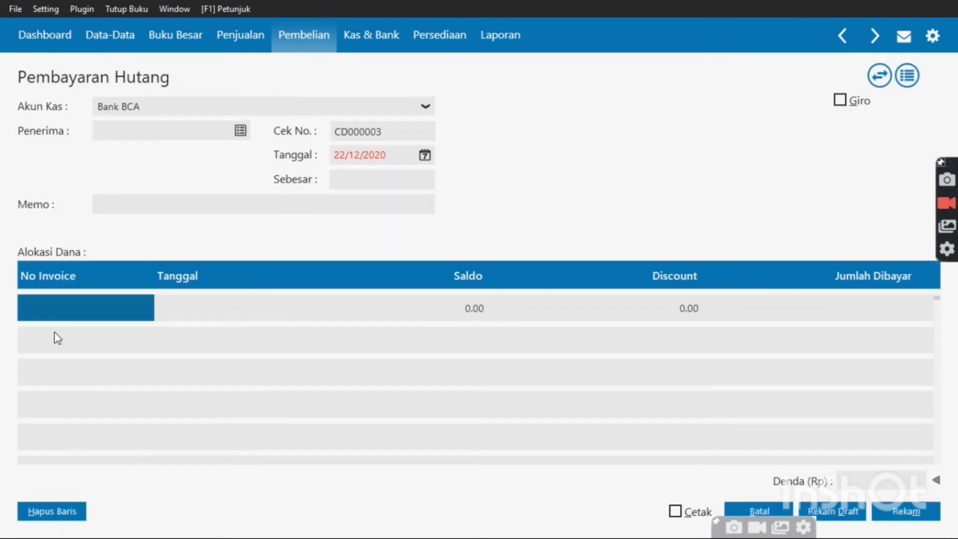
left_click(241, 131)
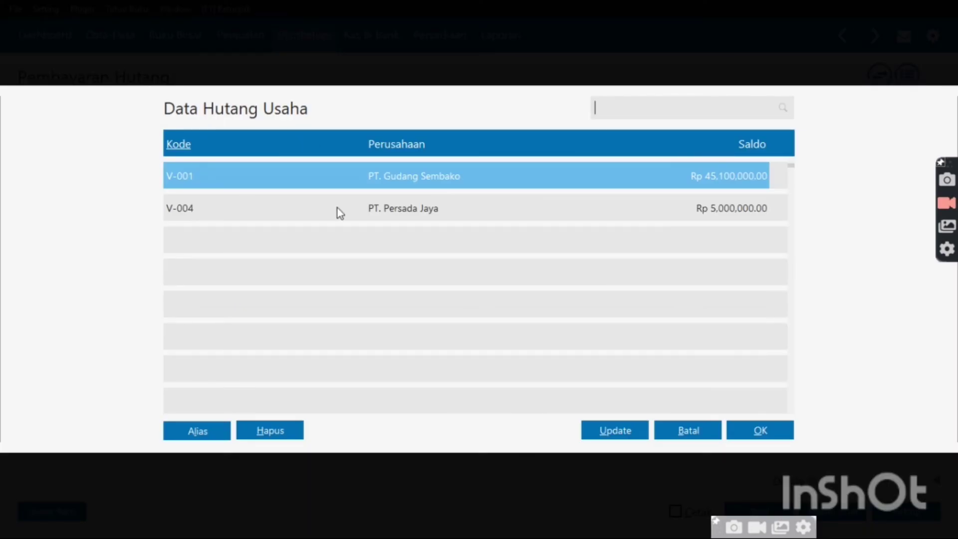
double_click(358, 178)
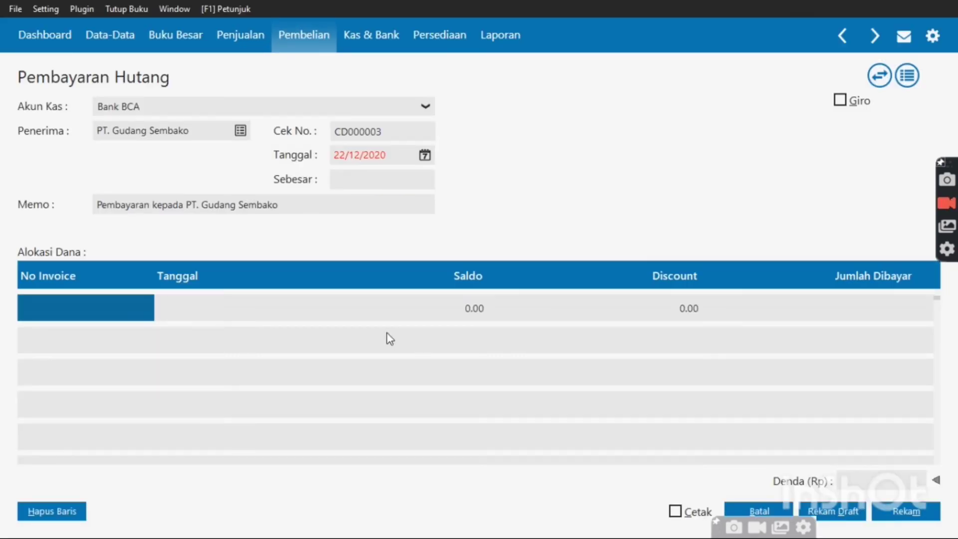
Date the payment 17/01/2018 and bring up the supplier's invoices to pick INV-01
left_click(425, 156)
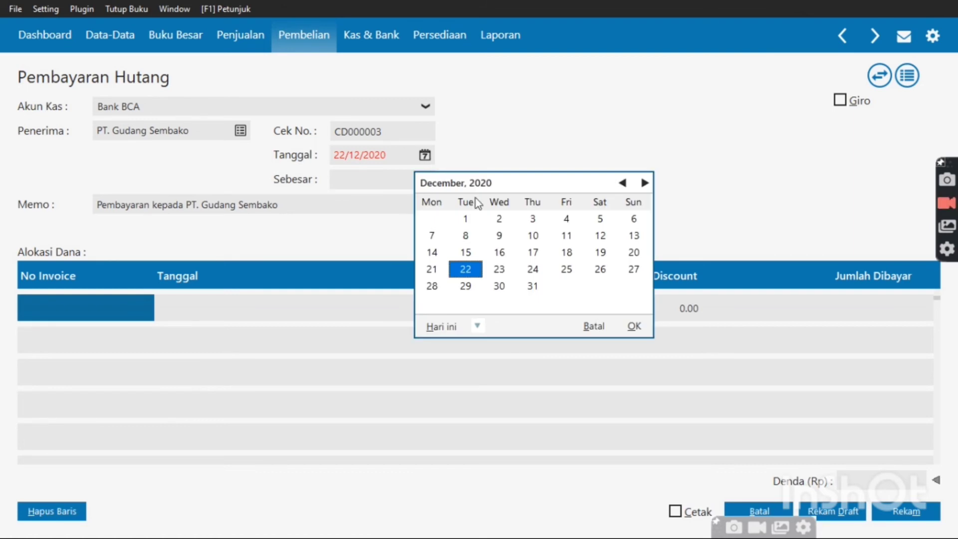
left_click(477, 326)
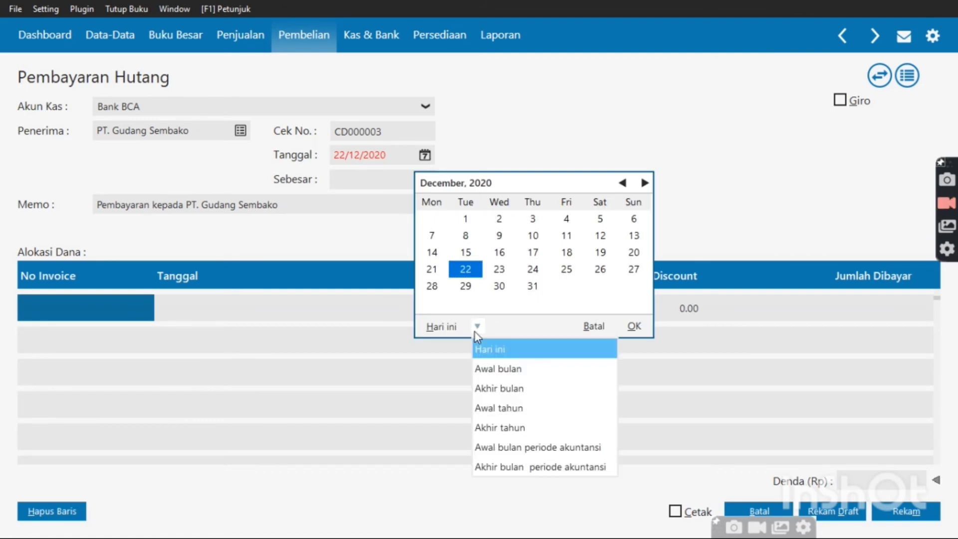
left_click(502, 447)
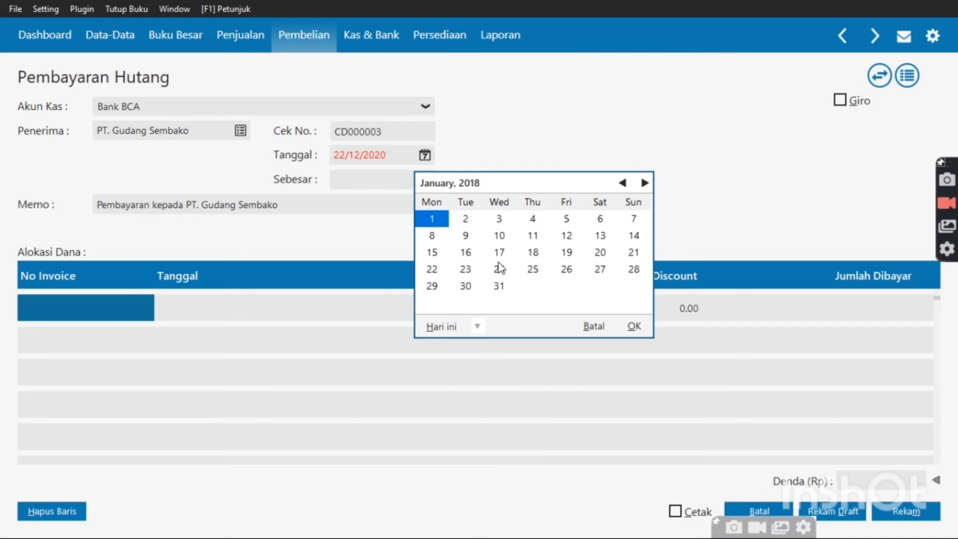
double_click(499, 255)
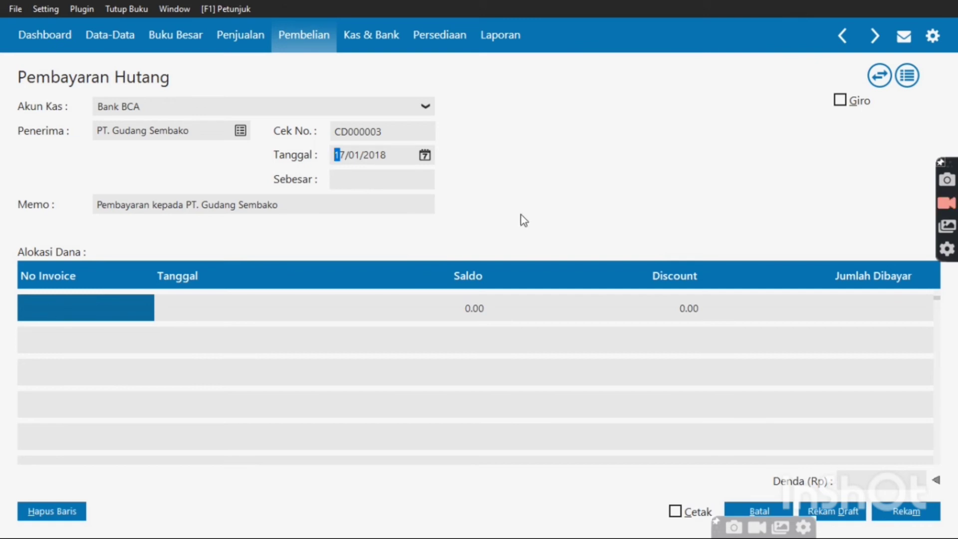
double_click(98, 319)
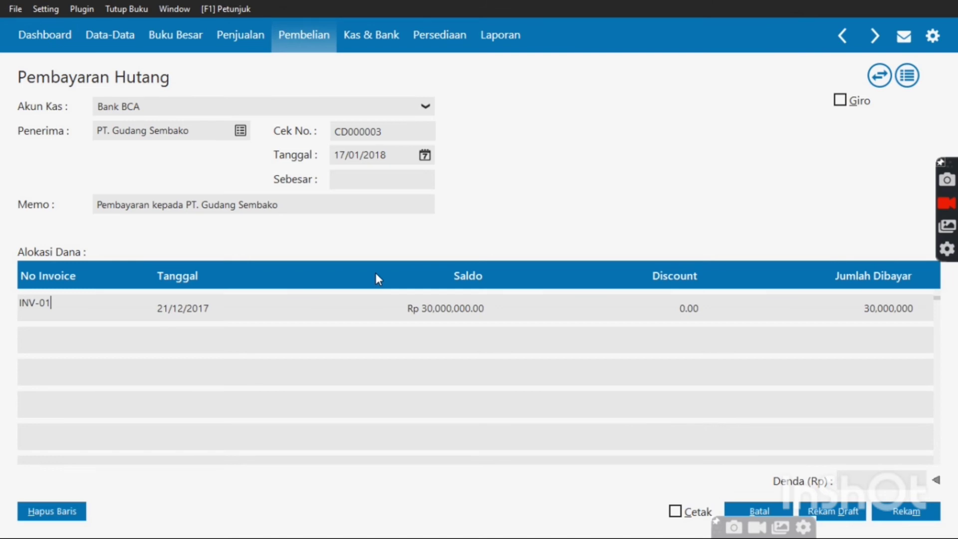
Pay Rp 20,000,000 against INV-01, save payment CD000003, and close the payments list
key("Return")
left_click(850, 308)
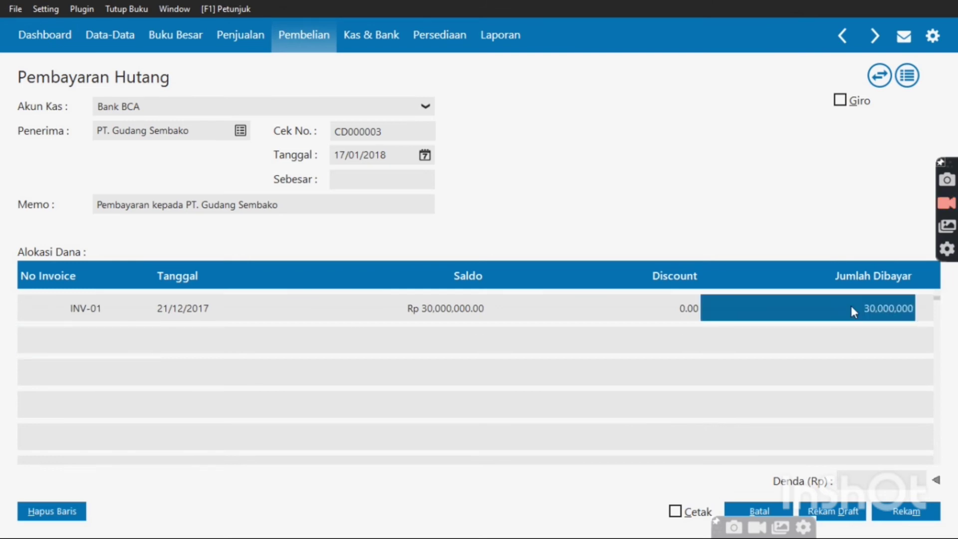
type("2")
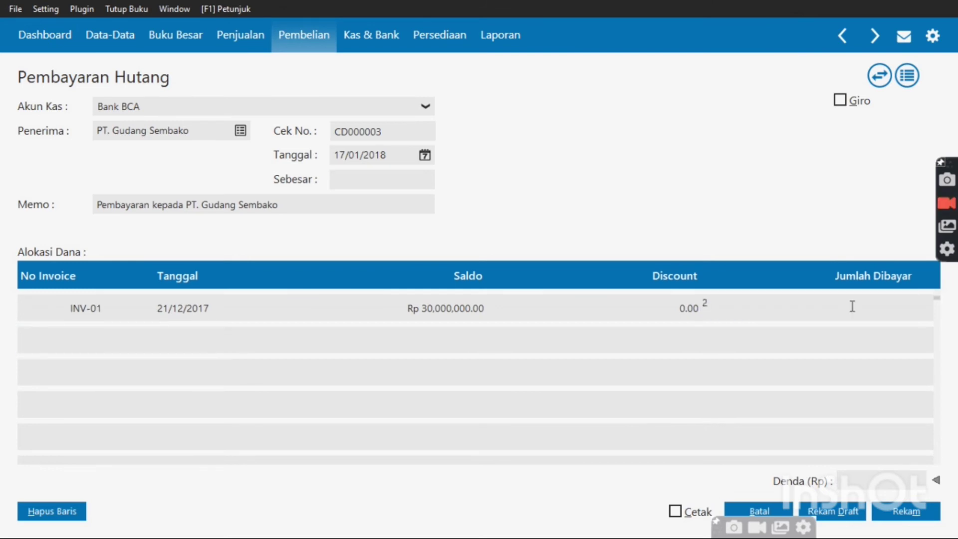
type("000000")
type("0")
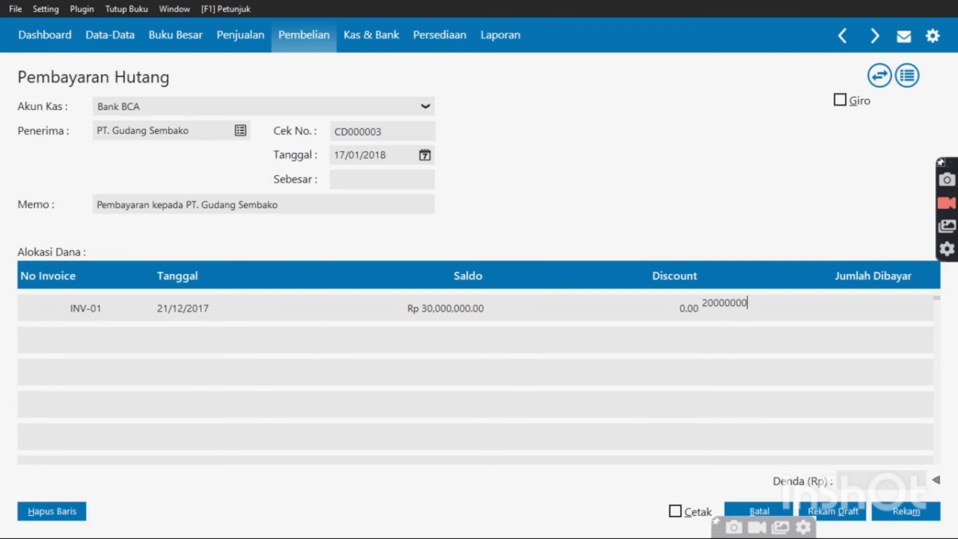
key("Return")
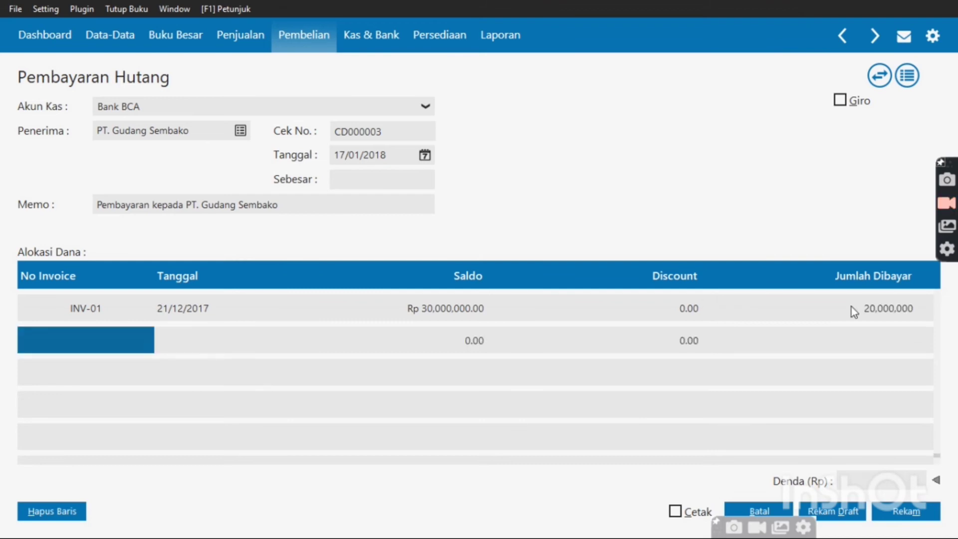
left_click(397, 184)
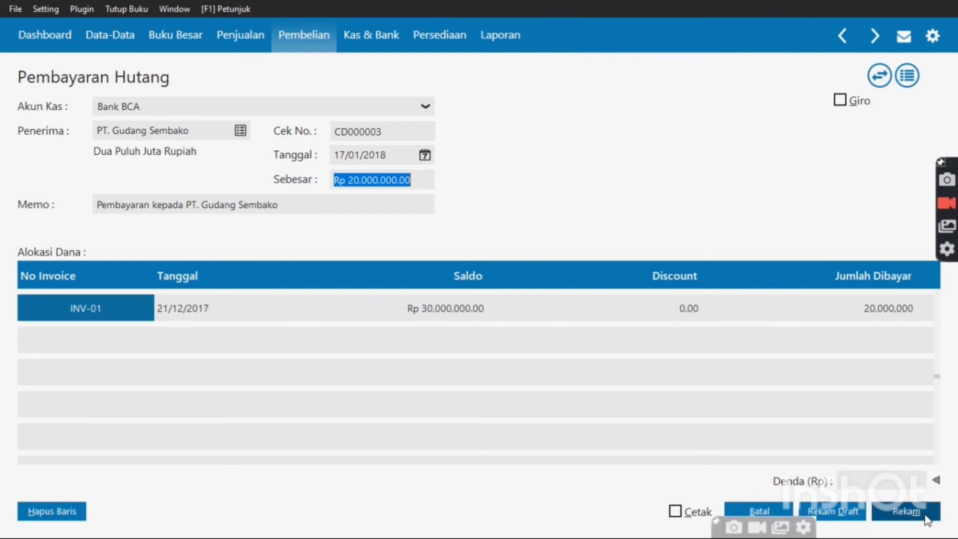
left_click(905, 511)
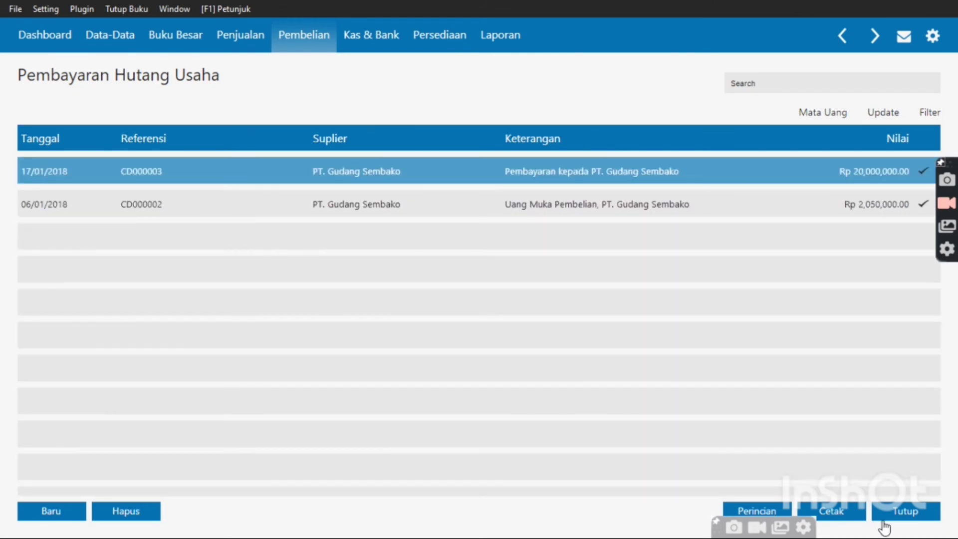
left_click(883, 518)
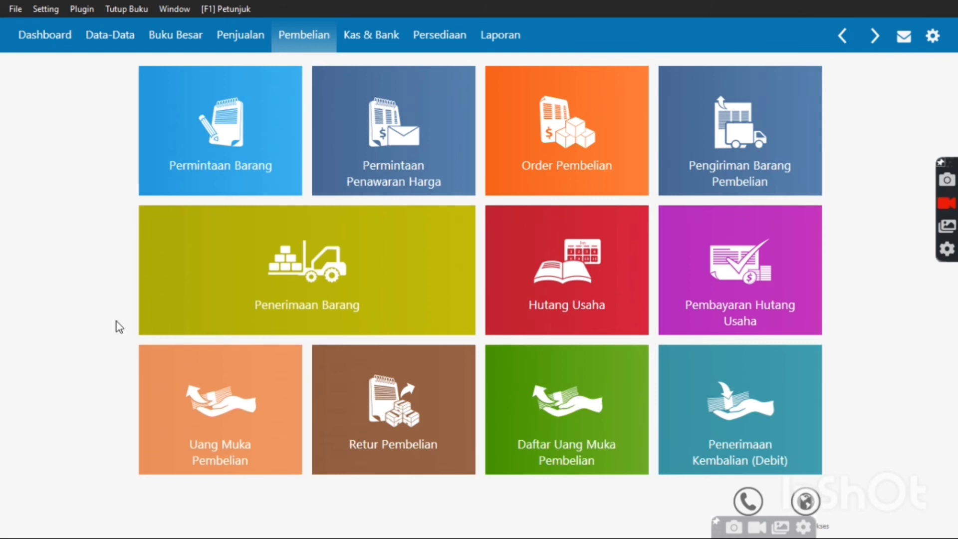
From the Penjualan features, open a blank Uang Muka Penjualan form, reference SA000001
left_click(262, 38)
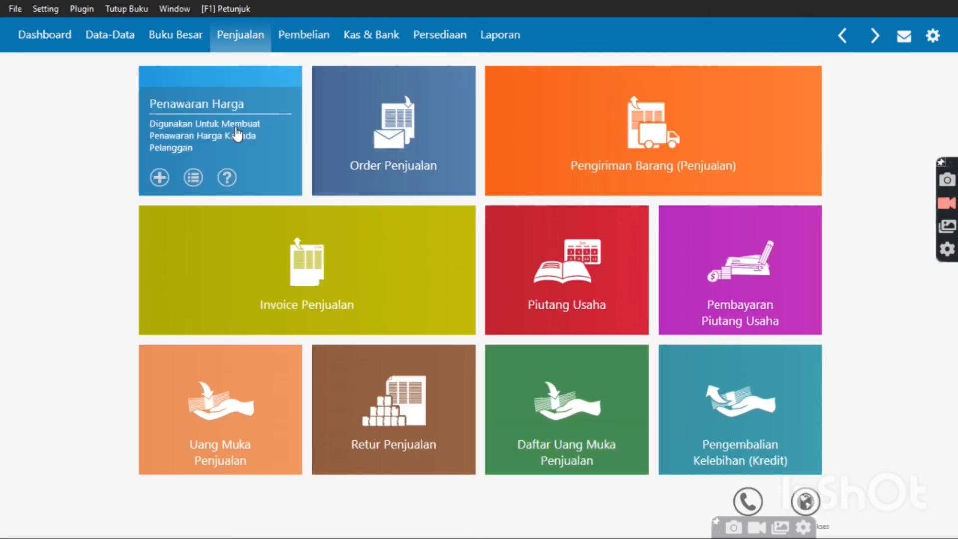
mouse_move(213, 395)
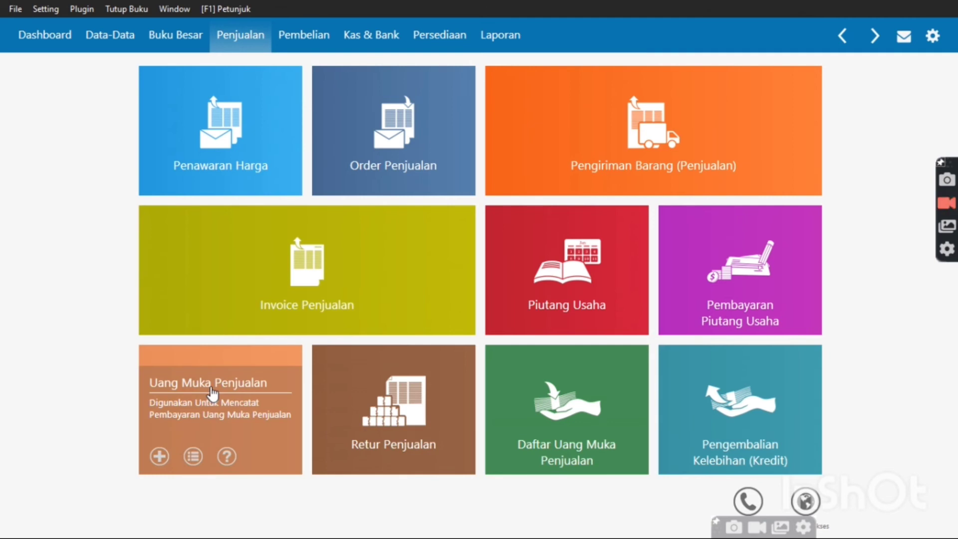
left_click(238, 412)
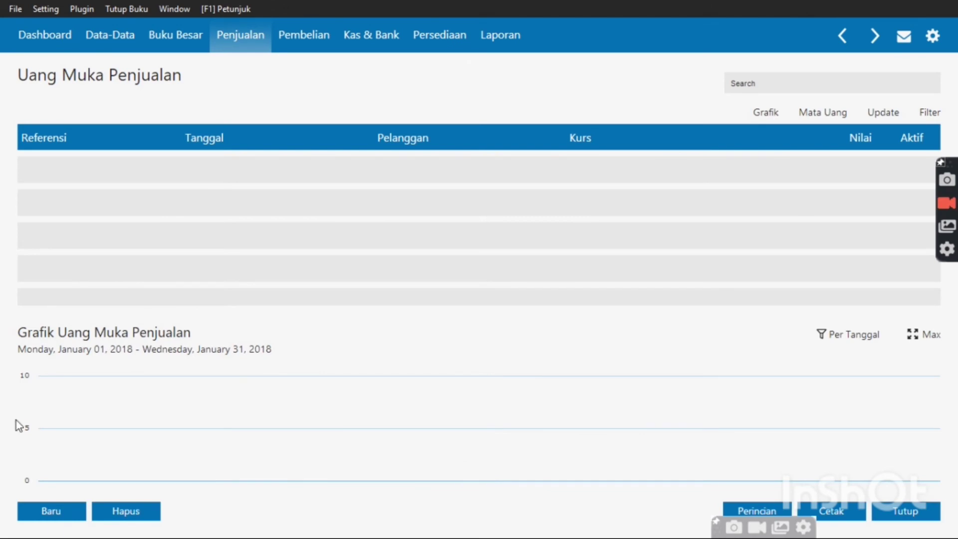
left_click(52, 510)
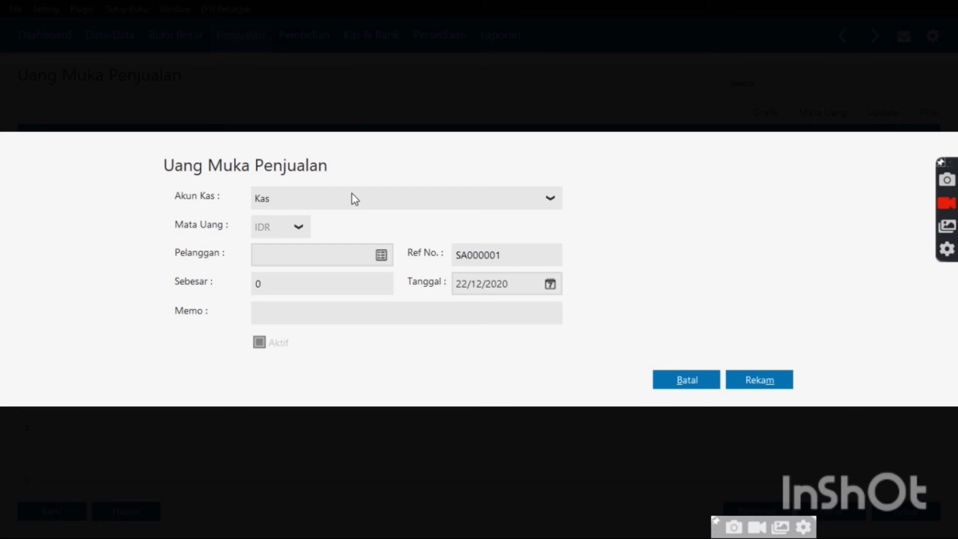
Receive a 3,000,000 down payment from Toko Buana into Bank BCA
left_click(459, 208)
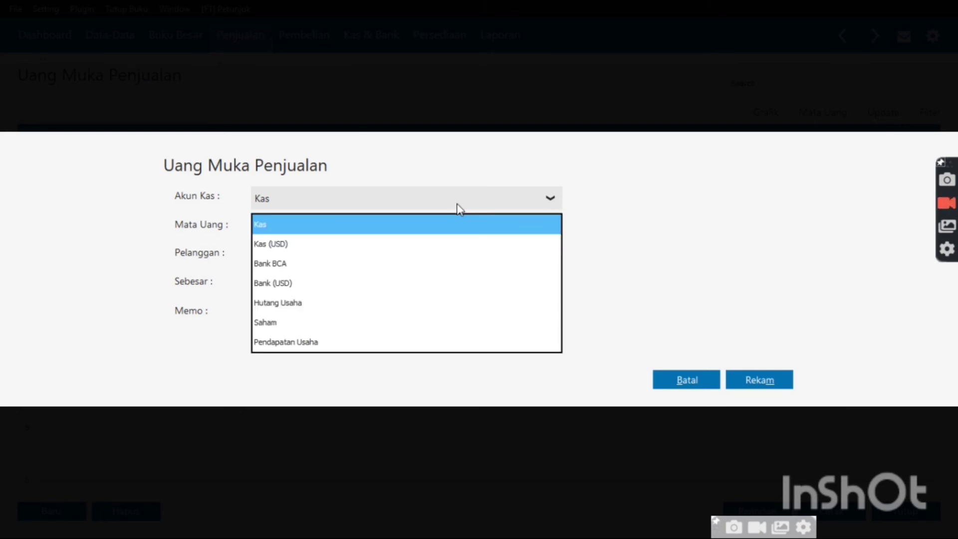
left_click(334, 264)
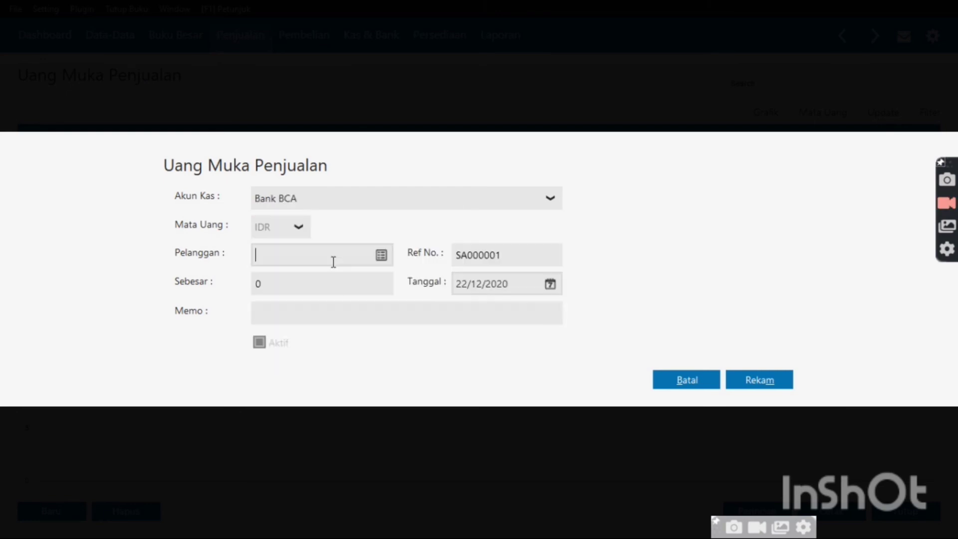
left_click(382, 255)
double_click(399, 178)
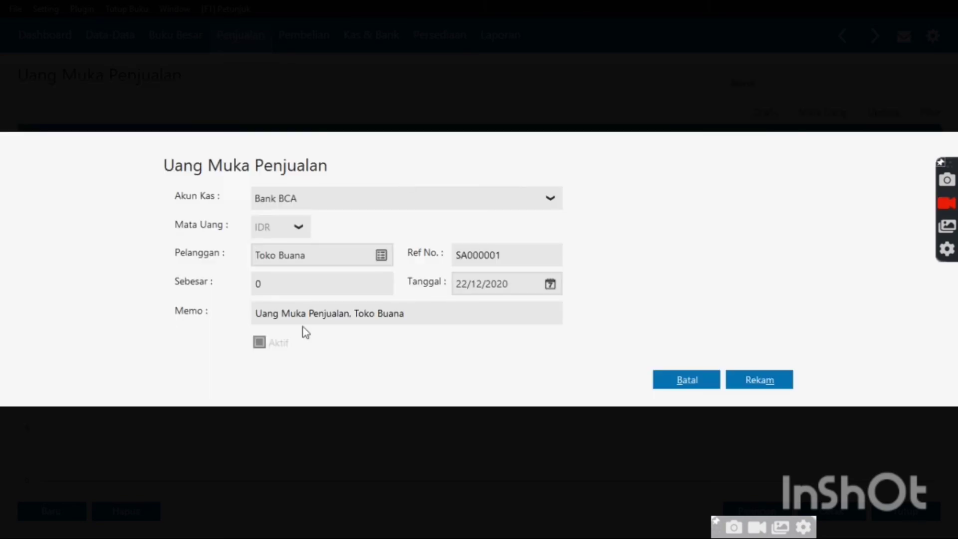
left_click(306, 289)
type("3,")
type("000,0")
type("00")
key("Tab")
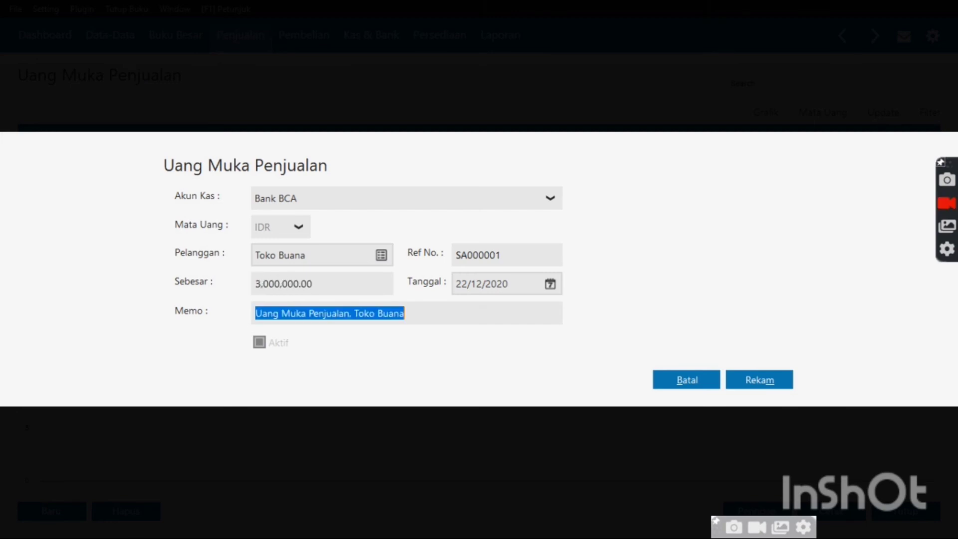
Date the down payment 23/01/2018 and save it
left_click(549, 284)
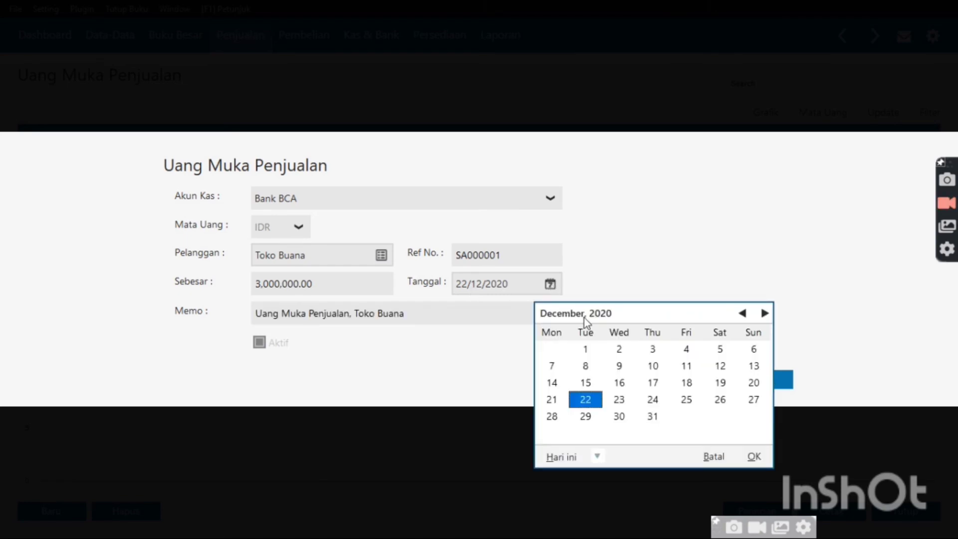
left_click(597, 456)
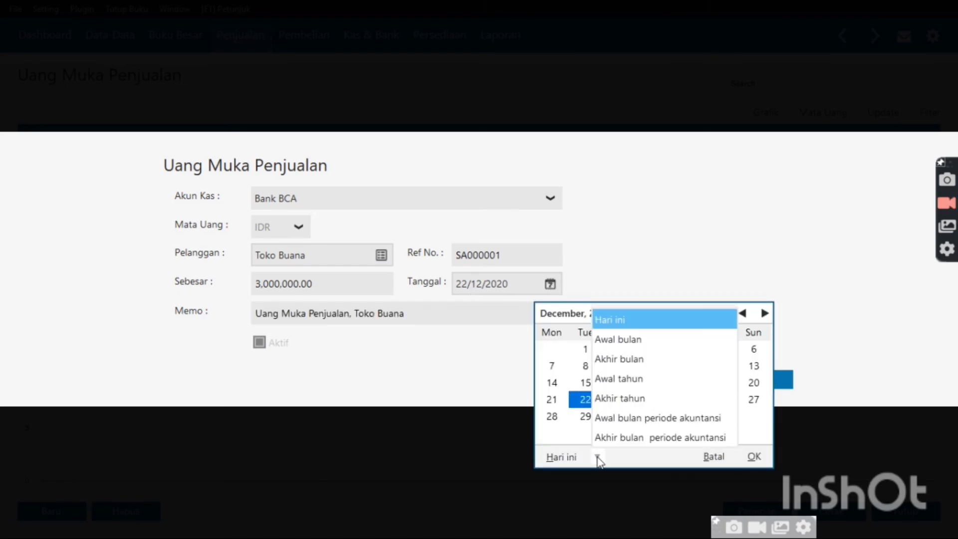
left_click(614, 432)
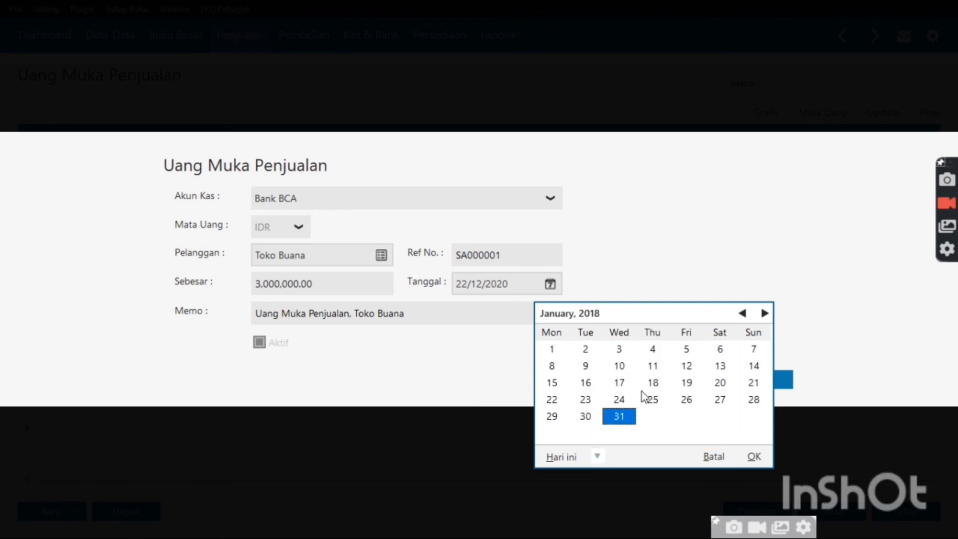
double_click(586, 399)
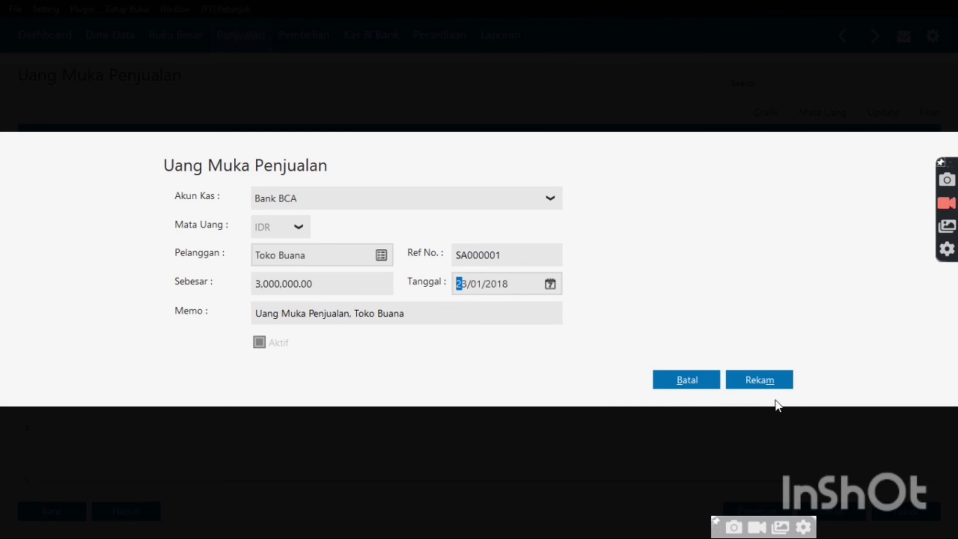
left_click(776, 380)
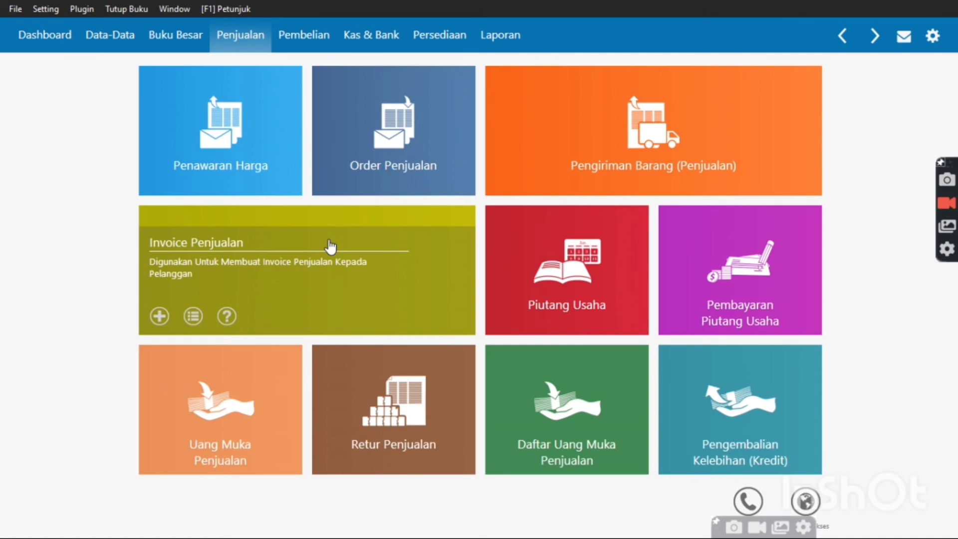
Create sales invoice 00000003 for Toko Buana dated 23/01/2018, leaving the item list unchosen
left_click(330, 246)
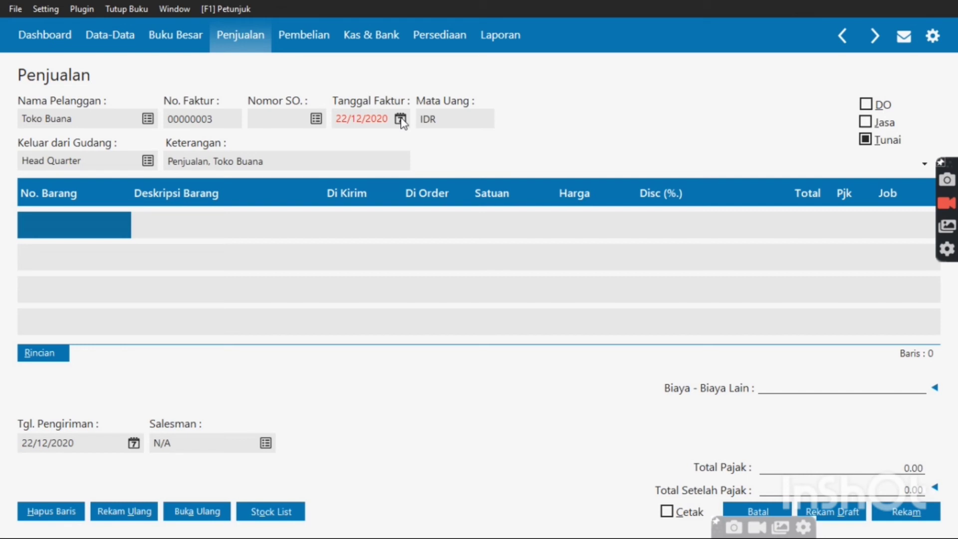
left_click(401, 120)
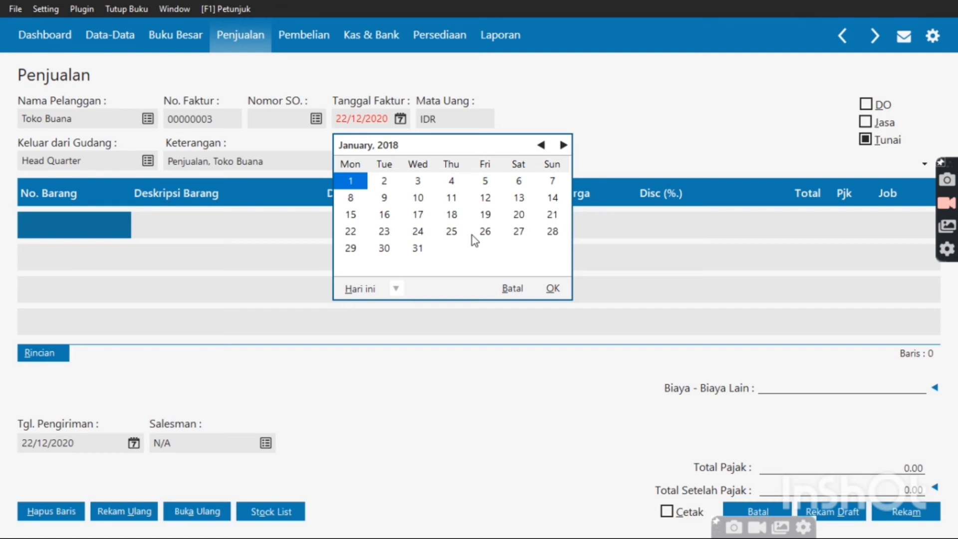
left_click(384, 231)
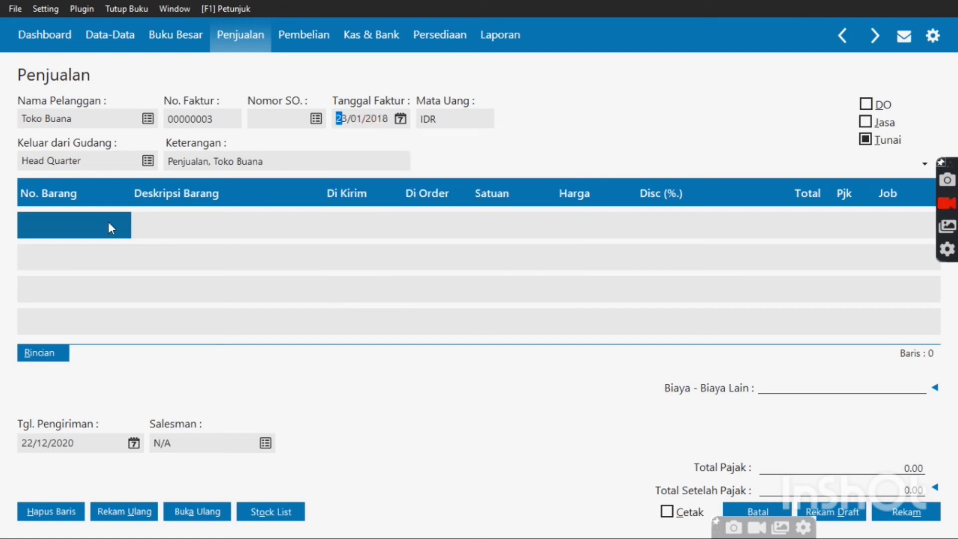
left_click(108, 222)
double_click(110, 228)
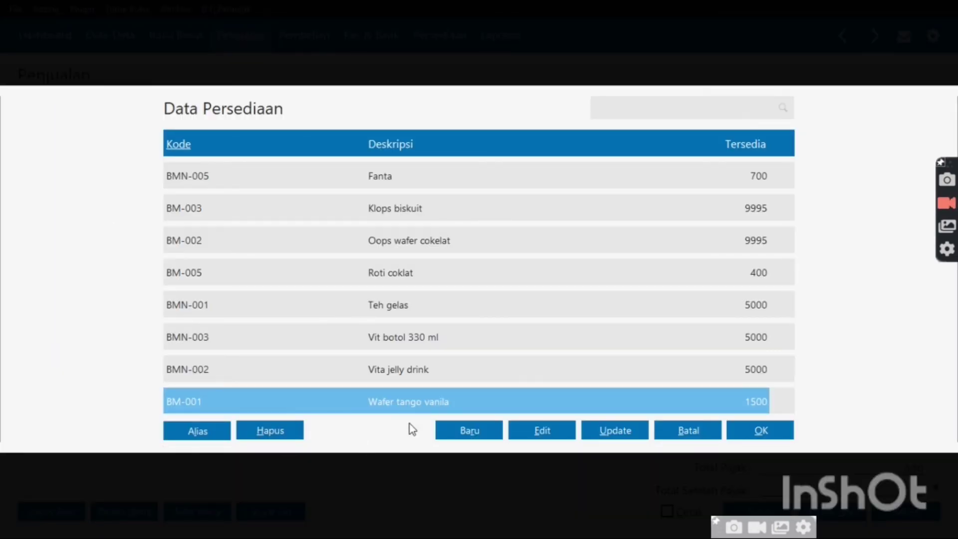
left_click(681, 430)
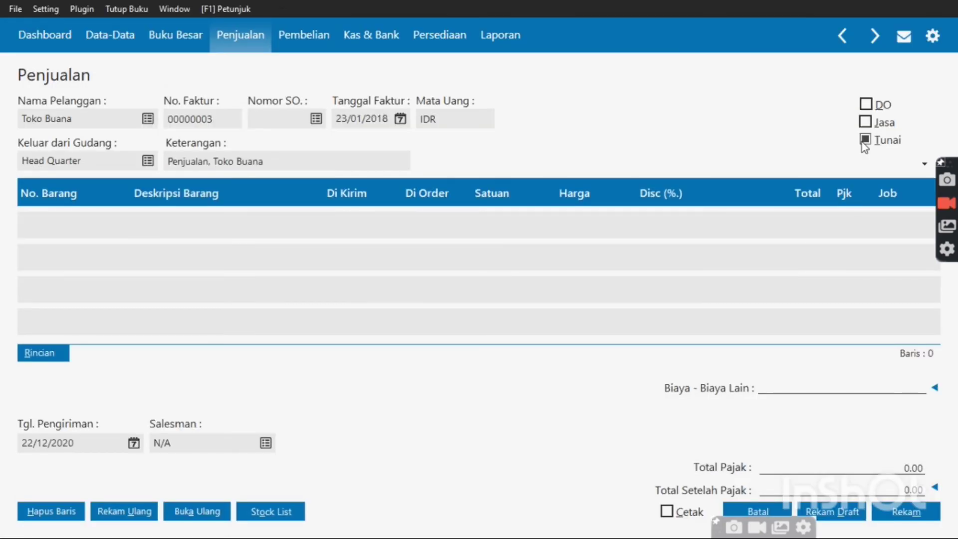
Make the invoice a credit sale and add 500 Pcs of Wafer tango vanila with VAT
left_click(866, 141)
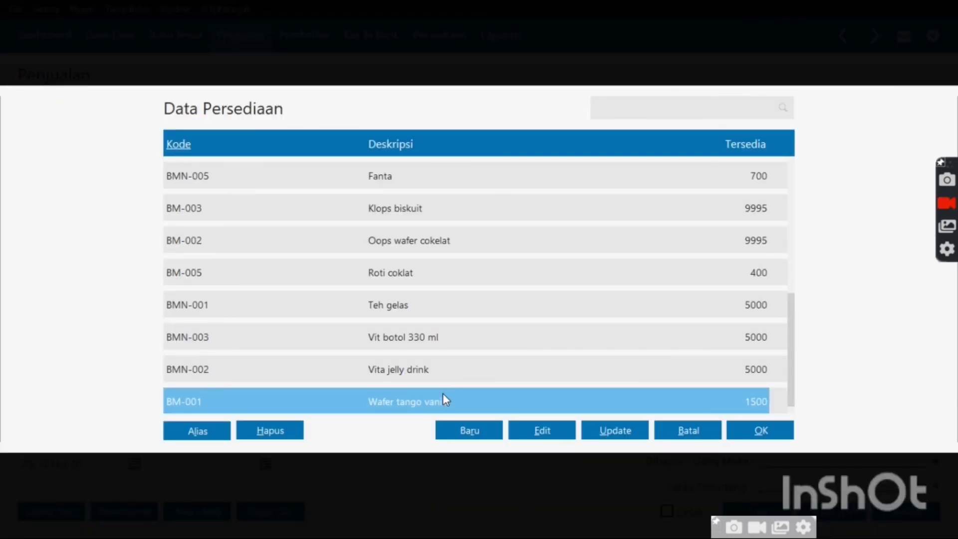
double_click(446, 399)
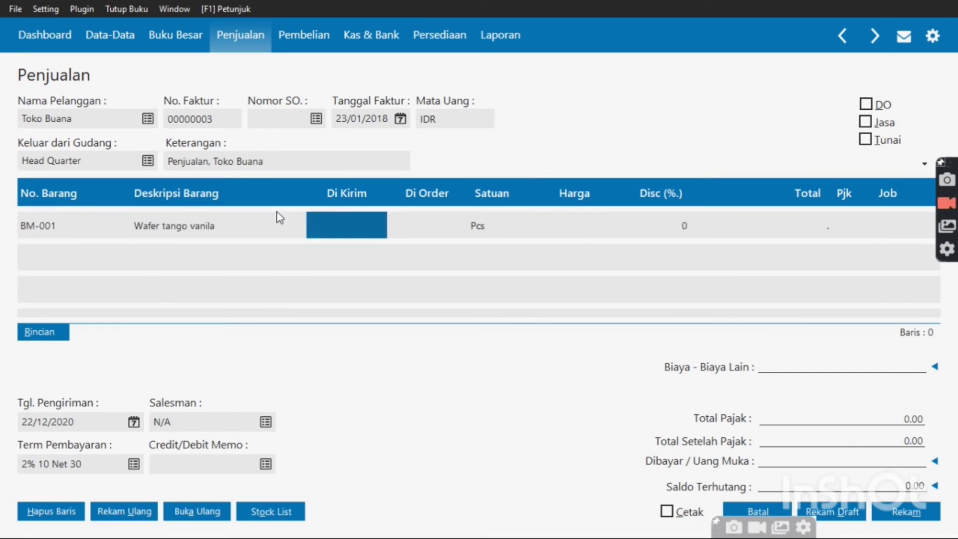
type("500")
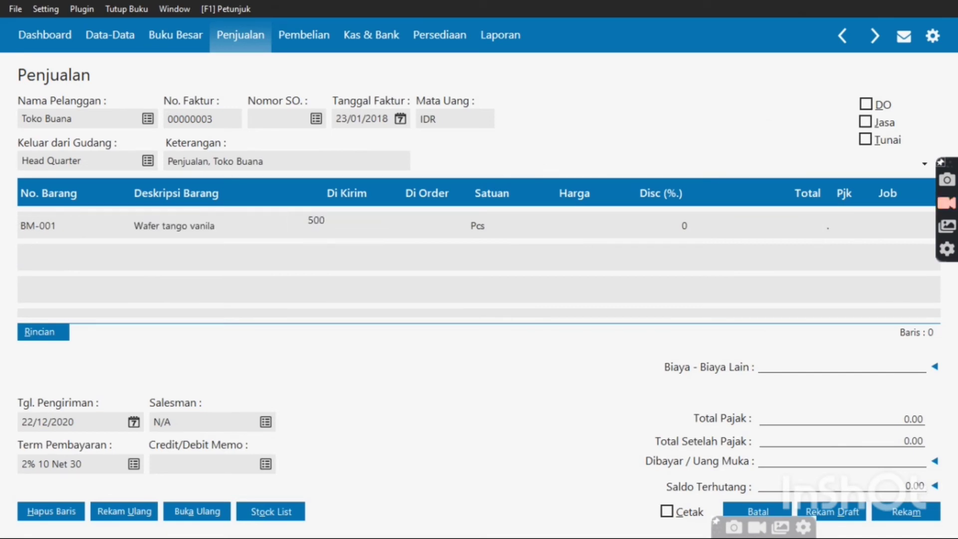
key("Tab")
key("Tab")
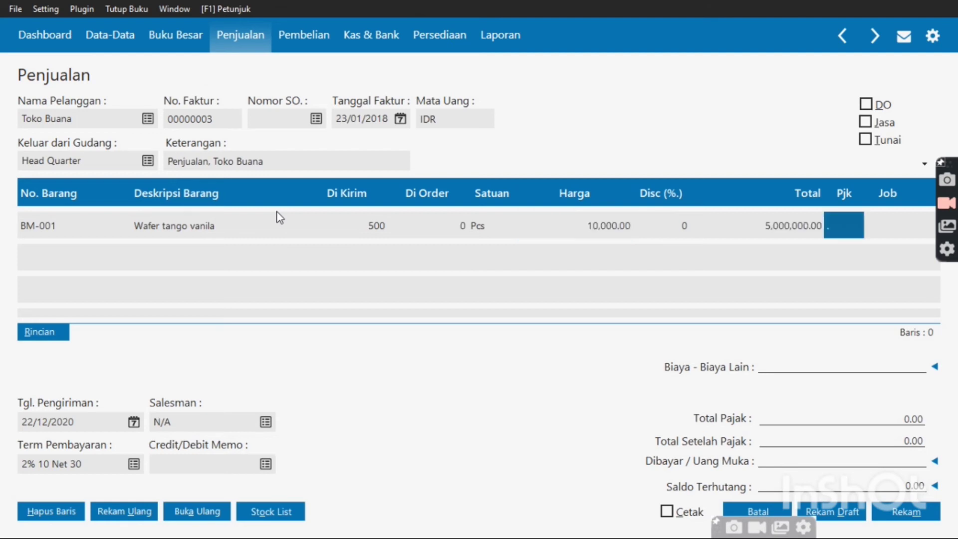
double_click(838, 225)
double_click(738, 203)
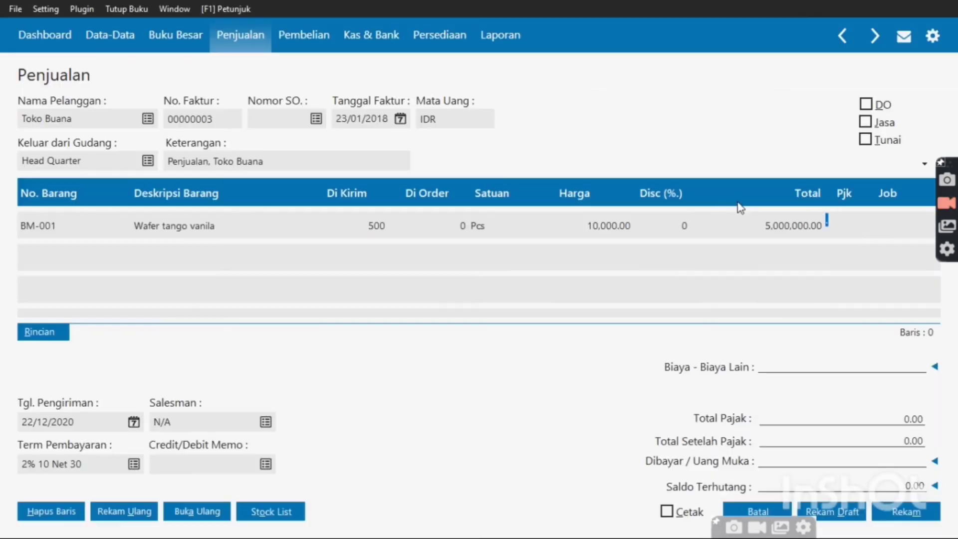
key("Return")
key("Return")
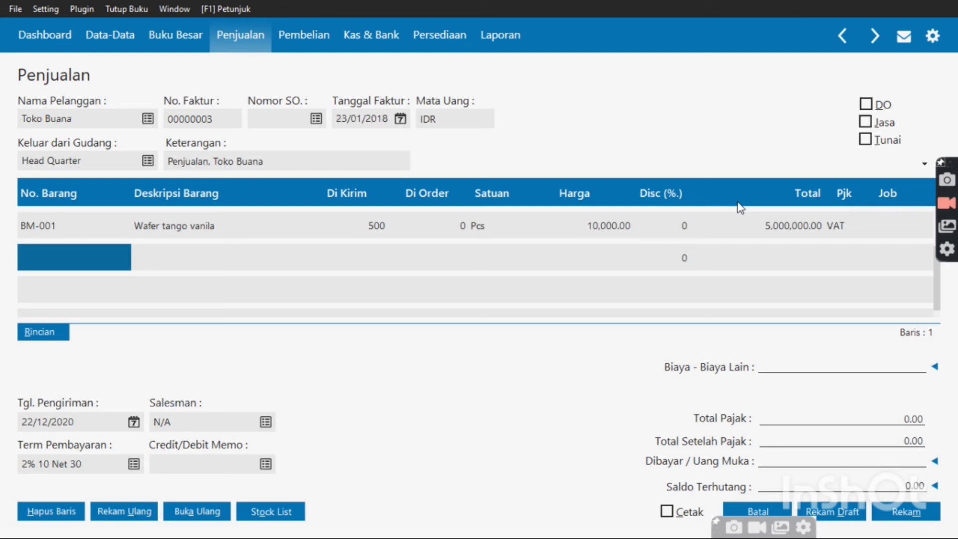
Add BM-002 Oops wafer cokelat as line two: 5,000 Pcs at a corrected price of 750.00
key("Return")
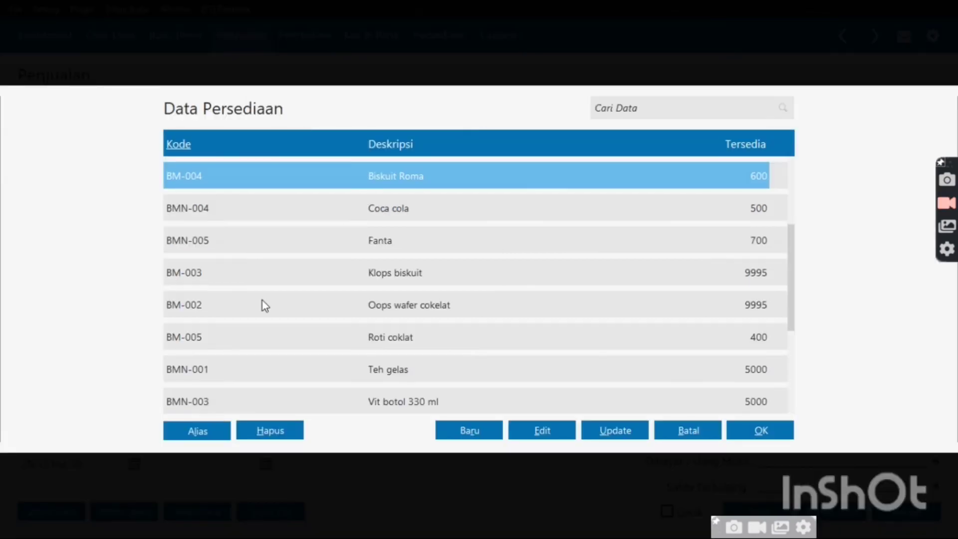
double_click(263, 300)
key("Return")
key("Return")
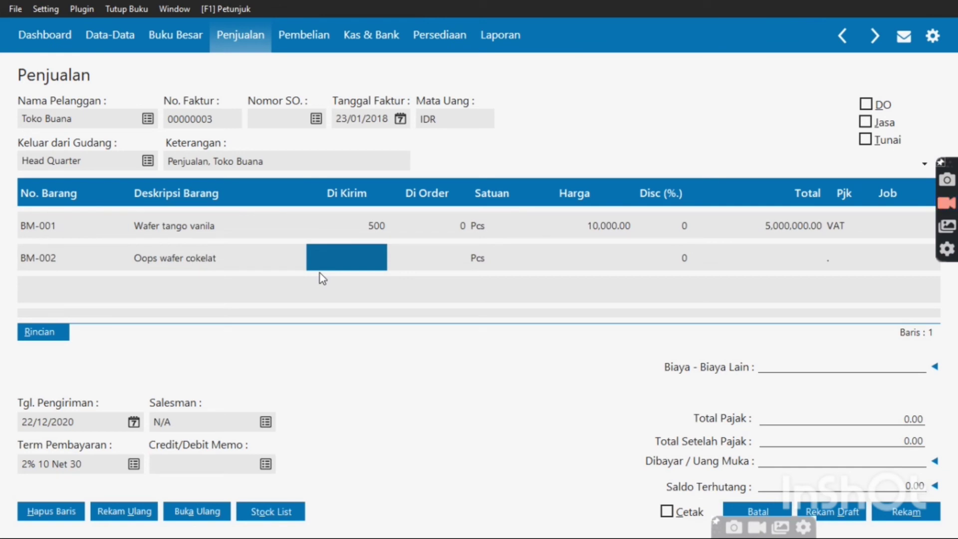
type("5000")
key("Return")
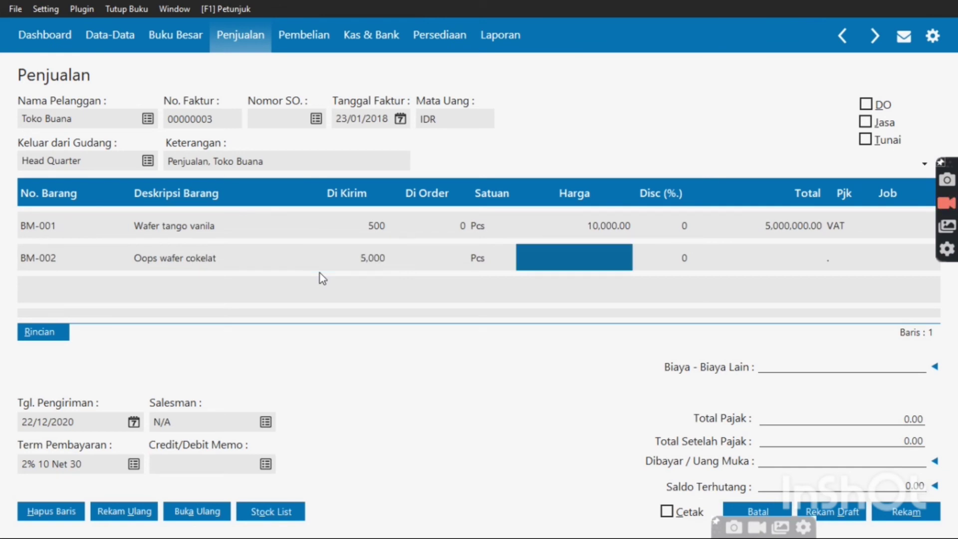
type("3,75")
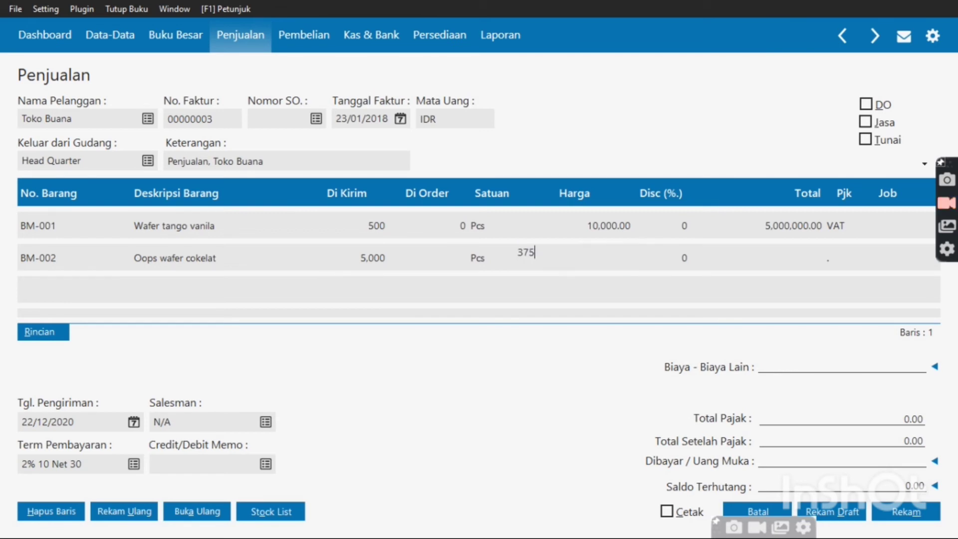
type("0,0000")
key("Return")
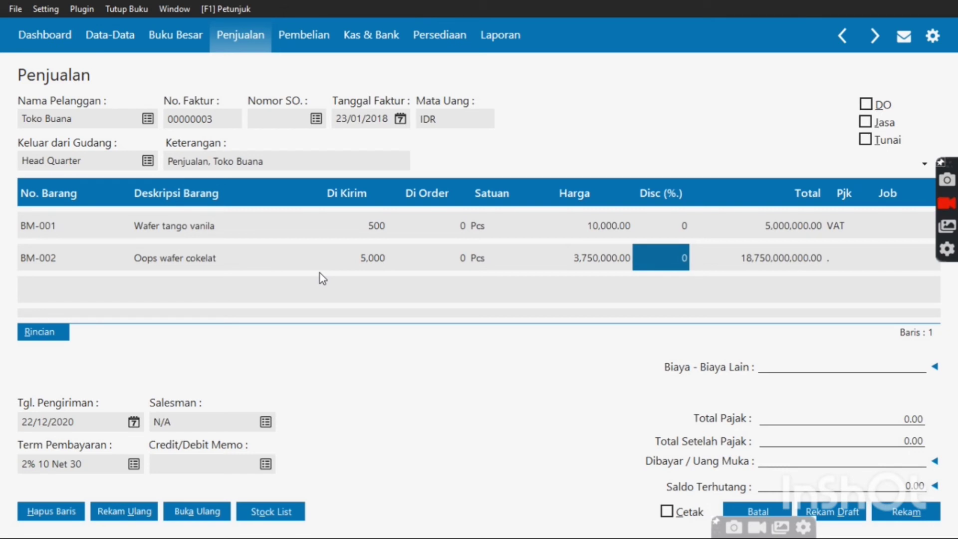
key("Return")
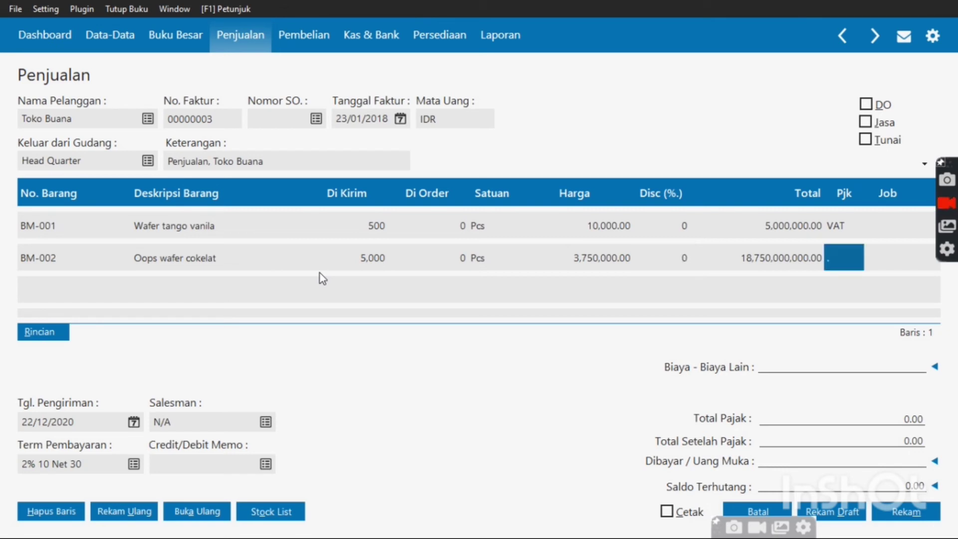
key("Left")
key("Left")
key("Left")
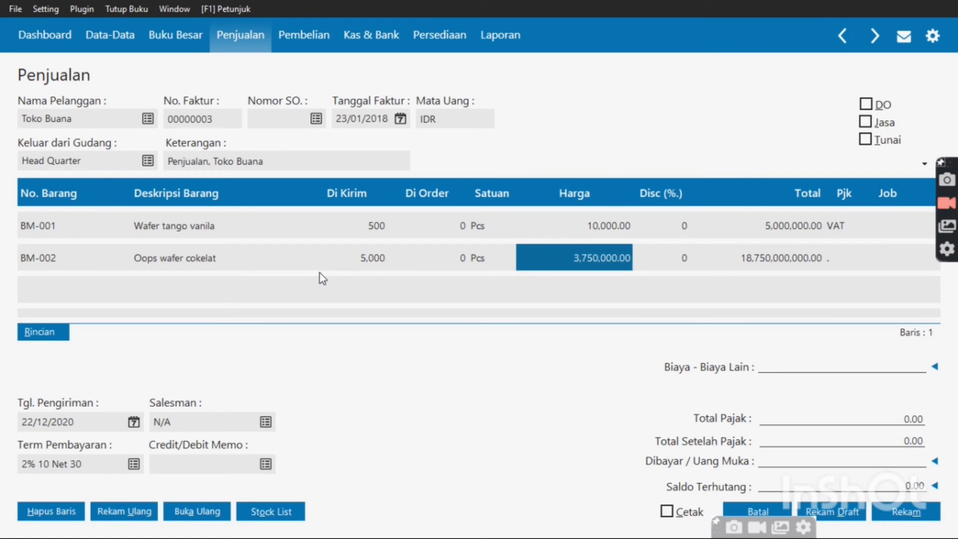
type("7")
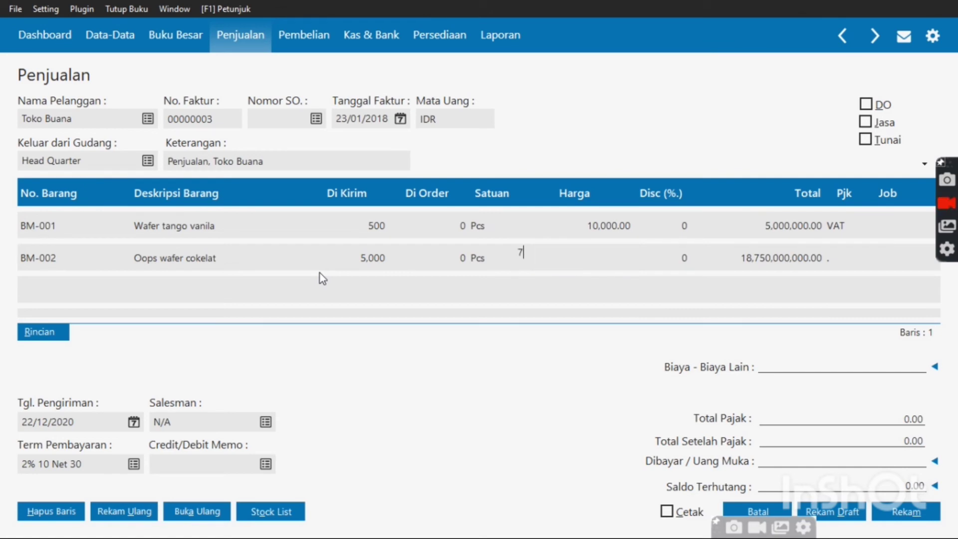
type("50")
key("Tab")
key("Tab")
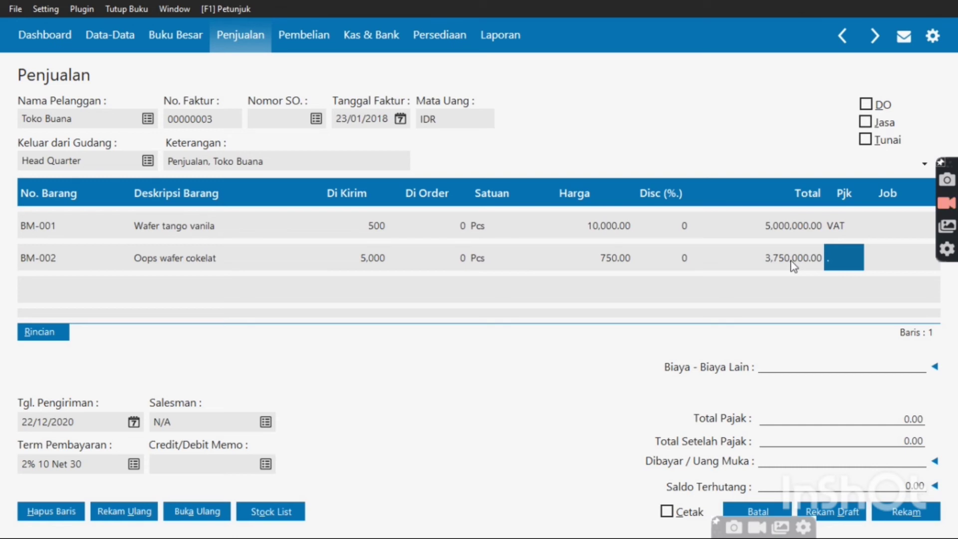
Apply VAT to the Oops wafer cokelat line and begin a third invoice line
left_click(850, 255)
double_click(850, 255)
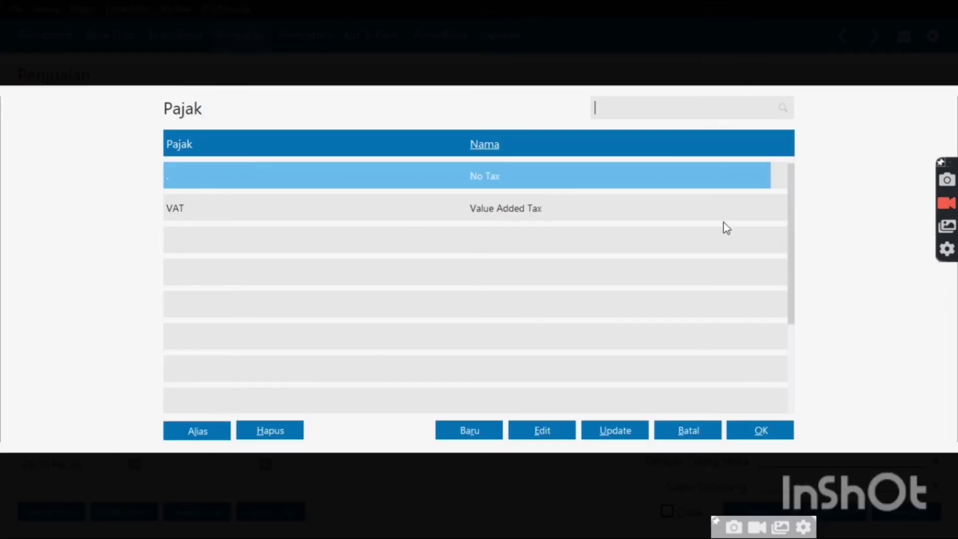
left_click(719, 209)
double_click(717, 204)
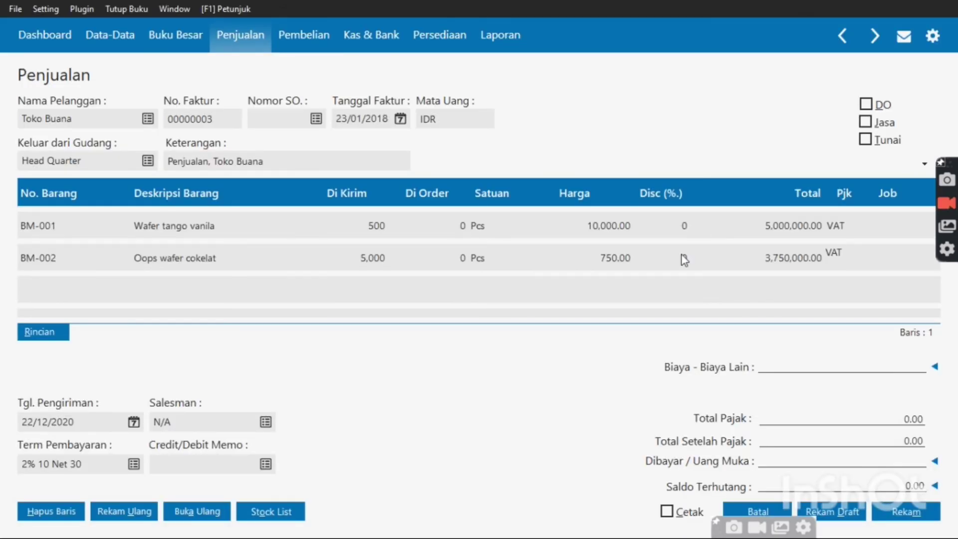
key("Tab")
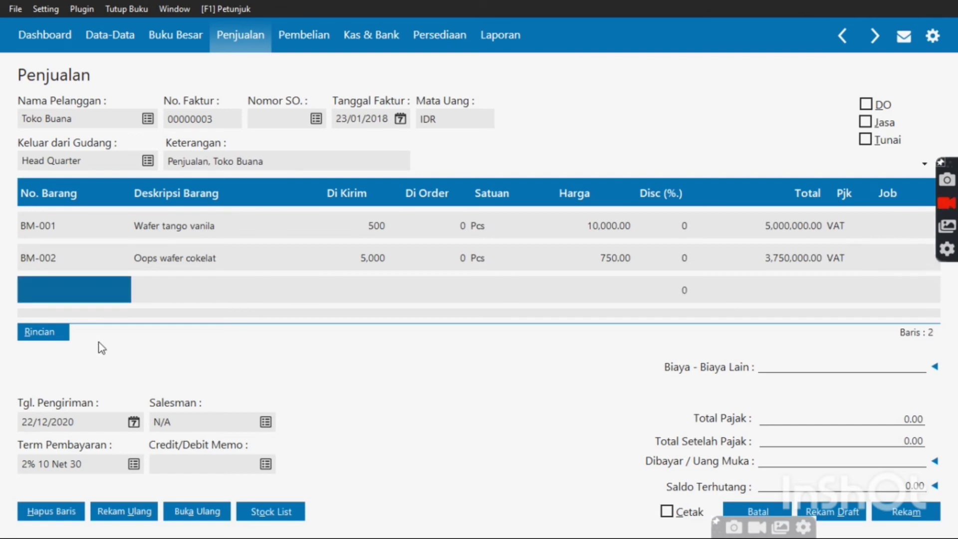
left_click(70, 289)
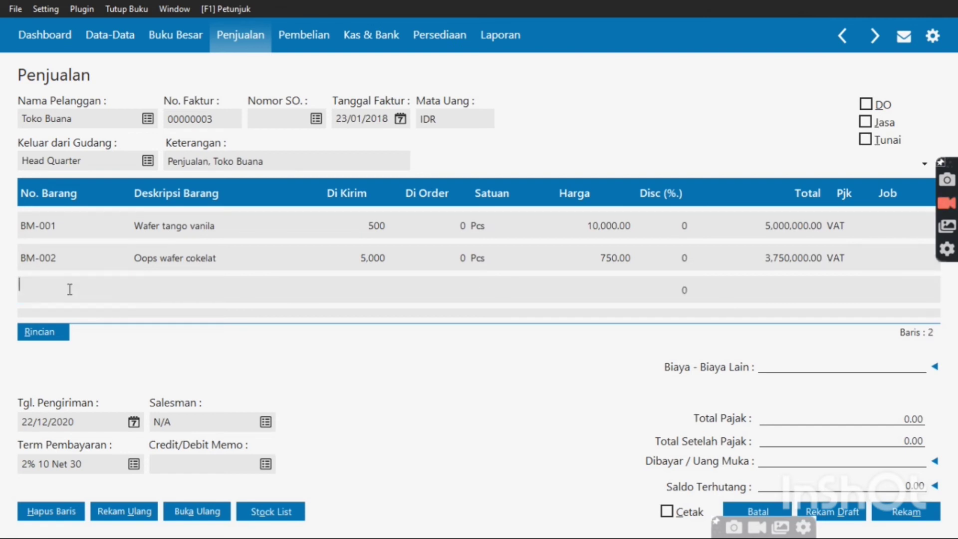
Add BMN-003 Vit botol 330 ml as line three: 1,000 Pcs at 2,750.00
double_click(70, 289)
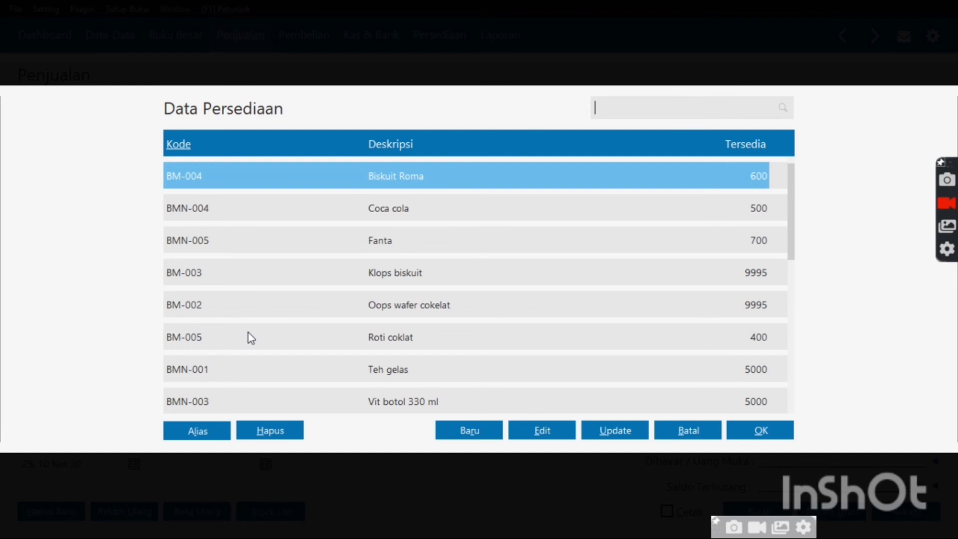
double_click(293, 401)
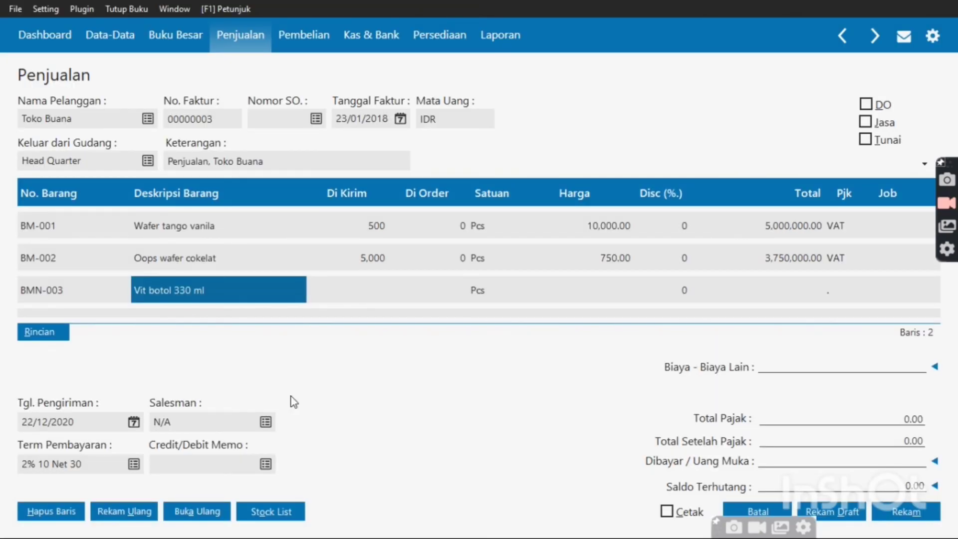
key("Right")
key("Right")
key("Right")
key("Left")
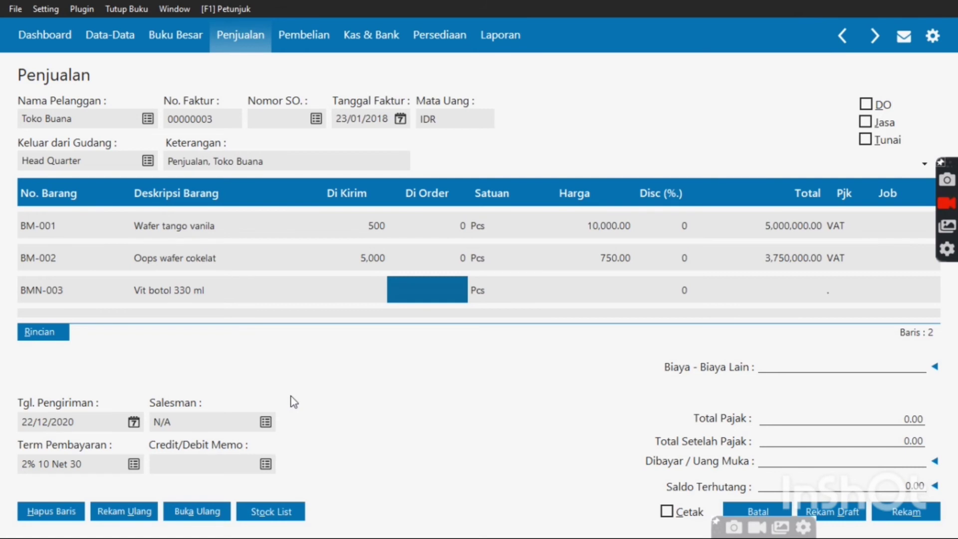
key("Left")
type("1000")
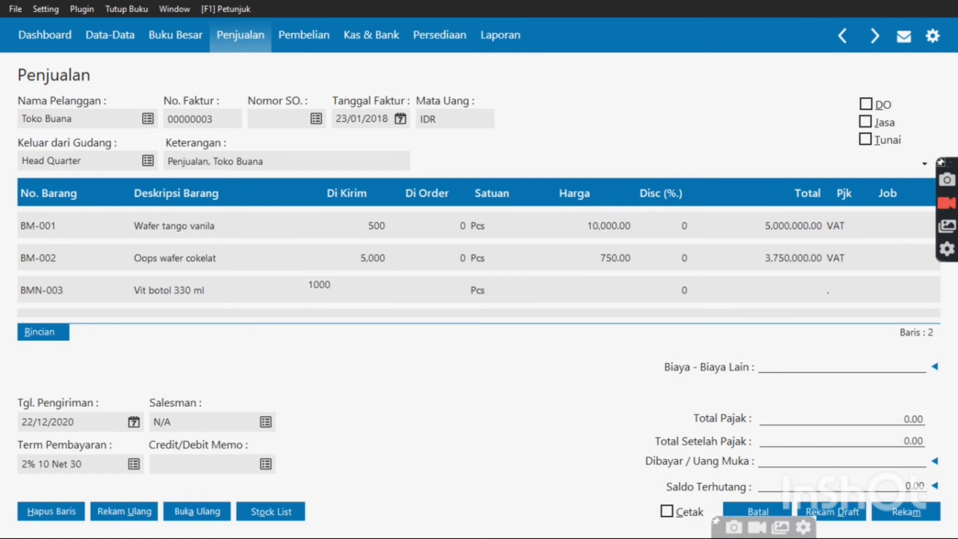
key("Return")
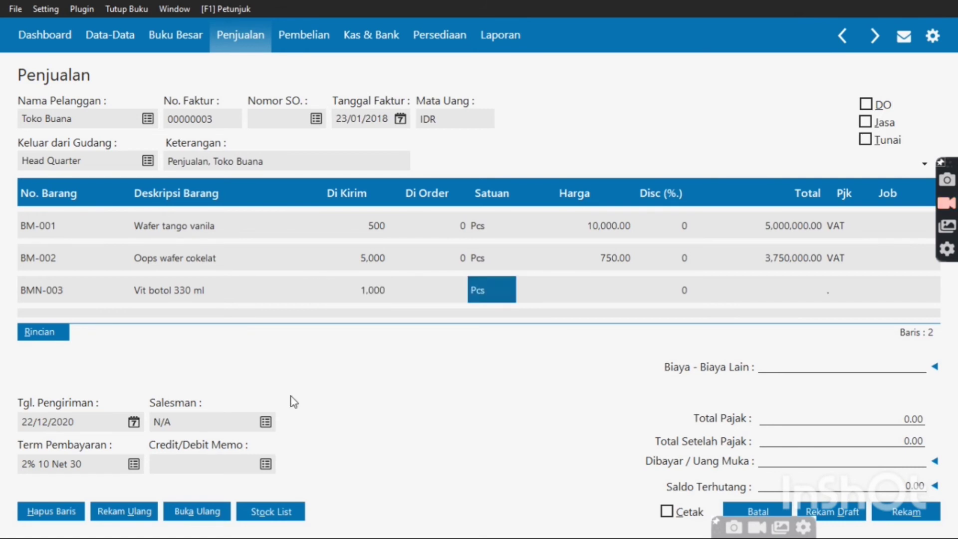
key("Return")
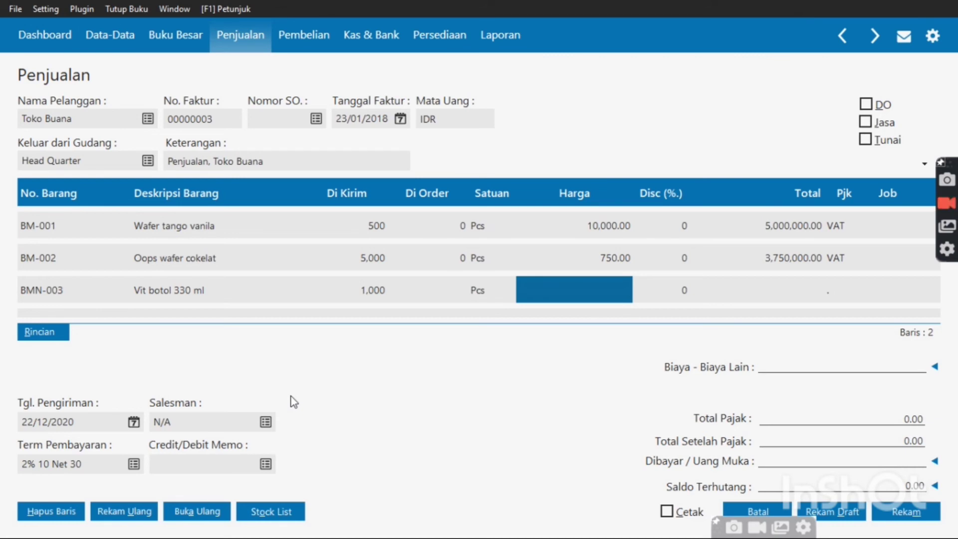
type("2750")
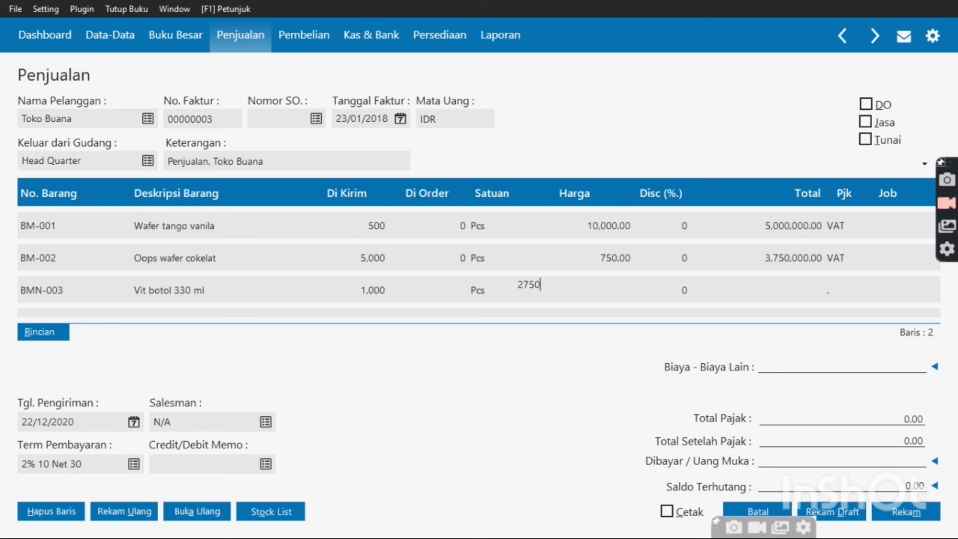
key("Return")
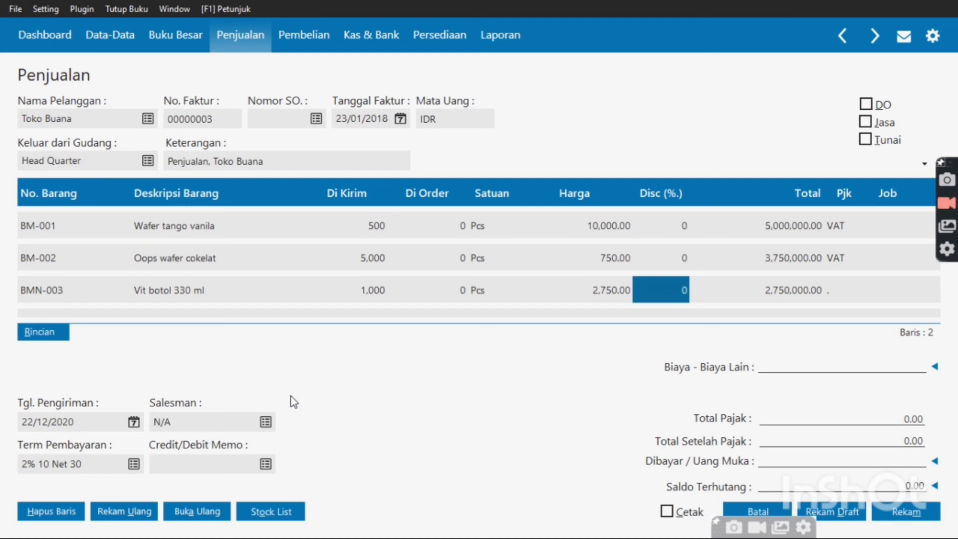
key("Left")
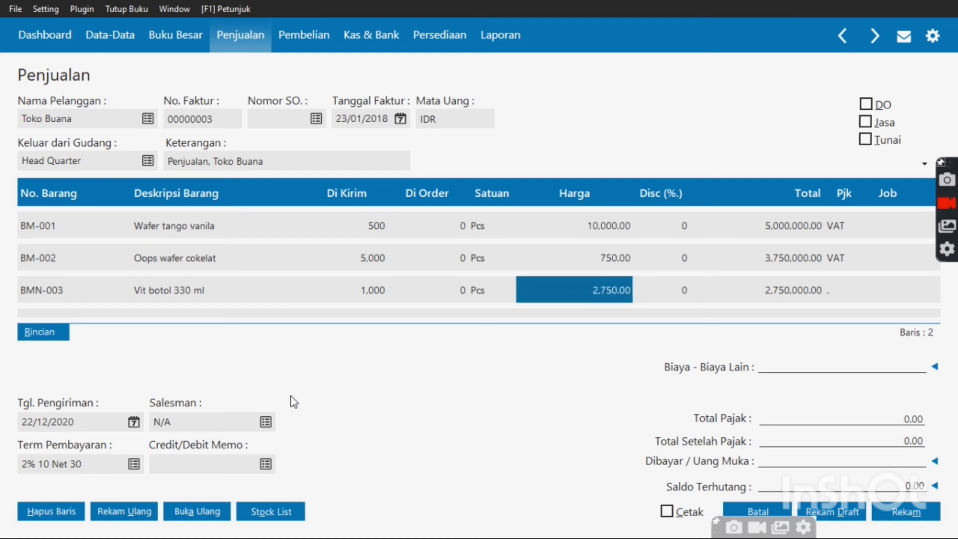
type("2")
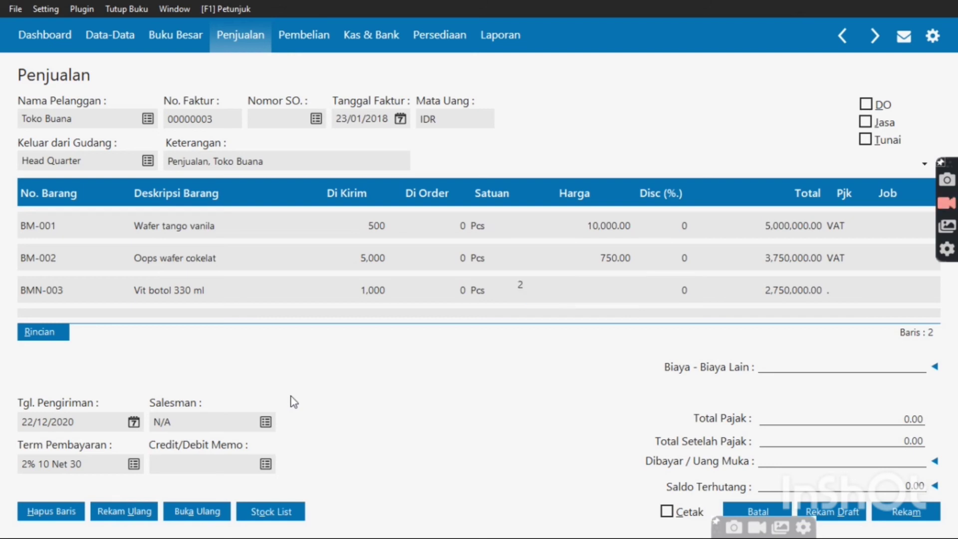
type("750")
key("Tab")
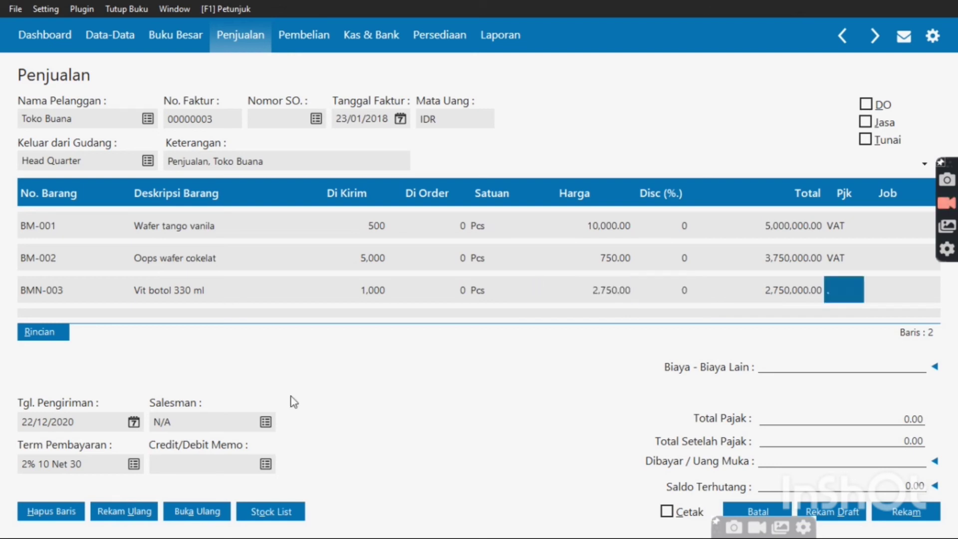
key("Tab")
Apply VAT to the Vit botol line and add 350,000 in other delivery costs
left_click(836, 301)
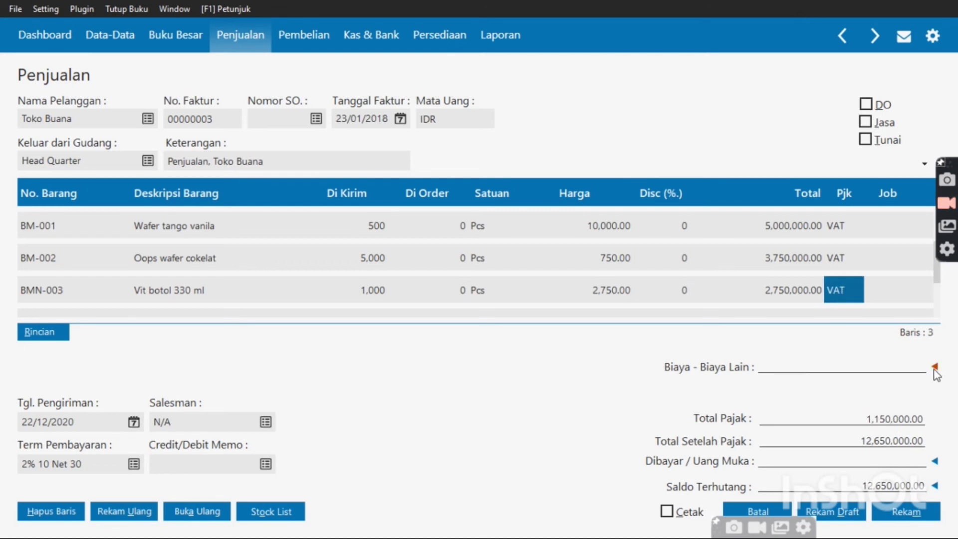
left_click(934, 367)
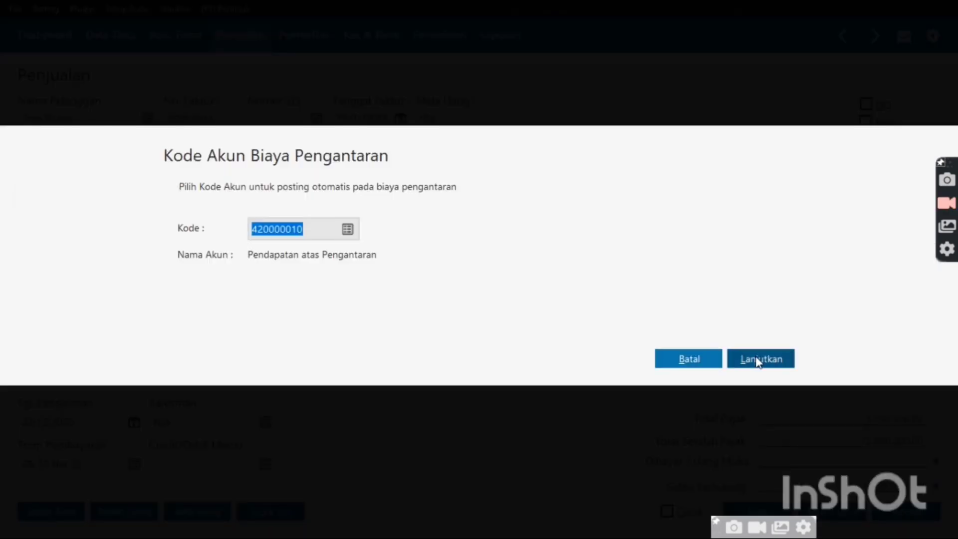
left_click(758, 358)
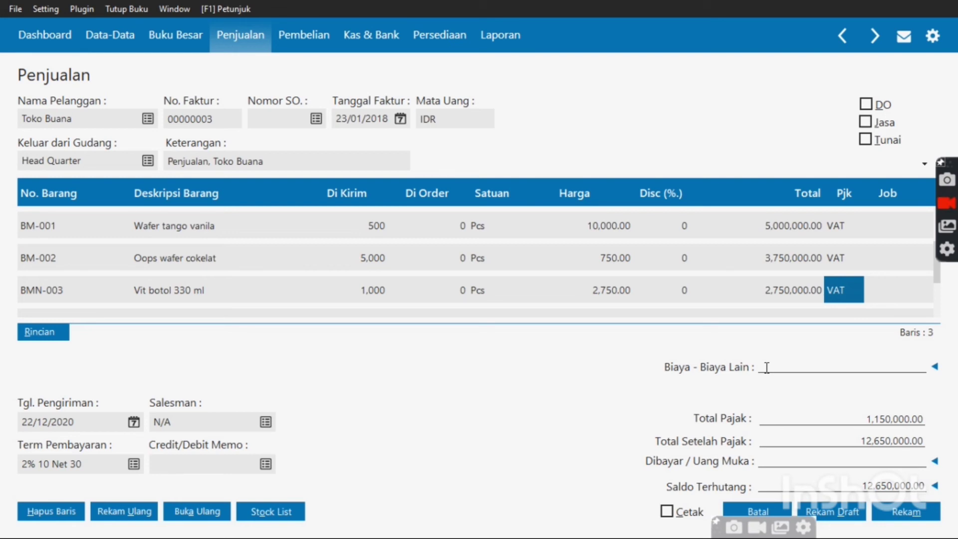
type("350,000")
key("Return")
Set the invoice's delivery date to 23/01/2018 via the accounting period's first month
left_click(134, 422)
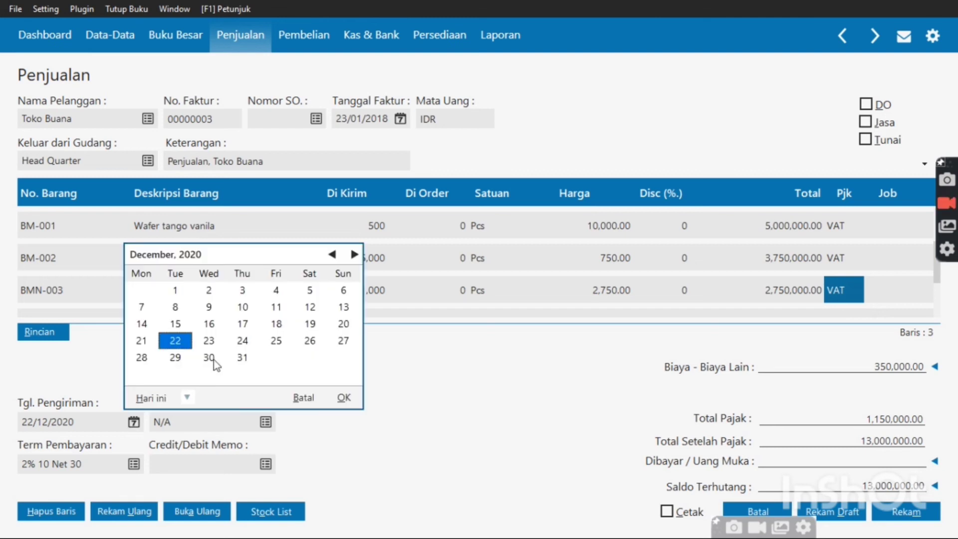
left_click(186, 397)
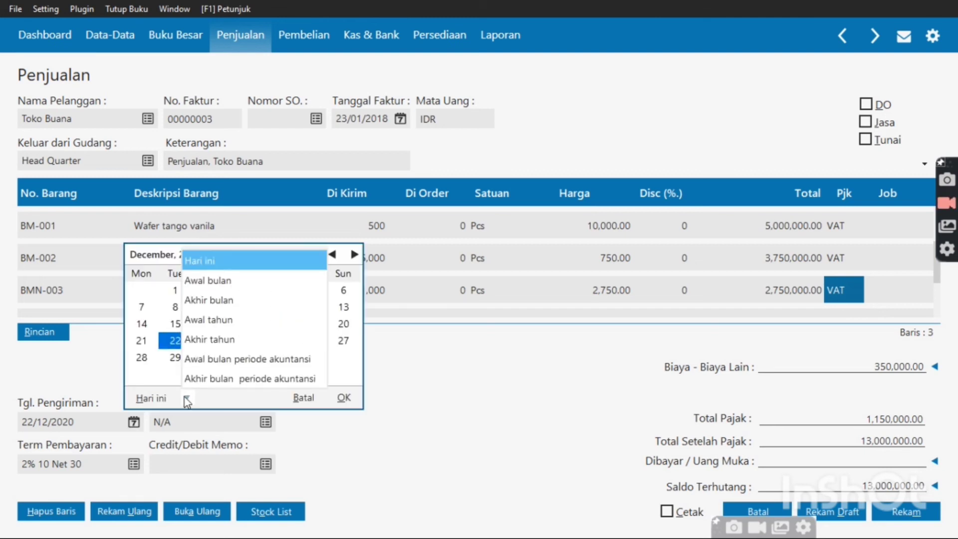
left_click(249, 358)
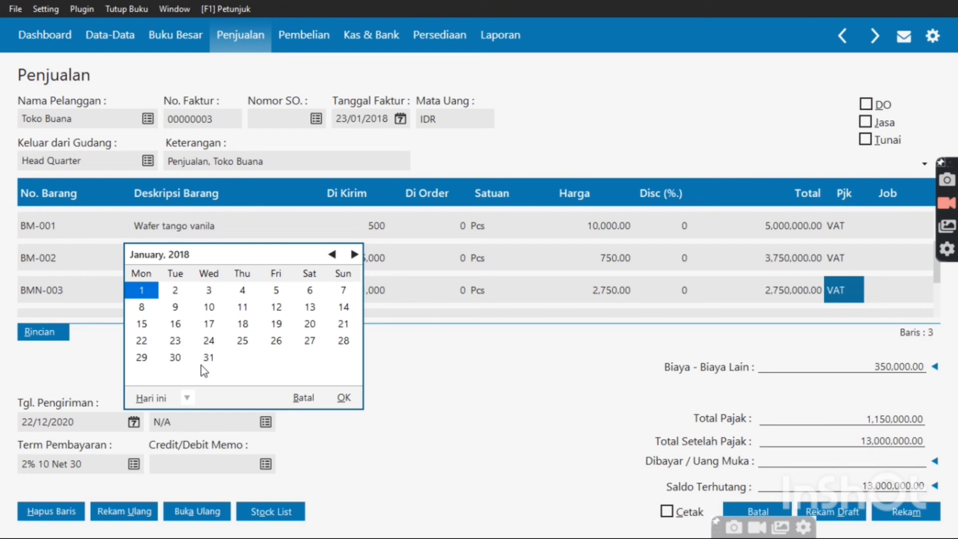
double_click(174, 341)
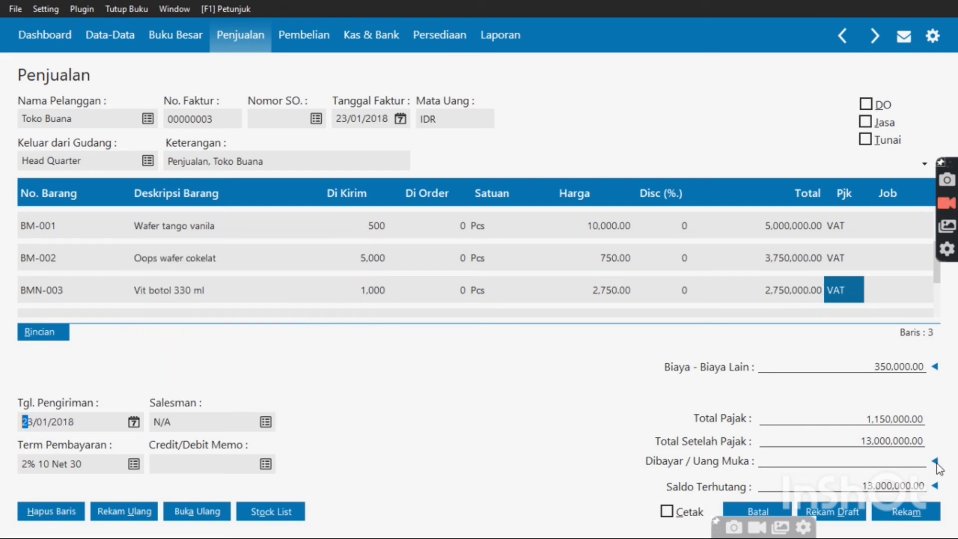
Apply down payment SA000001 to invoice 00000003 and save the invoice
left_click(936, 462)
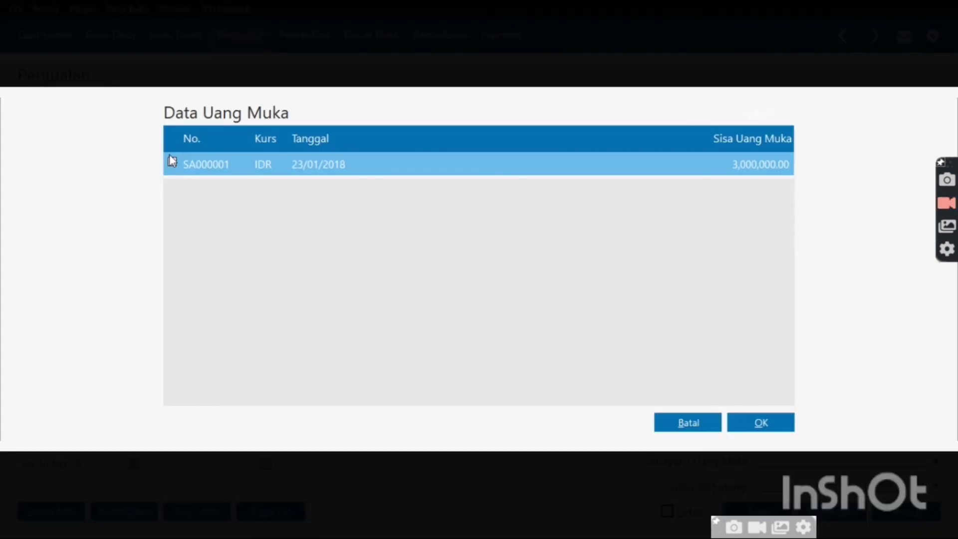
left_click(172, 161)
left_click(760, 426)
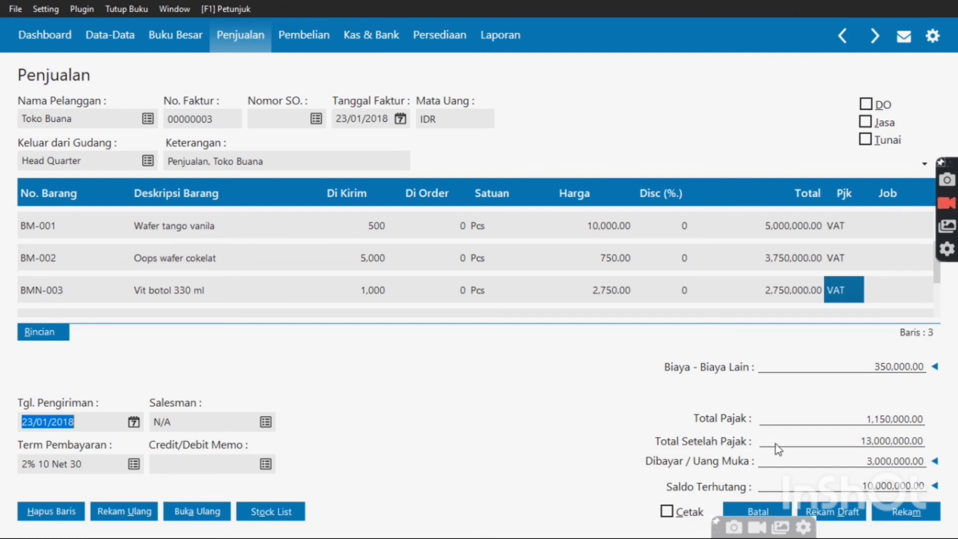
left_click(894, 508)
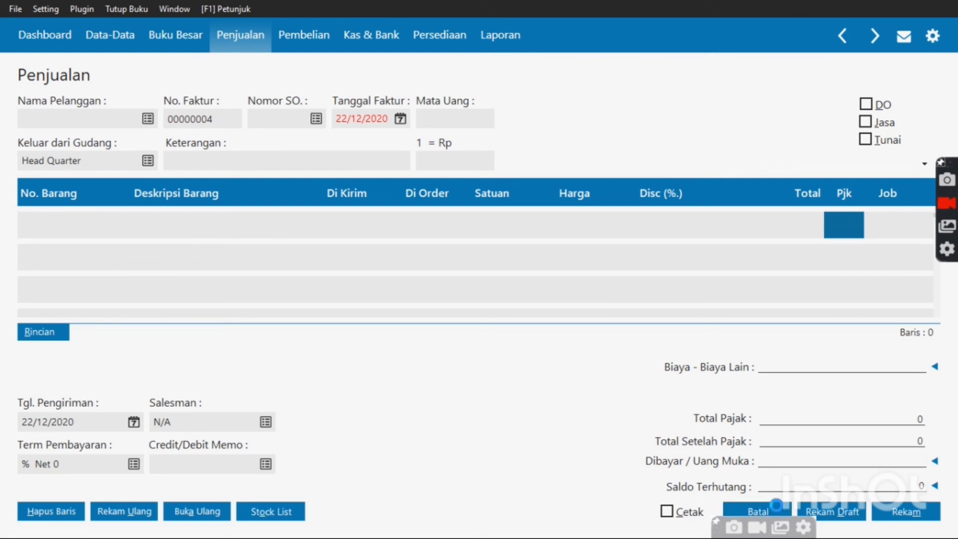
Close the blank invoice and the Invoice Penjualan list (invoice 00000003 at 13,000,000), then go to Kas & Bank
left_click(773, 508)
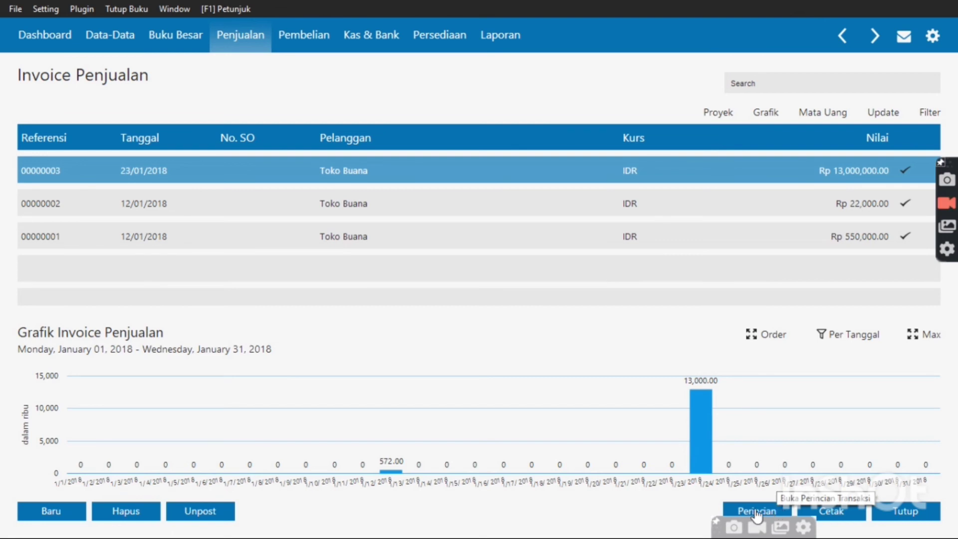
left_click(925, 510)
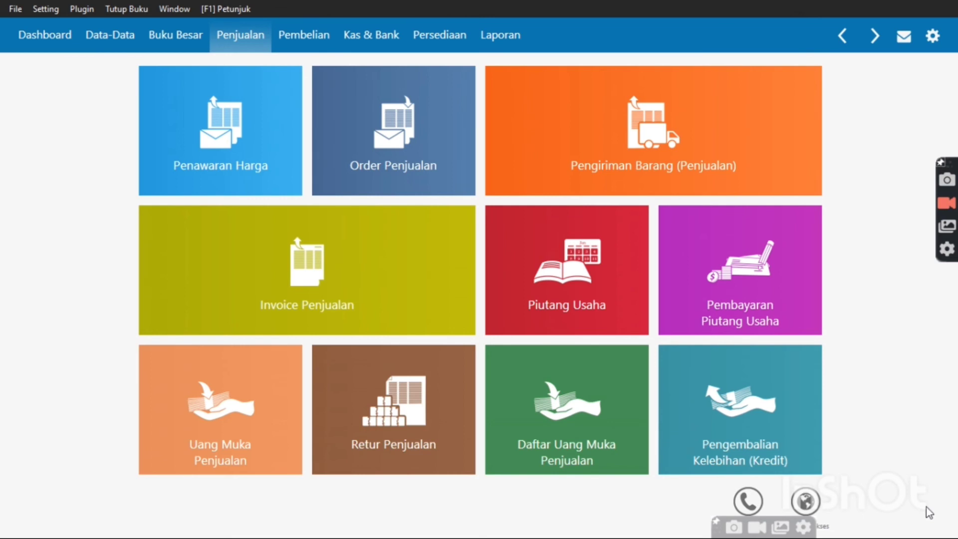
left_click(361, 42)
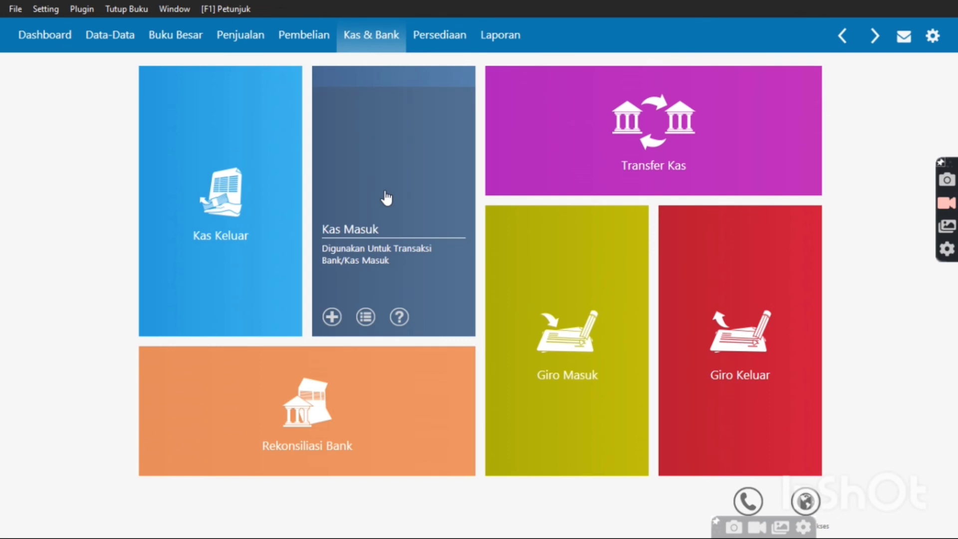
Start new cash receipt CR000003 and open the Akun Kas account choices
left_click(387, 198)
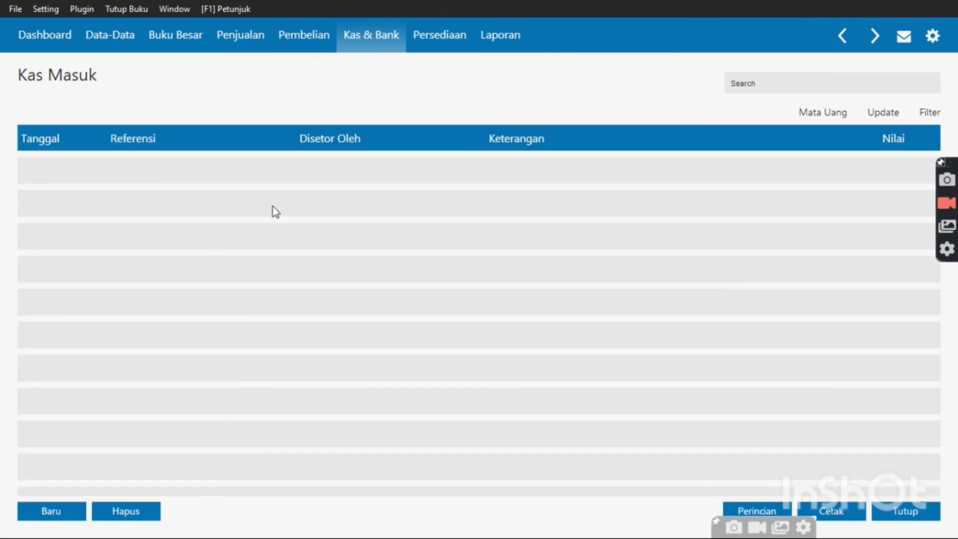
left_click(55, 512)
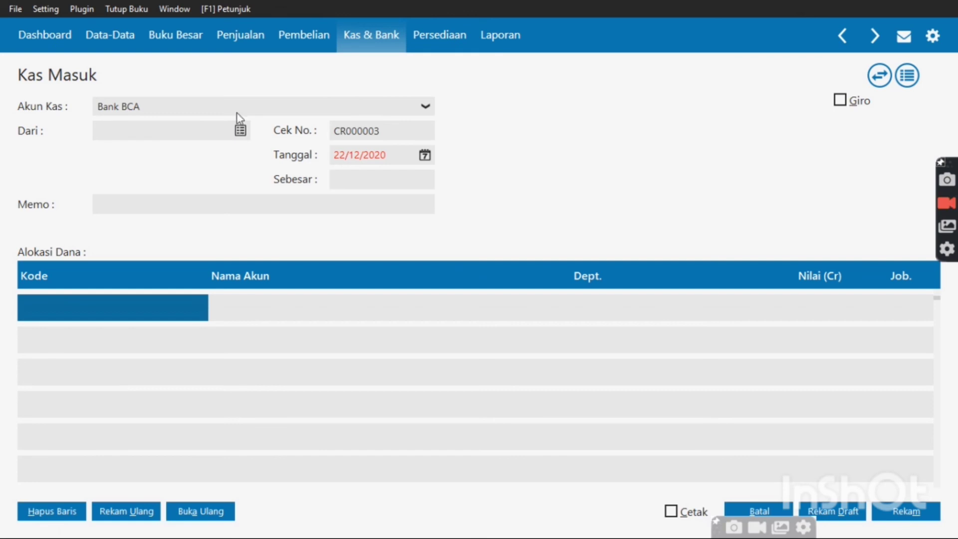
left_click(426, 107)
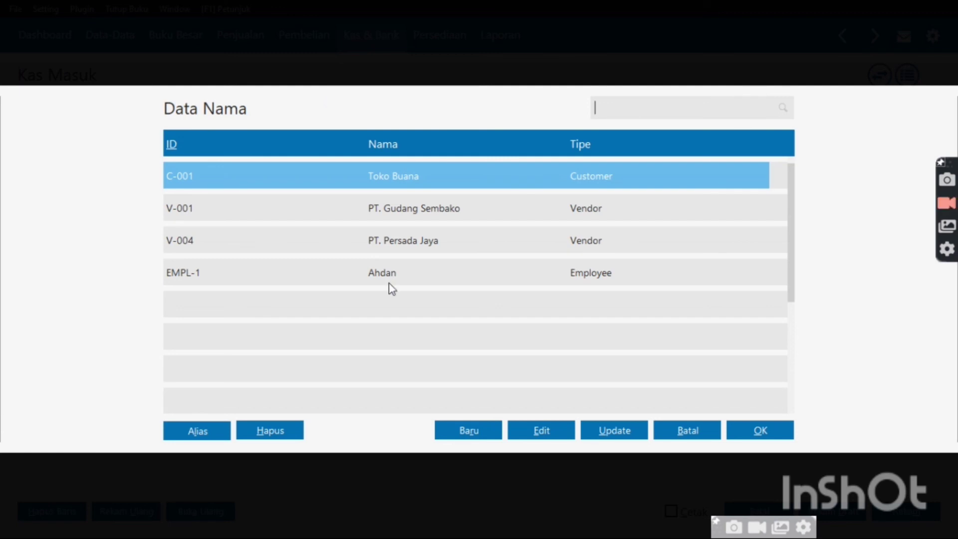
Create an Employee name record with ID E-003, enter the employee's name, and save it
left_click(479, 435)
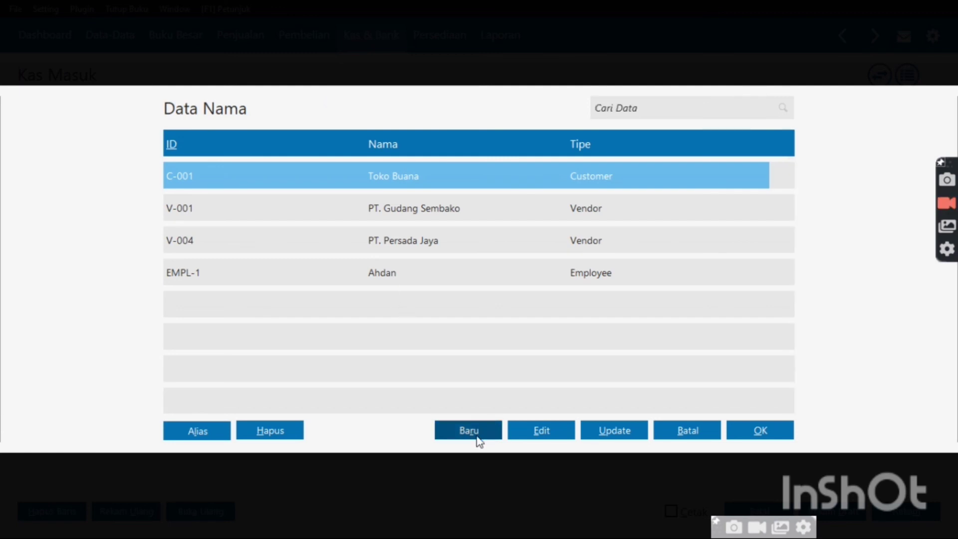
left_click(477, 435)
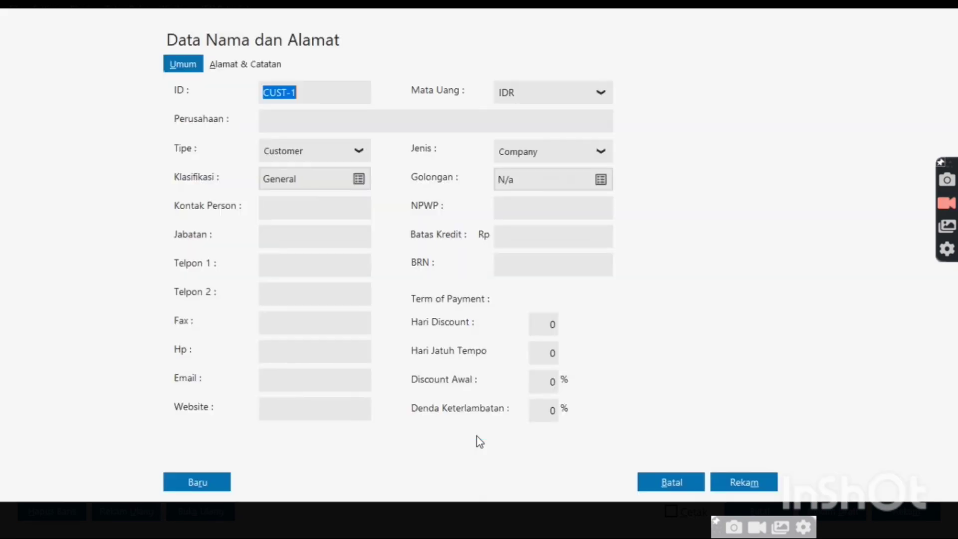
left_click(354, 117)
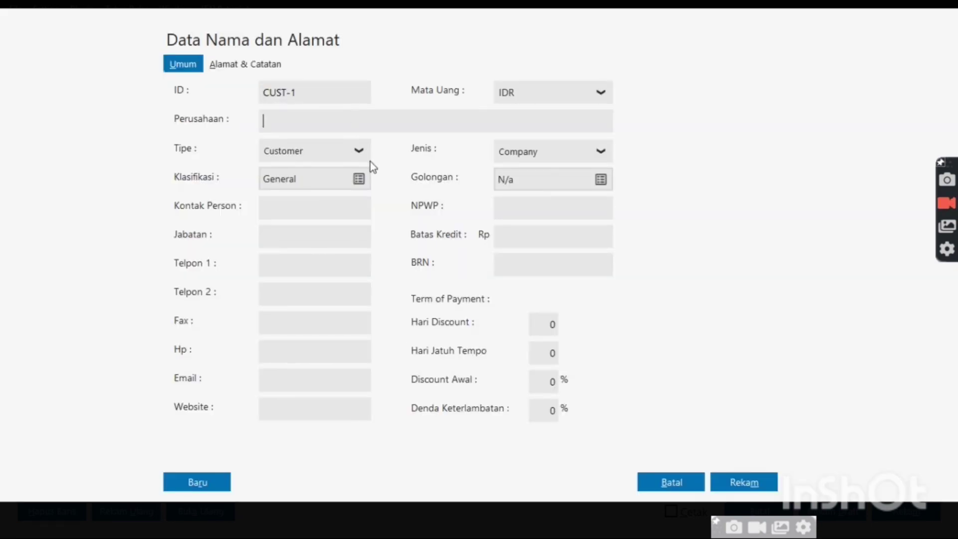
left_click(369, 160)
left_click(347, 217)
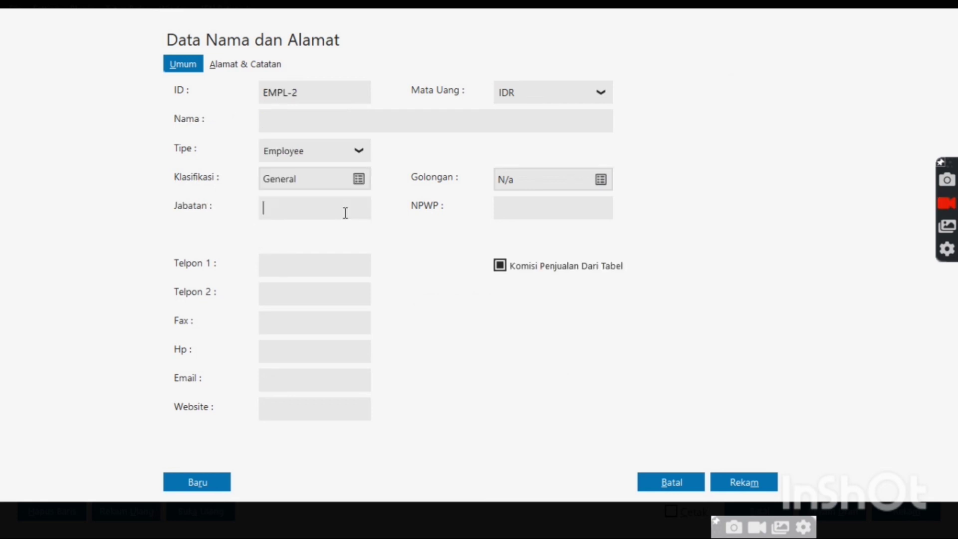
left_click(290, 93)
left_click(299, 93)
key("BackSpace")
key("BackSpace")
key("BackSpace")
key("BackSpace")
key("BackSpace")
type("-003")
left_click(288, 118)
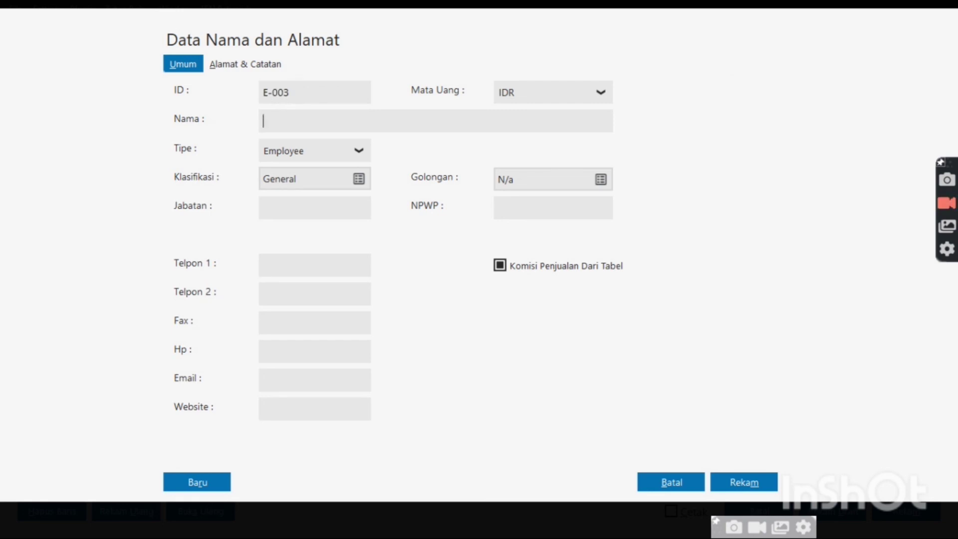
type("Bapak Rangga")
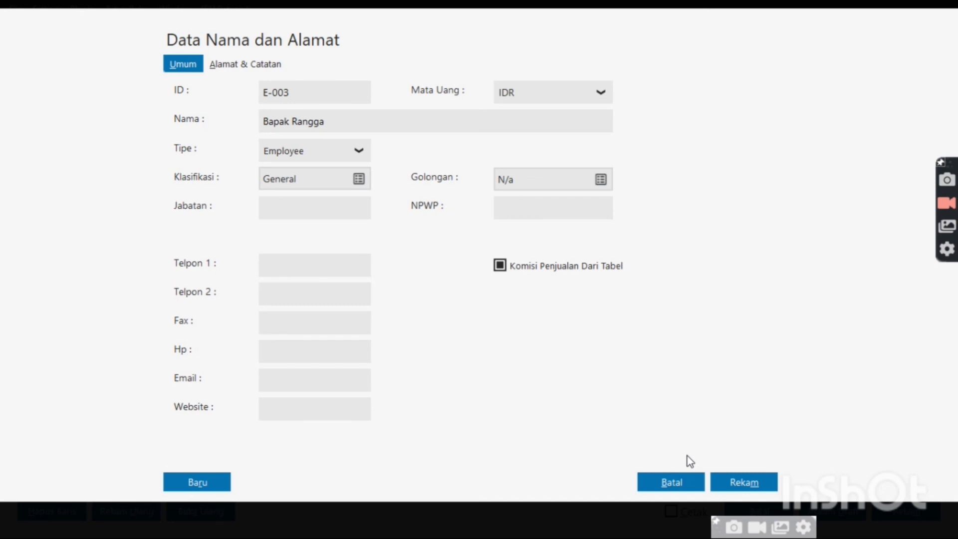
left_click(743, 482)
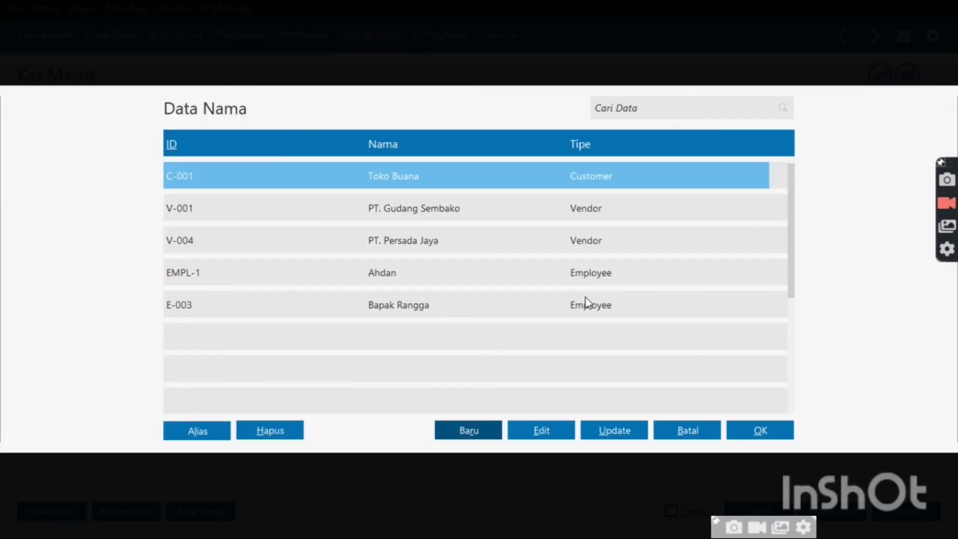
Set the new employee as payer and date the cash receipt 25/01/2018
double_click(588, 302)
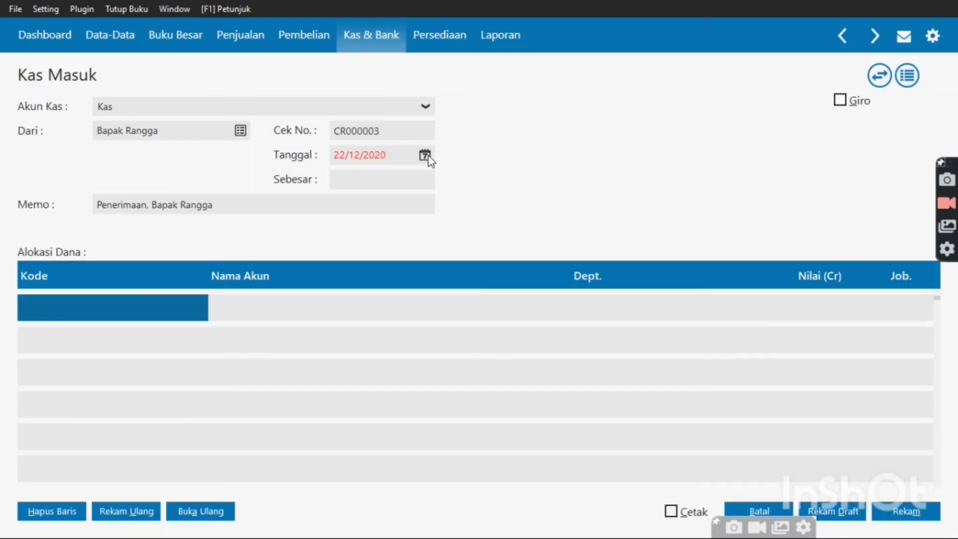
left_click(427, 156)
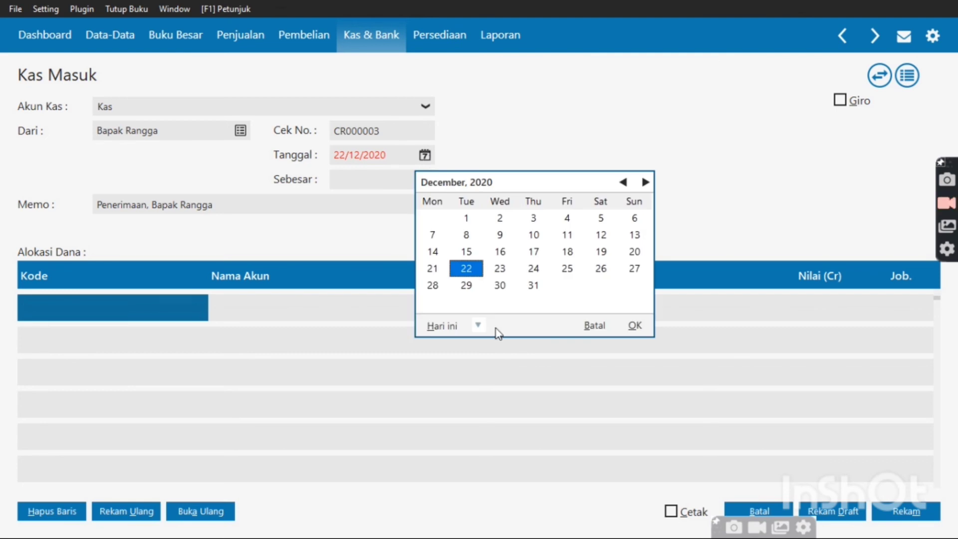
left_click(479, 326)
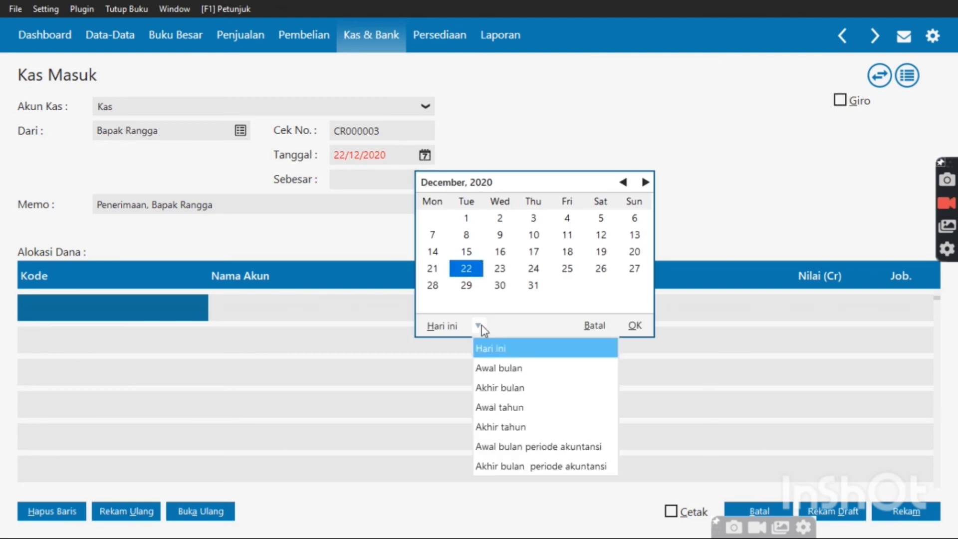
left_click(517, 449)
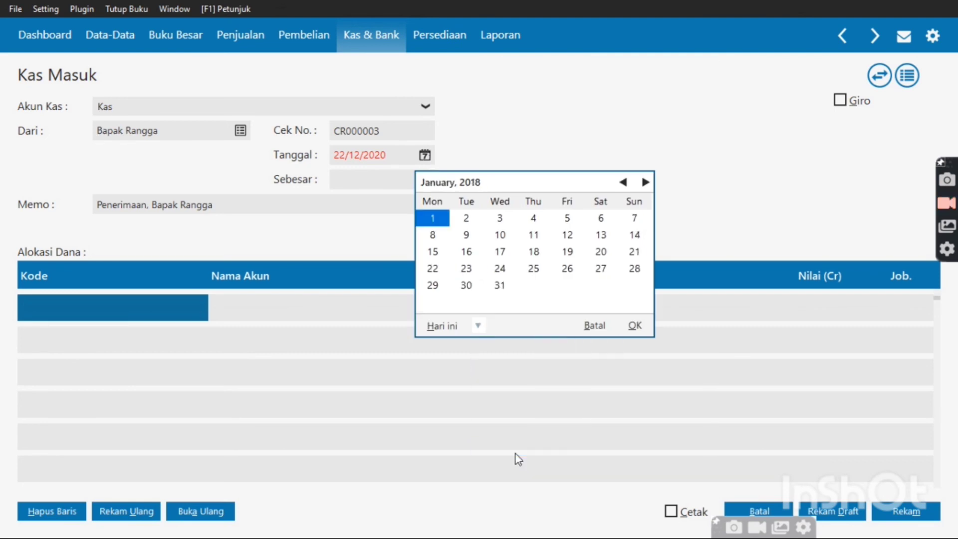
double_click(534, 270)
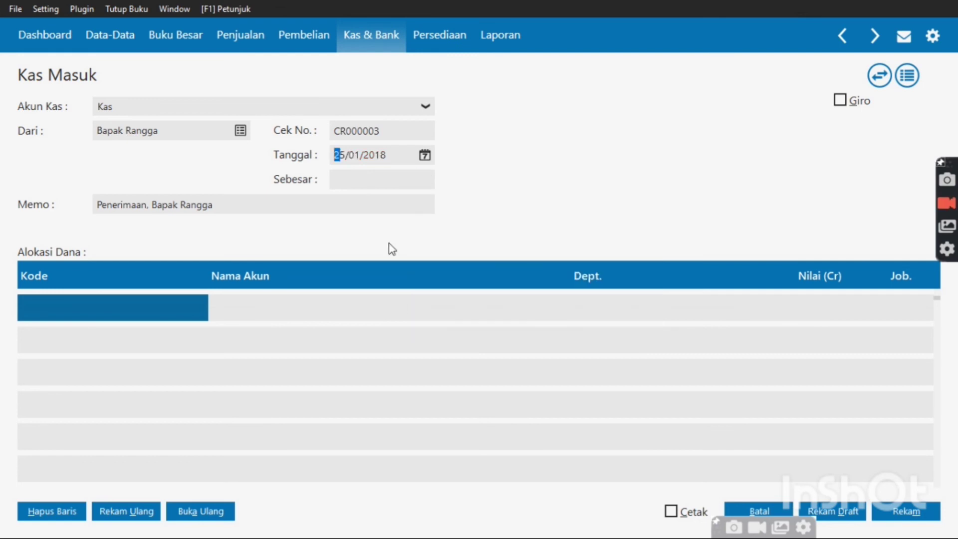
Allocate a 100,000,000 credit to account 3100-00-010 Modal Disetor
double_click(164, 314)
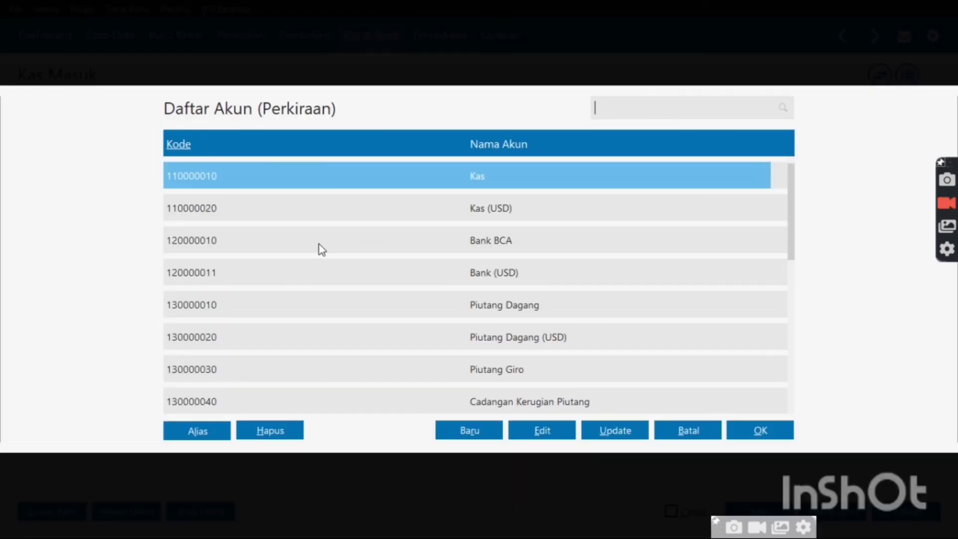
key("Down")
key("Down")
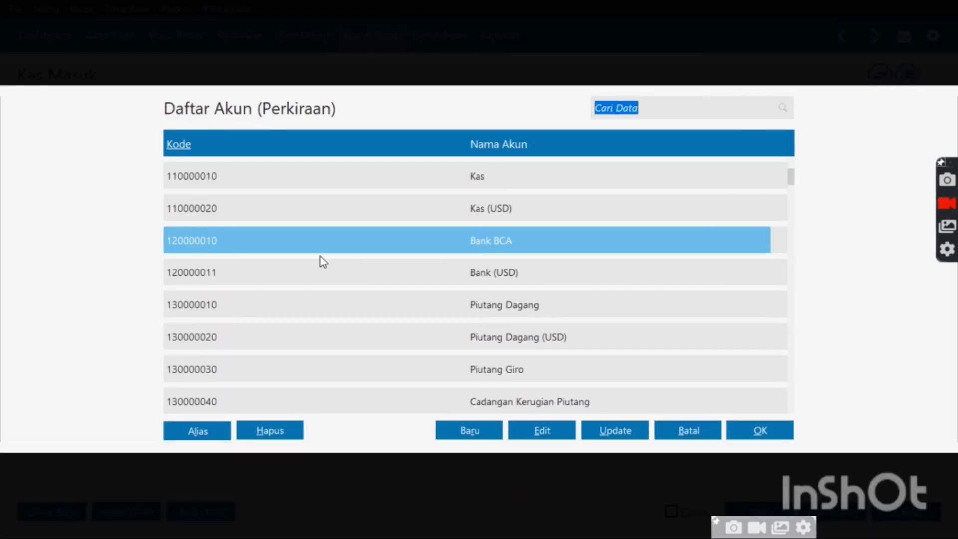
key("Down")
key("Down")
key("Down")
key("Down")
key("Down")
key("Down")
key("Down")
key("Down")
key("Down")
key("Down")
key("Down")
key("Down")
key("Down")
key("Down")
key("Down")
key("Down")
key("Down")
key("Down")
key("Down")
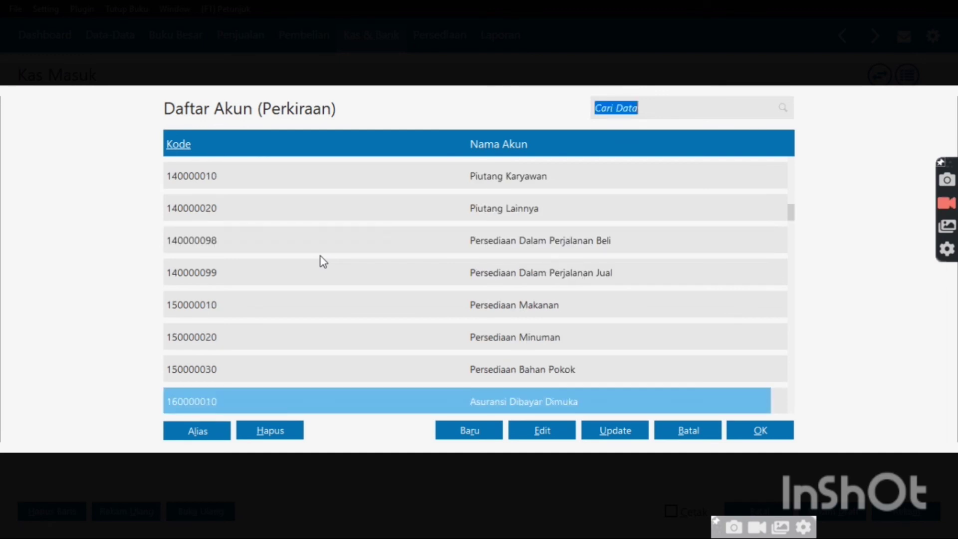
key("Down")
key("Down")
key("Down")
key("Down")
key("Down")
key("Down")
key("Down")
key("Down")
key("Down")
key("Down")
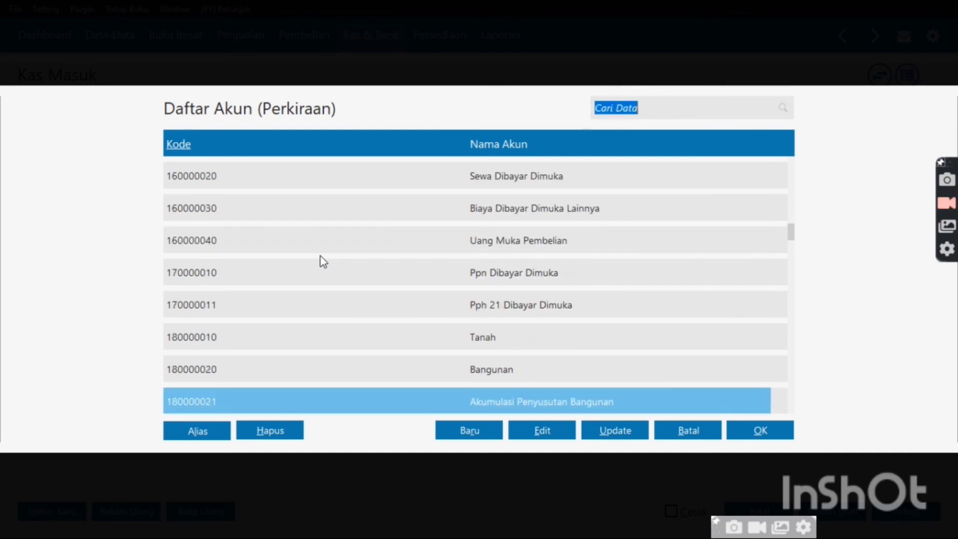
key("Down")
key("Down")
key("Down")
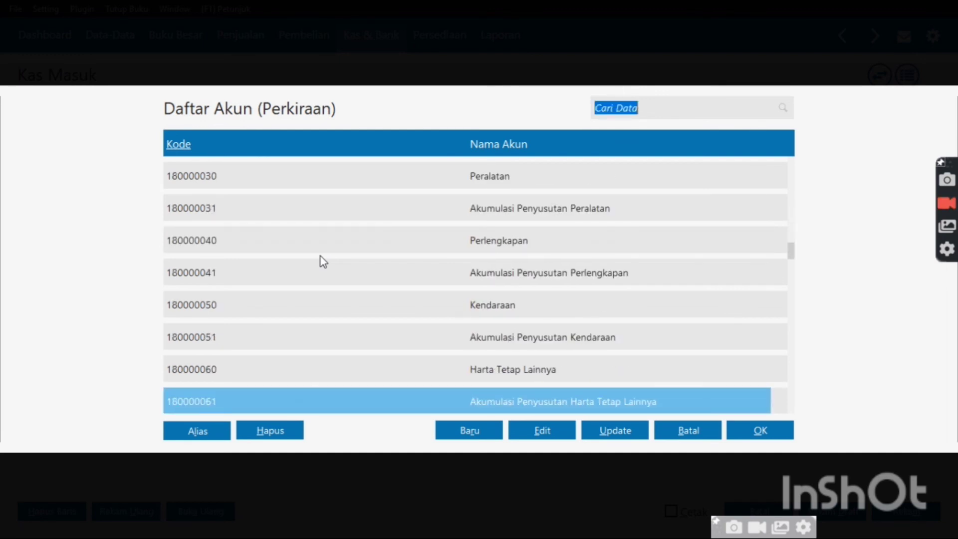
key("Down")
key("Down")
key("Down")
key("Down")
key("Down")
key("Down")
key("Down")
key("Down")
key("Down")
key("Down")
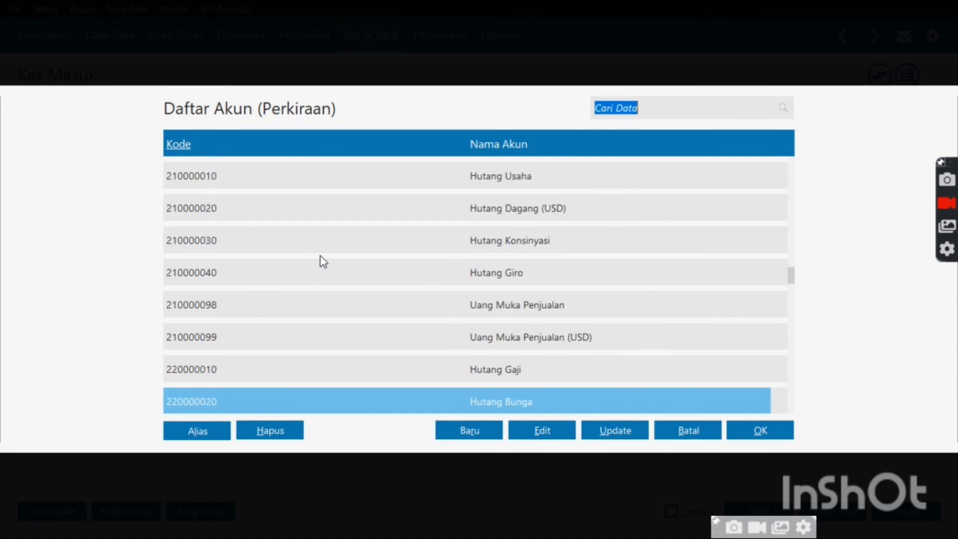
key("Down")
key("Down")
key("Down")
key("Down")
key("Down")
key("Down")
key("Down")
key("Down")
key("Down")
key("Down")
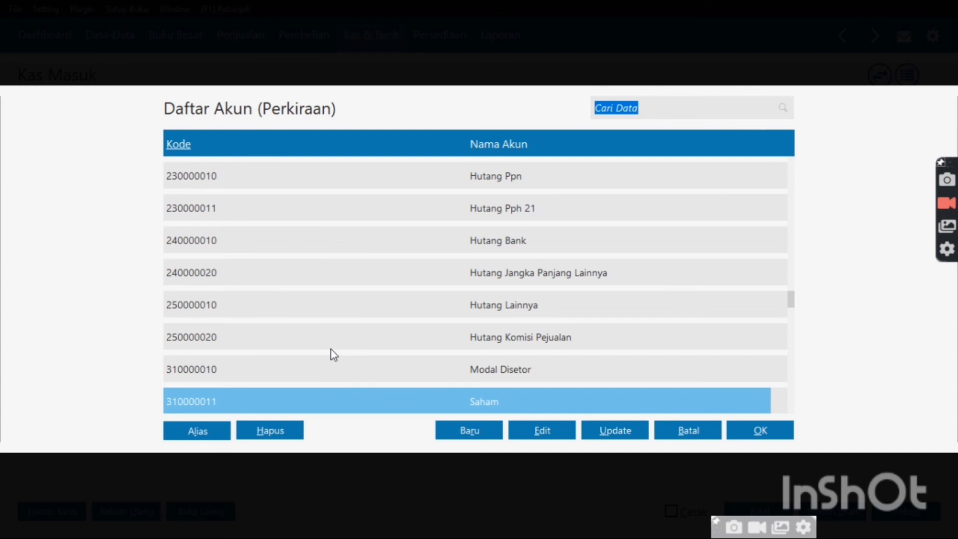
double_click(334, 370)
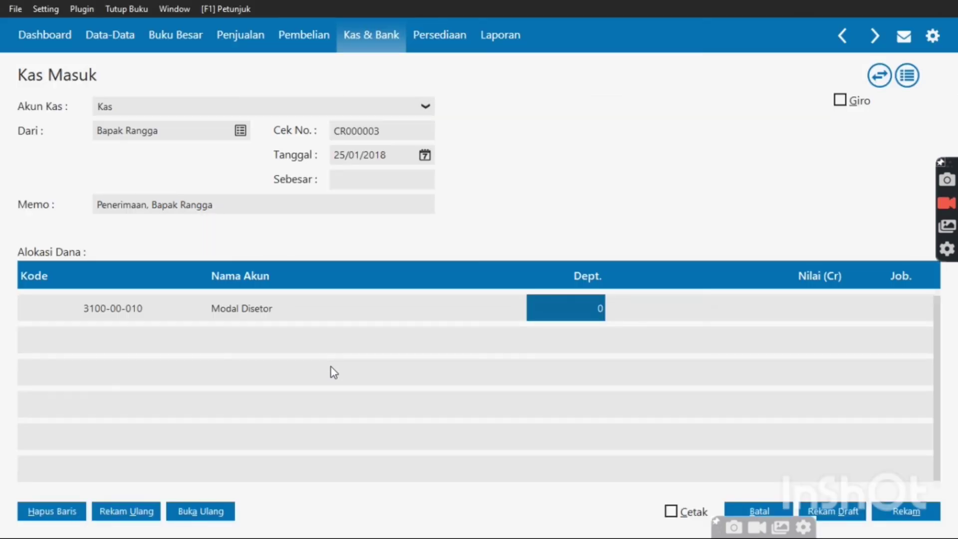
key("Tab")
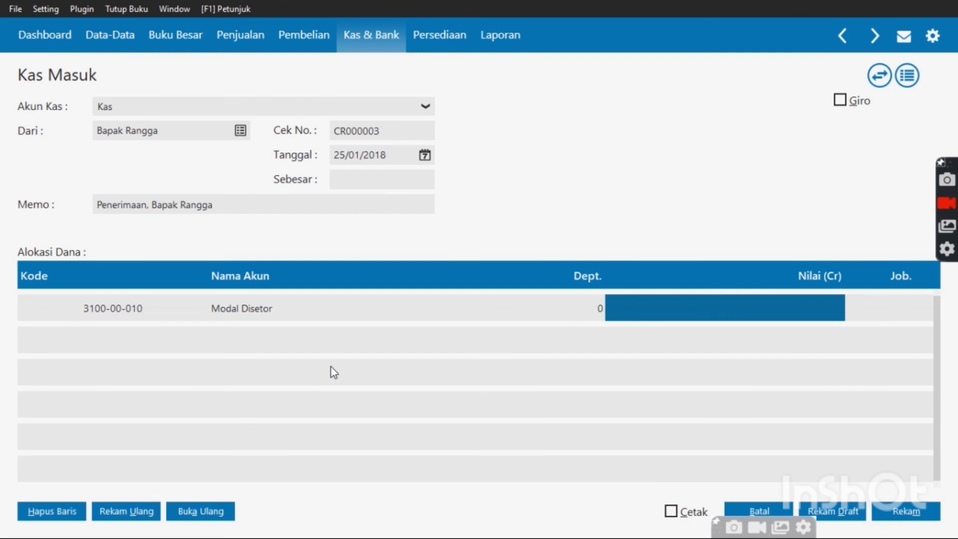
type("100")
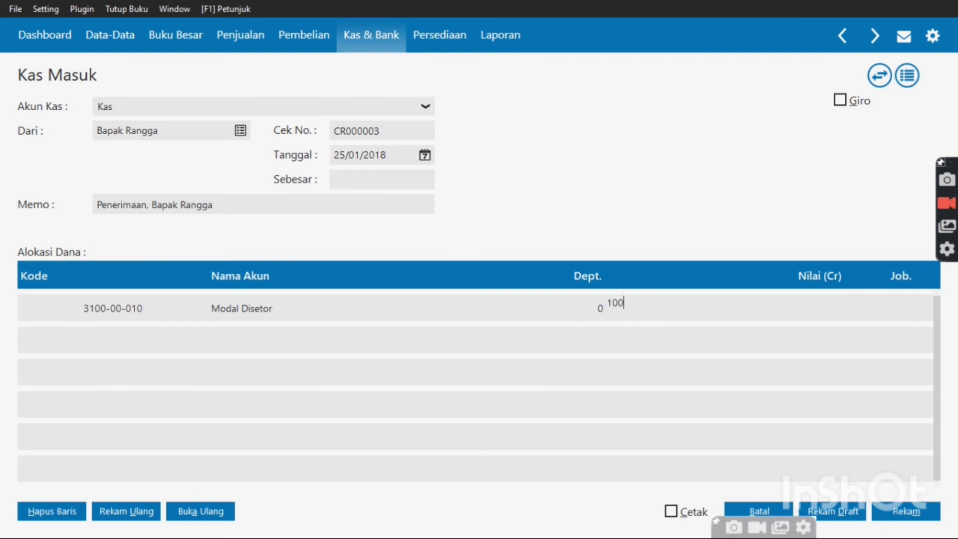
type("000000")
key("Tab")
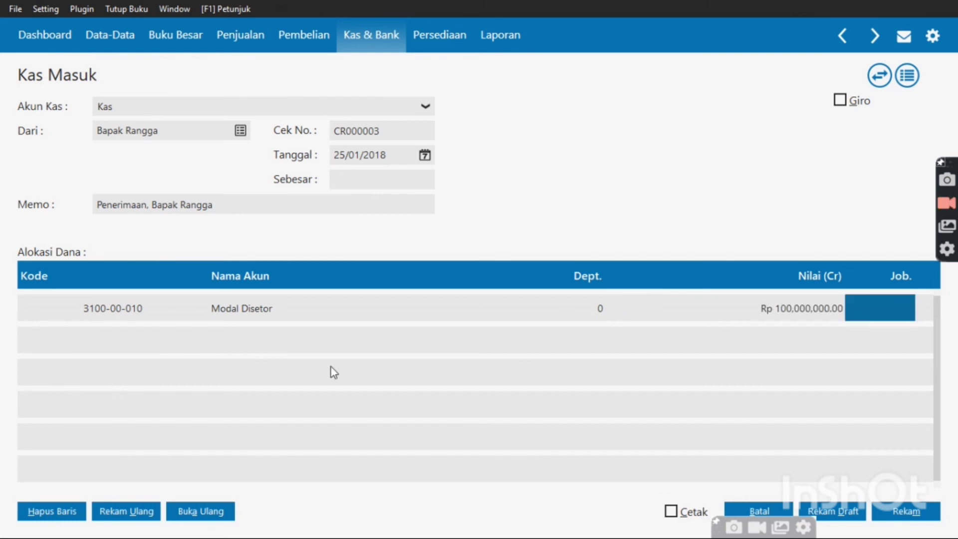
key("Tab")
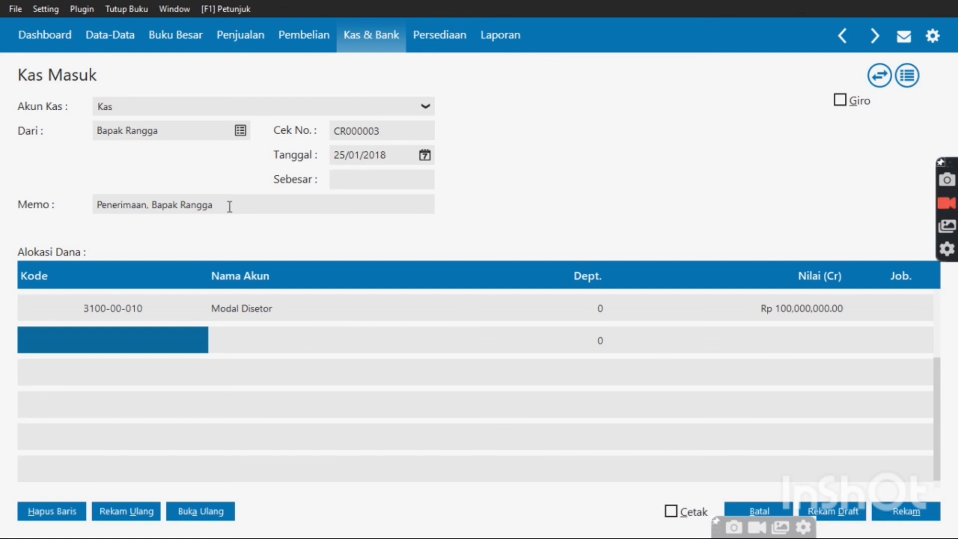
Record the cash receipt with a Rp 100,000,000.00 total after the zero-amount warning, then close its screens
left_click(921, 514)
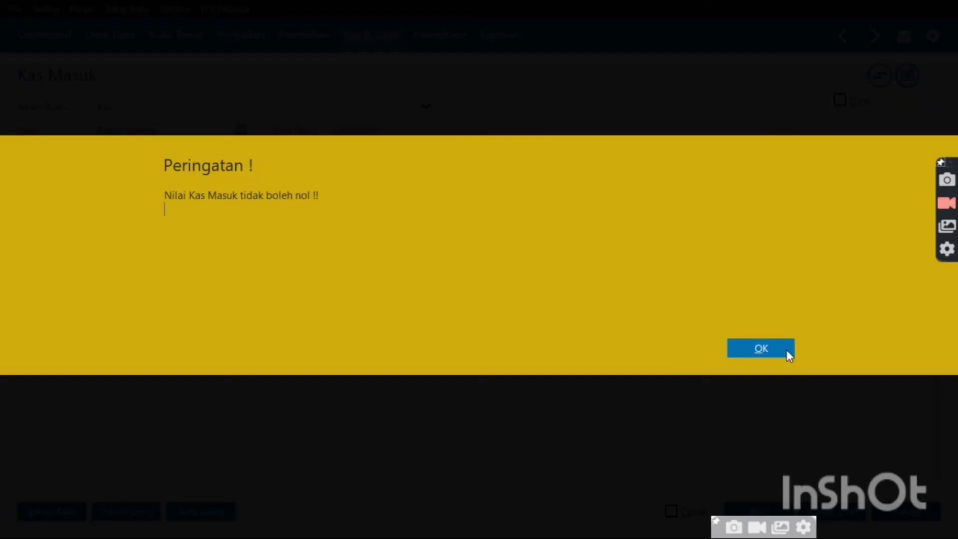
left_click(780, 343)
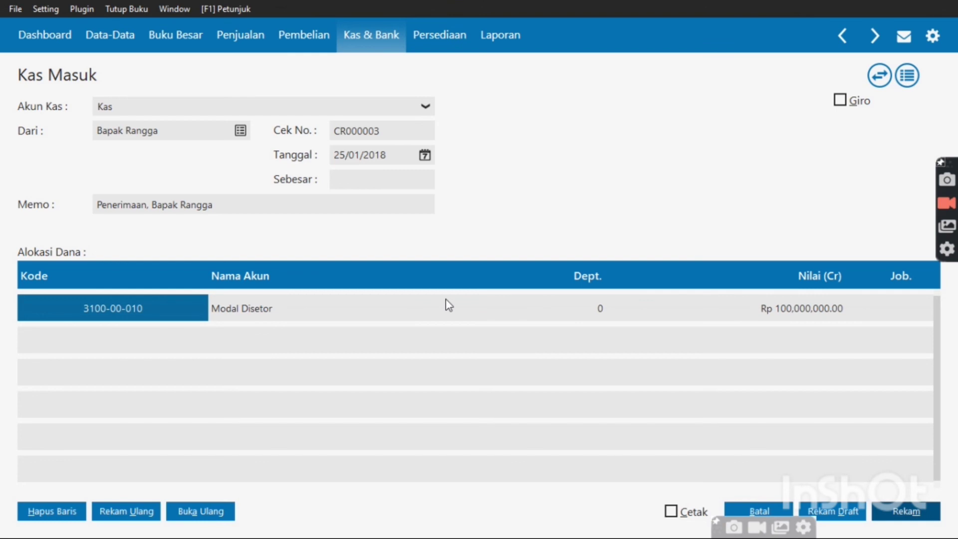
left_click(384, 180)
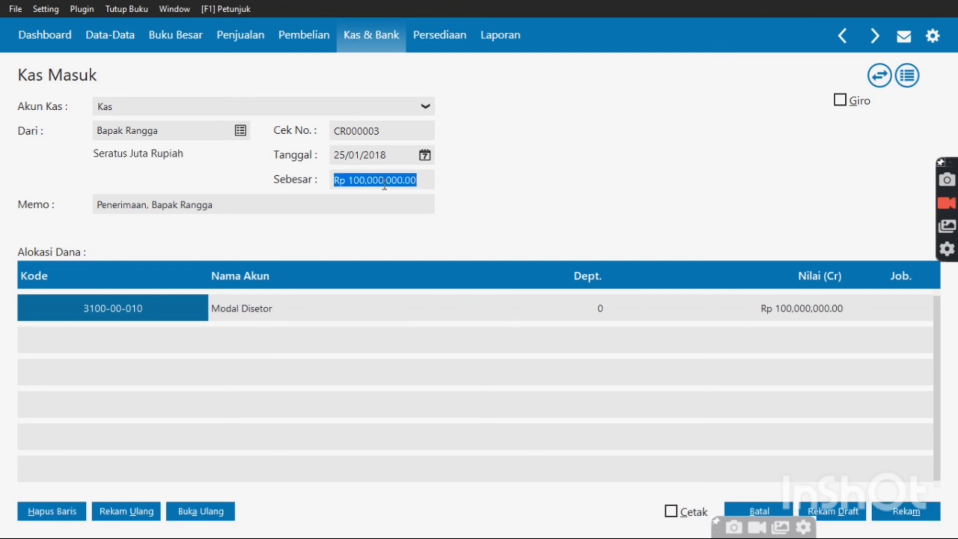
left_click(917, 509)
left_click(767, 514)
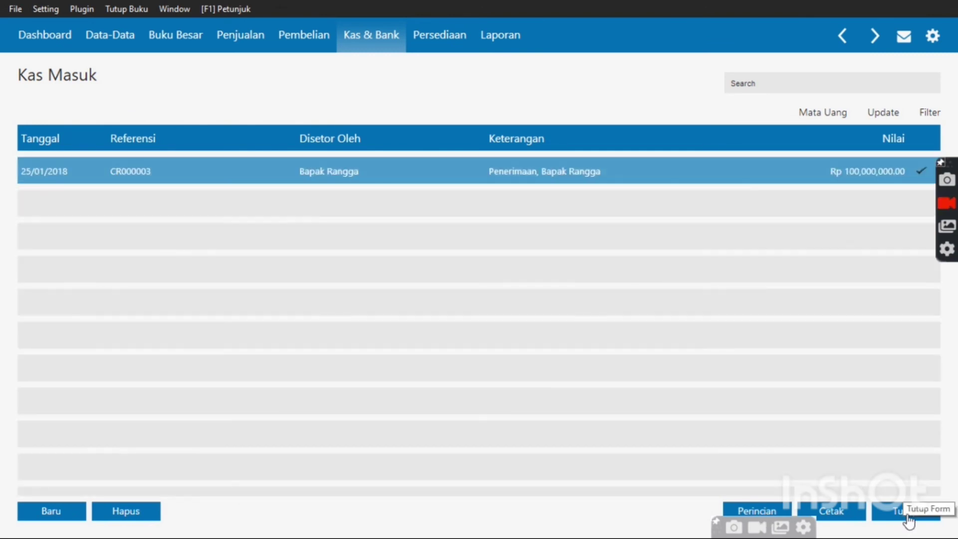
left_click(906, 514)
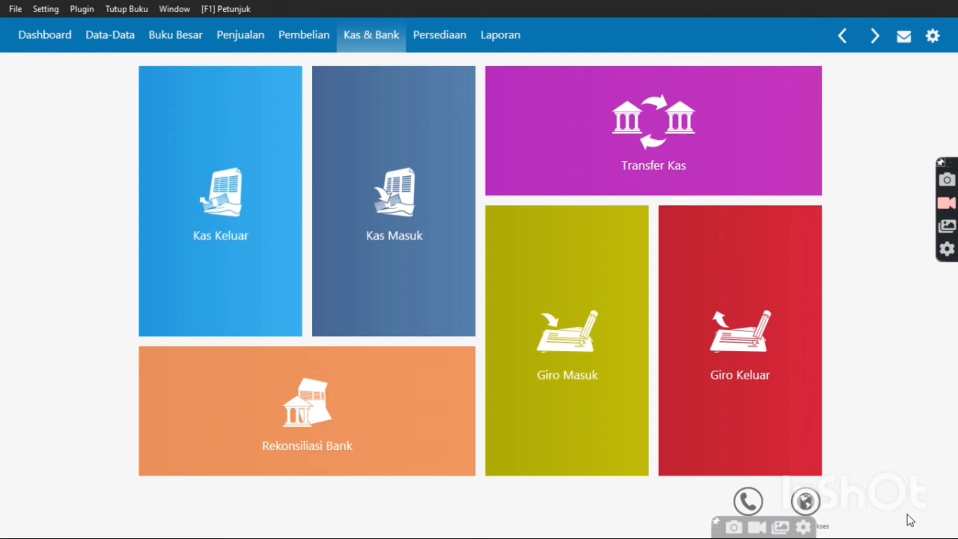
mouse_move(214, 331)
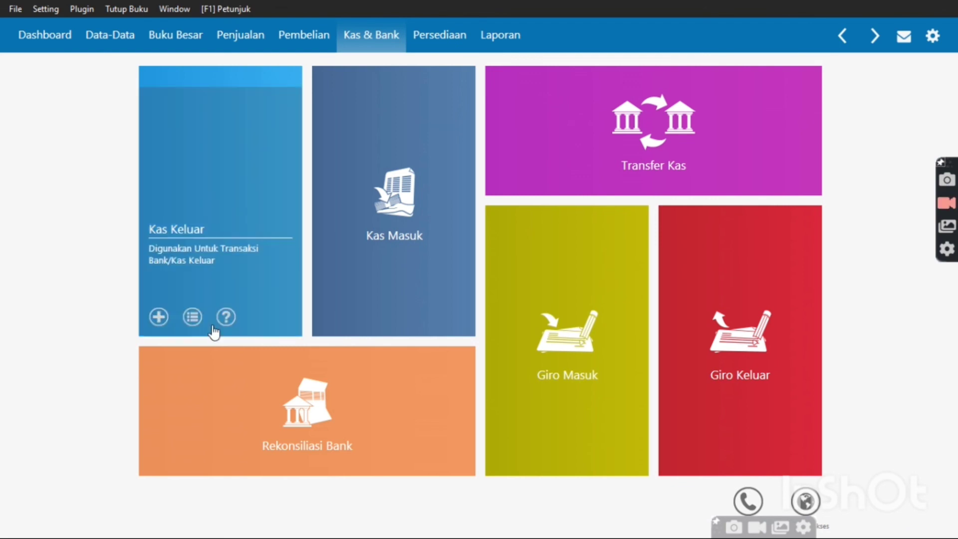
mouse_move(400, 190)
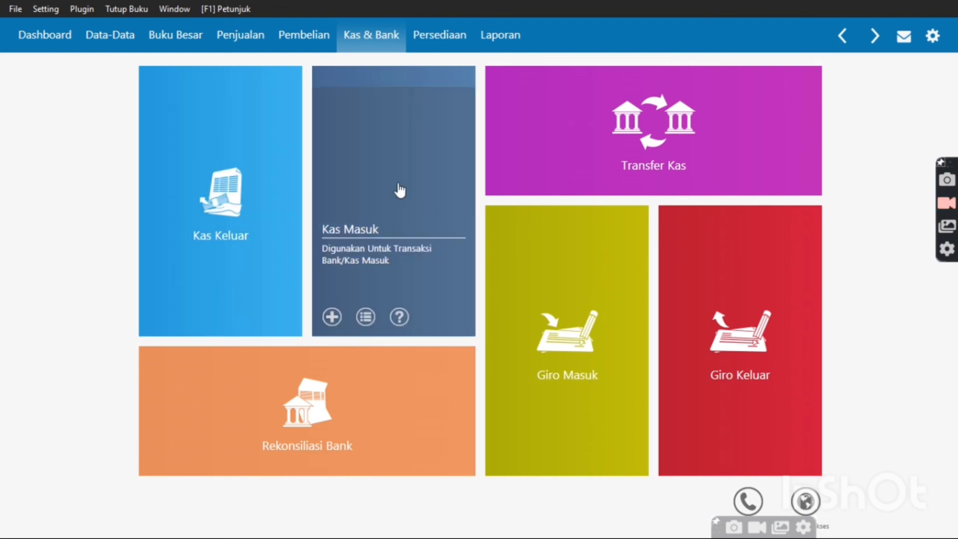
Start a new Persediaan inventory adjustment dated 27/01/2018
left_click(446, 44)
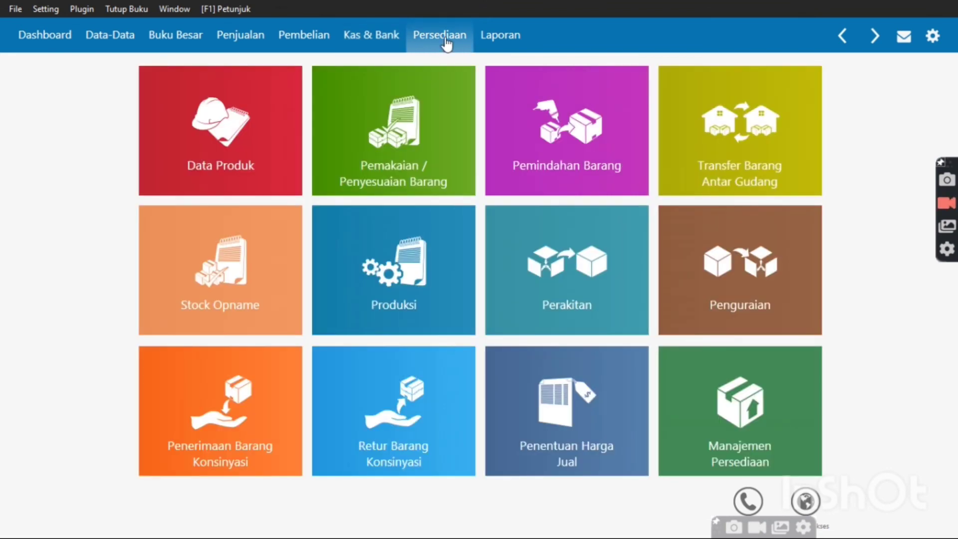
left_click(412, 145)
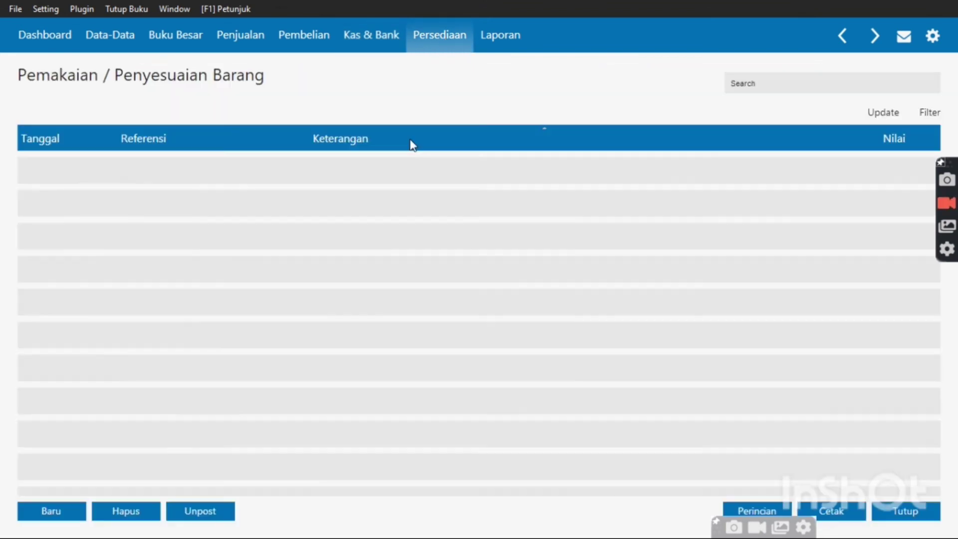
left_click(50, 512)
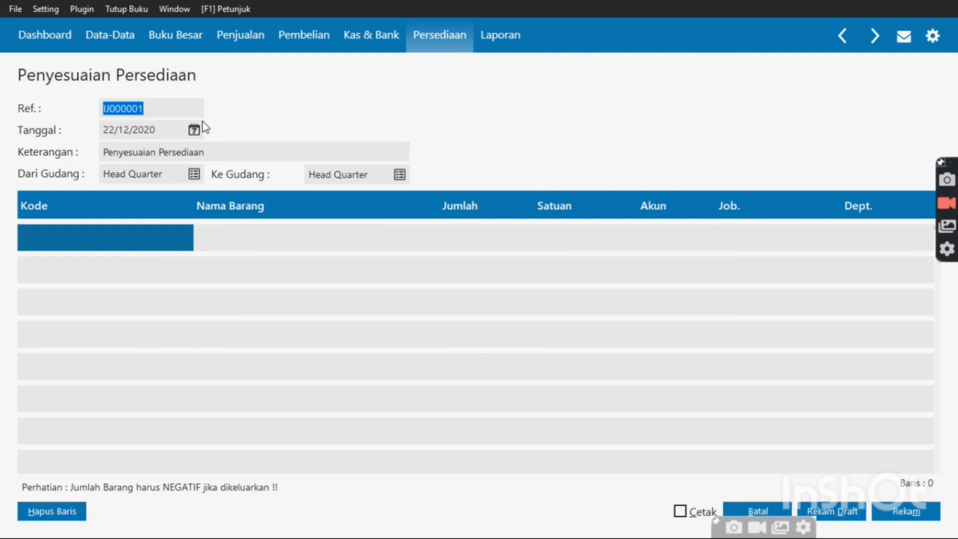
left_click(195, 130)
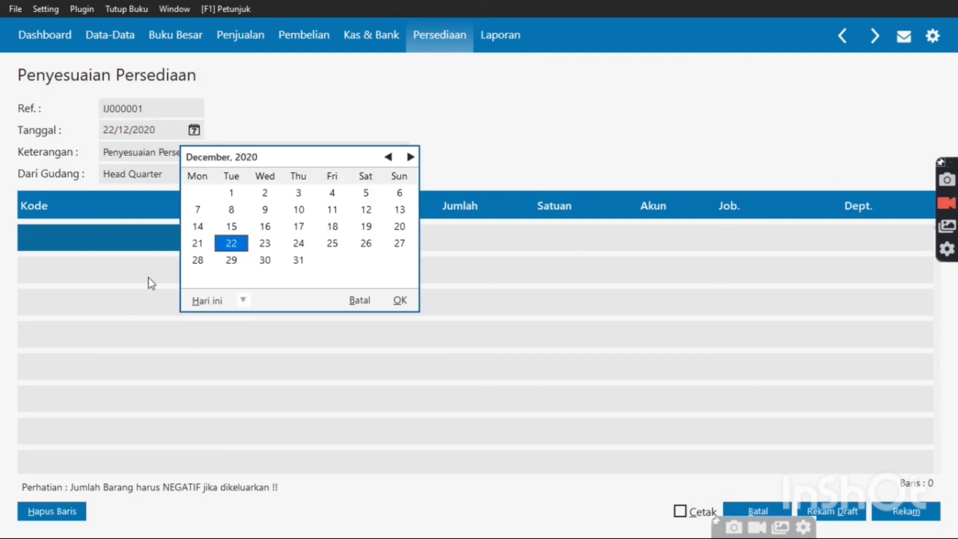
left_click(242, 298)
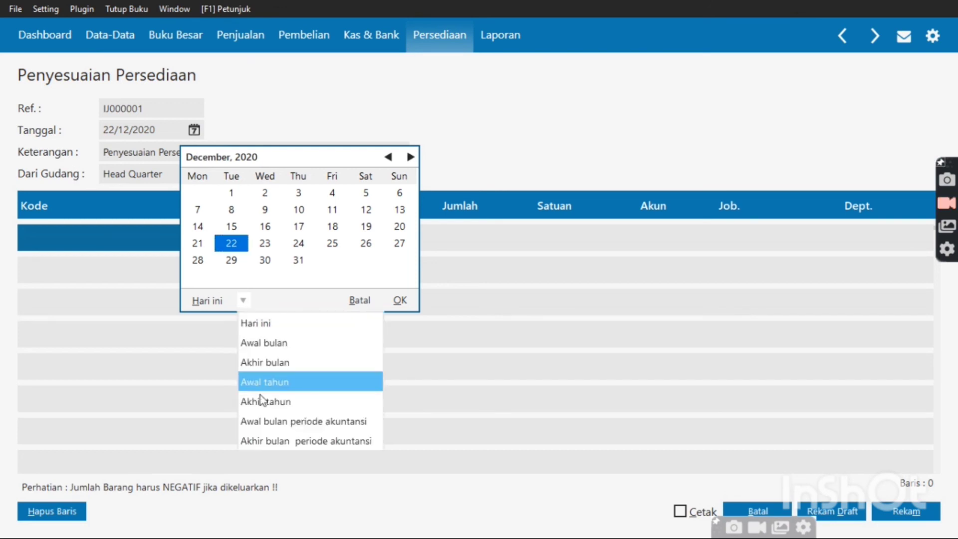
left_click(270, 418)
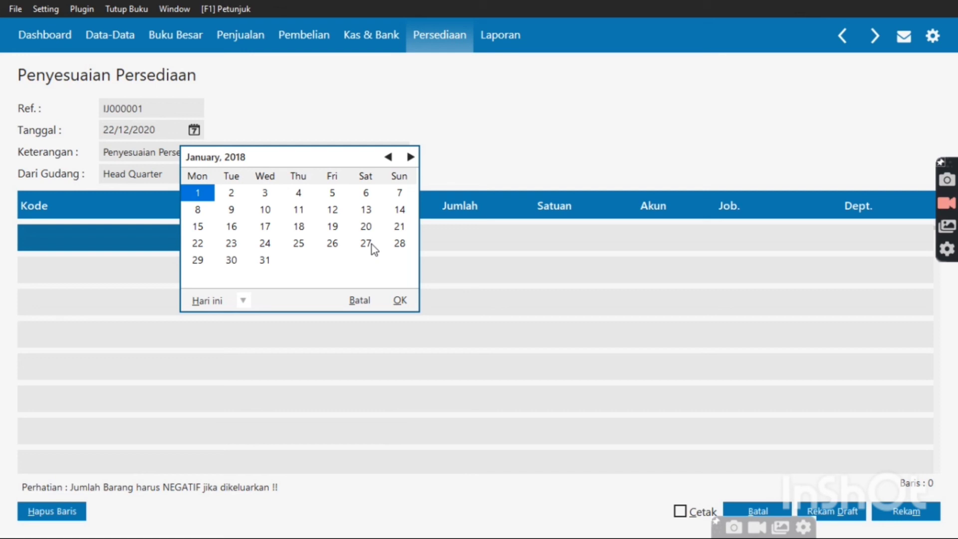
left_click(372, 244)
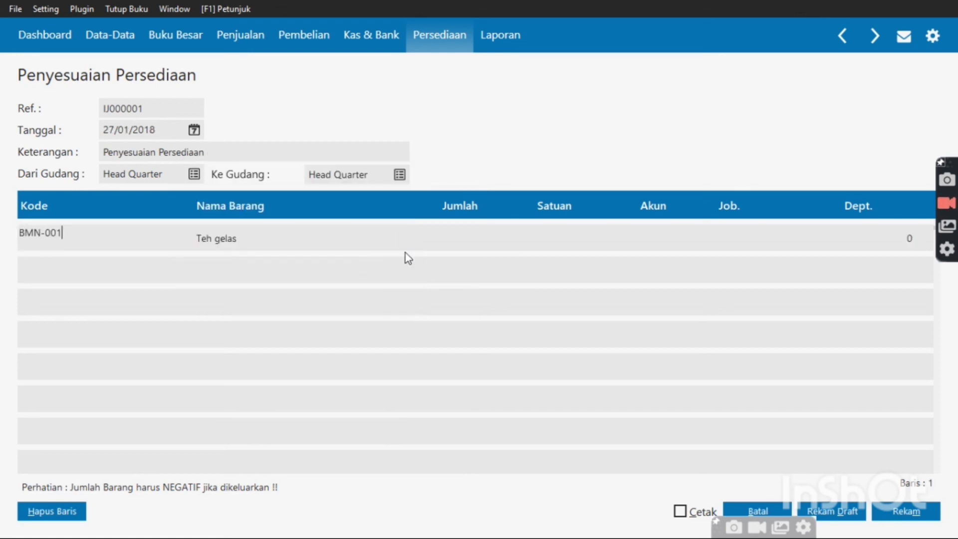
Add a BMN-001 Teh gelas line with quantity 5 Pcs
key("Return")
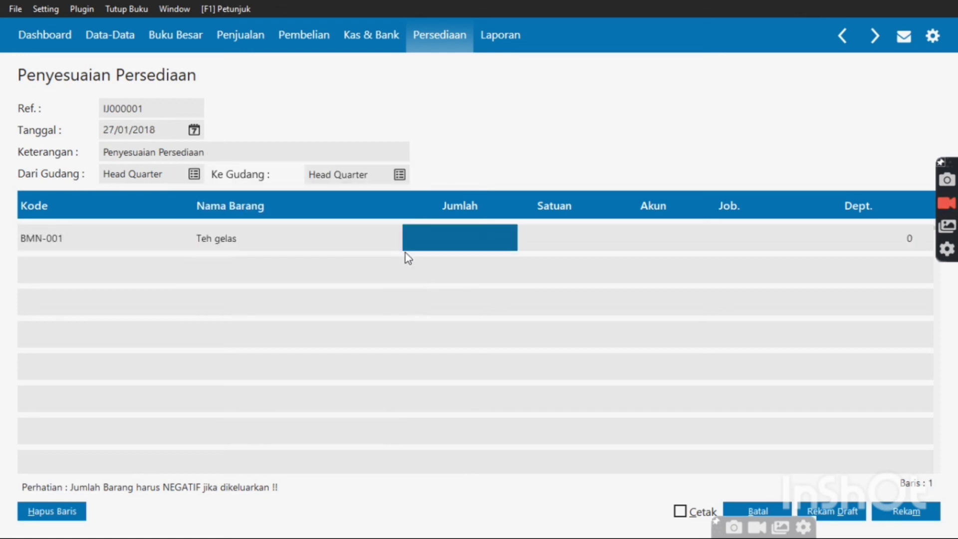
type("5")
key("Return")
key("Return")
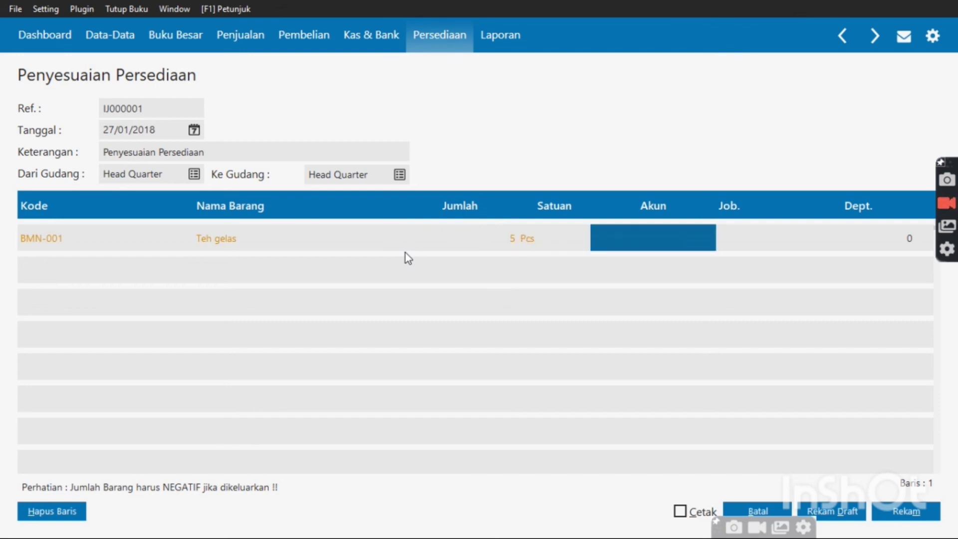
left_click(657, 248)
Charge the Teh gelas line to Kerusakan dan Kegagalan Material (52000-0050) and save adjustment IJ000001
key("Down")
key("Down")
key("Down")
key("Down")
key("Down")
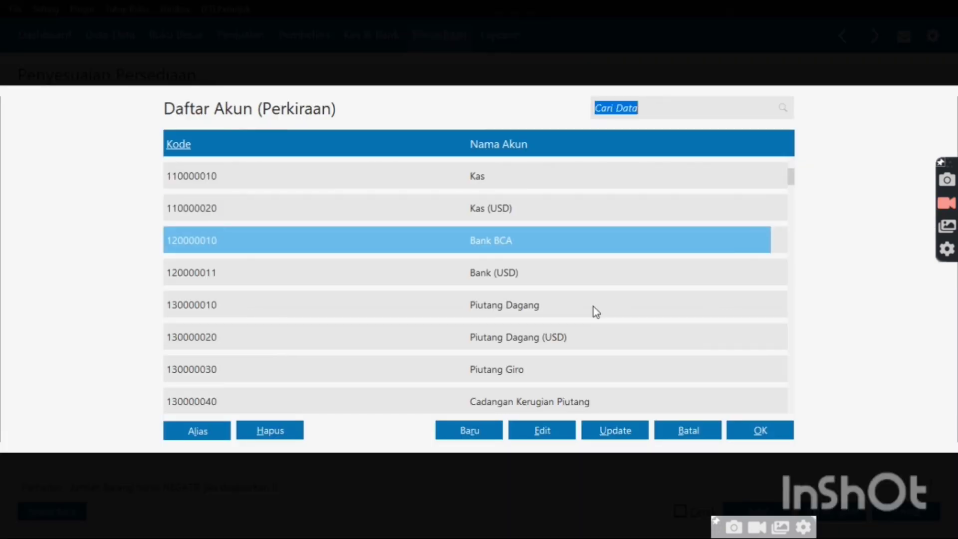
key("Down")
key("Down")
key("Down")
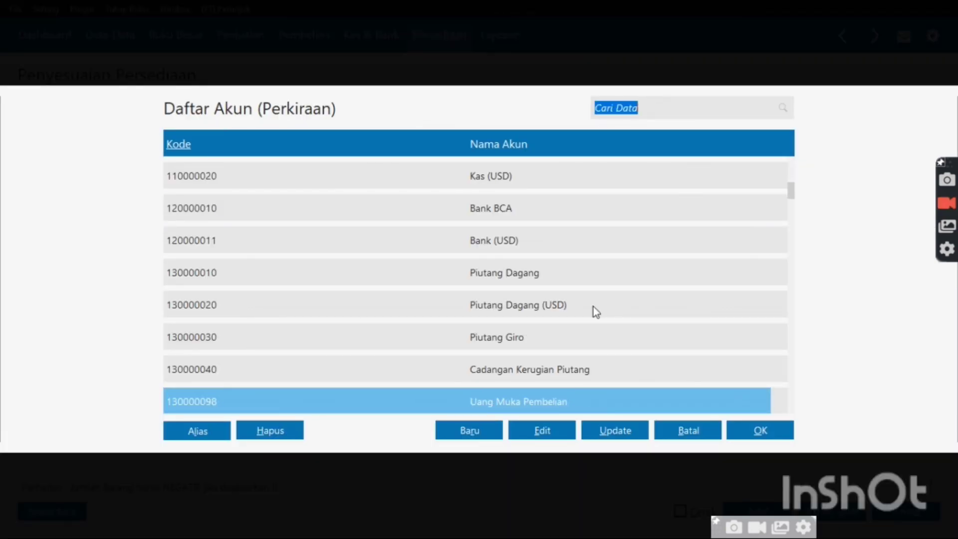
key("Down")
key("Down")
key("Down")
key("Down")
key("Down")
key("Down")
key("Down")
key("Down")
key("Down")
key("Down")
key("Down")
key("Down")
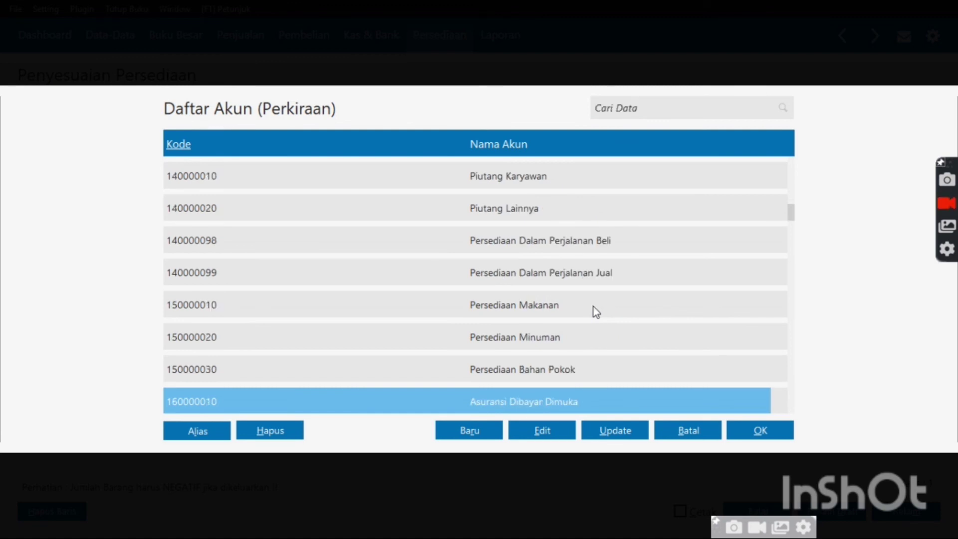
key("Down")
key("Down")
key("Down")
key("Down")
key("Down")
key("Down")
key("Down")
key("Down")
key("Down")
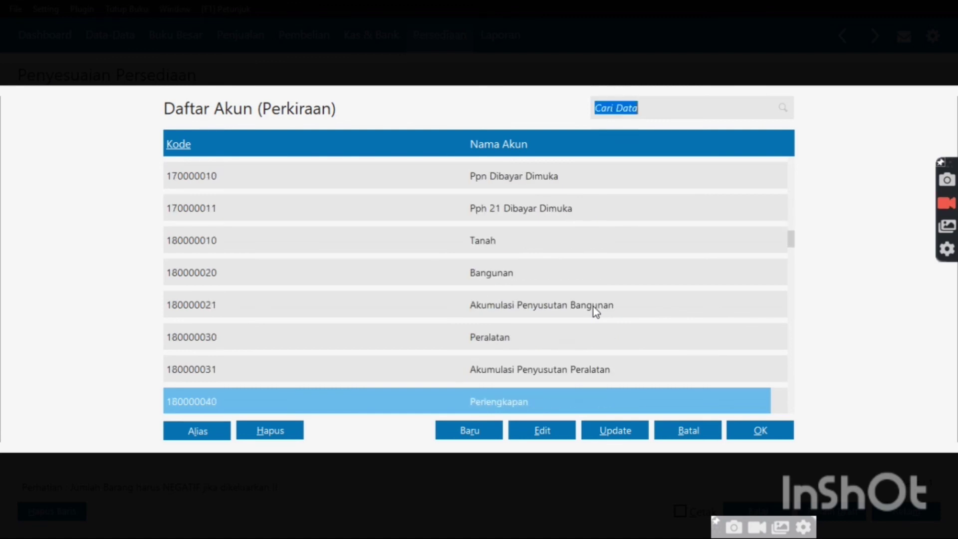
key("Down")
key("Down")
key("Down")
key("Down")
key("Down")
key("Down")
key("Down")
key("Down")
key("Down")
key("Down")
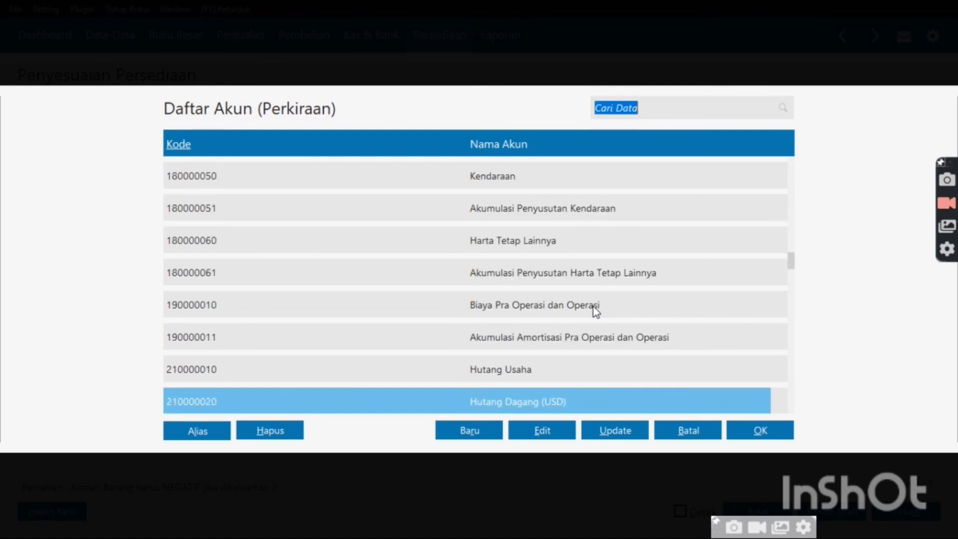
key("Down")
key("Down")
key("Down")
key("Down")
key("Down")
key("Down")
key("Down")
key("Down")
key("Down")
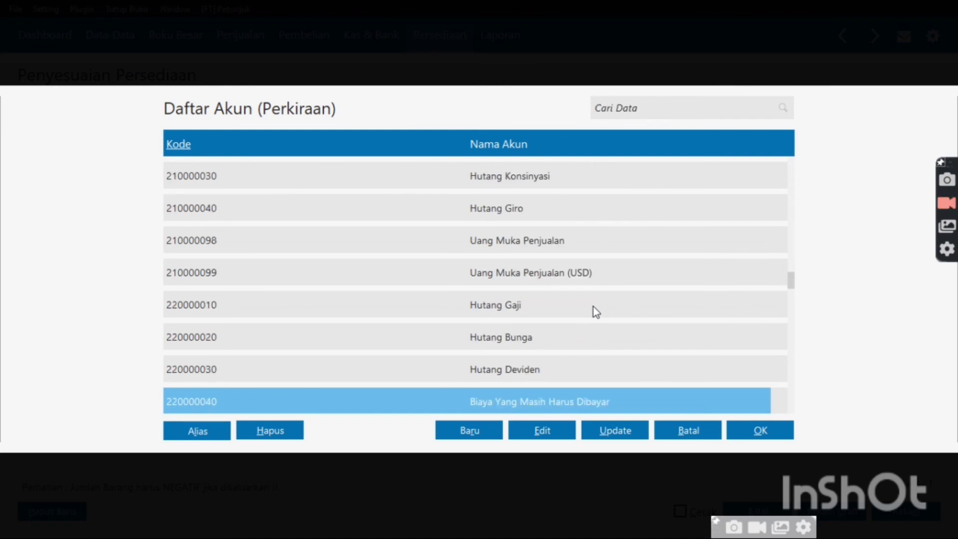
key("Down")
key("Down")
key("Down")
key("Down")
key("Down")
key("Down")
key("Down")
key("Down")
key("Down")
key("Down")
key("Down")
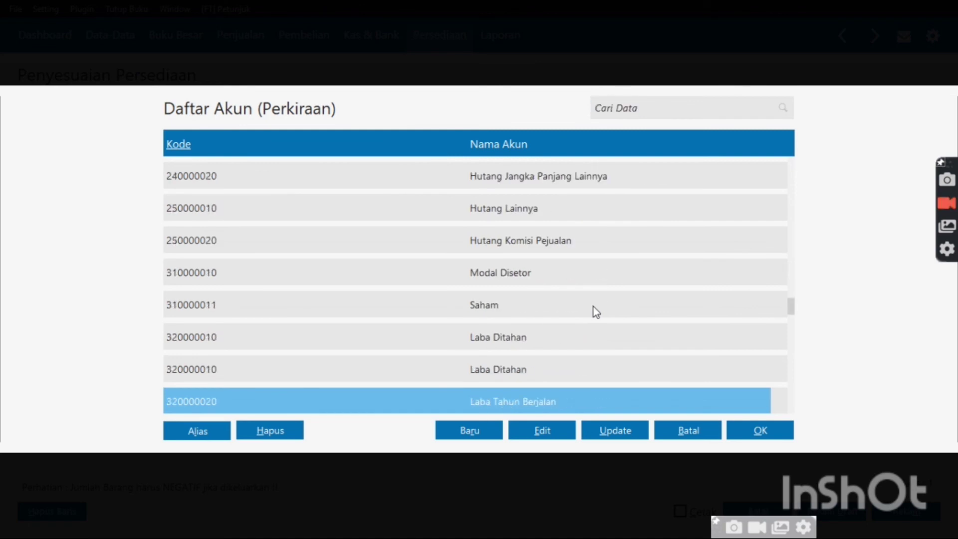
key("Down")
key("Down")
key("Down")
key("Down")
key("Down")
key("Down")
key("Down")
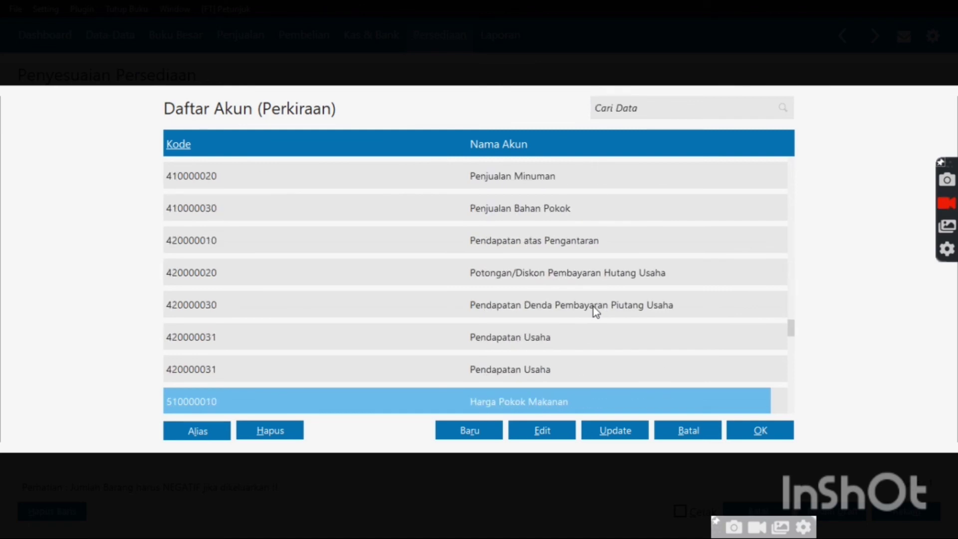
key("Down")
key("Down")
key("Down")
key("Down")
key("Down")
key("Down")
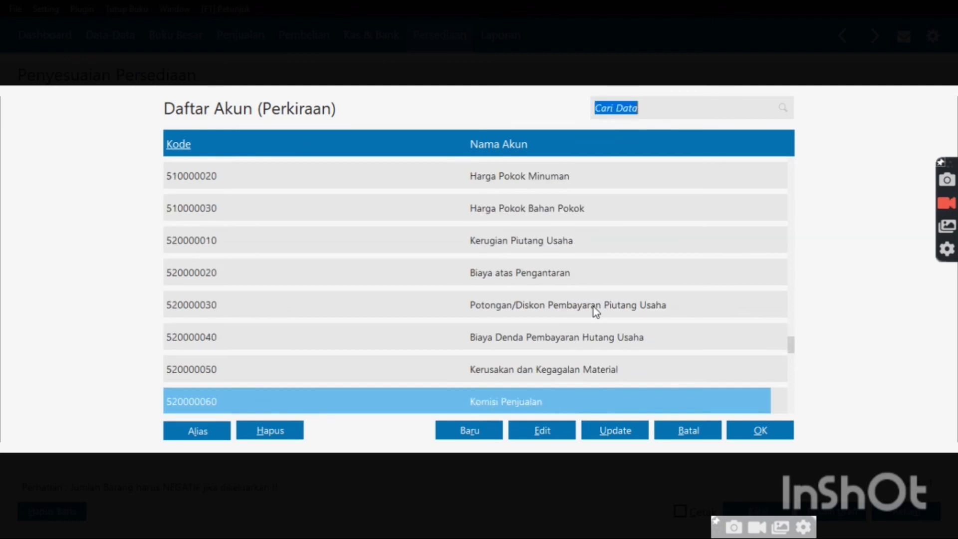
double_click(593, 370)
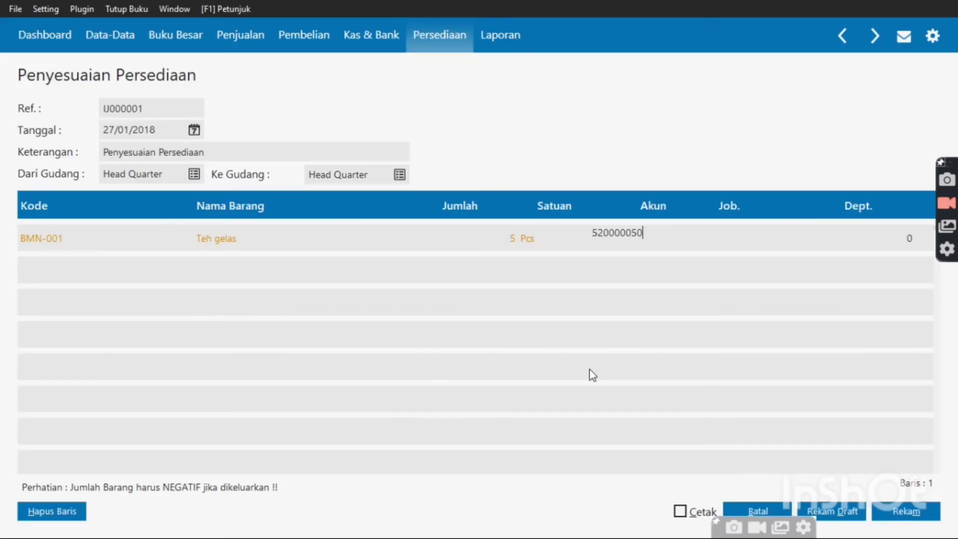
key("Return")
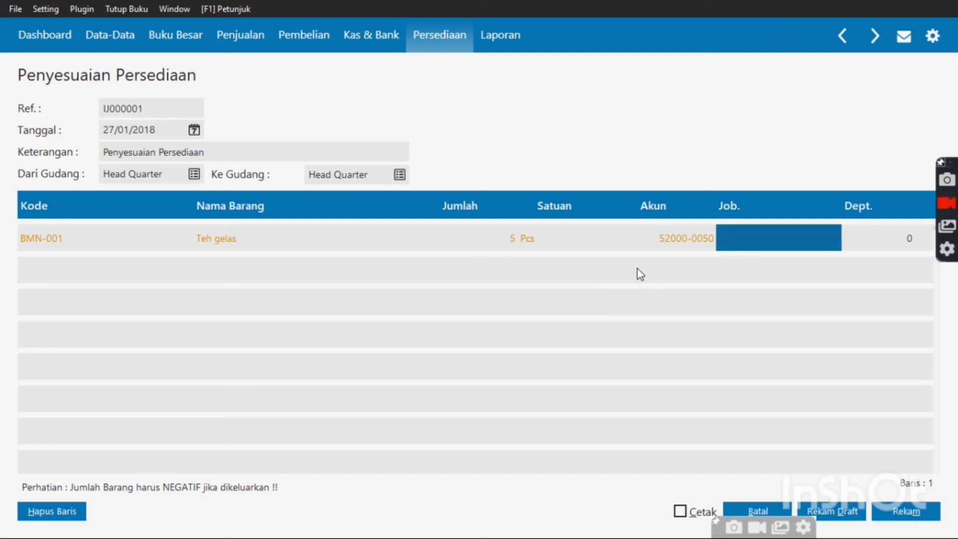
key("Return")
key("Return")
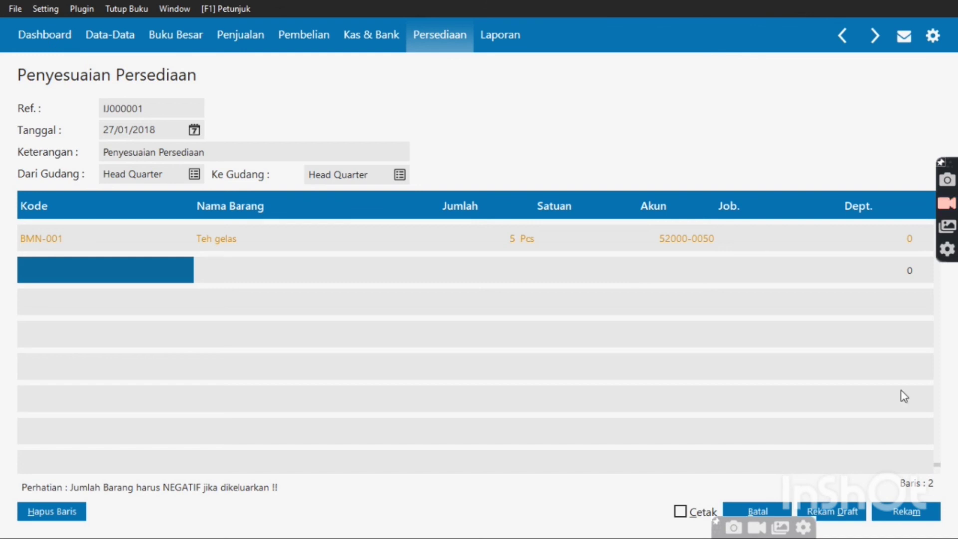
left_click(906, 511)
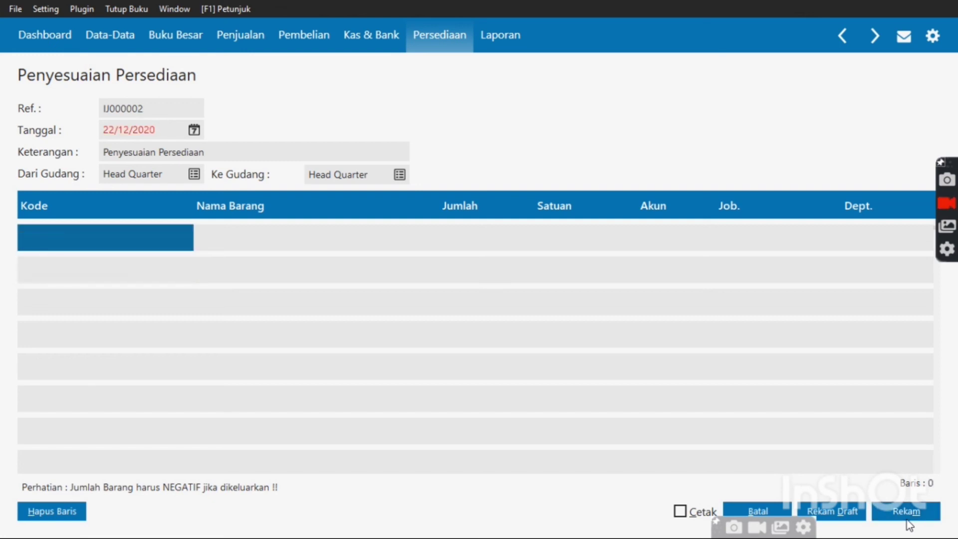
Close the inventory adjustment form and list, then show the Buku Besar journal transaction list
left_click(757, 511)
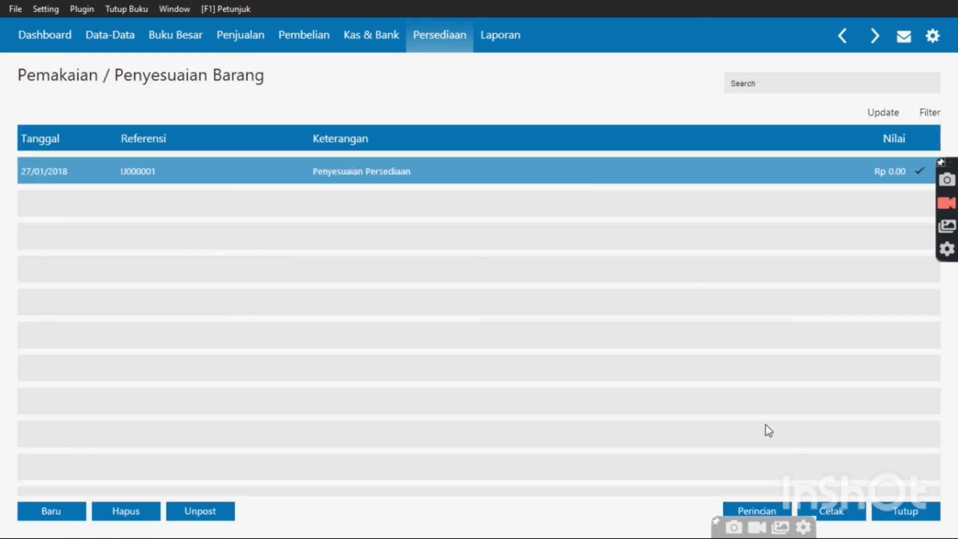
left_click(890, 512)
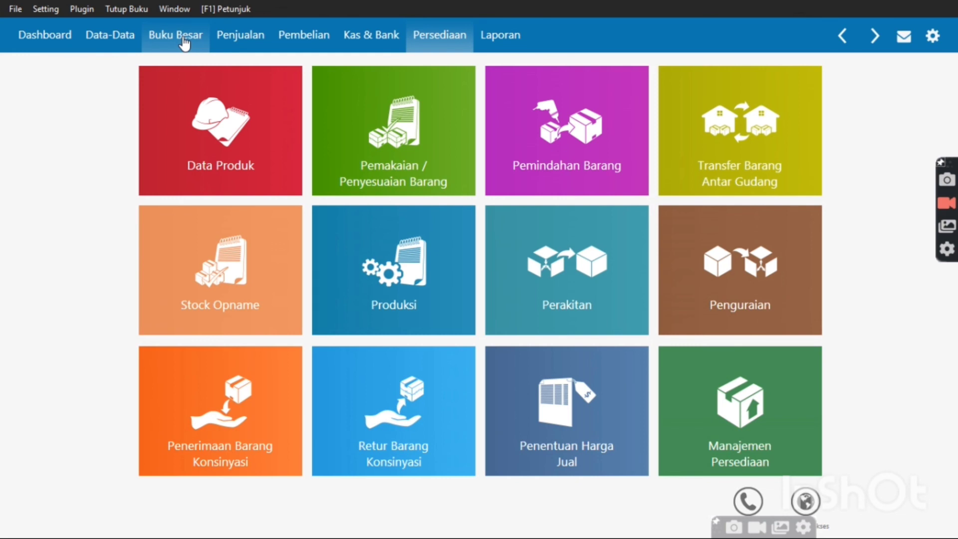
left_click(185, 44)
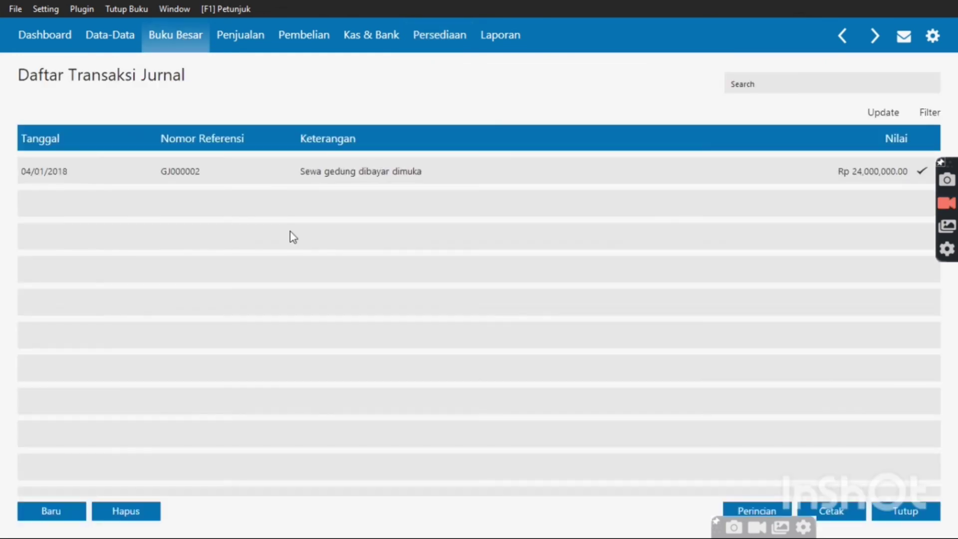
Start new general journal GJ000003 dated 30/01/2018
left_click(64, 518)
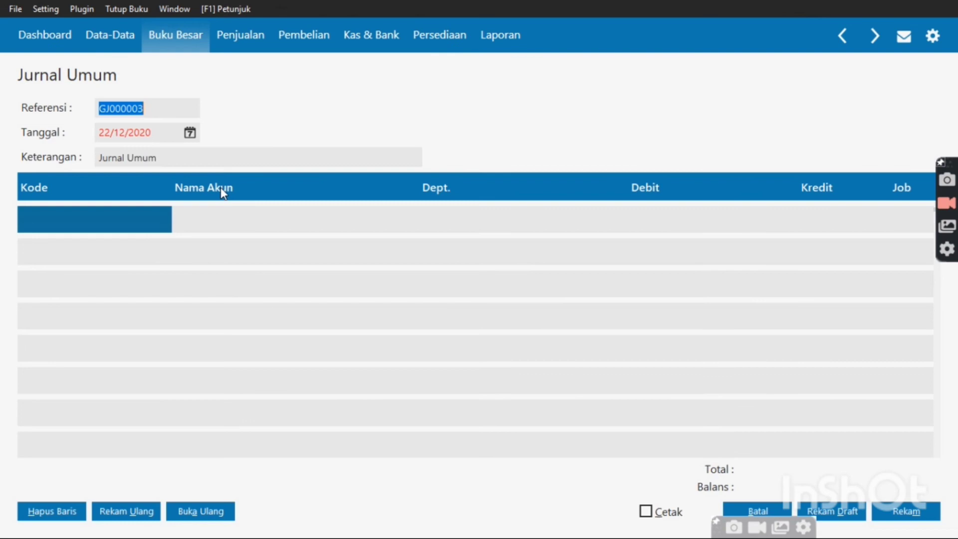
left_click(190, 133)
left_click(247, 265)
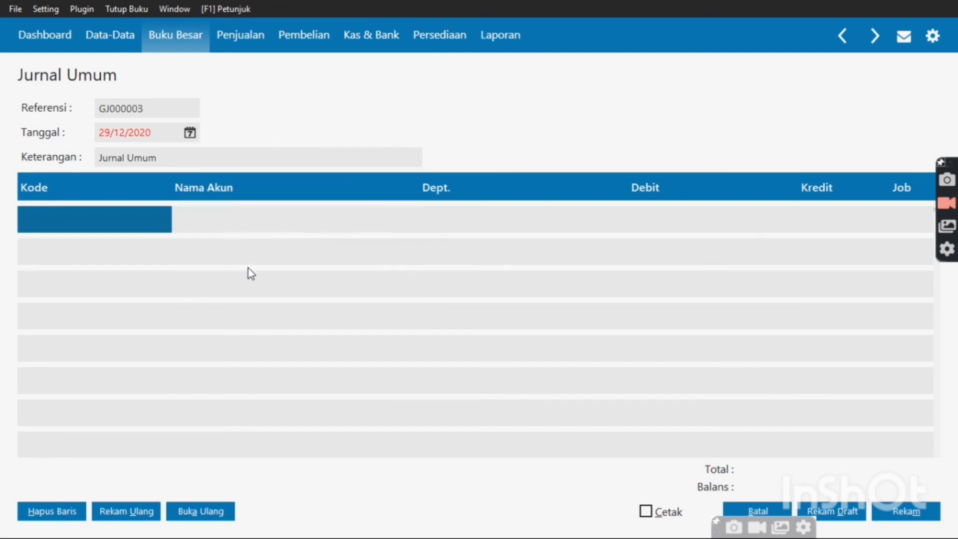
left_click(191, 132)
left_click(247, 303)
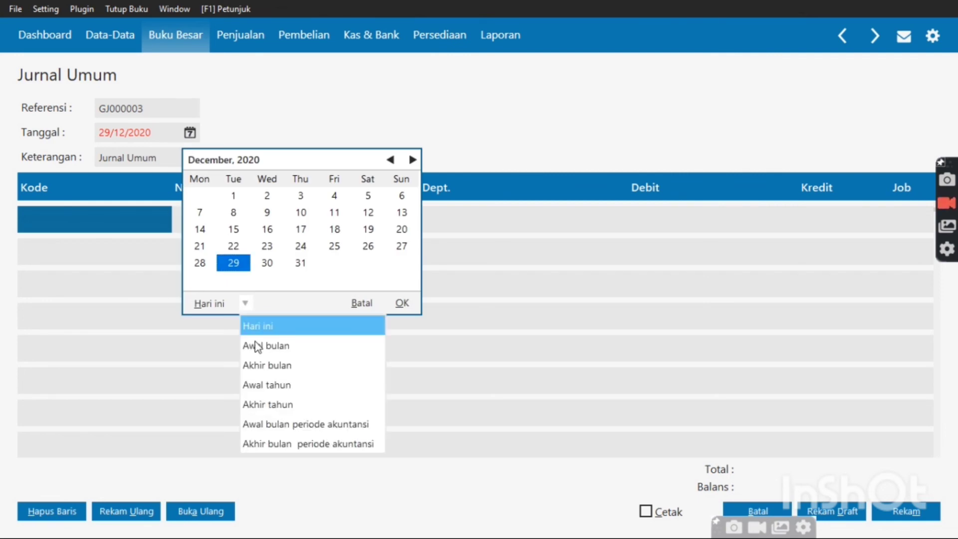
left_click(270, 422)
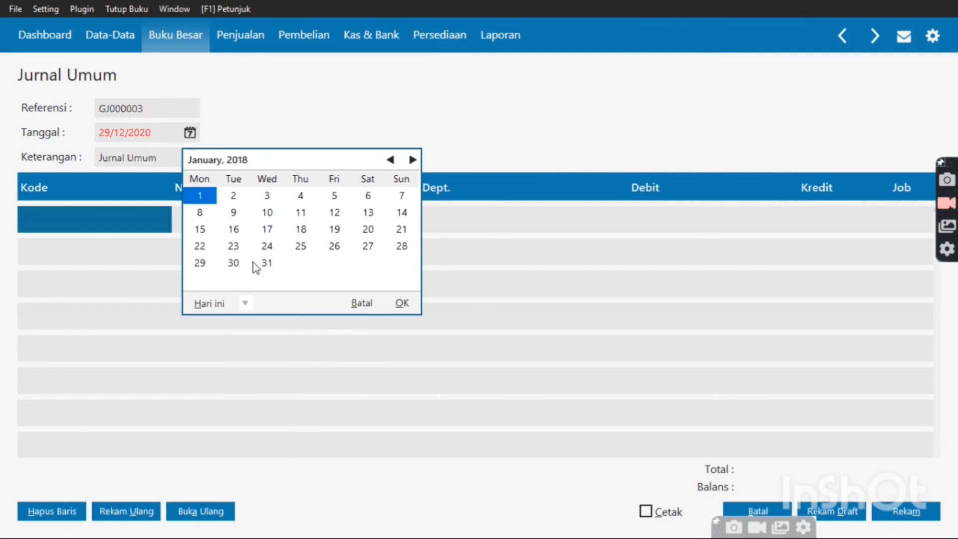
left_click(230, 265)
left_click(230, 263)
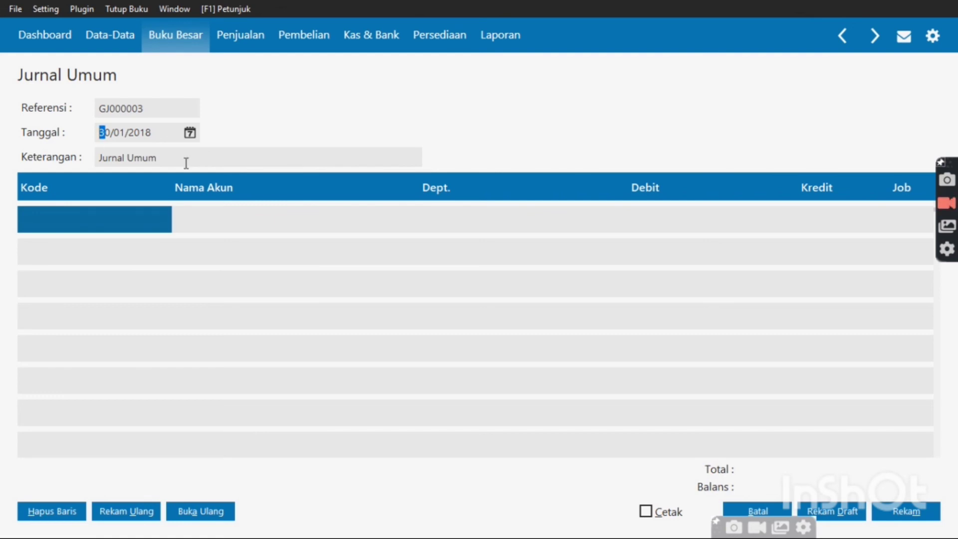
Put 6100-00-060 Beban Sewa on the first line with a 2,000,000 debit
double_click(125, 215)
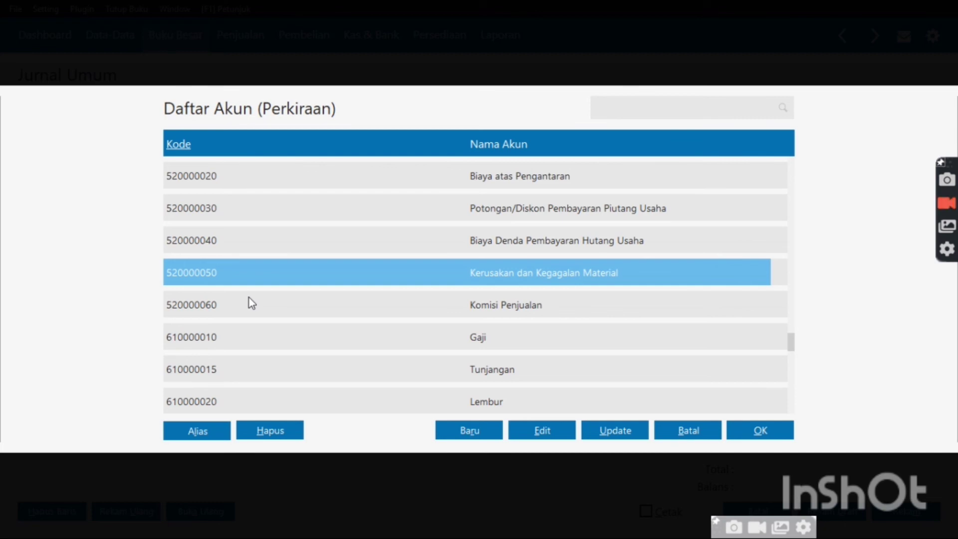
scroll(250, 297, "down", 2)
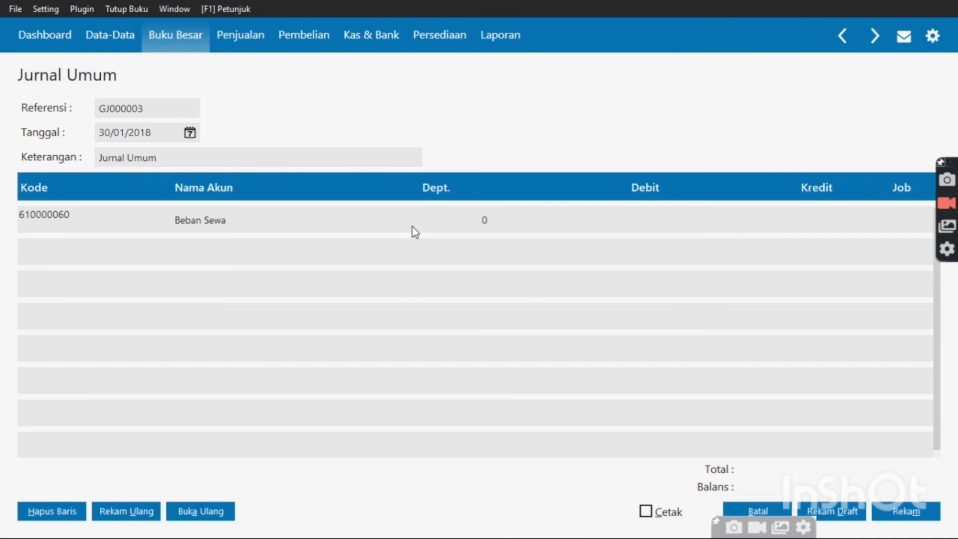
key("Tab")
key("Tab")
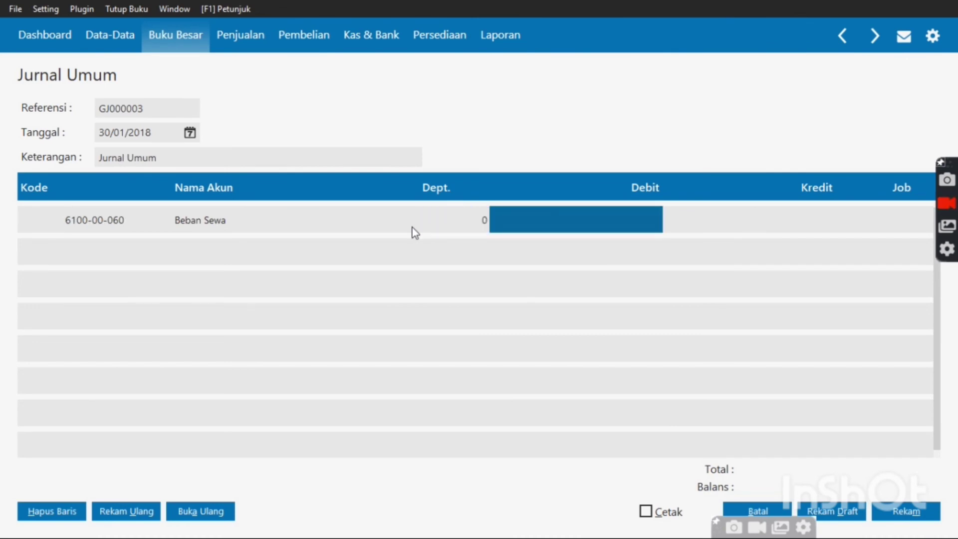
type("2")
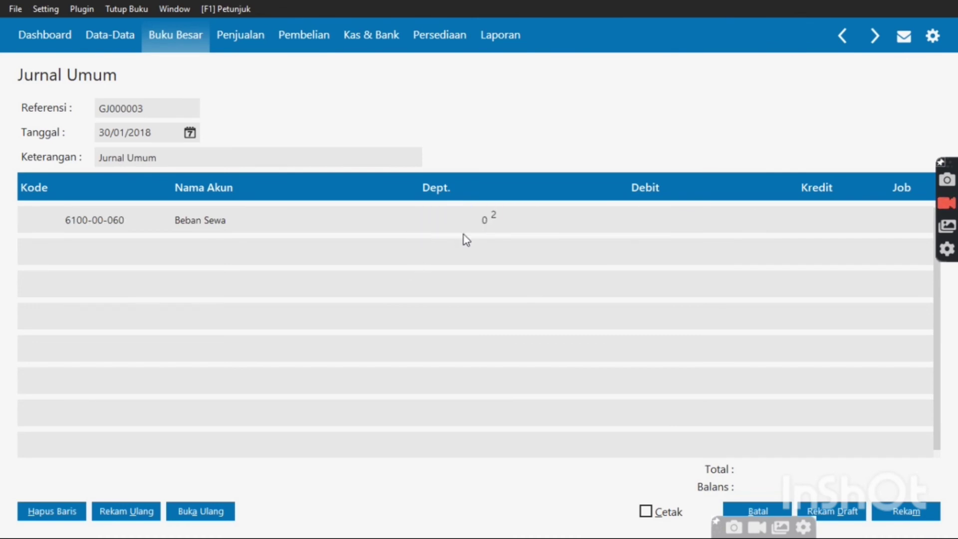
type(",000,000")
Add a second line on 1600-00-020 Sewa Dibayar Dimuka credited 2,000,000 to balance the journal
key("Tab")
key("Tab")
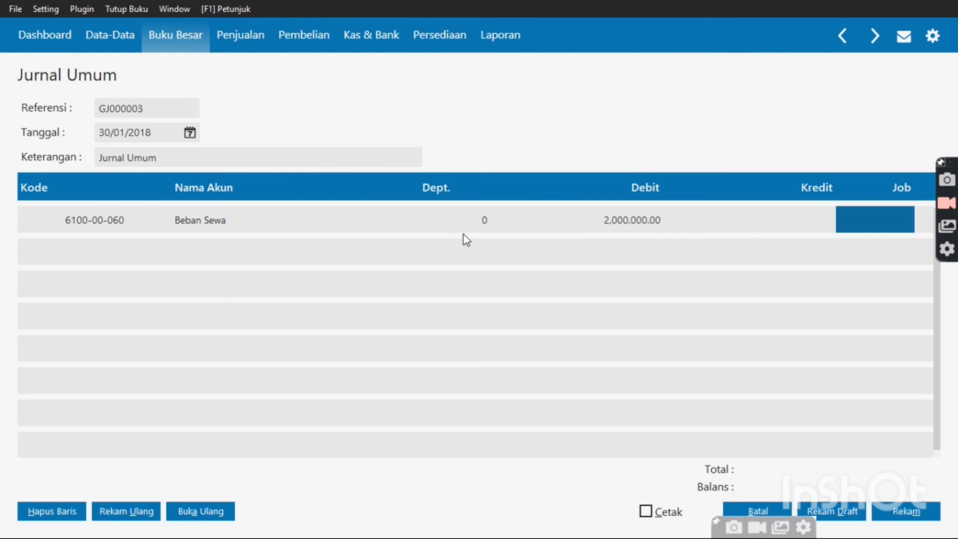
key("Tab")
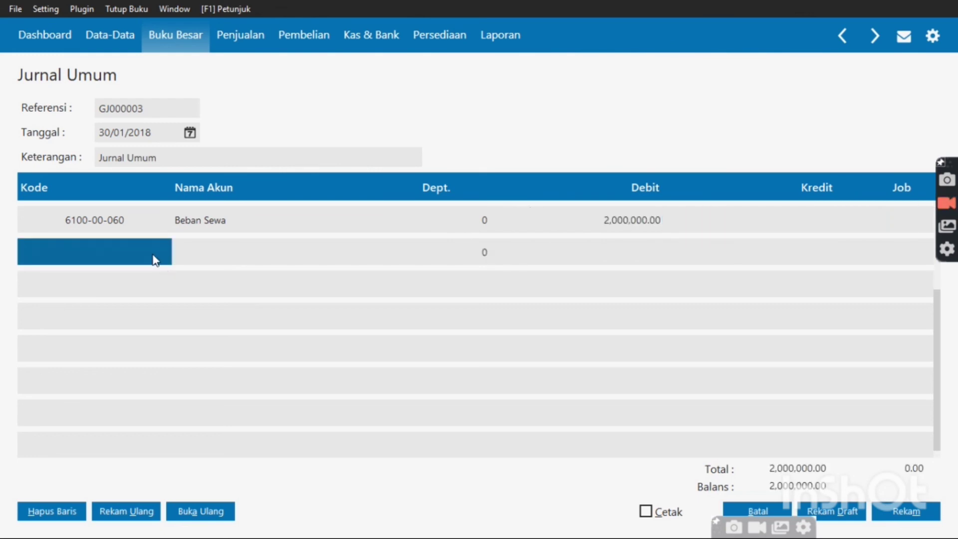
double_click(155, 260)
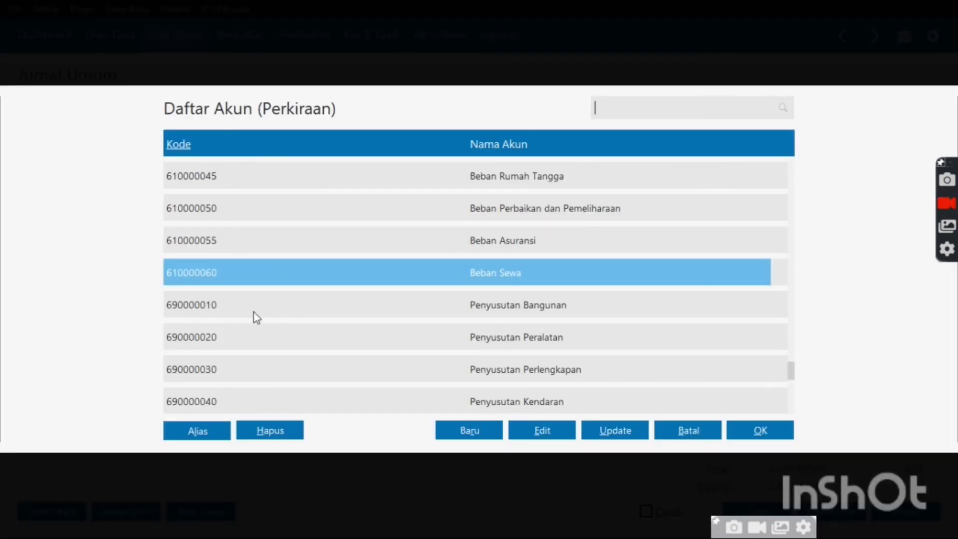
key("Down")
key("Down")
key("Down")
key("Down")
key("Down")
key("Down")
key("Down")
key("Down")
key("Down")
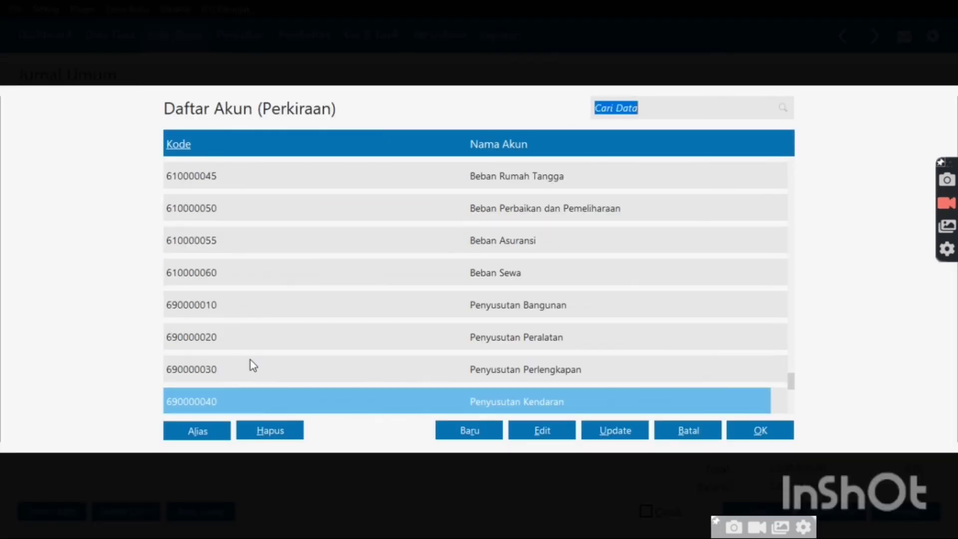
key("Down")
key("Down")
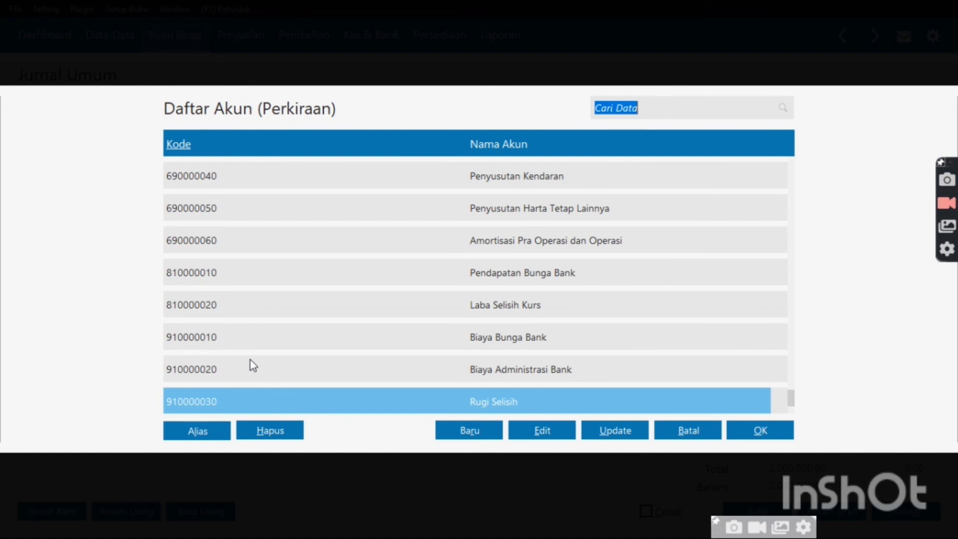
key("Up")
key("Up")
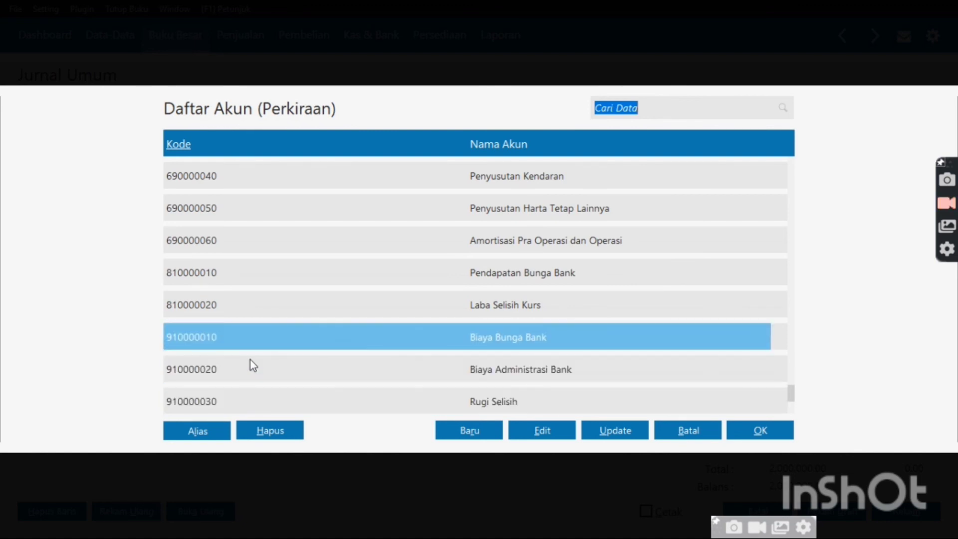
key("Down")
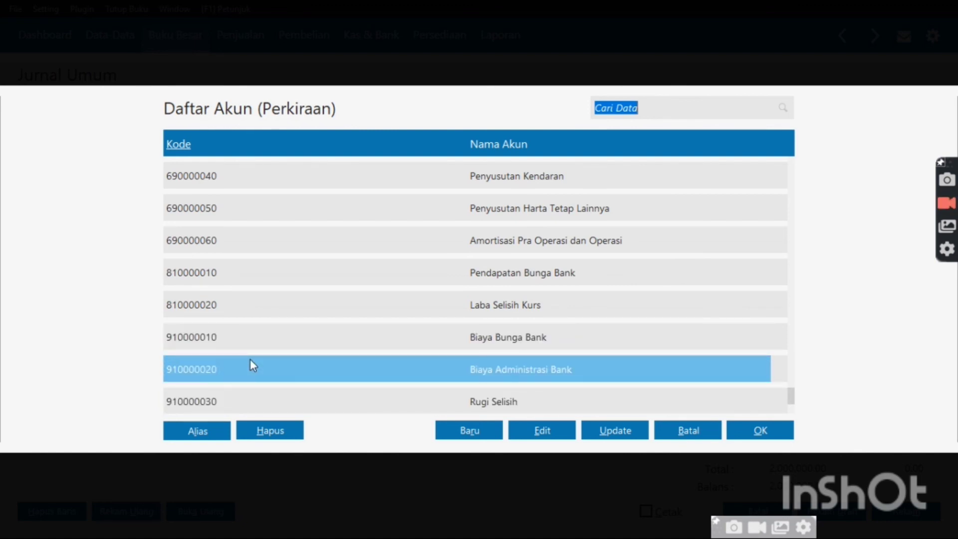
key("Up")
key("Up")
key("Up")
key("Up")
key("Up")
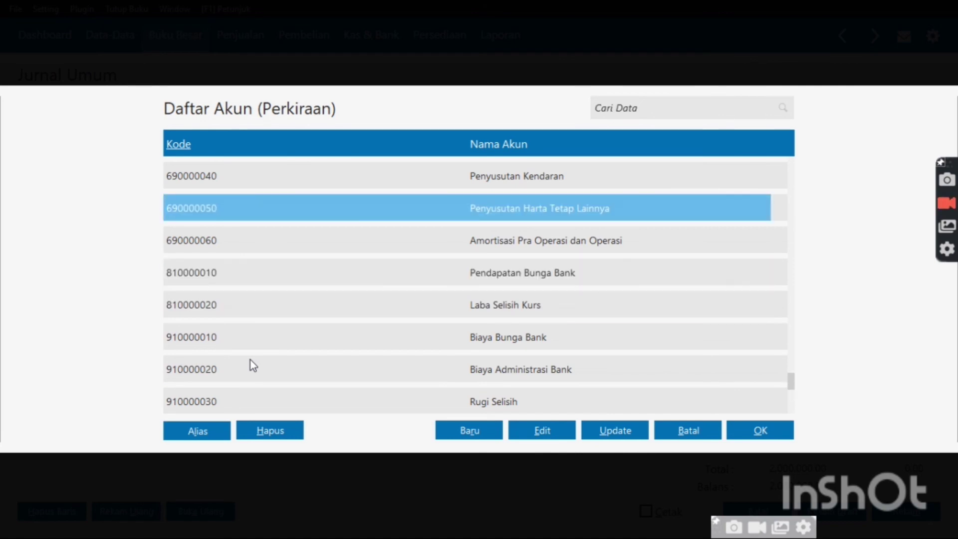
key("Up")
key("Up")
key("Up")
key("Up")
key("Up")
key("Up")
key("Up")
key("Up")
key("Up")
key("Up")
key("Up")
key("Up")
key("Up")
key("Up")
key("Up")
key("Up")
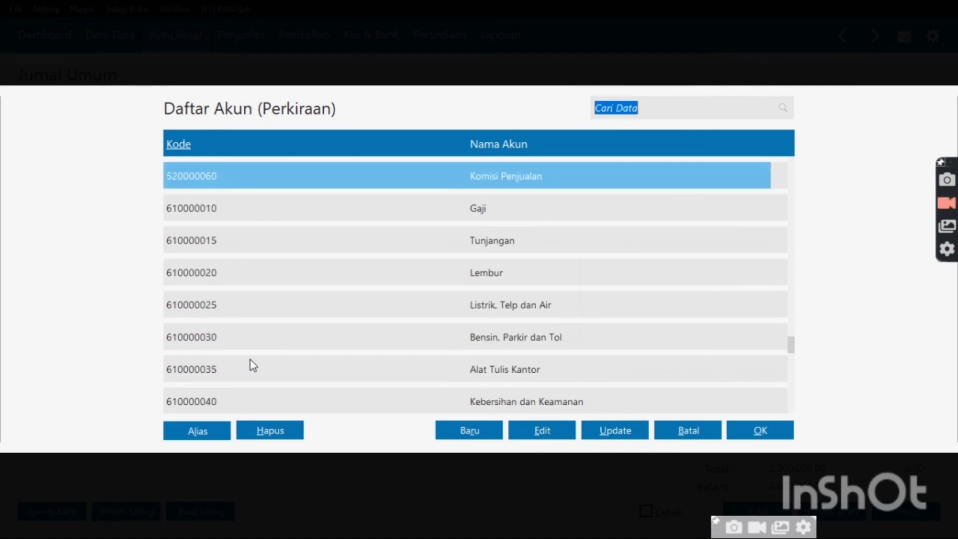
key("Up")
key("Up")
key("Up")
key("Up")
key("Up")
key("Up")
key("Up")
key("Up")
key("Up")
key("Up")
key("Up")
key("Up")
key("Up")
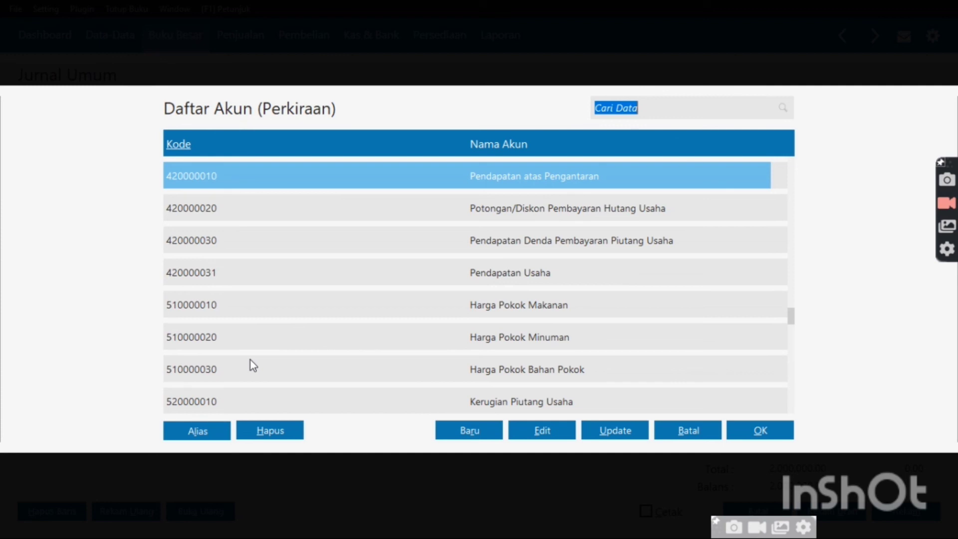
key("Up")
key("Up")
key("Up")
key("Up")
key("Up")
key("Up")
key("Up")
key("Up")
key("Up")
key("Up")
key("Up")
key("Up")
key("Up")
key("Up")
key("Up")
key("Up")
key("Up")
key("Up")
key("Up")
key("Up")
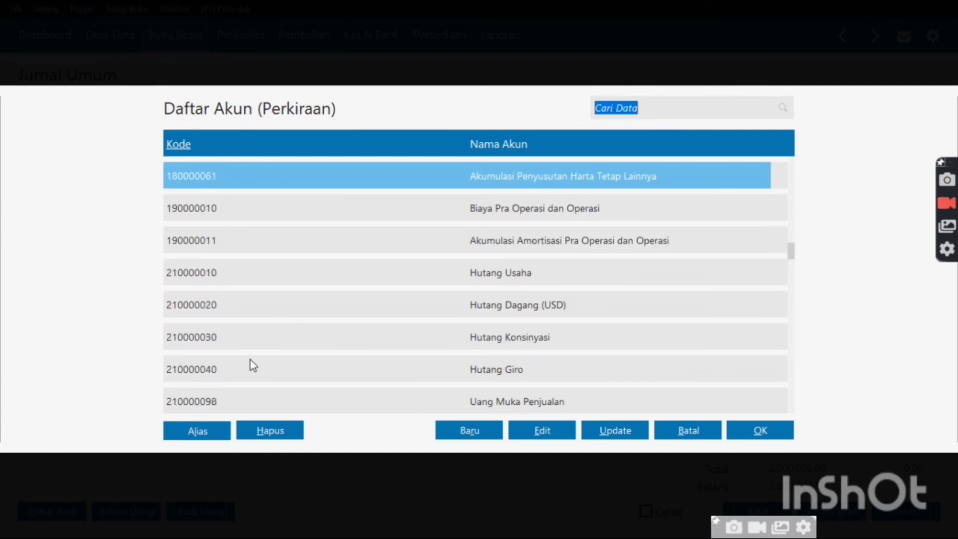
key("Up")
key("Up")
key("Up")
key("Up")
key("Up")
key("Up")
key("Up")
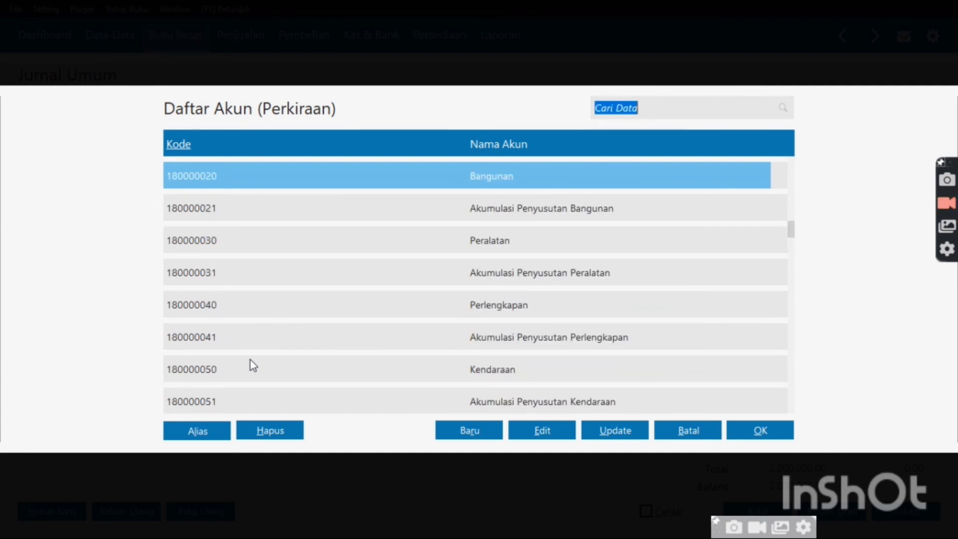
key("Up")
key("Up")
key("Up")
key("Up")
key("Up")
key("Up")
key("Up")
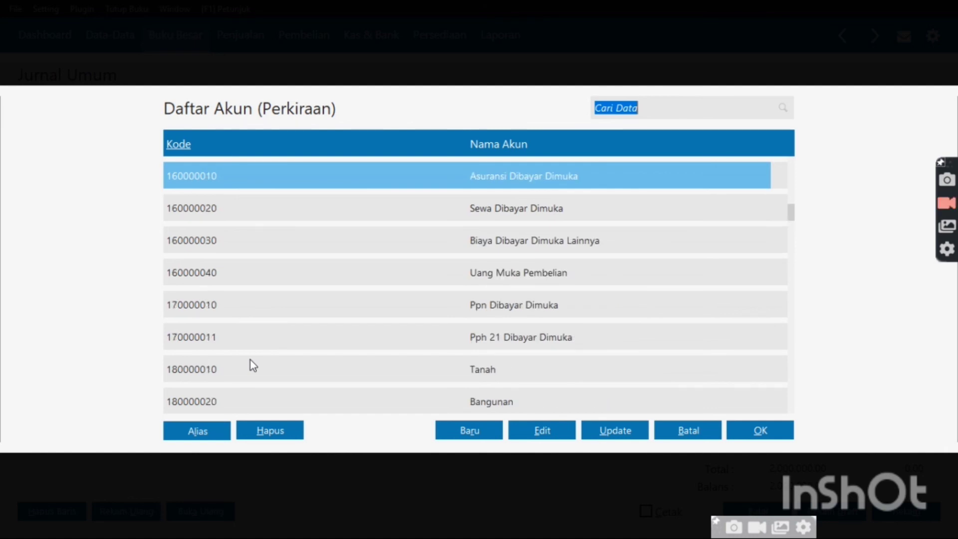
double_click(310, 207)
key("Tab")
key("Tab")
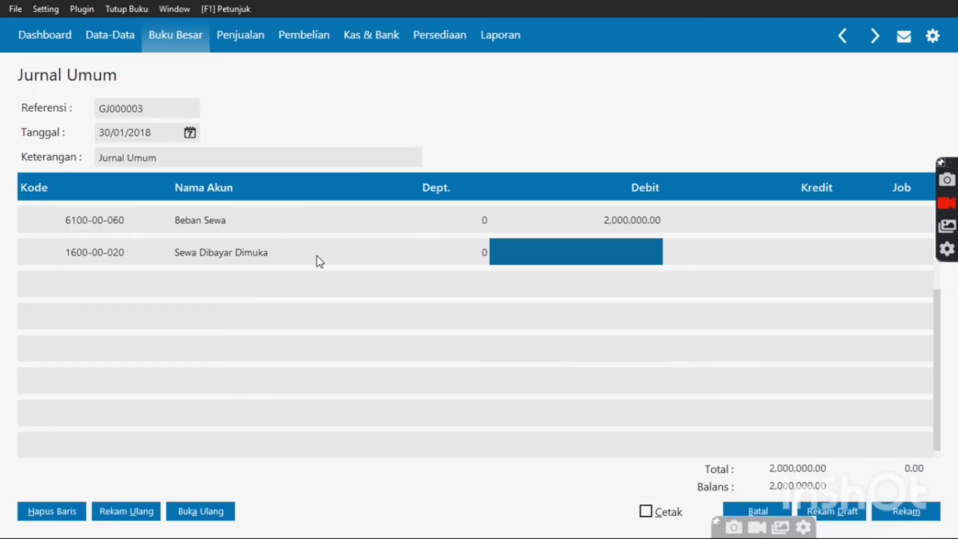
key("Tab")
key("Tab")
key("Tab")
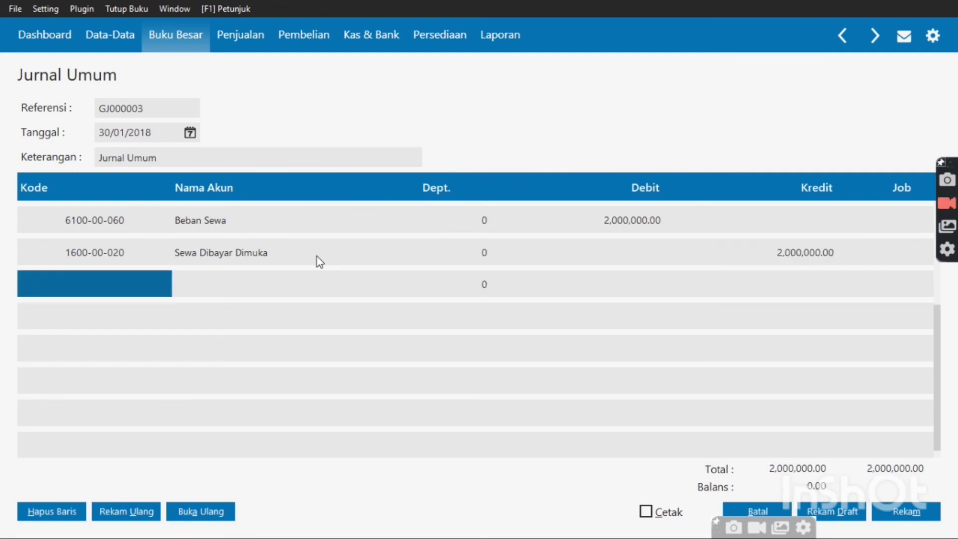
Replace journal GJ000003's description 'Jurnal Umum' with 'Biaya Sewa Kantor'
left_click(190, 153)
key("BackSpace")
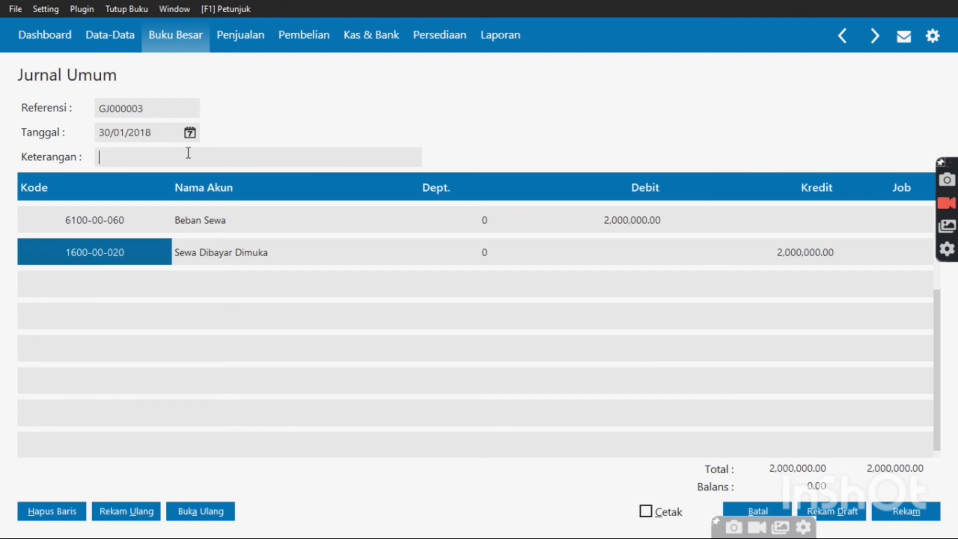
type("n")
key("BackSpace")
type("sewa")
key("Left")
type("b")
key("BackSpace")
type("Biaya")
type("Kant")
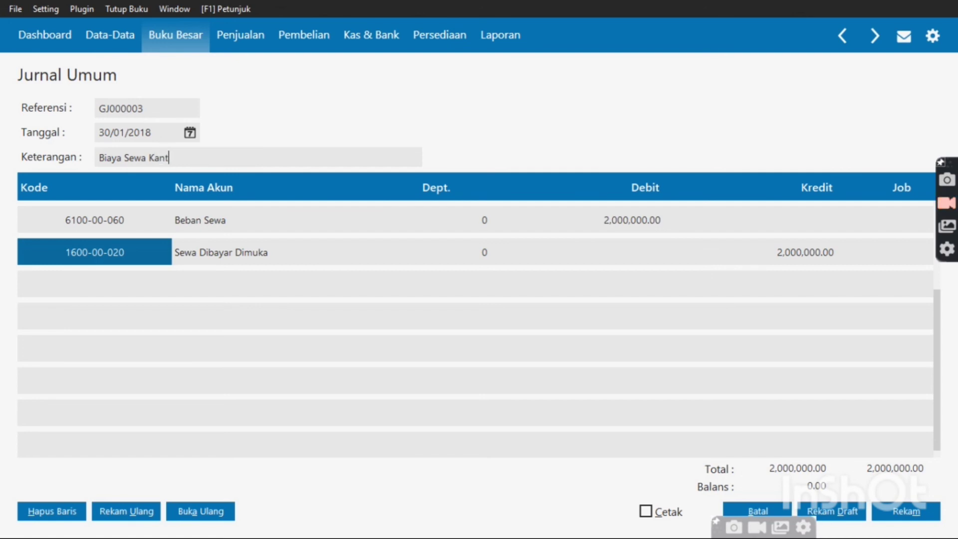
type("or")
Save the rent expense general journal and close the journal windows
left_click(885, 510)
left_click(775, 516)
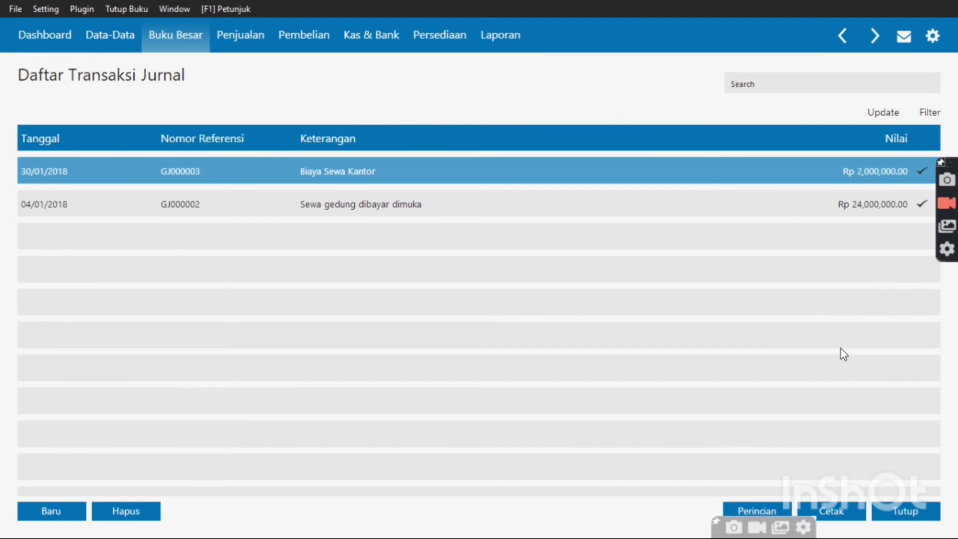
left_click(928, 512)
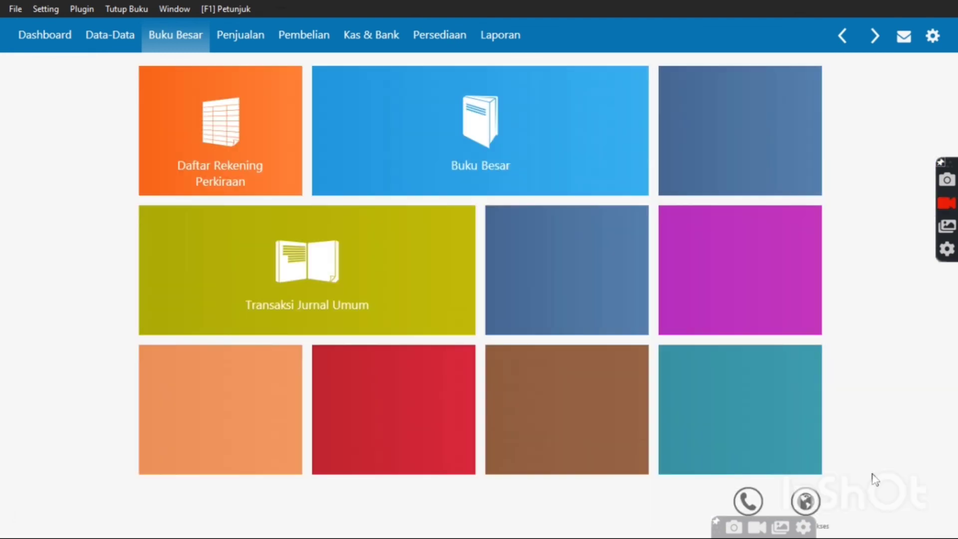
View the January 2018 Arus Kas - Rangkuman report, ending balance Rp 354,922,000.00
left_click(500, 35)
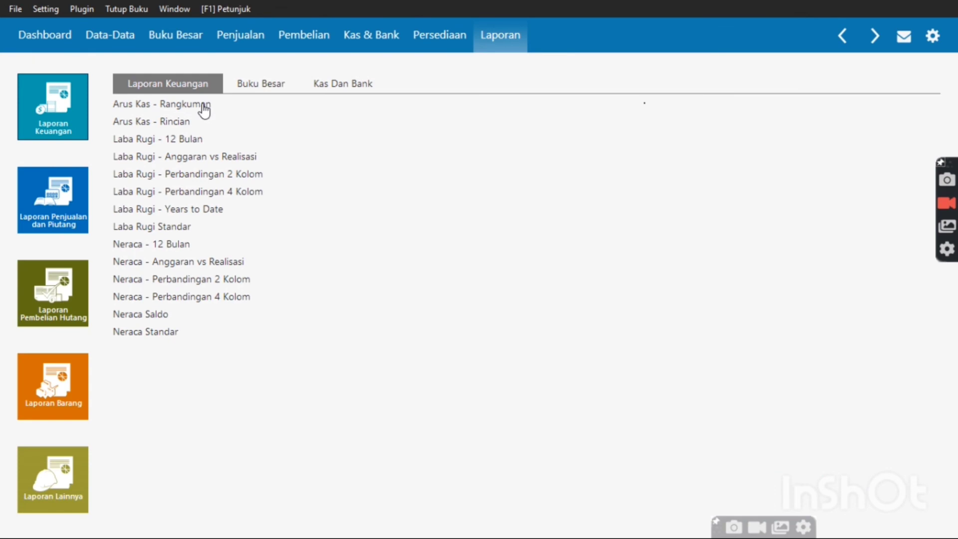
left_click(203, 104)
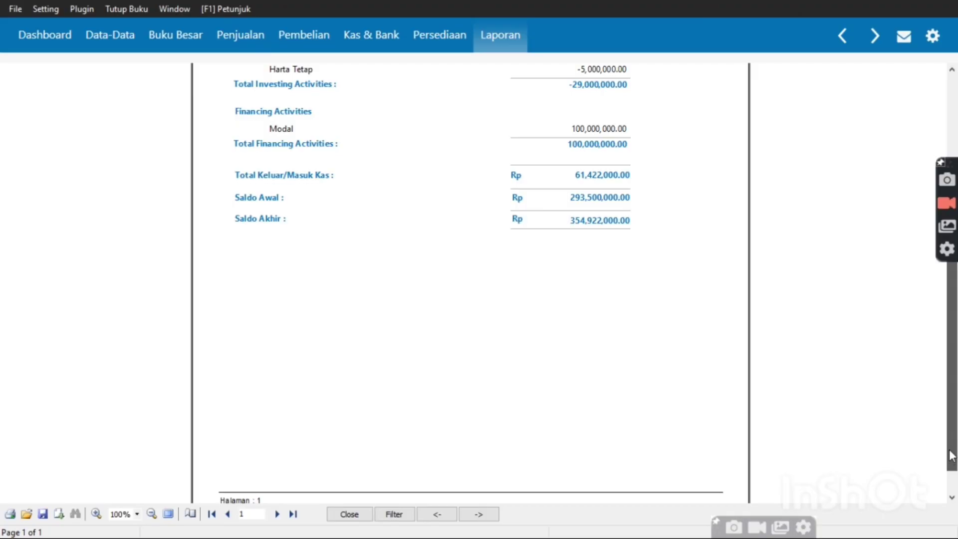
left_click_drag(949, 451, 949, 447)
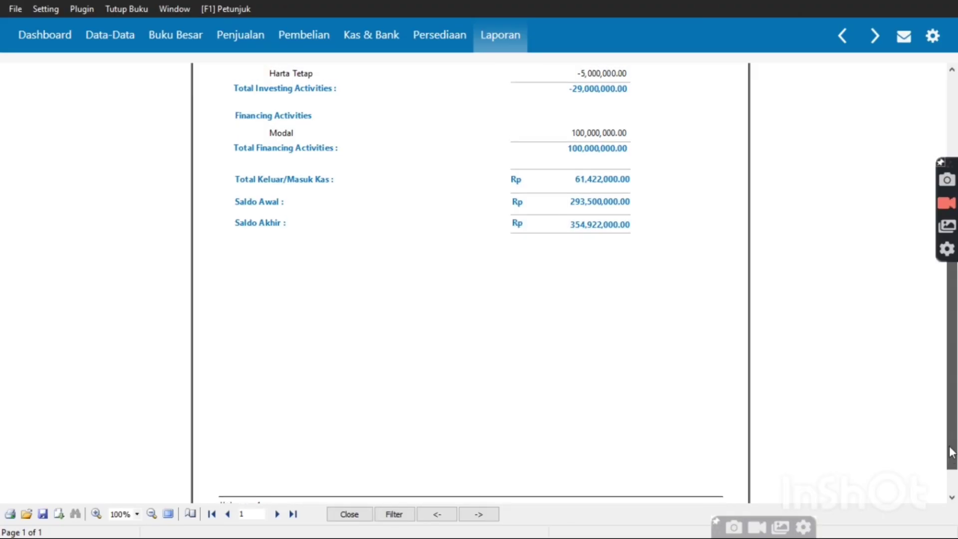
Show the Laba Rugi Standar report for January–December 2018, net profit 1,270,000.00
left_click(363, 516)
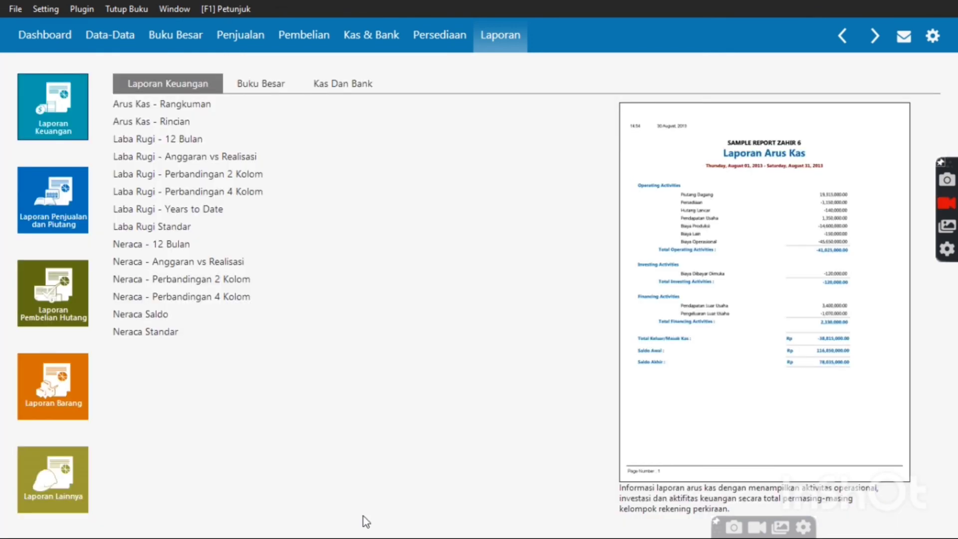
double_click(162, 237)
left_click(361, 203)
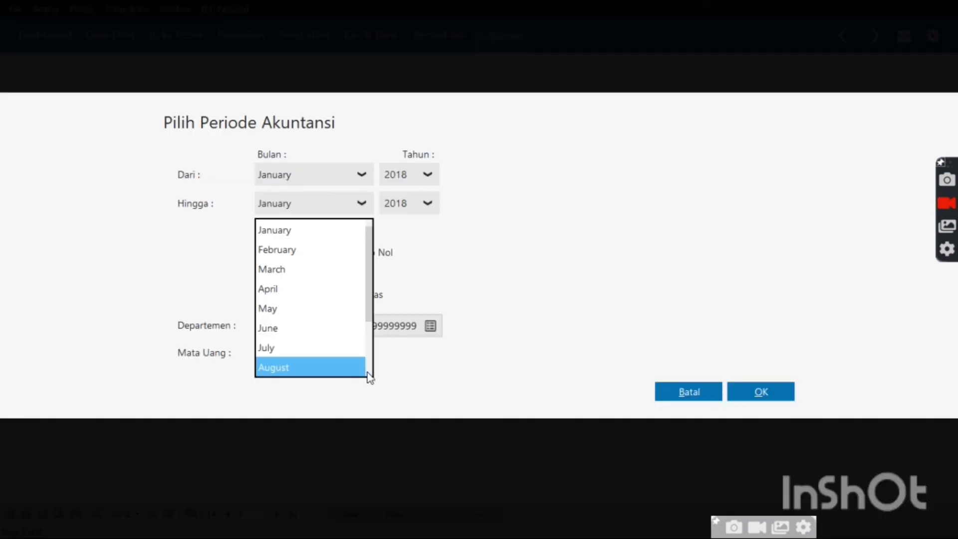
scroll(369, 376, "down", 2)
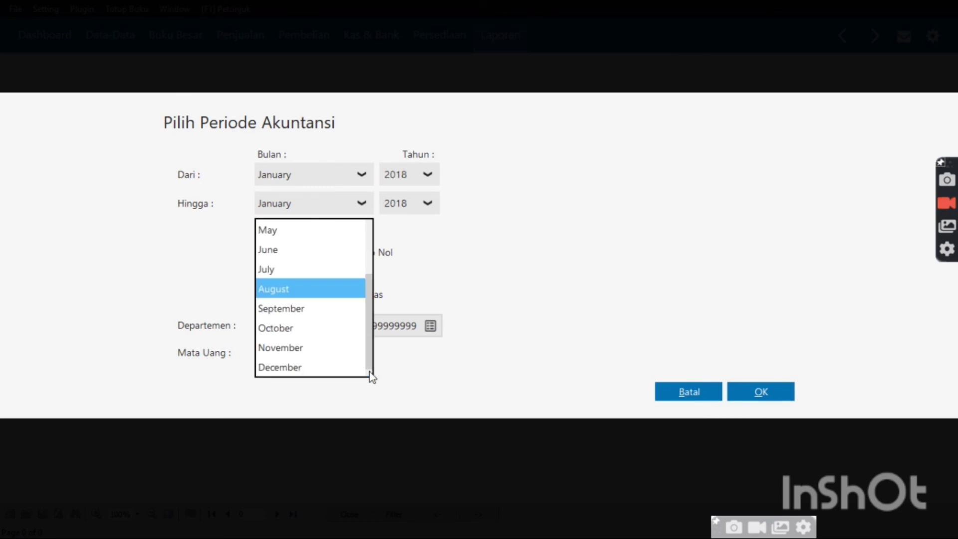
left_click(348, 361)
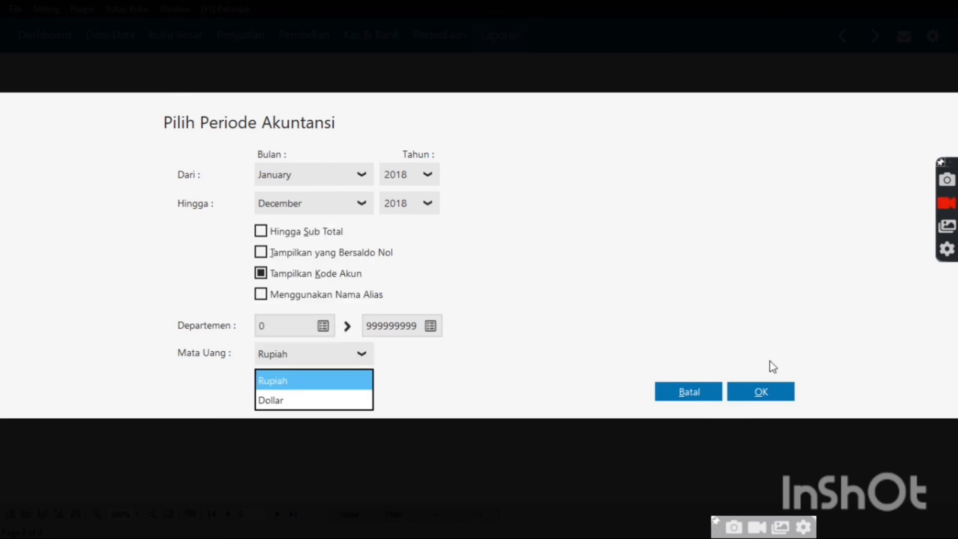
left_click(759, 392)
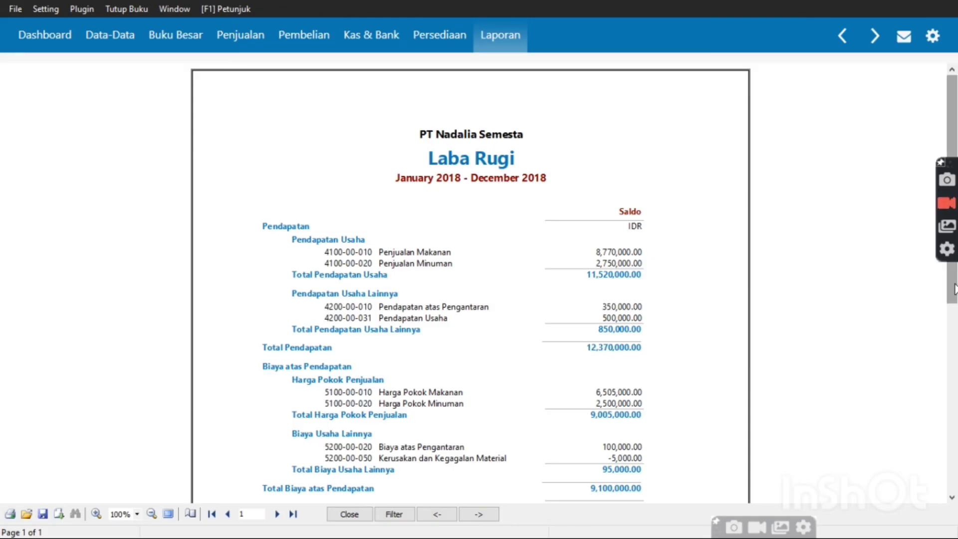
left_click_drag(954, 288, 926, 283)
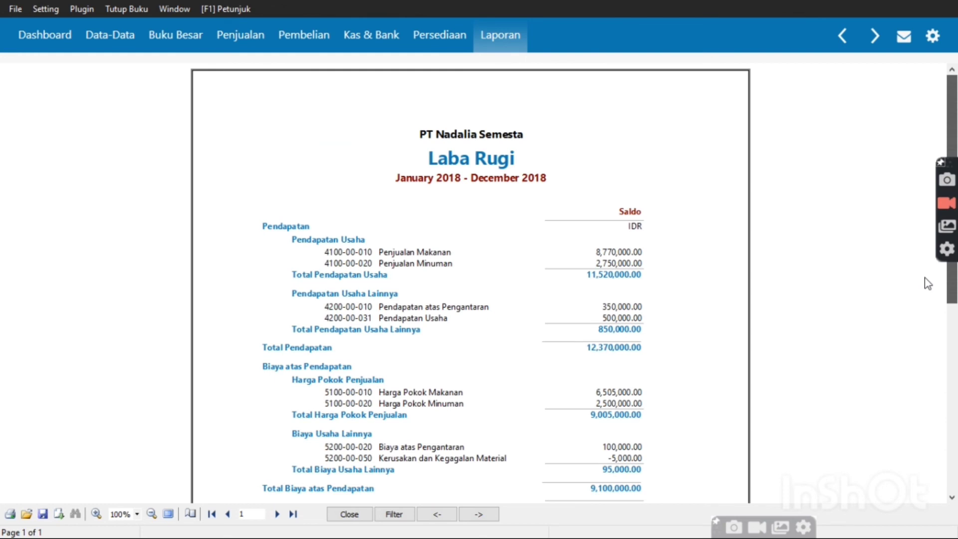
scroll(789, 335, "down", 5)
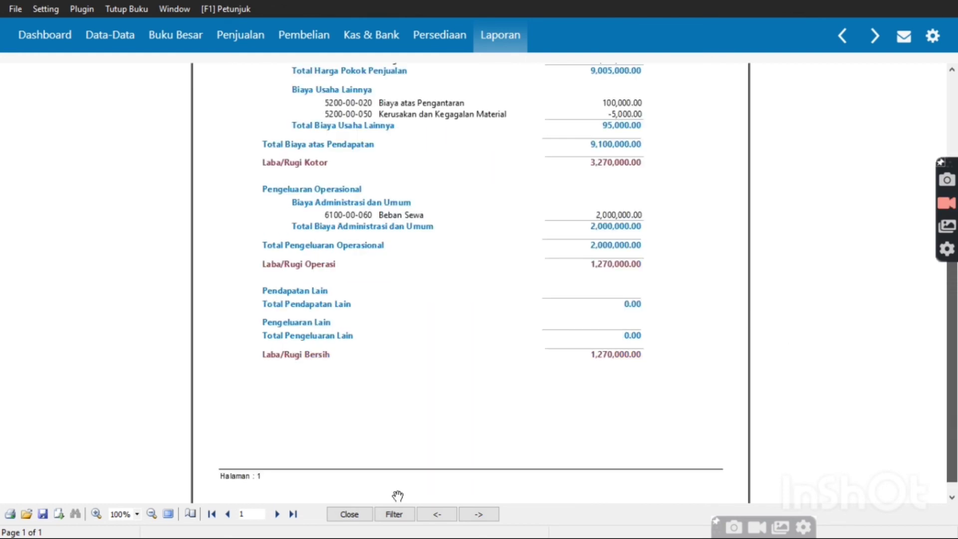
Close the profit-loss preview and view the Neraca Standar balance sheet
left_click(349, 513)
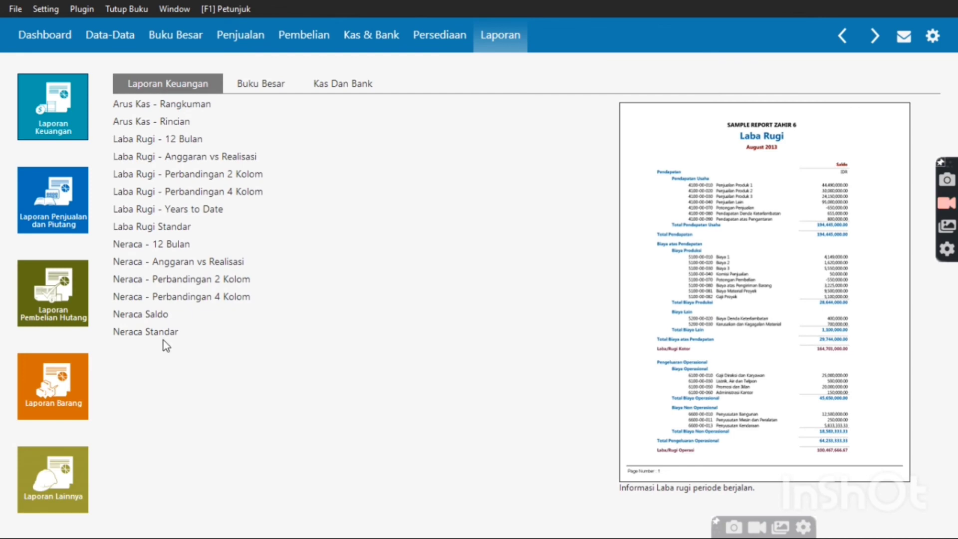
mouse_move(166, 342)
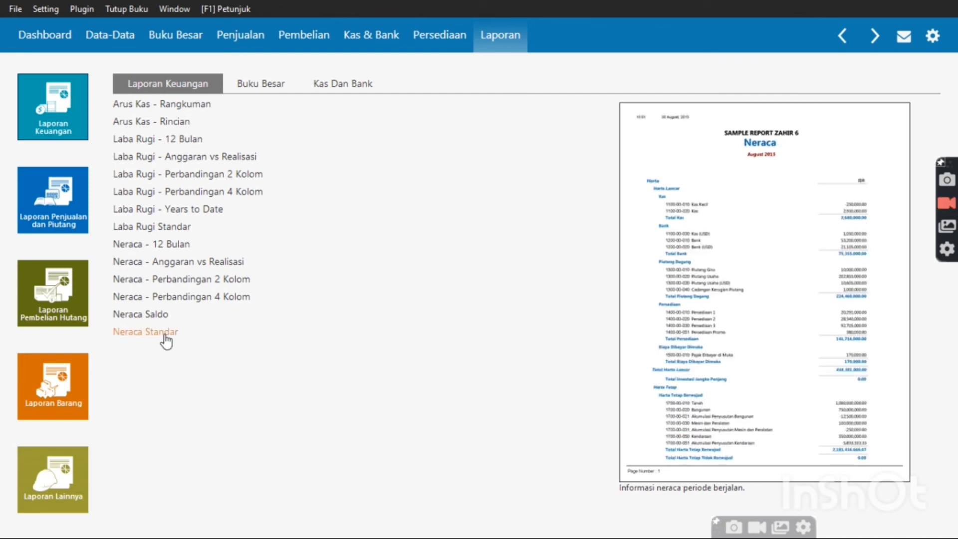
left_click(165, 334)
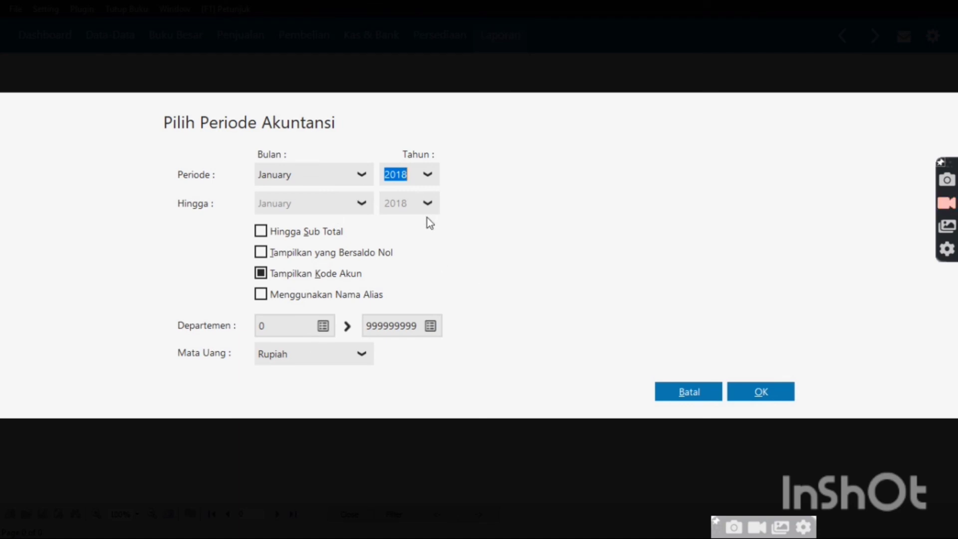
left_click(690, 386)
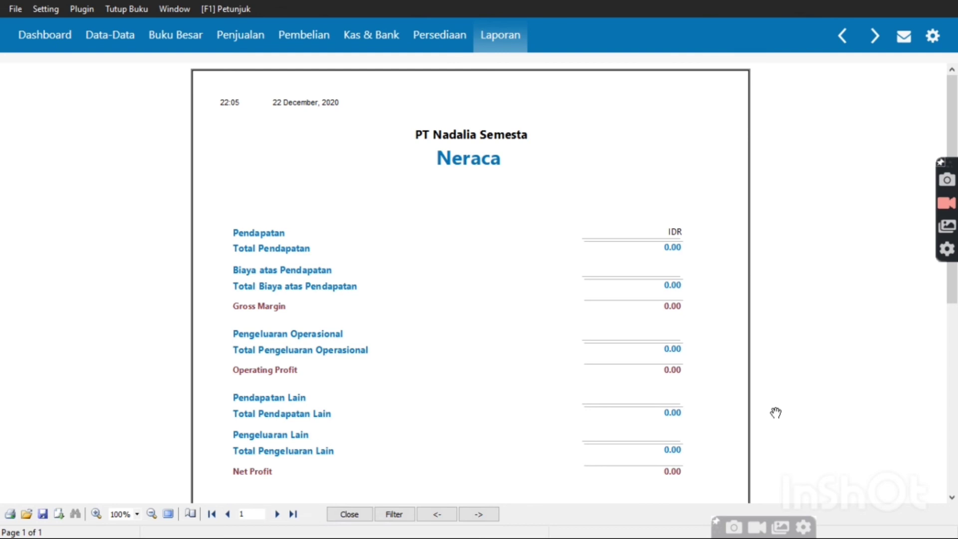
left_click_drag(954, 292, 953, 307)
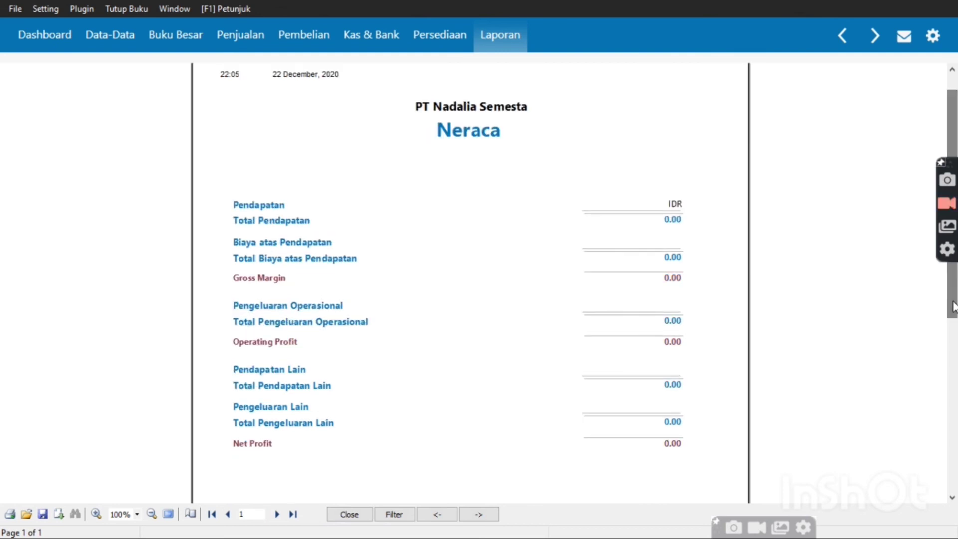
Close the balance sheet, then open Neraca Saldo and cancel back to the report list
left_click(355, 513)
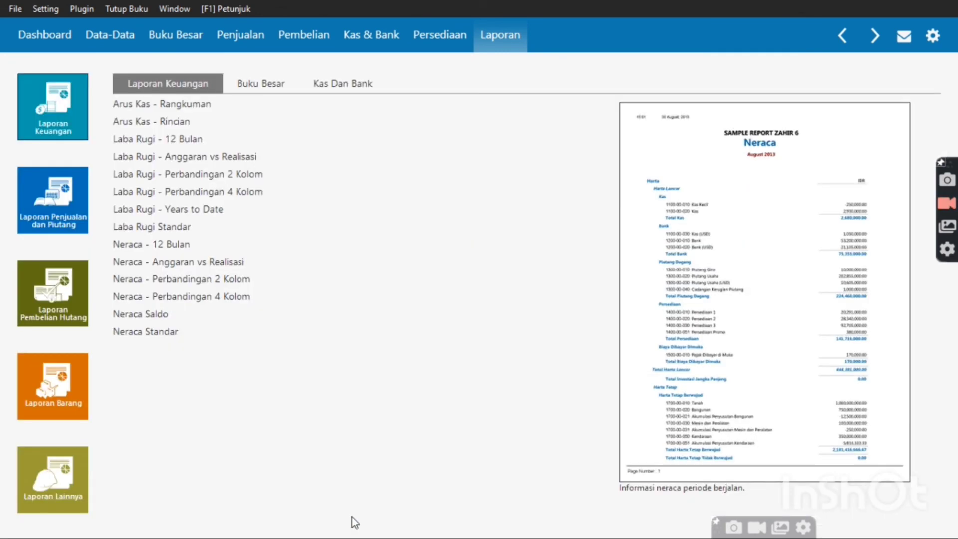
left_click(135, 318)
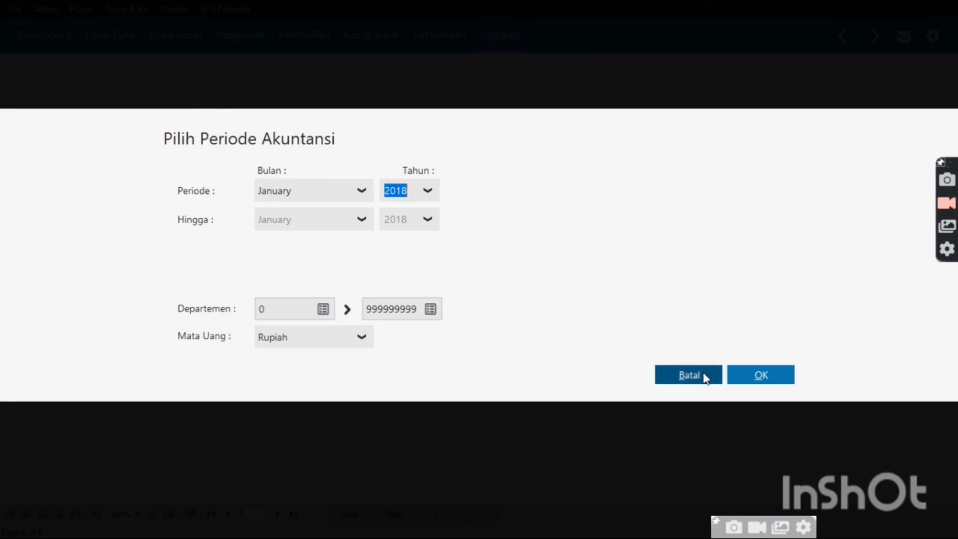
left_click(688, 374)
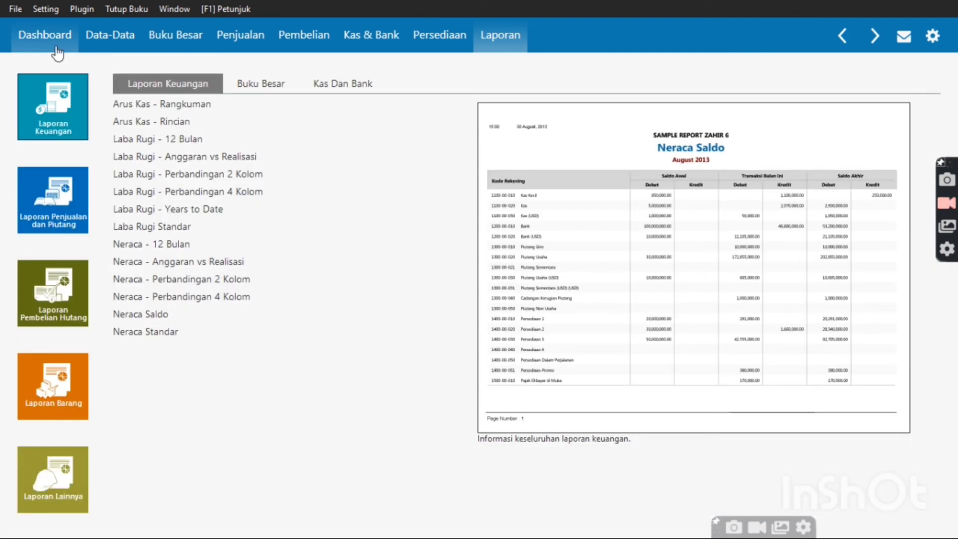
Go to the Data-Data page and exit Zahir with Keluar Tanpa Backup
left_click(110, 35)
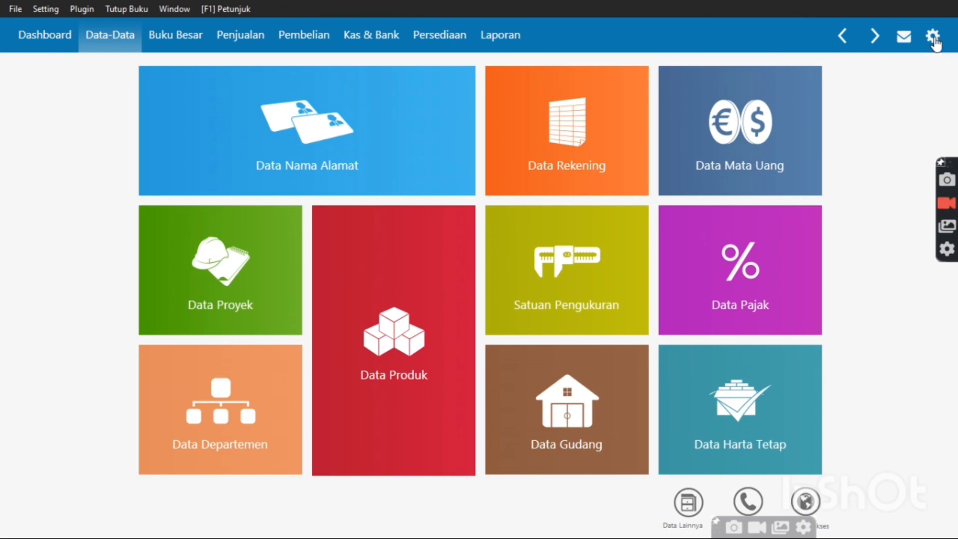
left_click(933, 38)
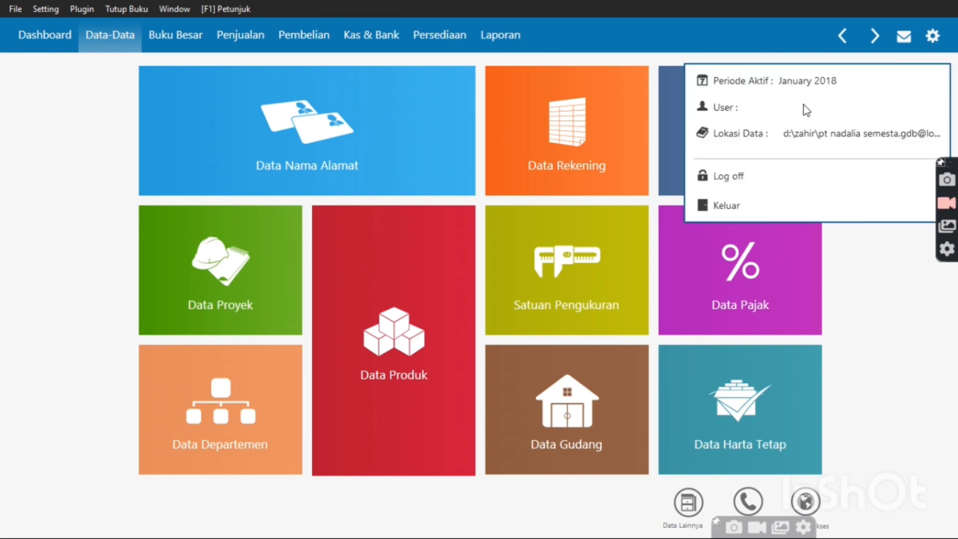
left_click(729, 210)
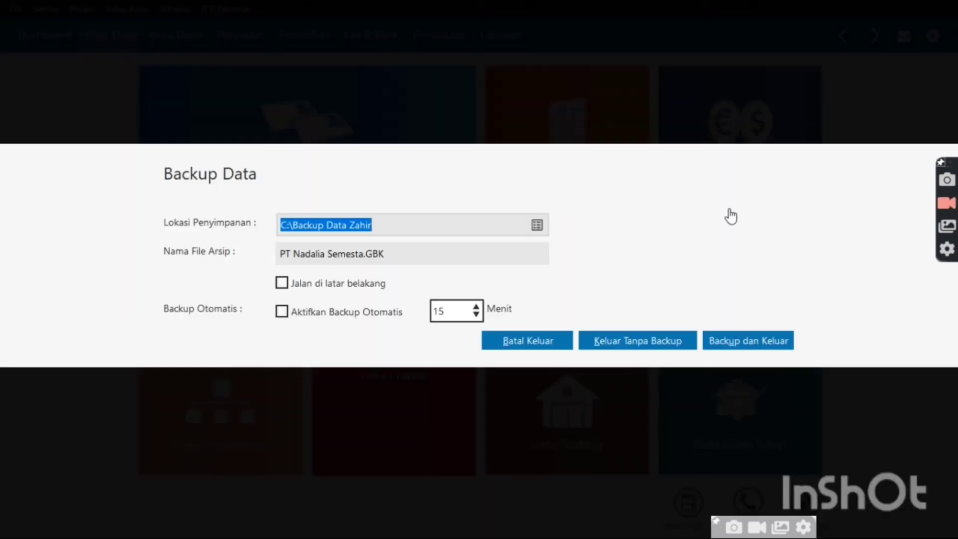
left_click(607, 345)
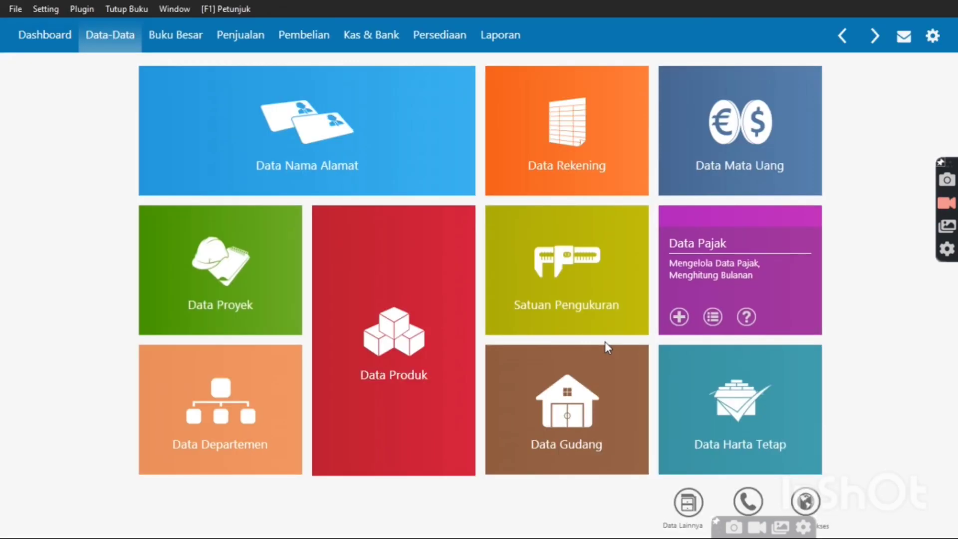